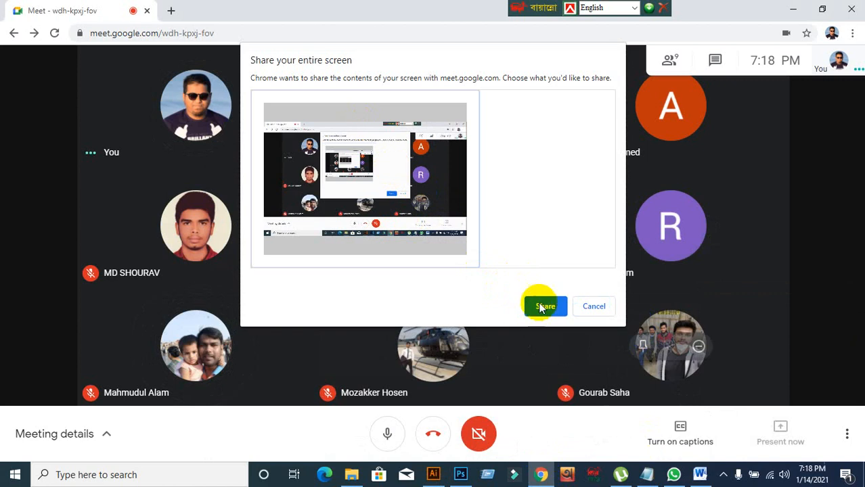
# - Share the entire screen with the meeting participants and hide the screen-sharing notice
pyautogui.click(543, 306)
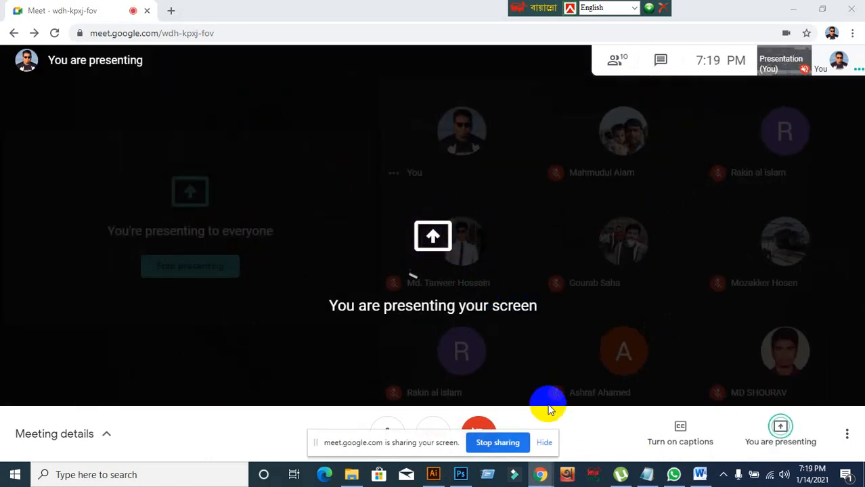
pyautogui.click(545, 443)
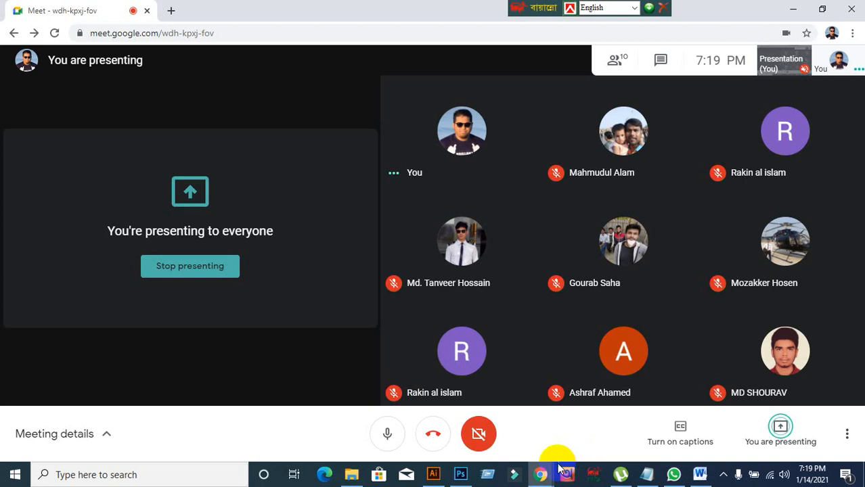
pyautogui.click(440, 476)
pyautogui.click(444, 482)
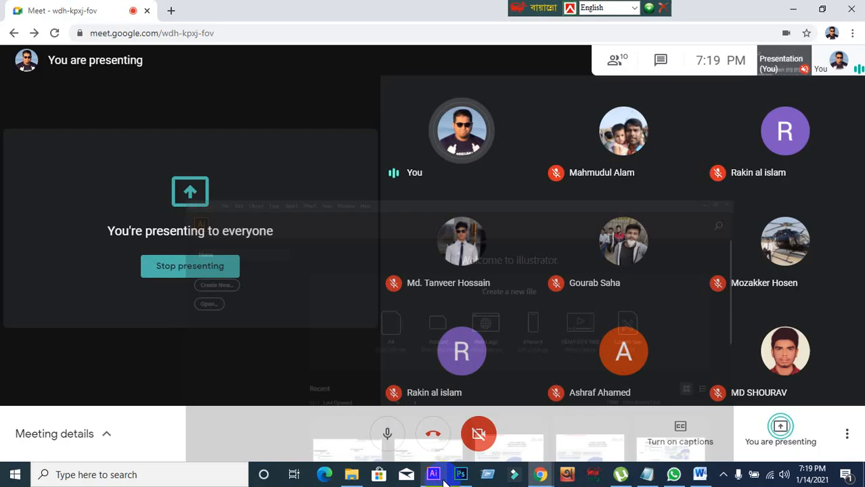
pyautogui.click(443, 482)
pyautogui.click(443, 482)
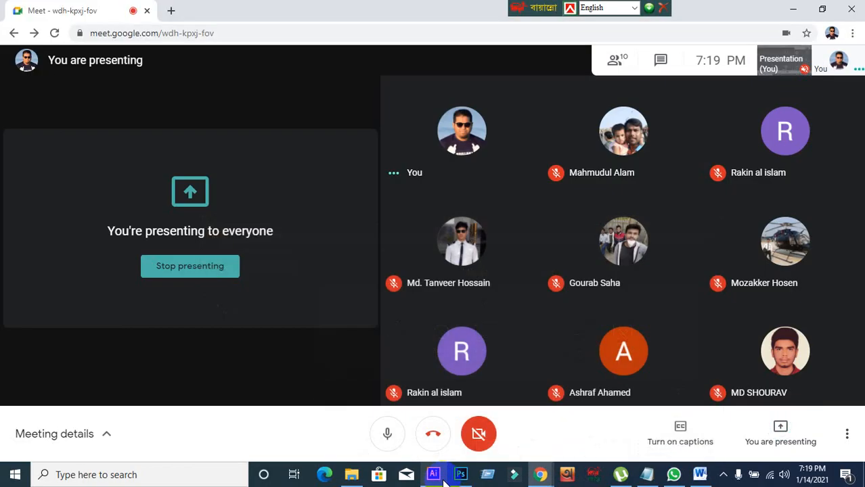
pyautogui.click(444, 482)
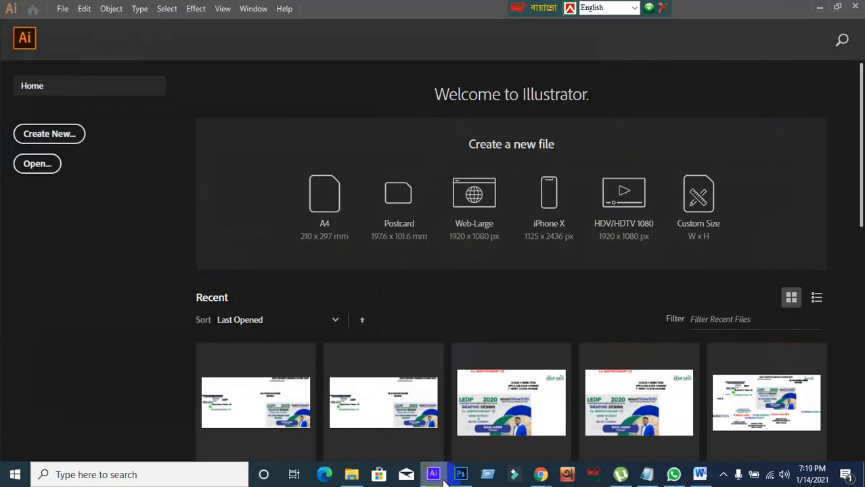
pyautogui.click(444, 482)
pyautogui.click(226, 98)
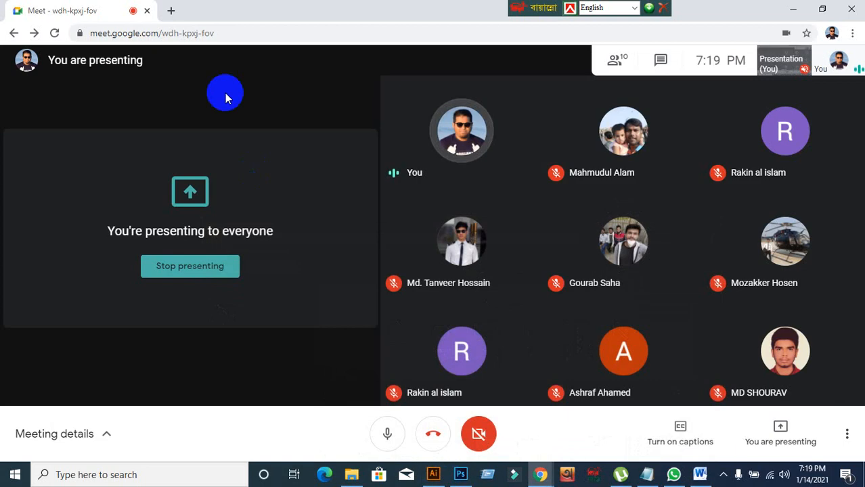
pyautogui.click(172, 11)
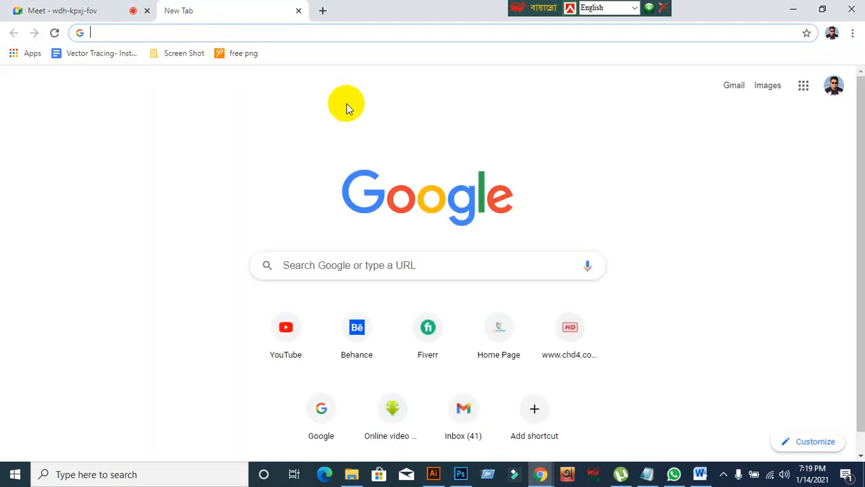
pyautogui.write('www.facebook.com')
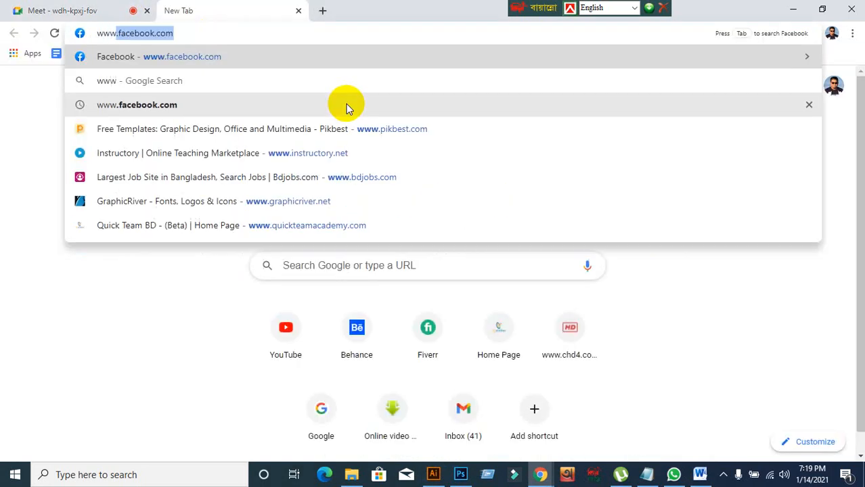
pyautogui.press('Return')
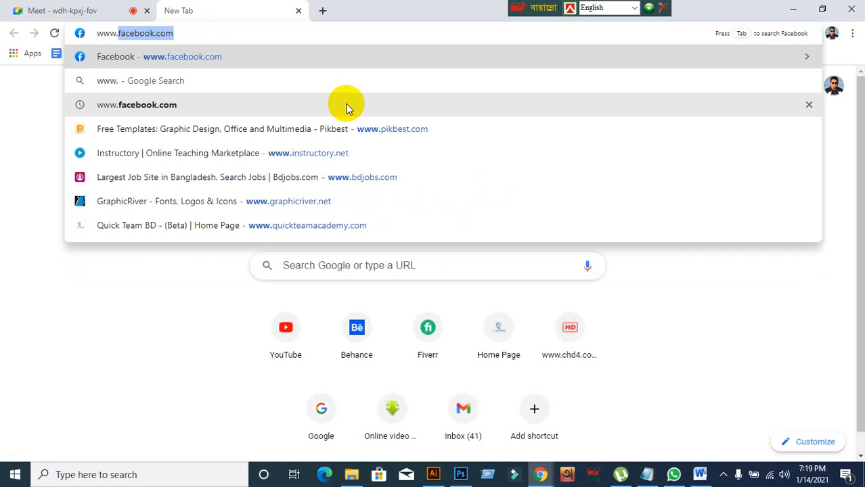
pyautogui.write('grpa')
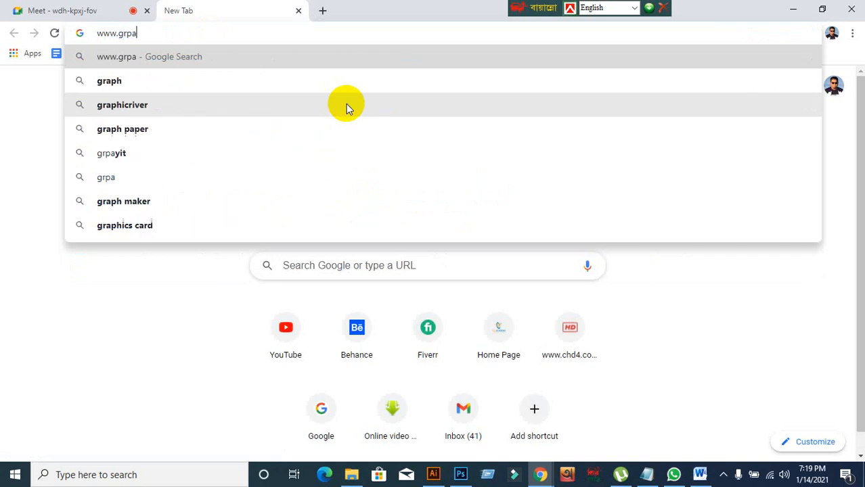
pyautogui.write('hic')
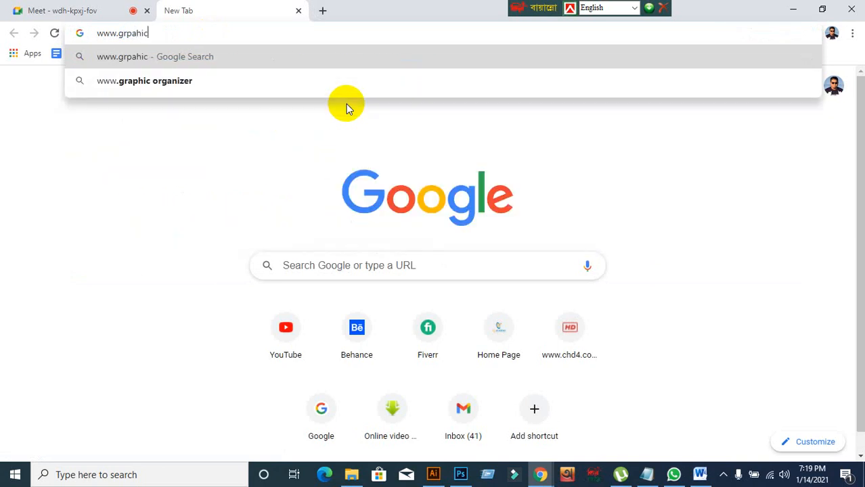
pyautogui.write('river')
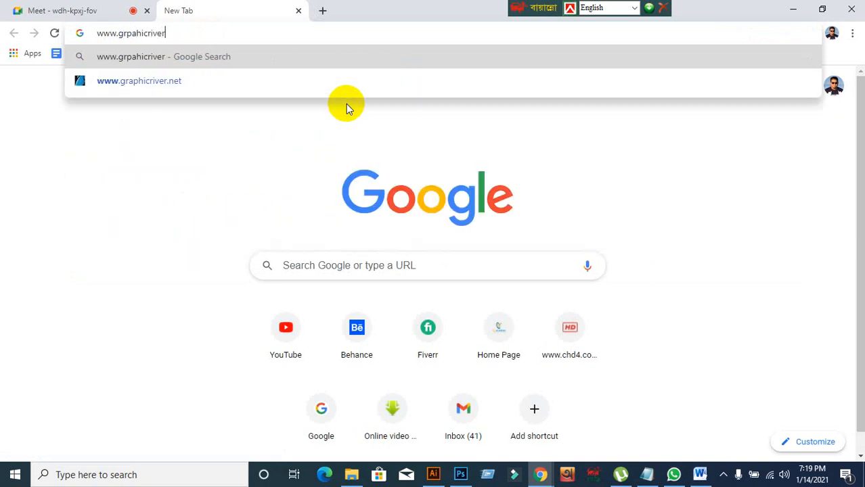
pyautogui.write('.net')
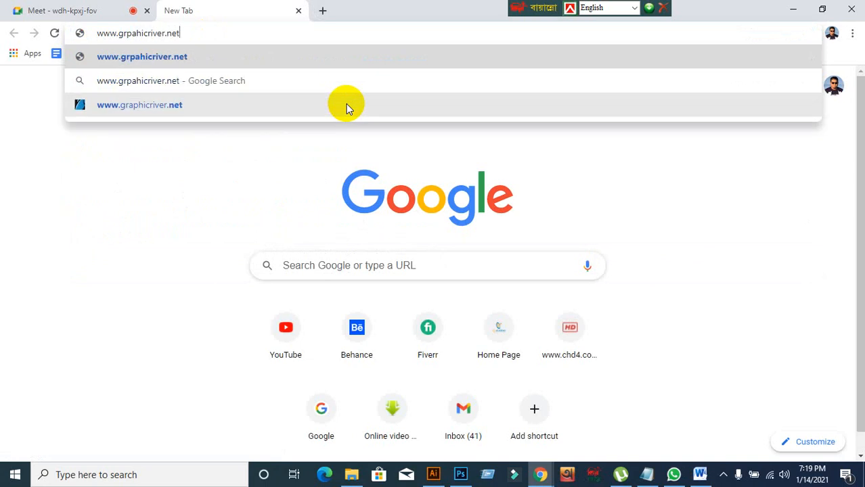
pyautogui.press('Return')
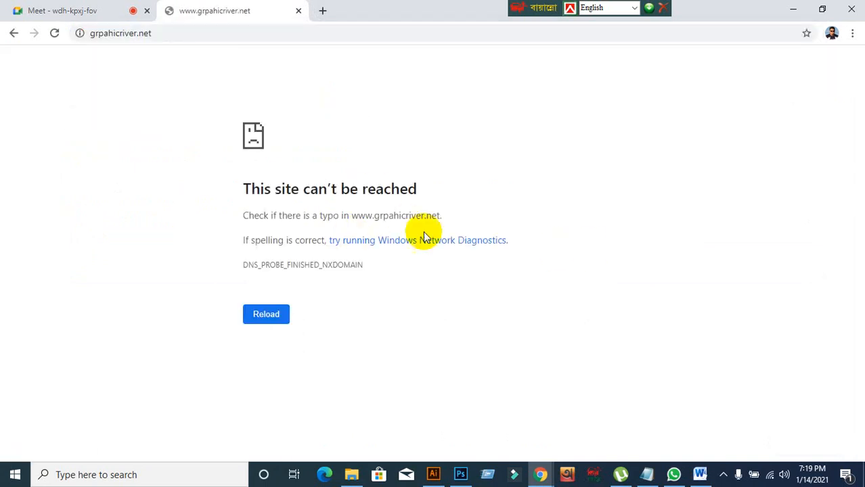
pyautogui.click(173, 31)
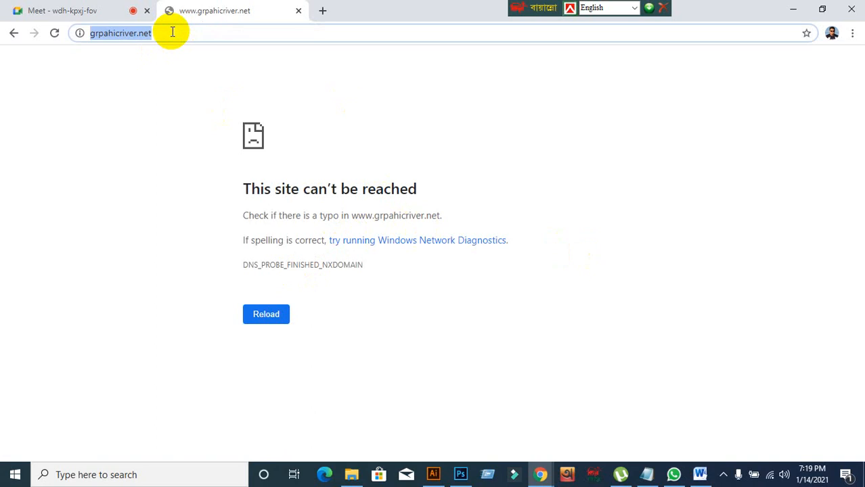
pyautogui.write('www.grap')
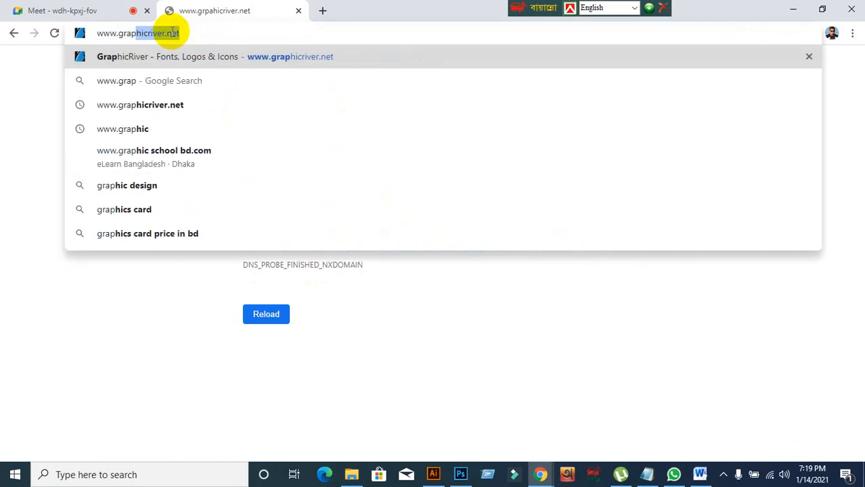
pyautogui.write('hi')
pyautogui.press('Return')
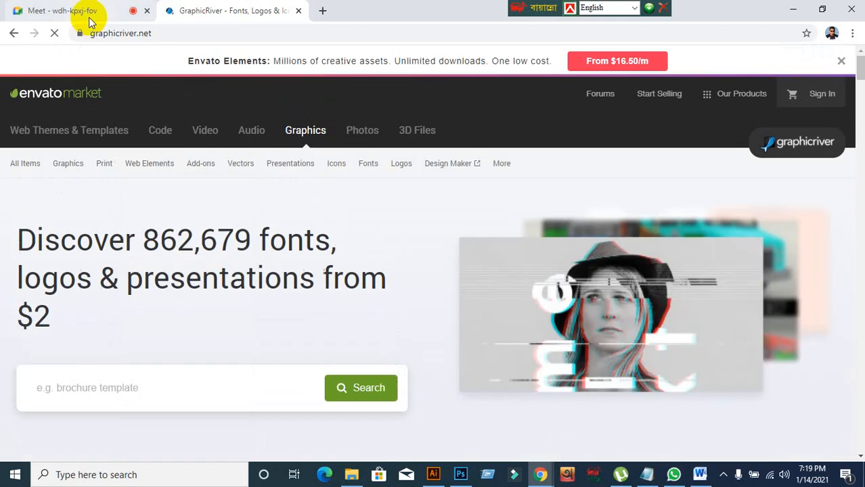
pyautogui.click(90, 15)
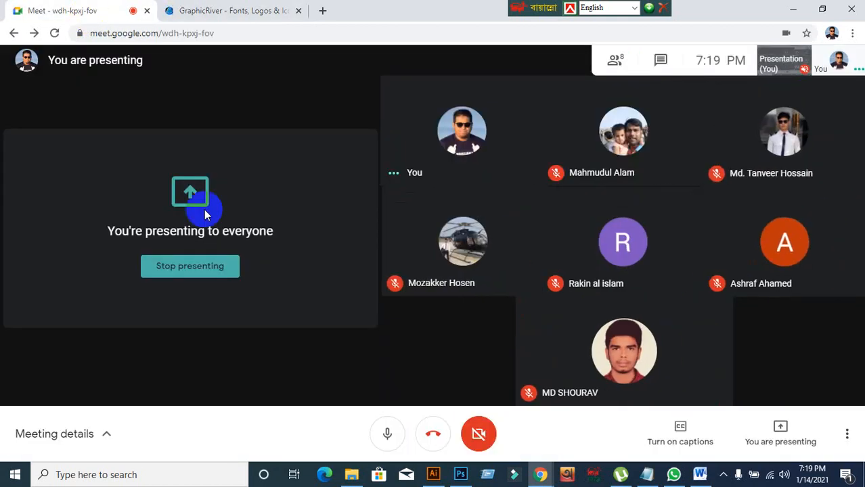
pyautogui.click(208, 5)
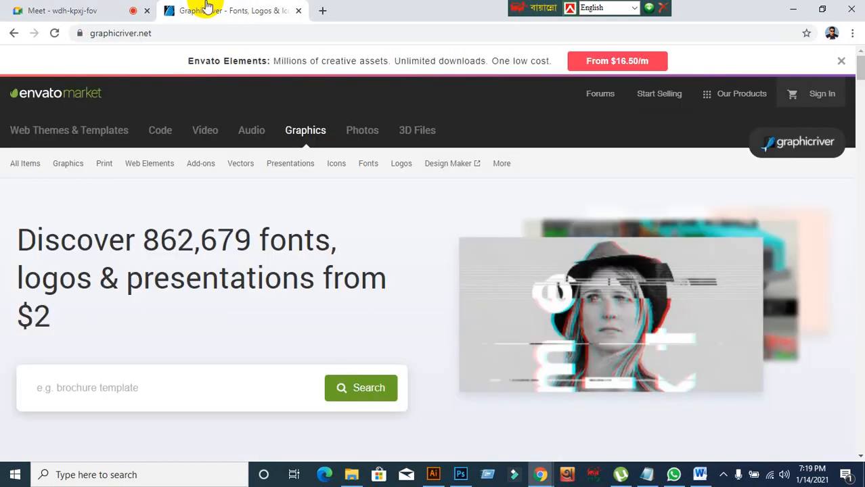
# - Search the GraphicRiver site for "tri-fold brochure" within the Print category
pyautogui.click(199, 386)
pyautogui.scroll(-2, 225, 328)
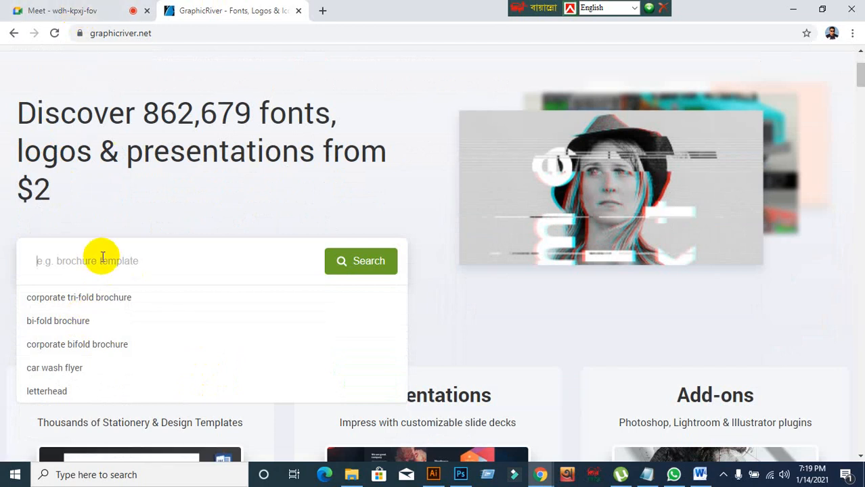
pyautogui.write('t')
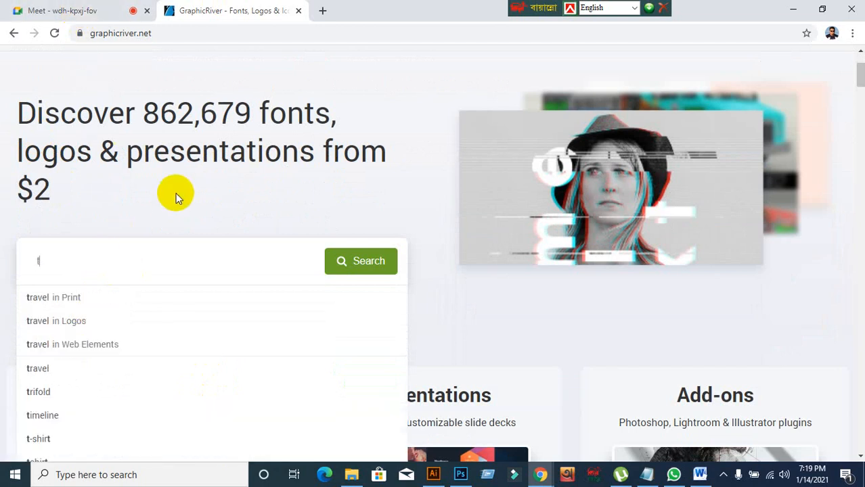
pyautogui.write('ri-')
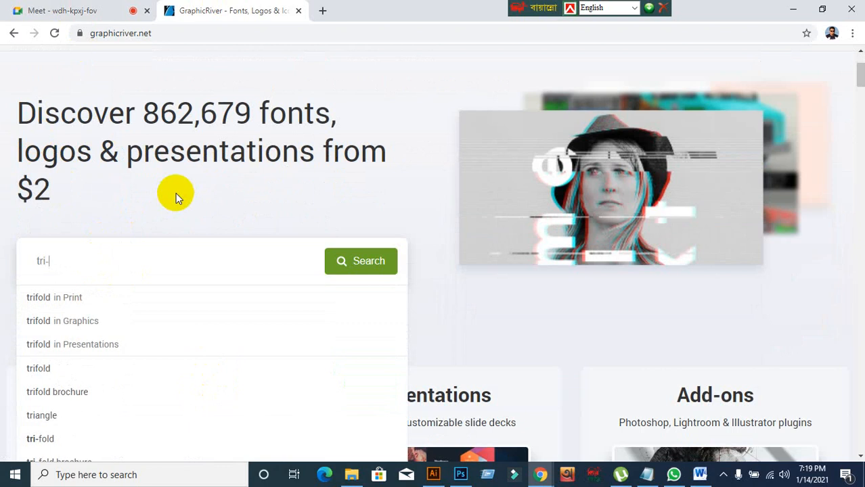
pyautogui.write('fold pr')
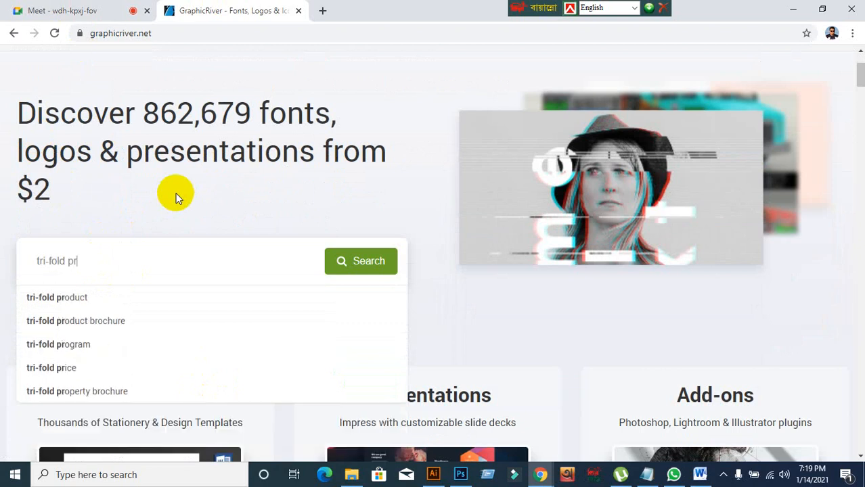
pyautogui.press('BackSpace')
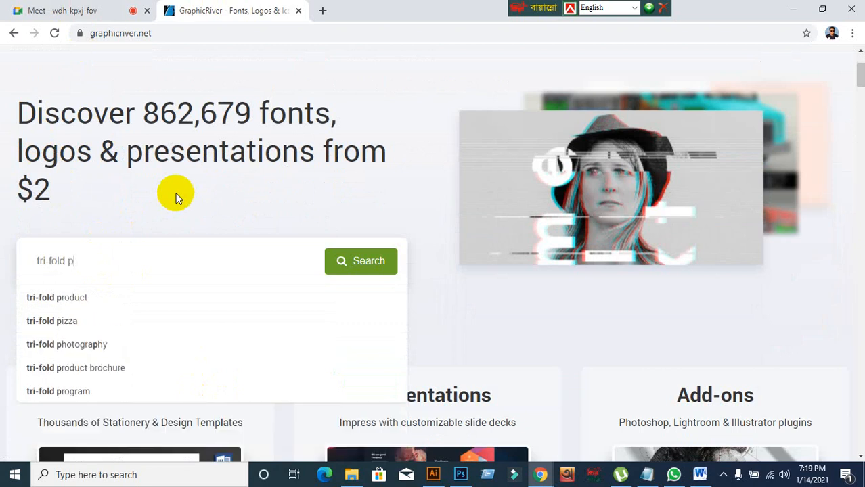
pyautogui.write('rochu')
pyautogui.press('BackSpace')
pyautogui.press('BackSpace')
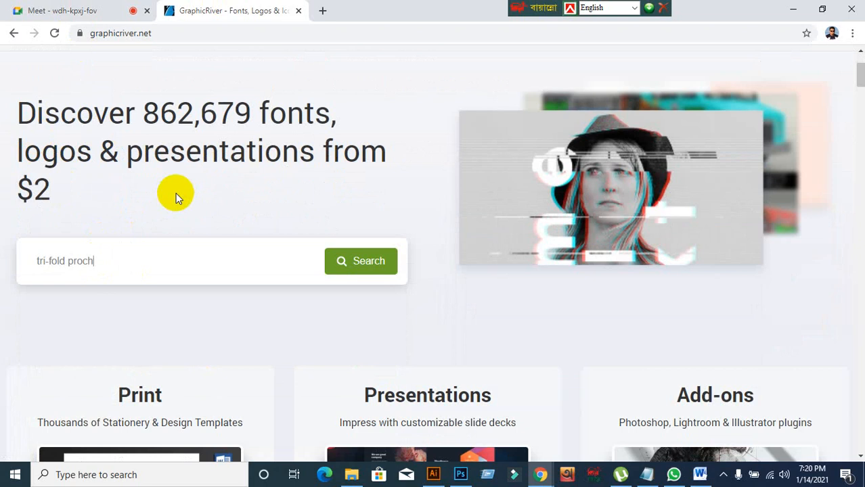
pyautogui.press('BackSpace')
pyautogui.press('BackSpace')
pyautogui.press('BackSpace')
pyautogui.press('BackSpace')
pyautogui.write('b')
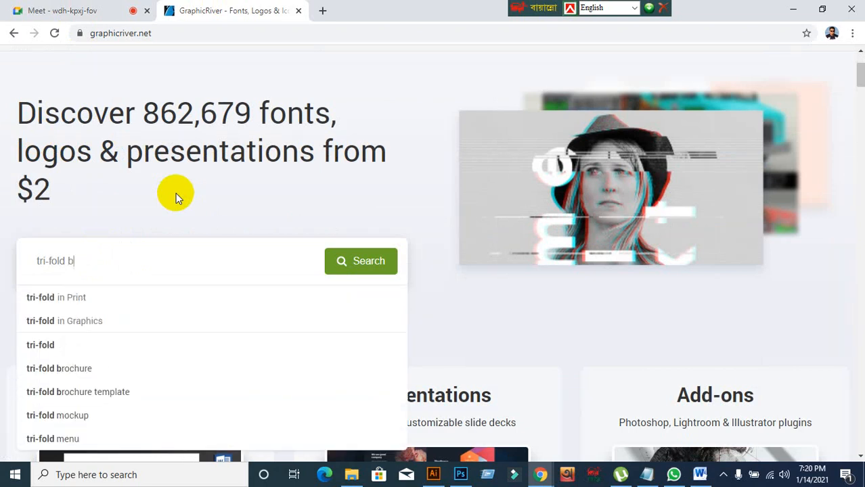
pyautogui.write('rochuyr')
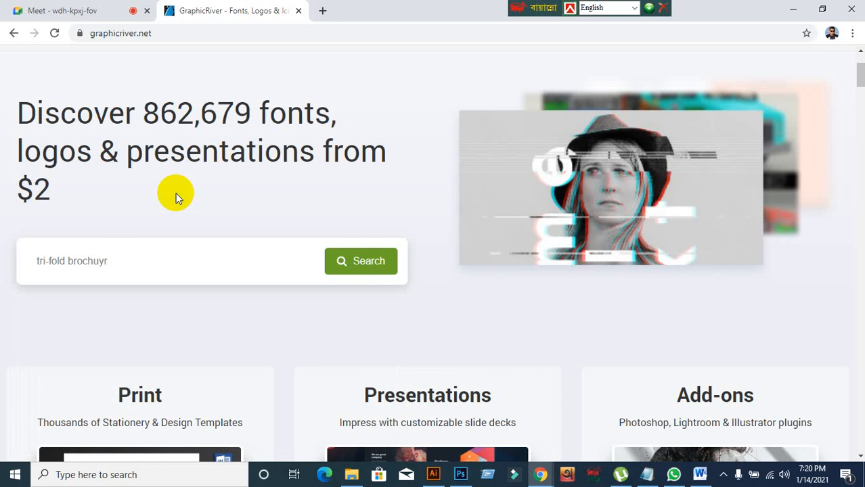
pyautogui.press('BackSpace')
pyautogui.press('BackSpace')
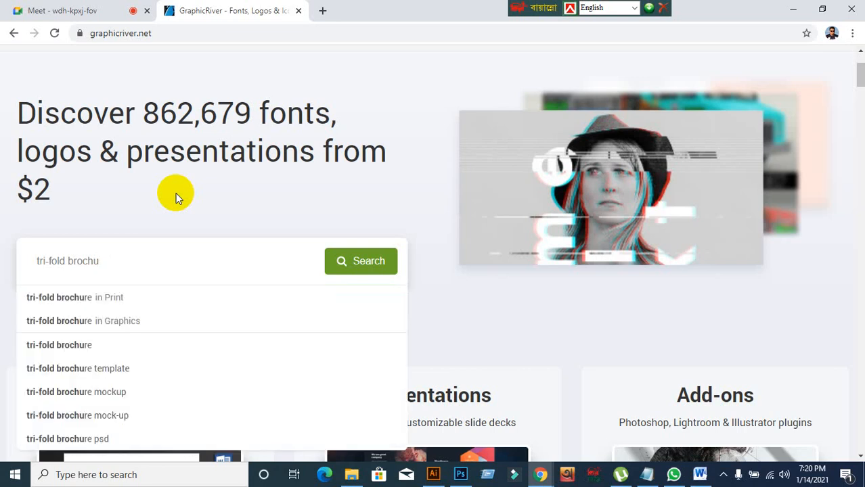
pyautogui.click(96, 298)
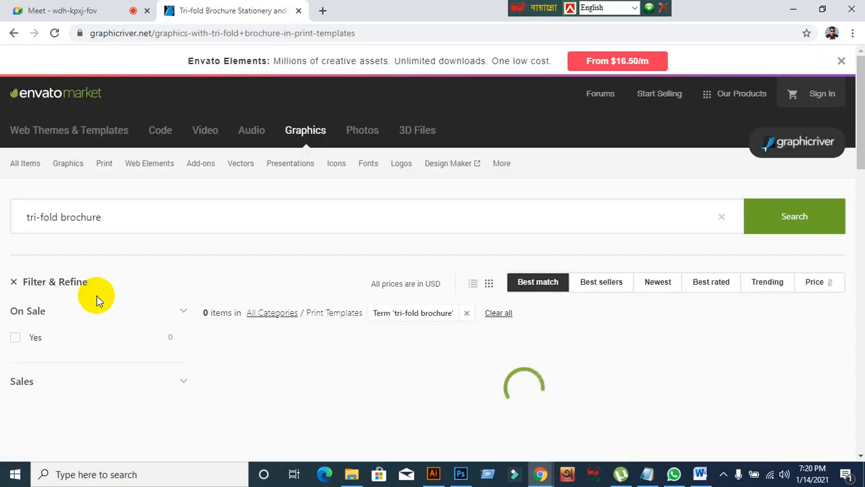
# - Browse the tri-fold brochure results and open the orange and dark grey Tri-fold Brochure by CRISTALGRAPH in the first row
pyautogui.scroll(-6, 396, 271)
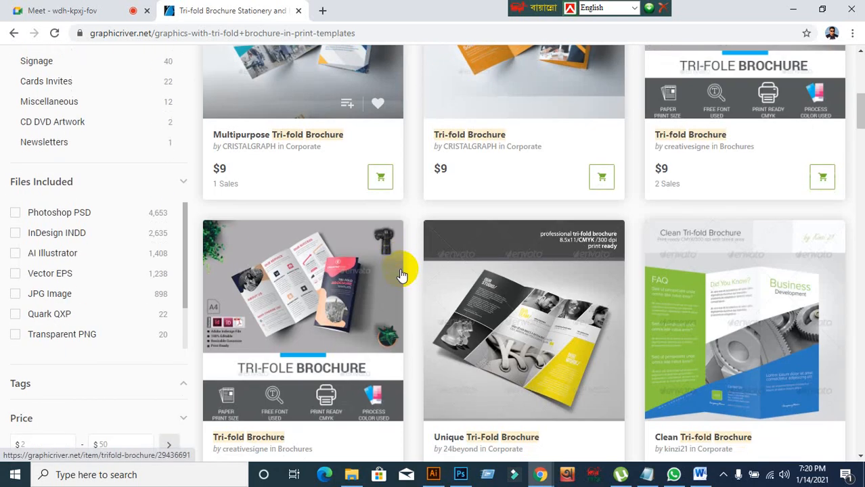
pyautogui.scroll(-2, 260, 291)
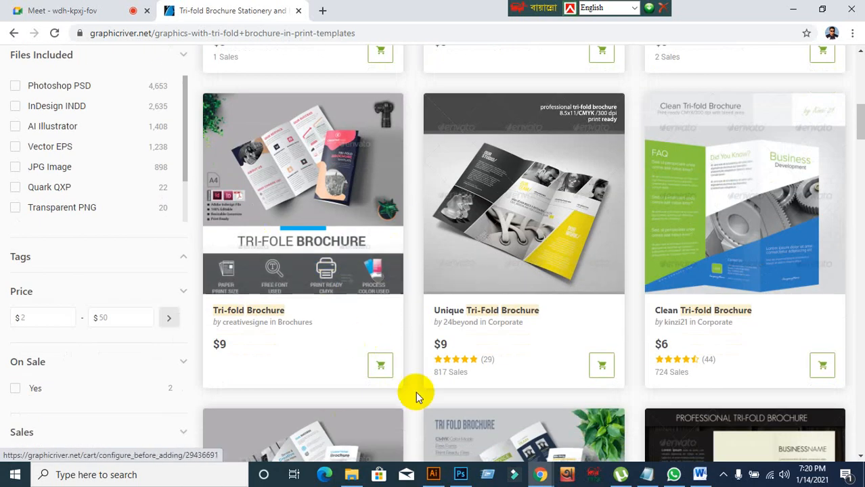
pyautogui.scroll(-3, 303, 344)
pyautogui.scroll(-3, 748, 290)
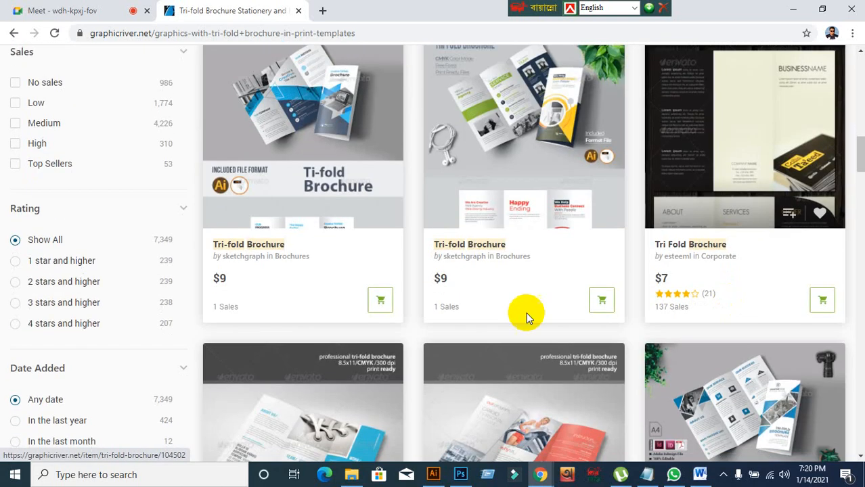
pyautogui.scroll(-6, 526, 312)
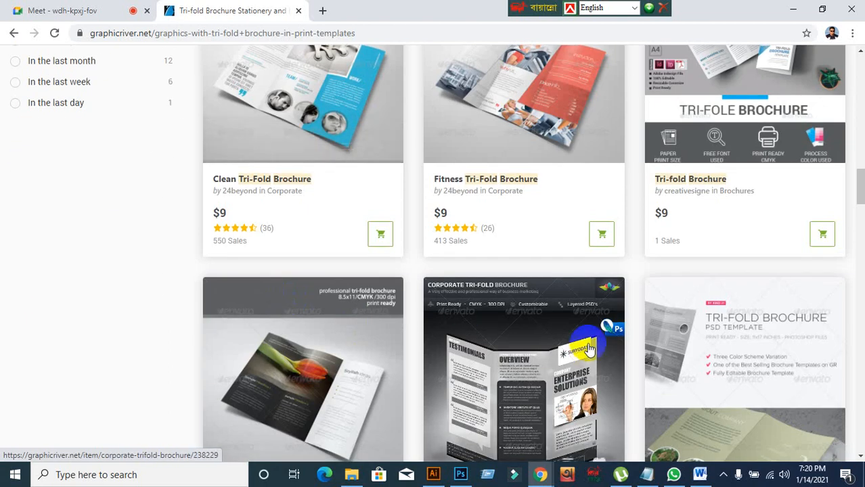
pyautogui.scroll(14, 412, 259)
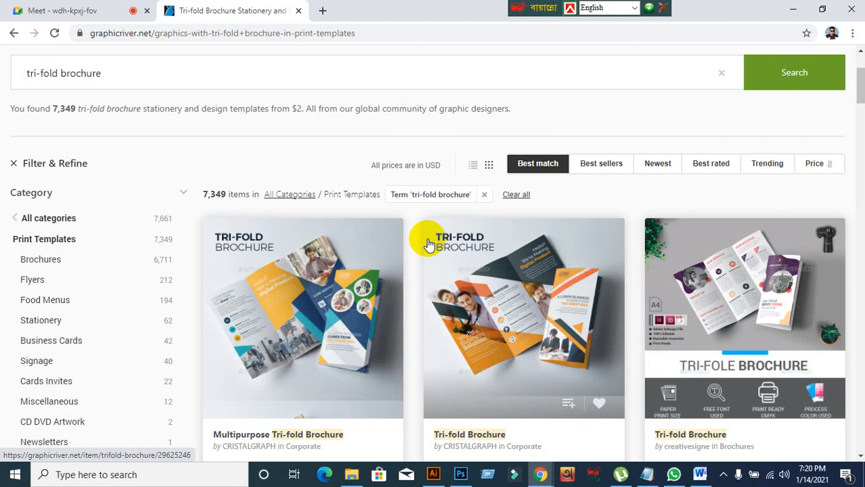
pyautogui.click(495, 296)
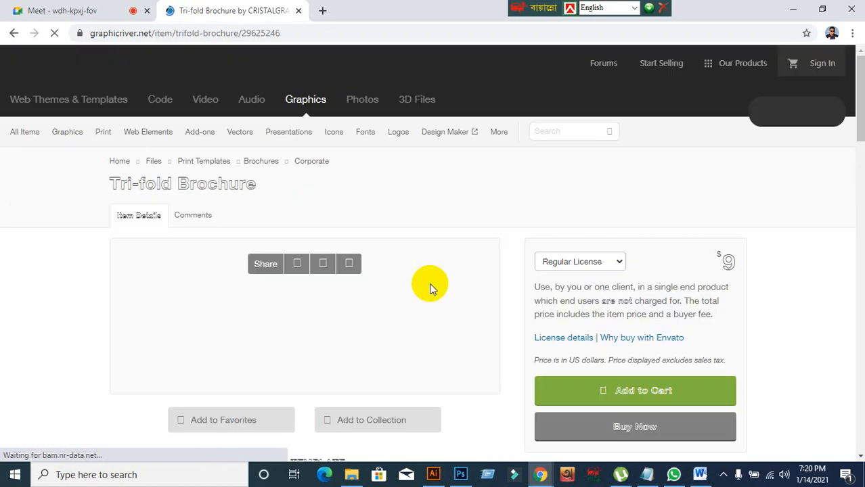
# - Examine the preview images of the orange and dark grey tri-fold brochure, comparing its cover, outside panels and inside panels
pyautogui.scroll(-15, 326, 296)
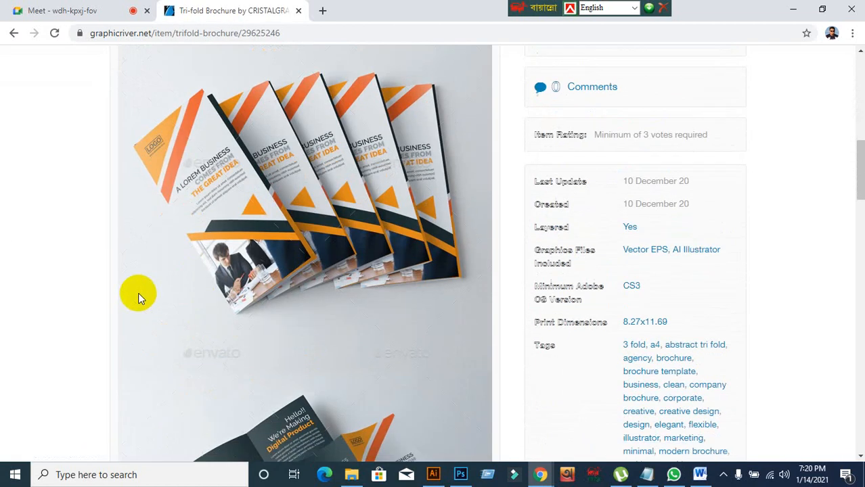
pyautogui.scroll(-2, 132, 290)
pyautogui.scroll(3, 133, 289)
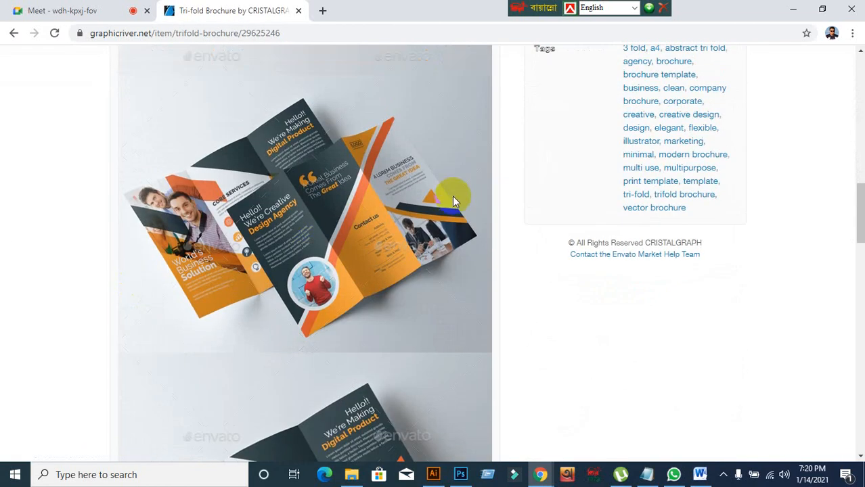
pyautogui.scroll(-2, 332, 254)
pyautogui.scroll(-6, 306, 377)
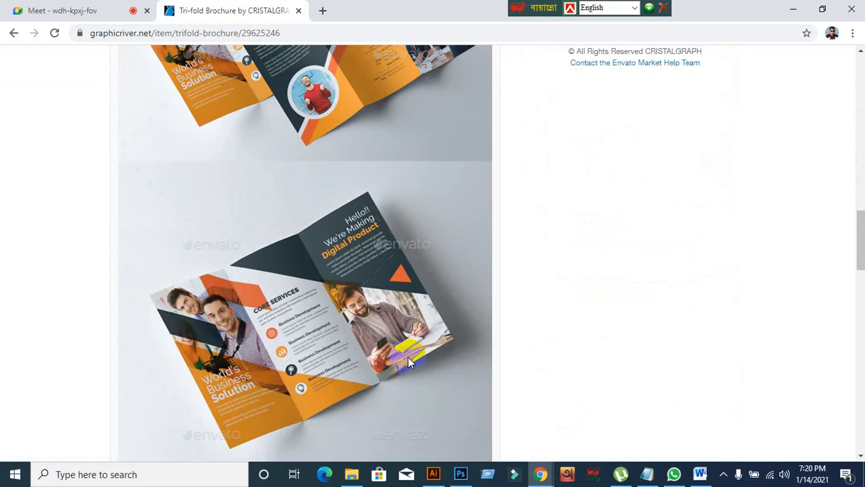
pyautogui.scroll(7, 391, 352)
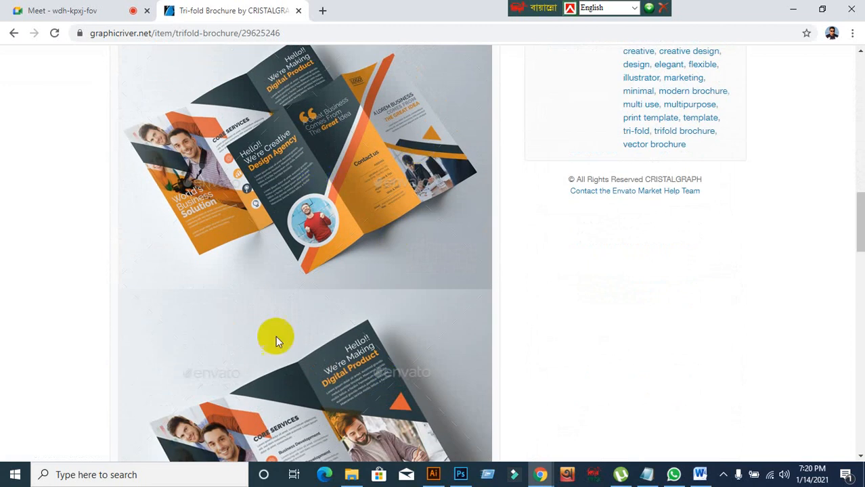
pyautogui.scroll(-2, 280, 406)
pyautogui.scroll(2, 420, 325)
pyautogui.scroll(-4, 467, 180)
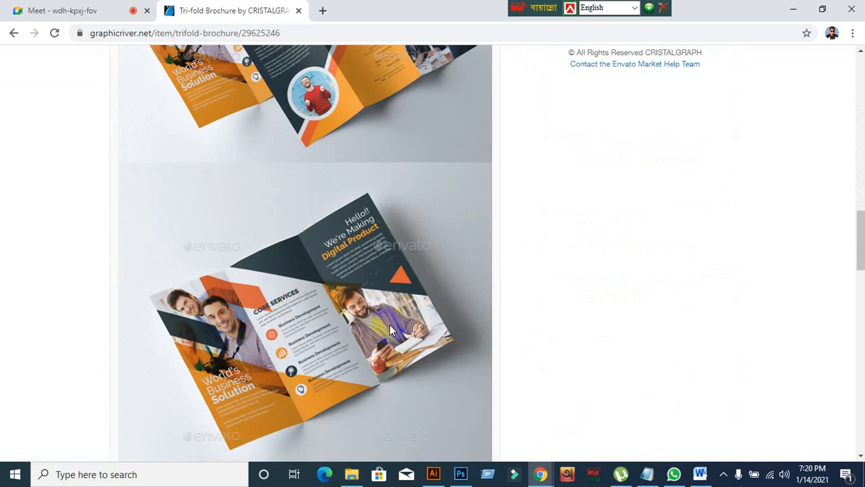
pyautogui.scroll(4, 390, 329)
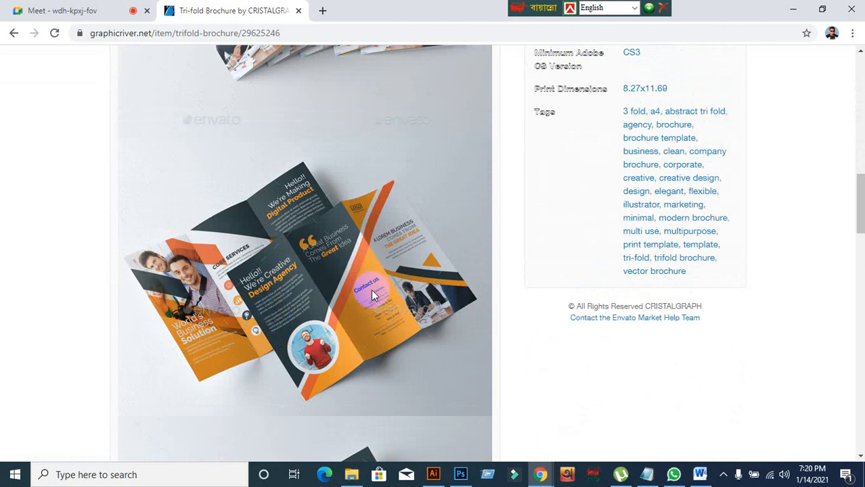
pyautogui.scroll(15, 423, 256)
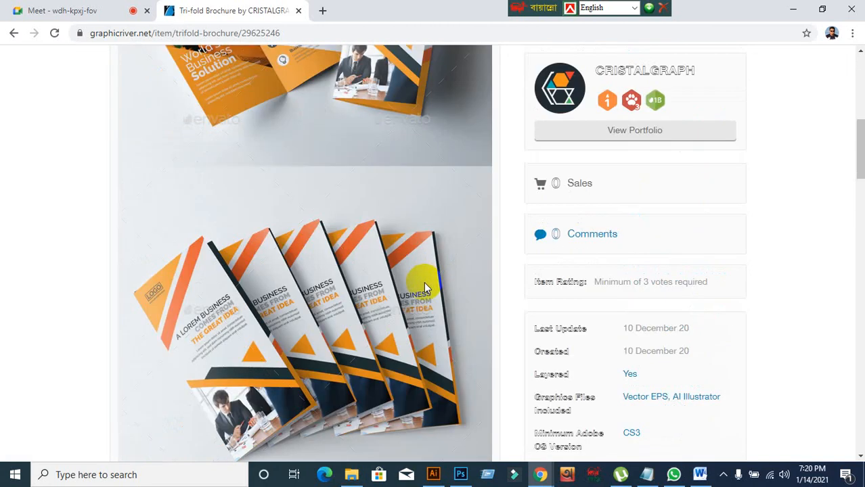
pyautogui.scroll(-3, 390, 362)
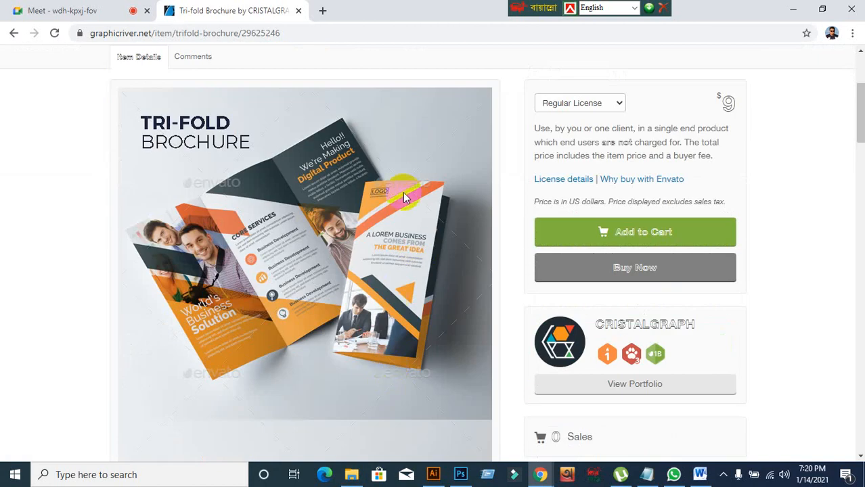
pyautogui.scroll(-5, 390, 300)
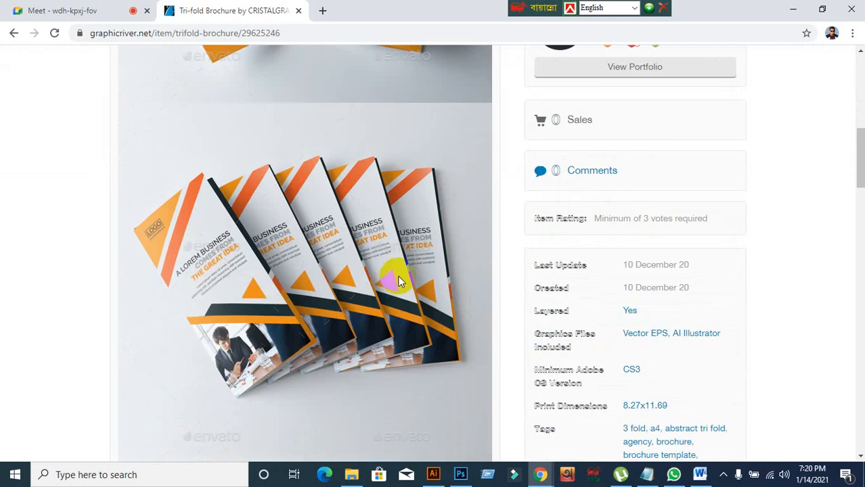
pyautogui.scroll(4, 400, 281)
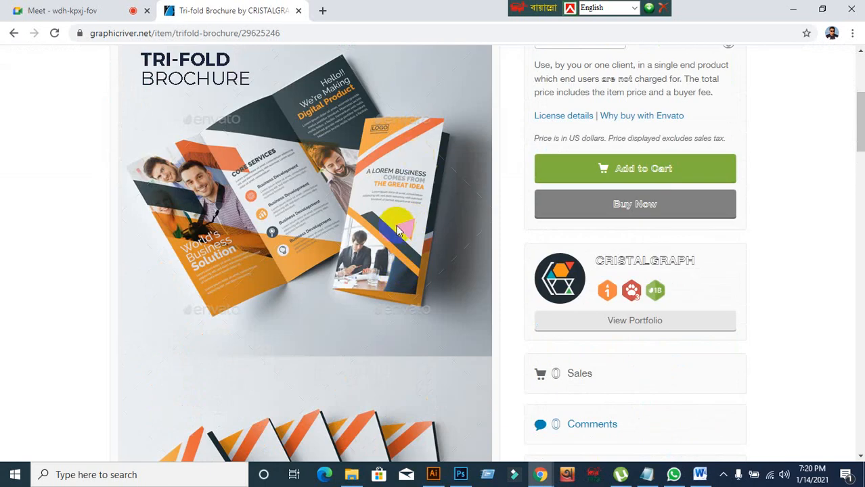
pyautogui.scroll(-8, 398, 230)
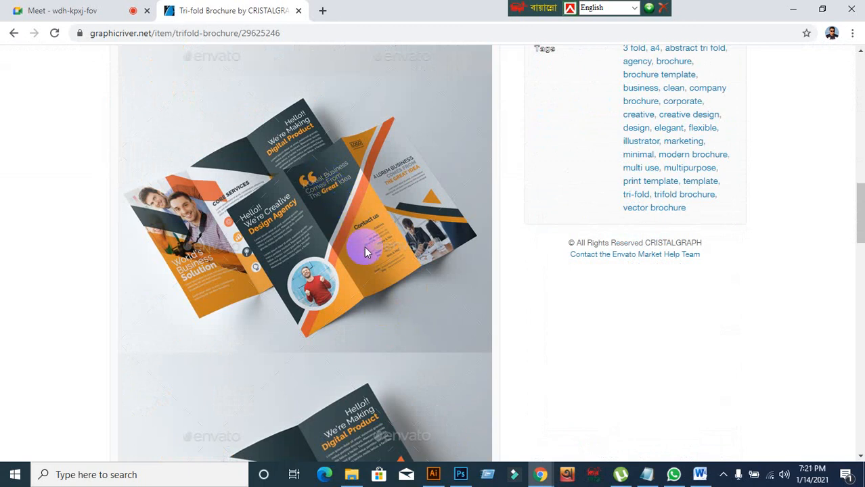
# - Return to the Google Meet call, turn on the camera and pin the presenter's own video
pyautogui.click(67, 9)
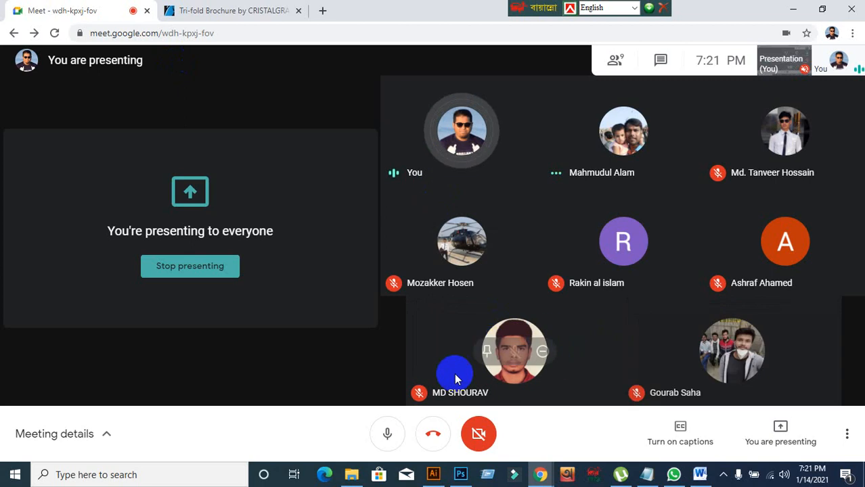
pyautogui.click(478, 434)
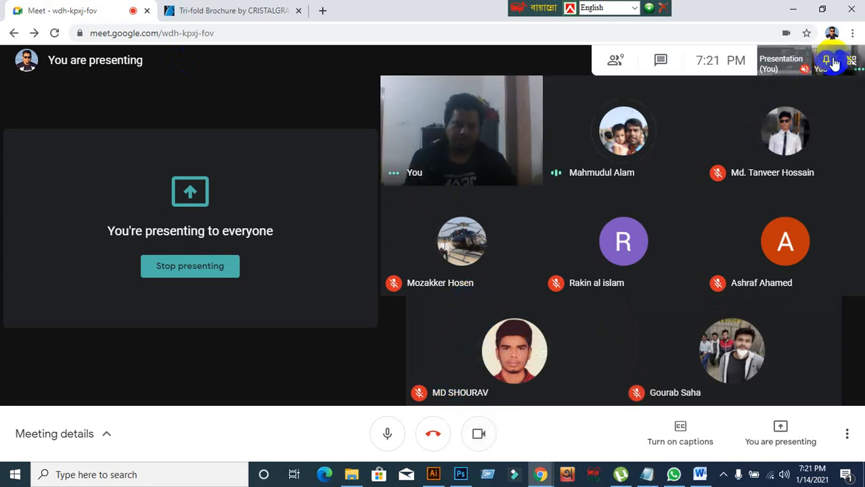
pyautogui.click(830, 60)
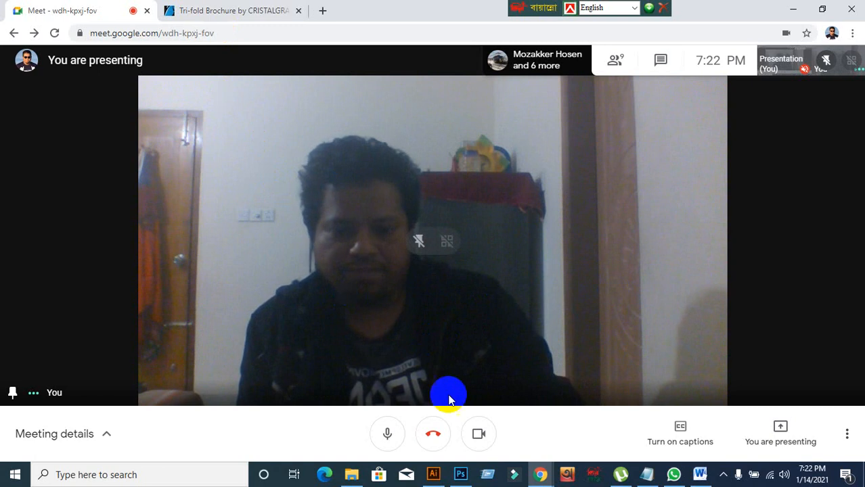
# - Turn the camera off, switch it on once more for the class and turn it off again
pyautogui.click(475, 432)
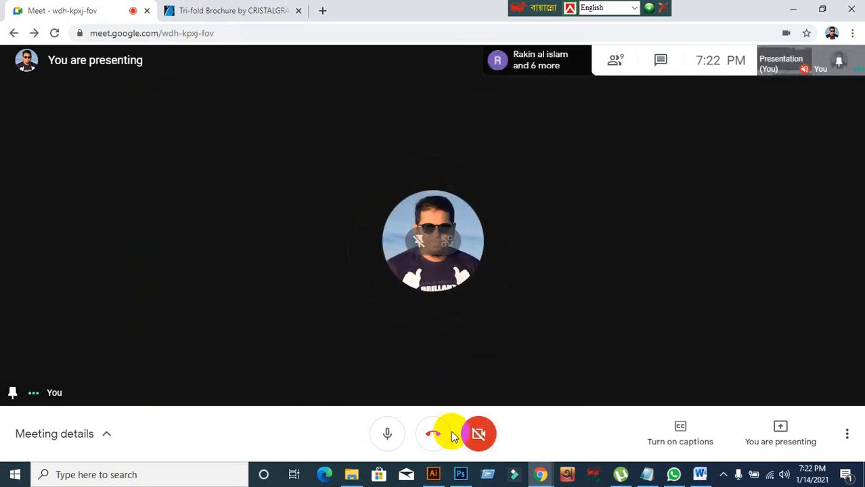
pyautogui.click(434, 475)
pyautogui.click(433, 474)
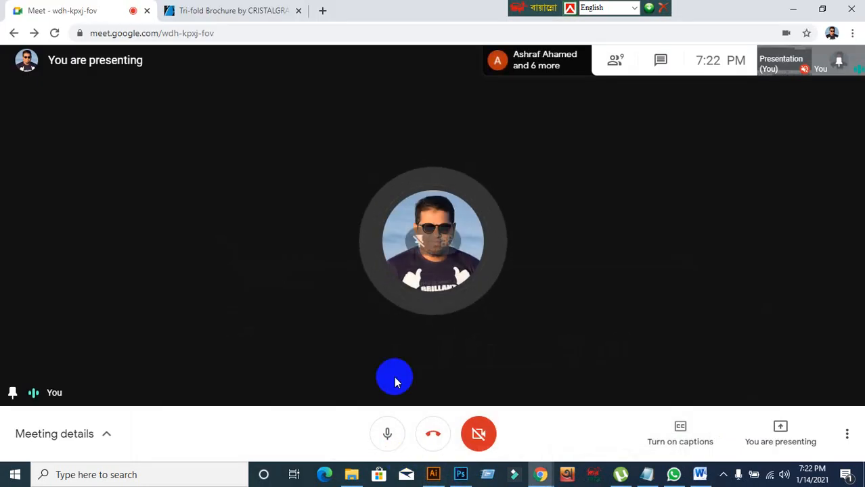
pyautogui.click(479, 433)
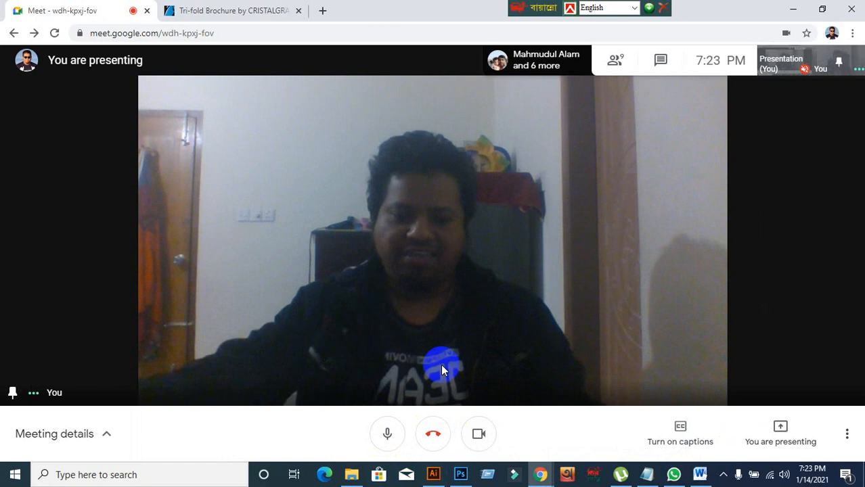
pyautogui.click(478, 433)
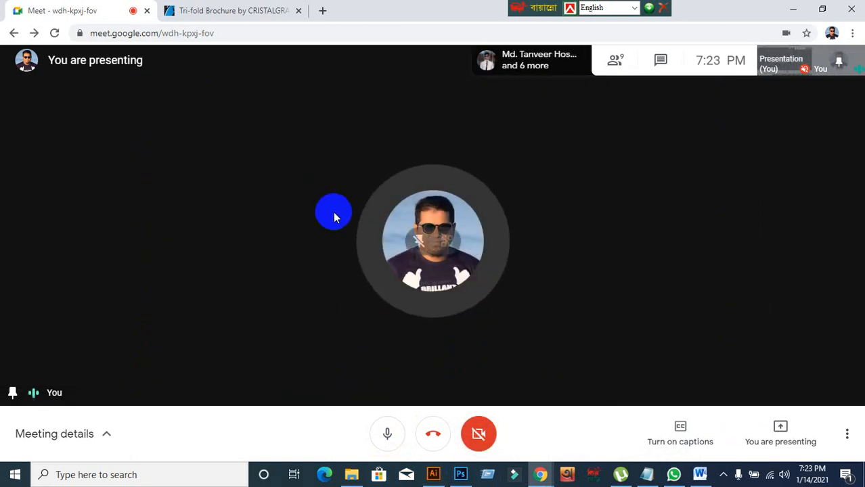
# - Check who is in the call using the participant list, close the list and unpin the presenter's own video
pyautogui.click(613, 66)
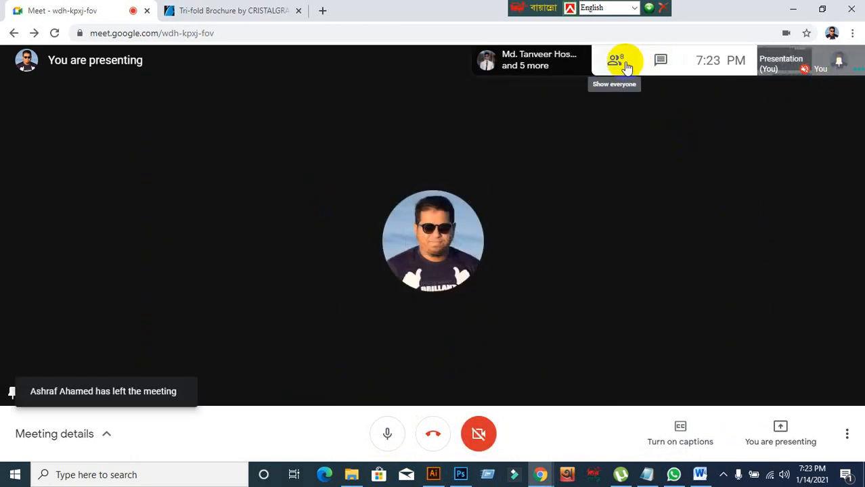
pyautogui.click(625, 60)
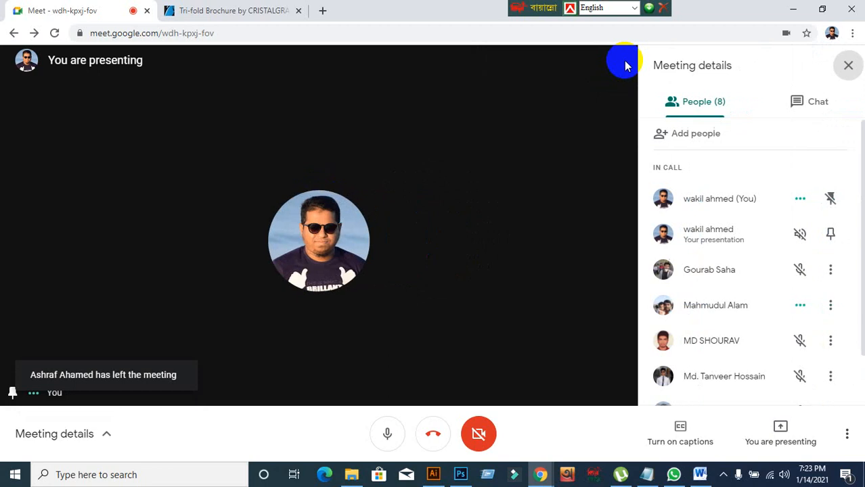
pyautogui.click(850, 70)
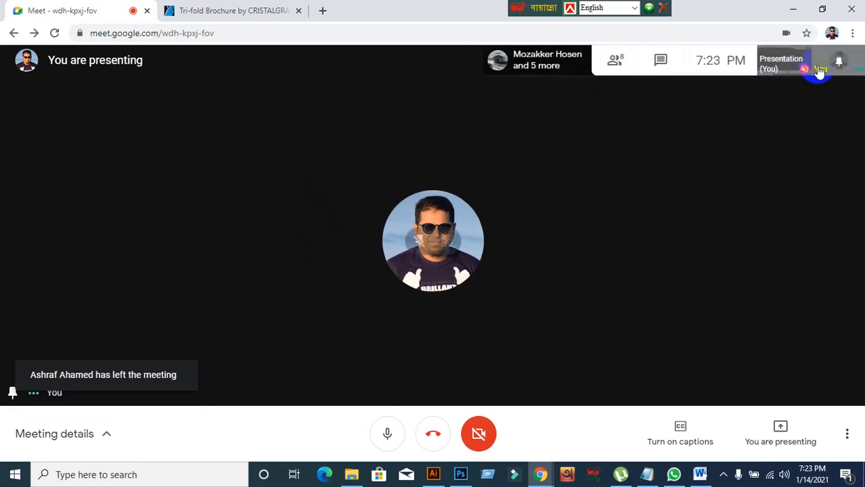
pyautogui.click(833, 59)
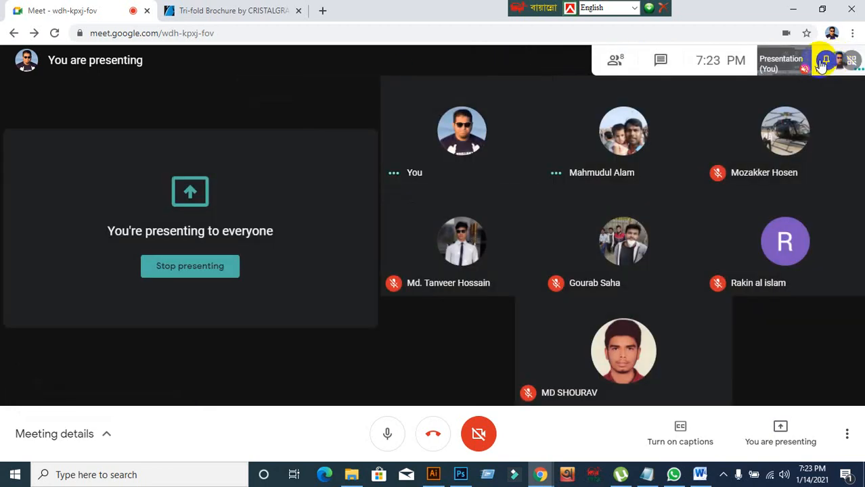
# - Go back to the brochure page and review the preview mockups together with the features and font details in the description
pyautogui.click(243, 12)
pyautogui.scroll(-3, 412, 254)
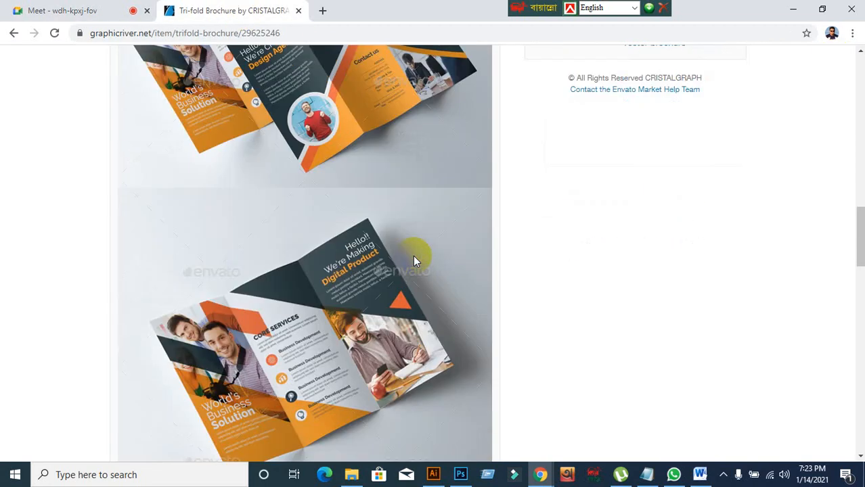
pyautogui.scroll(3, 413, 255)
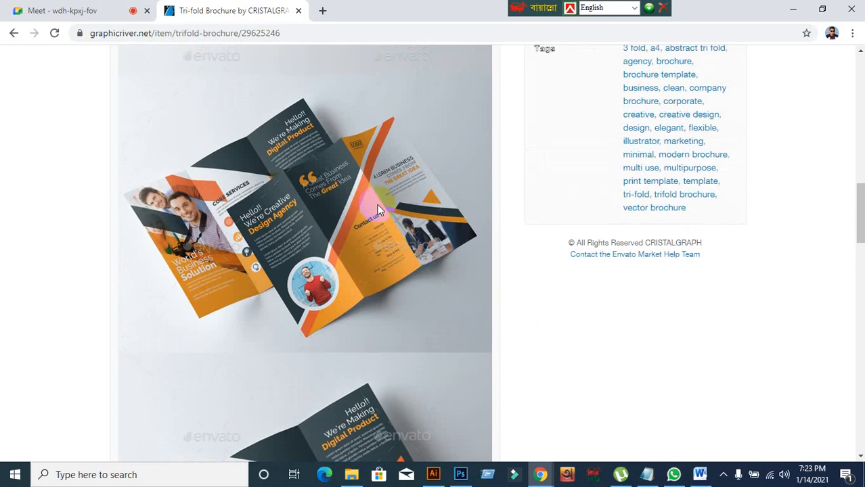
pyautogui.scroll(-13, 351, 224)
pyautogui.scroll(12, 393, 275)
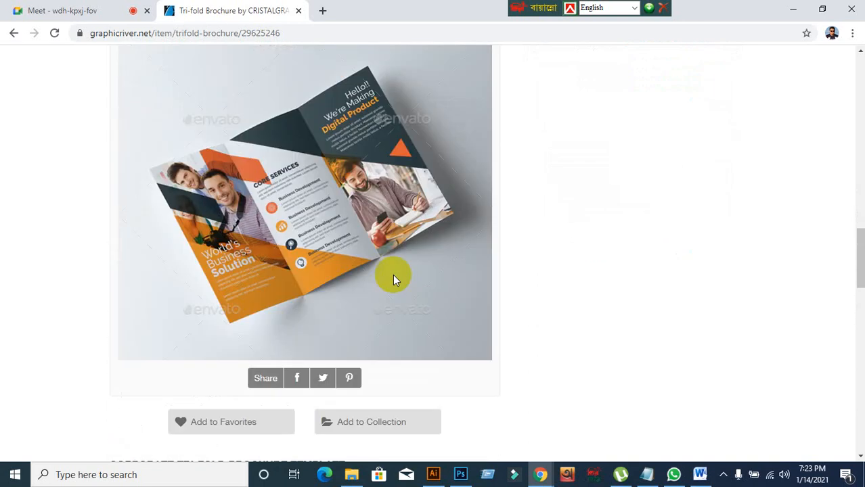
pyautogui.scroll(5, 392, 274)
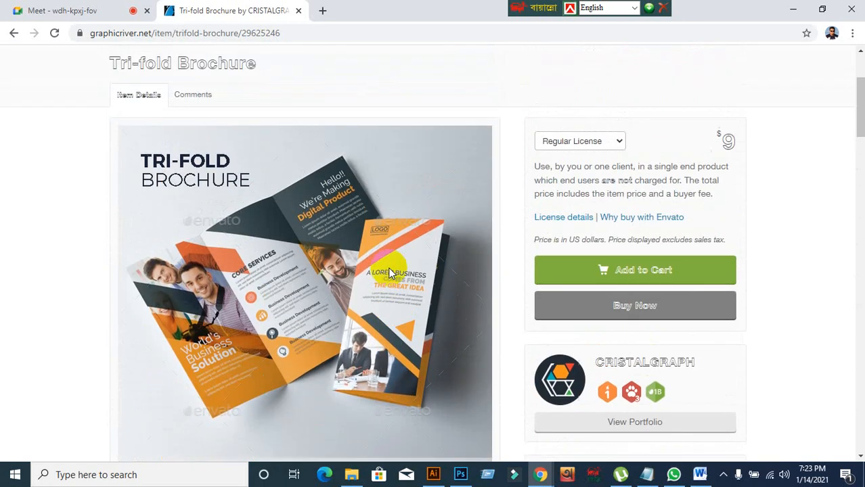
pyautogui.scroll(-2, 387, 271)
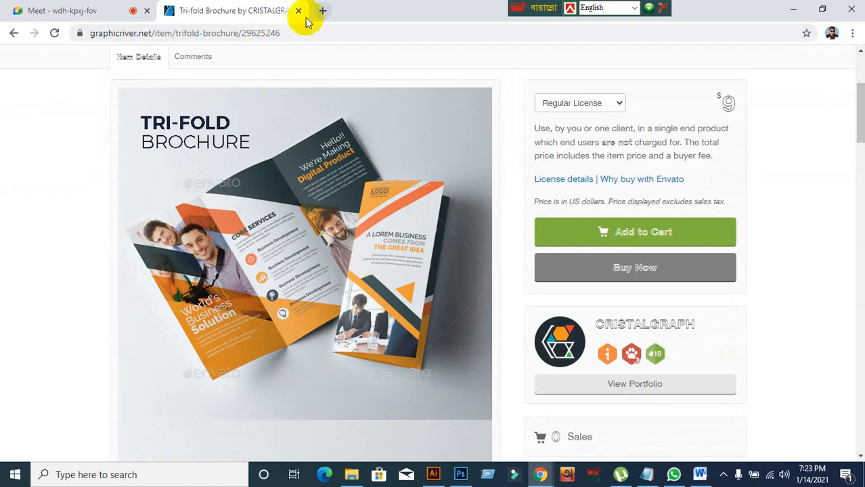
pyautogui.scroll(-6, 341, 331)
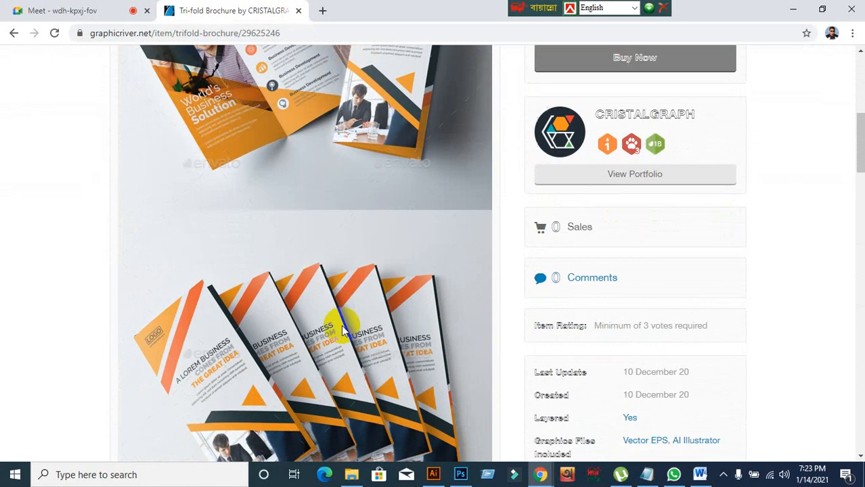
pyautogui.scroll(-12, 341, 328)
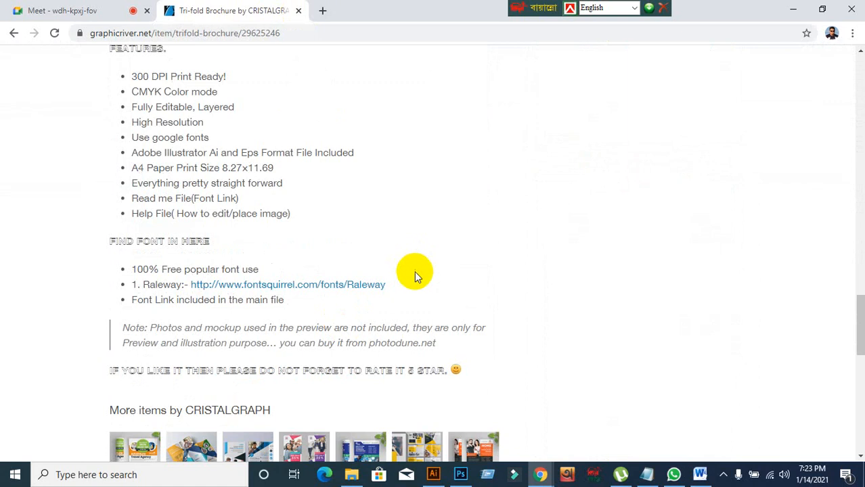
pyautogui.scroll(12, 414, 271)
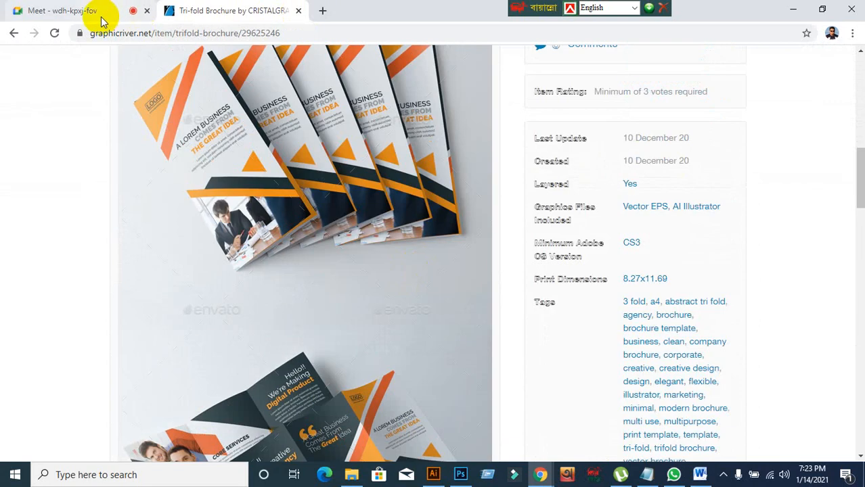
# - Return to the meeting, close the GraphicRiver brochure page and minimize the browser
pyautogui.click(101, 21)
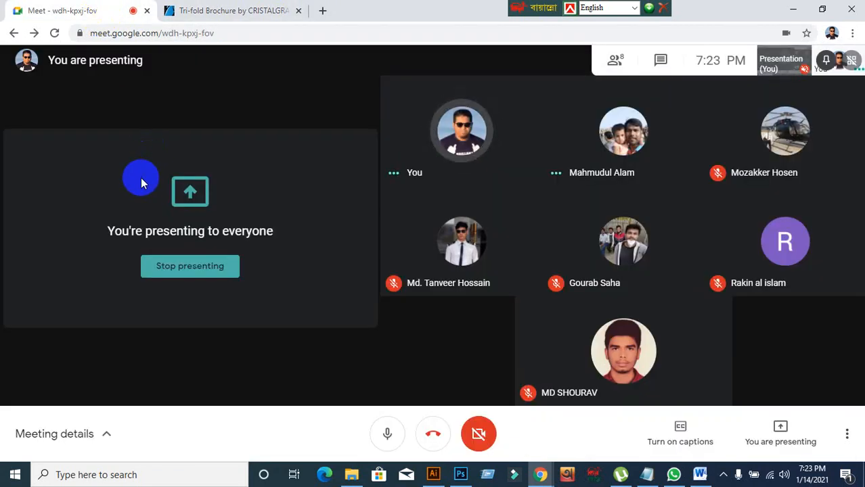
pyautogui.click(301, 13)
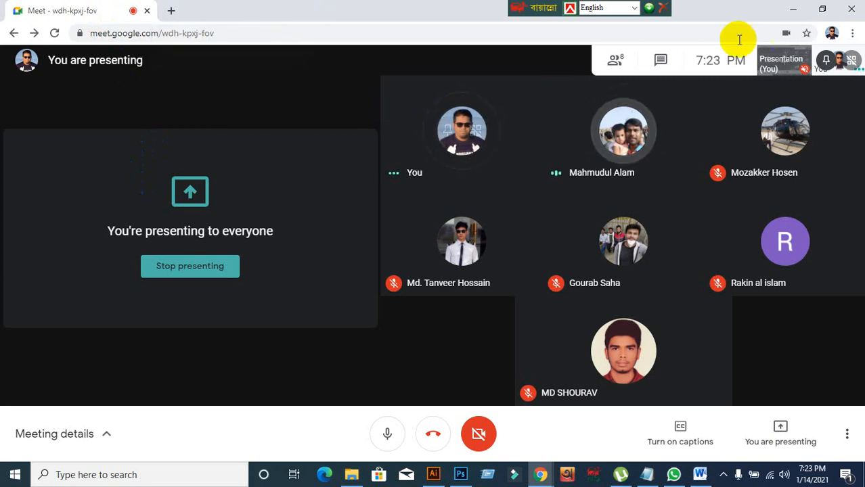
pyautogui.click(791, 11)
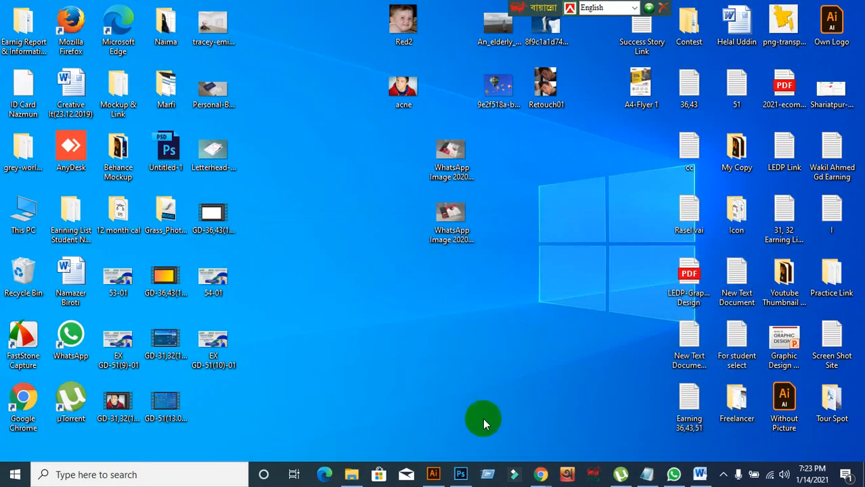
# - Switch to Illustrator
pyautogui.click(434, 475)
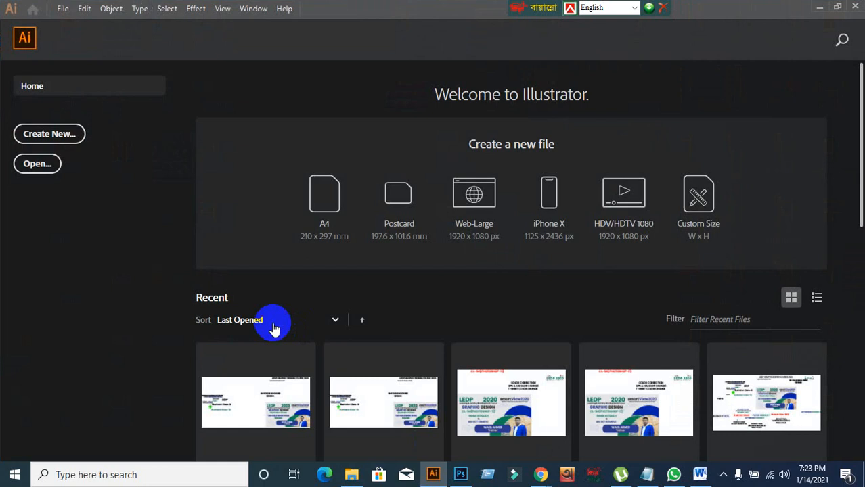
# - Start a new Print document with two artboards and name it Tri-Fold Brochure
pyautogui.click(60, 145)
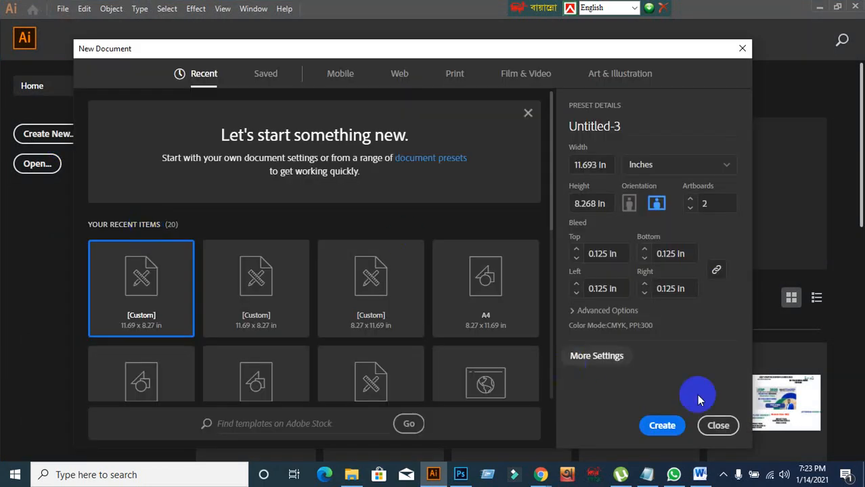
pyautogui.click(455, 74)
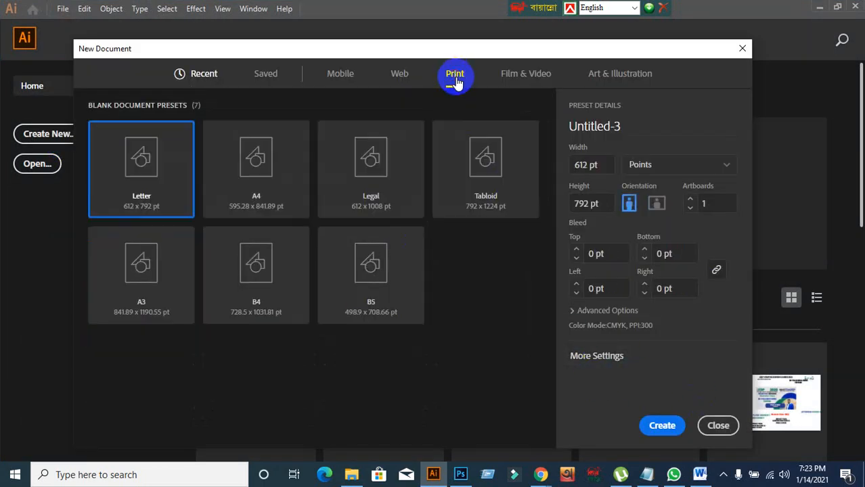
pyautogui.click(600, 357)
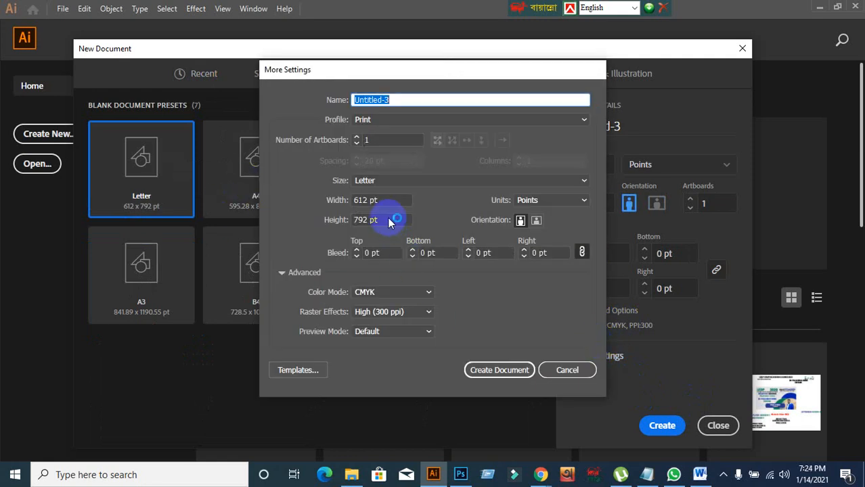
pyautogui.click(369, 139)
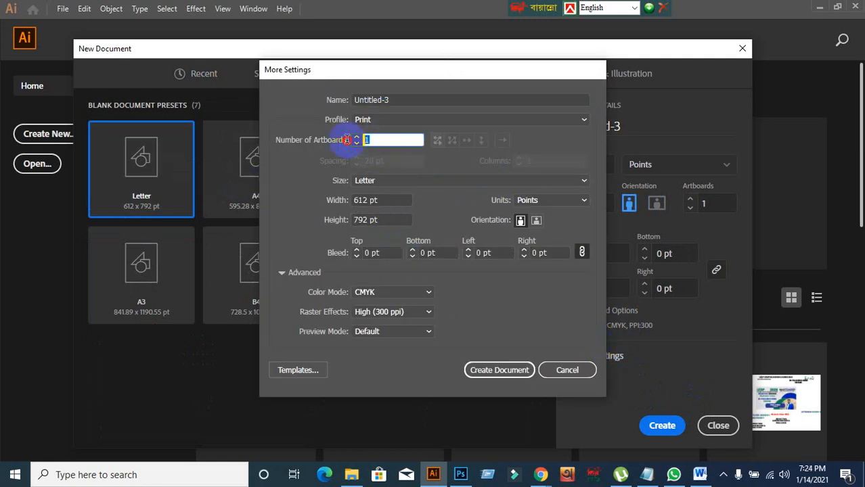
pyautogui.click(347, 138)
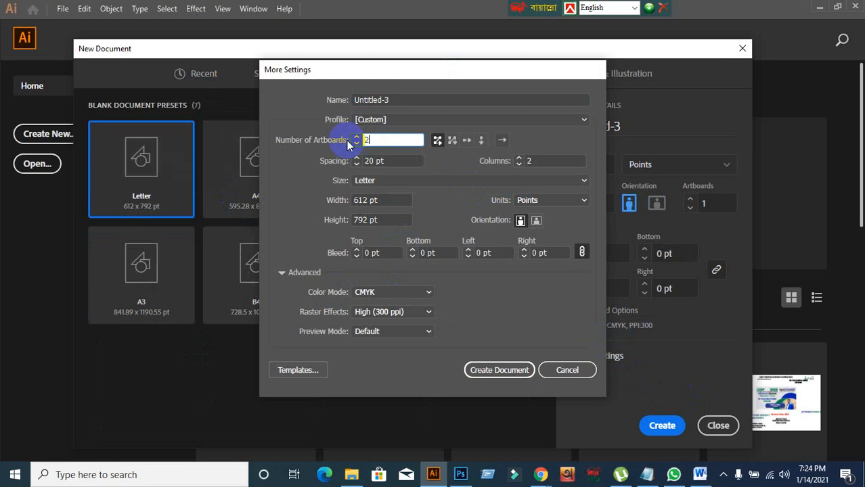
pyautogui.click(428, 99)
pyautogui.write('T')
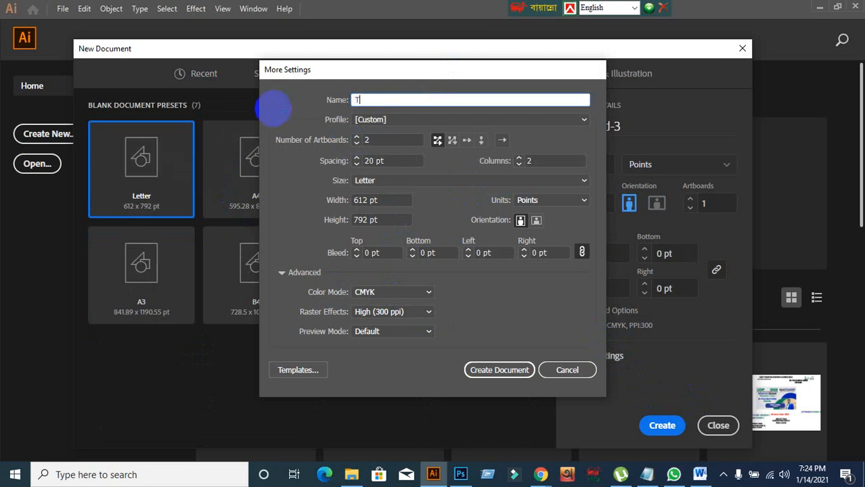
pyautogui.write('ri-Fold Brochure')
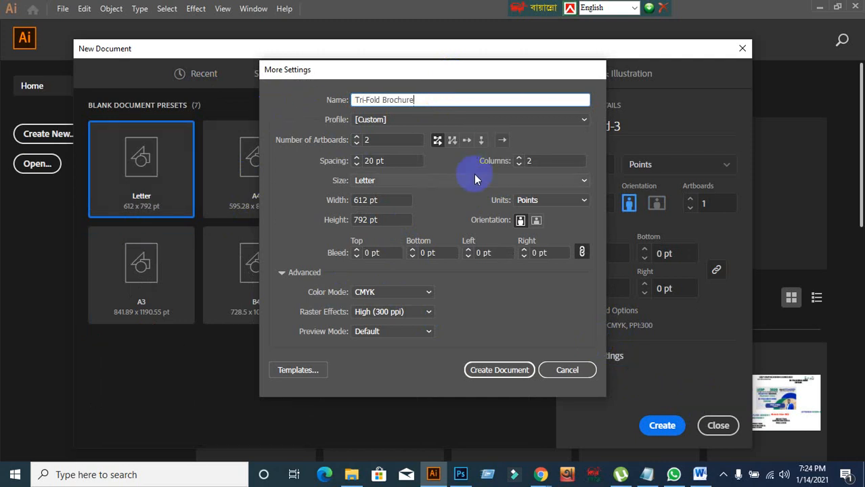
# - Create the document in inches at portrait A4 size with a 0.125 in bleed, and close it
pyautogui.click(574, 202)
pyautogui.click(547, 240)
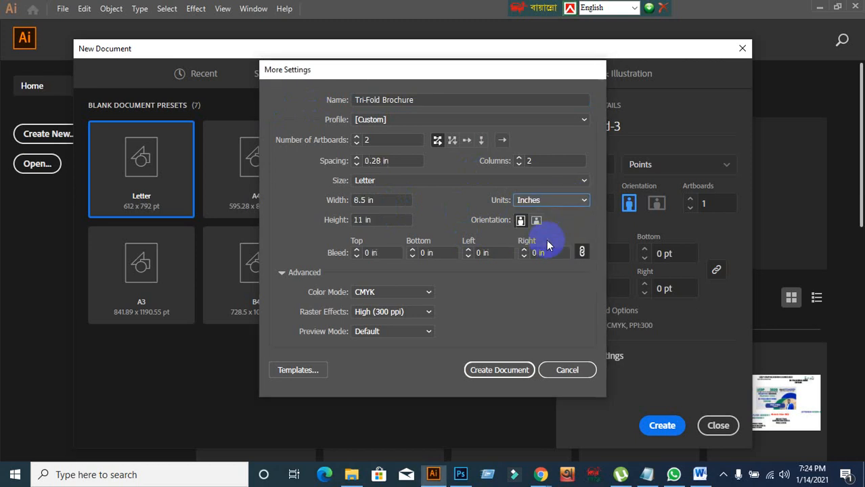
pyautogui.click(444, 181)
pyautogui.click(382, 226)
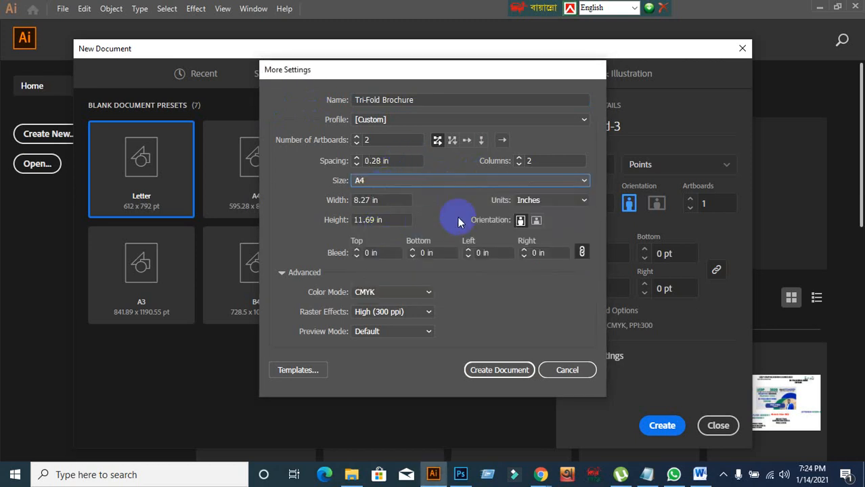
pyautogui.click(386, 255)
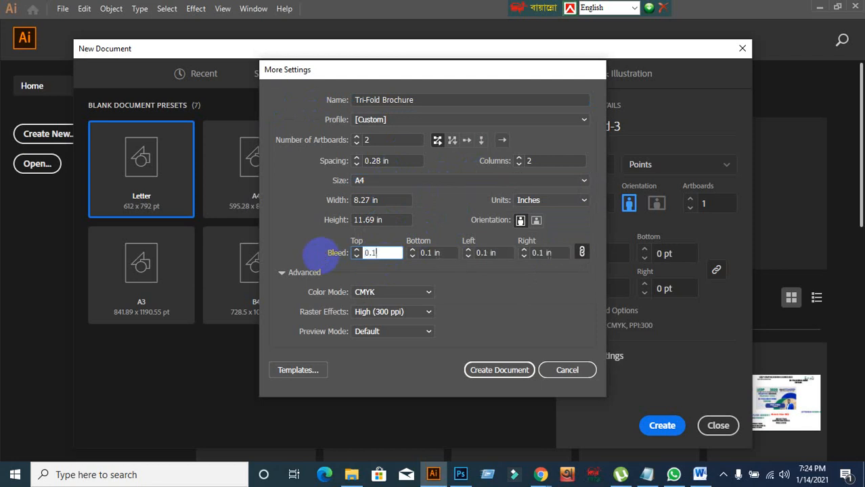
pyautogui.click(513, 376)
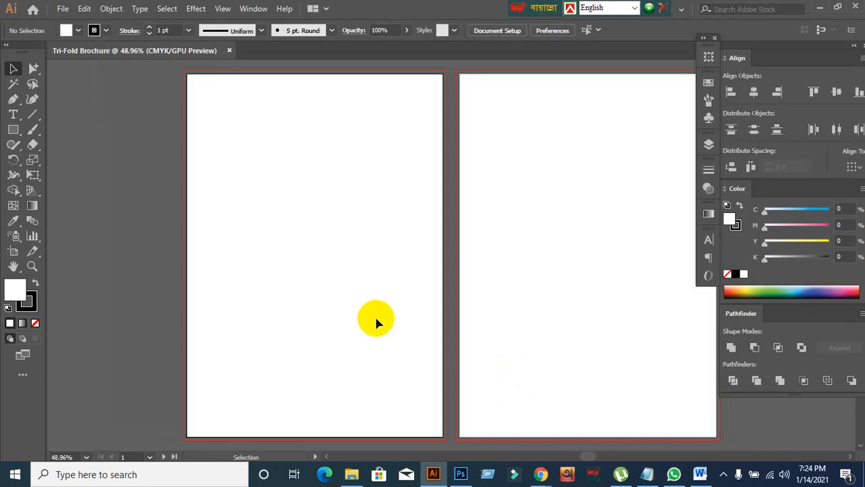
pyautogui.click(229, 52)
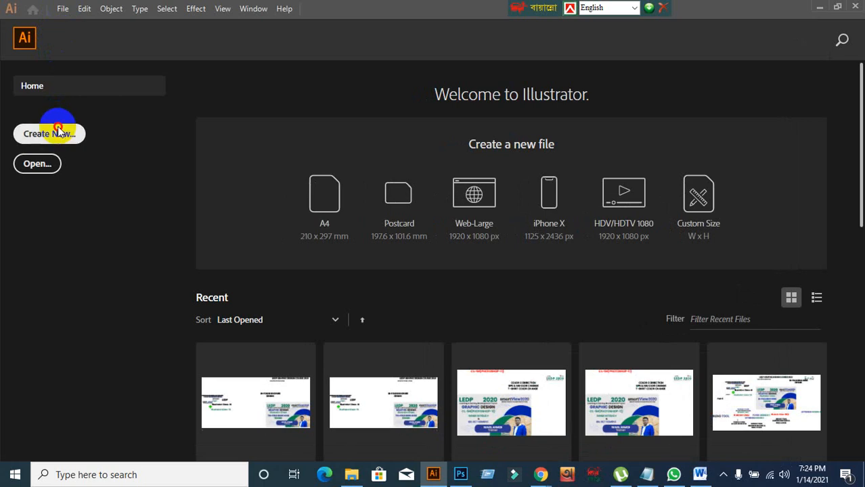
# - Start a new Print document from the A4 preset, using inches, landscape orientation and two artboards
pyautogui.click(59, 132)
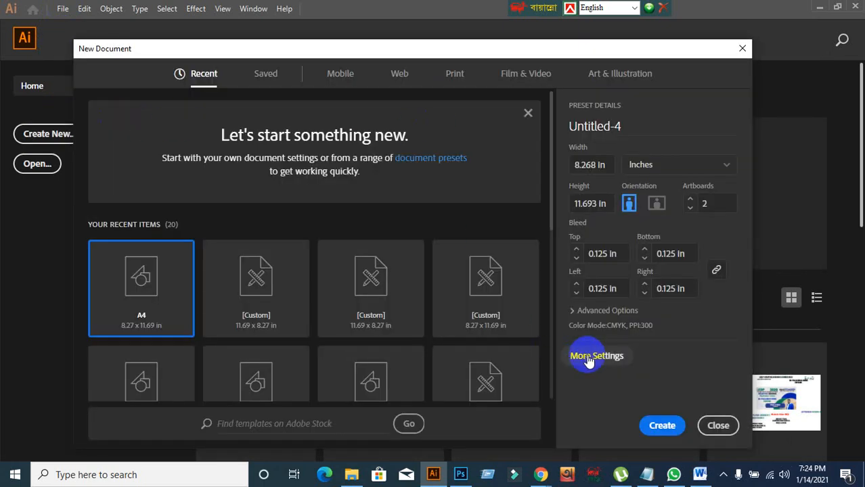
pyautogui.click(589, 359)
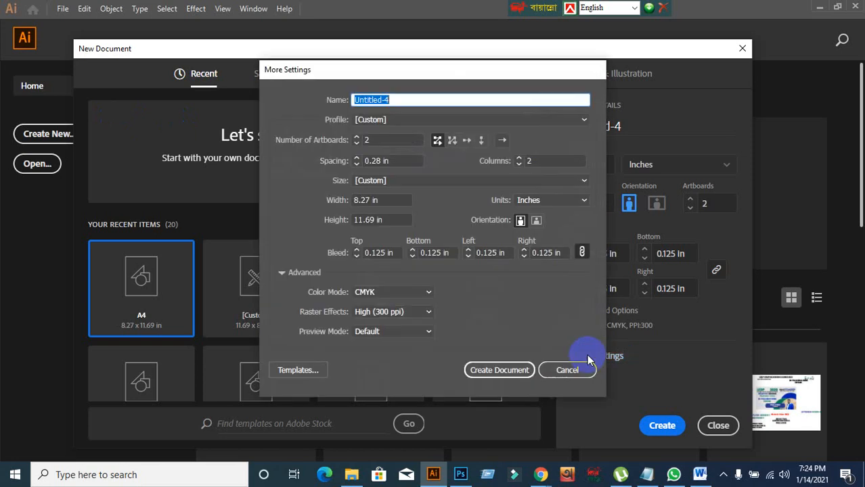
pyautogui.click(566, 370)
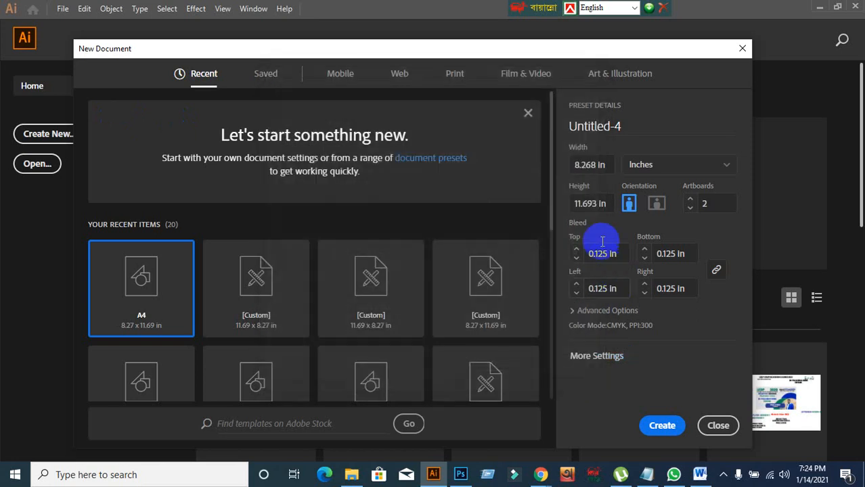
pyautogui.click(452, 75)
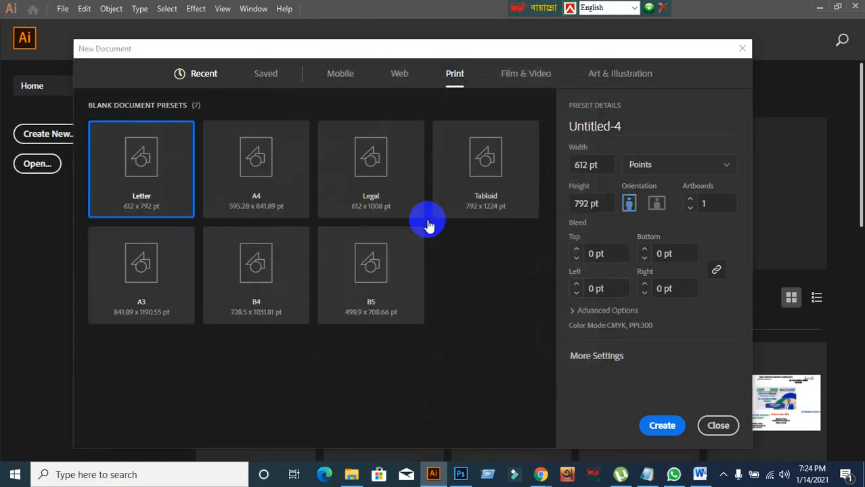
pyautogui.click(268, 213)
pyautogui.click(711, 166)
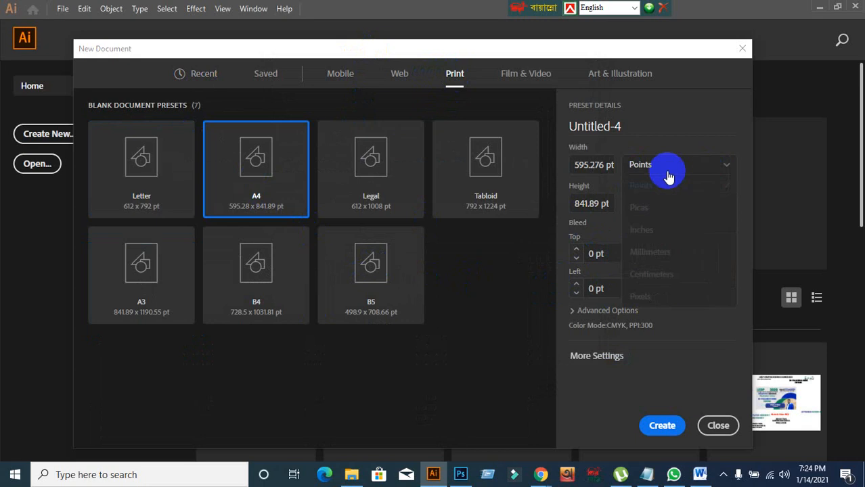
pyautogui.click(627, 229)
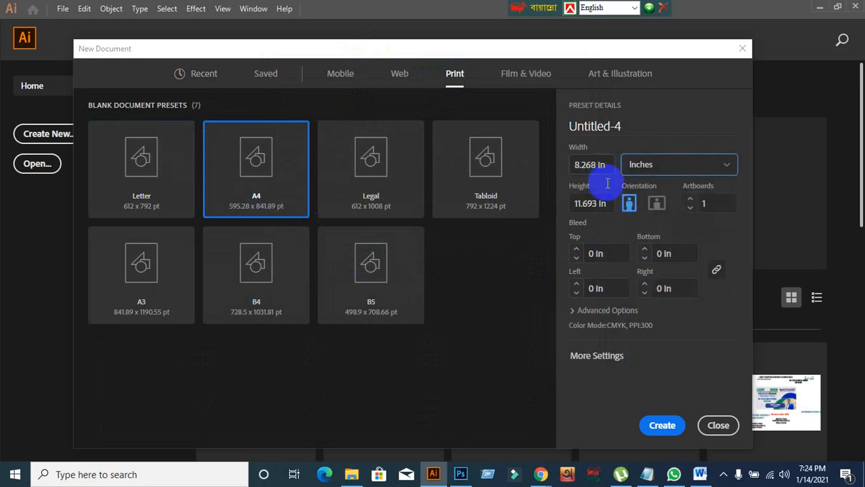
pyautogui.click(655, 205)
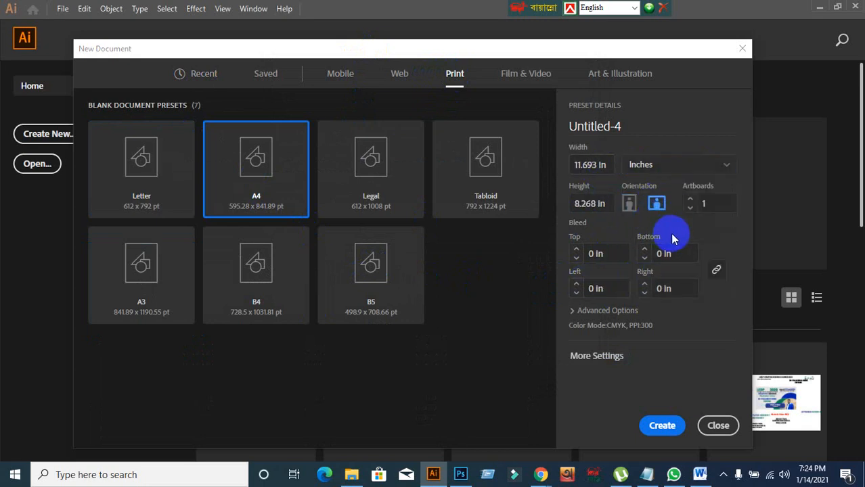
pyautogui.click(718, 205)
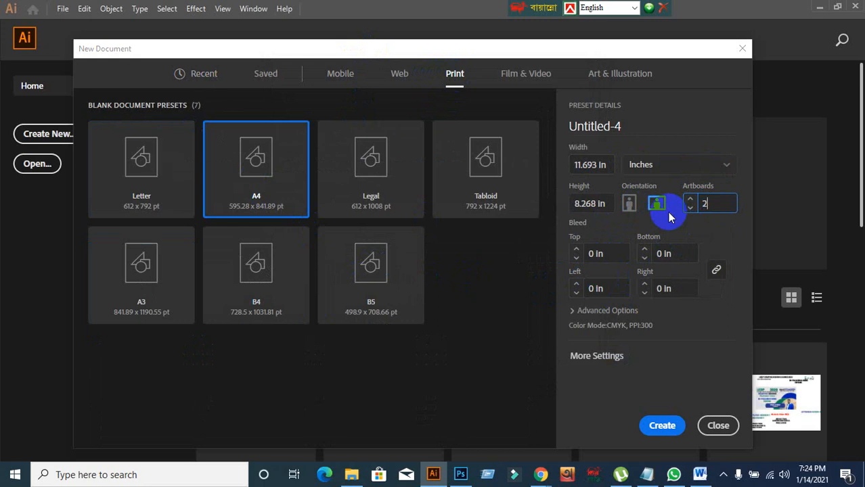
# - Set the bleed to 0.125 in on all sides and create the document with CMYK color at 300 ppi
pyautogui.click(614, 256)
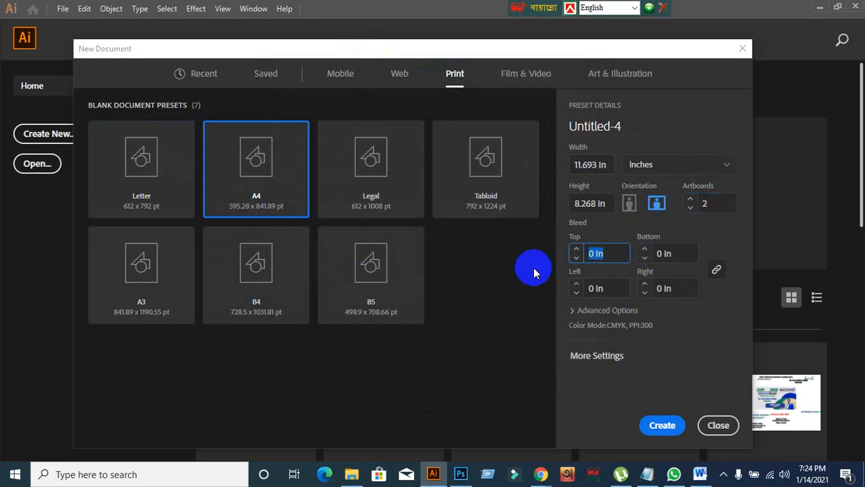
pyautogui.write('0.125')
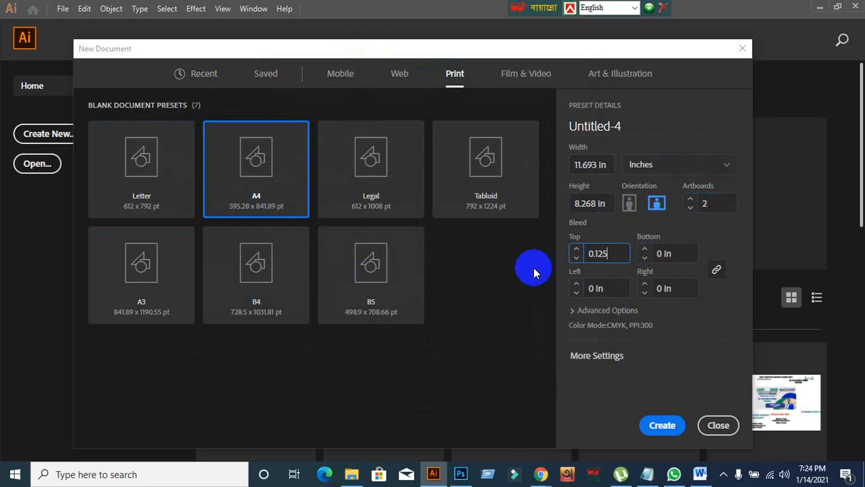
pyautogui.click(682, 288)
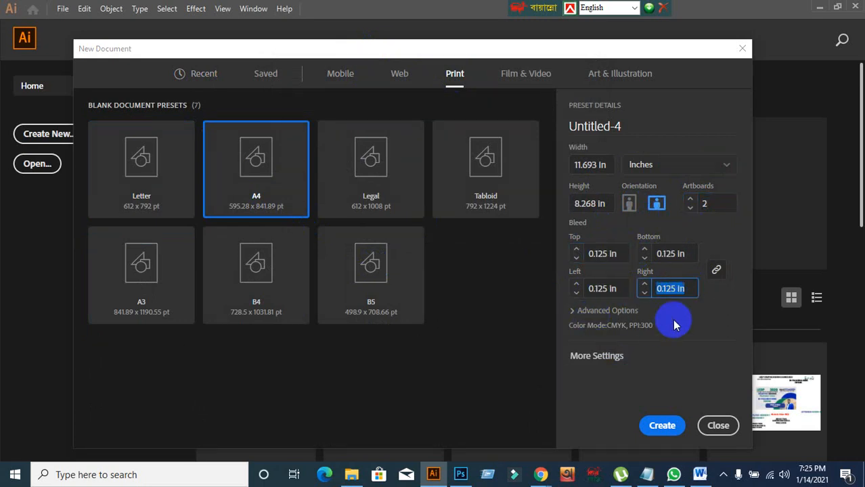
pyautogui.click(606, 311)
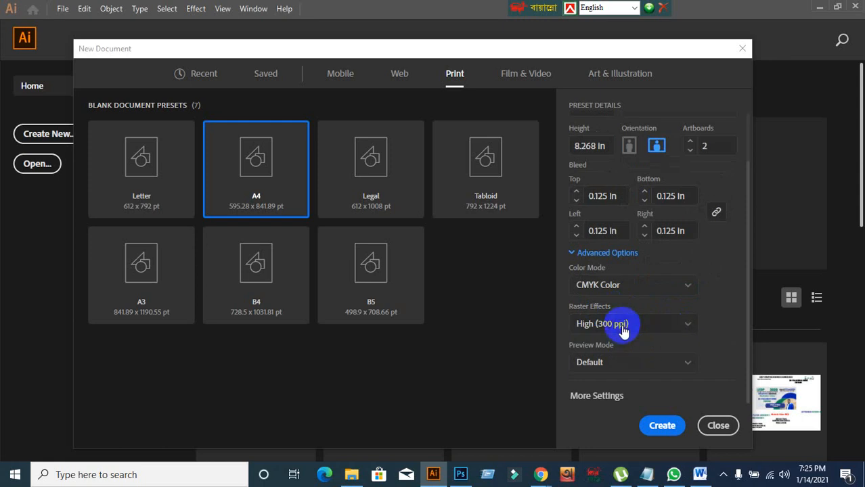
pyautogui.click(664, 426)
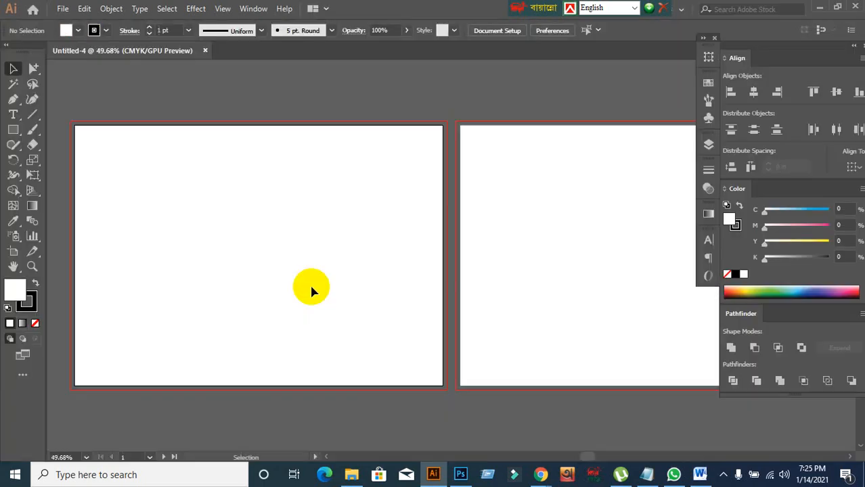
# - Draw a white rectangle without stroke that covers the first artboard from corner to corner
pyautogui.click(34, 306)
pyautogui.click(35, 324)
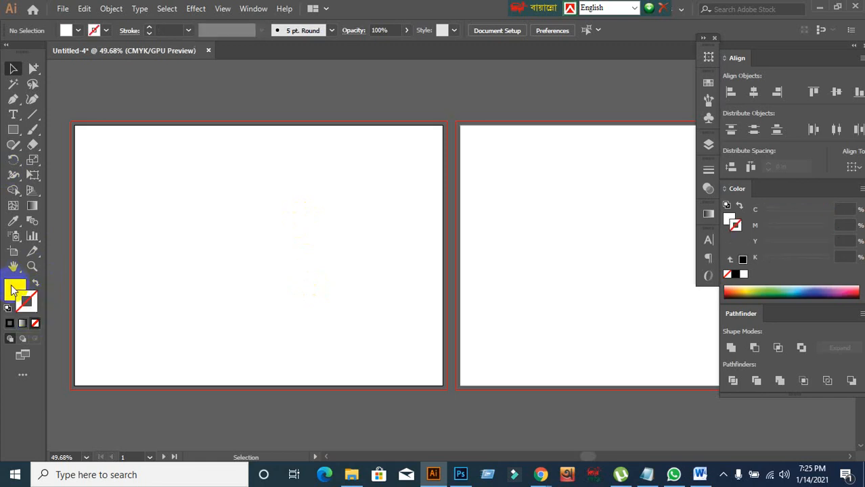
pyautogui.click(14, 289)
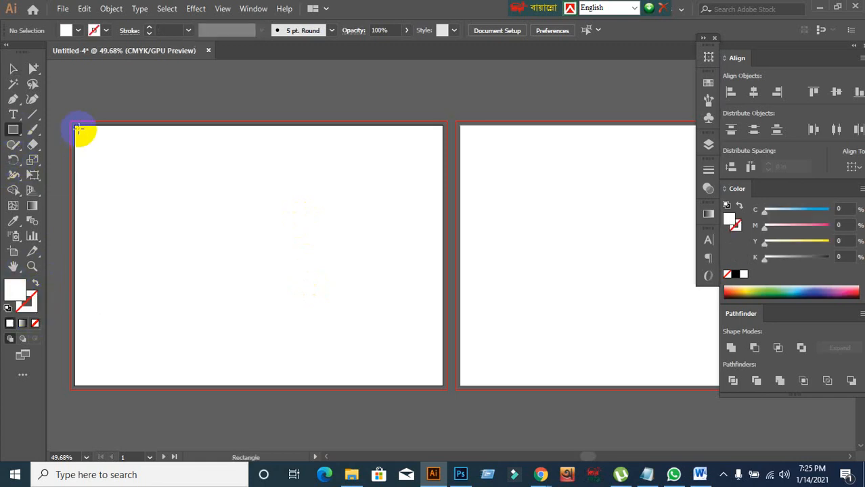
pyautogui.moveTo(73, 125); pyautogui.dragTo(445, 386)
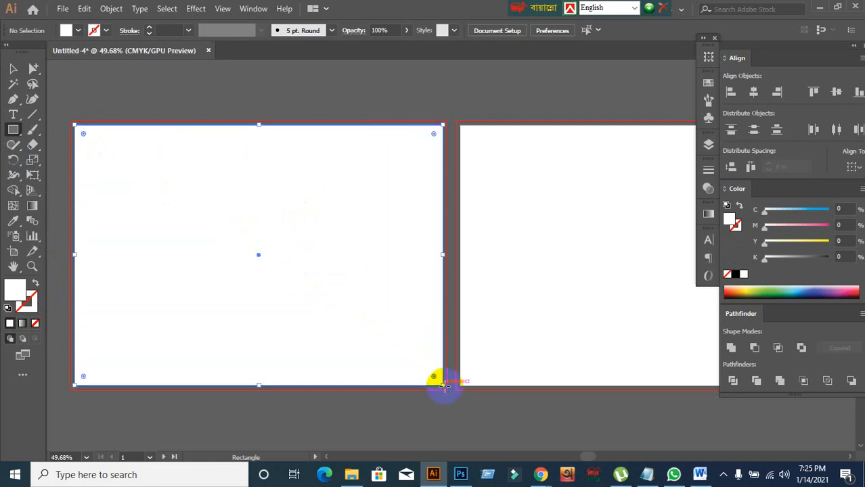
# - Offset the rectangle's path outward to the bleed edge with miter joins, lock the offset shape and clear the selection
pyautogui.click(115, 10)
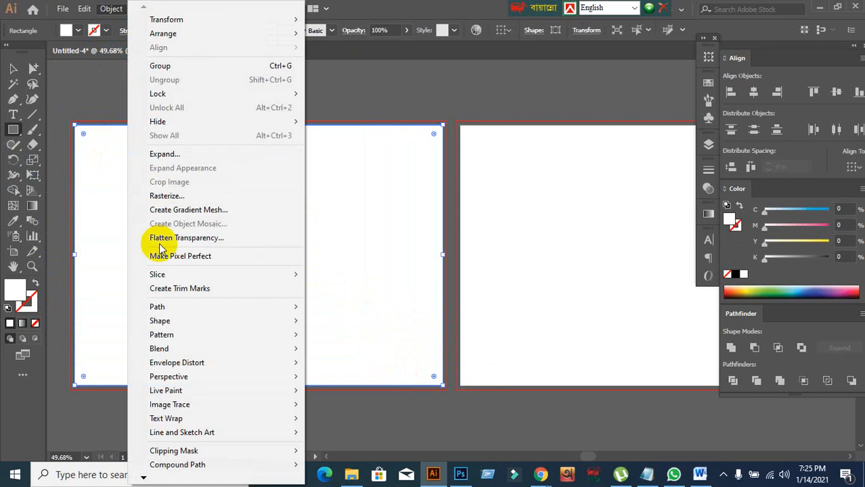
pyautogui.moveTo(170, 309)
pyautogui.click(327, 353)
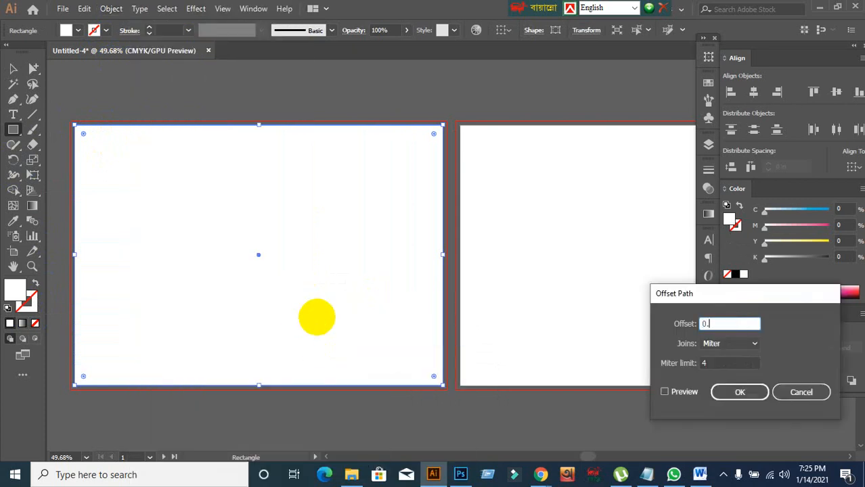
pyautogui.click(743, 394)
pyautogui.click(567, 257)
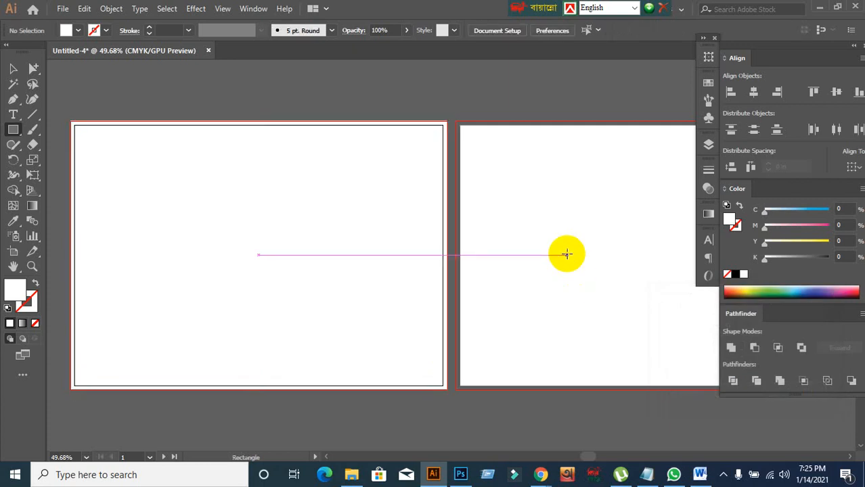
# - Split the artboard-sized rectangle on the first artboard into a grid of three columns
pyautogui.click(12, 72)
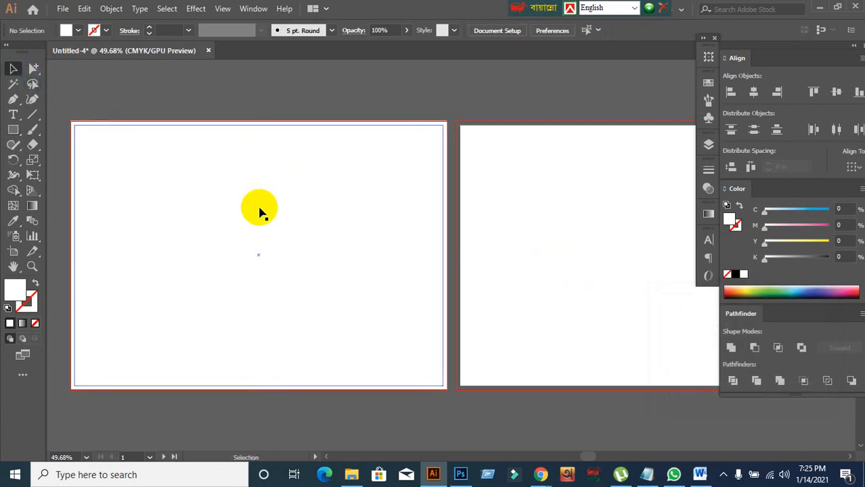
pyautogui.click(258, 207)
pyautogui.click(112, 10)
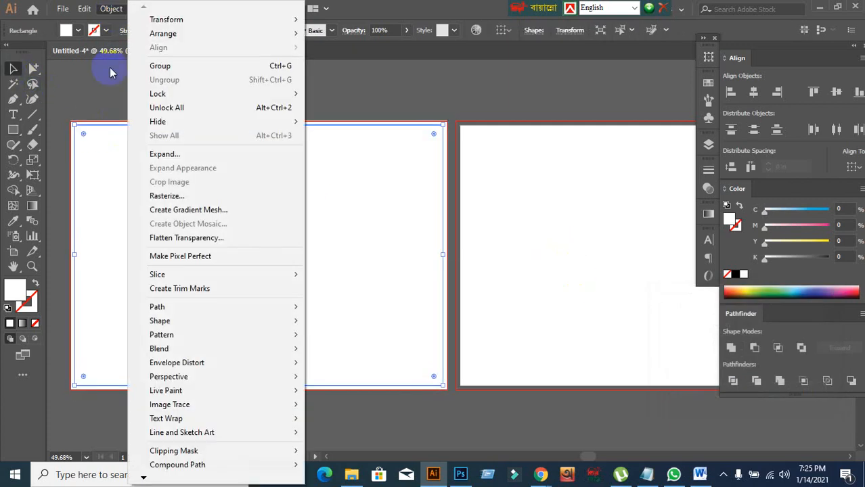
pyautogui.moveTo(163, 310)
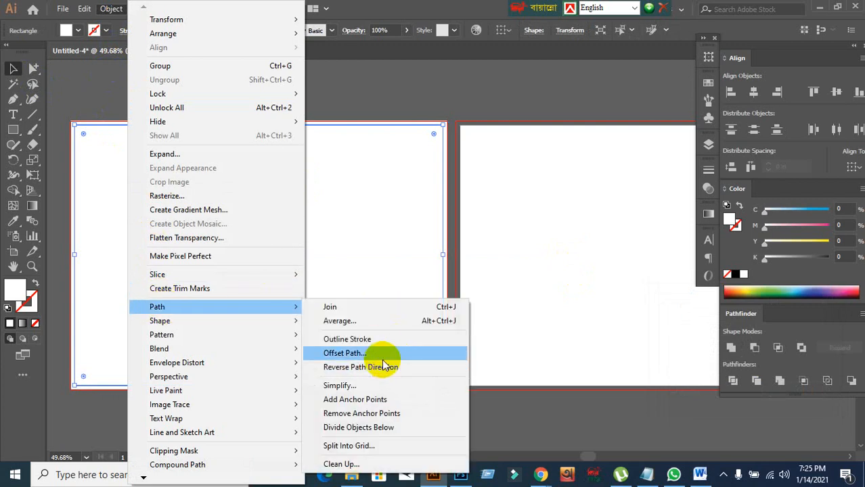
pyautogui.click(356, 448)
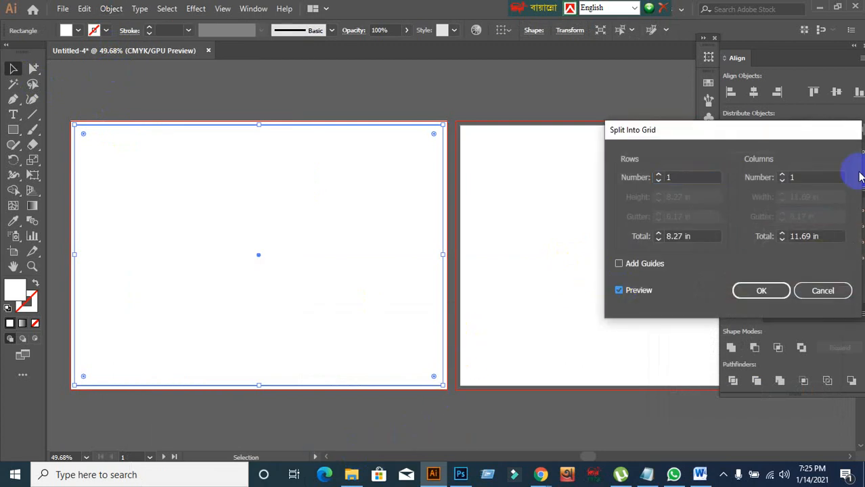
pyautogui.doubleClick(815, 178)
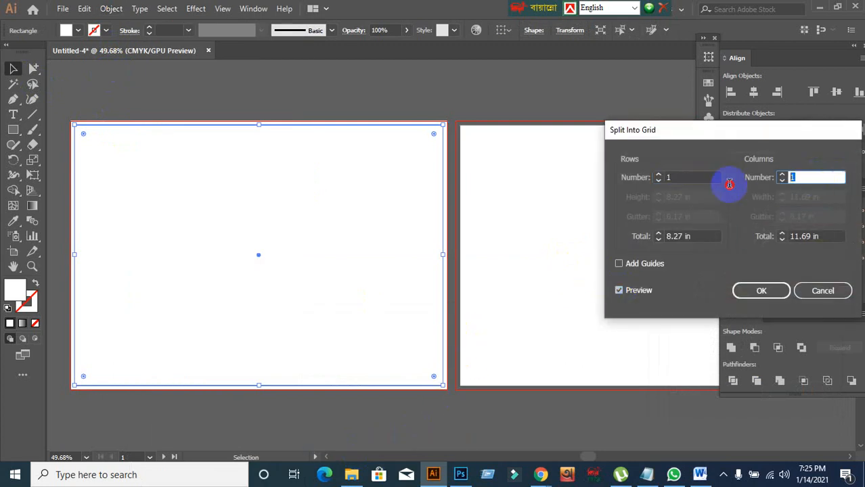
pyautogui.write('3')
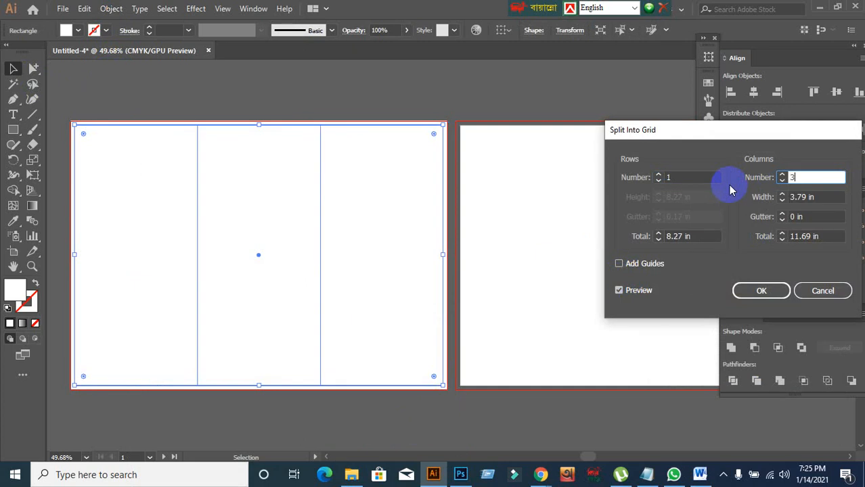
pyautogui.click(759, 298)
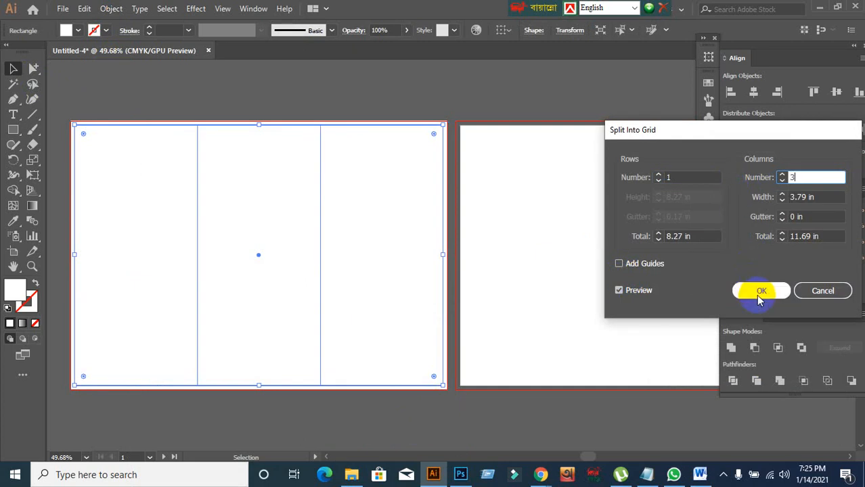
pyautogui.click(760, 298)
# - Offset the three panel paths inward by -0.125 in with miter joins to create margin shapes
pyautogui.click(111, 8)
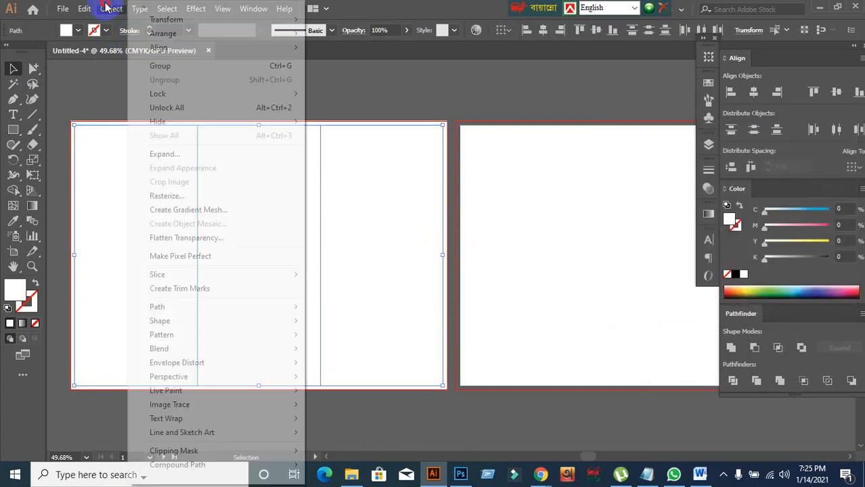
pyautogui.moveTo(140, 313)
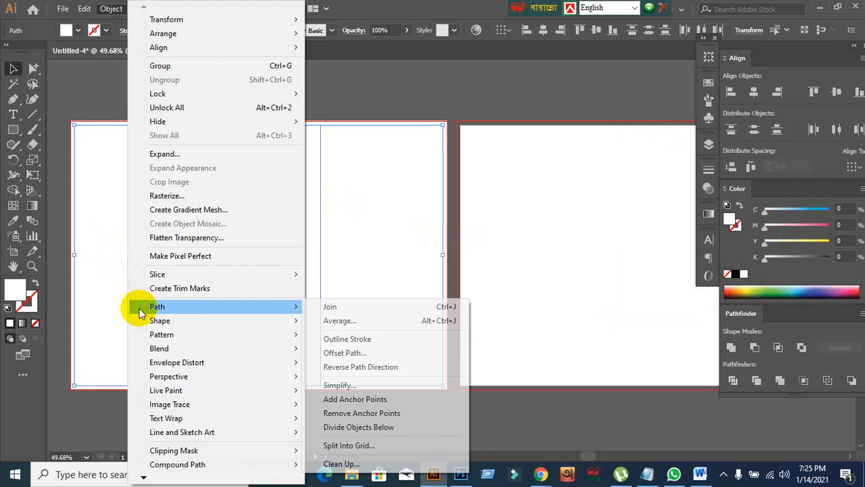
pyautogui.click(353, 352)
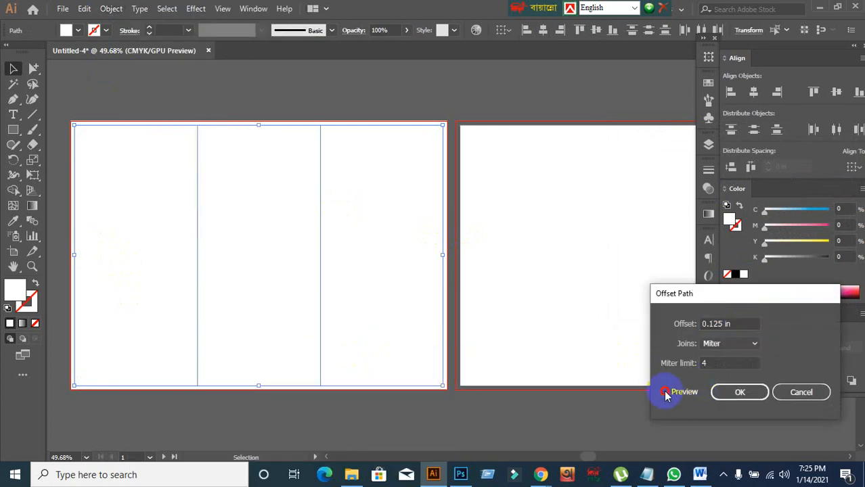
pyautogui.click(665, 392)
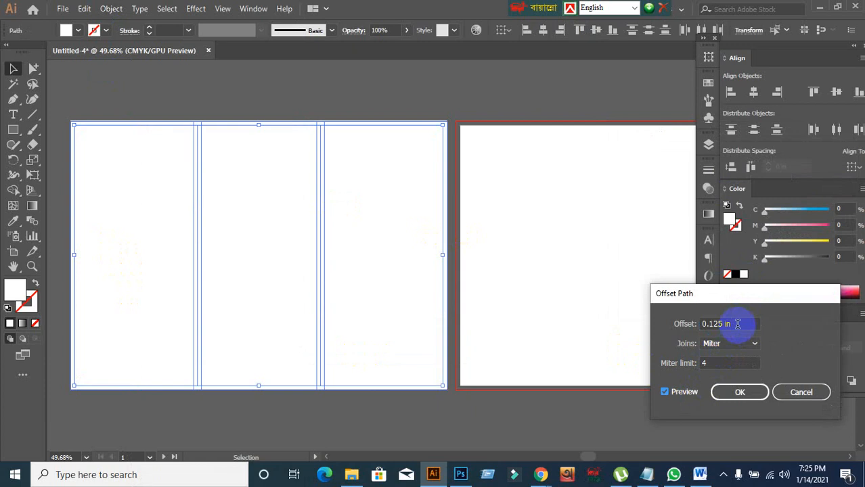
pyautogui.moveTo(738, 324); pyautogui.dragTo(686, 327)
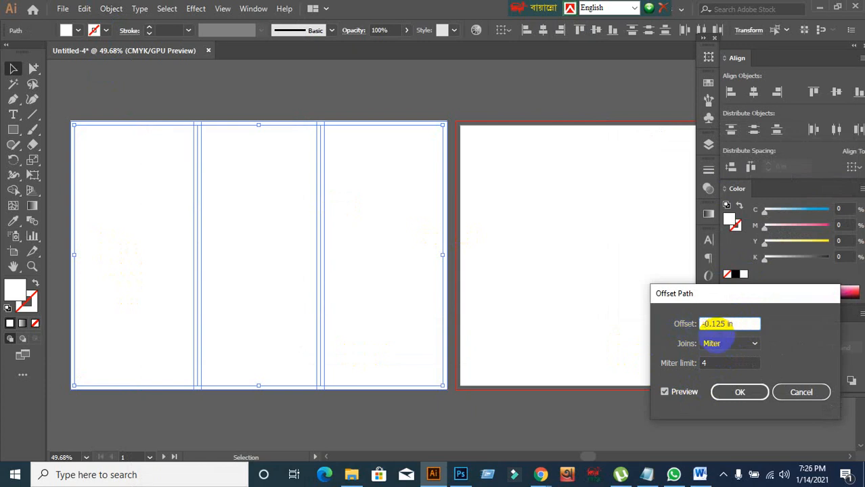
pyautogui.click(745, 393)
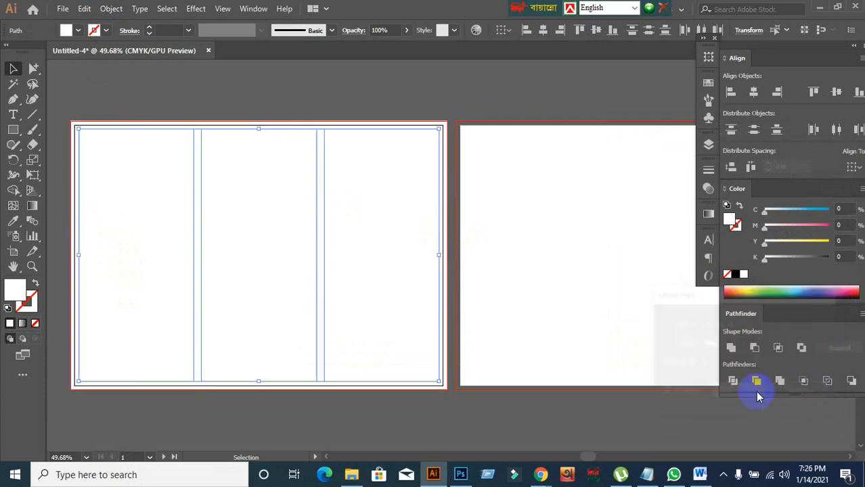
# - Convert all the panel and margin shapes on the first artboard into guides
pyautogui.click(154, 110)
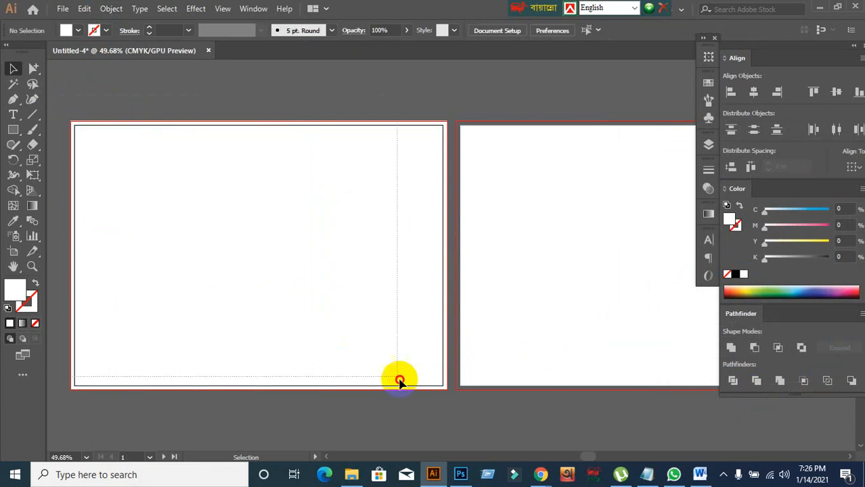
pyautogui.hotkey('ctrl', 'a')
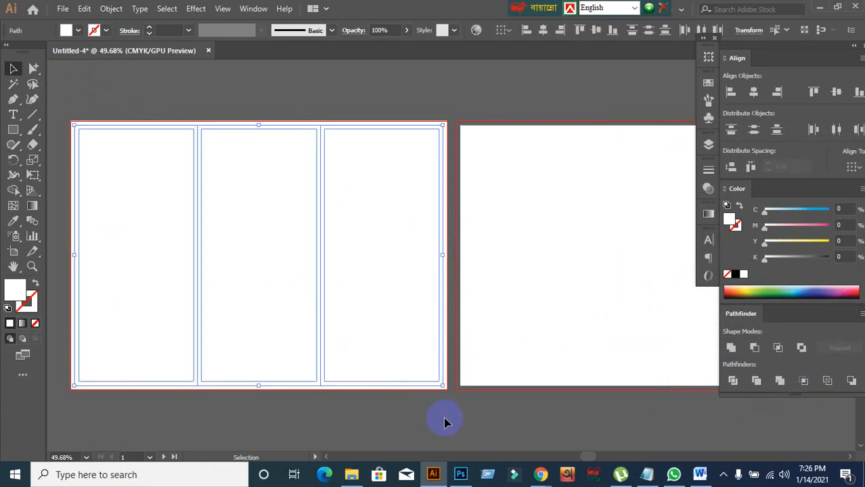
pyautogui.rightClick(186, 190)
pyautogui.click(249, 354)
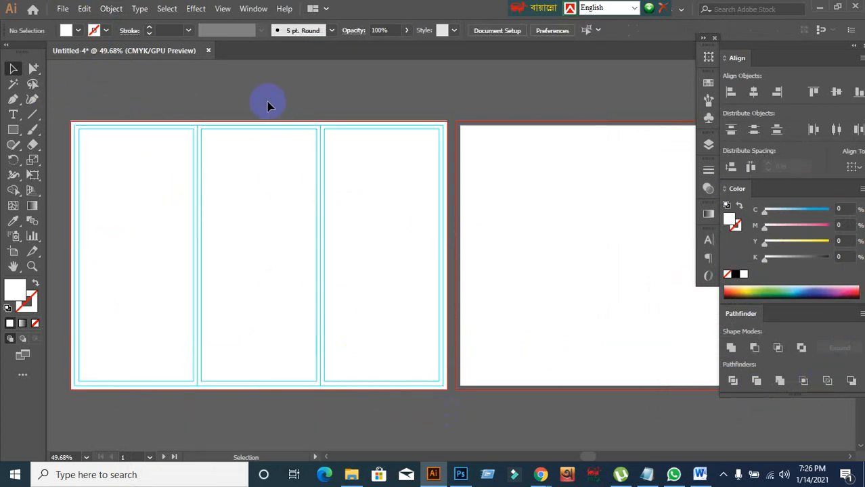
# - Unlock the bleed-sized rectangle and the guides on the first artboard
pyautogui.hotkey('ctrl', 'alt', '2')
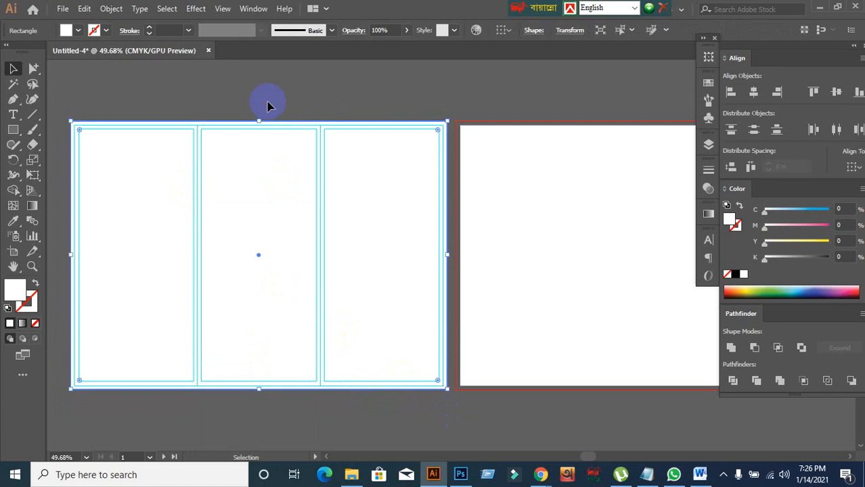
pyautogui.click(269, 103)
pyautogui.scroll(-2, 334, 114)
pyautogui.scroll(1, 424, 194)
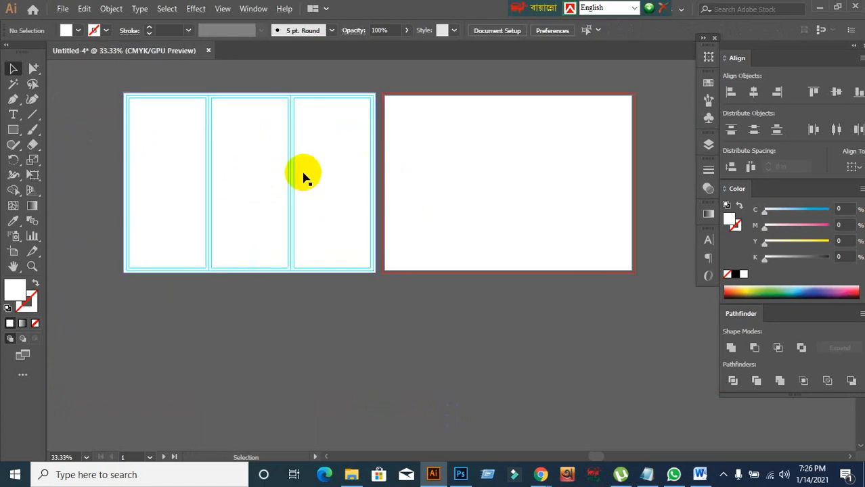
pyautogui.scroll(1, 284, 173)
pyautogui.moveTo(85, 100); pyautogui.dragTo(373, 340)
pyautogui.click(282, 363)
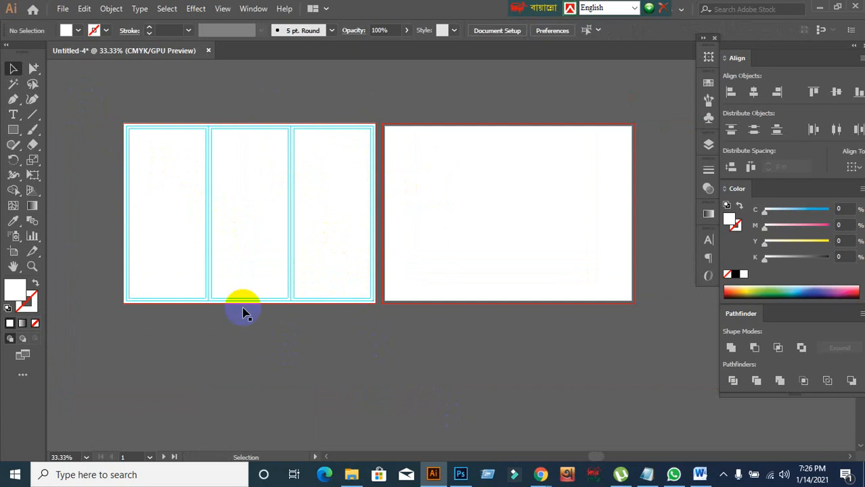
pyautogui.rightClick(238, 236)
pyautogui.click(278, 337)
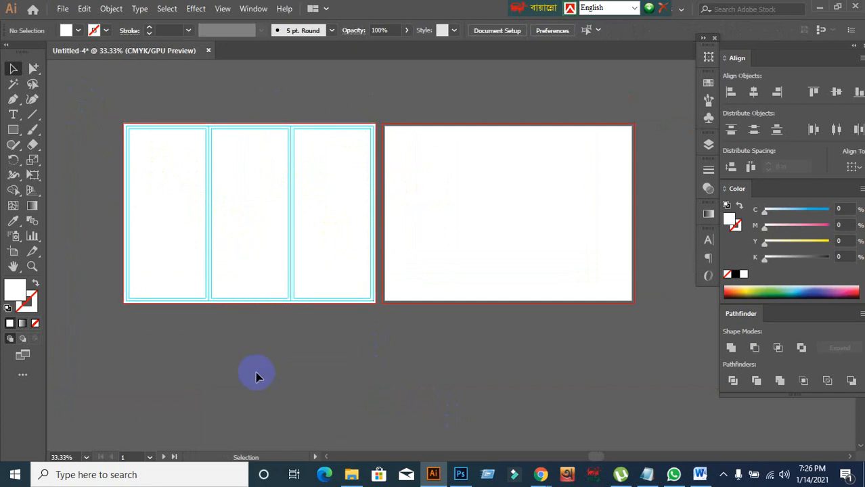
# - Duplicate the bleed rectangle and all guides onto the second artboard, aligned to its bleed edge, and clear the selection
pyautogui.moveTo(92, 100); pyautogui.dragTo(359, 332)
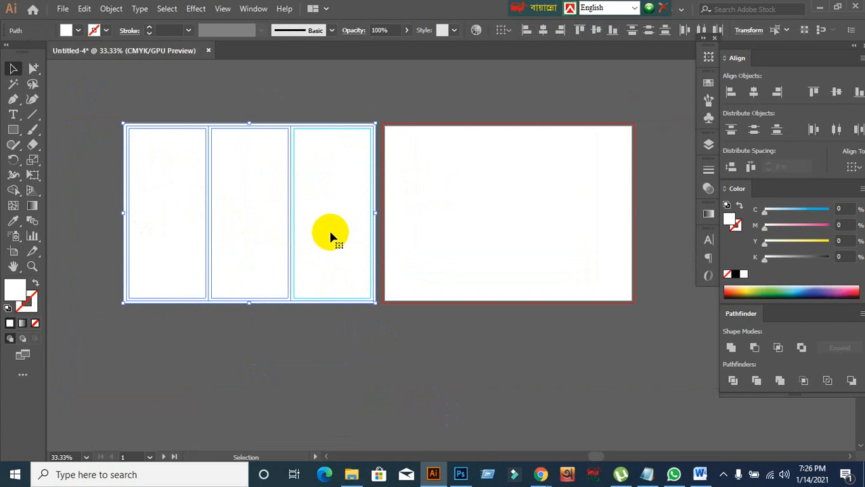
pyautogui.moveTo(332, 235); pyautogui.dragTo(590, 252)
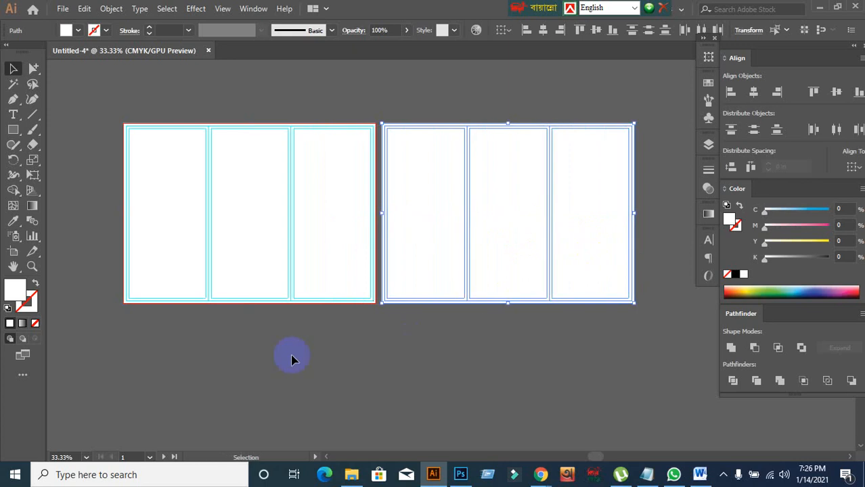
pyautogui.click(92, 163)
# - Lock the guides and the bleed rectangles on both artboards
pyautogui.scroll(2, 91, 162)
pyautogui.rightClick(229, 198)
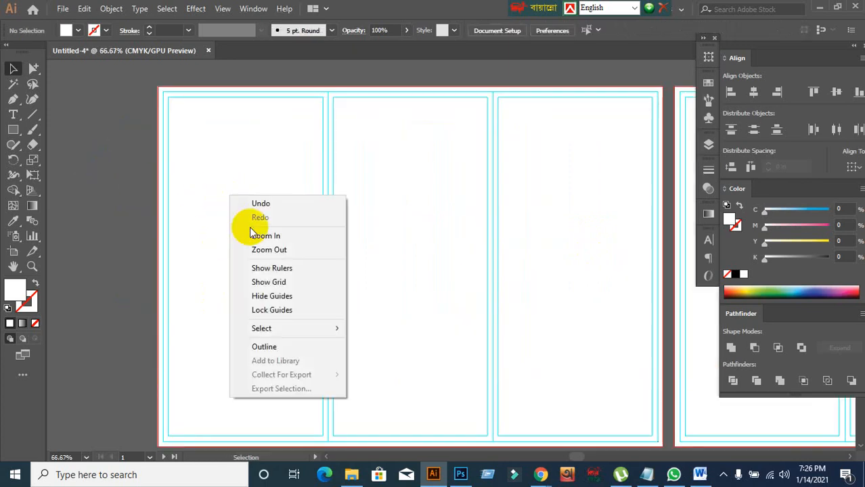
pyautogui.click(284, 310)
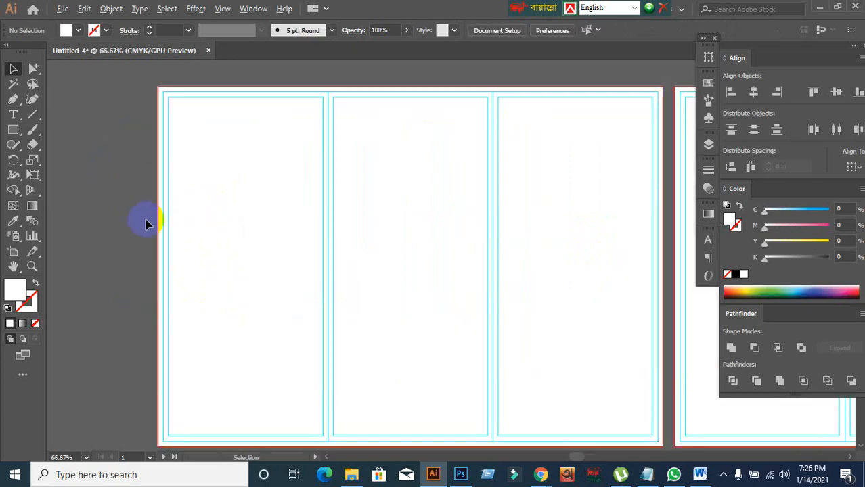
pyautogui.scroll(-1, 201, 243)
pyautogui.click(205, 247)
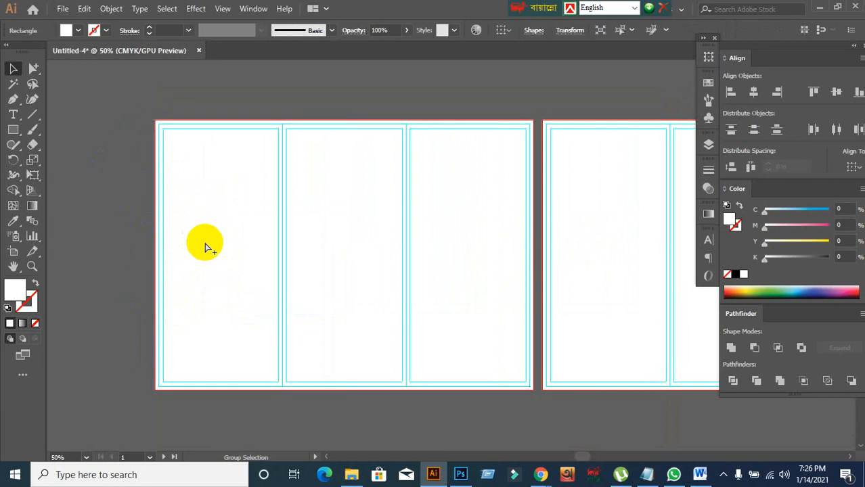
pyautogui.click(583, 271)
pyautogui.hotkey('ctrl', '2')
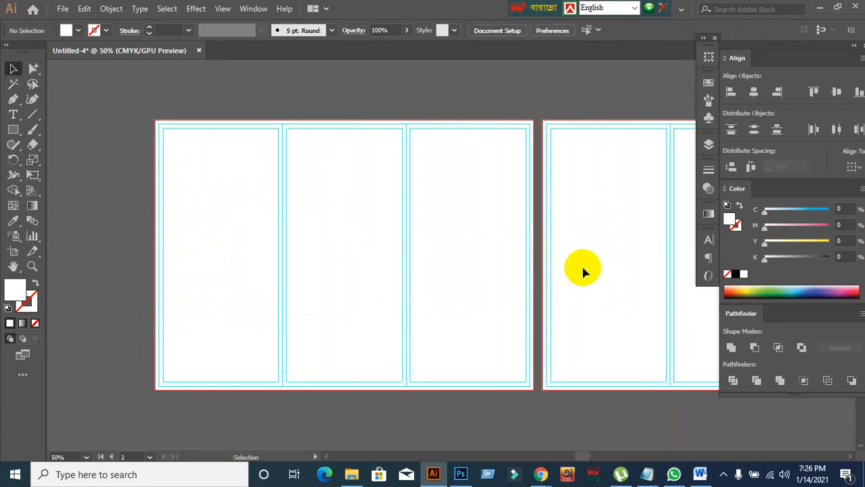
pyautogui.scroll(-1, 583, 271)
pyautogui.moveTo(582, 269); pyautogui.dragTo(409, 268)
pyautogui.scroll(1, 353, 269)
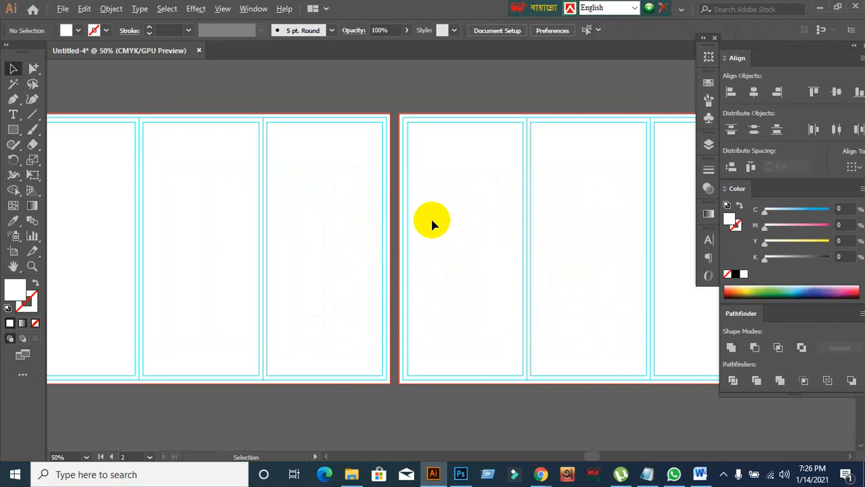
pyautogui.scroll(-1, 430, 217)
pyautogui.click(63, 9)
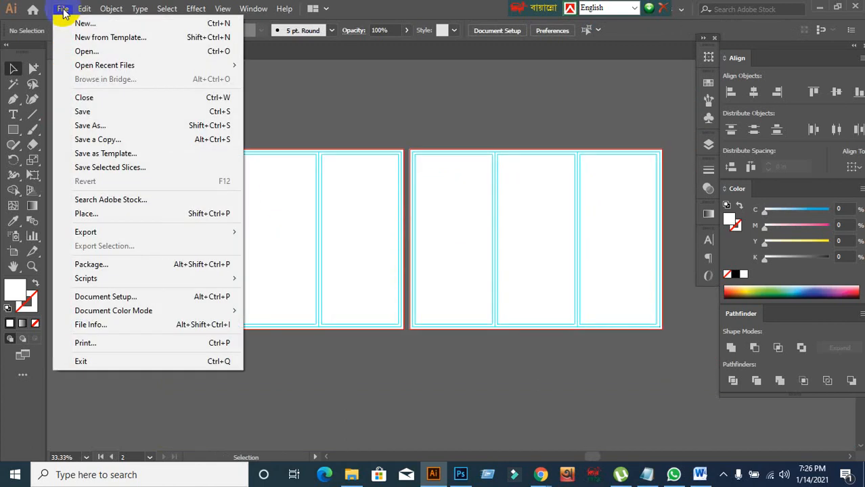
pyautogui.click(92, 54)
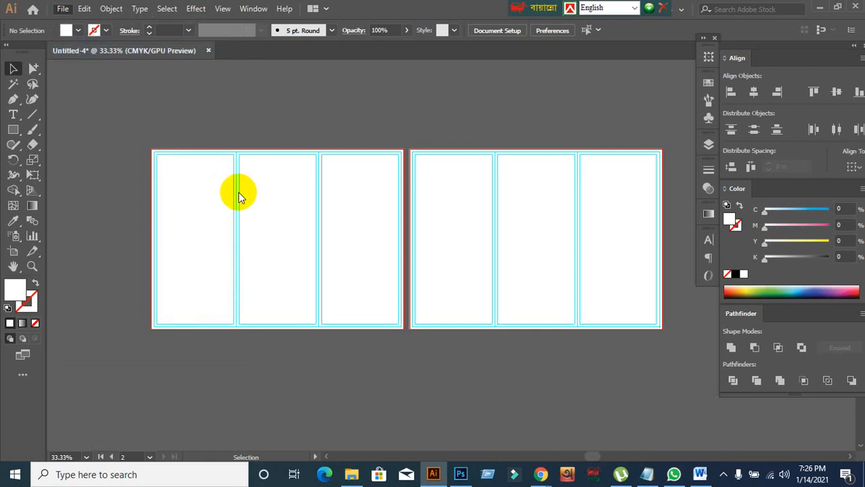
pyautogui.click(356, 191)
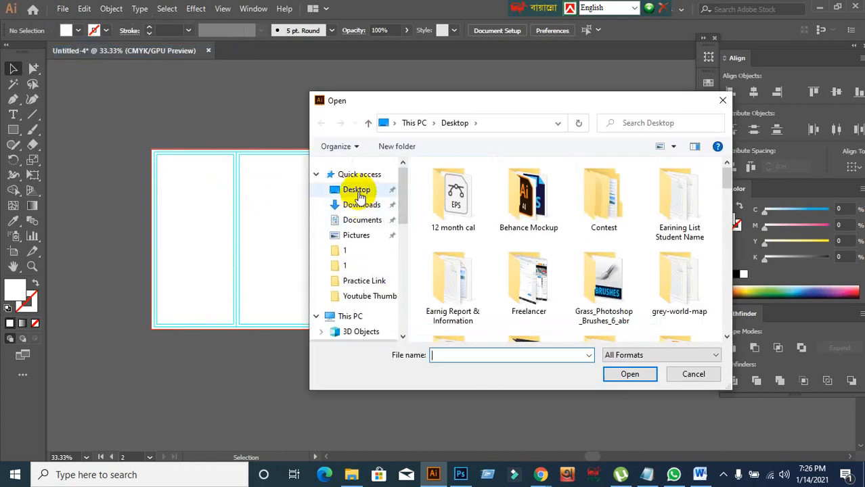
pyautogui.scroll(-2, 540, 266)
pyautogui.scroll(-5, 540, 266)
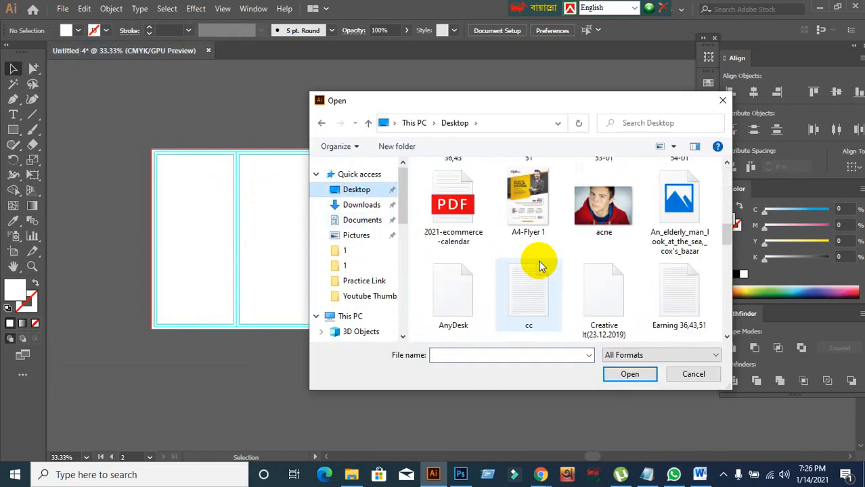
pyautogui.scroll(-10, 540, 266)
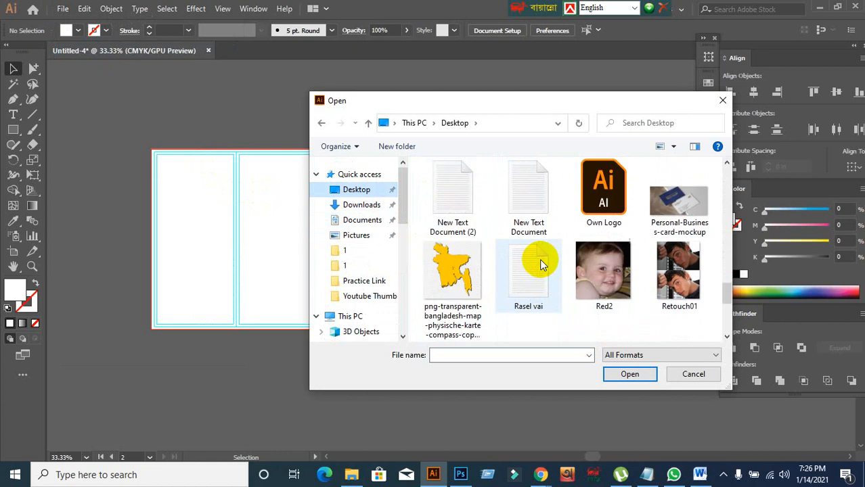
pyautogui.click(678, 226)
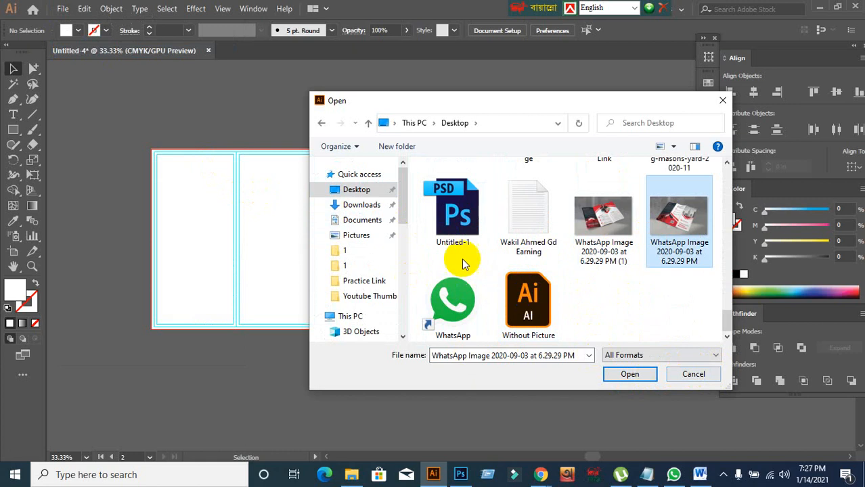
pyautogui.click(704, 375)
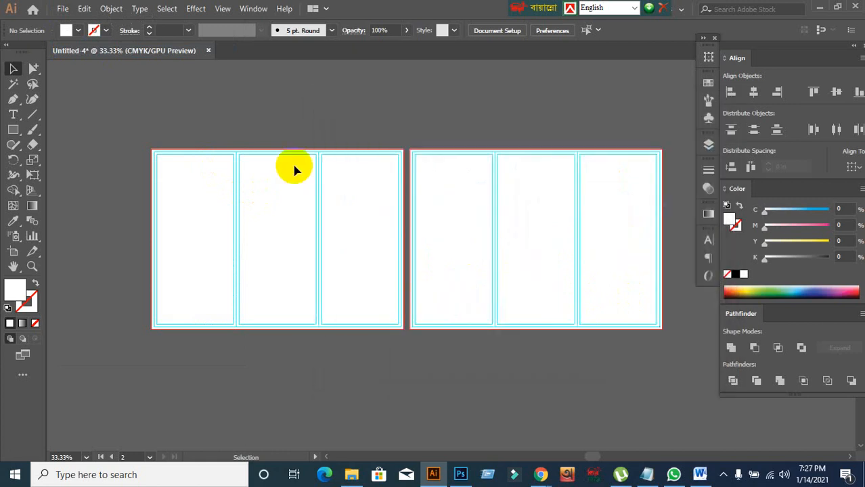
# - Place the picture "WhatsApp Image 2020-09-03 at 6.29.29 PM" from the Desktop on the canvas as a brochure reference
pyautogui.click(61, 8)
pyautogui.click(81, 211)
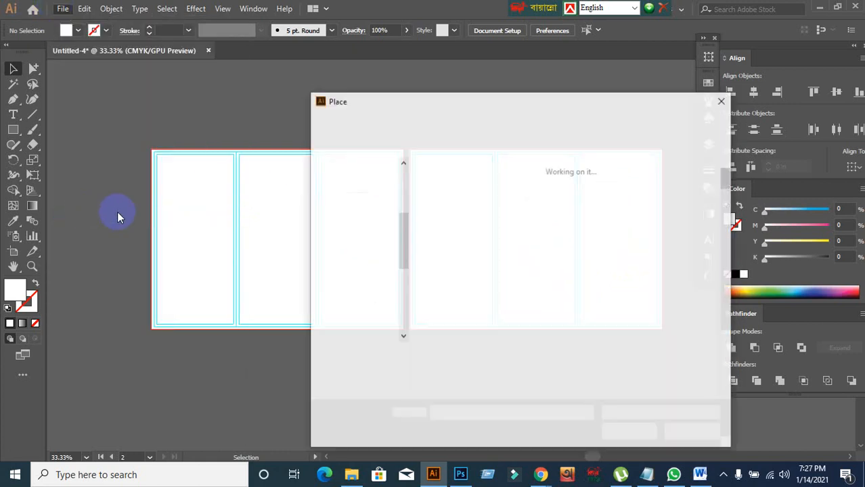
pyautogui.scroll(-3, 599, 258)
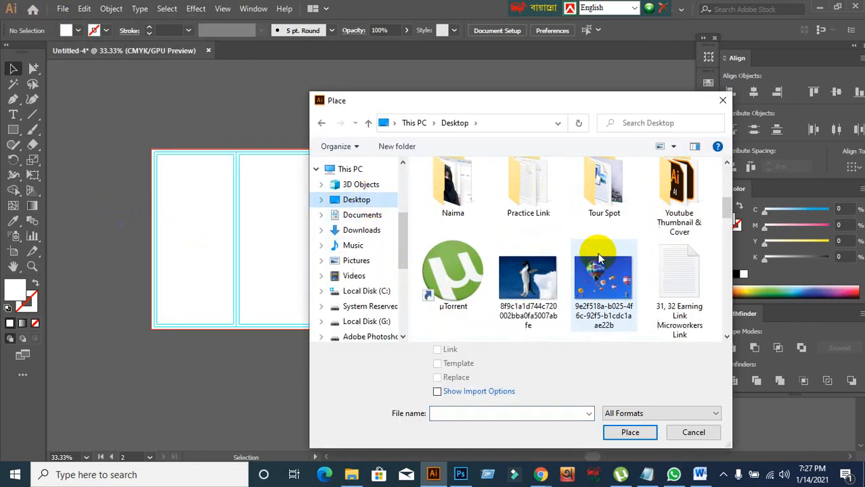
pyautogui.scroll(-15, 599, 257)
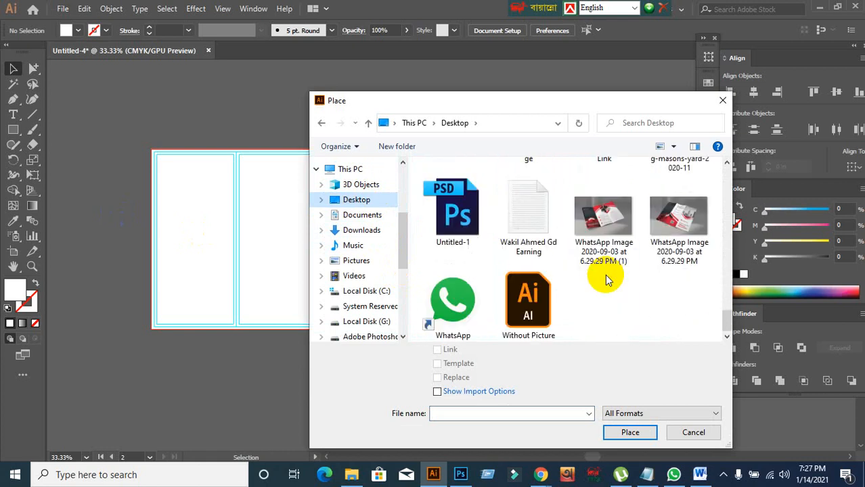
pyautogui.click(669, 216)
pyautogui.click(640, 433)
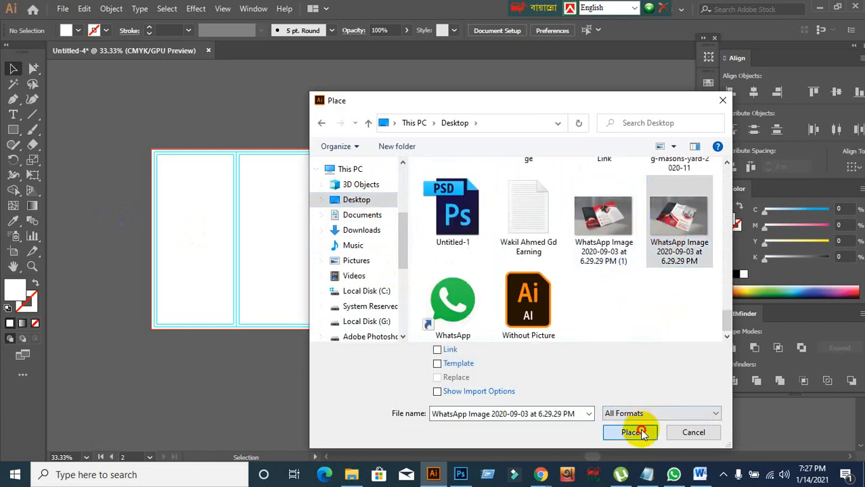
pyautogui.moveTo(126, 83); pyautogui.dragTo(250, 262)
# - Position the placed reference picture over the upper-left corner of the first artboard and enlarge it slightly
pyautogui.scroll(3, 431, 333)
pyautogui.moveTo(424, 296); pyautogui.dragTo(545, 309)
pyautogui.moveTo(328, 223); pyautogui.dragTo(376, 240)
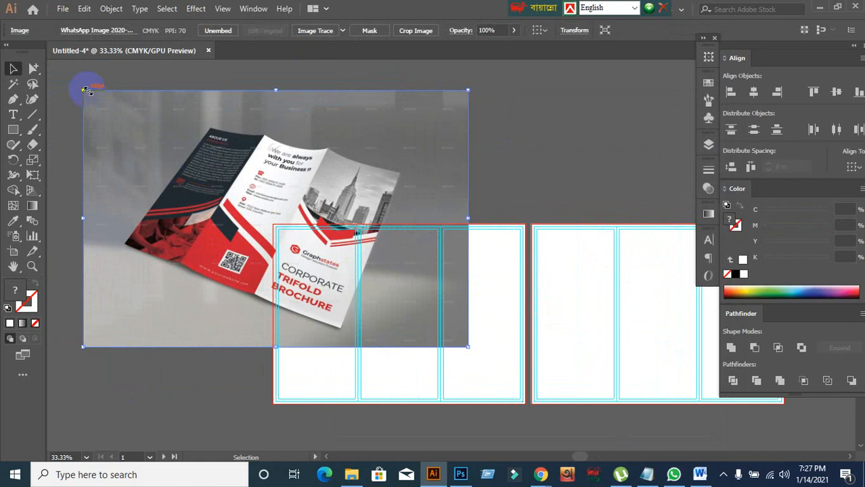
pyautogui.moveTo(86, 90); pyautogui.dragTo(75, 84)
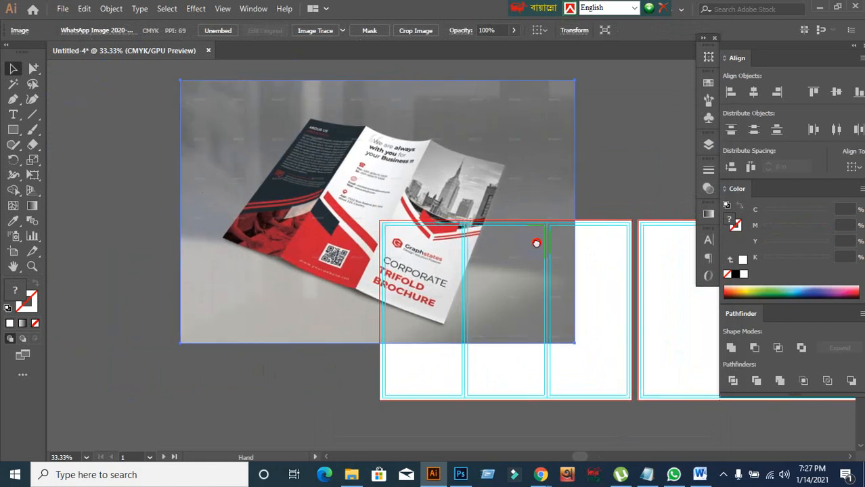
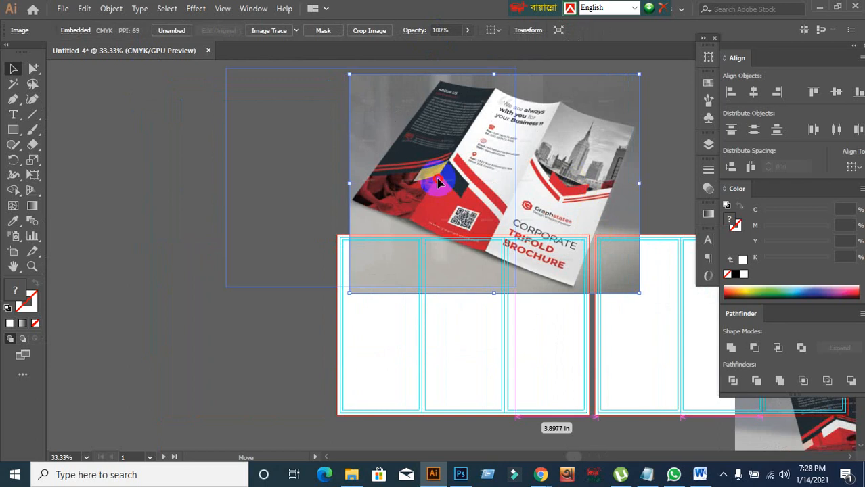
# - Move the embedded trifold reference picture down beside the left edge of the first artboard and clear the selection
pyautogui.click(215, 337)
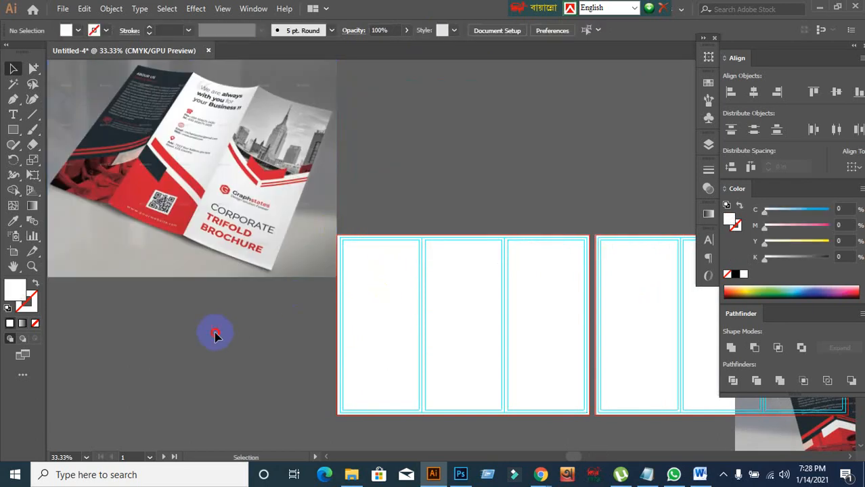
pyautogui.moveTo(267, 200); pyautogui.dragTo(244, 311)
pyautogui.scroll(1, 243, 302)
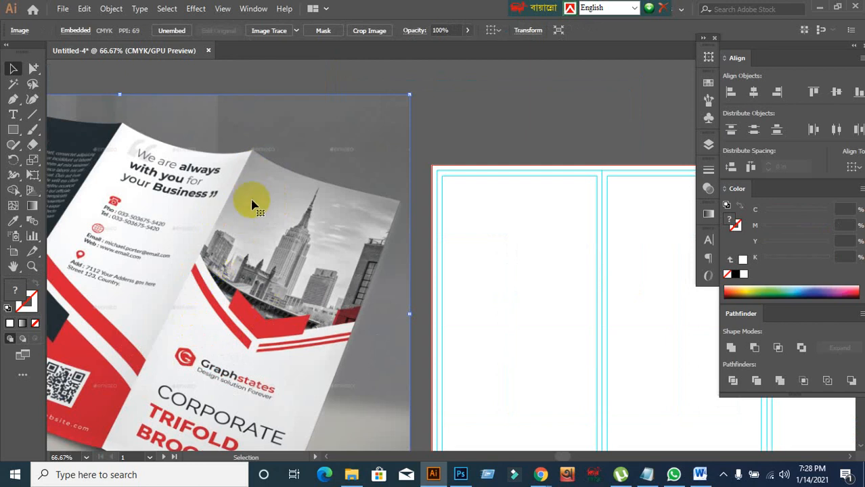
pyautogui.click(464, 188)
pyautogui.scroll(-1, 464, 242)
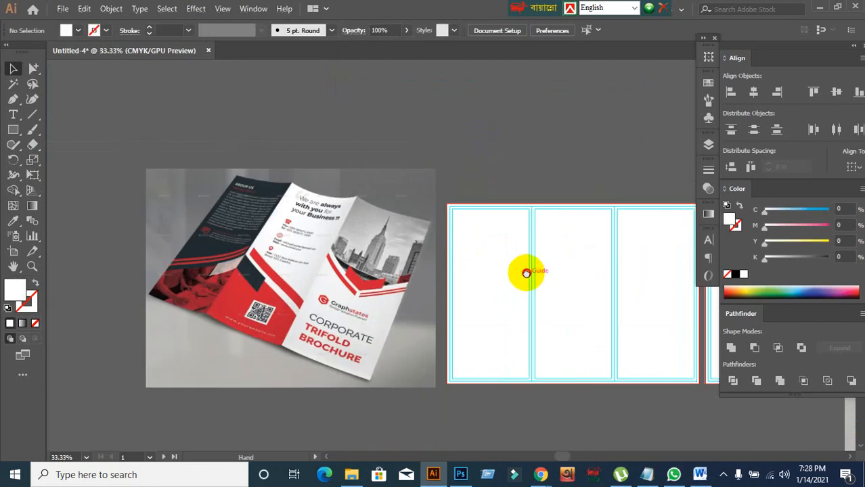
pyautogui.moveTo(526, 271); pyautogui.dragTo(390, 229)
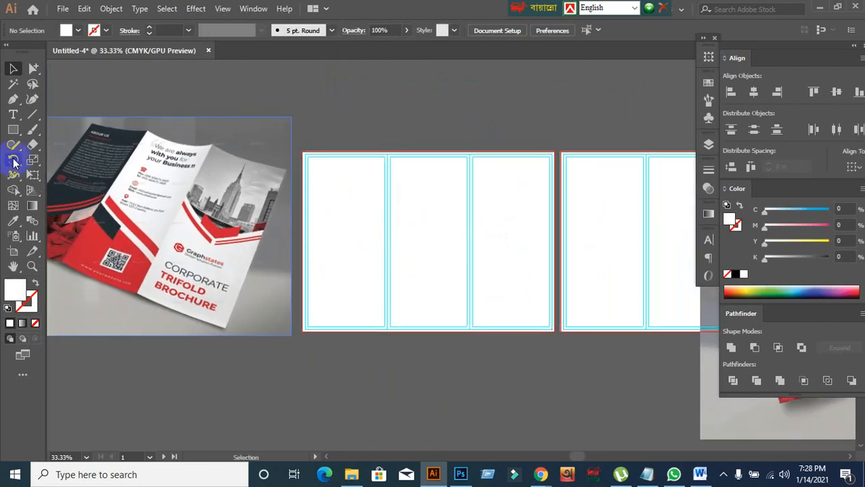
# - Create a 6-sided polygon on the first artboard and fill it with red (M 100, Y 100) without a stroke
pyautogui.moveTo(16, 137); pyautogui.dragTo(73, 175)
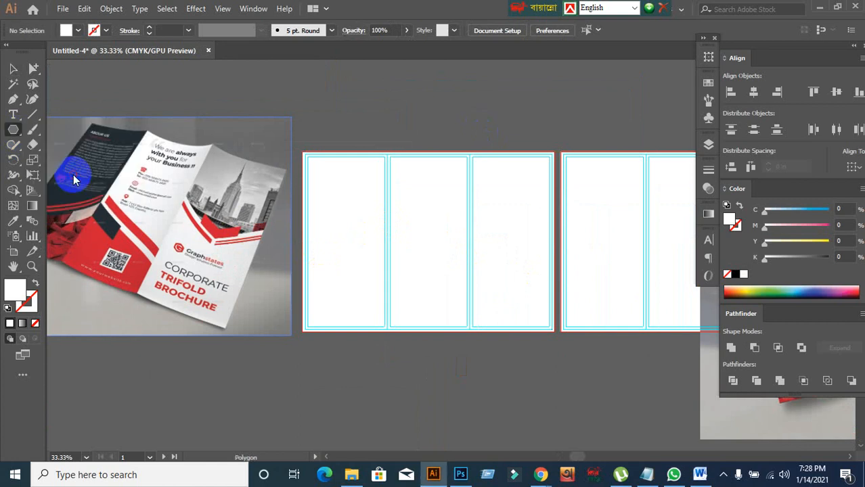
pyautogui.click(383, 197)
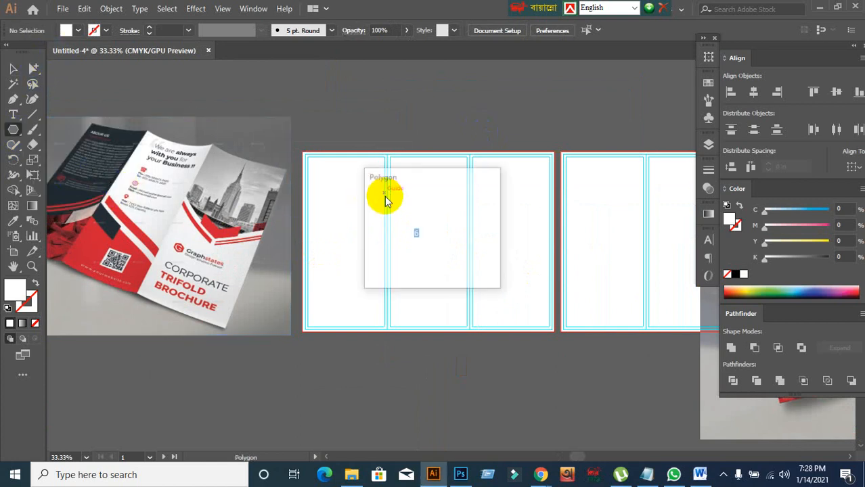
pyautogui.click(404, 264)
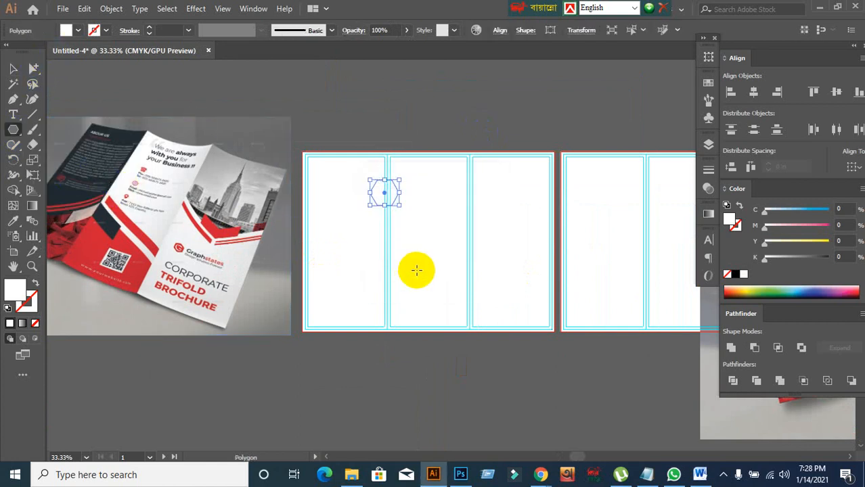
pyautogui.click(77, 31)
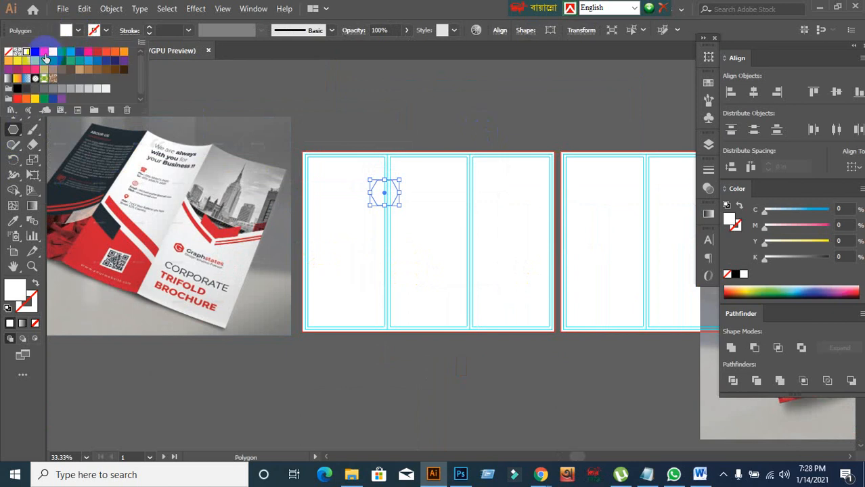
pyautogui.click(44, 54)
pyautogui.click(399, 8)
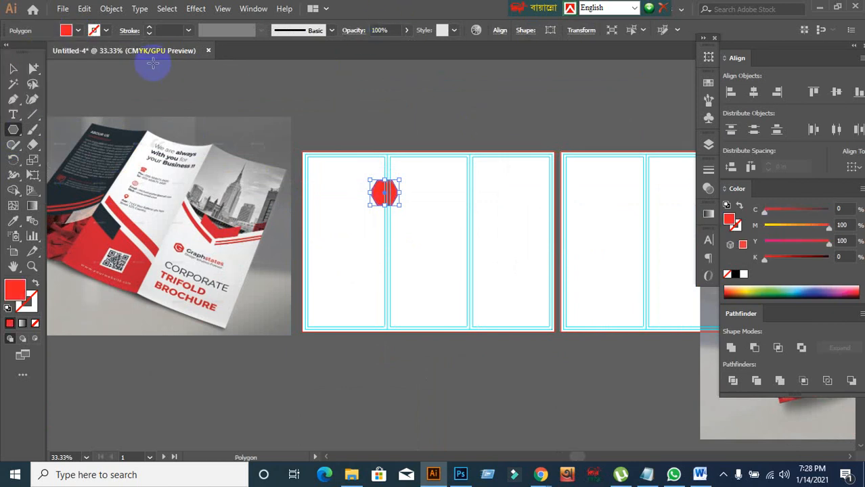
# - Enlarge the red hexagon to span about two panels and move it over the second and third panels of the first artboard
pyautogui.click(19, 70)
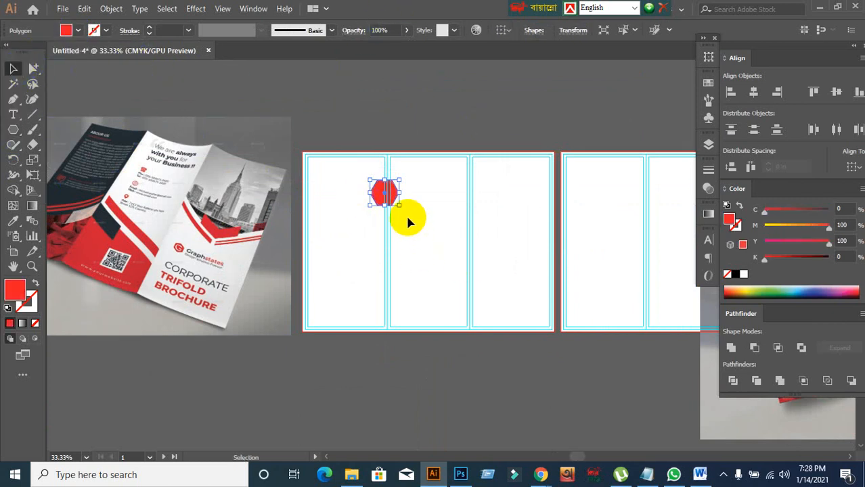
pyautogui.moveTo(403, 206); pyautogui.dragTo(555, 341)
pyautogui.moveTo(474, 294); pyautogui.dragTo(538, 236)
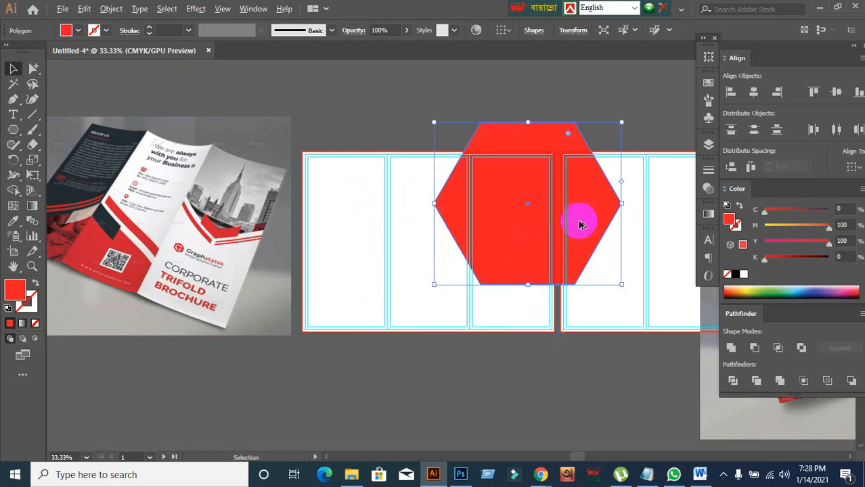
pyautogui.scroll(1, 578, 225)
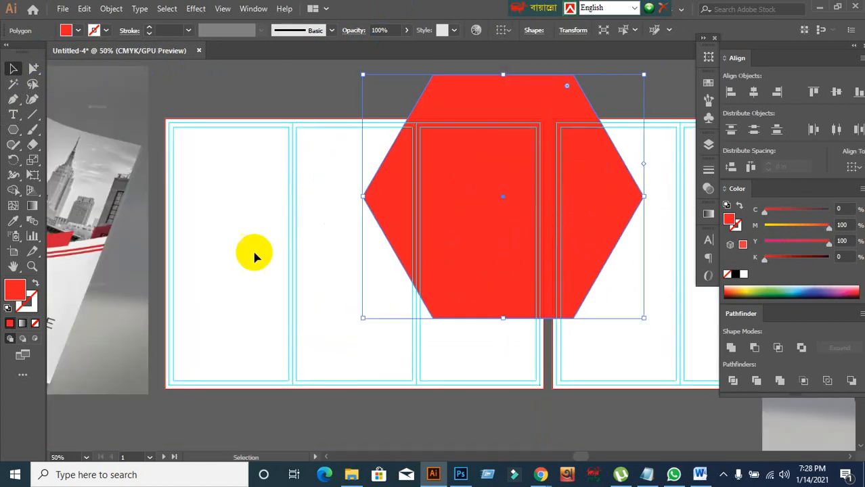
pyautogui.moveTo(510, 260); pyautogui.dragTo(593, 249)
pyautogui.moveTo(584, 217); pyautogui.dragTo(492, 262)
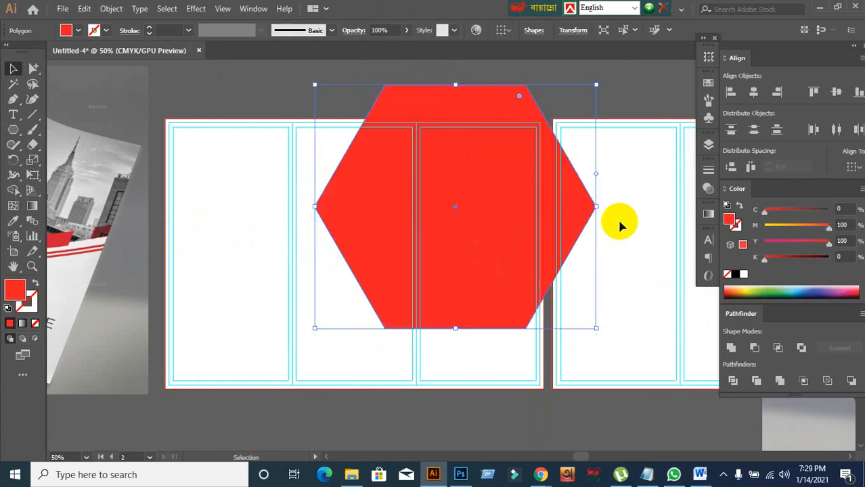
# - Rotate the hexagon so its points face up and down, and shift it across the gap between the two artboards
pyautogui.moveTo(596, 329); pyautogui.dragTo(369, 344)
pyautogui.scroll(-1, 564, 325)
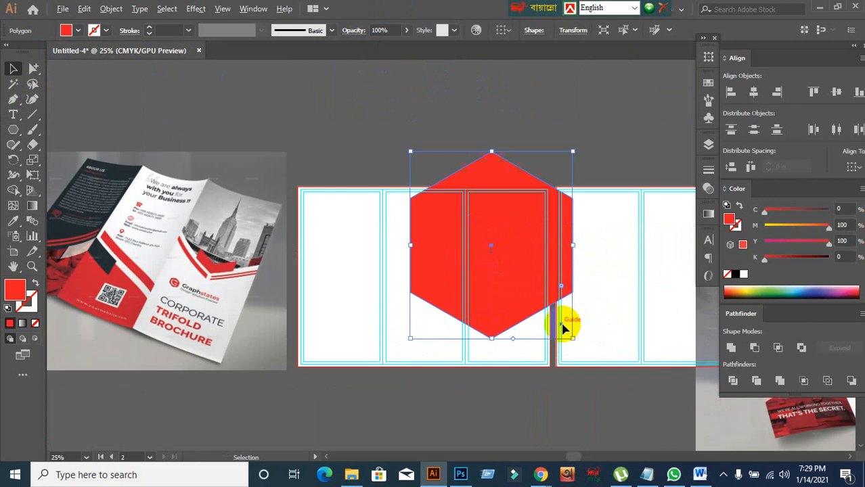
pyautogui.moveTo(561, 318); pyautogui.dragTo(557, 298)
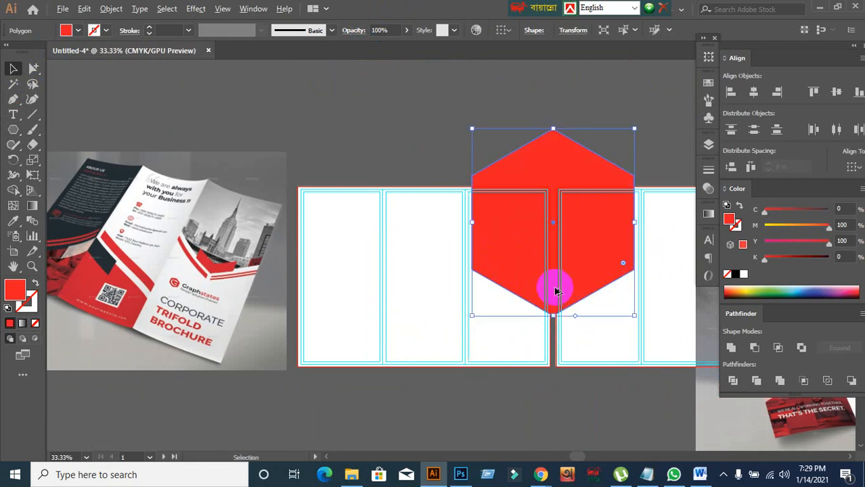
# - Align the hexagon's left side with the fold guide of the first artboard's third panel and its upper-left corner near the top margin
pyautogui.scroll(2, 535, 260)
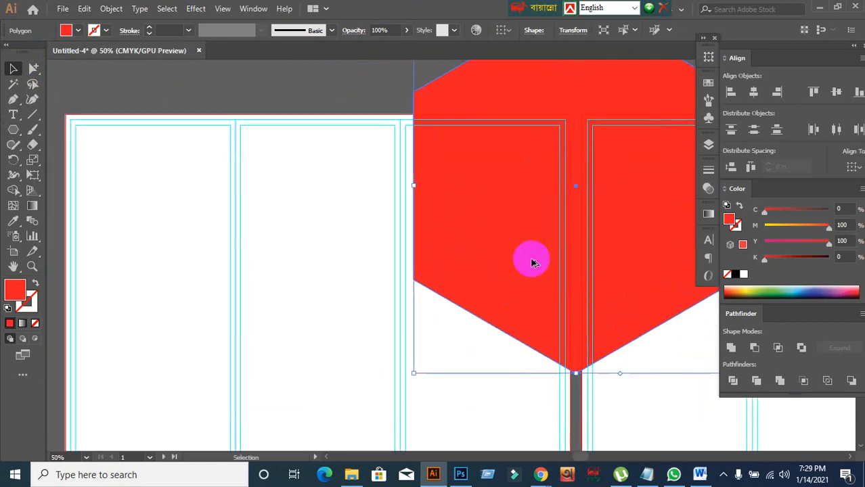
pyautogui.scroll(-1, 514, 251)
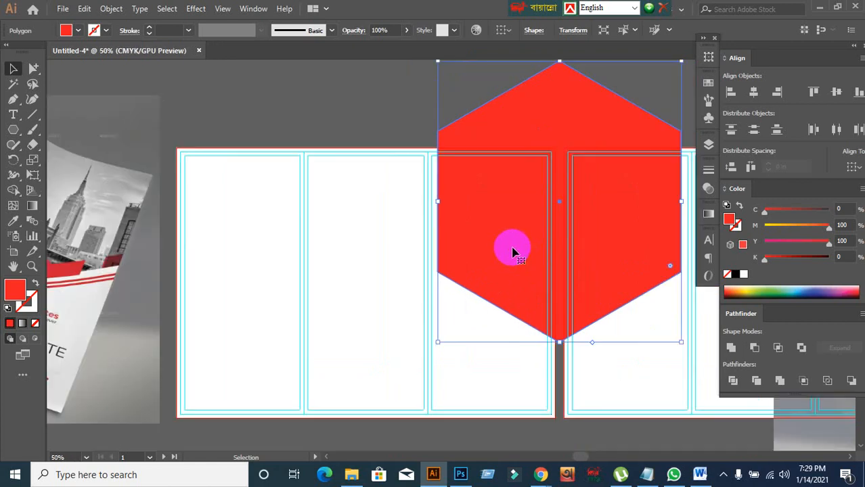
pyautogui.moveTo(512, 252); pyautogui.dragTo(503, 271)
pyautogui.scroll(4, 502, 271)
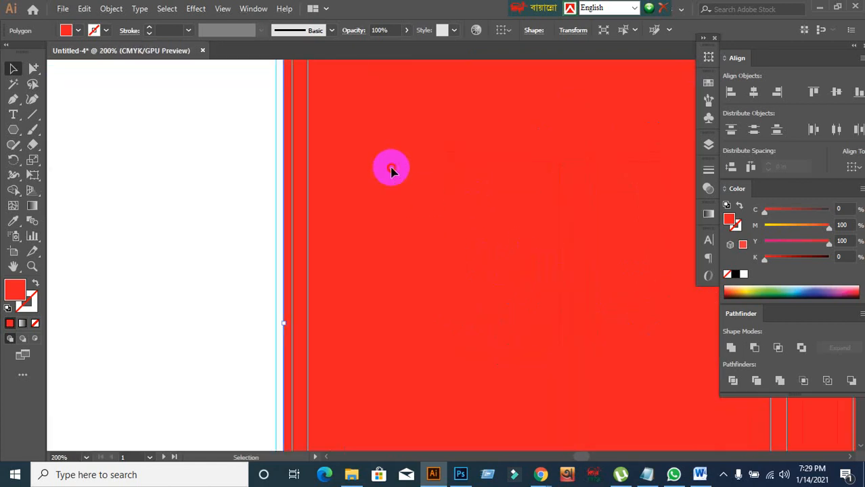
pyautogui.scroll(3, 420, 195)
pyautogui.scroll(-1, 425, 249)
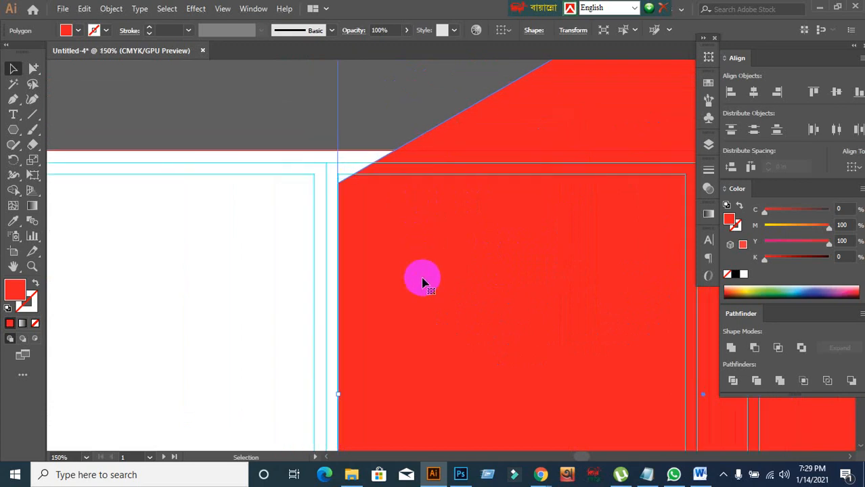
pyautogui.moveTo(422, 280); pyautogui.dragTo(412, 257)
pyautogui.scroll(-3, 411, 257)
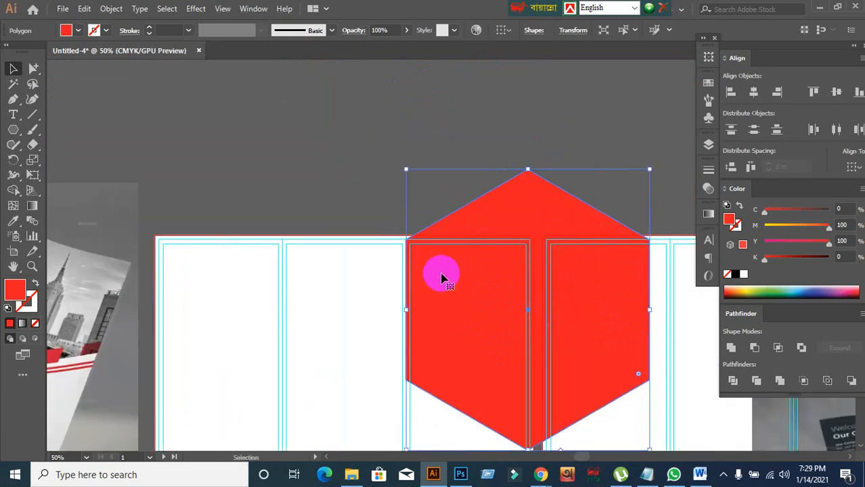
pyautogui.scroll(-1, 441, 273)
# - Scale the hexagon down proportionally from its left side to match the width of the third panel
pyautogui.moveTo(546, 355); pyautogui.dragTo(476, 303)
pyautogui.scroll(1, 486, 267)
pyautogui.scroll(1, 493, 294)
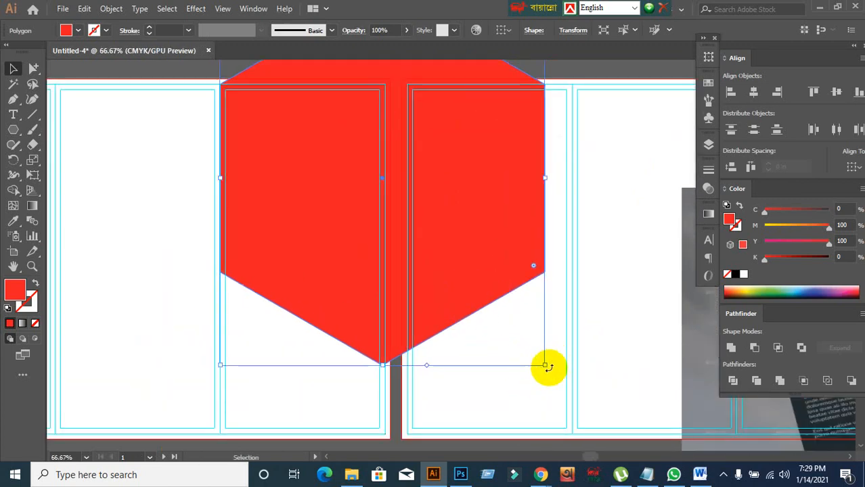
pyautogui.moveTo(547, 367); pyautogui.dragTo(386, 213)
pyautogui.scroll(5, 386, 213)
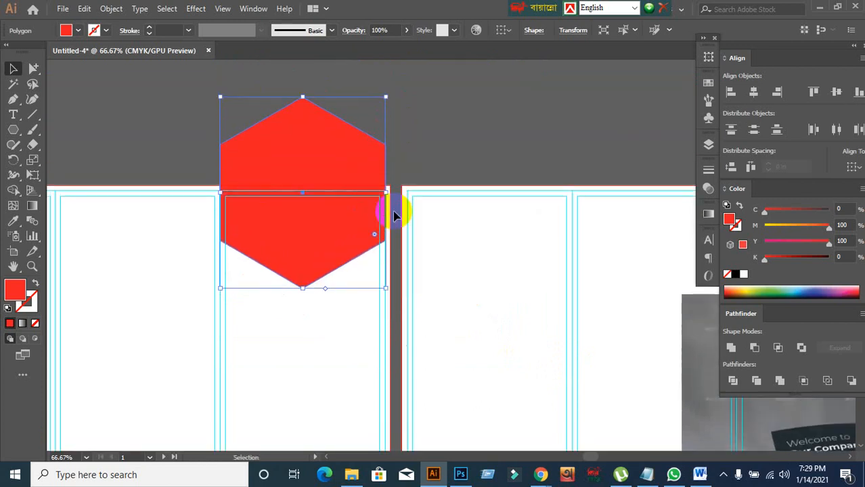
# - Move the hexagon straight down so it sits fully inside the upper part of the third panel
pyautogui.press('Down')
pyautogui.press('Down')
pyautogui.press('Down')
pyautogui.press('Down')
pyautogui.press('Down')
pyautogui.press('Down')
pyautogui.press('Down')
pyautogui.press('Down')
pyautogui.press('Down')
pyautogui.press('Down')
pyautogui.press('Down')
pyautogui.press('Down')
pyautogui.press('Down')
pyautogui.press('Down')
pyautogui.press('Down')
pyautogui.press('Down')
pyautogui.press('Down')
pyautogui.press('Down')
pyautogui.press('Down')
pyautogui.press('Down')
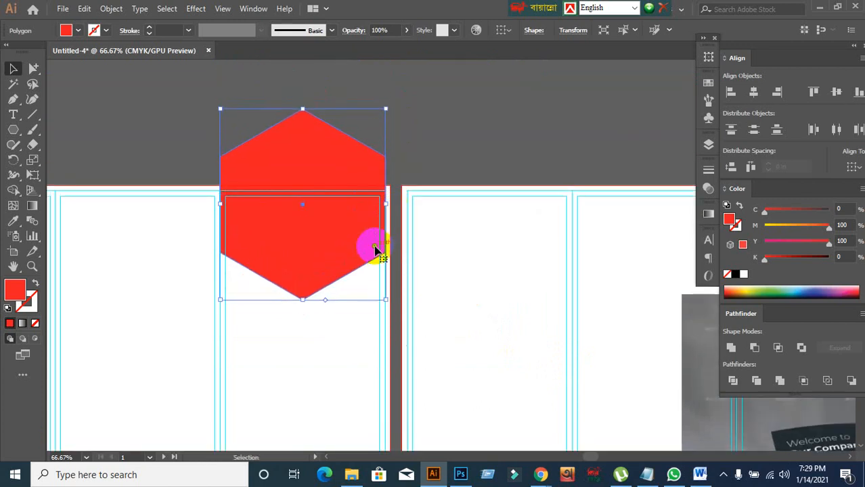
pyautogui.scroll(-4, 377, 252)
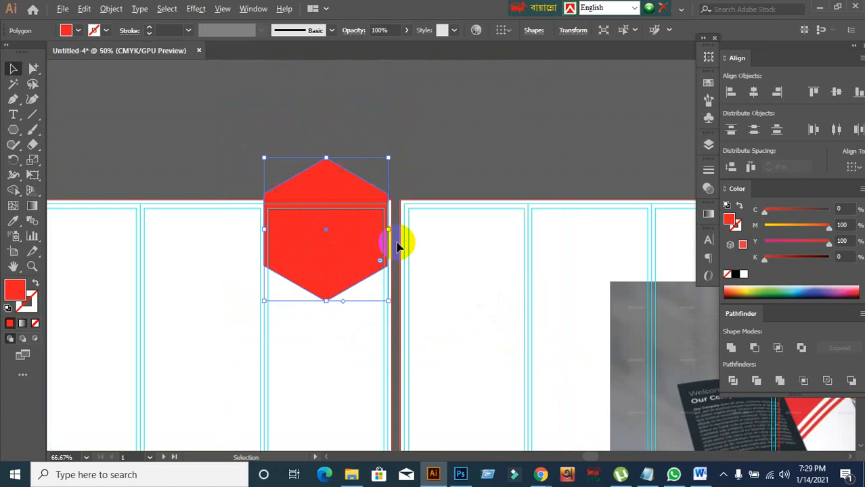
pyautogui.scroll(2, 377, 252)
pyautogui.scroll(2, 377, 252)
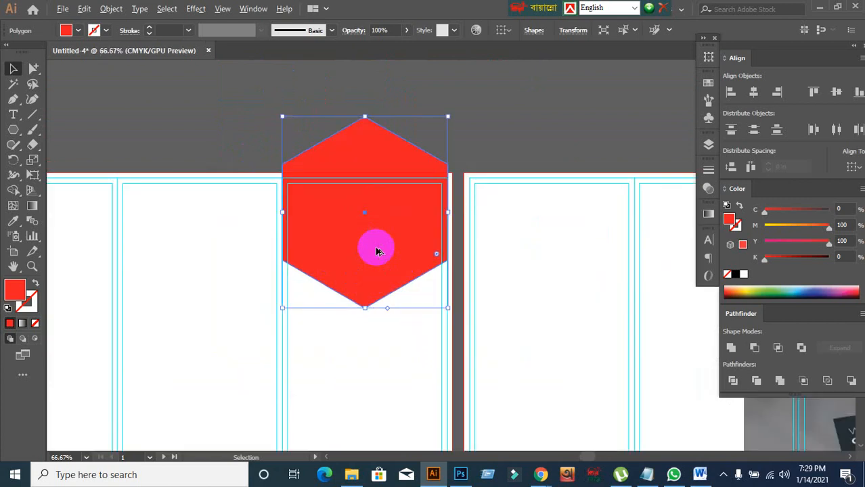
pyautogui.scroll(-4, 377, 252)
pyautogui.scroll(2, 376, 245)
pyautogui.moveTo(390, 207); pyautogui.dragTo(392, 285)
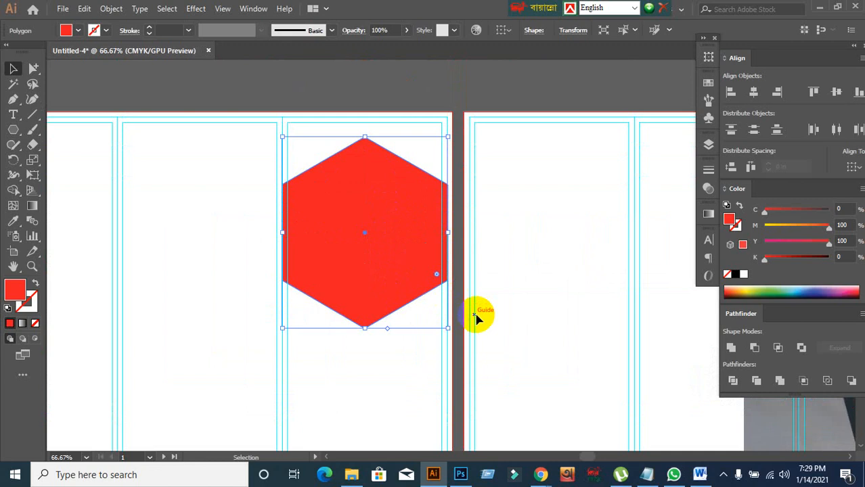
# - Duplicate the red hexagon to the area above the first artboard's middle panel and clear the selection
pyautogui.scroll(-1, 529, 273)
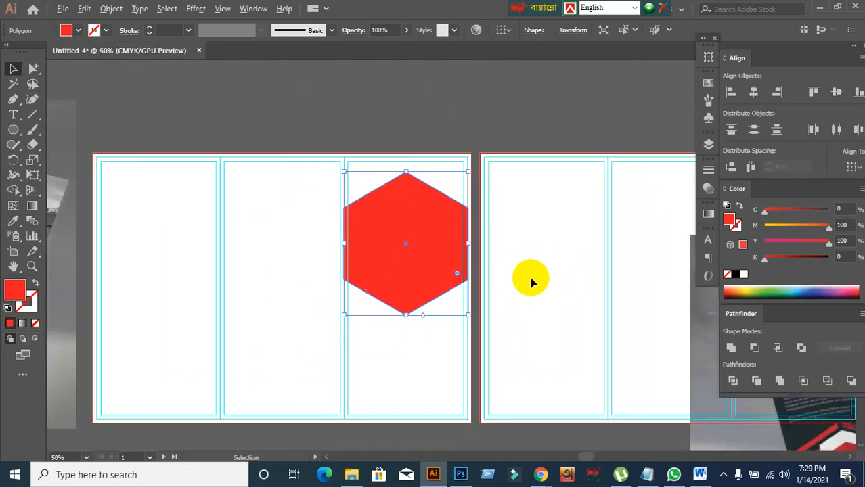
pyautogui.click(435, 110)
pyautogui.click(410, 249)
pyautogui.moveTo(409, 249); pyautogui.dragTo(250, 90)
pyautogui.click(369, 99)
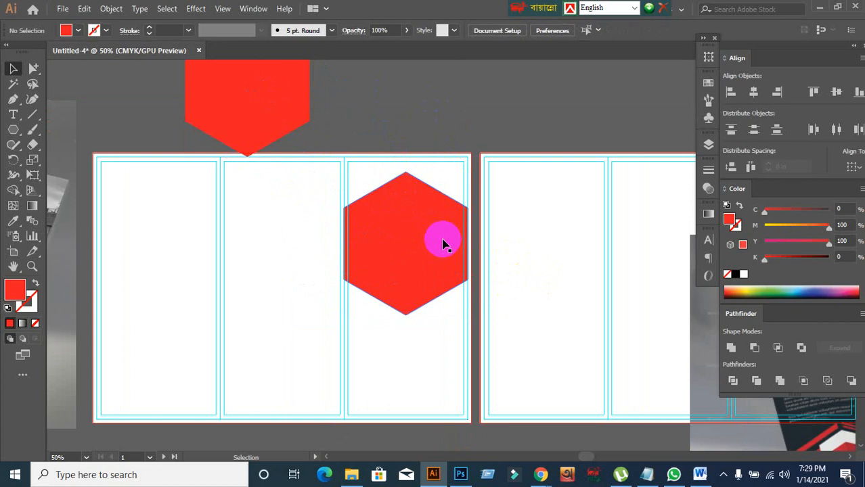
# - Switch to the Google Meet call, mute the microphone and minimise the open windows to show the desktop
pyautogui.click(556, 470)
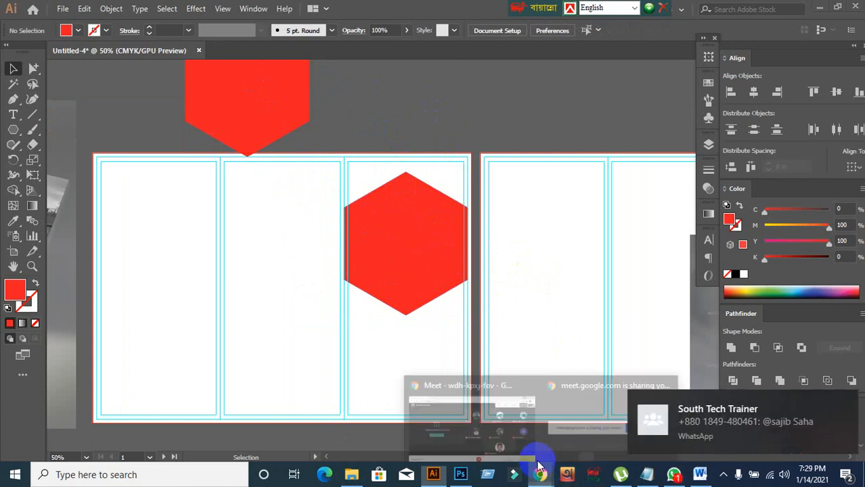
pyautogui.click(440, 377)
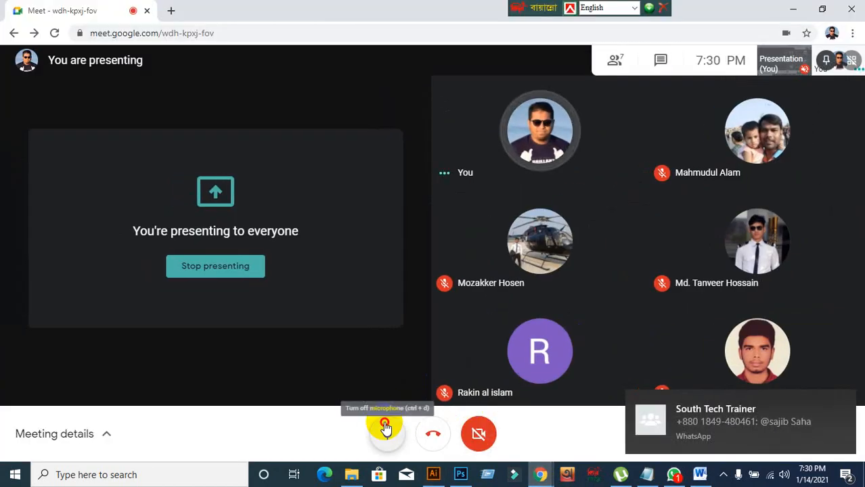
pyautogui.click(386, 429)
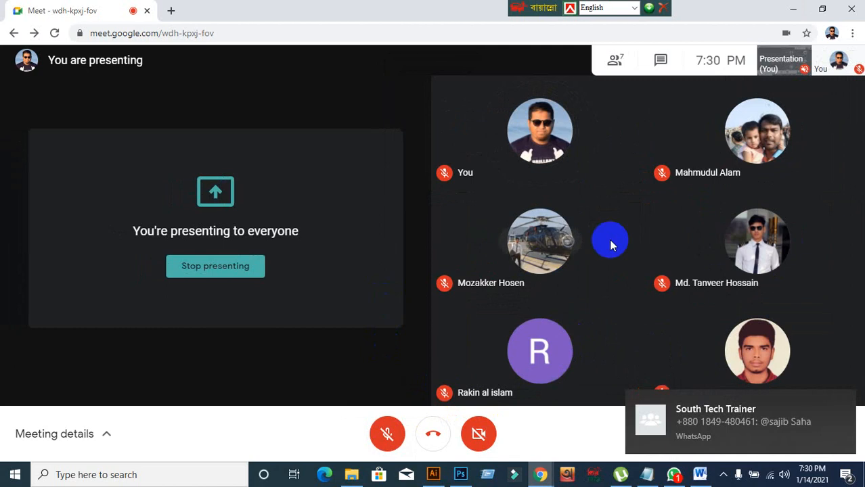
pyautogui.click(792, 10)
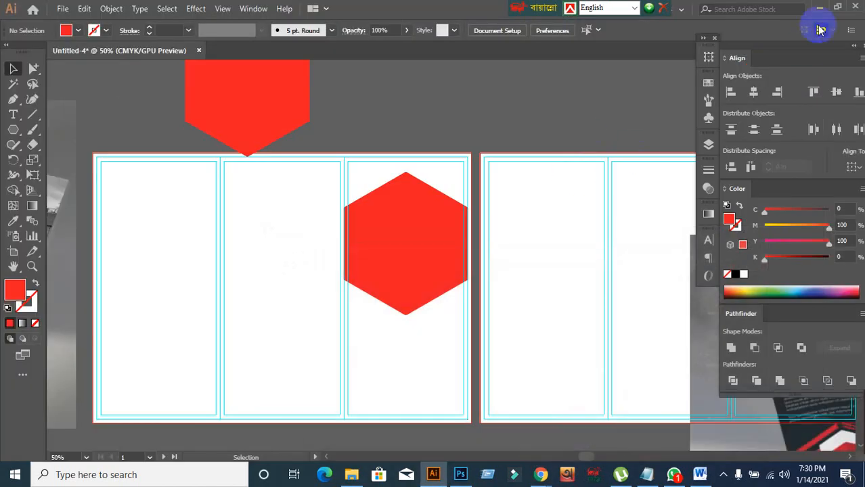
pyautogui.click(820, 9)
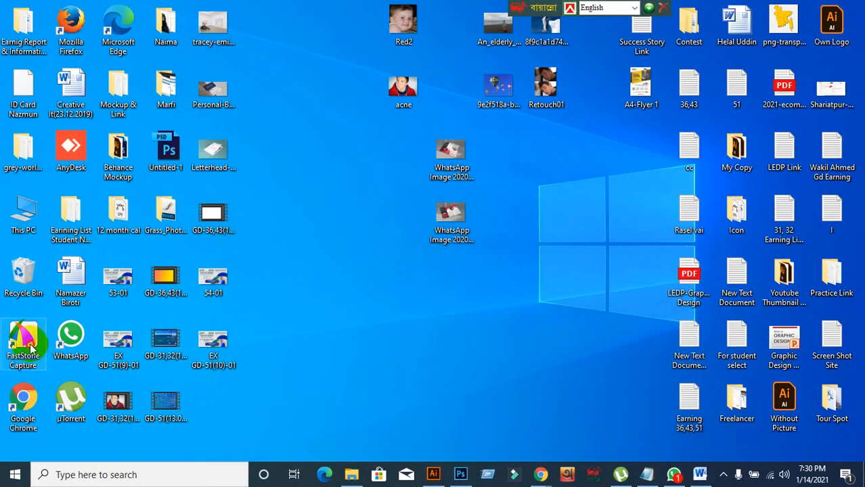
# - Turn the microphone back on in the Google Meet call and return to the Illustrator document
pyautogui.moveTo(533, 474)
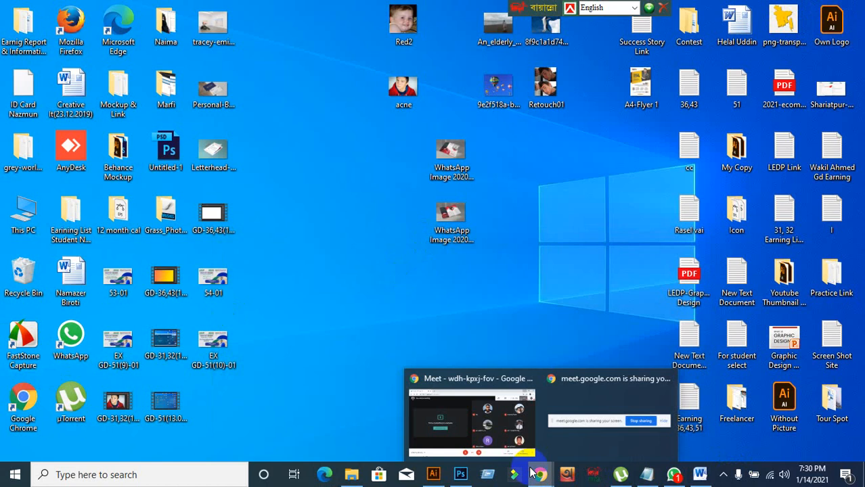
pyautogui.click(474, 416)
pyautogui.click(399, 425)
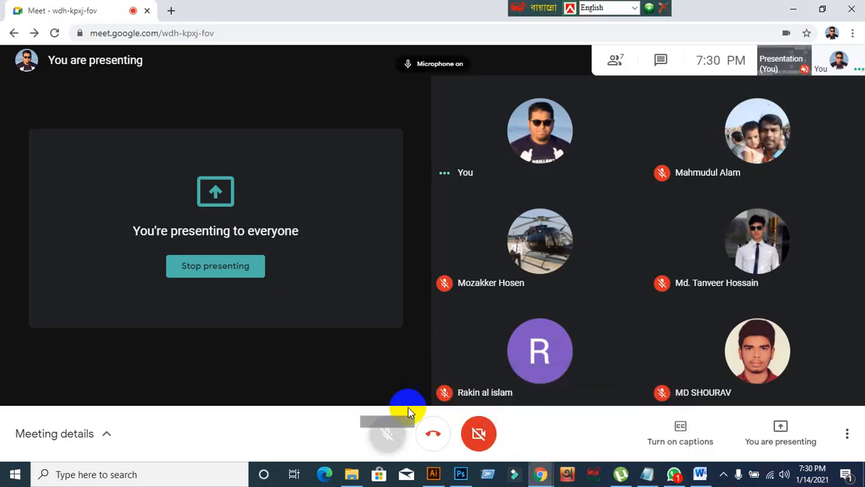
pyautogui.moveTo(440, 479)
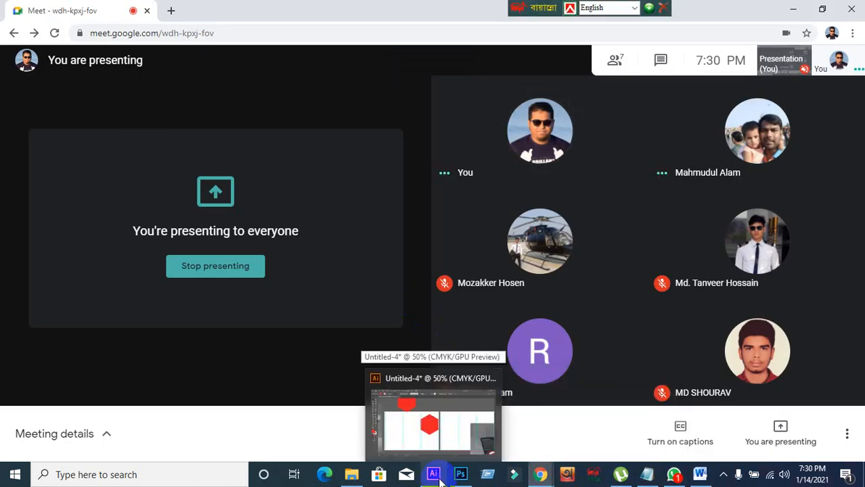
pyautogui.click(440, 479)
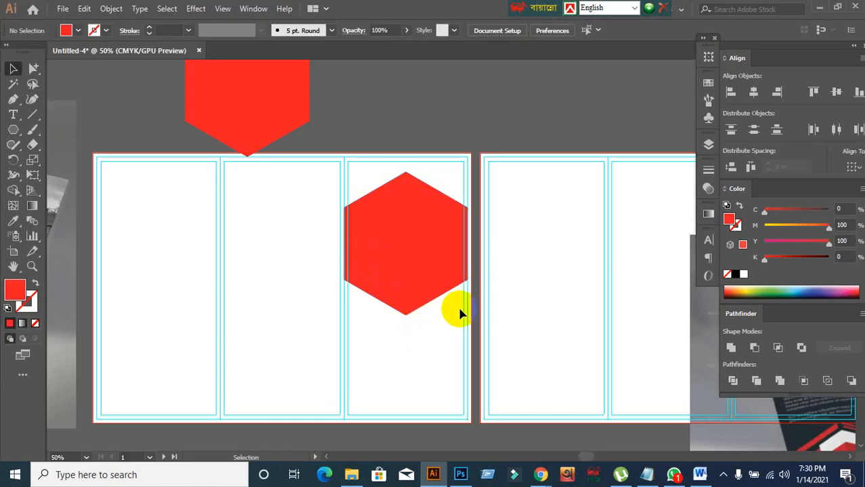
# - Move the red hexagon in the third panel straight up until its top vertex sits just inside the artboard's upper edge
pyautogui.scroll(1, 436, 236)
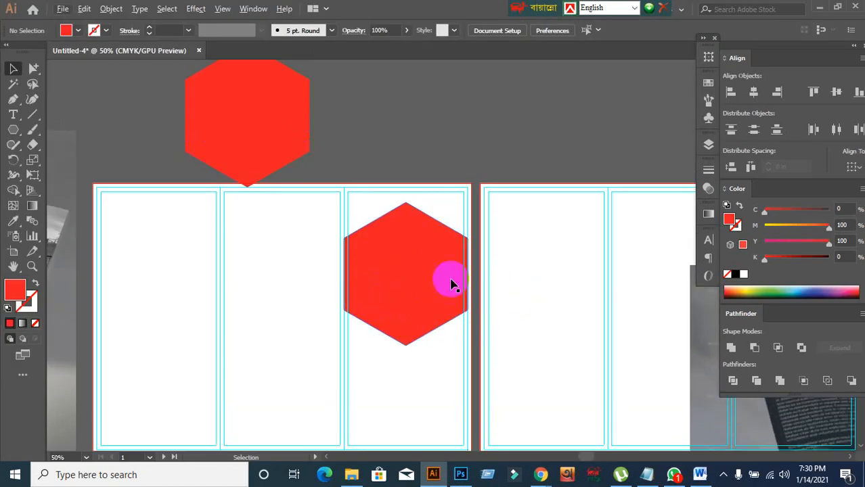
pyautogui.scroll(1, 421, 284)
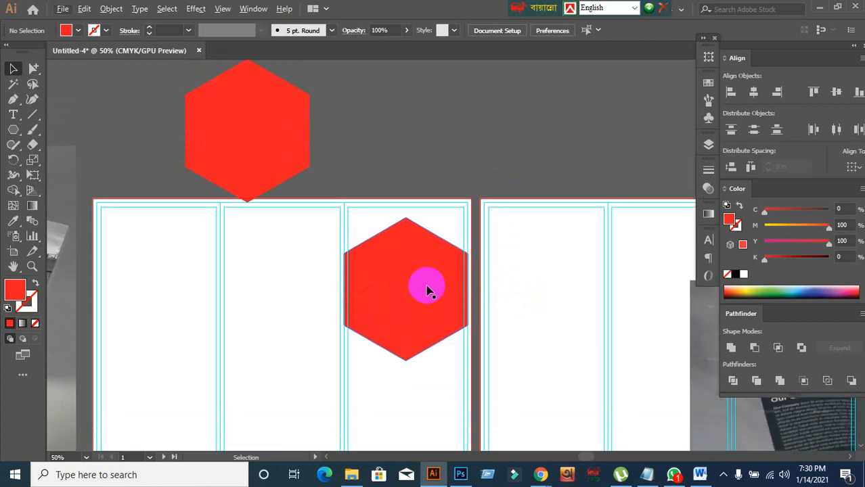
pyautogui.scroll(-3, 477, 274)
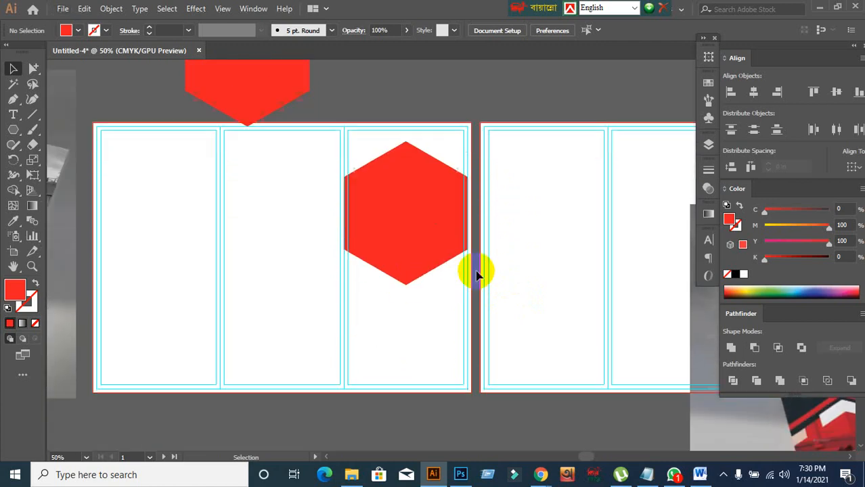
pyautogui.moveTo(376, 311); pyautogui.dragTo(562, 289)
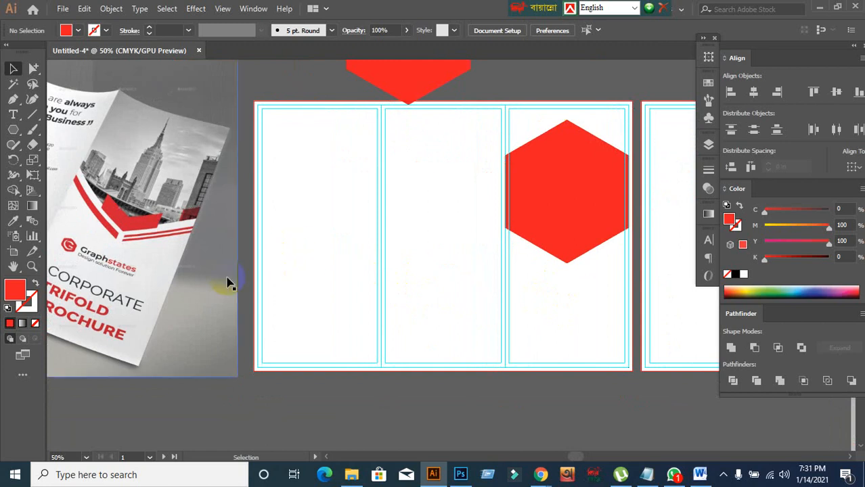
pyautogui.click(578, 222)
pyautogui.press('Up')
pyautogui.press('Up')
pyautogui.press('Up')
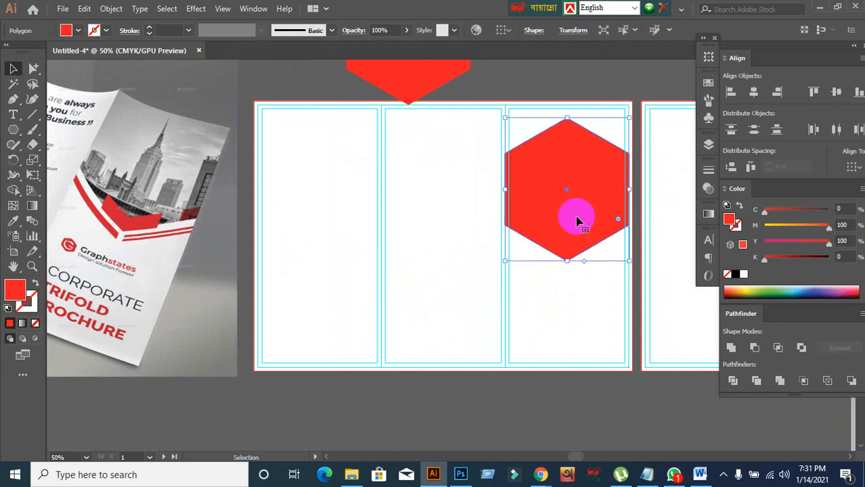
pyautogui.click(575, 327)
pyautogui.click(562, 234)
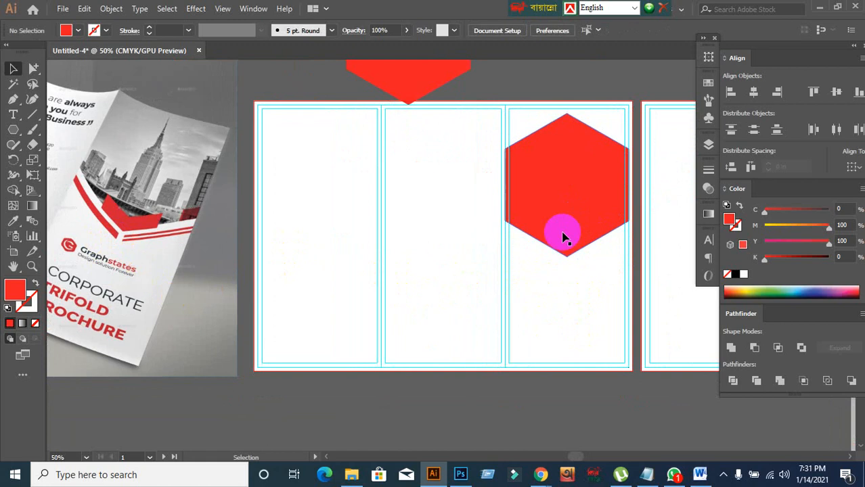
pyautogui.press('Up')
pyautogui.press('Up')
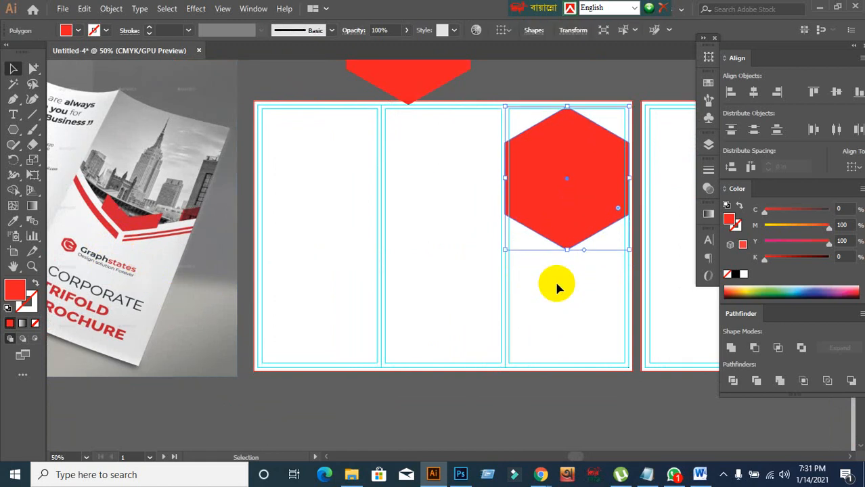
pyautogui.press('Up')
pyautogui.click(558, 287)
pyautogui.scroll(1, 632, 205)
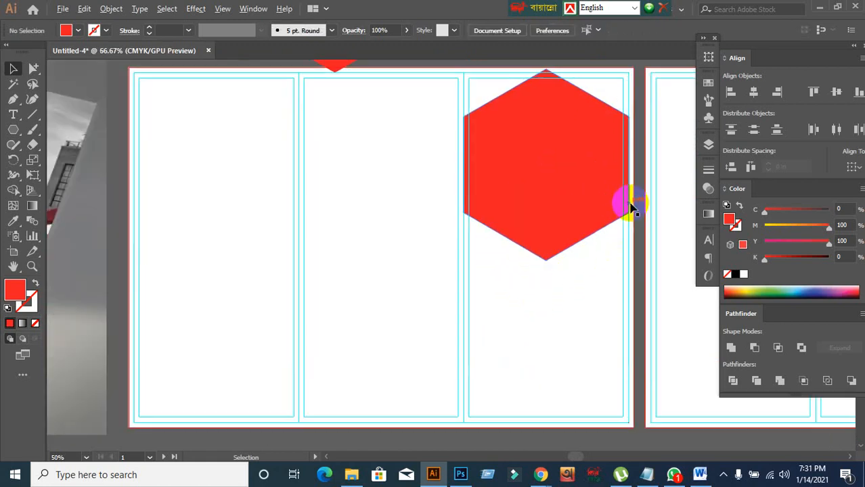
pyautogui.scroll(1, 633, 204)
pyautogui.click(518, 178)
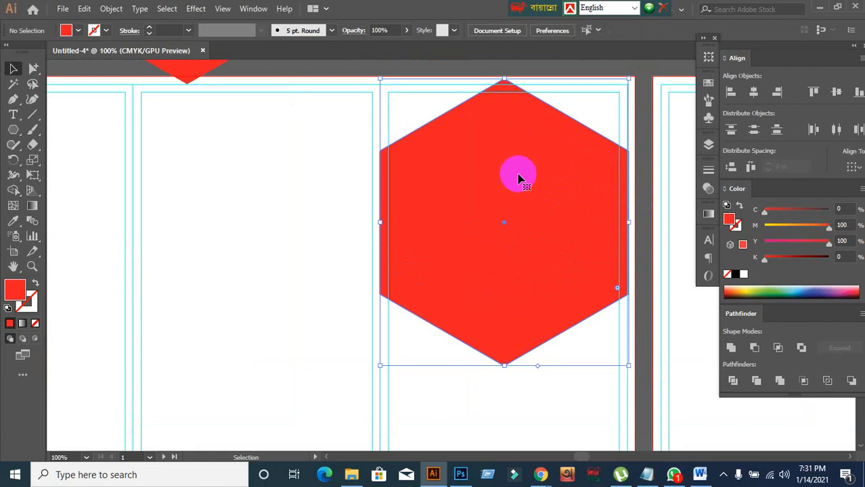
pyautogui.press('Up')
pyautogui.press('Down')
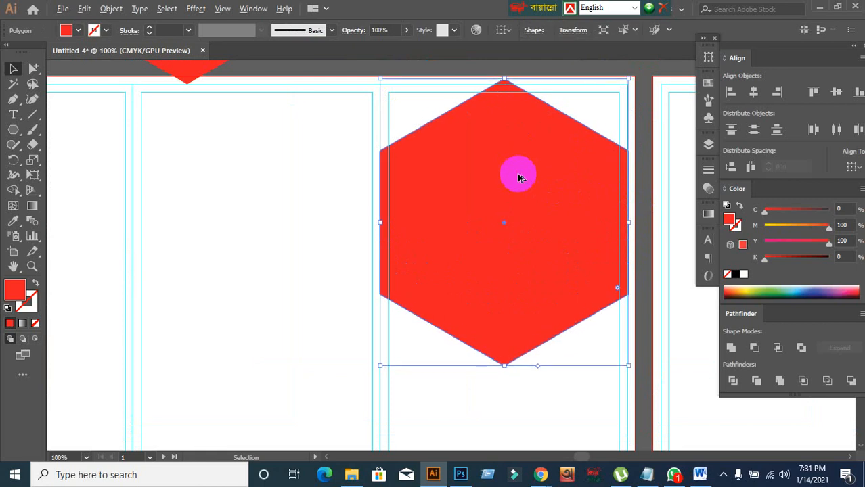
pyautogui.scroll(2, 518, 178)
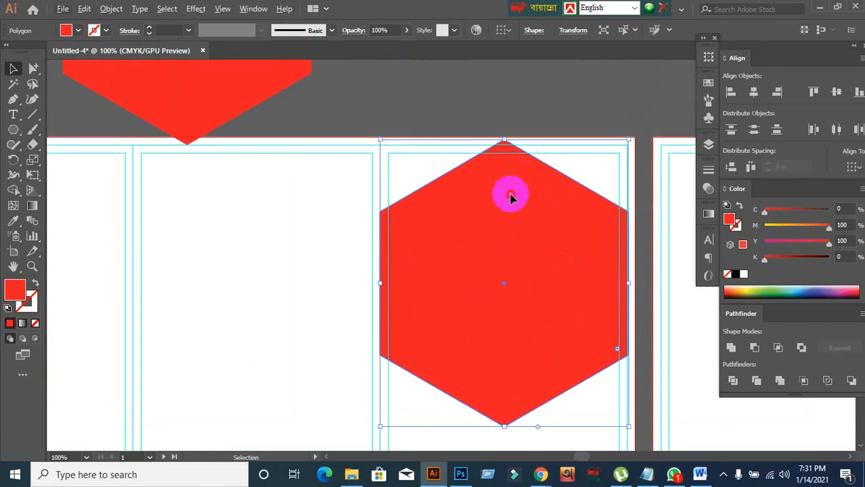
pyautogui.click(270, 268)
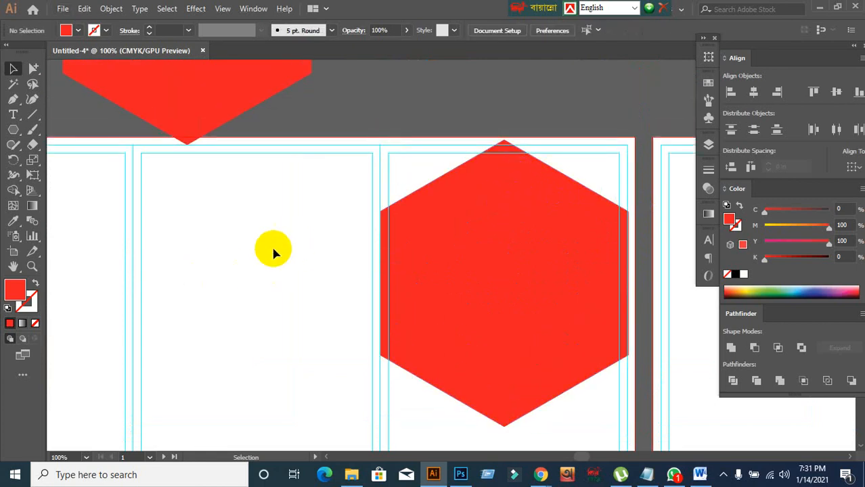
# - Try to pull the hexagon's two upper side corners straight up beyond the artboard's upper edge
pyautogui.click(32, 72)
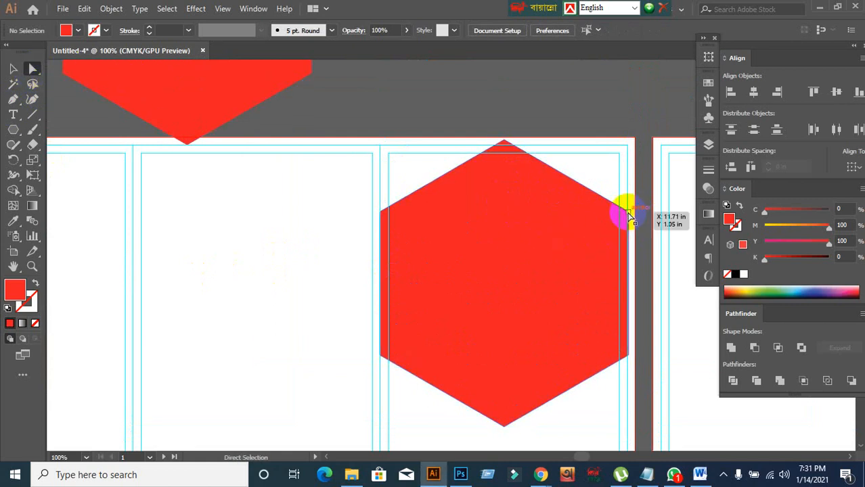
pyautogui.moveTo(628, 214); pyautogui.dragTo(631, 110)
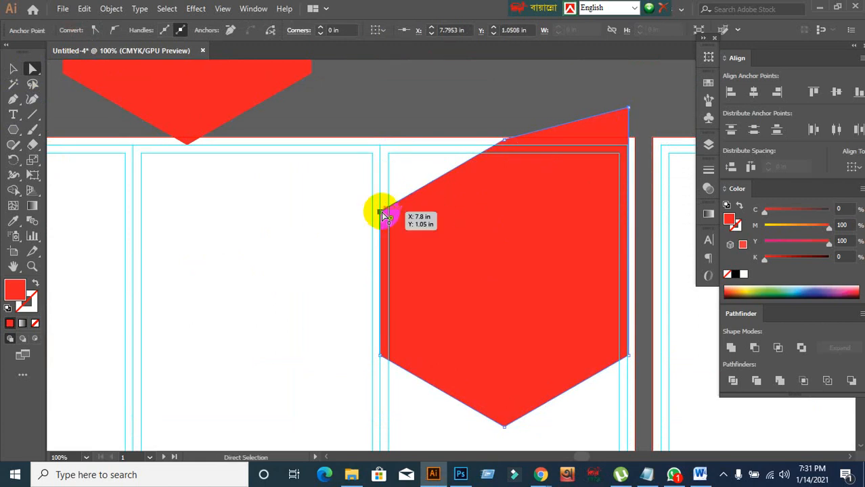
pyautogui.click(382, 193)
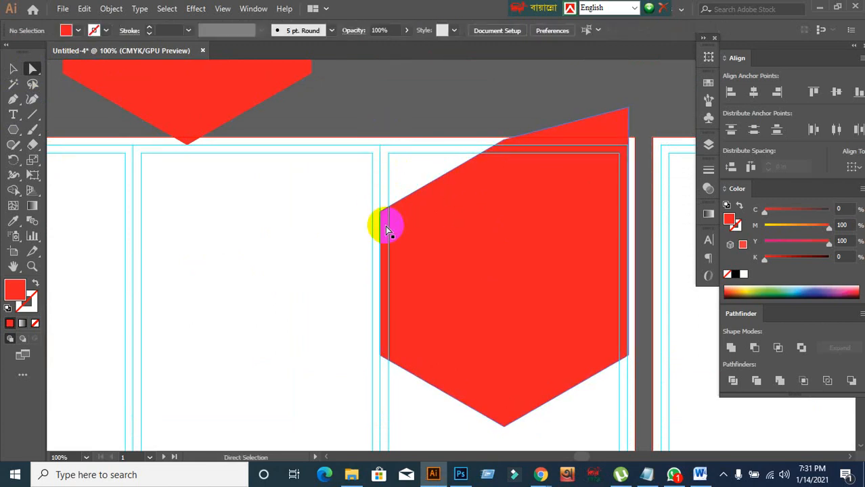
pyautogui.scroll(-2, 385, 226)
pyautogui.scroll(2, 385, 226)
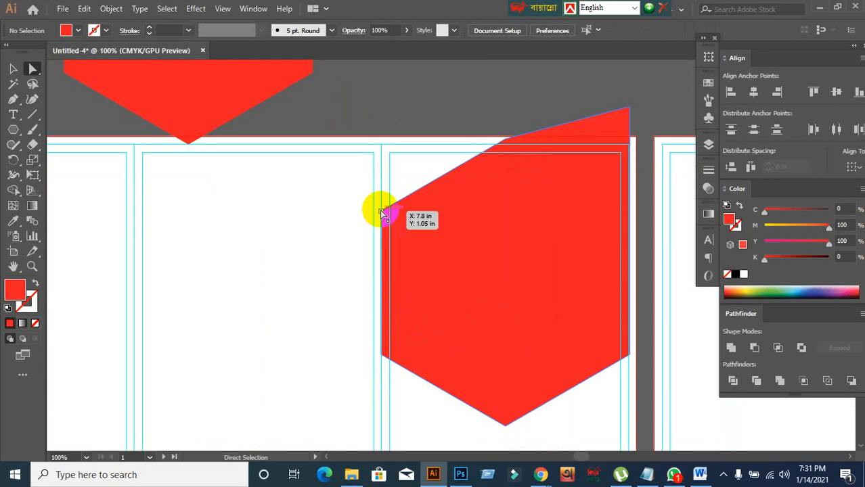
pyautogui.click(381, 211)
pyautogui.click(383, 138)
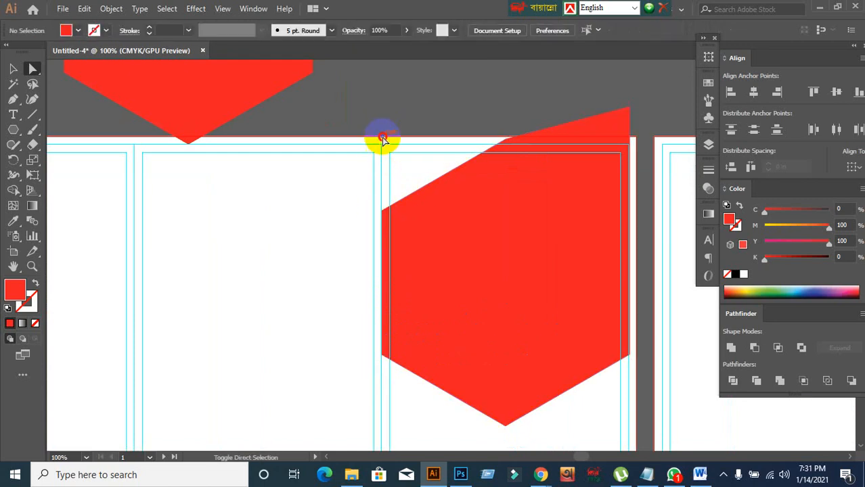
pyautogui.hotkey('ctrl', 'z')
pyautogui.click(426, 245)
# - Duplicate the third panel's hexagon to the area above the first panel, beside the existing copy, and clear the selection
pyautogui.scroll(-1, 425, 237)
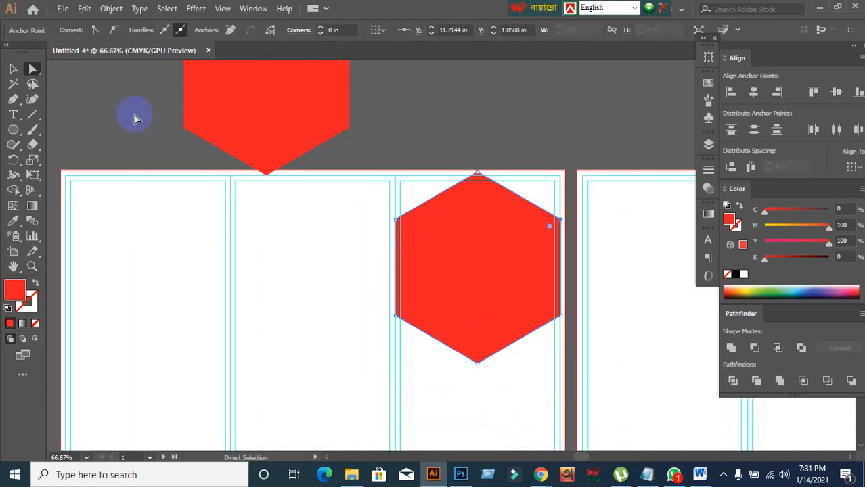
pyautogui.click(12, 69)
pyautogui.click(244, 264)
pyautogui.click(450, 271)
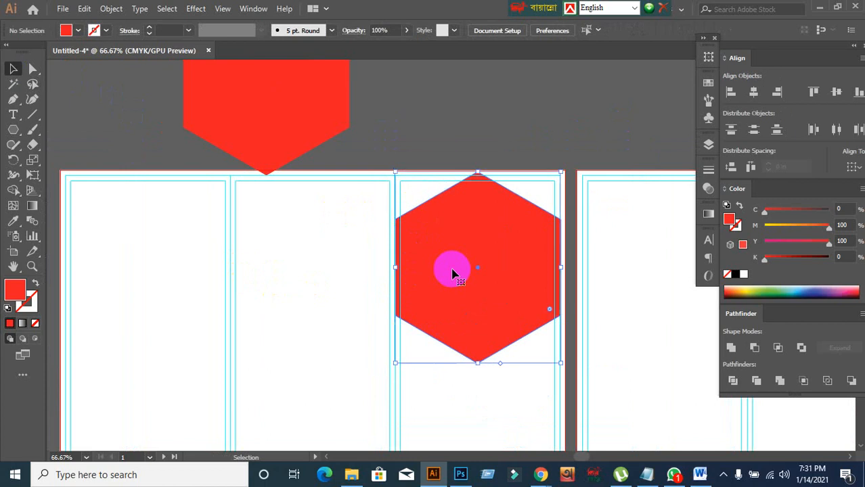
pyautogui.moveTo(452, 281); pyautogui.dragTo(78, 97)
pyautogui.click(531, 122)
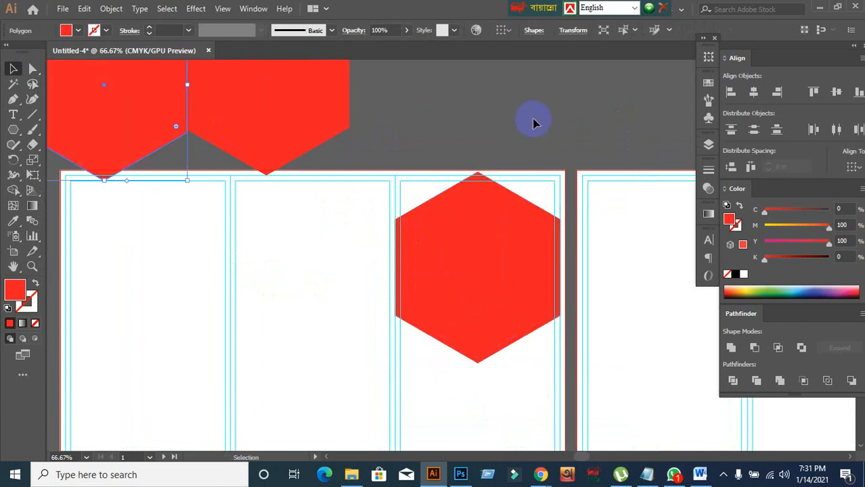
# - Raise the upper-right and upper-left corner points of the third panel's hexagon straight up beyond the artboard's upper edge
pyautogui.click(34, 71)
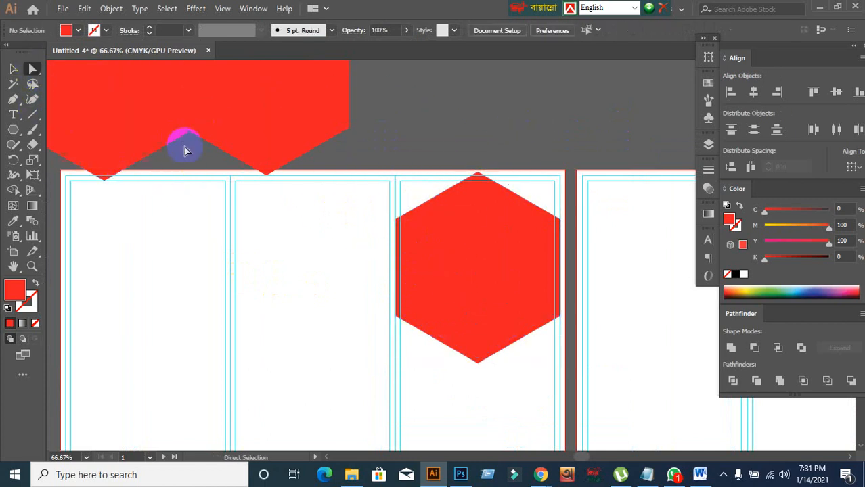
pyautogui.scroll(2, 585, 251)
pyautogui.scroll(-1, 533, 218)
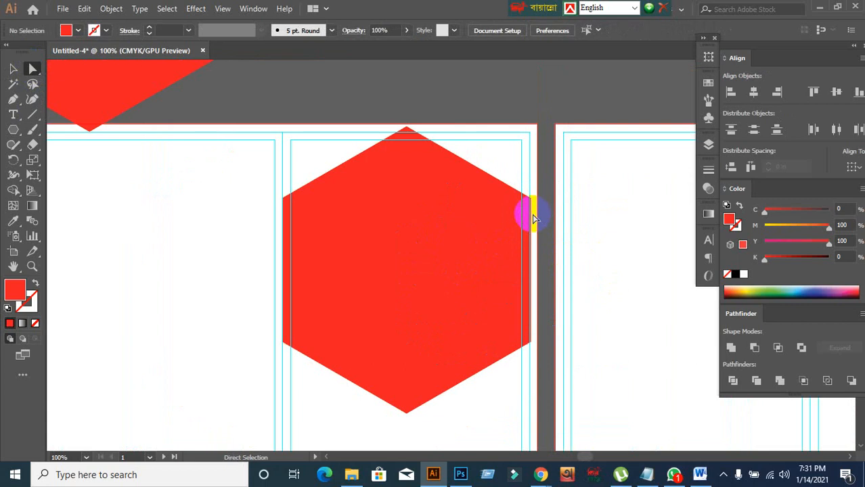
pyautogui.click(530, 202)
pyautogui.moveTo(530, 201); pyautogui.dragTo(531, 106)
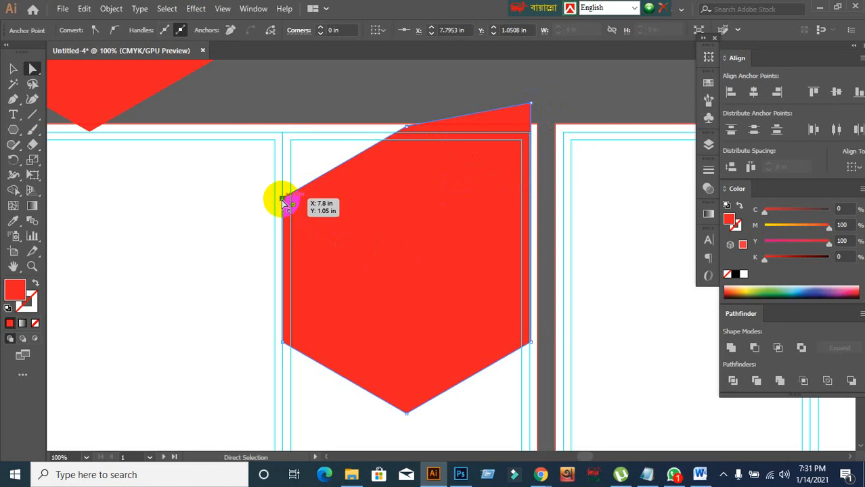
pyautogui.moveTo(284, 202); pyautogui.dragTo(283, 90)
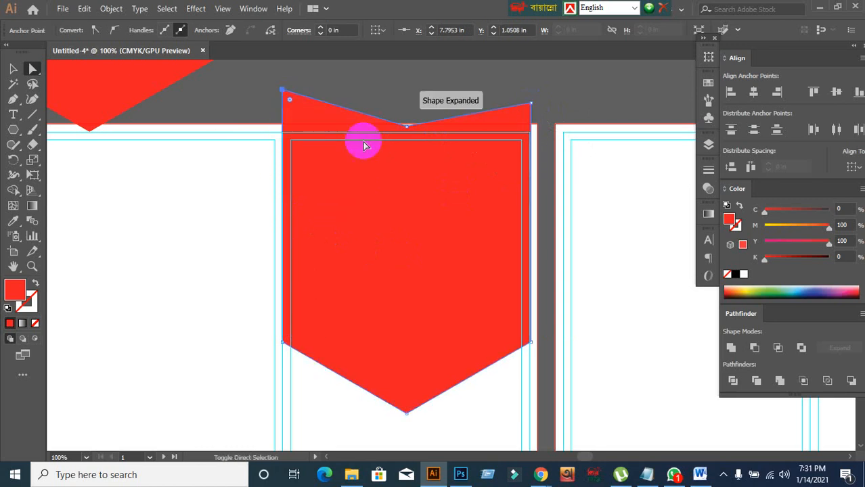
# - Raise the hexagon's top middle point above the artboard so the shape covers the panel's whole upper edge, and deselect it
pyautogui.click(409, 130)
pyautogui.moveTo(410, 131); pyautogui.dragTo(408, 86)
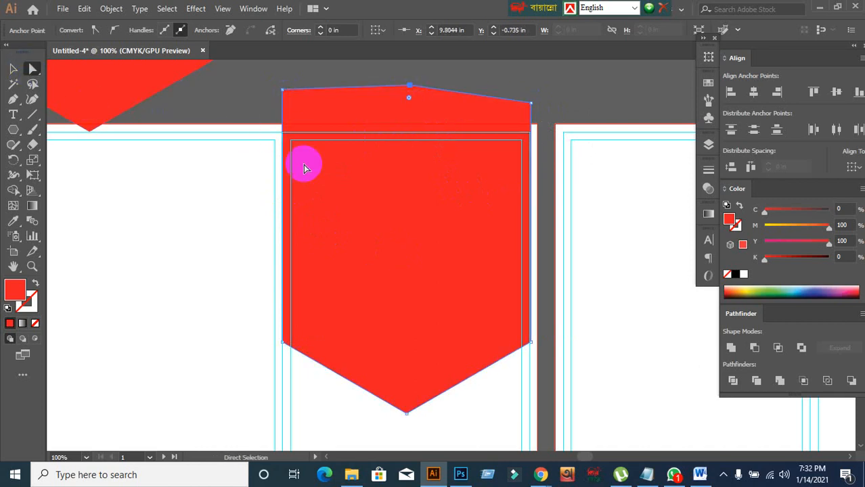
pyautogui.scroll(3, 305, 164)
pyautogui.moveTo(156, 139); pyautogui.dragTo(166, 74)
pyautogui.click(444, 86)
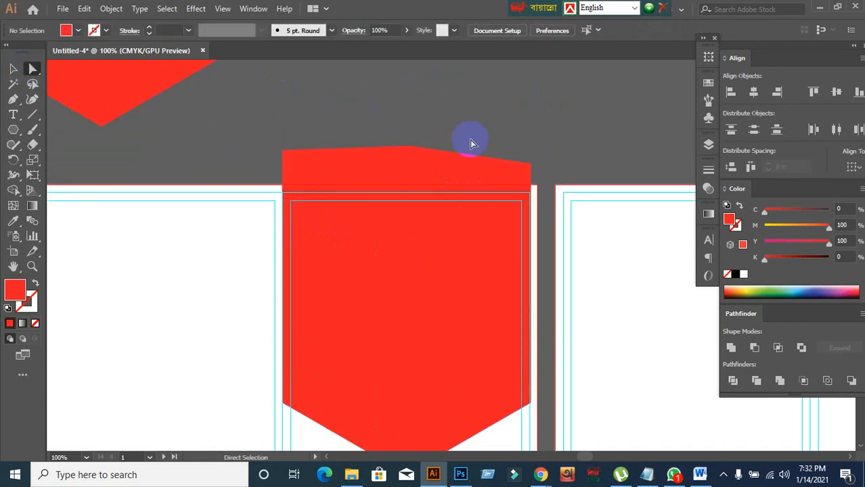
# - Unlock all objects and remove the part of the third panel's red shape above the artboard with Shape Builder, leaving nothing selected
pyautogui.hotkey('ctrl', 'alt', '2')
pyautogui.click(459, 119)
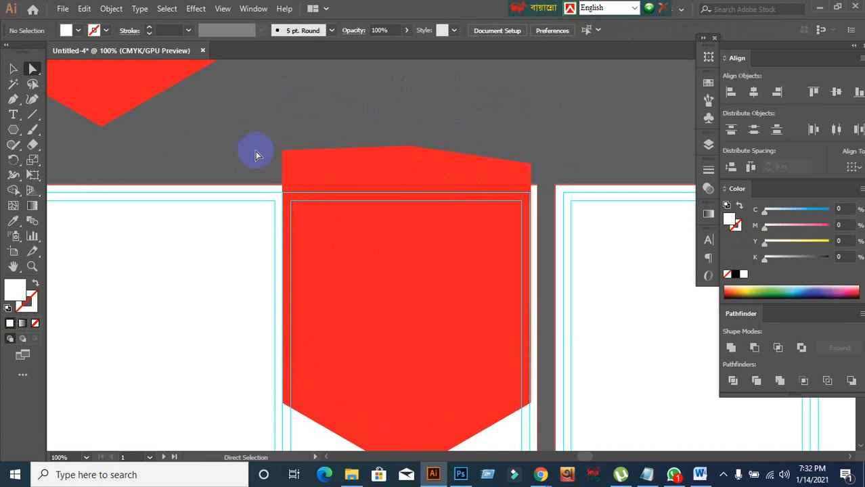
pyautogui.click(354, 251)
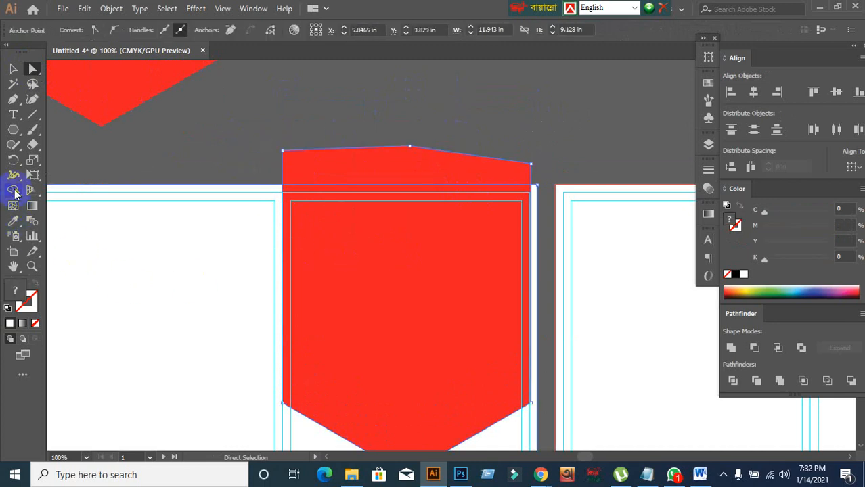
pyautogui.click(15, 192)
pyautogui.keyDown('alt'); pyautogui.click(359, 178); pyautogui.keyUp('alt')
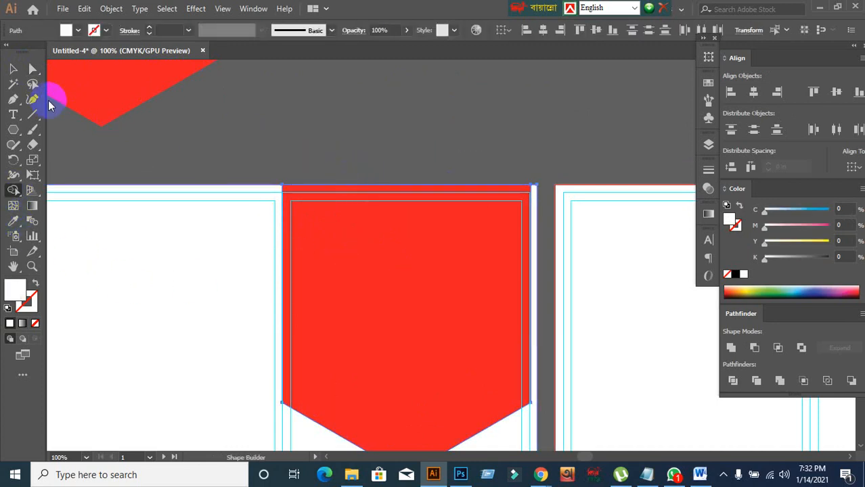
pyautogui.click(12, 70)
pyautogui.click(413, 79)
# - Try to widen the third panel's red shape past the artboard's outer edge
pyautogui.scroll(-1, 494, 189)
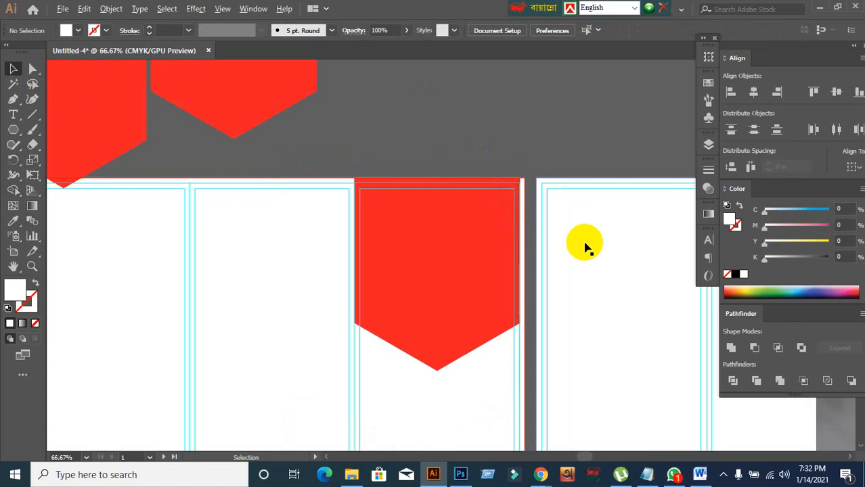
pyautogui.scroll(2, 584, 246)
pyautogui.scroll(1, 585, 245)
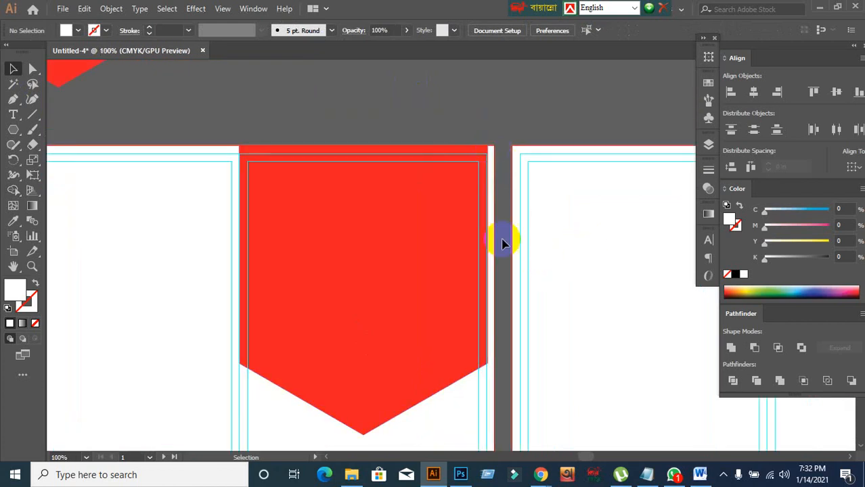
pyautogui.click(463, 325)
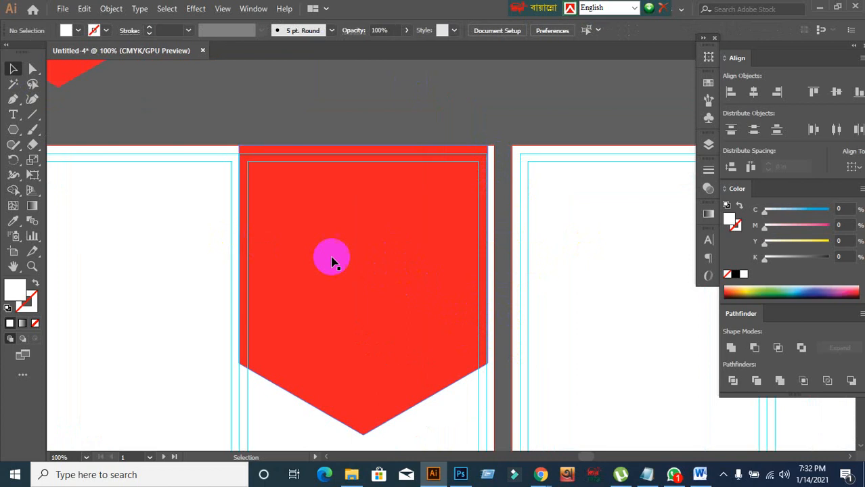
pyautogui.click(359, 258)
pyautogui.moveTo(489, 291); pyautogui.dragTo(505, 292)
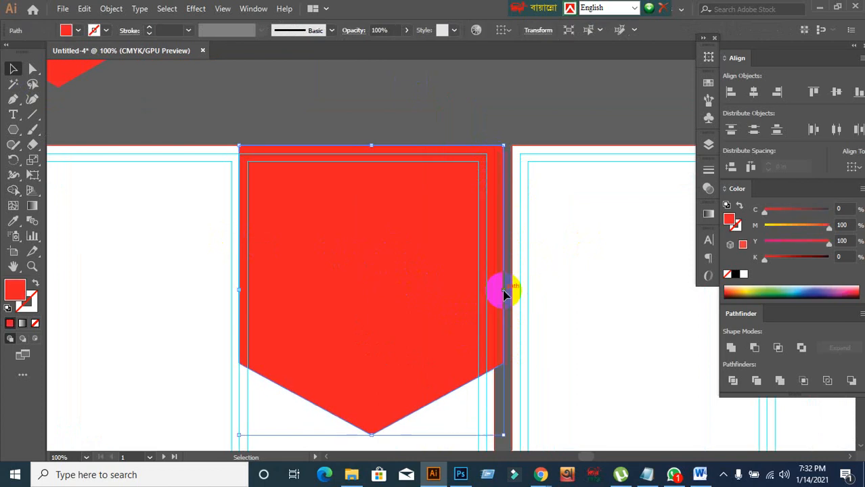
pyautogui.hotkey('ctrl', 'z')
pyautogui.click(512, 109)
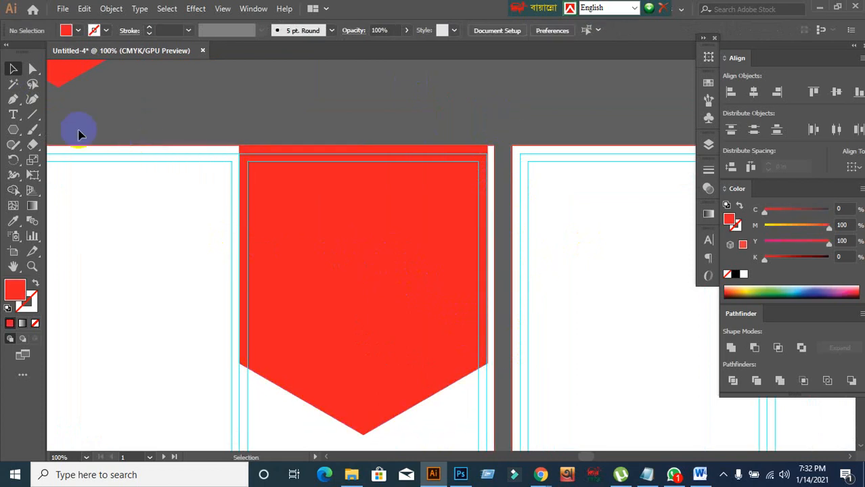
# - Inspect the trimmed red shape's side edge and lower corner against the third panel's guides and the artboard edge
pyautogui.click(33, 68)
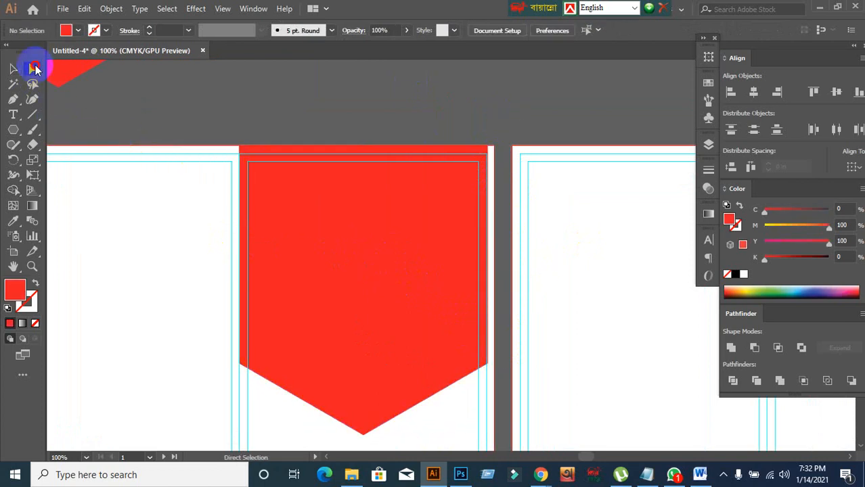
pyautogui.click(490, 367)
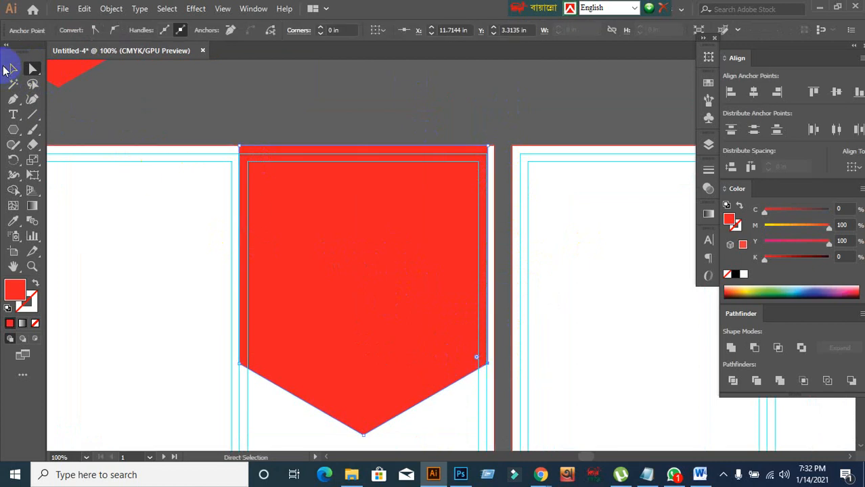
pyautogui.click(11, 70)
pyautogui.scroll(-2, 416, 253)
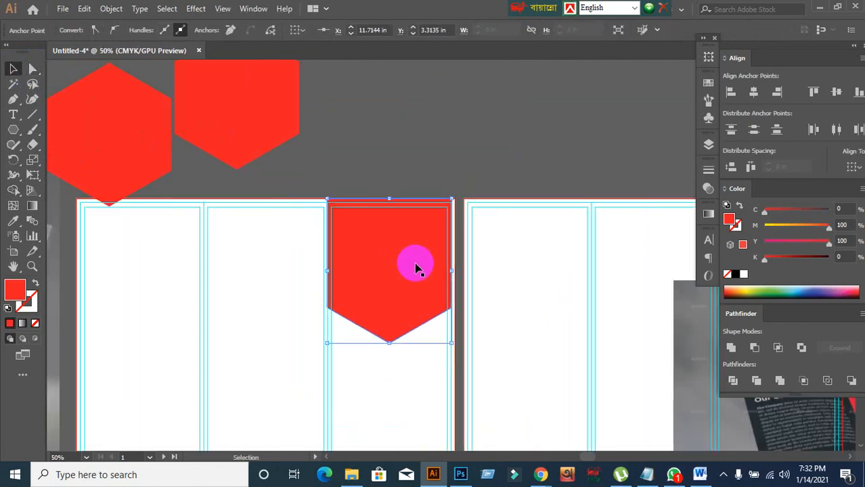
pyautogui.scroll(2, 450, 261)
pyautogui.moveTo(407, 325); pyautogui.dragTo(624, 88)
pyautogui.click(421, 220)
pyautogui.scroll(4, 440, 340)
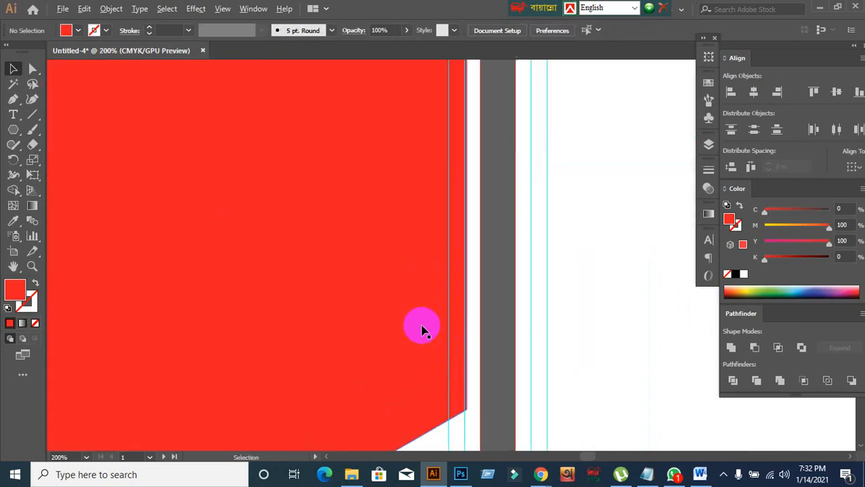
pyautogui.scroll(-3, 421, 330)
pyautogui.click(378, 327)
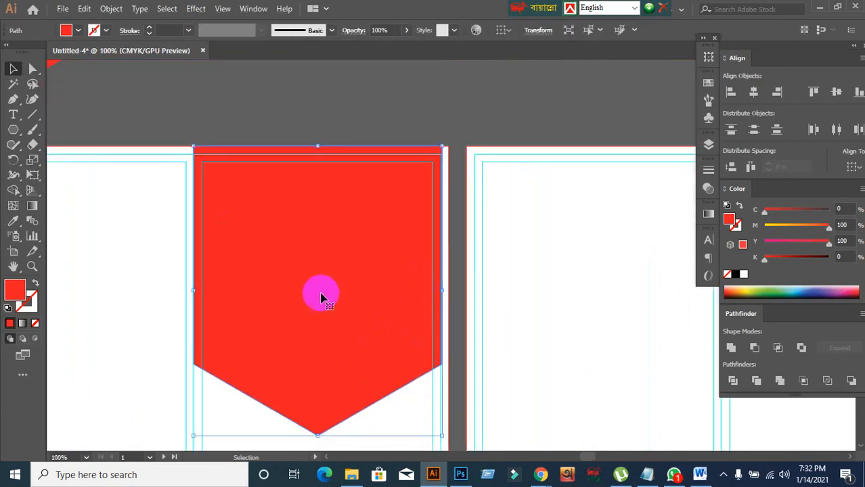
pyautogui.click(295, 137)
pyautogui.scroll(-3, 455, 188)
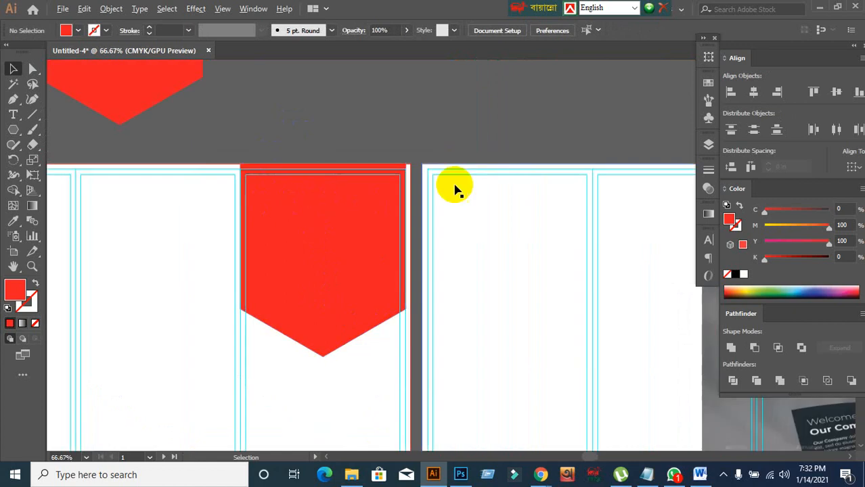
pyautogui.scroll(2, 455, 187)
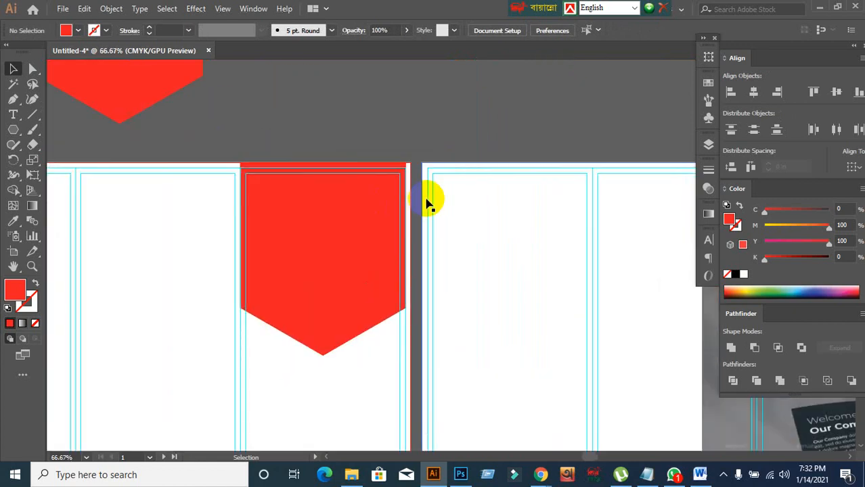
# - Place a copy of the trimmed red shape above the second artboard and move the spare hexagon shapes farther from the artboards
pyautogui.scroll(-3, 428, 203)
pyautogui.moveTo(236, 158); pyautogui.dragTo(199, 100)
pyautogui.click(408, 177)
pyautogui.moveTo(330, 136); pyautogui.dragTo(327, 91)
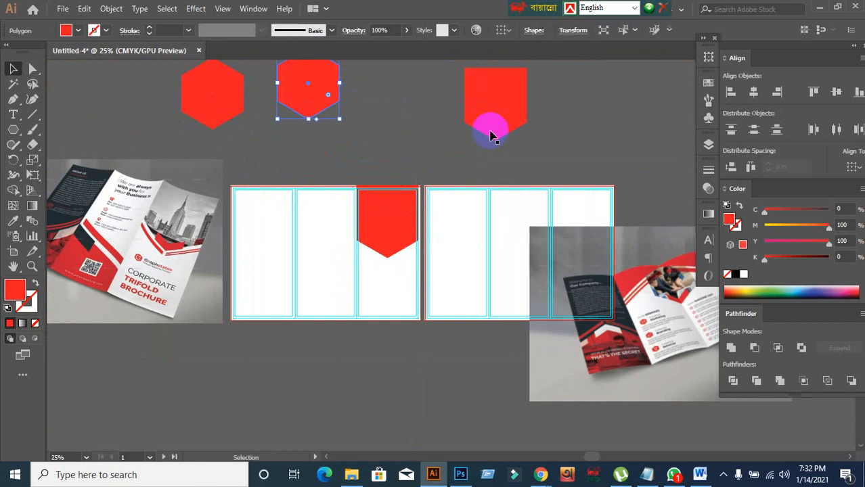
pyautogui.moveTo(492, 135); pyautogui.dragTo(534, 105)
pyautogui.click(411, 129)
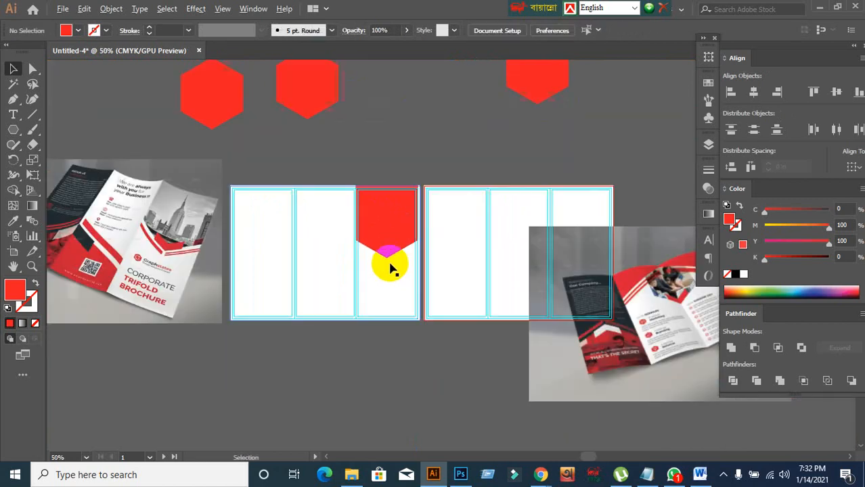
# - Examine the chevron design on the reference brochure's front cover next to the first artboard
pyautogui.scroll(1, 392, 253)
pyautogui.scroll(1, 203, 229)
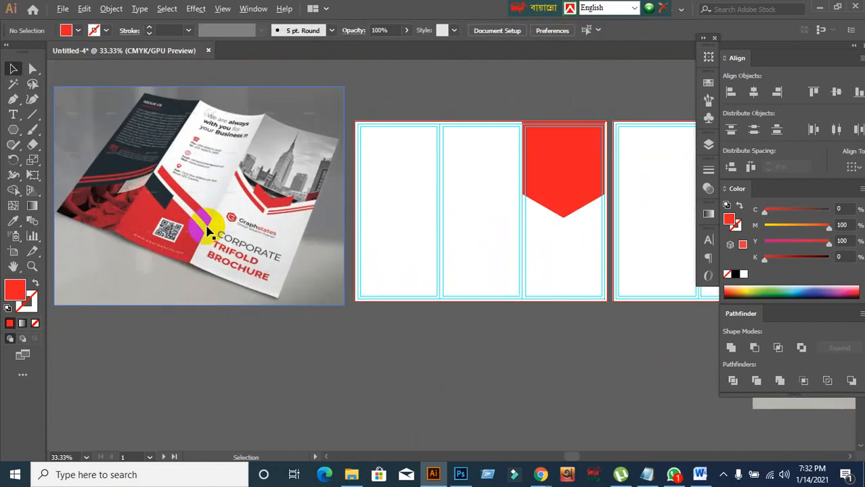
pyautogui.scroll(2, 210, 234)
pyautogui.scroll(-1, 210, 234)
pyautogui.moveTo(319, 168); pyautogui.dragTo(171, 230)
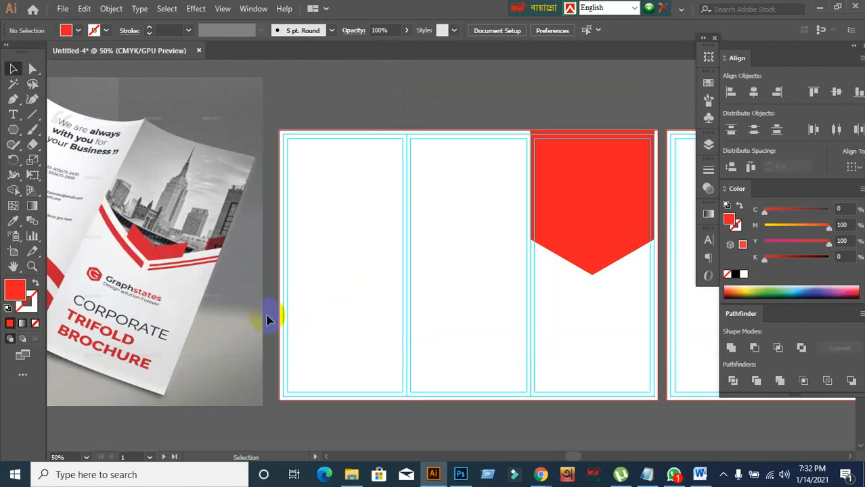
pyautogui.moveTo(382, 280); pyautogui.dragTo(370, 306)
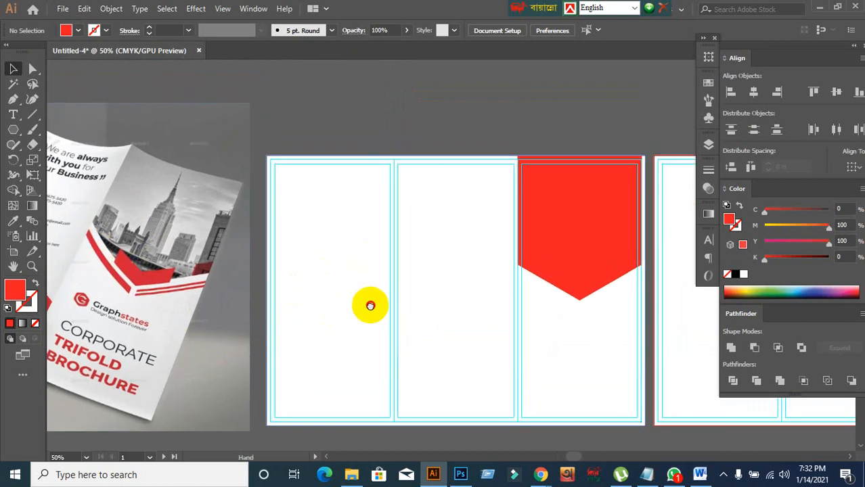
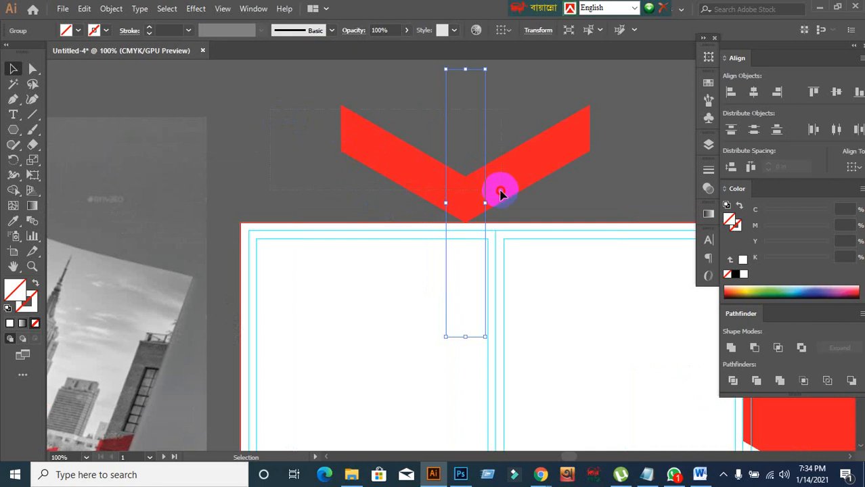
# - Delete the red chevron bands together with the vertical lines crossing them above the first artboard
pyautogui.keyDown('shift'); pyautogui.click(509, 189); pyautogui.keyUp('shift')
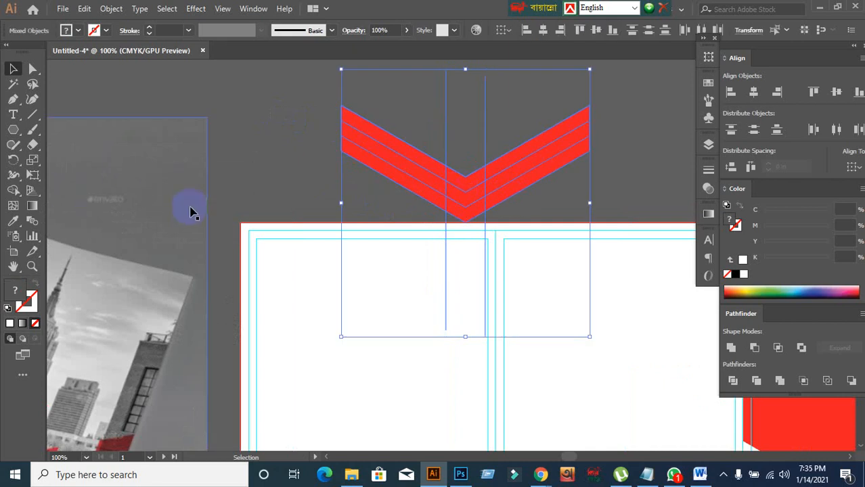
pyautogui.click(271, 180)
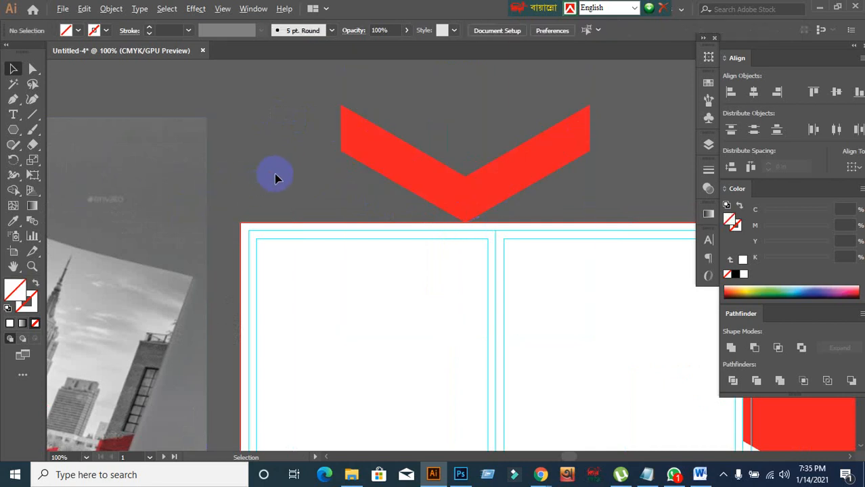
pyautogui.keyDown('alt'); pyautogui.scroll(-2, 275, 178); pyautogui.keyUp('alt')
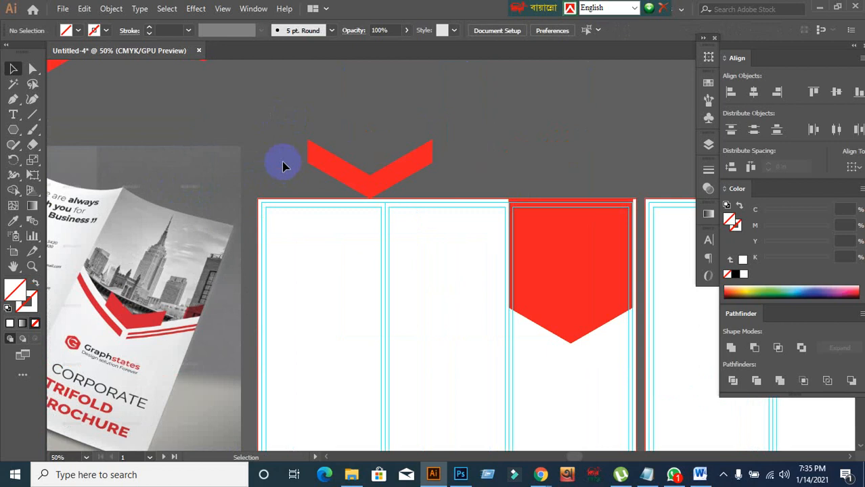
pyautogui.click(337, 166)
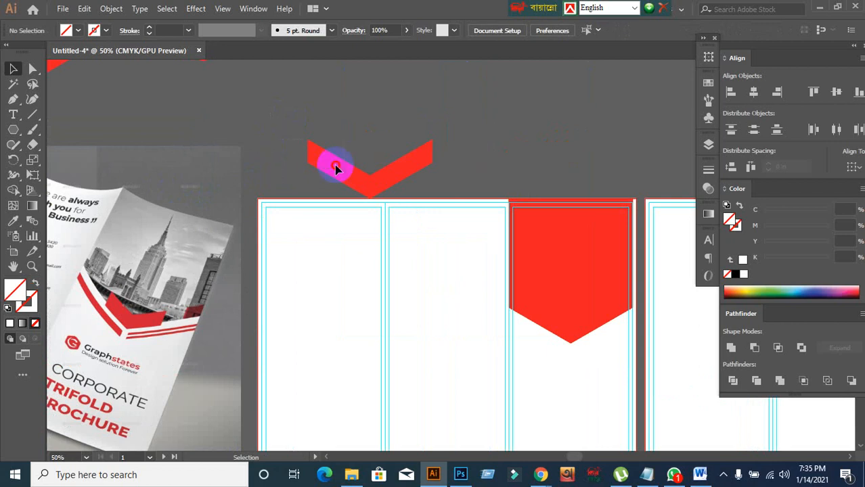
pyautogui.click(442, 149)
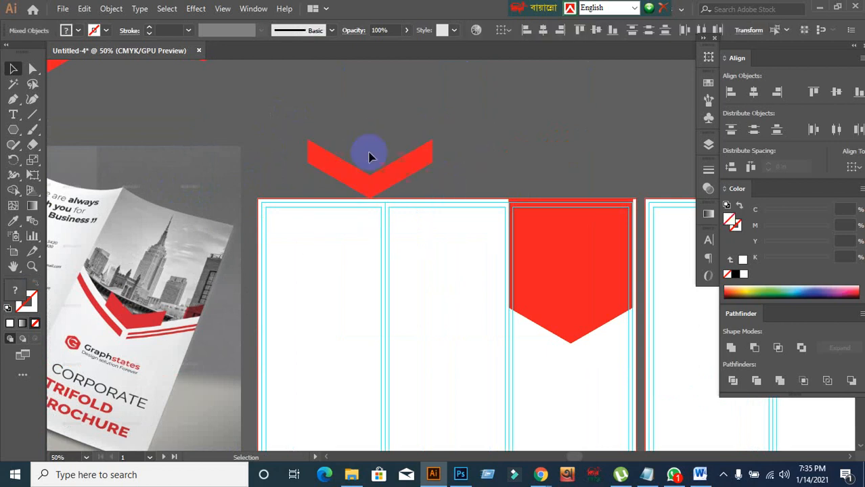
pyautogui.moveTo(471, 197); pyautogui.dragTo(469, 183)
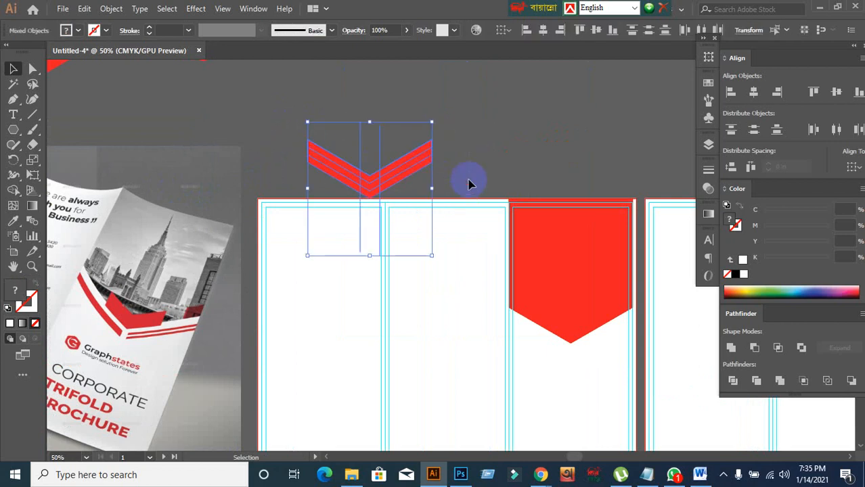
pyautogui.press('Delete')
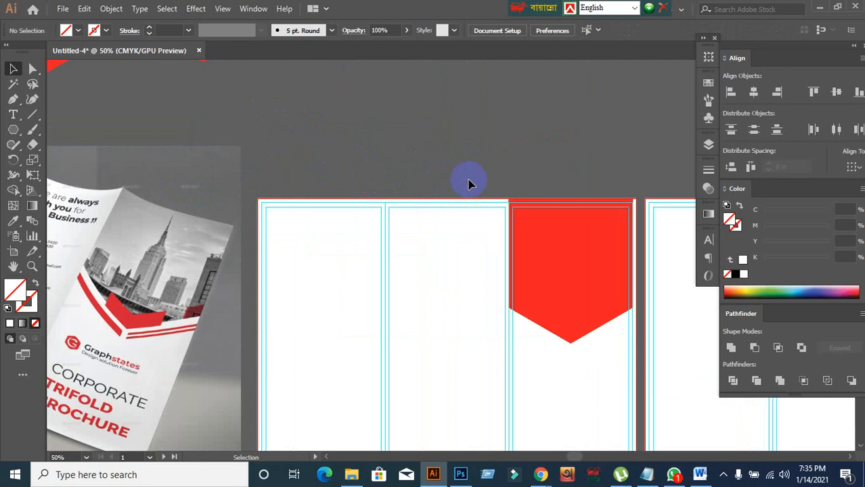
# - Duplicate the third panel's red shape above the first artboard and stack three more copies on it at small equal upward offsets
pyautogui.click(577, 293)
pyautogui.moveTo(577, 292); pyautogui.dragTo(396, 154)
pyautogui.scroll(1, 406, 230)
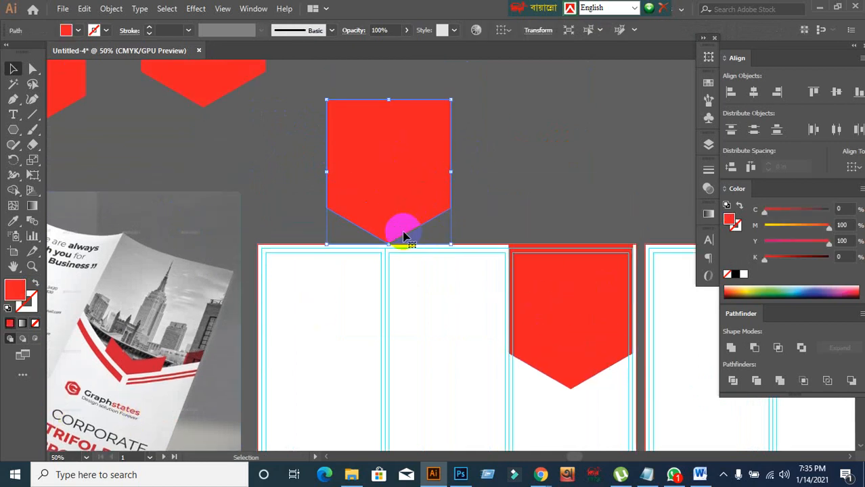
pyautogui.moveTo(404, 237); pyautogui.dragTo(422, 195)
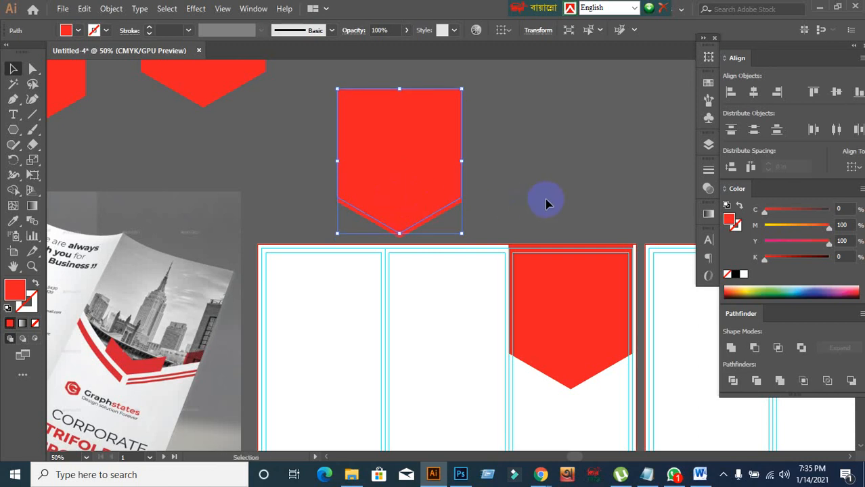
pyautogui.press('a')
pyautogui.press('v')
pyautogui.click(547, 201)
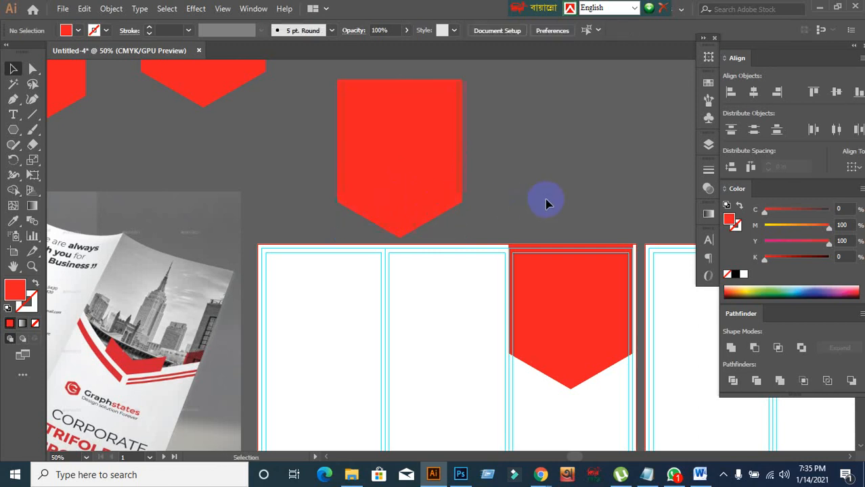
# - Select the stacked copies and remove their large upper area with Shape Builder, keeping only the thin chevron bands, and deselect
pyautogui.moveTo(283, 162); pyautogui.dragTo(490, 231)
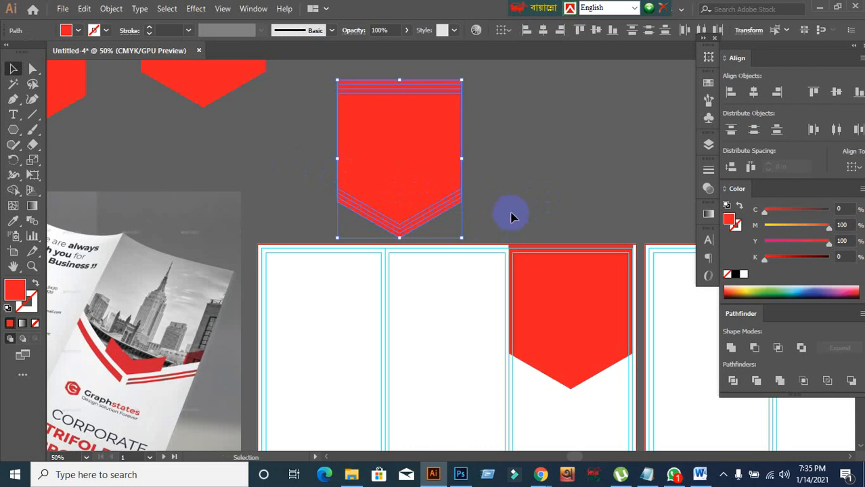
pyautogui.scroll(2, 512, 216)
pyautogui.scroll(-1, 511, 217)
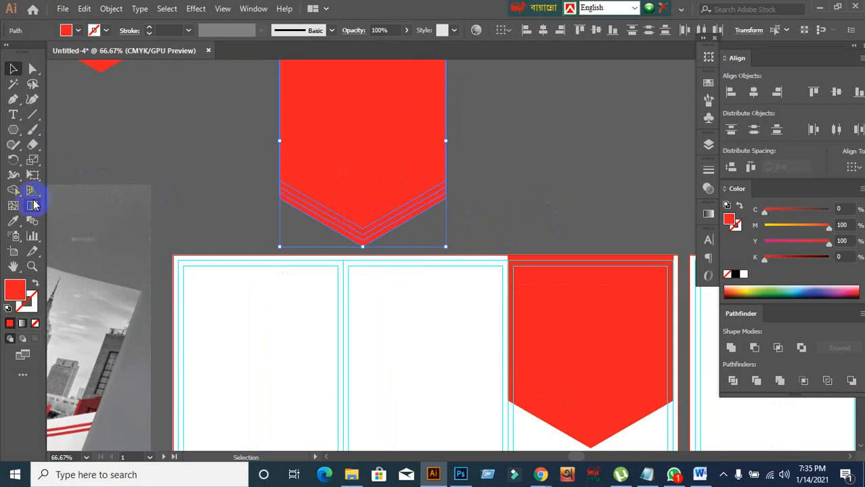
pyautogui.click(13, 190)
pyautogui.moveTo(261, 122); pyautogui.dragTo(464, 122)
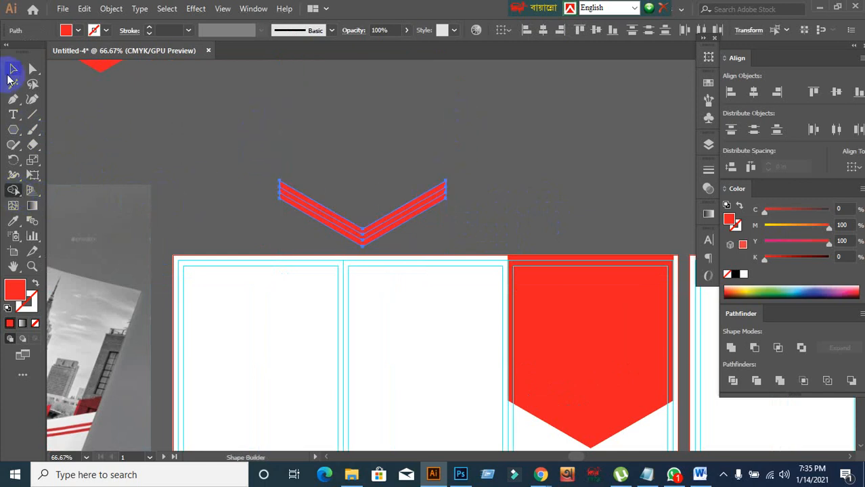
pyautogui.click(11, 72)
pyautogui.click(54, 115)
# - Draw two vertical lines across the chevron bands, one on each side of their tip, and group the lines
pyautogui.click(32, 115)
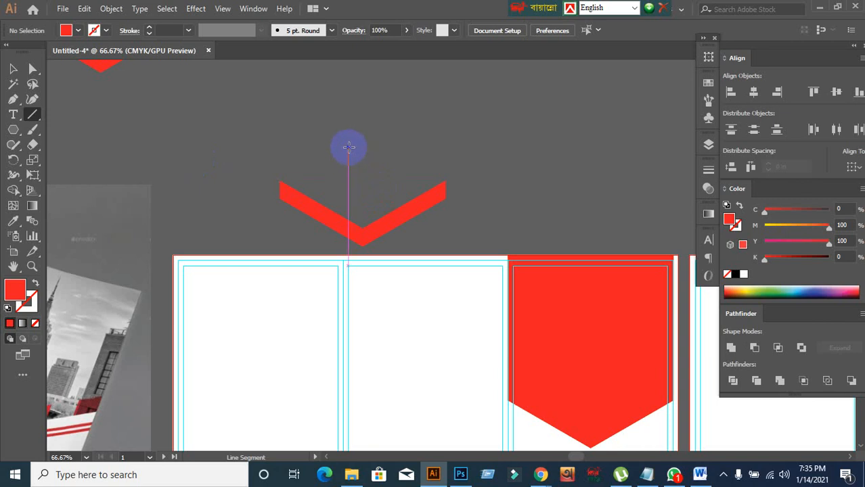
pyautogui.moveTo(349, 147); pyautogui.dragTo(348, 335)
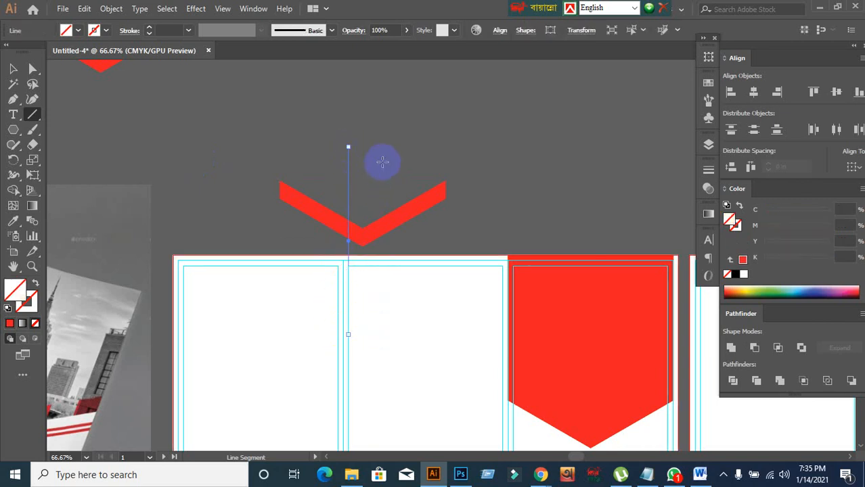
pyautogui.moveTo(379, 147); pyautogui.dragTo(379, 315)
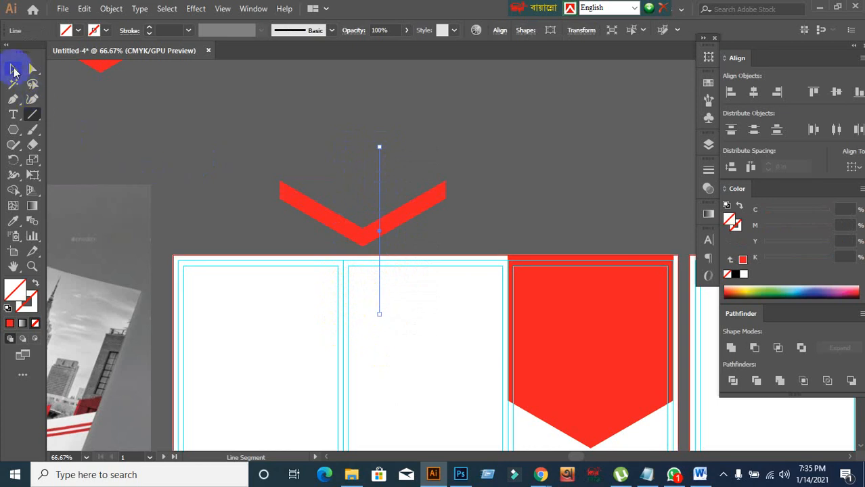
pyautogui.click(13, 68)
pyautogui.moveTo(303, 132); pyautogui.dragTo(421, 167)
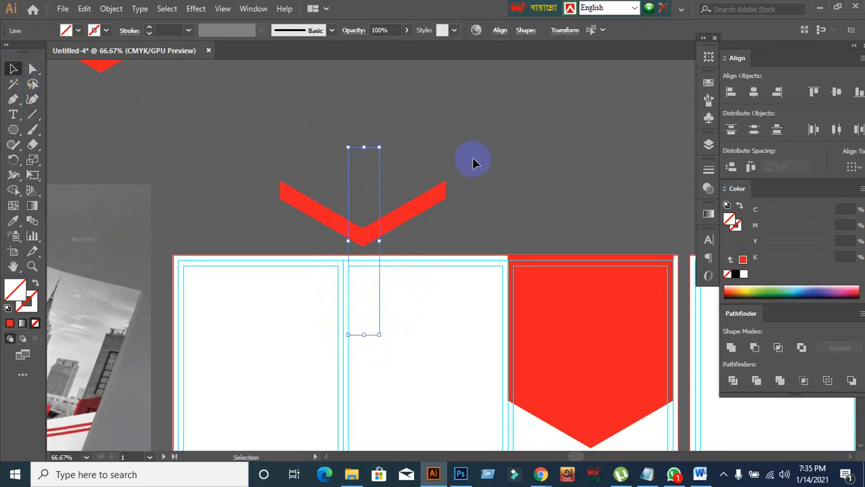
pyautogui.click(281, 166)
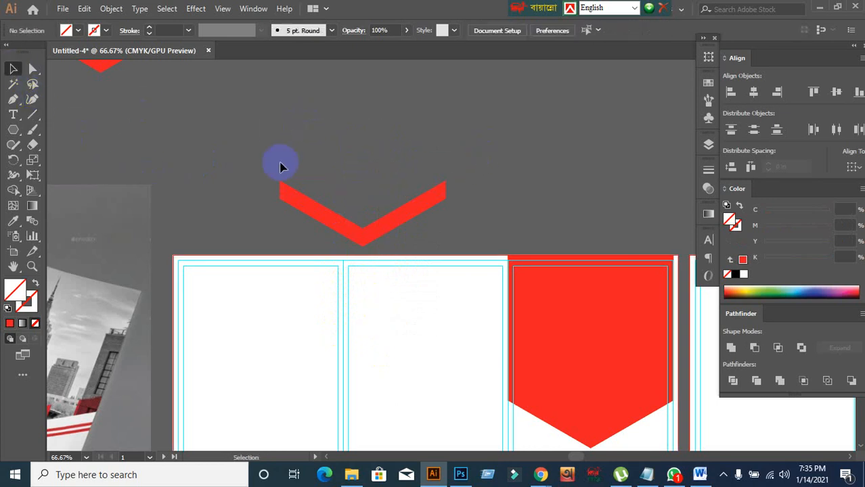
# - Center the grouped vertical lines horizontally on the chevron bands
pyautogui.moveTo(449, 236); pyautogui.dragTo(473, 247)
pyautogui.click(851, 167)
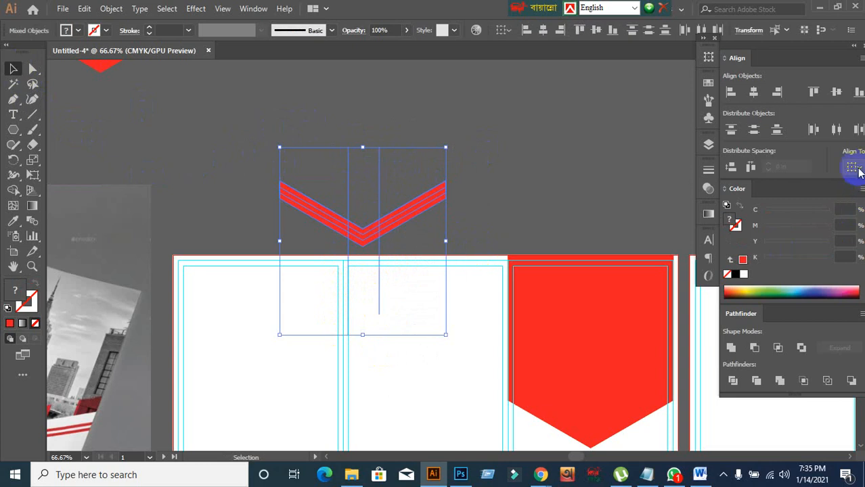
pyautogui.click(820, 183)
pyautogui.click(754, 92)
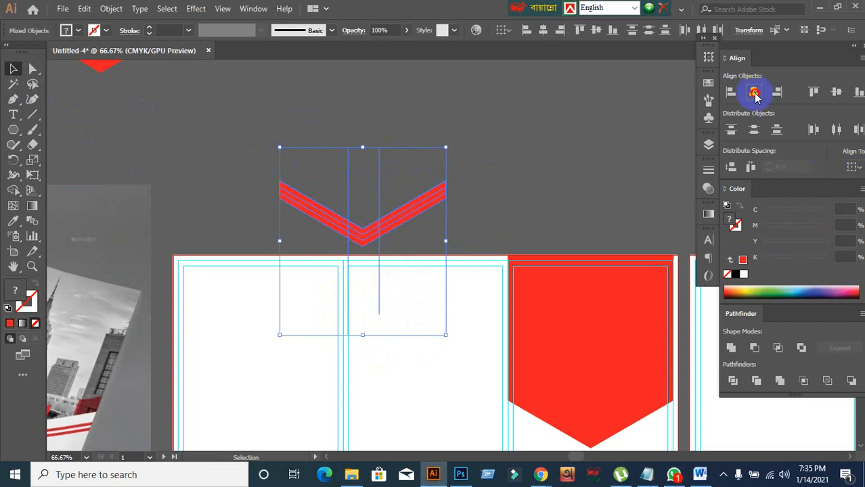
pyautogui.moveTo(232, 136); pyautogui.dragTo(489, 271)
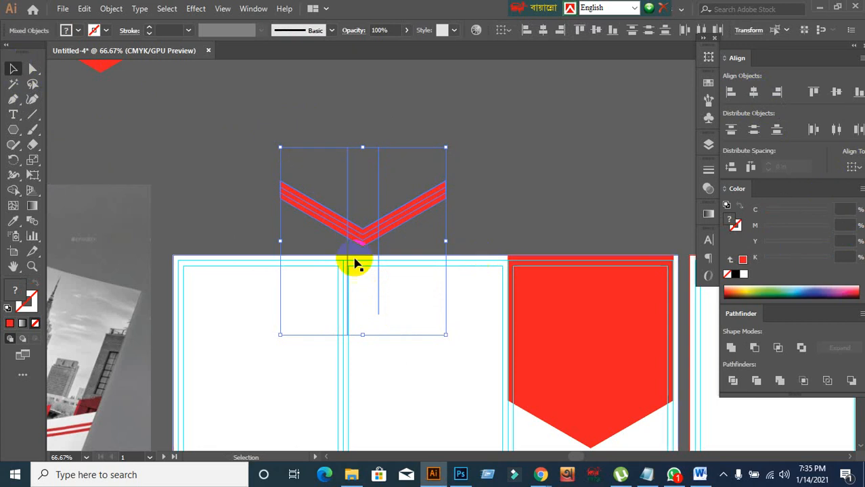
# - Divide the chevron bands along the two vertical lines, ungroup the pieces and delete the ones at the tip
pyautogui.click(735, 382)
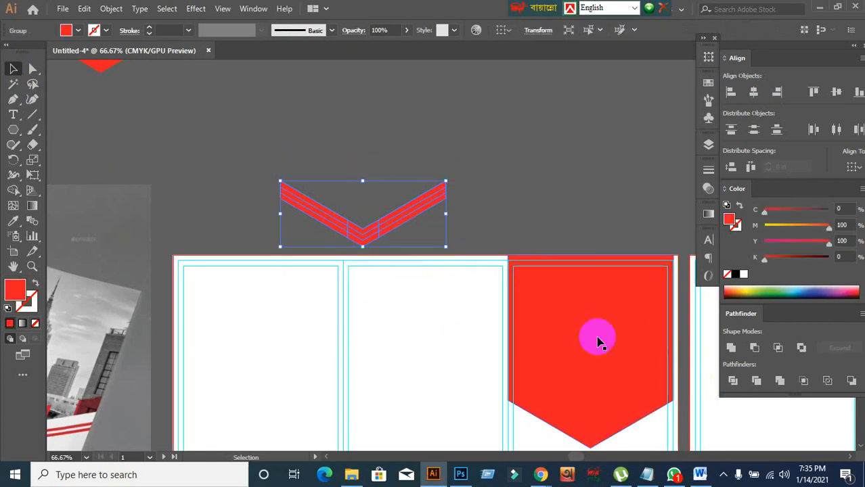
pyautogui.rightClick(383, 224)
pyautogui.click(420, 331)
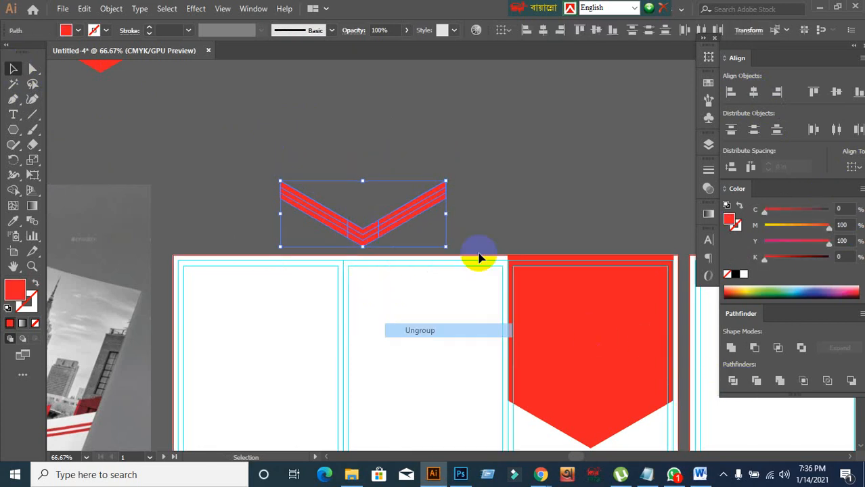
pyautogui.click(358, 226)
pyautogui.click(362, 228)
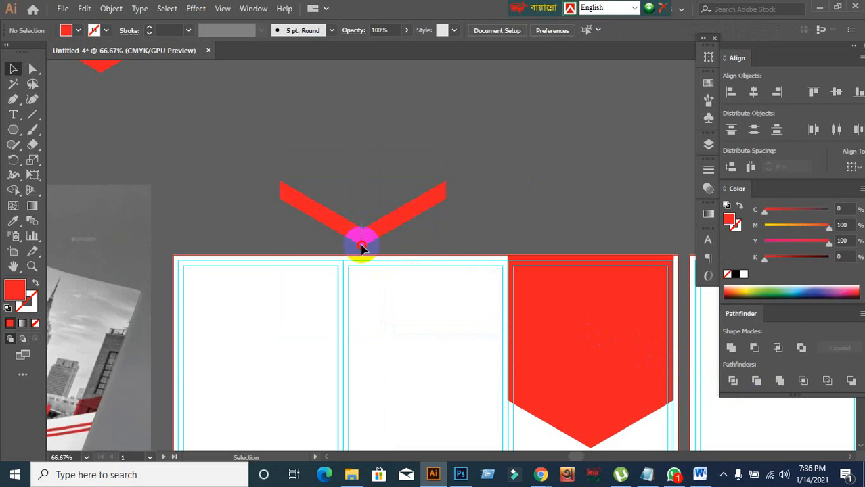
pyautogui.press('Delete')
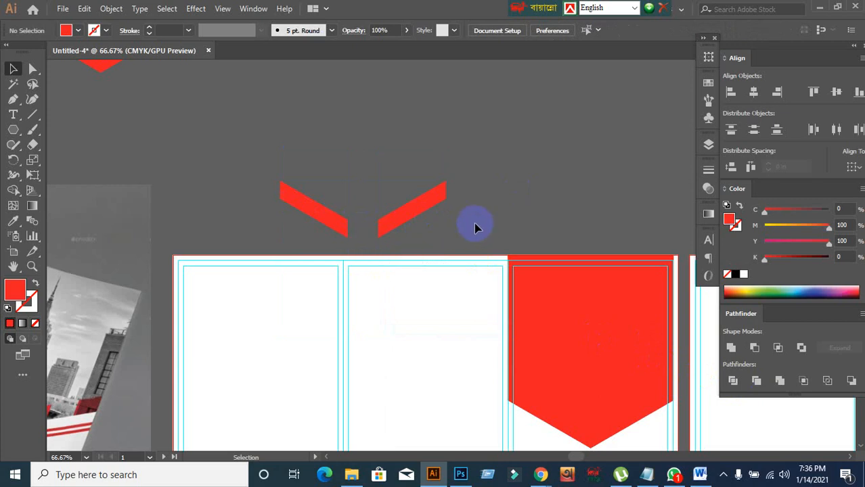
# - Delete the middle band of the chevron's right arm, leaving two thin stripes
pyautogui.click(402, 224)
pyautogui.click(510, 222)
pyautogui.scroll(-2, 511, 221)
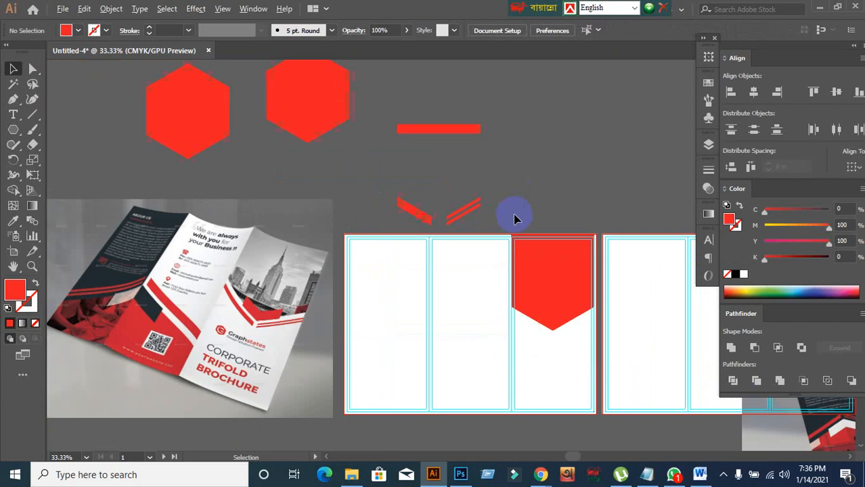
pyautogui.scroll(1, 515, 217)
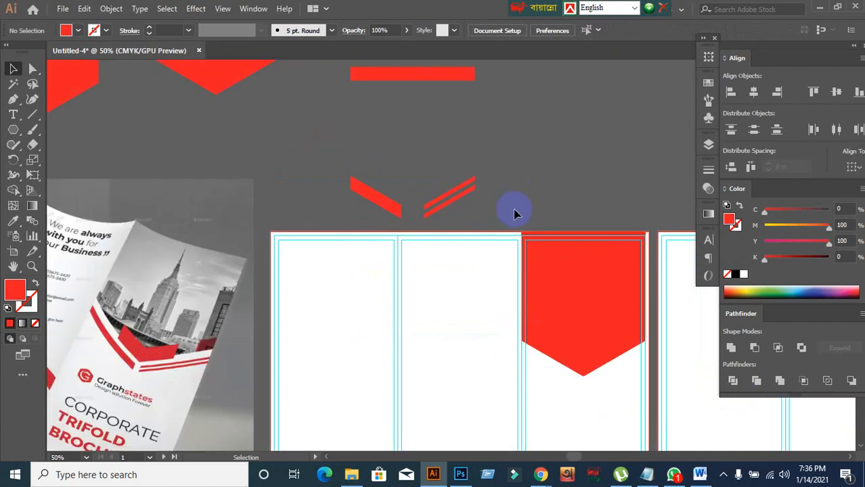
# - Undo the band deletions, the ungrouping and the Divide, back to whole chevron bands crossed by the two lines
pyautogui.hotkey('ctrl', 'z')
pyautogui.hotkey('ctrl', 'z')
pyautogui.hotkey('ctrl', 'z')
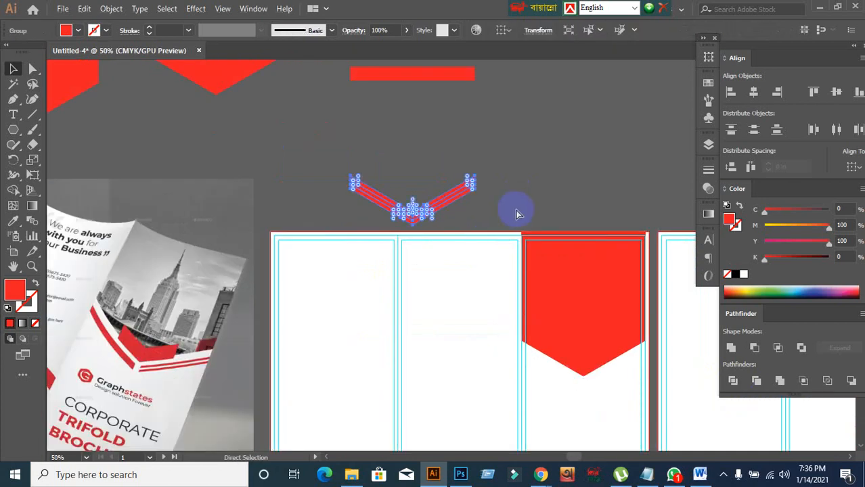
pyautogui.hotkey('ctrl', 'z')
pyautogui.hotkey('ctrl', 'z')
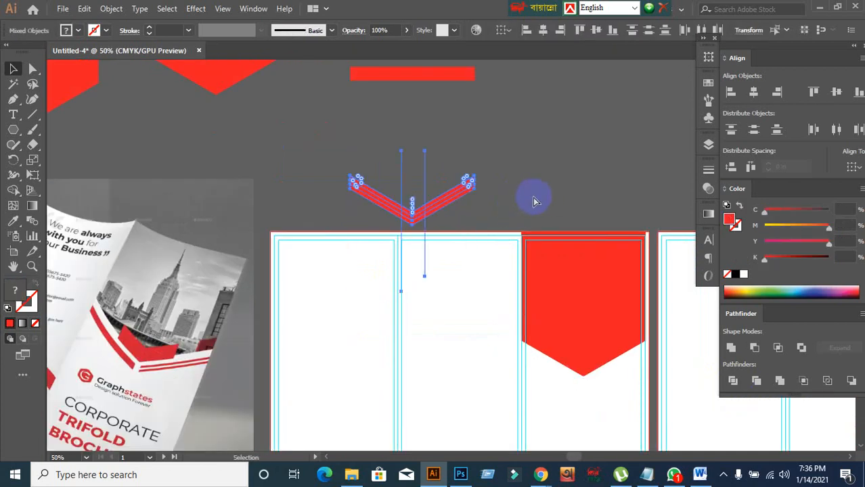
# - Ungroup the two vertical lines and nudge each one inward so they sit closer to the chevron's tip
pyautogui.click(415, 174)
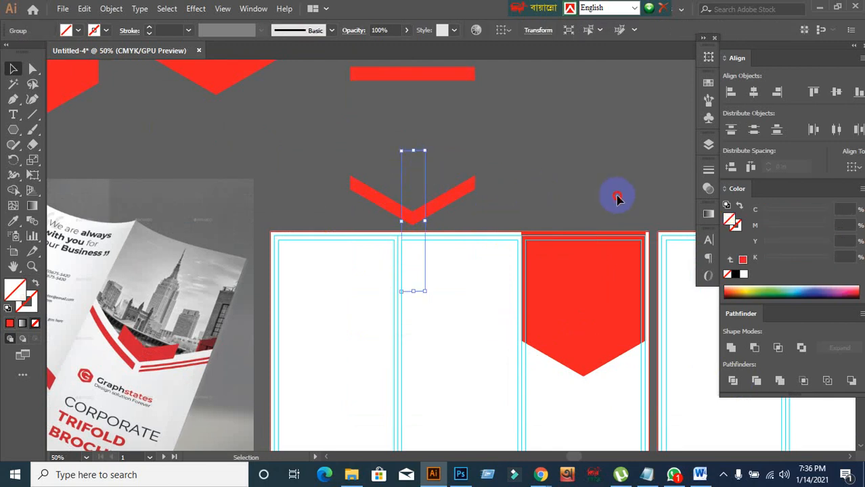
pyautogui.click(413, 188)
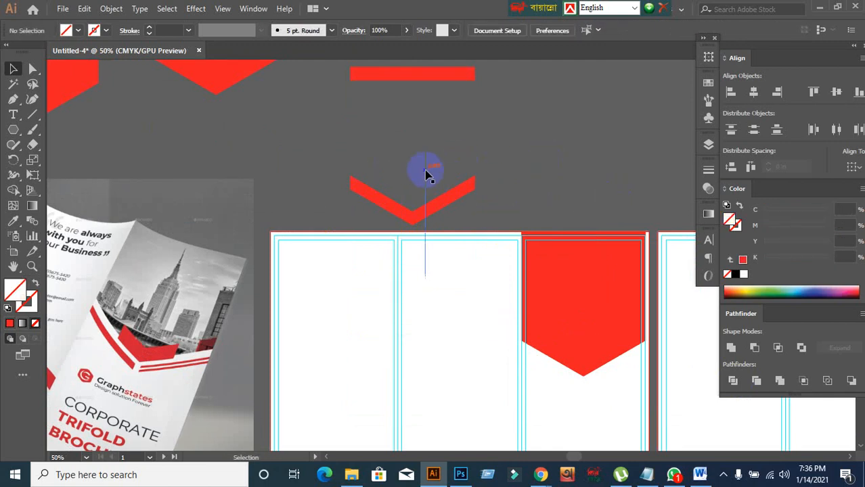
pyautogui.click(425, 174)
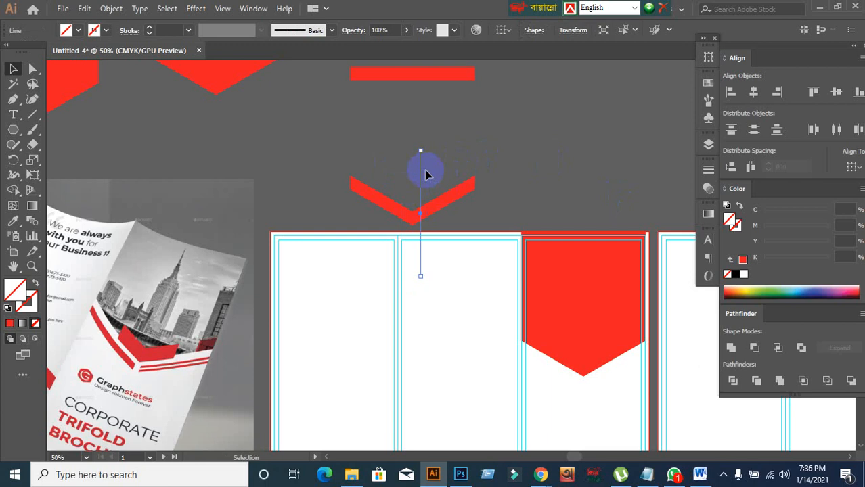
pyautogui.click(414, 181)
pyautogui.moveTo(377, 144); pyautogui.dragTo(470, 159)
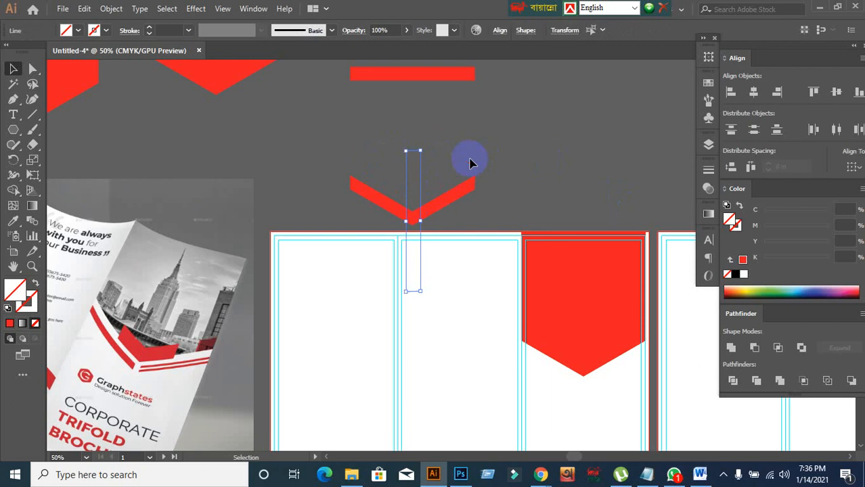
pyautogui.click(447, 161)
pyautogui.click(426, 178)
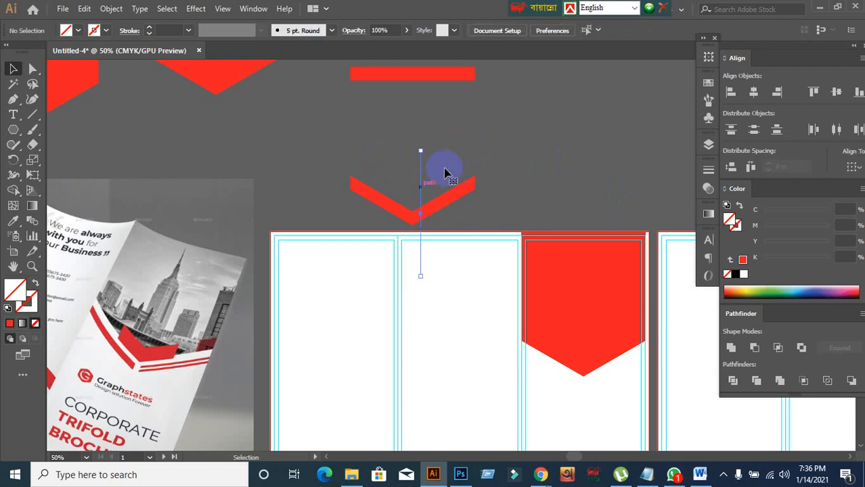
pyautogui.press('Left')
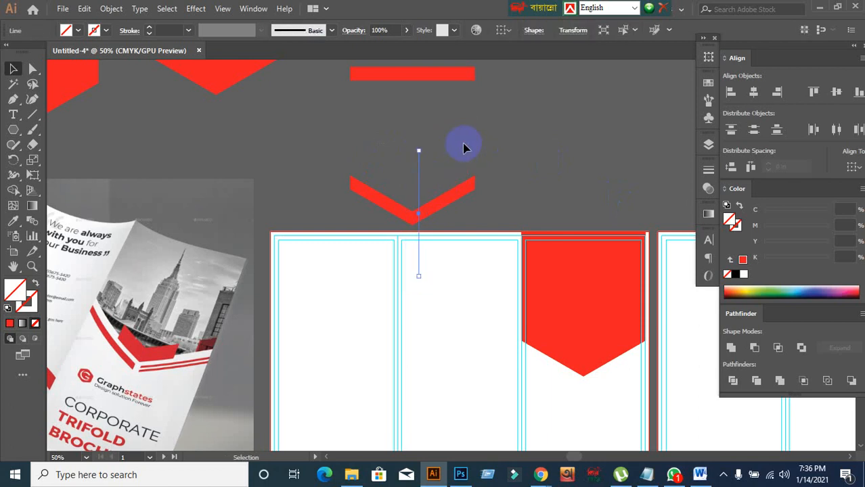
# - Regroup the two vertical lines and center them horizontally on the chevron bands
pyautogui.click(402, 136)
pyautogui.moveTo(436, 163); pyautogui.dragTo(452, 163)
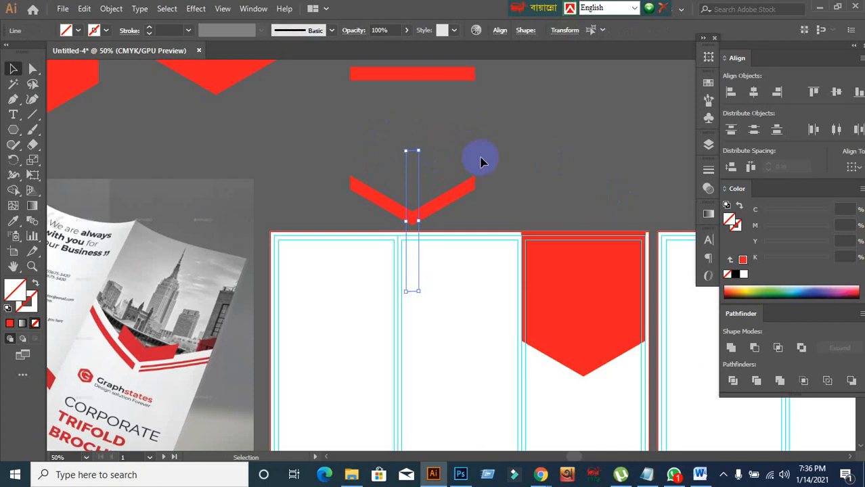
pyautogui.press('Delete')
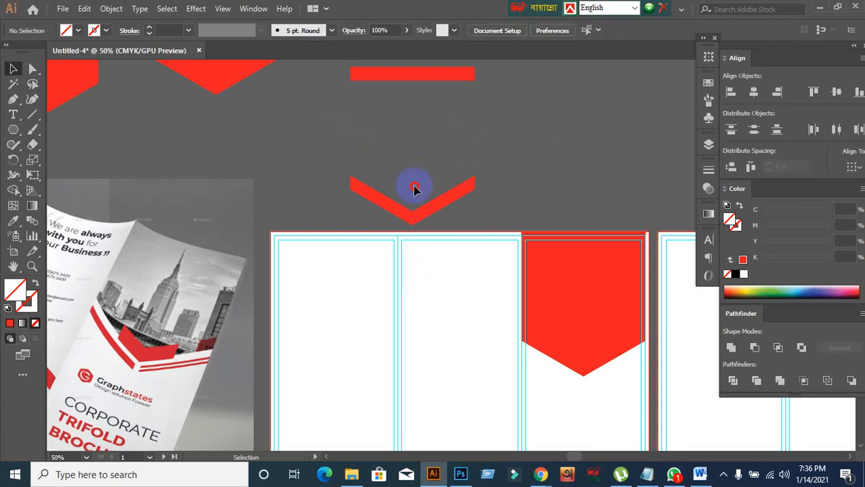
pyautogui.click(415, 189)
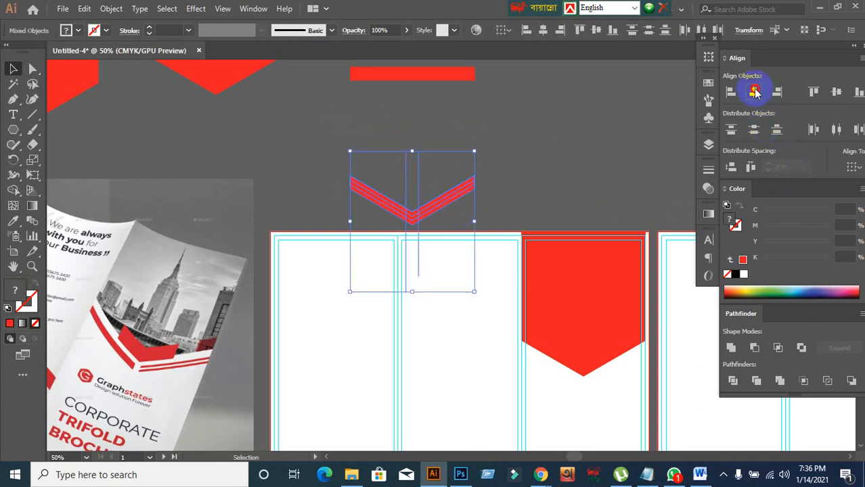
pyautogui.click(756, 93)
pyautogui.click(405, 160)
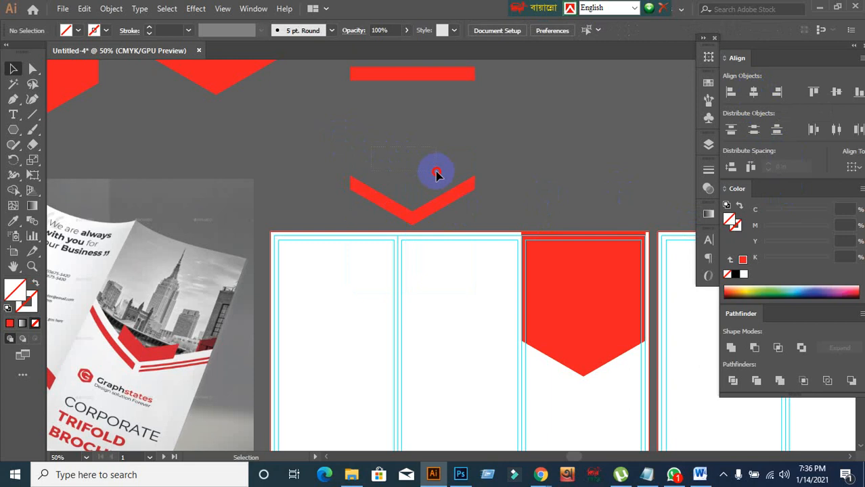
pyautogui.click(436, 175)
pyautogui.click(414, 179)
pyautogui.click(419, 179)
pyautogui.press('Delete')
# - Divide the chevron bands along the two closely spaced lines, ungroup the resulting pieces and deselect them
pyautogui.scroll(3, 414, 218)
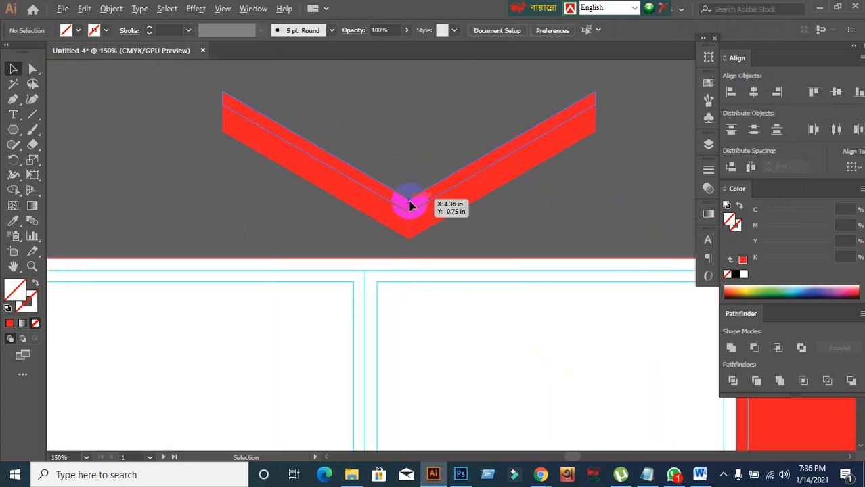
pyautogui.moveTo(361, 124); pyautogui.dragTo(493, 251)
pyautogui.scroll(3, 433, 192)
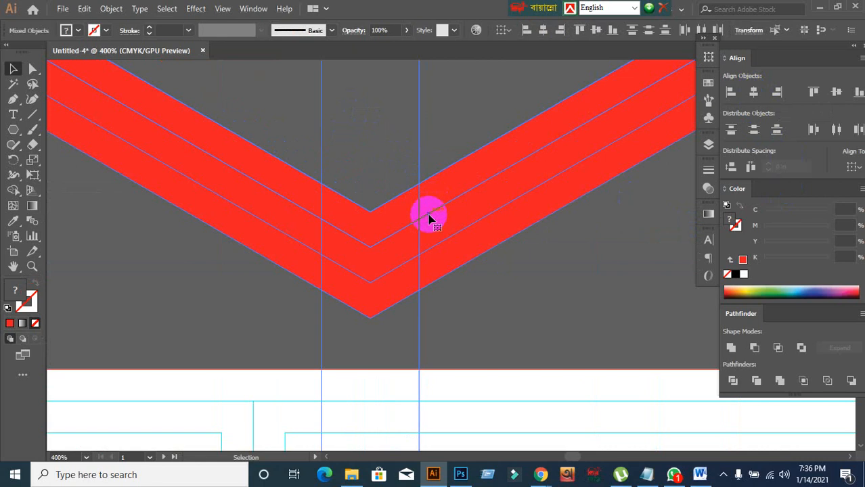
pyautogui.scroll(-3, 429, 217)
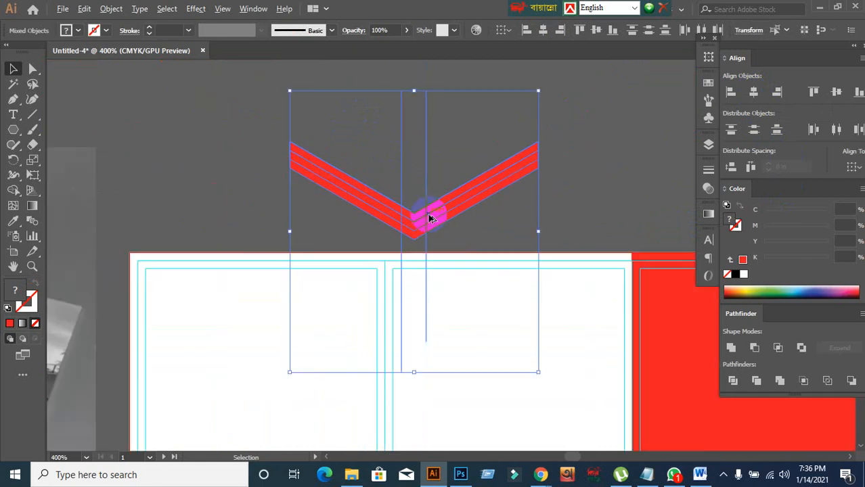
pyautogui.scroll(1, 433, 218)
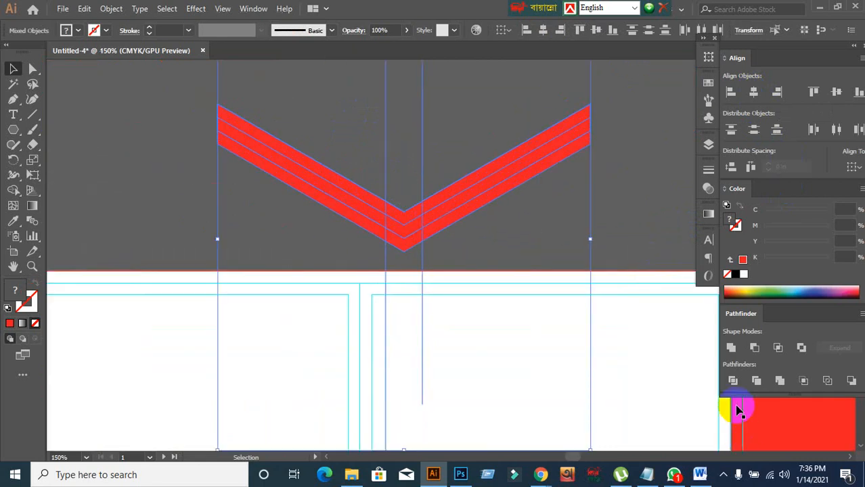
pyautogui.click(733, 383)
pyautogui.rightClick(489, 236)
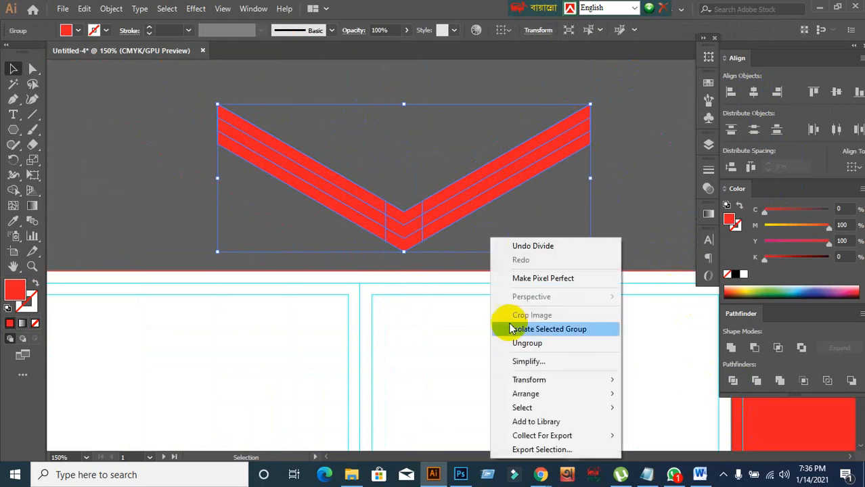
pyautogui.click(515, 344)
pyautogui.click(518, 258)
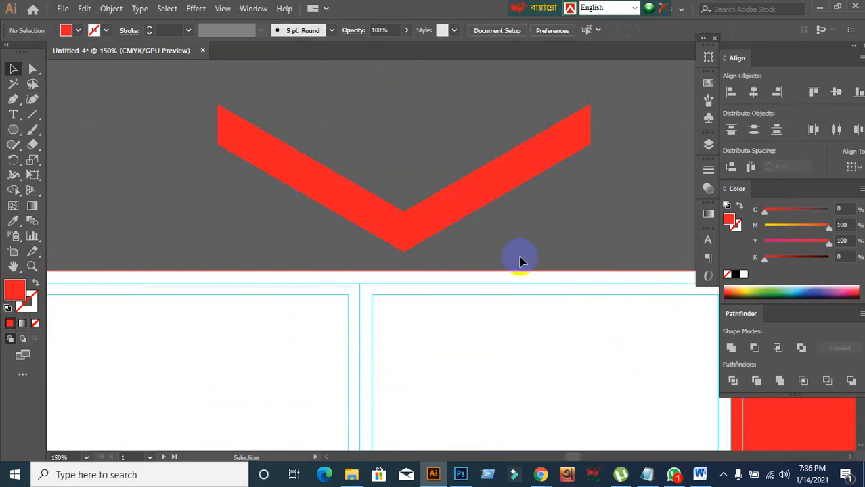
# - Delete the narrow pieces at the chevron's tip and the middle band of its right arm
pyautogui.click(402, 250)
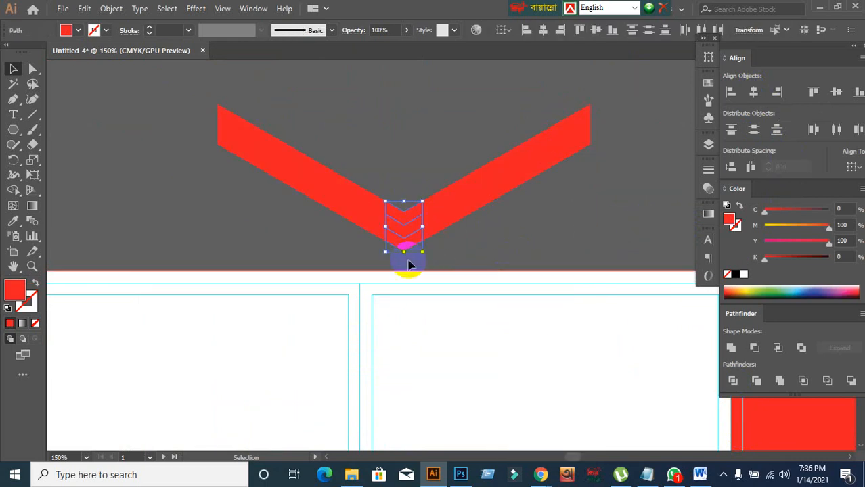
pyautogui.press('Delete')
pyautogui.click(449, 209)
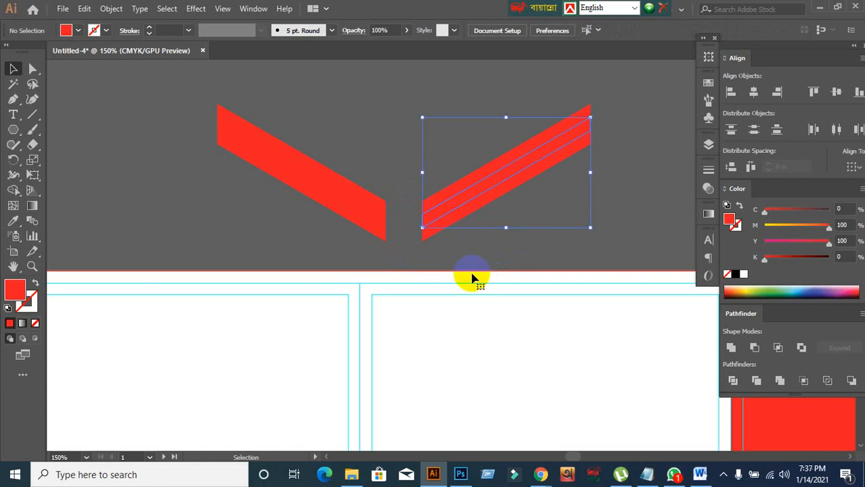
pyautogui.press('Delete')
pyautogui.keyDown('alt'); pyautogui.scroll(-4, 473, 277); pyautogui.keyUp('alt')
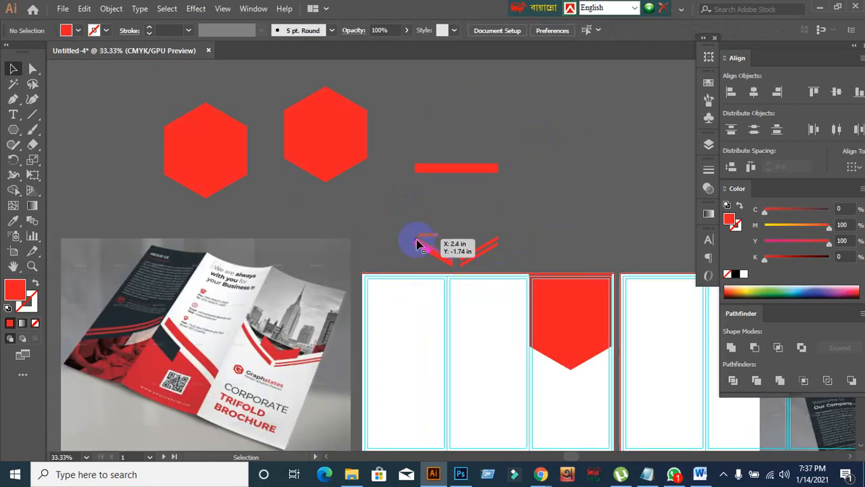
# - Unite the three bands of the chevron's left arm into one solid shape and expand it
pyautogui.moveTo(501, 269); pyautogui.dragTo(528, 266)
pyautogui.click(542, 256)
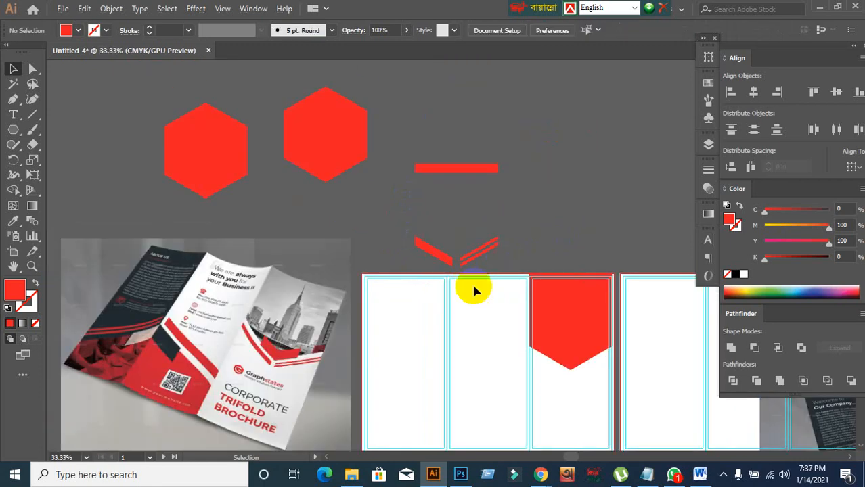
pyautogui.keyDown('alt'); pyautogui.scroll(2, 444, 300); pyautogui.keyUp('alt')
pyautogui.moveTo(443, 183); pyautogui.dragTo(380, 245)
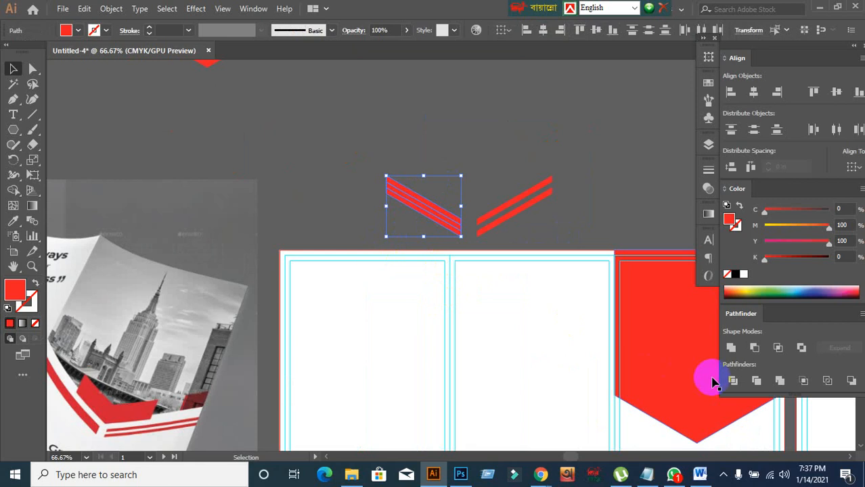
pyautogui.keyDown('alt'); pyautogui.click(731, 348); pyautogui.keyUp('alt')
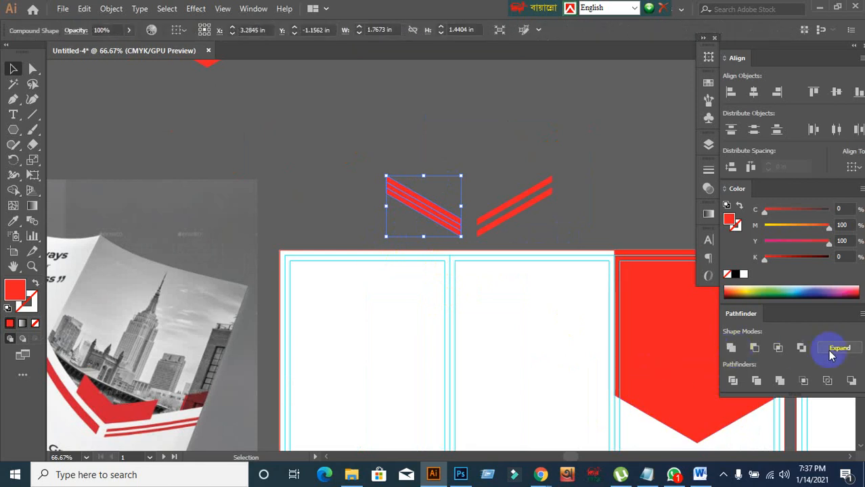
pyautogui.click(838, 348)
# - Group the solid left arm with the two right-arm stripes of the chevron and deselect
pyautogui.click(600, 178)
pyautogui.moveTo(344, 156); pyautogui.dragTo(581, 228)
pyautogui.hotkey('ctrl', 'g')
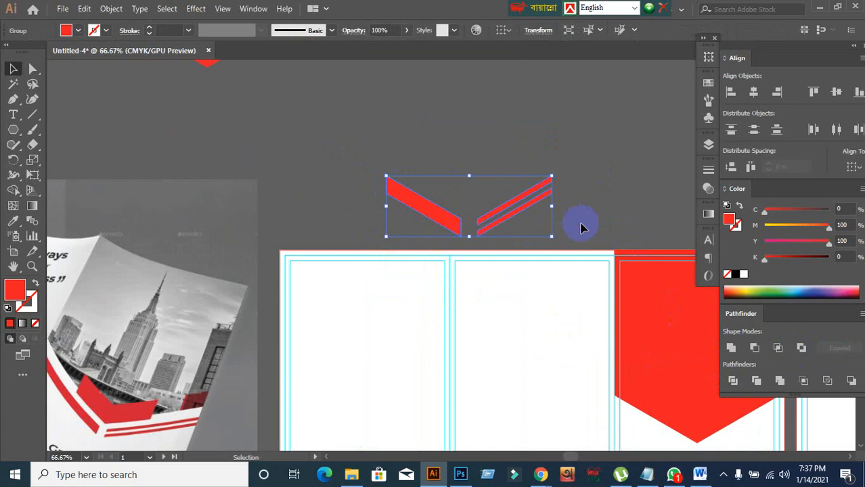
pyautogui.click(581, 228)
# - Move the chevron group onto the third panel, just beneath the pointed edge of the red cover shape
pyautogui.moveTo(453, 226); pyautogui.dragTo(515, 373)
pyautogui.scroll(-2, 547, 399)
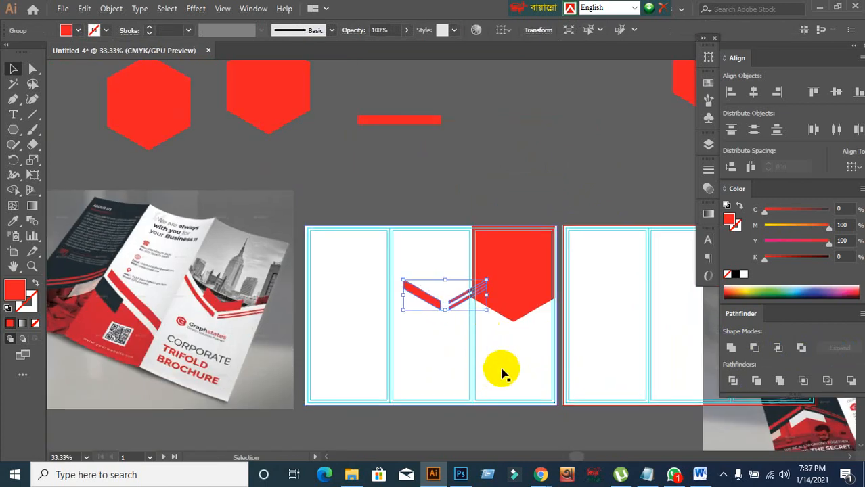
pyautogui.scroll(1, 498, 371)
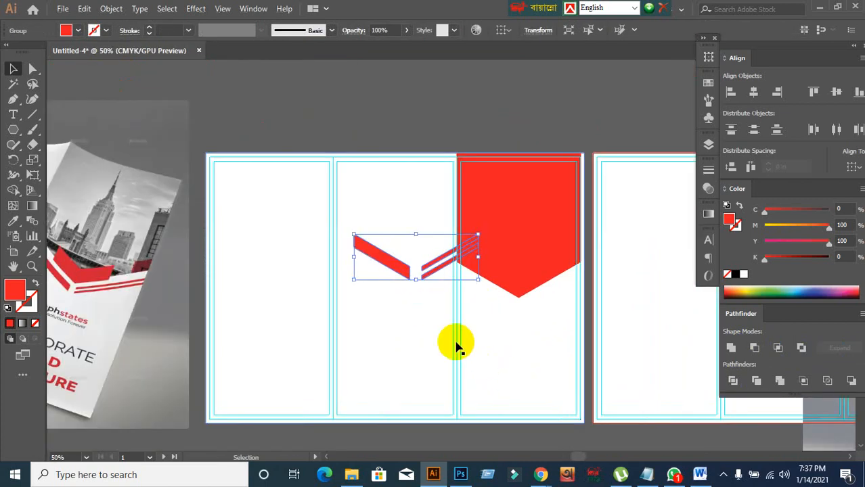
pyautogui.moveTo(404, 268); pyautogui.dragTo(505, 392)
pyautogui.scroll(2, 557, 339)
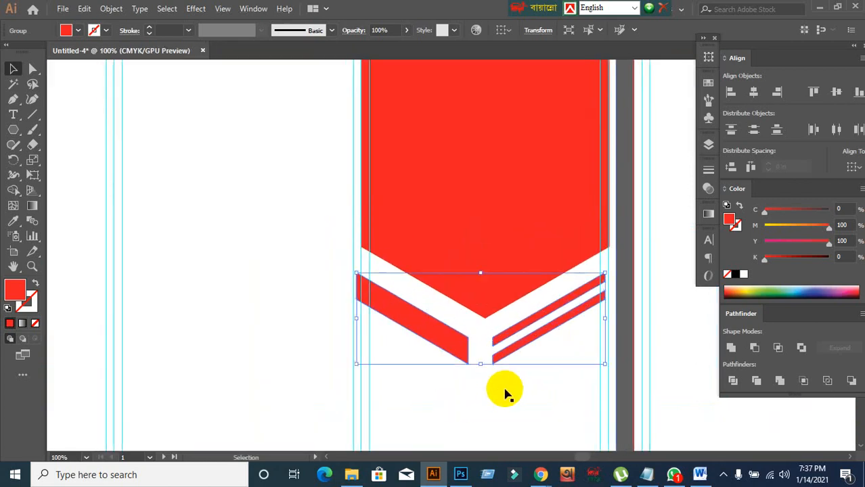
pyautogui.moveTo(441, 342)
pyautogui.mouseDown()
pyautogui.moveTo(457, 340)
pyautogui.moveTo(448, 338)
pyautogui.mouseUp()
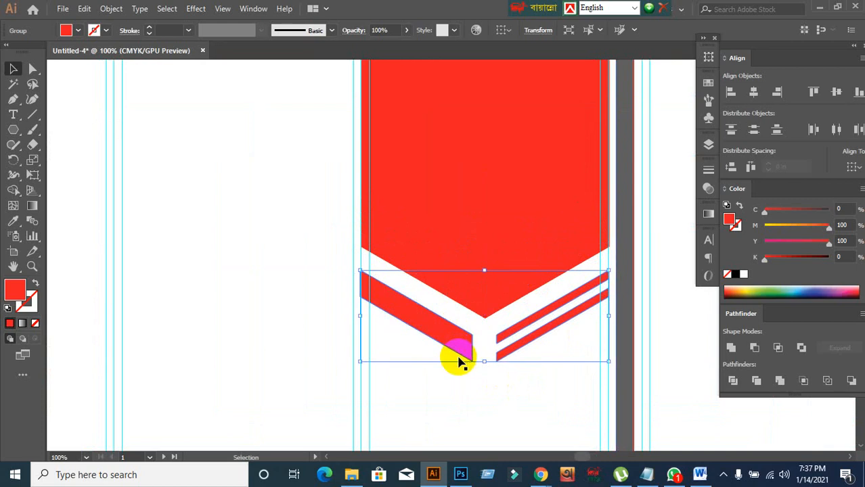
pyautogui.click(447, 382)
# - Center the chevron group horizontally on the red cover shape, using the cover shape as the key object
pyautogui.click(420, 226)
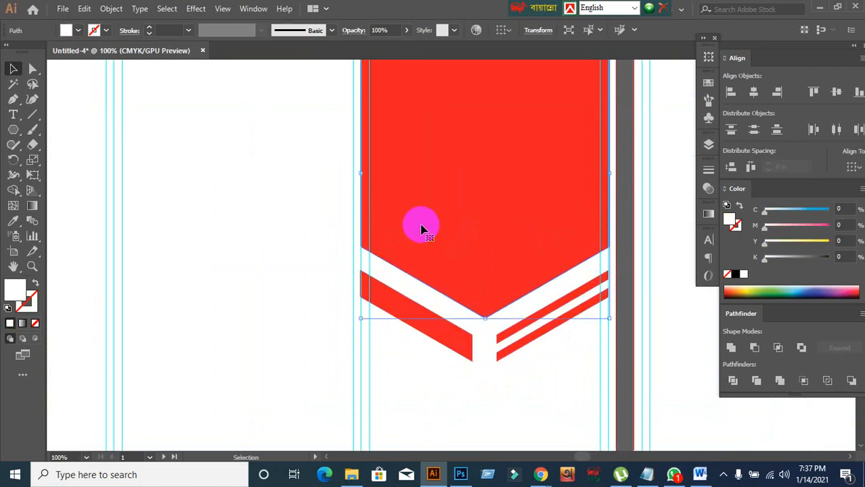
pyautogui.keyDown('shift'); pyautogui.click(448, 348); pyautogui.keyUp('shift')
pyautogui.click(468, 235)
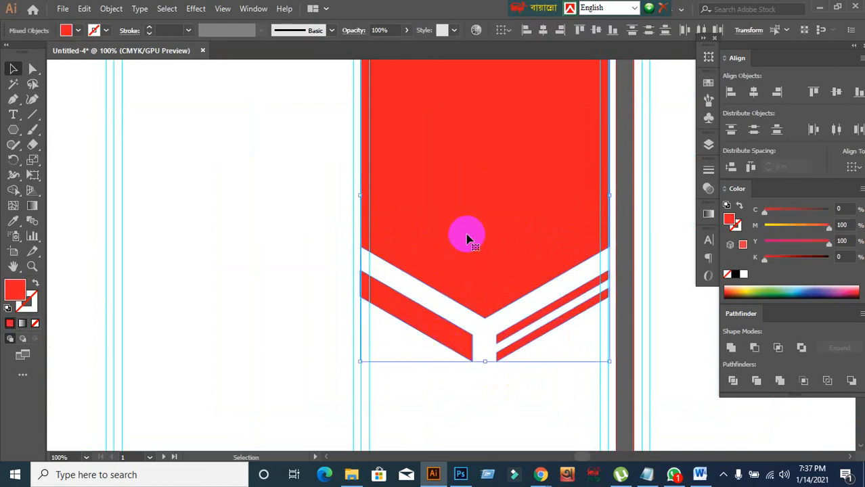
pyautogui.click(754, 91)
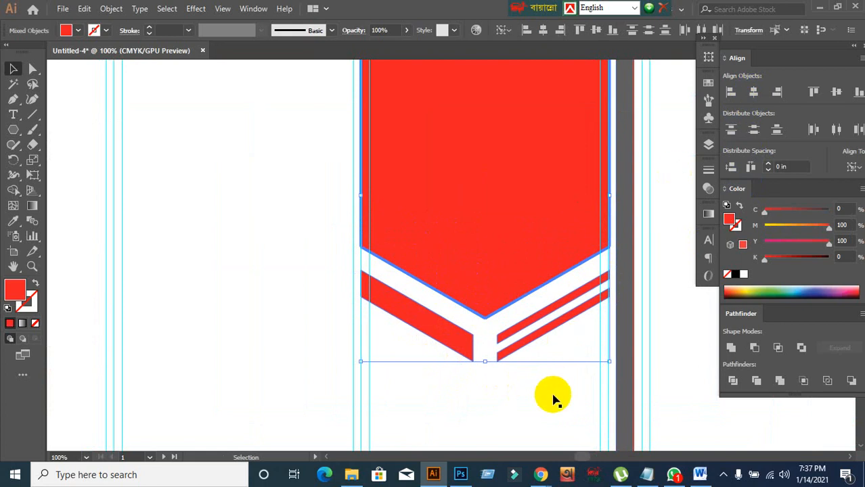
pyautogui.click(555, 398)
# - Nudge the chevron group slightly upward, closer to the red cover shape's pointed edge
pyautogui.click(461, 359)
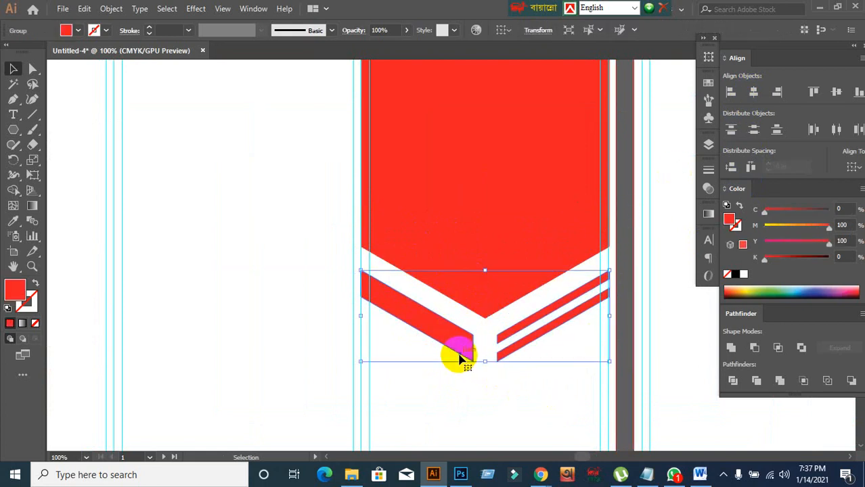
pyautogui.moveTo(460, 356); pyautogui.dragTo(458, 352)
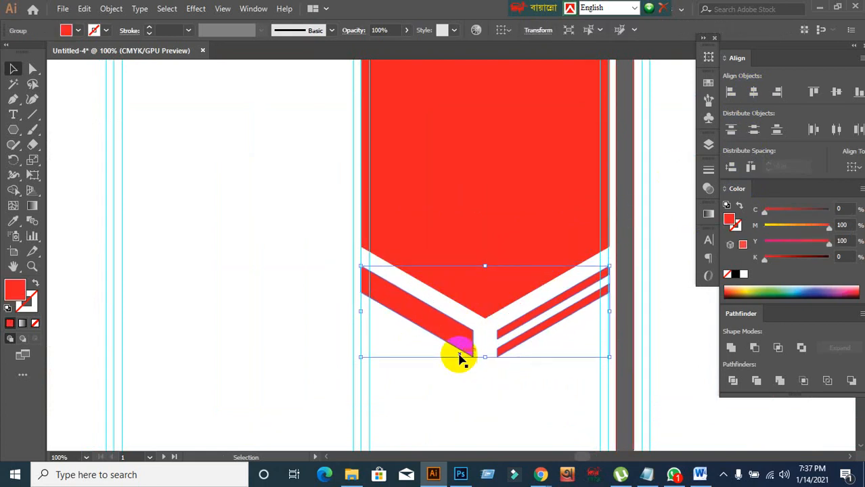
# - Select the white background rectangle of the first artboard and lock it
pyautogui.click(467, 395)
pyautogui.scroll(-2, 467, 396)
pyautogui.scroll(-1, 466, 391)
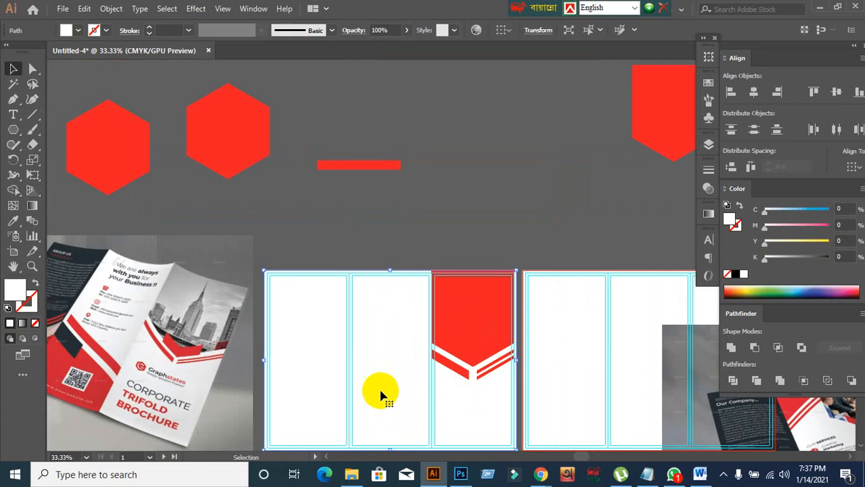
pyautogui.moveTo(352, 392); pyautogui.dragTo(423, 349)
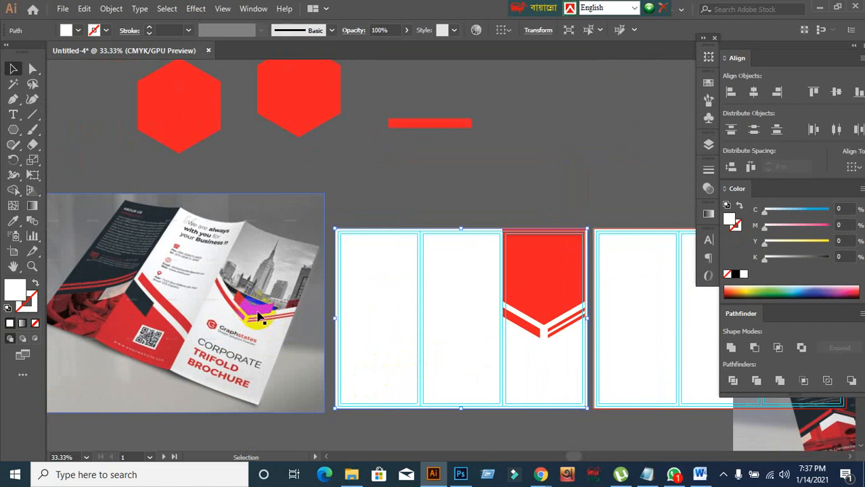
pyautogui.click(419, 189)
pyautogui.click(392, 270)
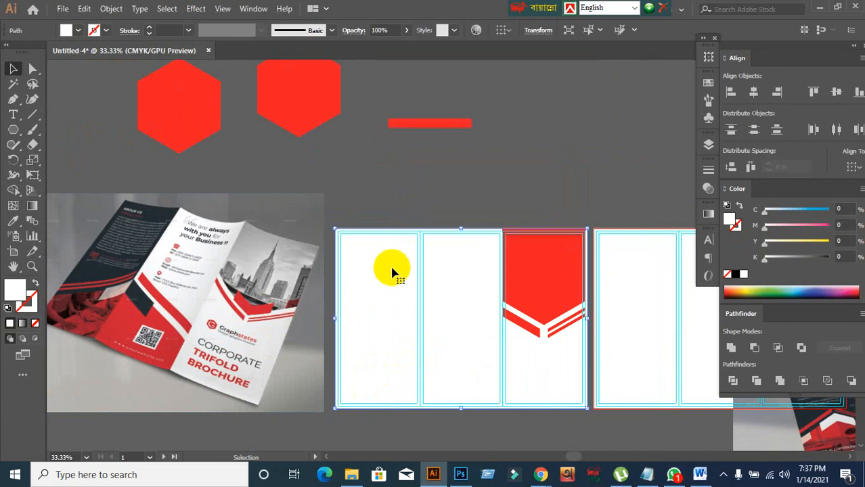
pyautogui.hotkey('ctrl', '2')
pyautogui.scroll(-2, 412, 298)
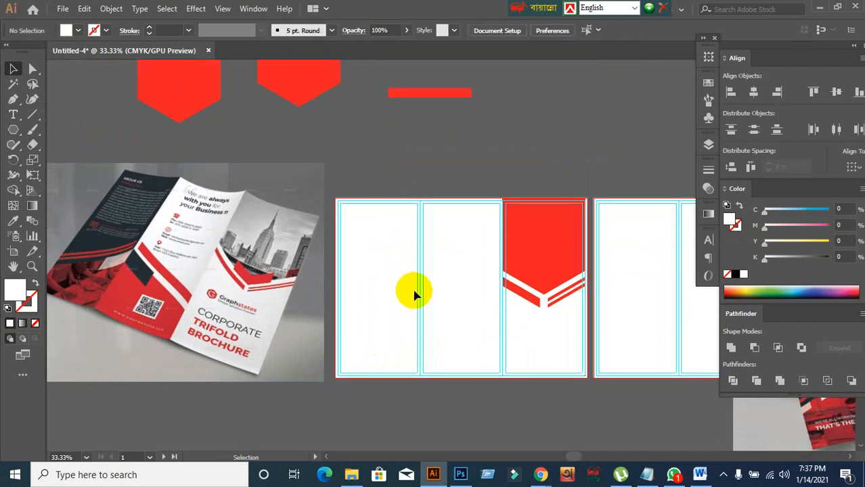
# - Duplicate the red cover shape into the space above the artboard and copy the thin red bar slightly higher
pyautogui.scroll(1, 414, 292)
pyautogui.click(556, 271)
pyautogui.moveTo(557, 271); pyautogui.dragTo(566, 147)
pyautogui.moveTo(484, 186); pyautogui.dragTo(429, 267)
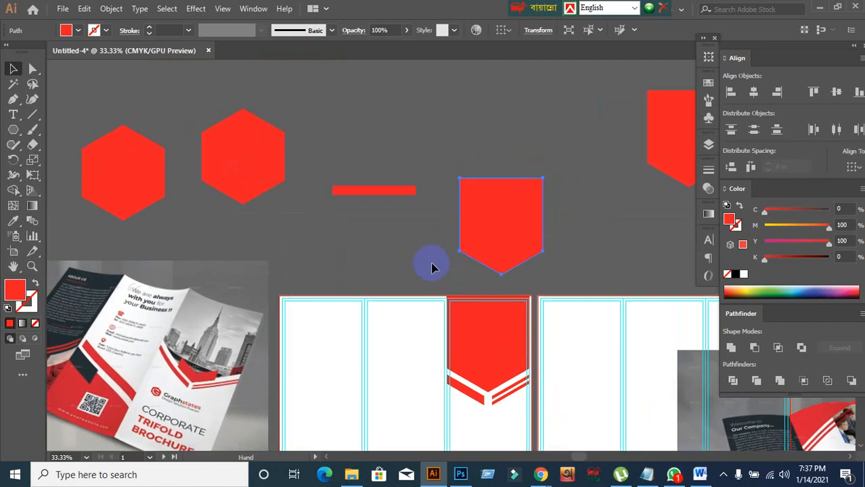
pyautogui.moveTo(384, 205); pyautogui.dragTo(377, 155)
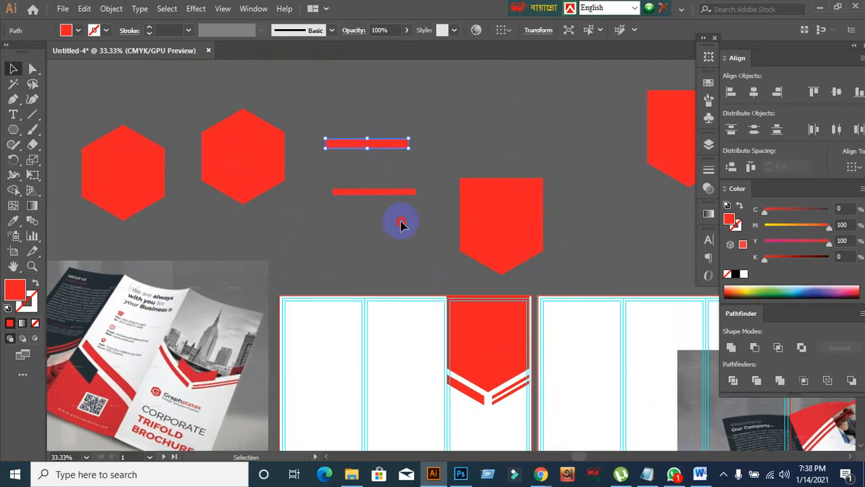
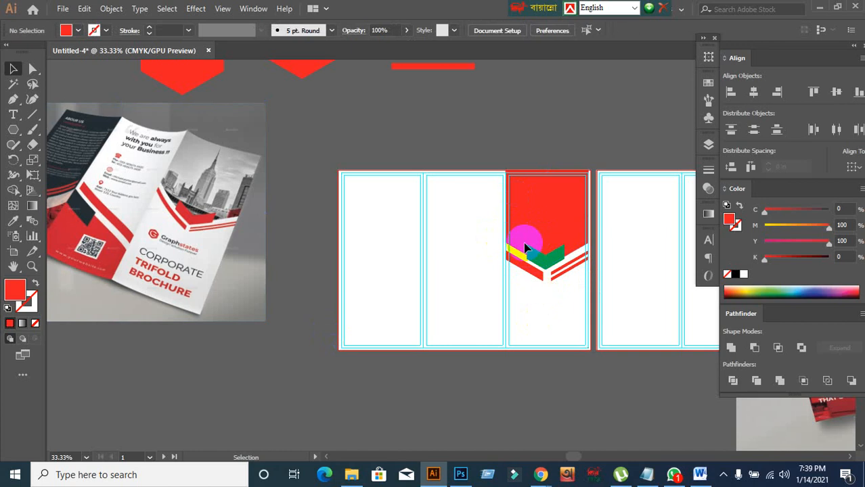
# - Duplicate the cover panel's red shape, green chevron and stripes across the first two panels and group the copy
pyautogui.moveTo(486, 134); pyautogui.dragTo(570, 301)
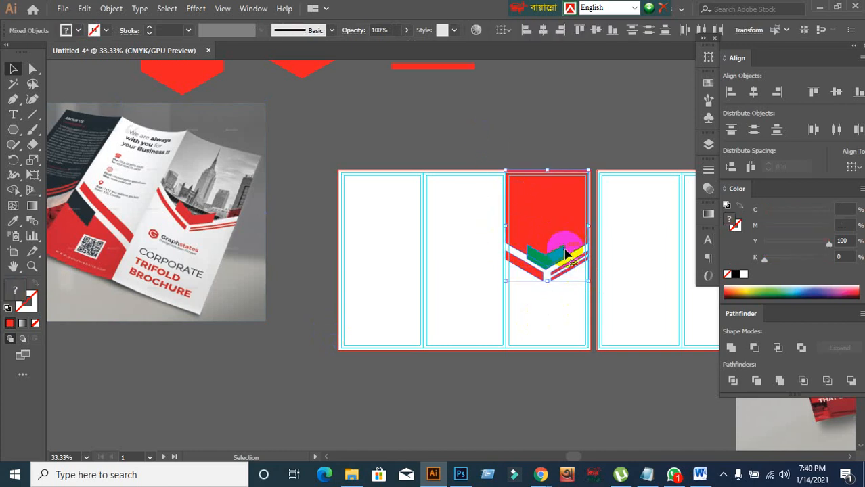
pyautogui.click(555, 322)
pyautogui.moveTo(477, 149); pyautogui.dragTo(562, 305)
pyautogui.moveTo(567, 229); pyautogui.dragTo(425, 258)
pyautogui.hotkey('ctrl', 'g')
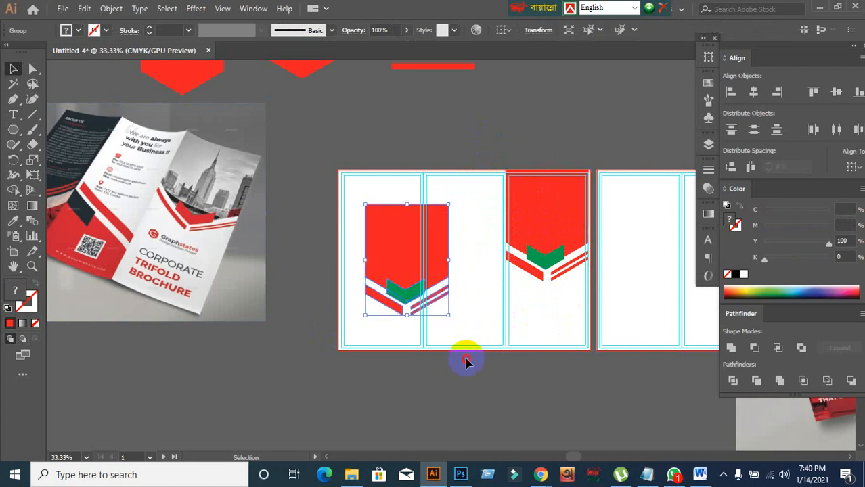
pyautogui.click(467, 362)
# - Rotate the copied group 180 degrees so its chevrons point upward
pyautogui.click(398, 255)
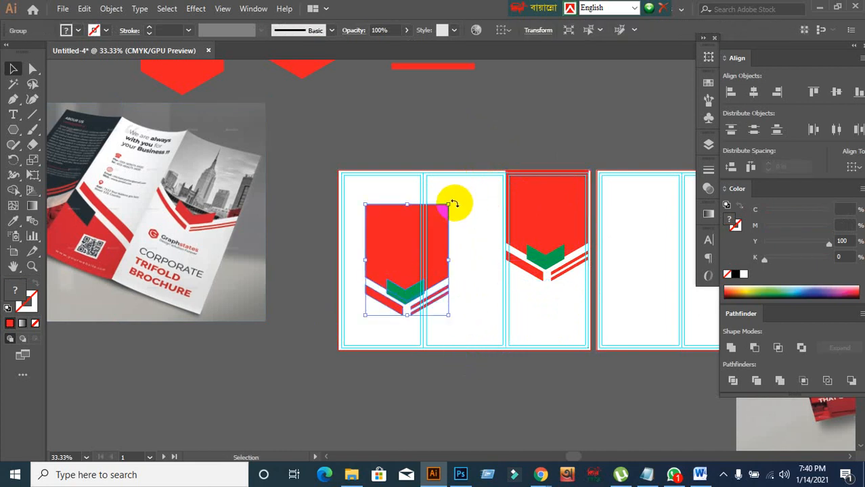
pyautogui.moveTo(453, 199); pyautogui.dragTo(365, 362)
pyautogui.click(366, 360)
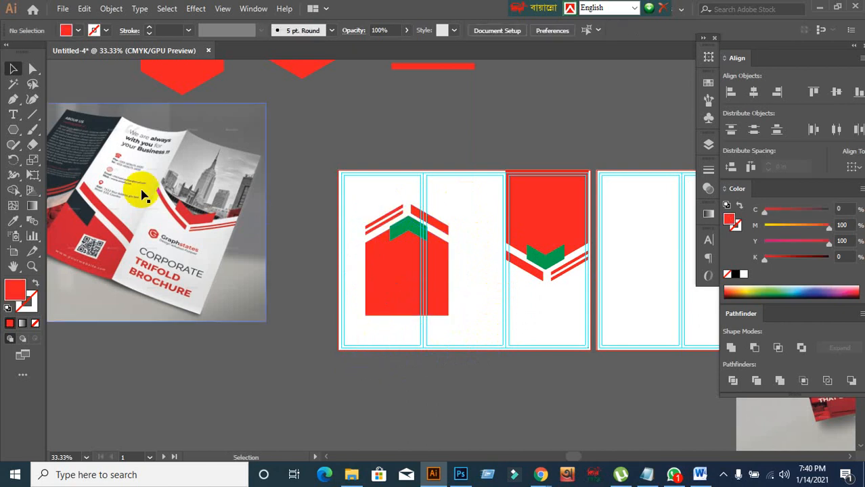
# - Move the rotated group down and center its tip on the fold guide between the first and second panels
pyautogui.moveTo(215, 268); pyautogui.dragTo(265, 270)
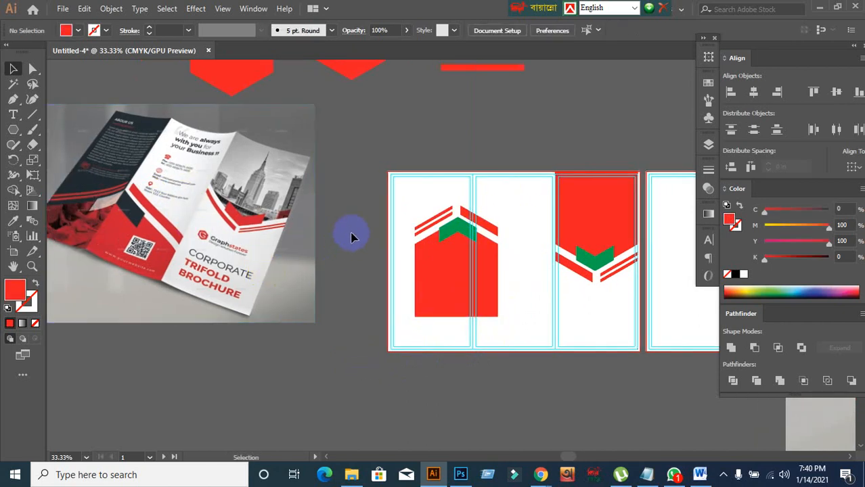
pyautogui.scroll(-2, 436, 318)
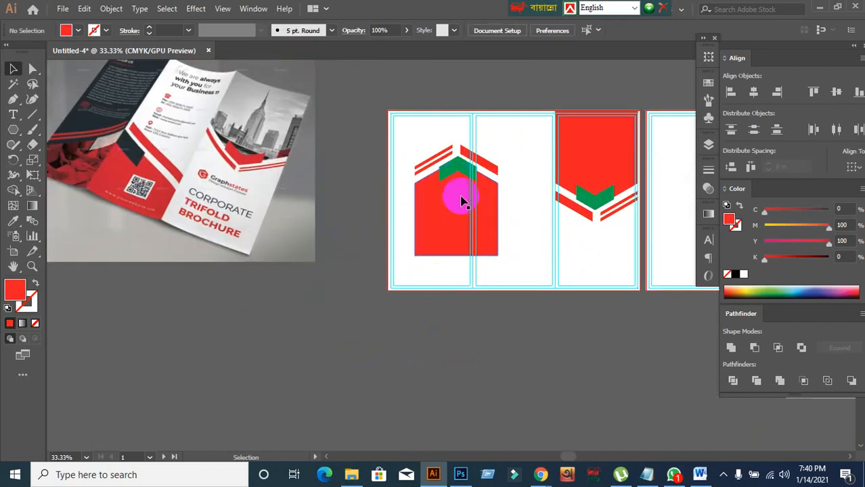
pyautogui.scroll(2, 469, 228)
pyautogui.moveTo(443, 166); pyautogui.dragTo(501, 251)
pyautogui.scroll(2, 506, 247)
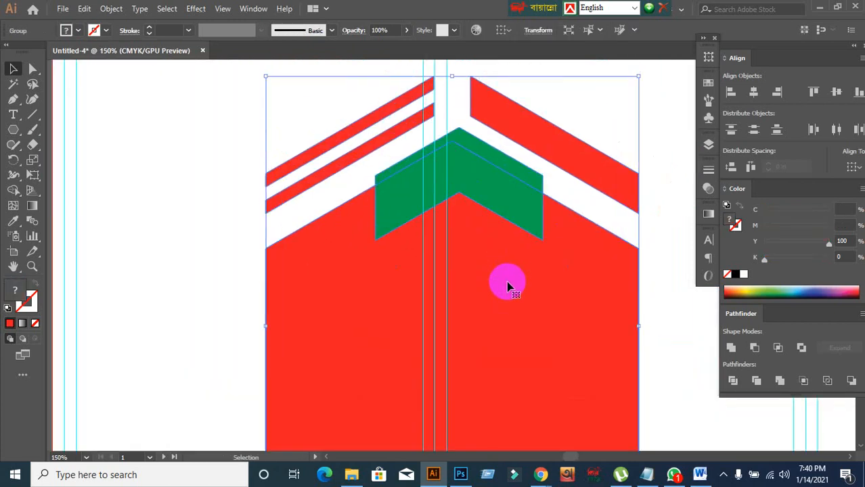
pyautogui.moveTo(508, 286); pyautogui.dragTo(489, 294)
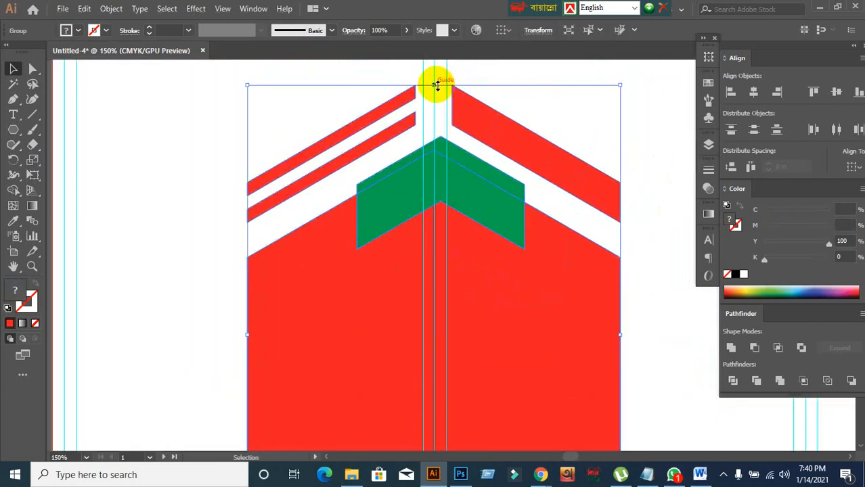
pyautogui.click(480, 132)
pyautogui.moveTo(480, 129); pyautogui.dragTo(482, 132)
pyautogui.scroll(-3, 477, 209)
pyautogui.scroll(-1, 476, 210)
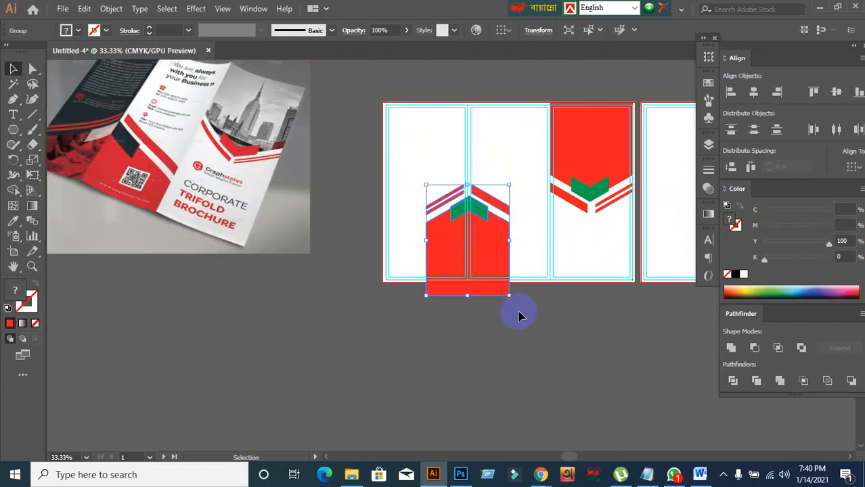
# - Scale the rotated group up from its center to span the first two panels and check its edge against the guide
pyautogui.moveTo(513, 297); pyautogui.dragTo(566, 351)
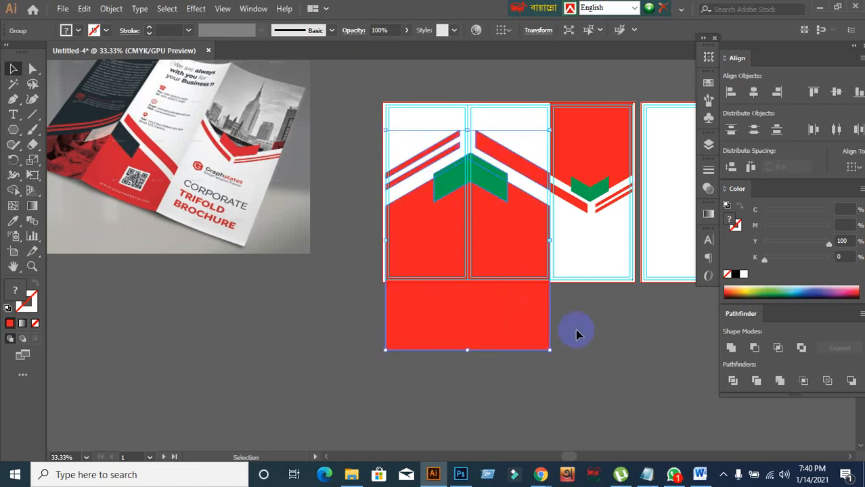
pyautogui.scroll(5, 554, 270)
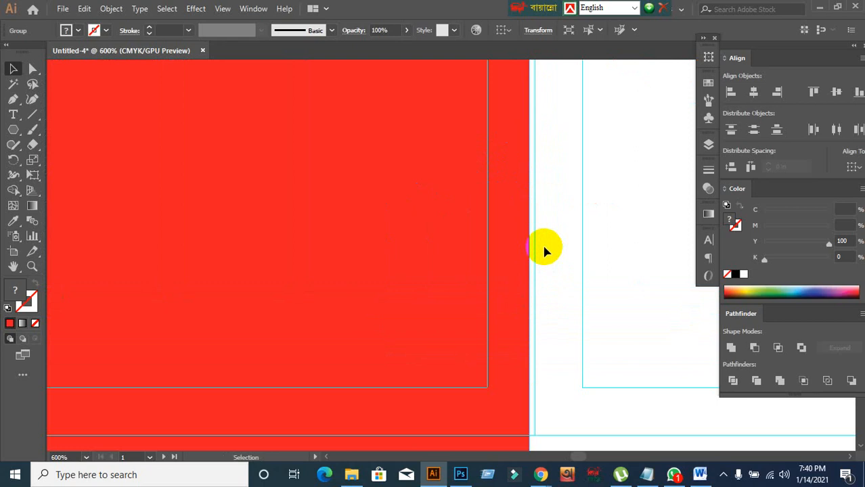
pyautogui.scroll(-7, 545, 251)
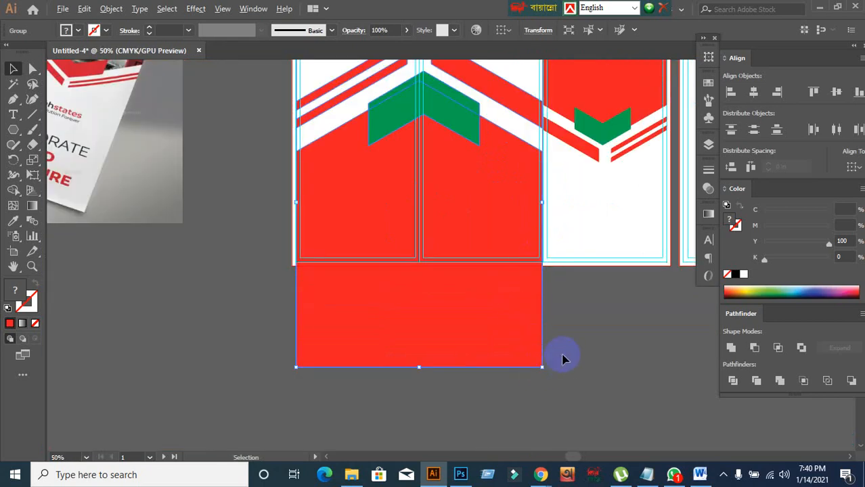
pyautogui.scroll(1, 562, 359)
pyautogui.scroll(4, 547, 400)
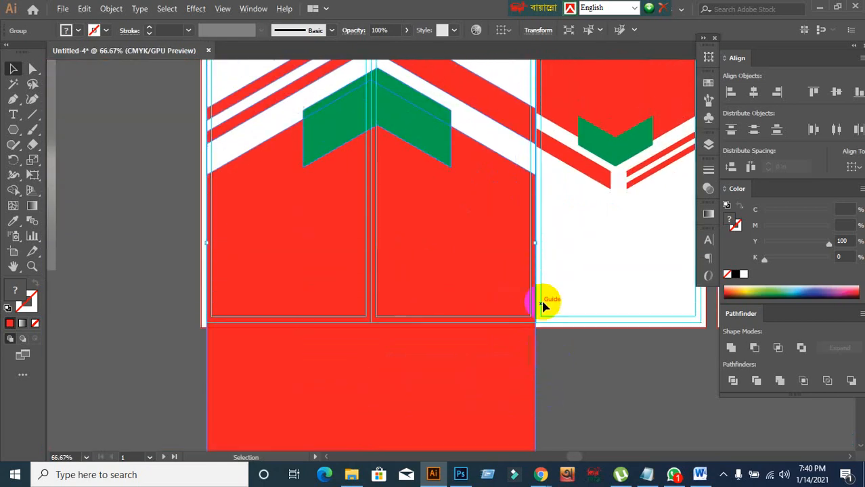
pyautogui.scroll(3, 542, 303)
pyautogui.scroll(4, 537, 247)
pyautogui.scroll(-3, 537, 247)
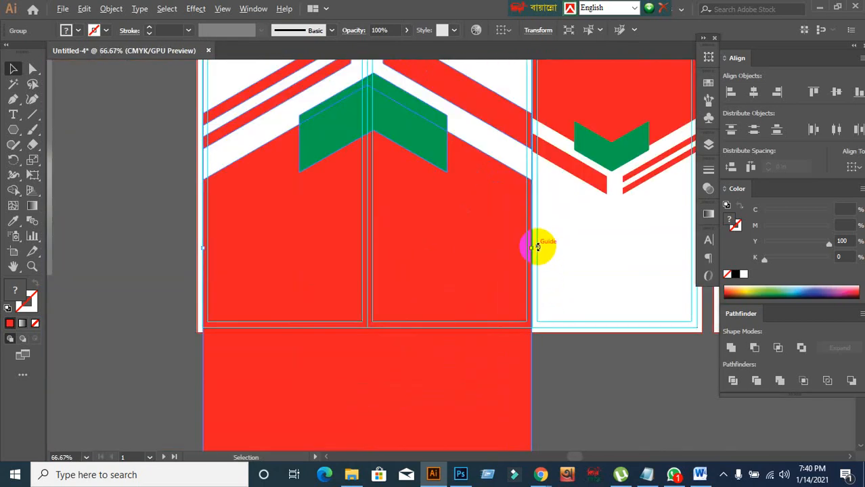
pyautogui.moveTo(547, 354); pyautogui.dragTo(494, 238)
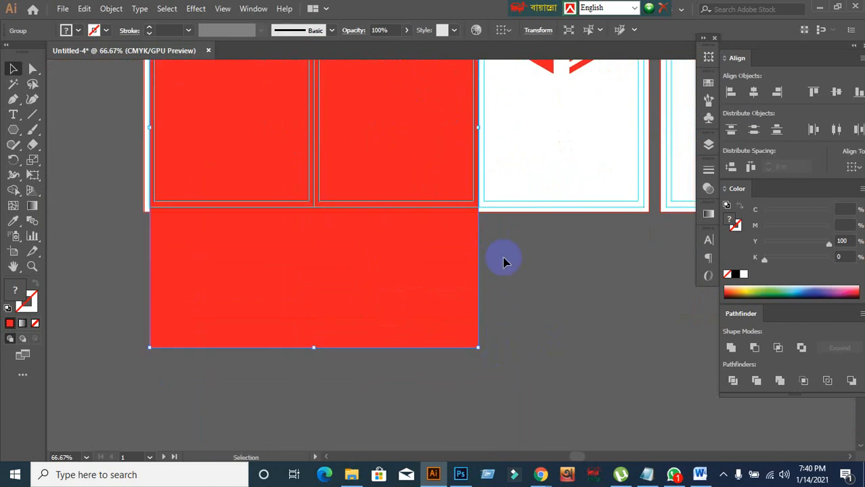
# - Move the enlarged chevron group down until its stripes, green chevron and red peak sit in the lower half of the first two panels
pyautogui.scroll(1, 503, 262)
pyautogui.moveTo(466, 392)
pyautogui.mouseDown()
pyautogui.moveTo(479, 404)
pyautogui.moveTo(467, 392)
pyautogui.mouseUp()
pyautogui.scroll(3, 485, 319)
pyautogui.click(521, 175)
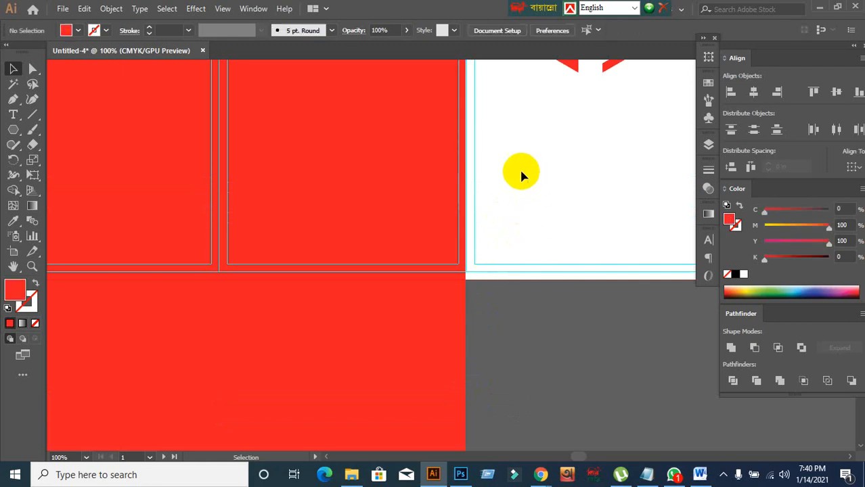
pyautogui.scroll(4, 509, 174)
pyautogui.scroll(-8, 618, 232)
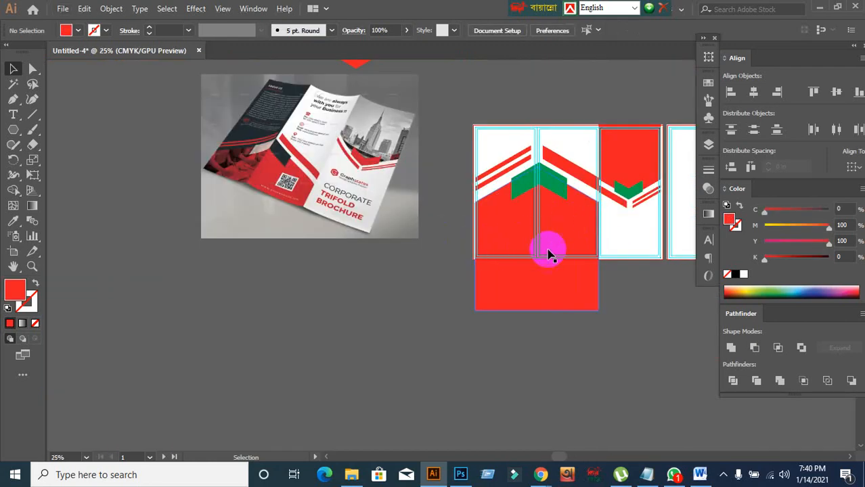
pyautogui.moveTo(564, 315); pyautogui.dragTo(568, 321)
pyautogui.hotkey('shift', 'Down')
pyautogui.hotkey('shift', 'Down')
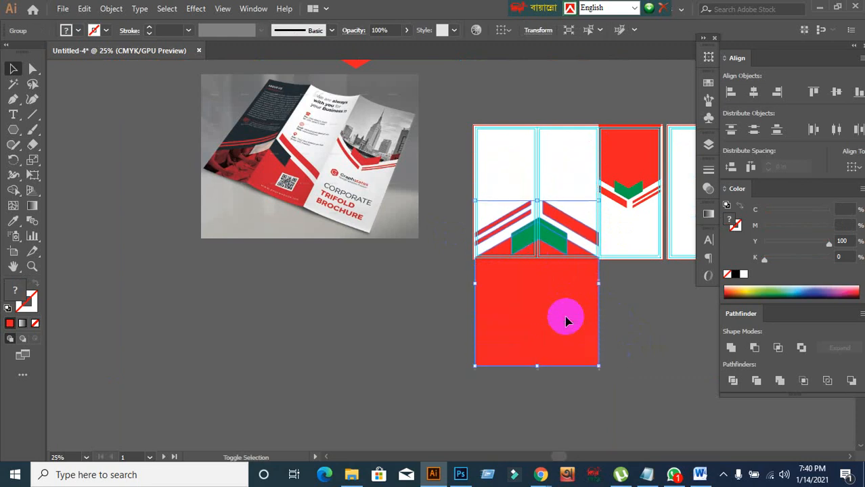
pyautogui.hotkey('shift', 'Up')
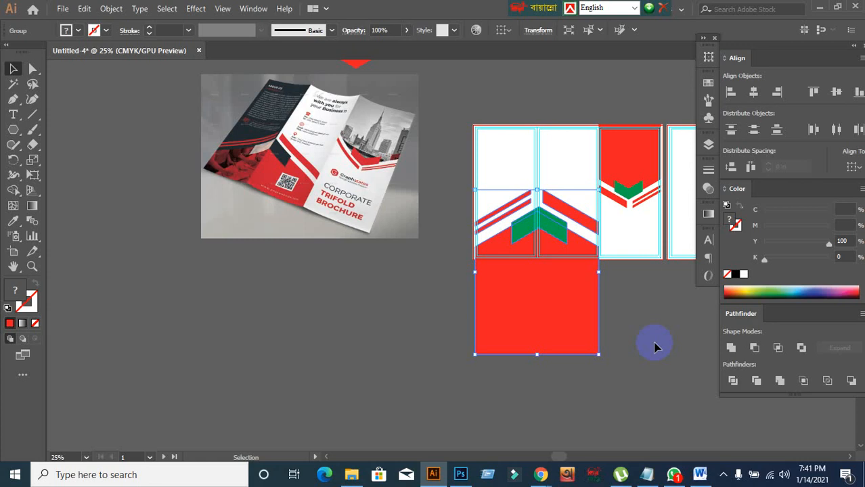
pyautogui.click(660, 316)
# - Bring the reference image closer to the artboards and align the group's right edge with the fold guide beside the cover panel
pyautogui.scroll(2, 581, 214)
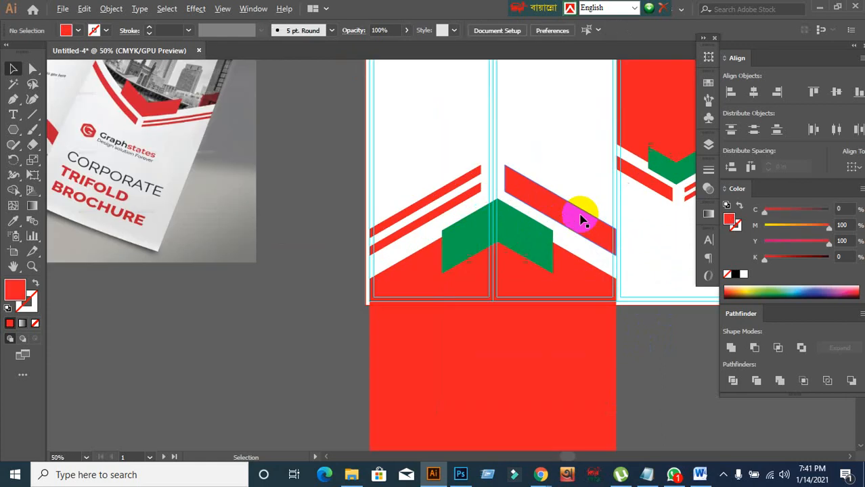
pyautogui.moveTo(248, 175); pyautogui.dragTo(299, 206)
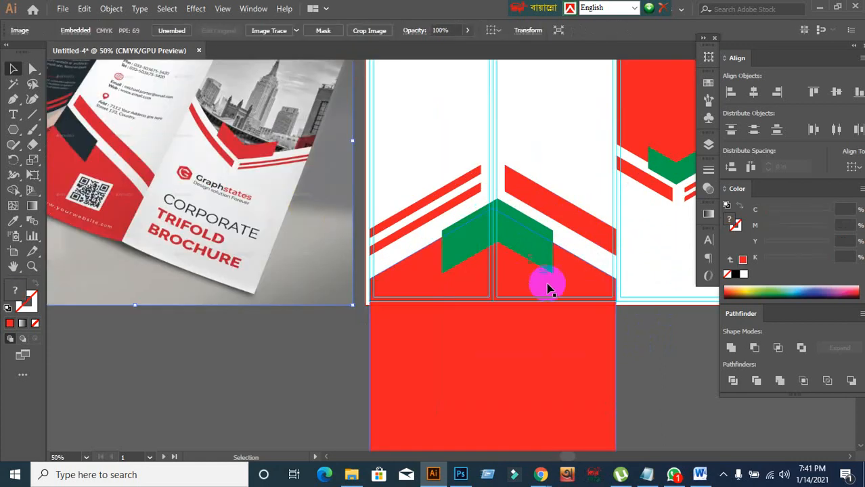
pyautogui.click(611, 354)
pyautogui.scroll(2, 652, 187)
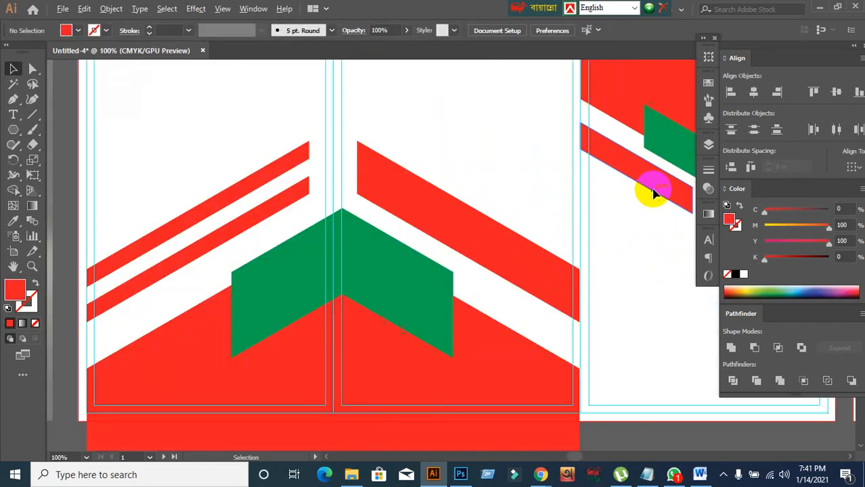
pyautogui.scroll(2, 603, 286)
pyautogui.scroll(1, 581, 287)
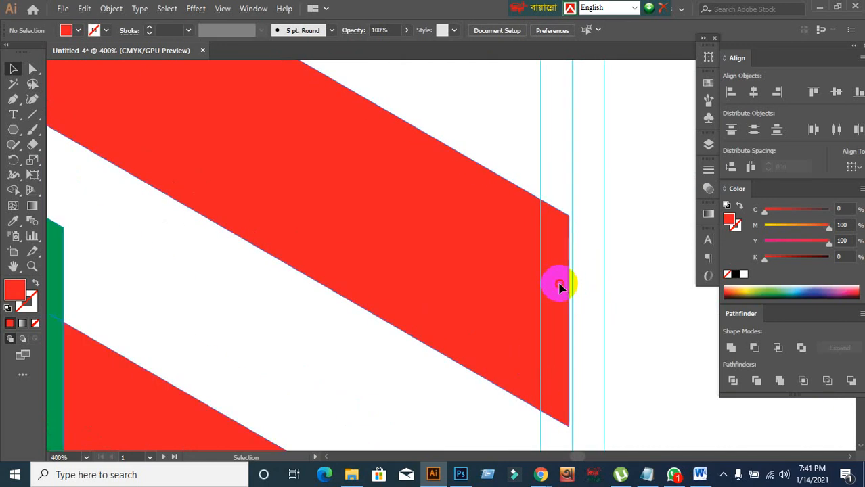
pyautogui.moveTo(559, 287); pyautogui.dragTo(565, 286)
pyautogui.rightClick(645, 247)
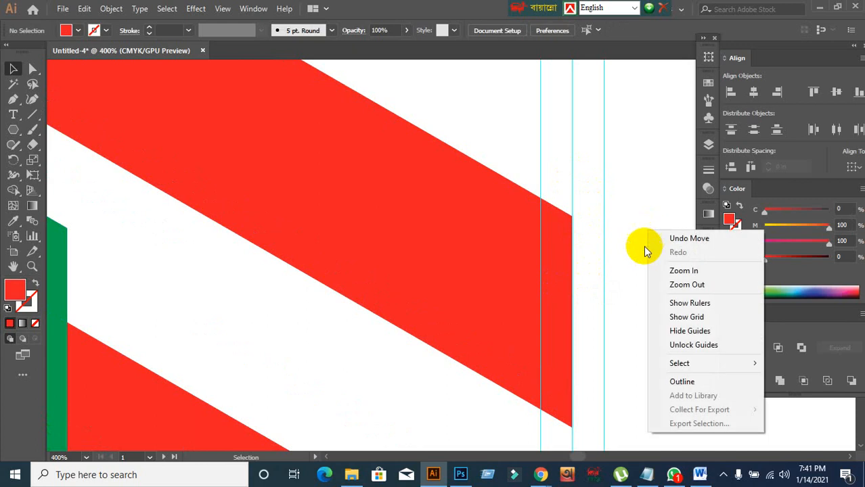
pyautogui.click(637, 261)
# - Stretch the group's left edge to meet the outer guide of the first panel
pyautogui.scroll(-5, 632, 256)
pyautogui.scroll(5, 501, 291)
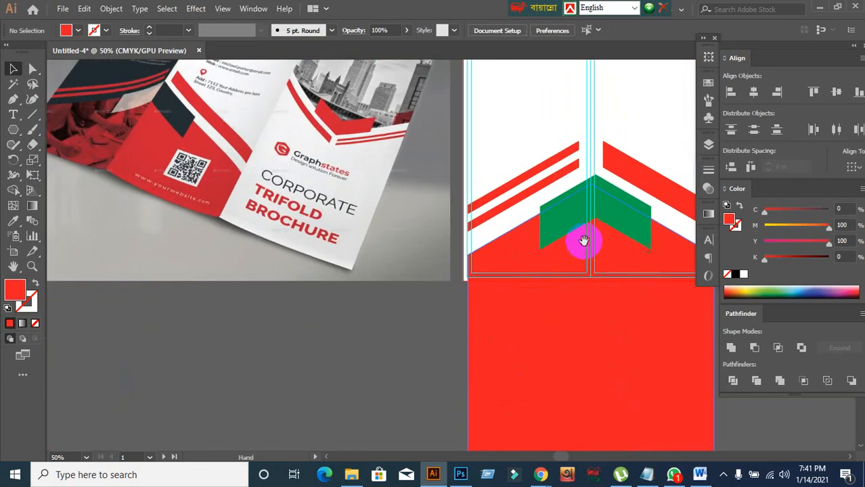
pyautogui.scroll(-2, 459, 223)
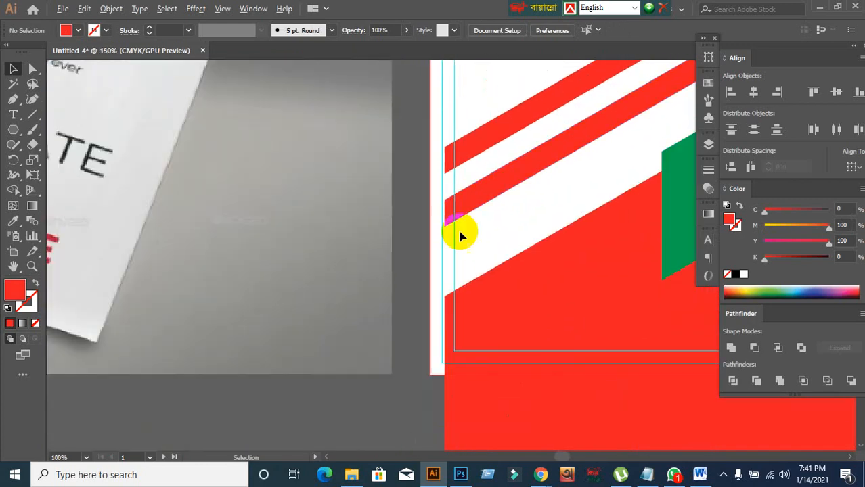
pyautogui.click(469, 195)
pyautogui.scroll(-1, 484, 217)
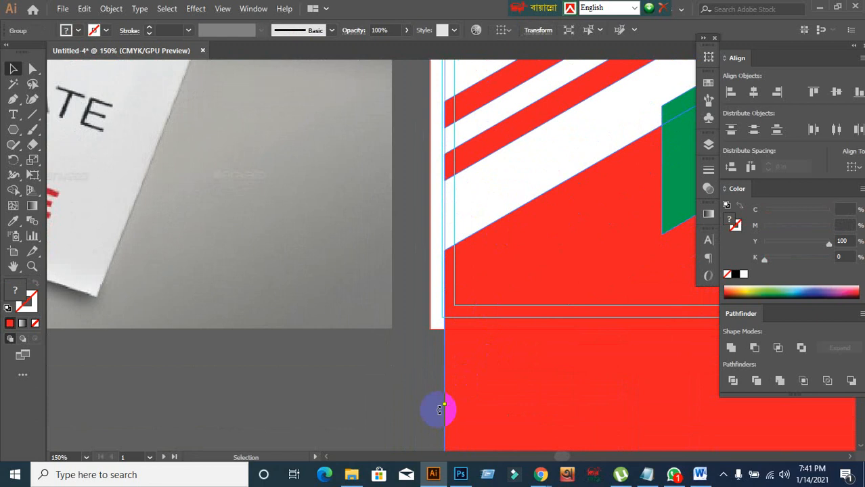
pyautogui.moveTo(447, 408); pyautogui.dragTo(442, 427)
pyautogui.scroll(-4, 397, 360)
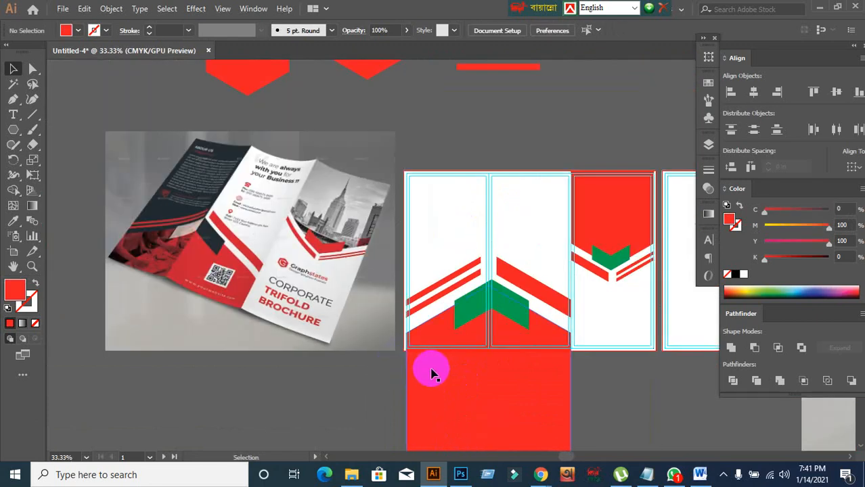
# - Group the cover panel's red shape, green chevron and stripes and move the group up beyond the artboard's upper edge
pyautogui.scroll(1, 365, 260)
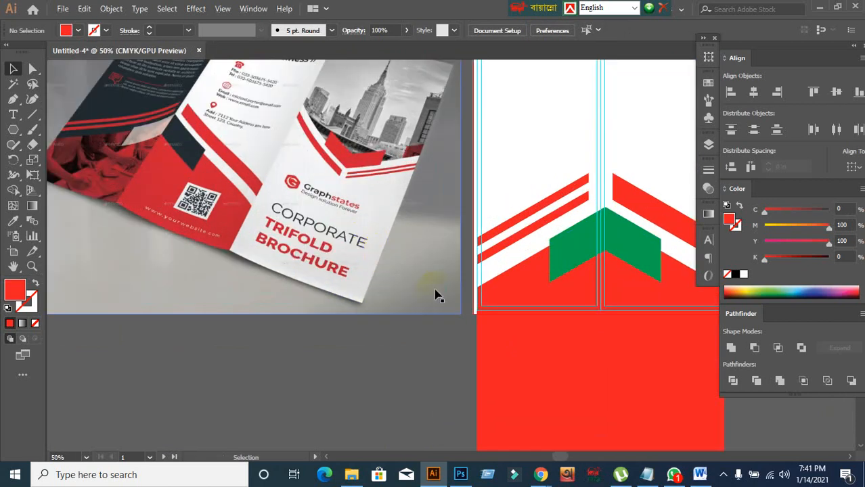
pyautogui.scroll(-1, 498, 309)
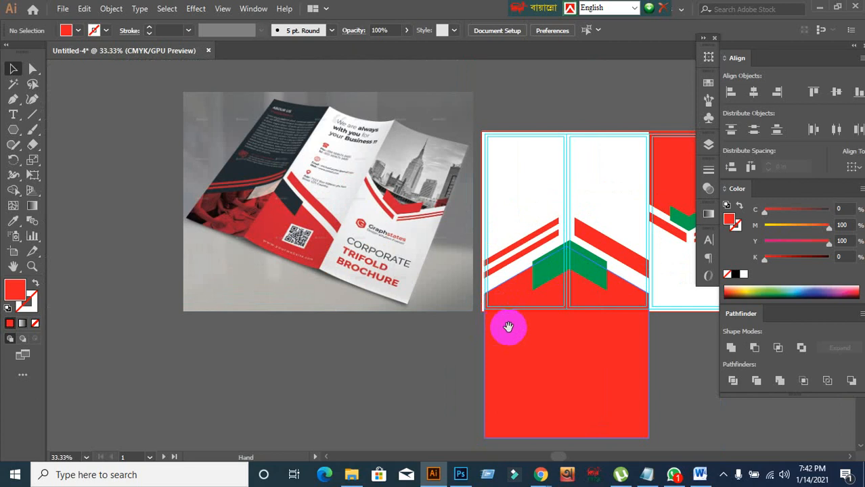
pyautogui.moveTo(505, 328); pyautogui.dragTo(383, 315)
pyautogui.click(576, 155)
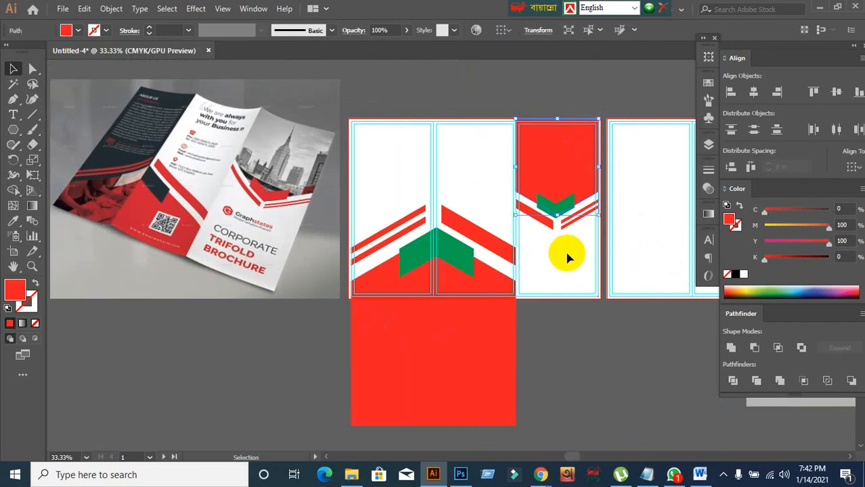
pyautogui.click(568, 255)
pyautogui.moveTo(531, 108); pyautogui.dragTo(576, 240)
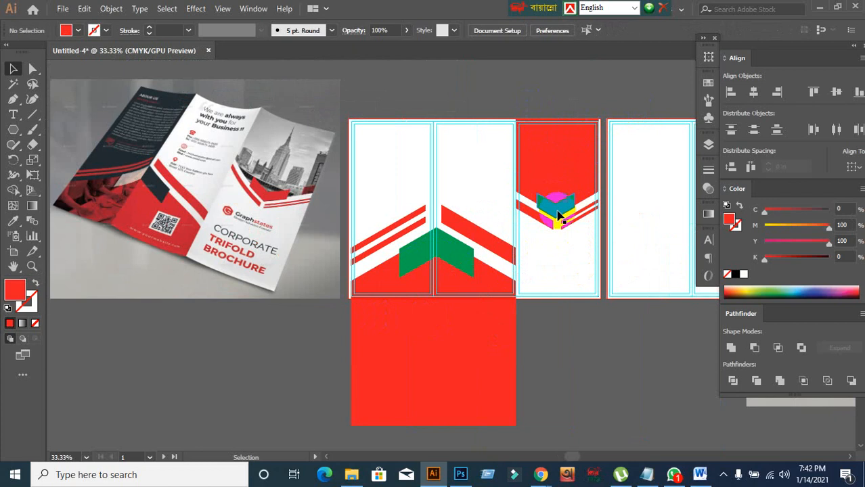
pyautogui.press('Delete')
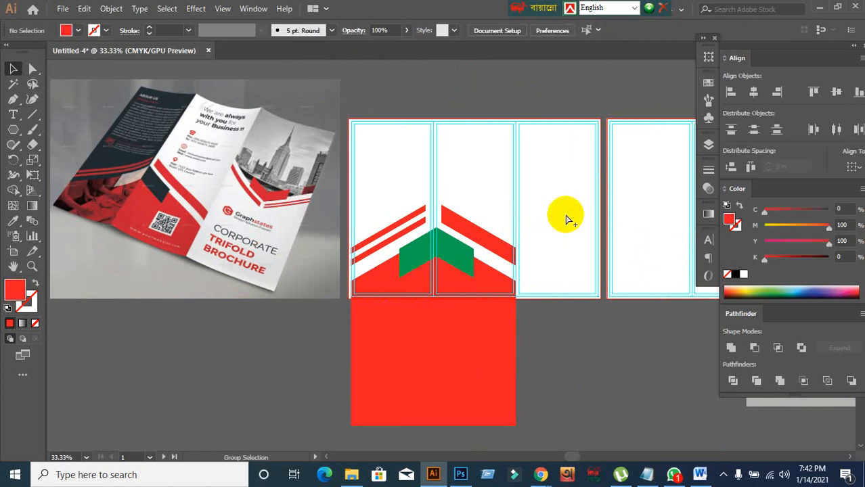
pyautogui.hotkey('ctrl', 'z')
pyautogui.moveTo(563, 217); pyautogui.dragTo(563, 226)
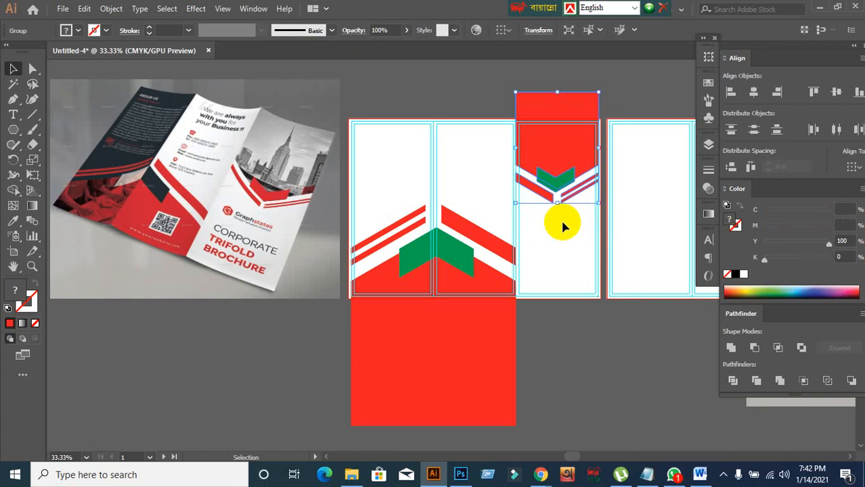
# - Nudge the cover panel's group slightly down, keeping its red shape overlapping the artboard's upper edge
pyautogui.press('Down')
pyautogui.press('Down')
pyautogui.press('Down')
pyautogui.press('Down')
pyautogui.press('Down')
pyautogui.press('Down')
pyautogui.press('Down')
pyautogui.press('Down')
pyautogui.press('Down')
pyautogui.press('Down')
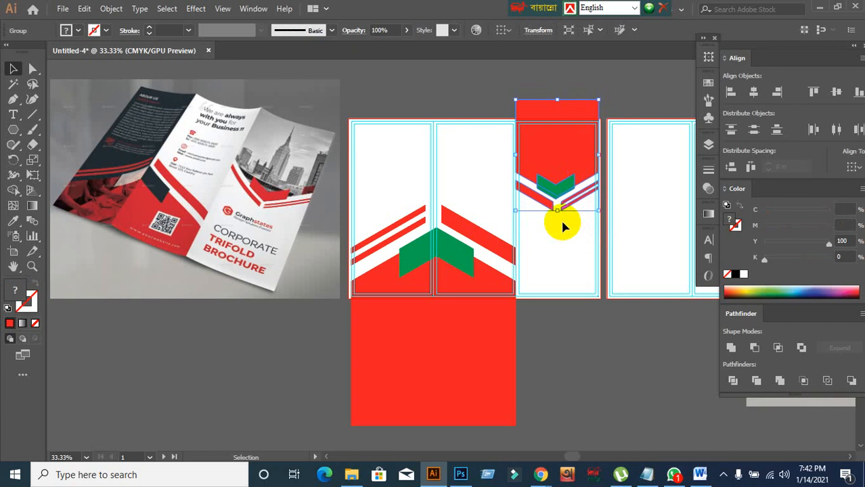
pyautogui.click(574, 268)
# - Nudge the large chevron group on the first two panels up so more of its red shape covers them
pyautogui.scroll(-1, 512, 248)
pyautogui.click(473, 316)
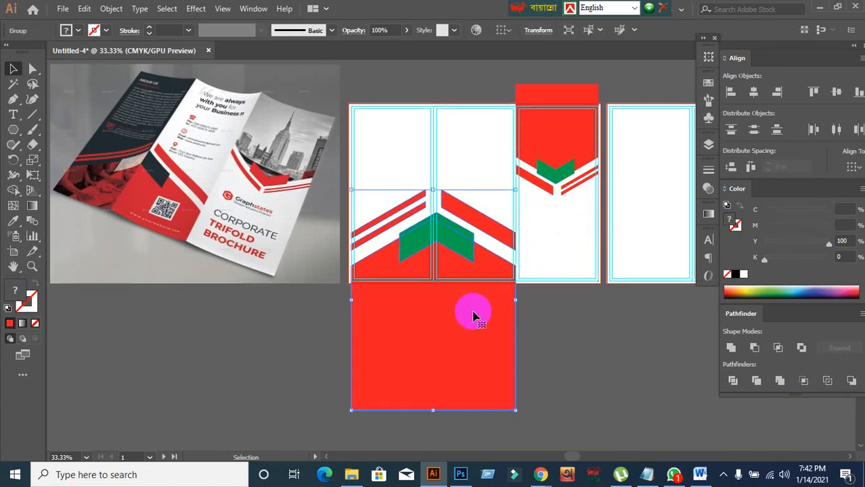
pyautogui.press('Up')
pyautogui.press('Up')
pyautogui.press('Up')
pyautogui.press('Up')
pyautogui.press('Up')
pyautogui.press('Up')
pyautogui.press('Up')
pyautogui.press('Up')
pyautogui.press('Up')
pyautogui.press('Up')
pyautogui.press('Up')
pyautogui.press('Up')
pyautogui.press('Up')
pyautogui.press('Up')
pyautogui.press('Up')
pyautogui.press('Up')
pyautogui.press('Up')
pyautogui.press('Up')
pyautogui.press('Up')
pyautogui.press('Up')
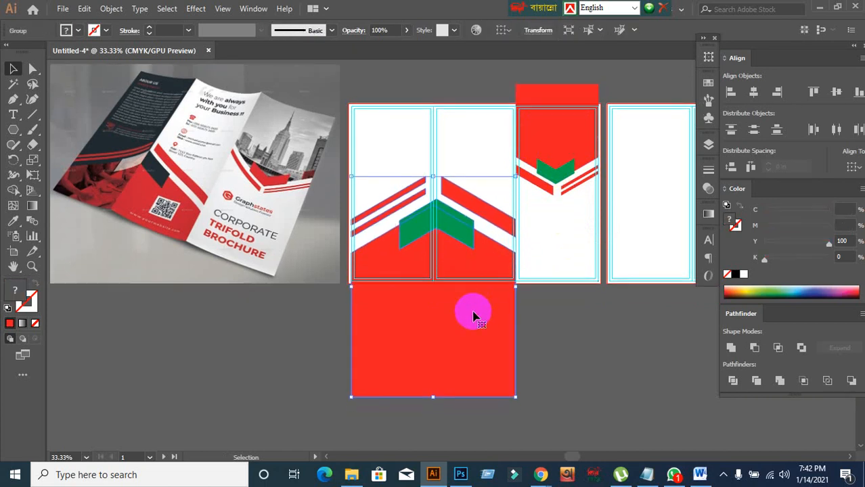
pyautogui.press('Down')
pyautogui.press('Down')
pyautogui.click(607, 312)
# - Ungroup the large red shape, green chevron and stripes on the first two panels
pyautogui.click(462, 311)
pyautogui.rightClick(462, 312)
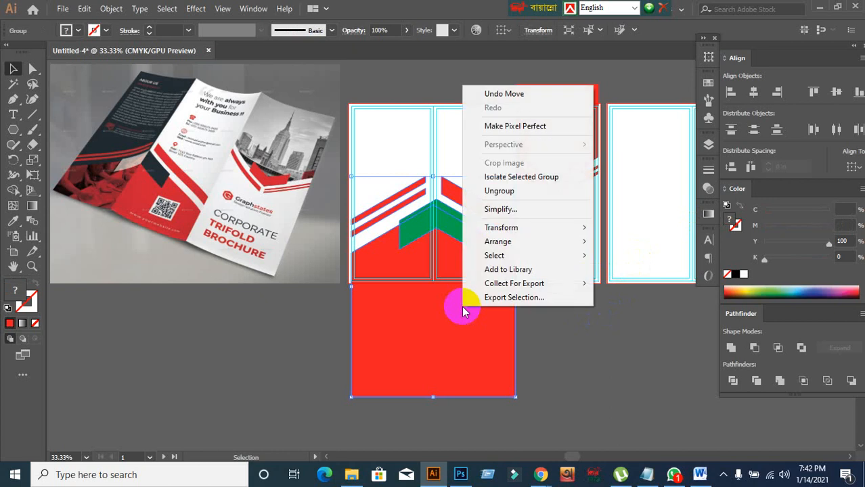
pyautogui.click(512, 194)
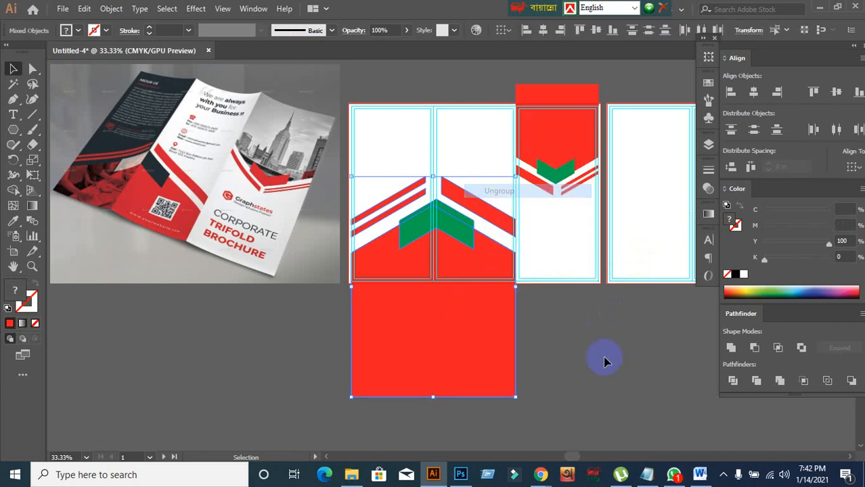
pyautogui.click(617, 403)
pyautogui.click(460, 367)
pyautogui.click(643, 411)
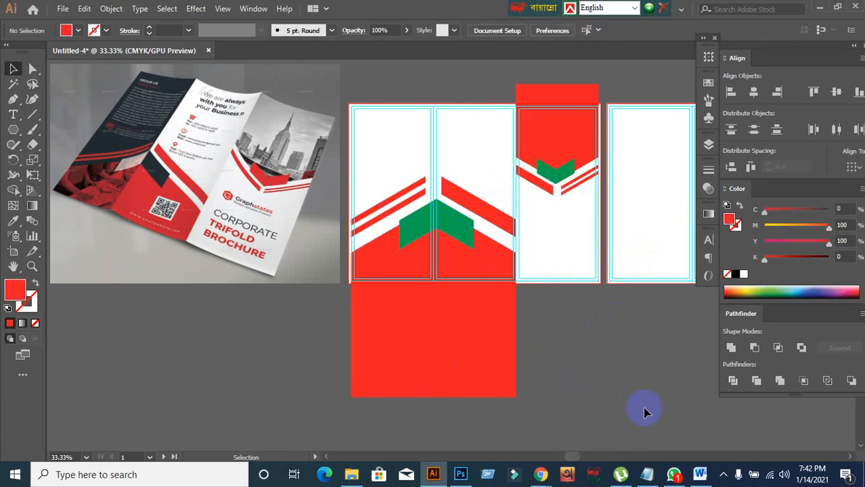
# - Trim off the red shape's overflow below the first artboard with Shape Builder, using the white background rectangle as the boundary
pyautogui.click(636, 403)
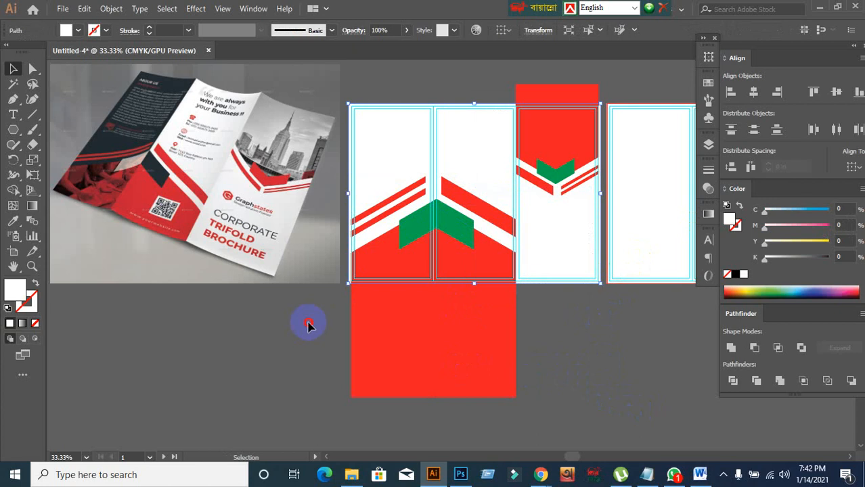
pyautogui.moveTo(274, 235); pyautogui.dragTo(219, 190)
pyautogui.click(415, 324)
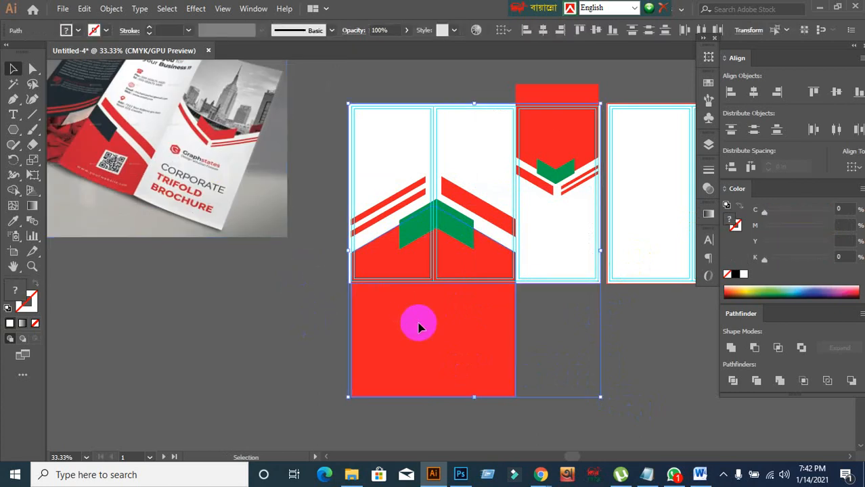
pyautogui.click(13, 191)
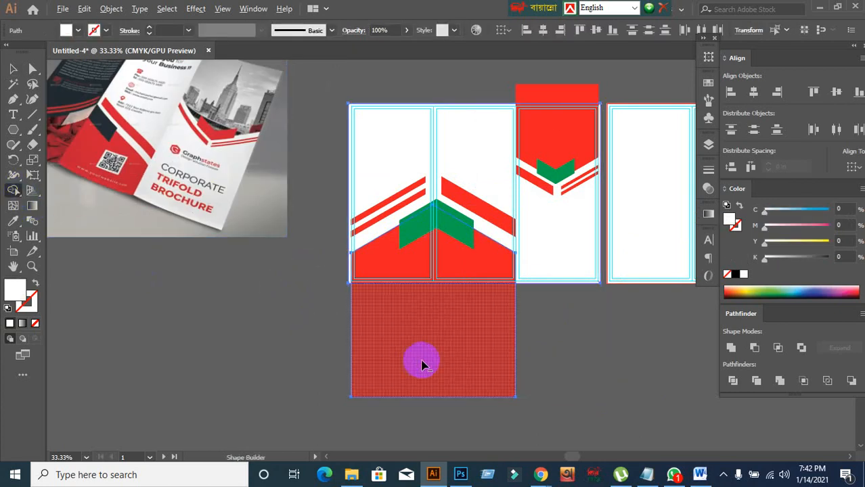
pyautogui.keyDown('alt'); pyautogui.click(416, 359); pyautogui.keyUp('alt')
pyautogui.click(13, 69)
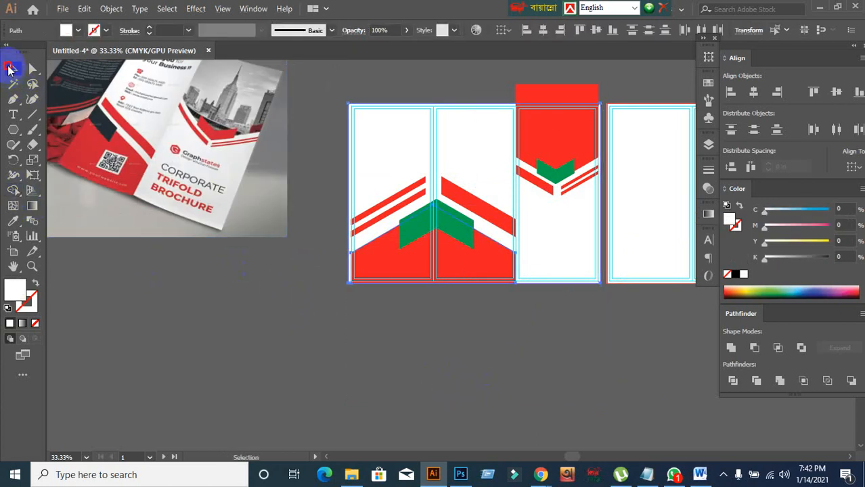
pyautogui.click(338, 332)
pyautogui.moveTo(155, 189); pyautogui.dragTo(155, 274)
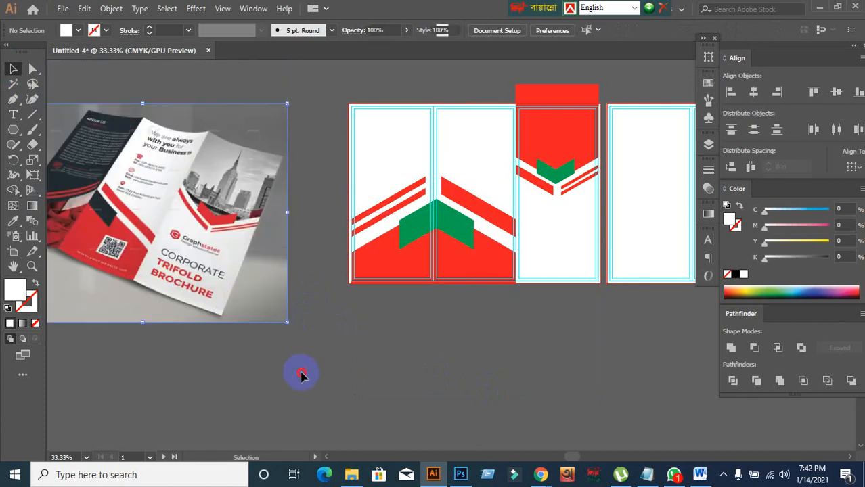
pyautogui.scroll(5, 455, 212)
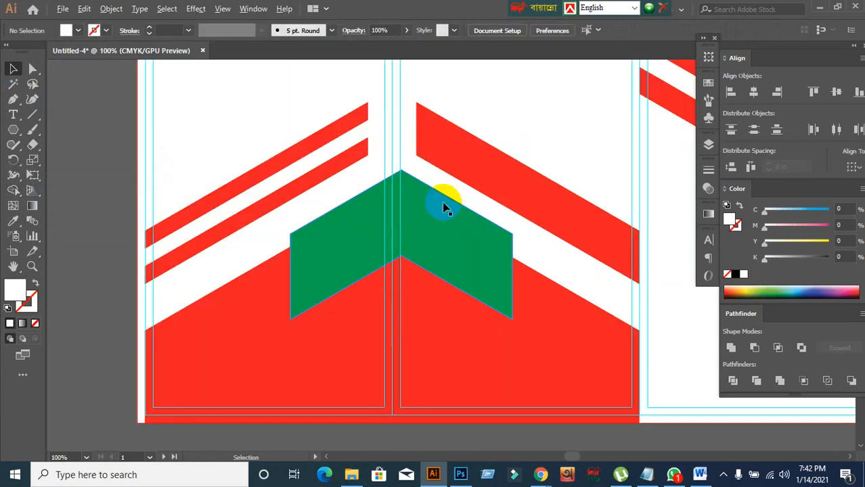
pyautogui.scroll(2, 406, 163)
pyautogui.scroll(-1, 410, 174)
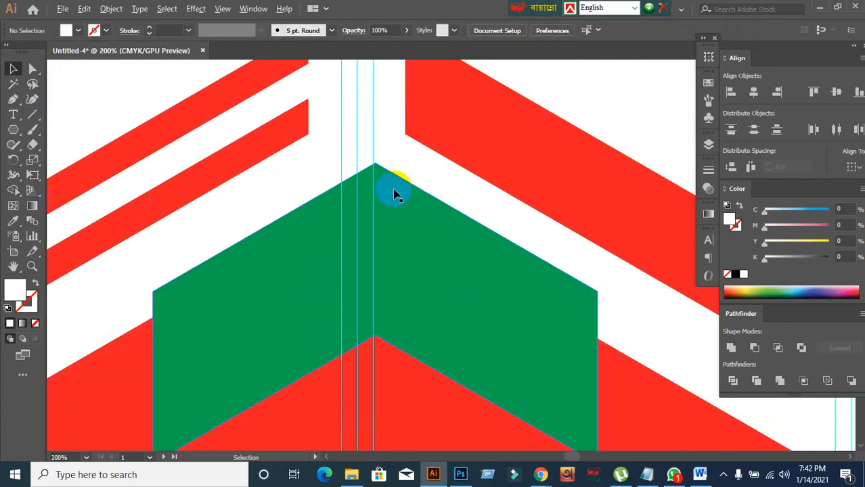
pyautogui.scroll(-2, 386, 196)
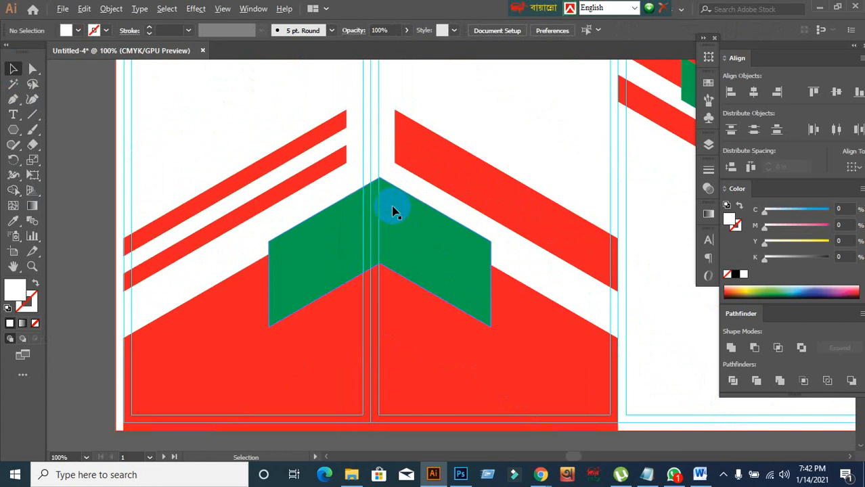
pyautogui.scroll(1, 395, 206)
pyautogui.scroll(-2, 396, 212)
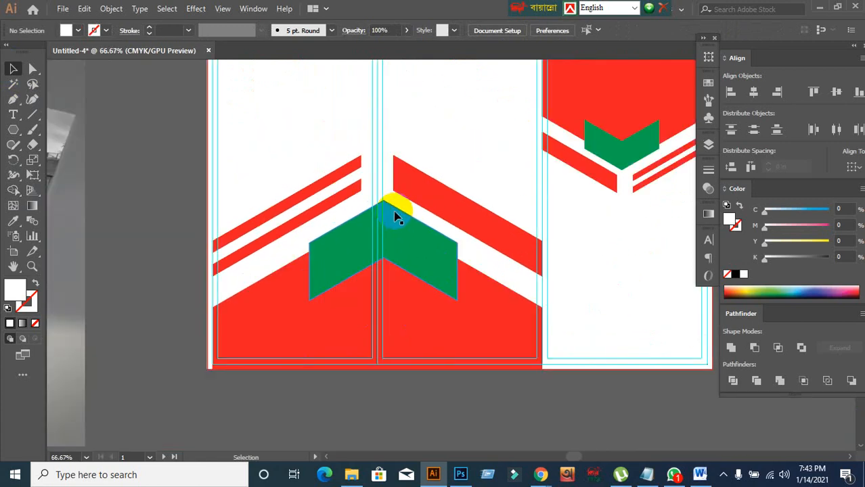
pyautogui.moveTo(239, 157); pyautogui.dragTo(433, 349)
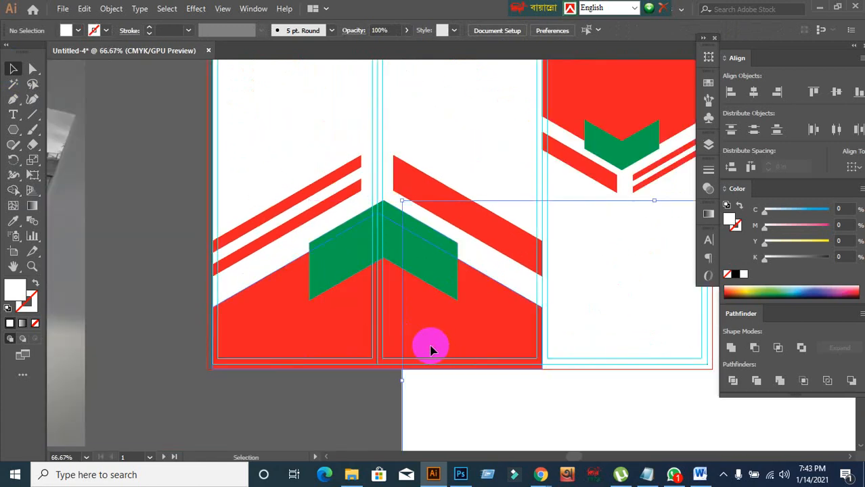
pyautogui.hotkey('ctrl', 'z')
# - Group the large red shape, green chevron and stripes on the first two panels, leaving the white background out
pyautogui.click(254, 421)
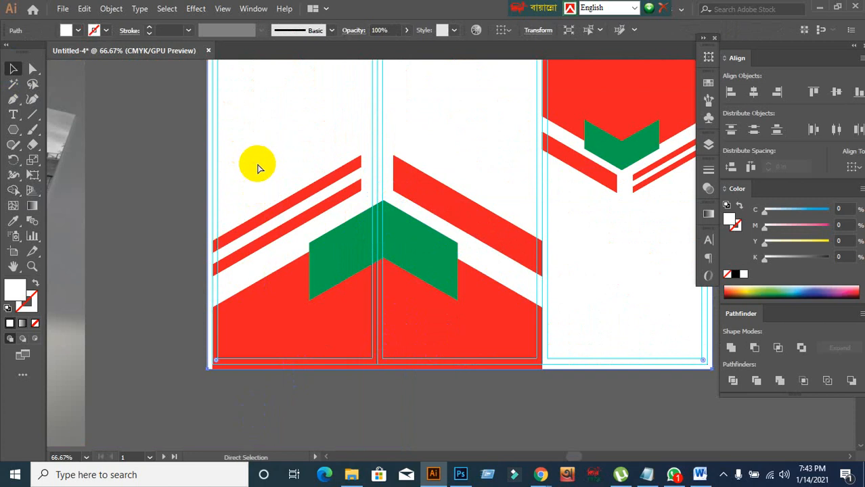
pyautogui.click(331, 347)
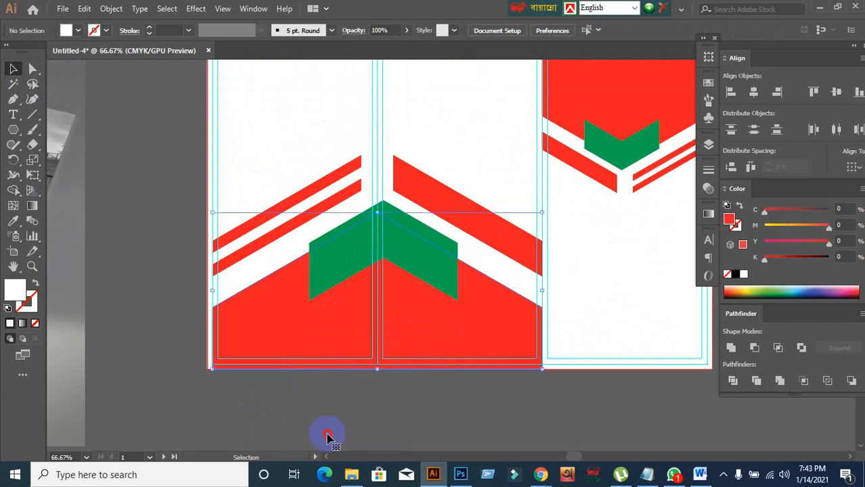
pyautogui.click(328, 434)
pyautogui.moveTo(258, 155); pyautogui.dragTo(457, 354)
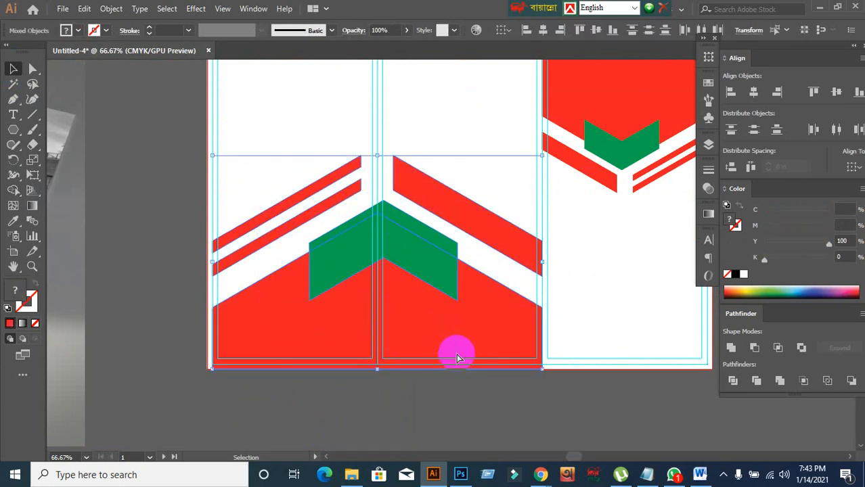
pyautogui.hotkey('ctrl', 'g')
pyautogui.click(426, 383)
# - Move the grouped shapes left so the green chevron's peak sits on the fold guide between the first two panels
pyautogui.click(421, 251)
pyautogui.scroll(3, 411, 257)
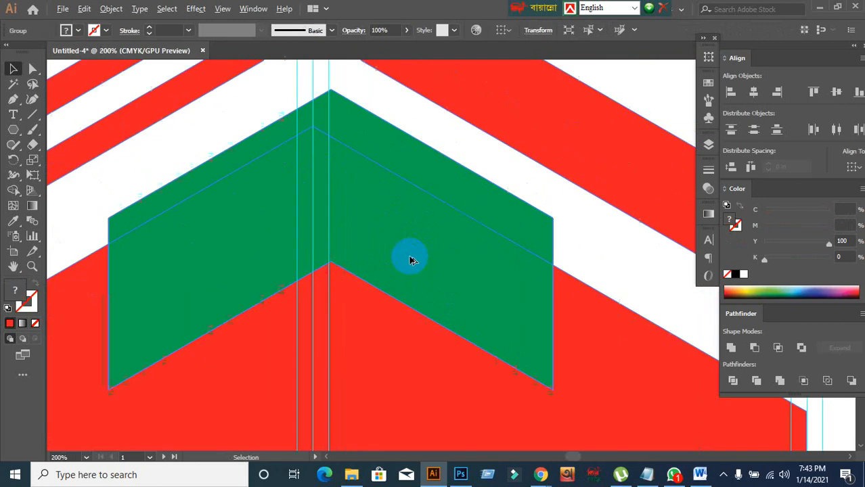
pyautogui.scroll(2, 382, 212)
pyautogui.moveTo(381, 212); pyautogui.dragTo(353, 210)
pyautogui.moveTo(296, 177); pyautogui.dragTo(285, 178)
pyautogui.moveTo(285, 179); pyautogui.dragTo(289, 177)
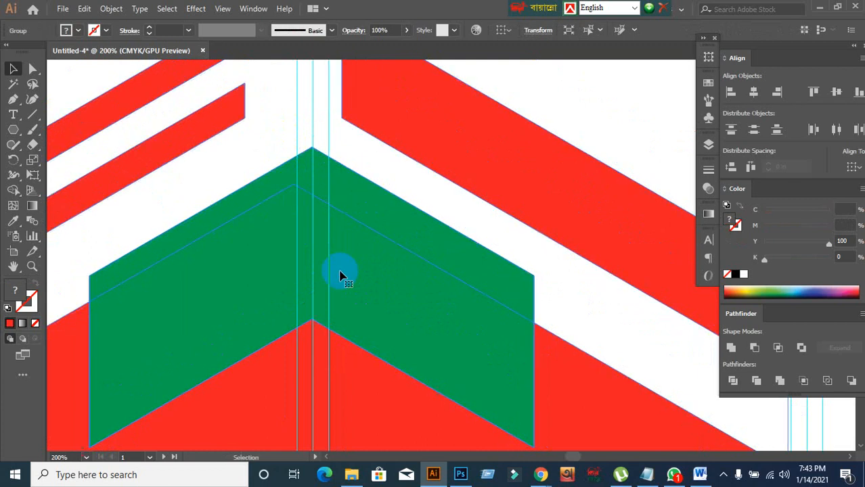
pyautogui.scroll(-3, 349, 286)
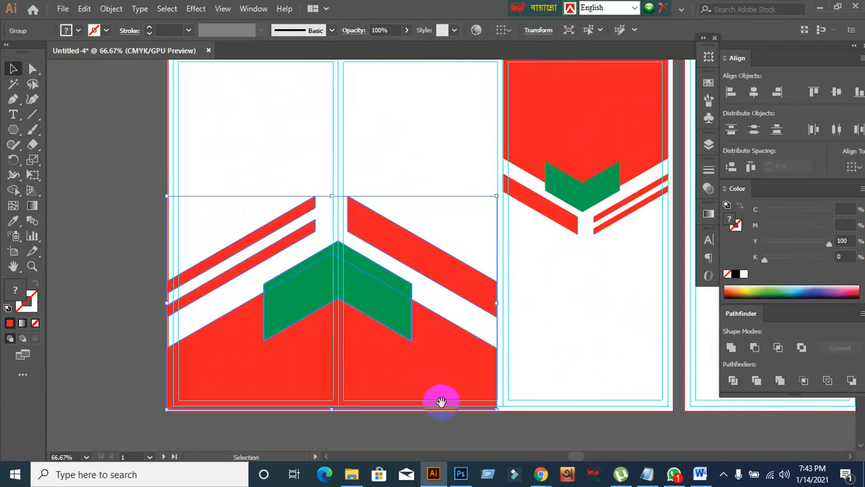
pyautogui.moveTo(441, 402); pyautogui.dragTo(401, 332)
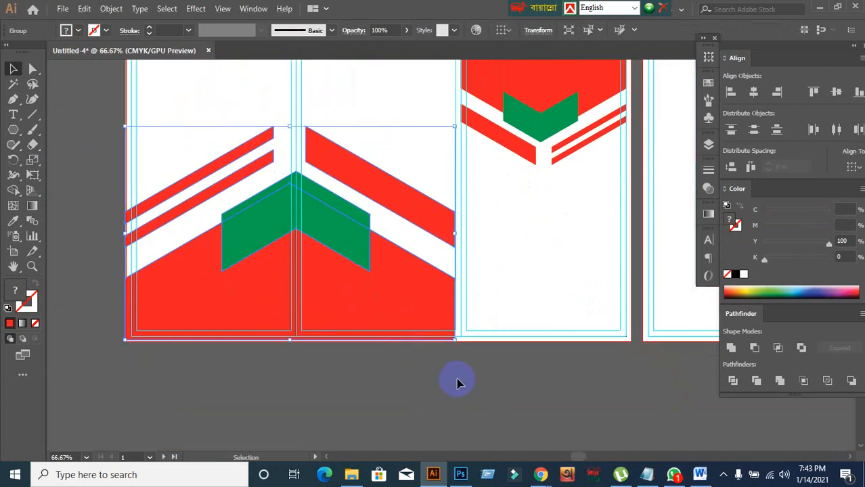
# - Try to scale the grouped shapes up to the edge of the cover panel, and undo the scaling
pyautogui.moveTo(454, 339); pyautogui.dragTo(462, 346)
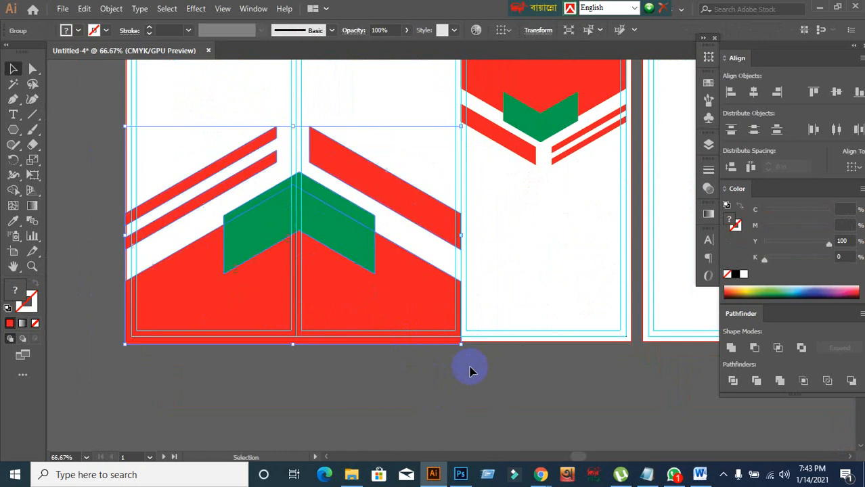
pyautogui.hotkey('ctrl', 'z')
pyautogui.click(474, 379)
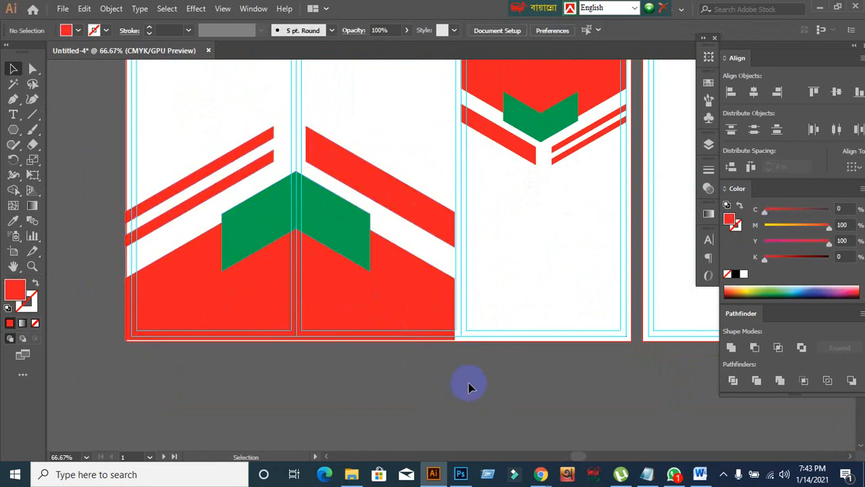
# - Compare the red shape, chevron and stripes on the first two panels with the reference brochure image
pyautogui.click(430, 330)
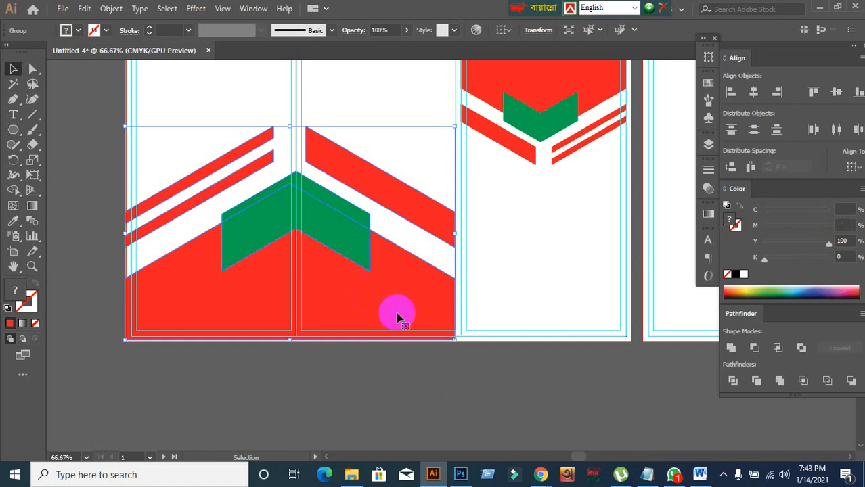
pyautogui.moveTo(396, 315); pyautogui.dragTo(809, 338)
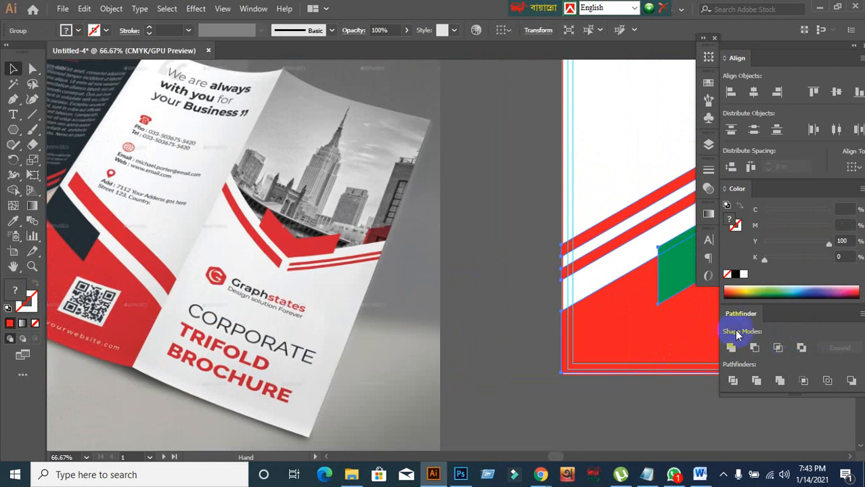
pyautogui.moveTo(604, 322)
pyautogui.mouseDown()
pyautogui.moveTo(494, 323)
pyautogui.moveTo(680, 336)
pyautogui.moveTo(627, 334)
pyautogui.mouseUp()
pyautogui.scroll(-2, 581, 316)
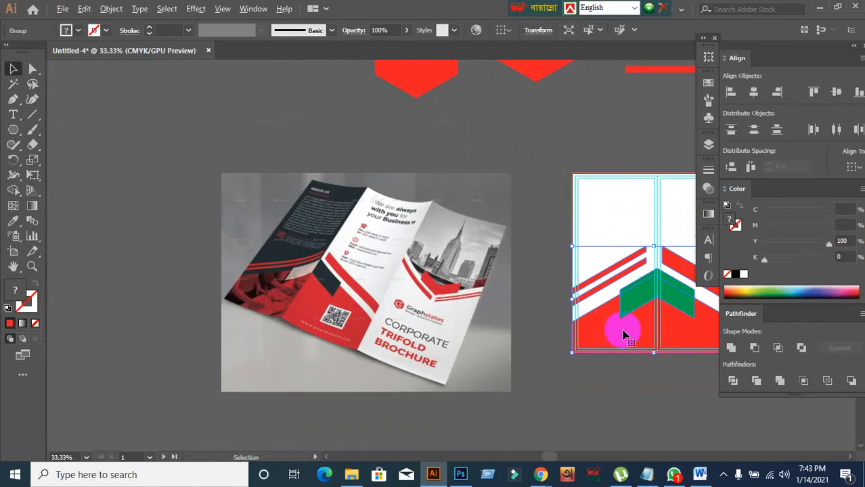
pyautogui.click(658, 394)
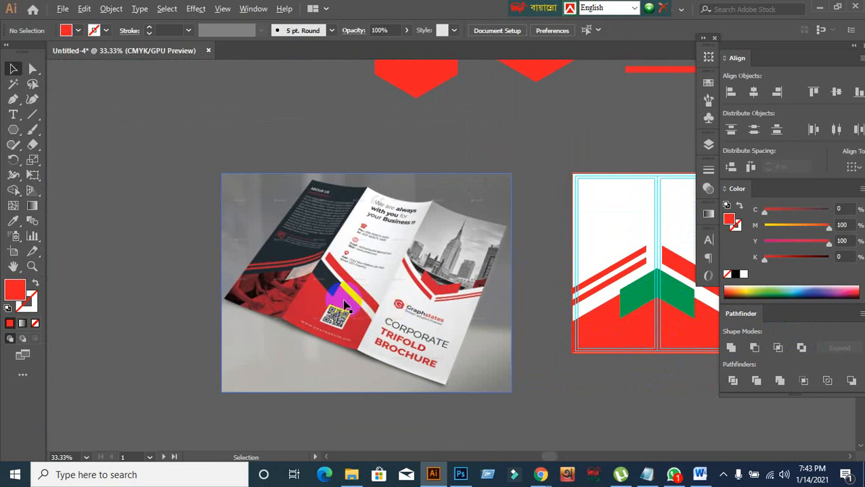
pyautogui.moveTo(599, 309); pyautogui.dragTo(440, 318)
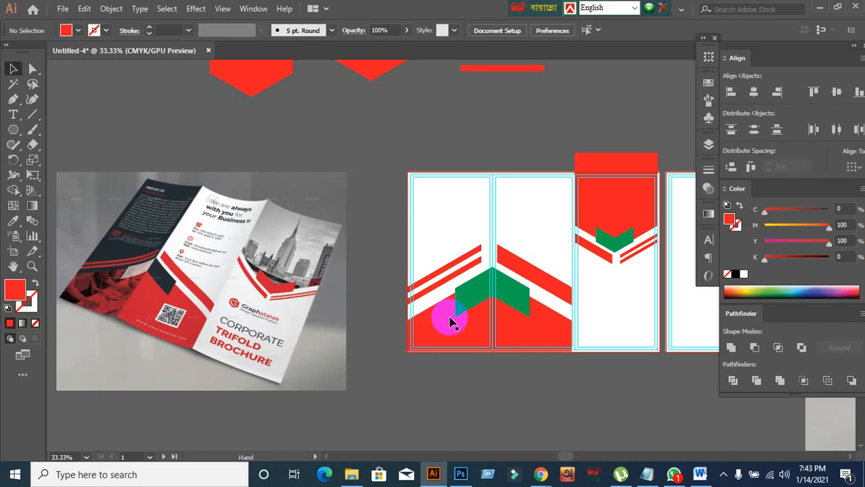
pyautogui.scroll(1, 518, 282)
pyautogui.scroll(1, 518, 281)
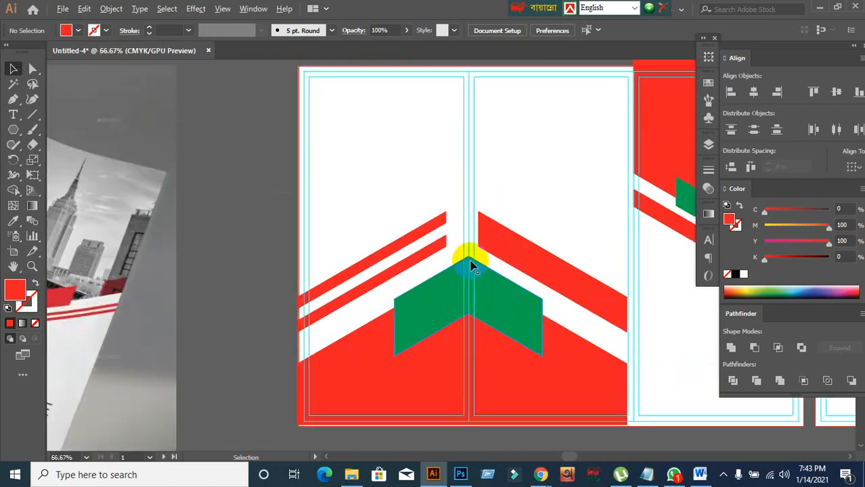
pyautogui.scroll(-2, 507, 277)
pyautogui.scroll(2, 458, 290)
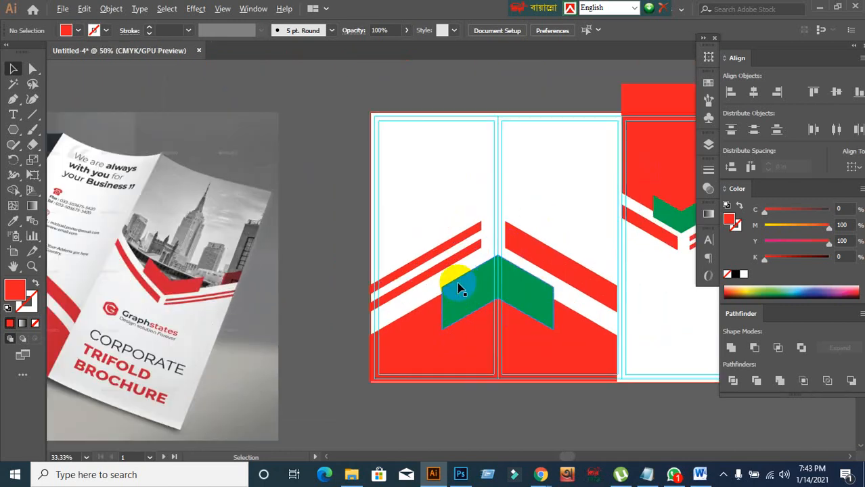
pyautogui.moveTo(516, 286); pyautogui.dragTo(434, 251)
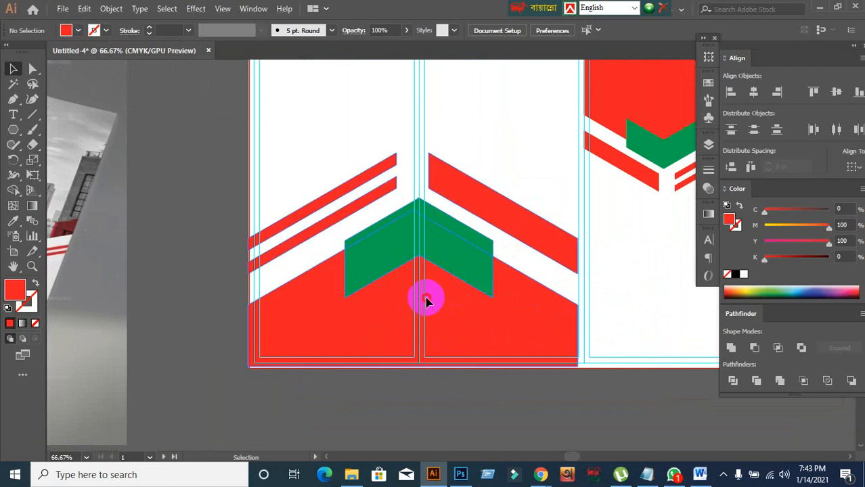
# - Nudge the grouped shapes slightly right so their outer edge lines up with the first panel's background edge
pyautogui.moveTo(425, 300); pyautogui.dragTo(445, 308)
pyautogui.click(450, 404)
pyautogui.click(434, 401)
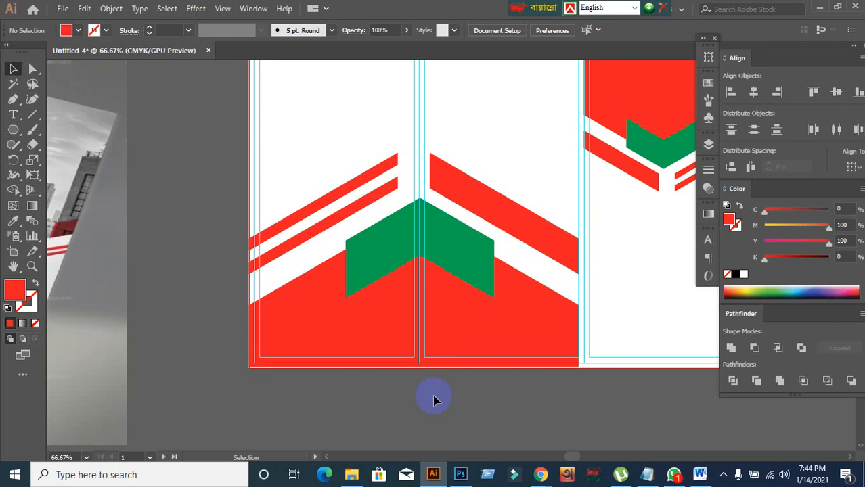
# - Ungroup the red shape, green chevron and stripes on the first two panels
pyautogui.click(440, 270)
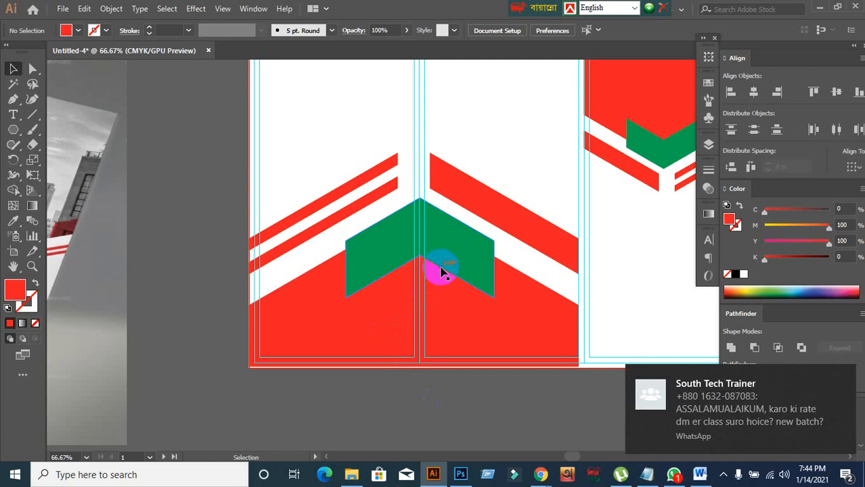
pyautogui.click(474, 262)
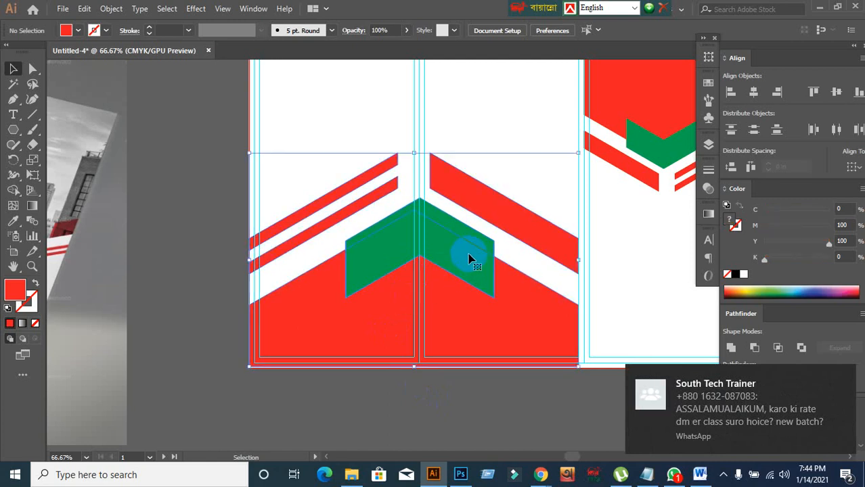
pyautogui.rightClick(468, 253)
pyautogui.click(505, 143)
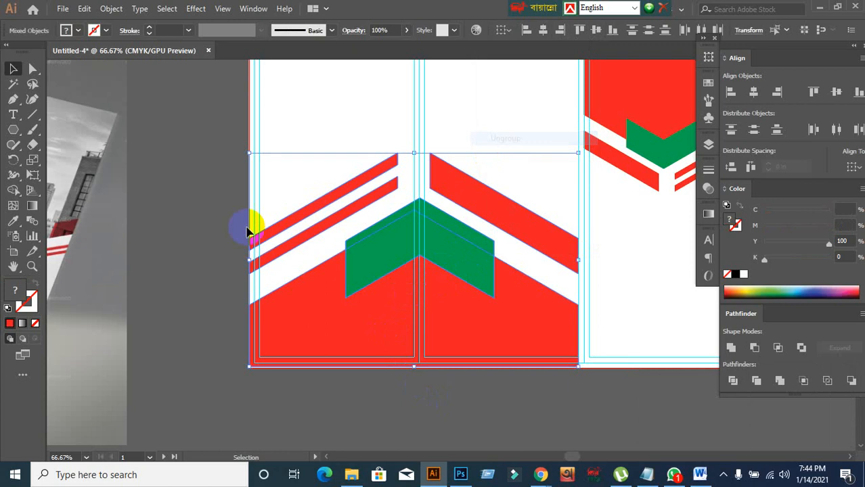
pyautogui.click(237, 228)
# - Try centring the green chevron horizontally on the large red shape, and undo the alignment
pyautogui.click(380, 259)
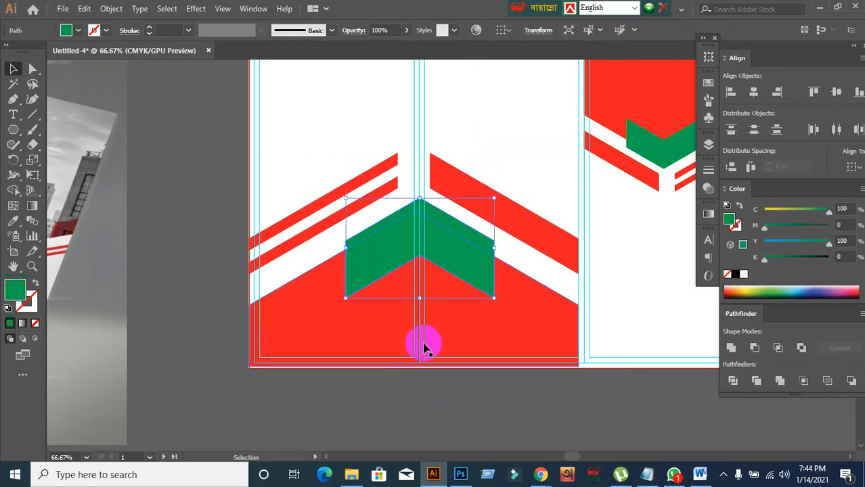
pyautogui.keyDown('shift'); pyautogui.click(473, 339); pyautogui.keyUp('shift')
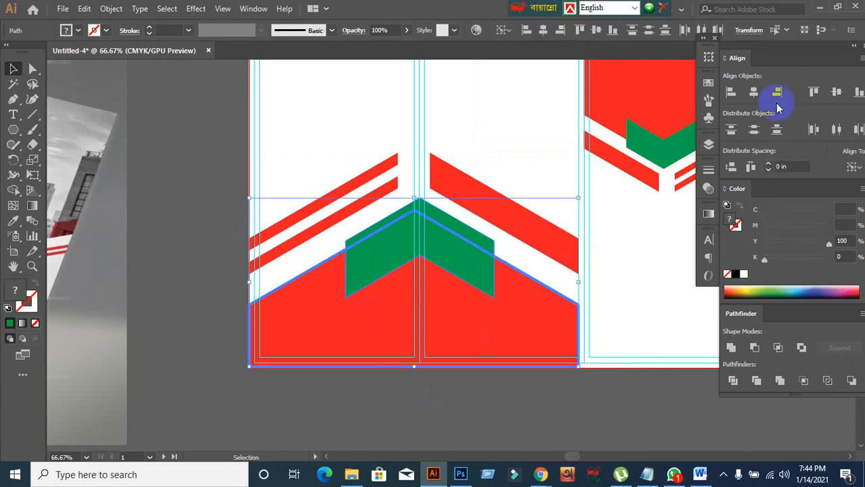
pyautogui.click(755, 91)
pyautogui.click(538, 414)
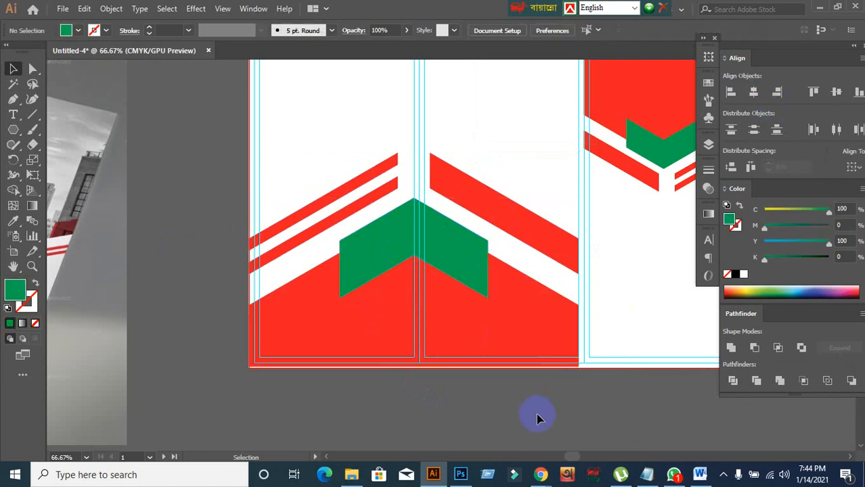
pyautogui.hotkey('ctrl', 'z')
pyautogui.click(537, 417)
# - Align the green chevron to the horizontal centre of the large red shape, using the red shape as key object
pyautogui.click(495, 352)
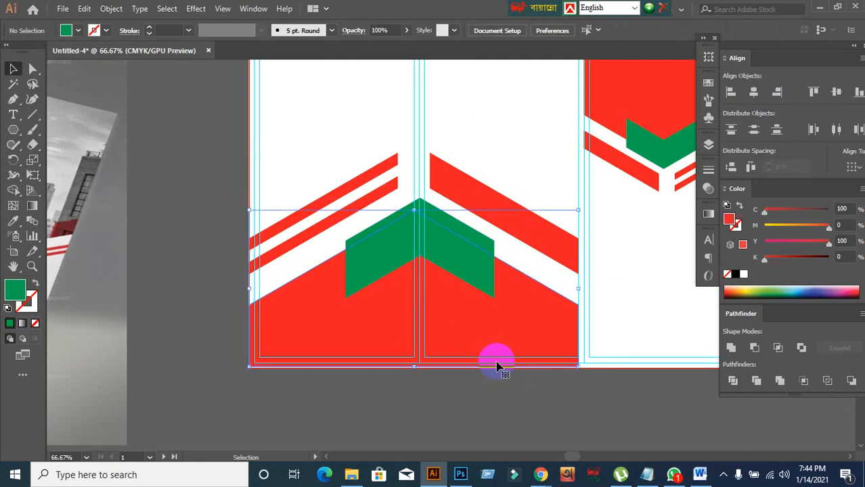
pyautogui.keyDown('shift'); pyautogui.click(477, 271); pyautogui.keyUp('shift')
pyautogui.click(477, 342)
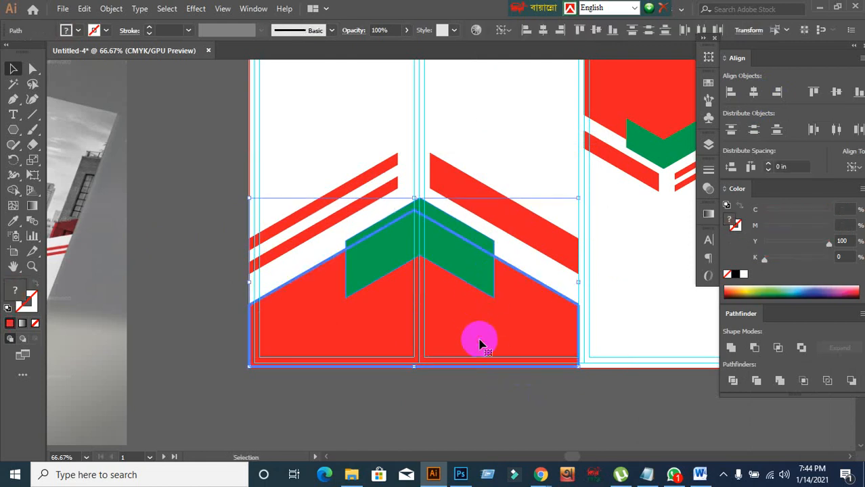
pyautogui.click(752, 89)
pyautogui.click(492, 416)
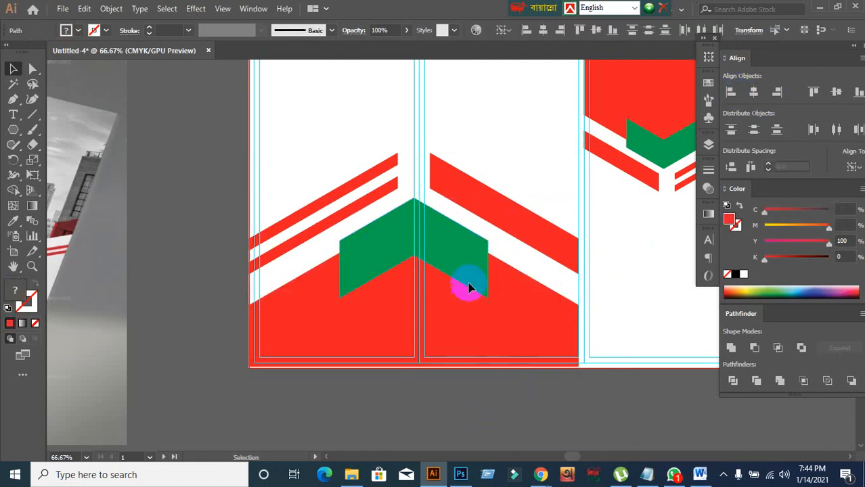
pyautogui.moveTo(468, 283); pyautogui.dragTo(471, 177)
pyautogui.hotkey('ctrl', 'z')
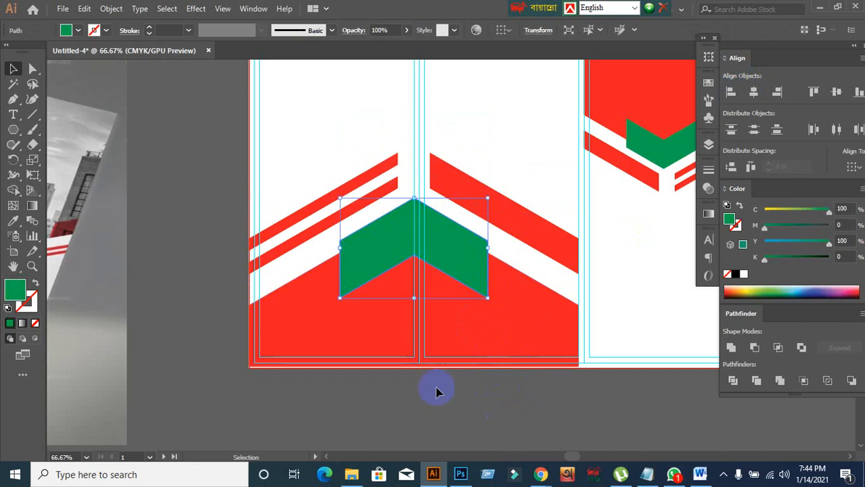
pyautogui.click(437, 404)
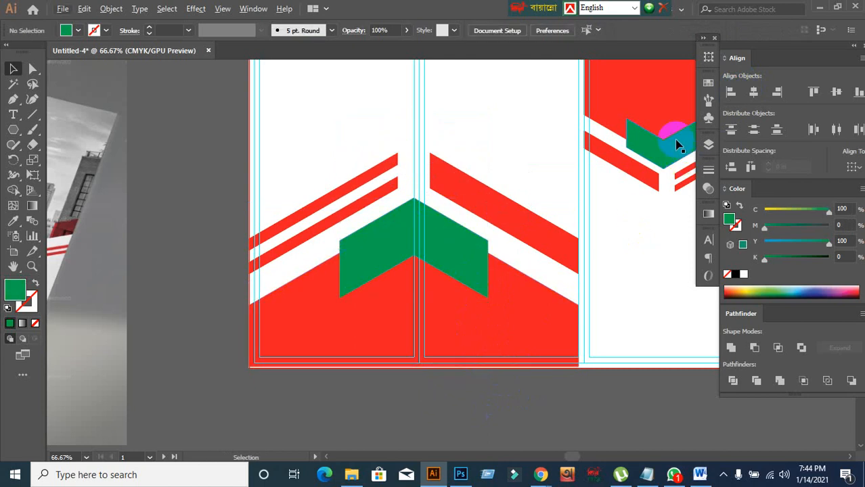
pyautogui.moveTo(647, 177); pyautogui.dragTo(585, 232)
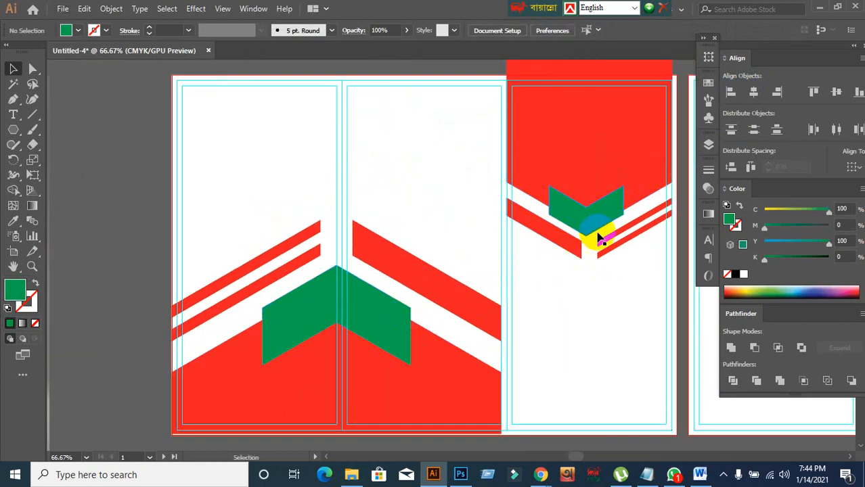
# - Ungroup the red shape, green chevron and stripes on the third panel
pyautogui.moveTo(580, 251); pyautogui.dragTo(498, 315)
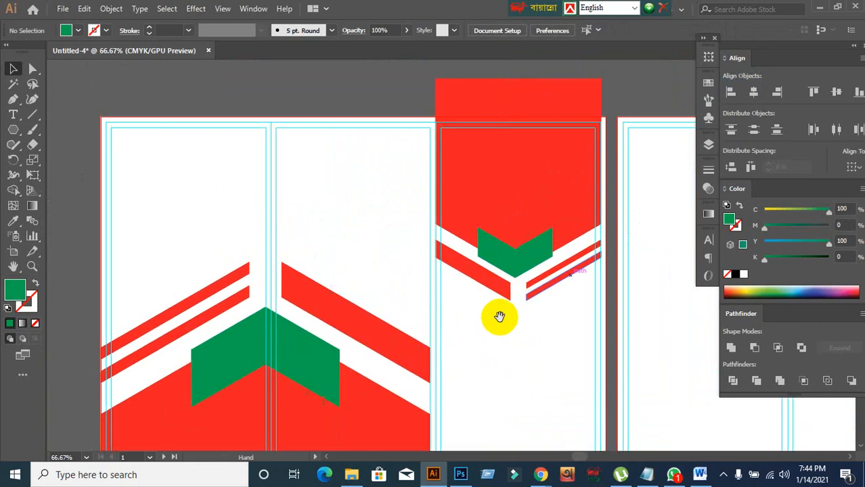
pyautogui.click(529, 203)
pyautogui.click(522, 254)
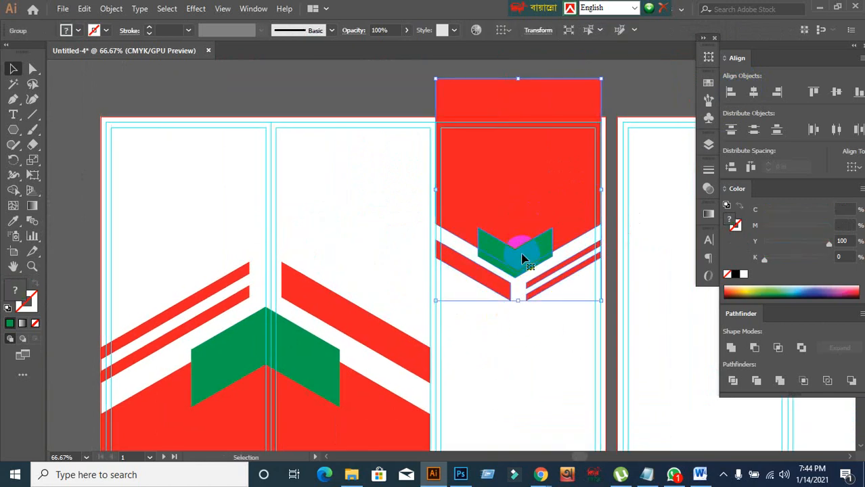
pyautogui.click(406, 95)
pyautogui.rightClick(528, 256)
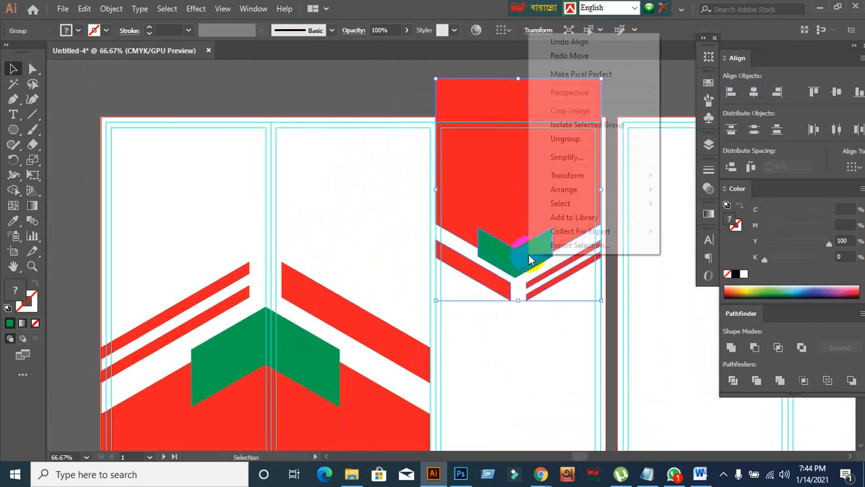
pyautogui.click(565, 139)
# - Align the third panel's green chevron to the horizontal centre of its large red shape, using the red shape as key object
pyautogui.click(496, 170)
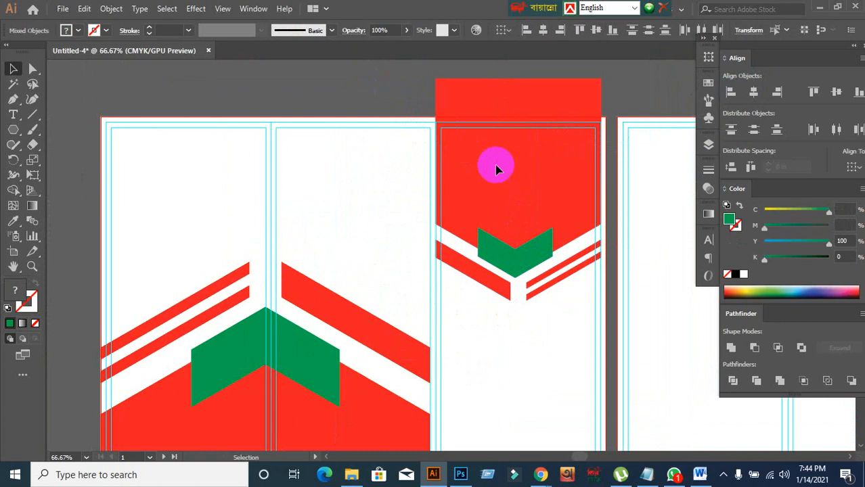
pyautogui.click(508, 207)
pyautogui.keyDown('shift'); pyautogui.click(521, 260); pyautogui.keyUp('shift')
pyautogui.click(521, 193)
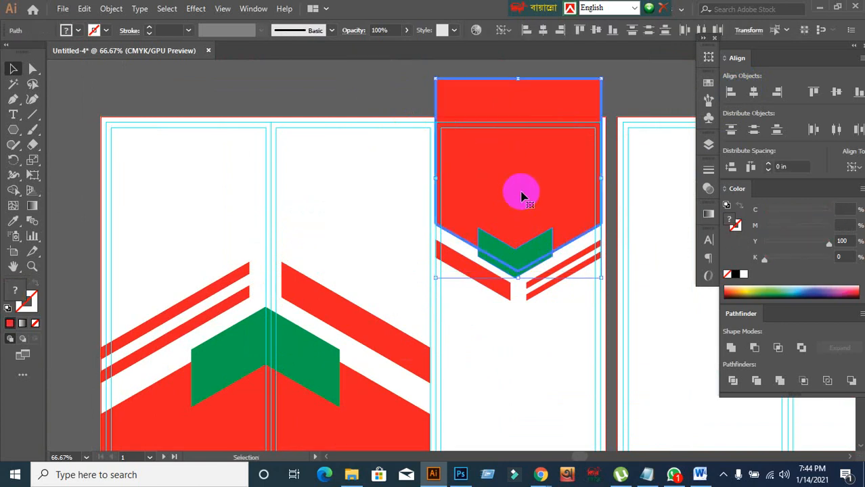
pyautogui.click(752, 94)
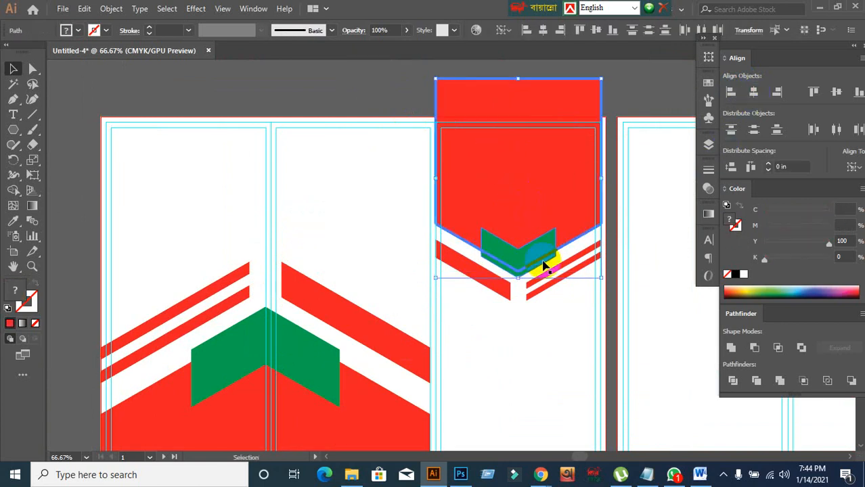
pyautogui.click(518, 270)
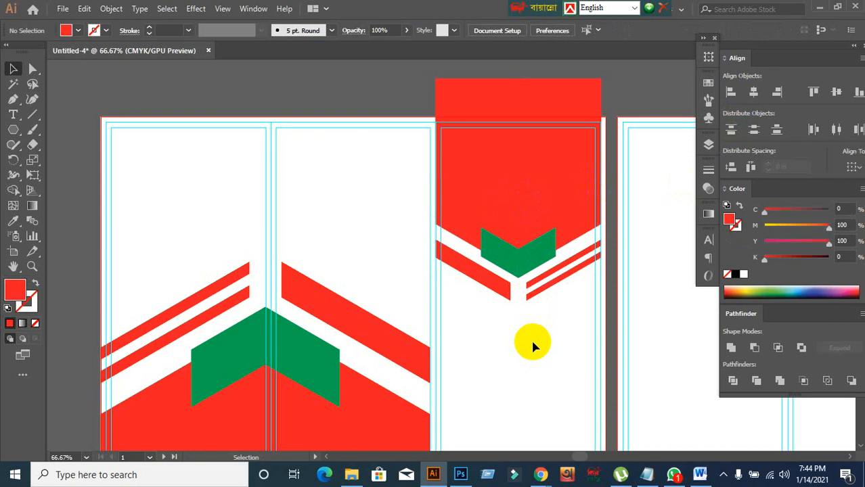
# - Align the stripe group on the first two panels to the horizontal centre of the large red shape, using the red shape as key object
pyautogui.moveTo(507, 370); pyautogui.dragTo(570, 290)
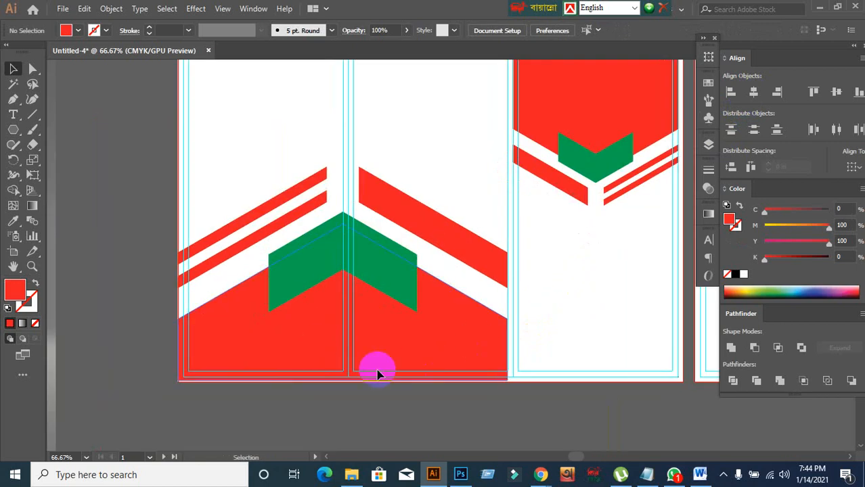
pyautogui.click(211, 264)
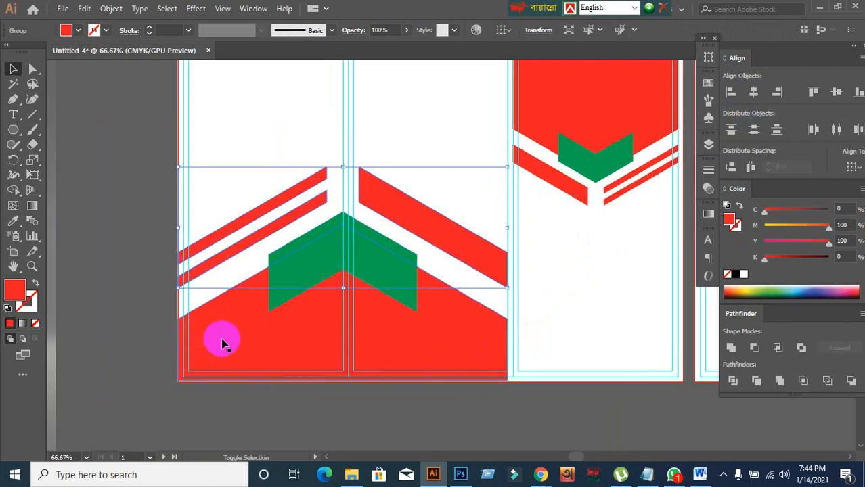
pyautogui.keyDown('shift'); pyautogui.click(256, 352); pyautogui.keyUp('shift')
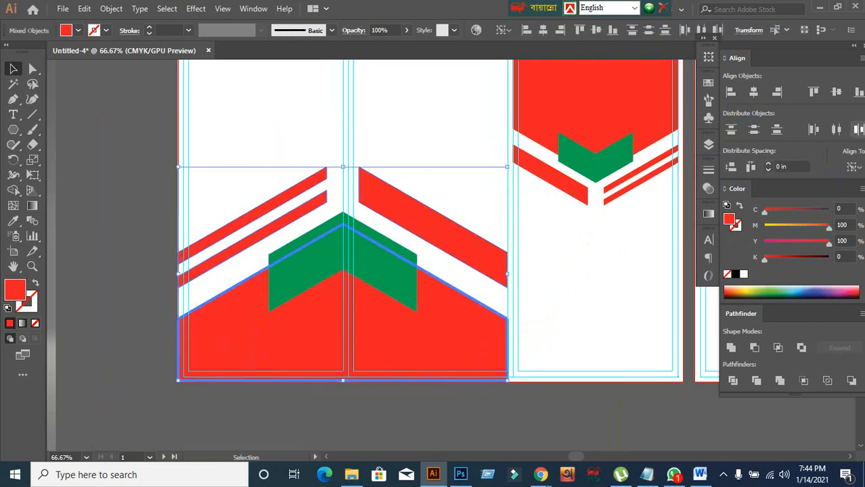
pyautogui.click(755, 93)
pyautogui.click(645, 263)
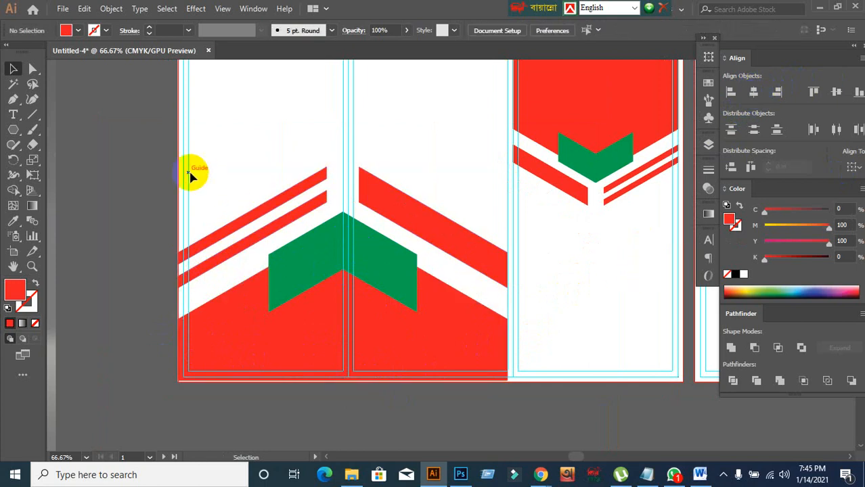
# - Group the large red shape, green chevron and stripes on the first two panels
pyautogui.click(295, 236)
pyautogui.moveTo(208, 164); pyautogui.dragTo(376, 338)
pyautogui.hotkey('ctrl', 'g')
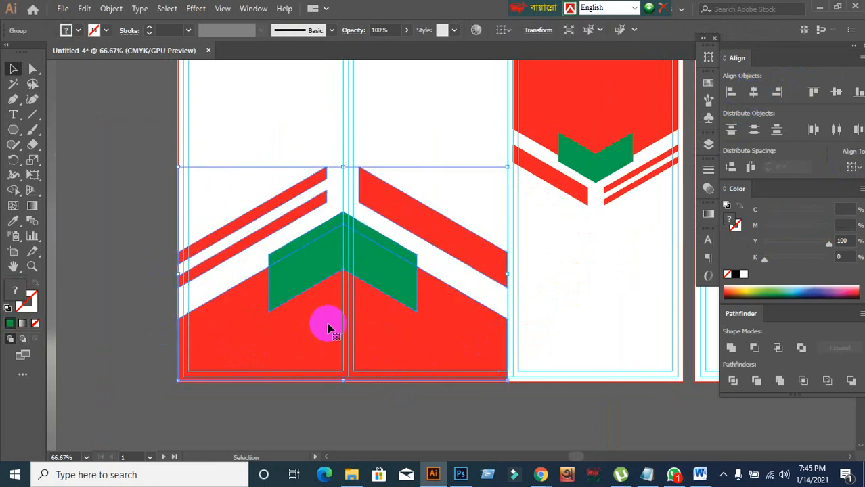
# - Nudge the grouped artwork on the first two panels down slightly, until its base passes the artboard's lower bleed edge
pyautogui.scroll(2, 328, 305)
pyautogui.moveTo(301, 235); pyautogui.dragTo(312, 228)
pyautogui.scroll(-1, 386, 309)
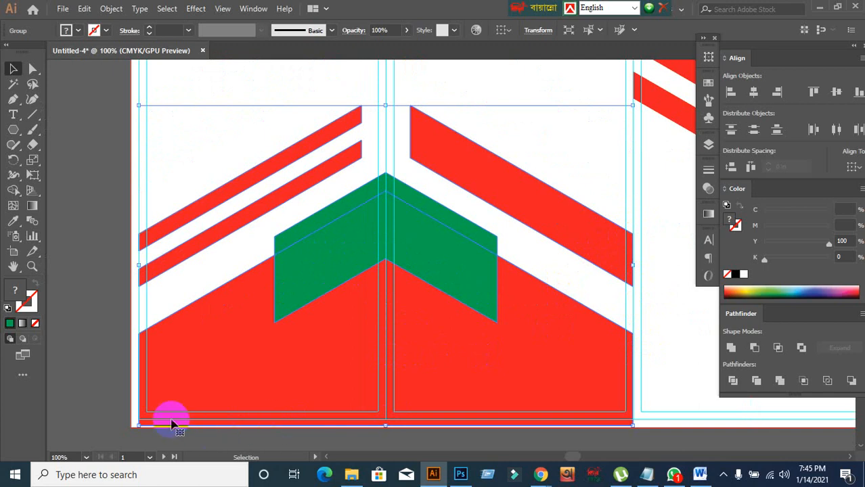
pyautogui.press('Down')
pyautogui.press('Down')
pyautogui.press('Down')
pyautogui.press('Down')
pyautogui.press('Down')
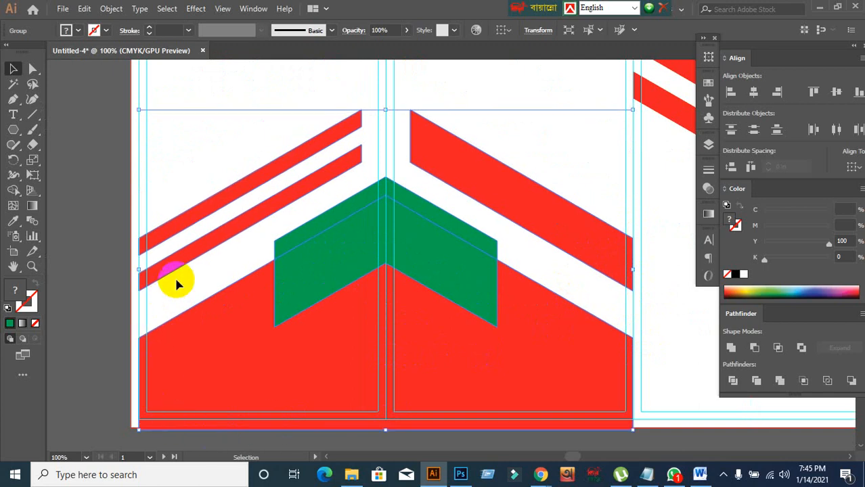
# - Align the grouped artwork's bottom edge to the bottom of the page background rectangle, using the background as key object
pyautogui.scroll(-2, 212, 368)
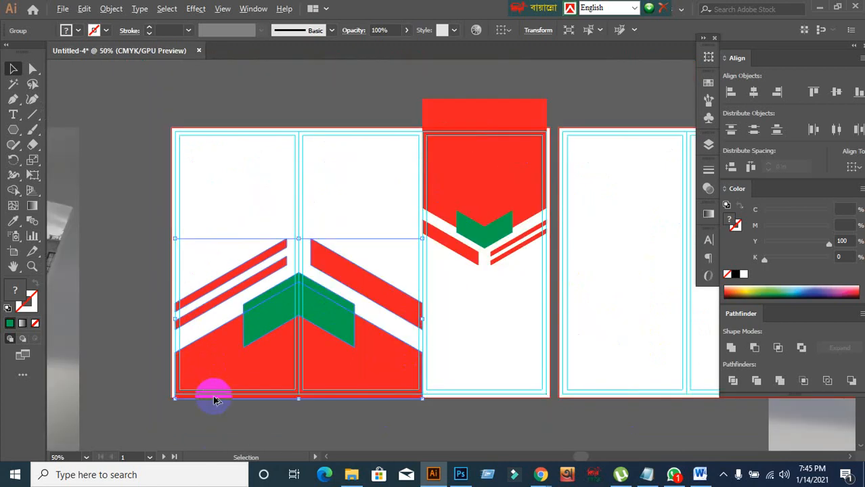
pyautogui.scroll(2, 214, 401)
pyautogui.click(213, 400)
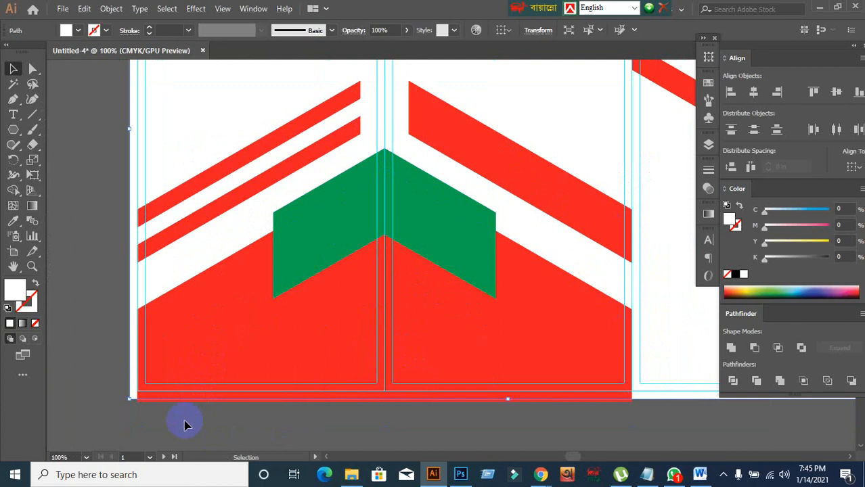
pyautogui.moveTo(216, 357); pyautogui.dragTo(233, 392)
pyautogui.hotkey('ctrl', 'z')
pyautogui.click(111, 379)
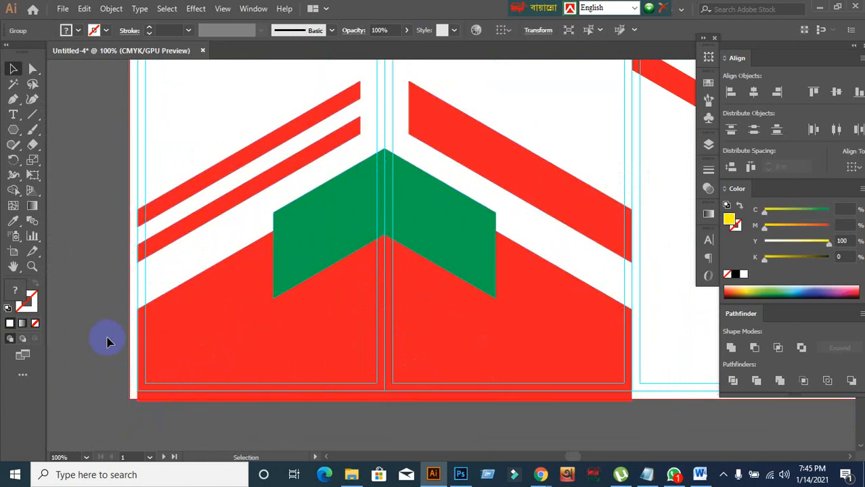
pyautogui.moveTo(108, 339); pyautogui.dragTo(231, 412)
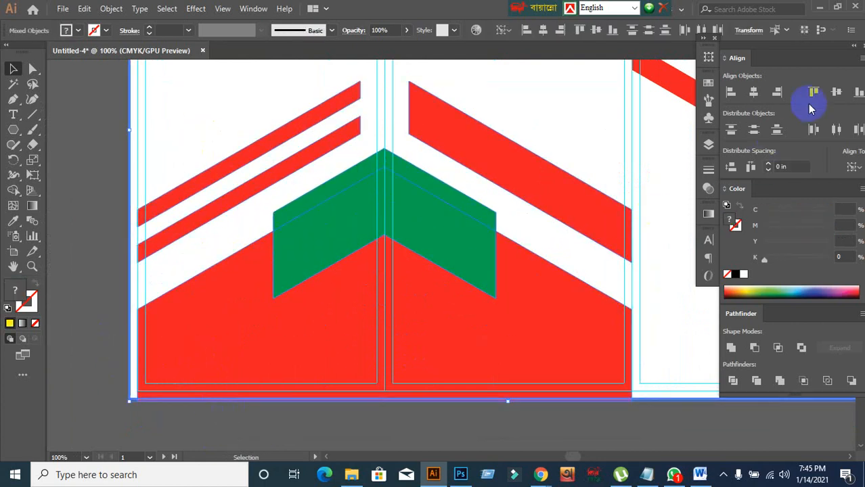
pyautogui.click(858, 92)
pyautogui.click(348, 409)
pyautogui.scroll(-2, 350, 414)
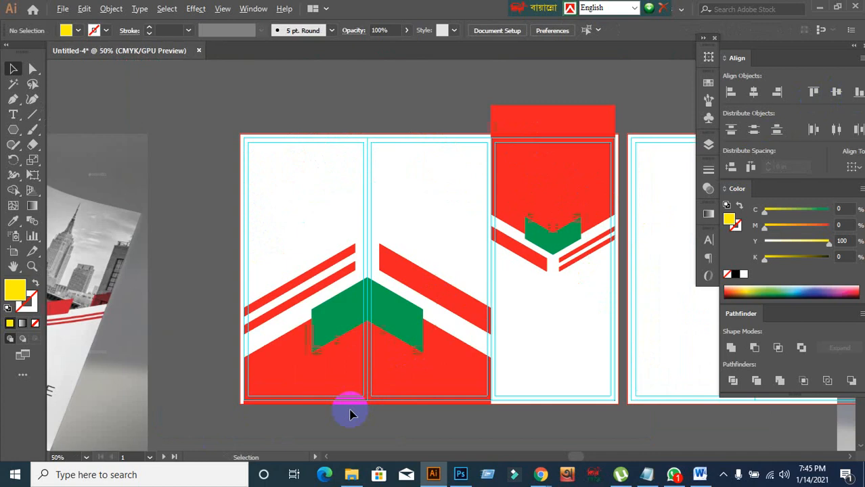
pyautogui.moveTo(350, 414); pyautogui.dragTo(481, 352)
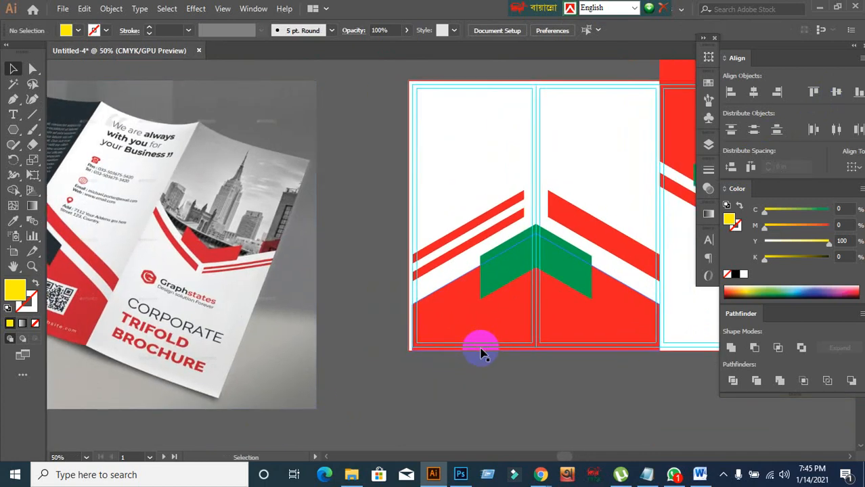
pyautogui.scroll(-1, 524, 259)
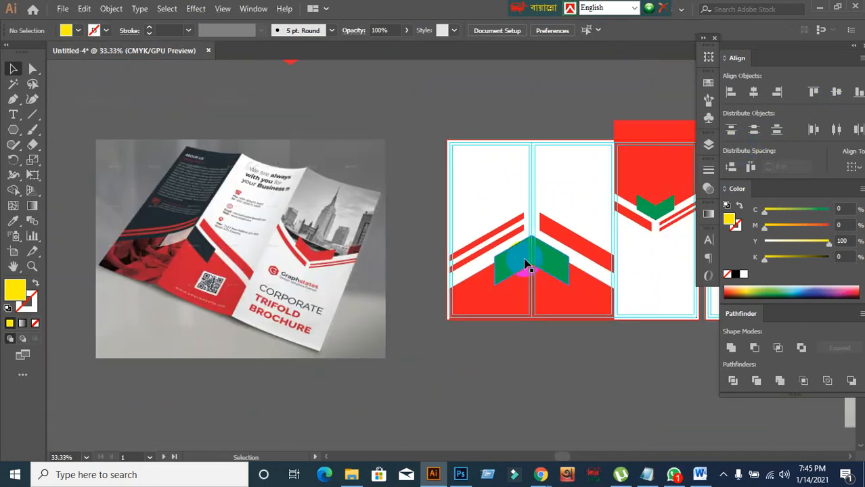
pyautogui.moveTo(494, 300); pyautogui.dragTo(482, 259)
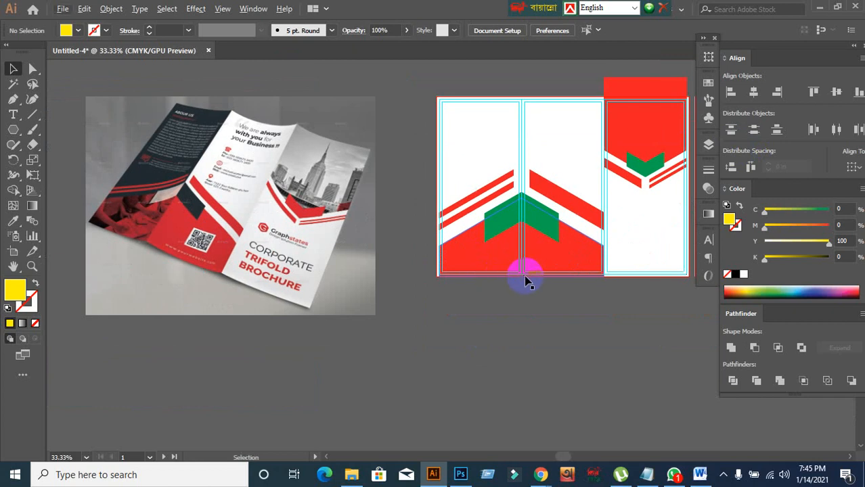
# - Ungroup the red and green chevron artwork on the two left panels of the brochure
pyautogui.click(520, 260)
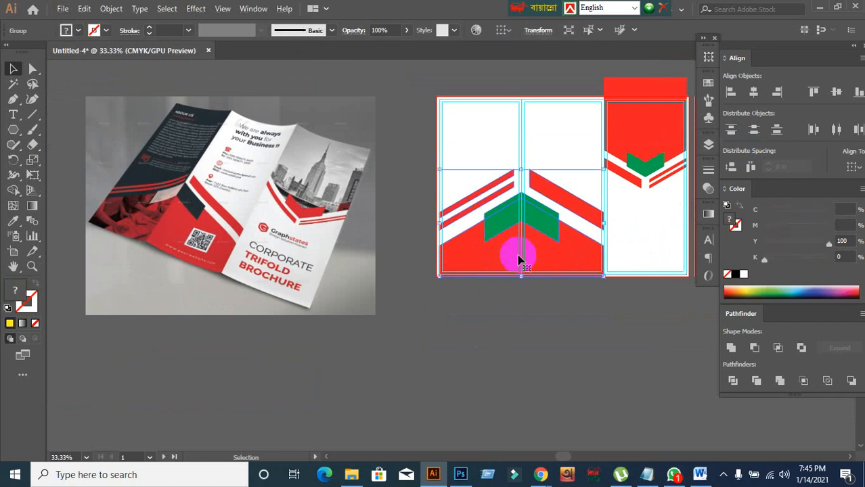
pyautogui.rightClick(518, 255)
pyautogui.click(496, 327)
pyautogui.click(507, 249)
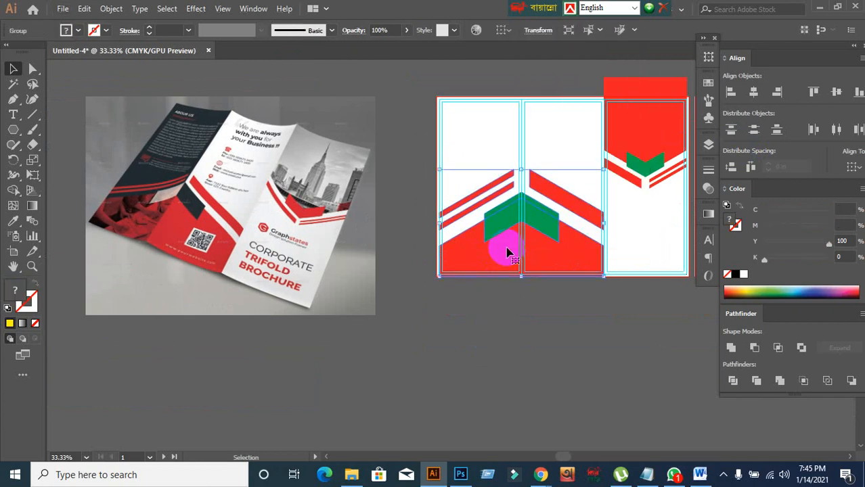
pyautogui.rightClick(507, 249)
pyautogui.click(545, 149)
pyautogui.click(518, 329)
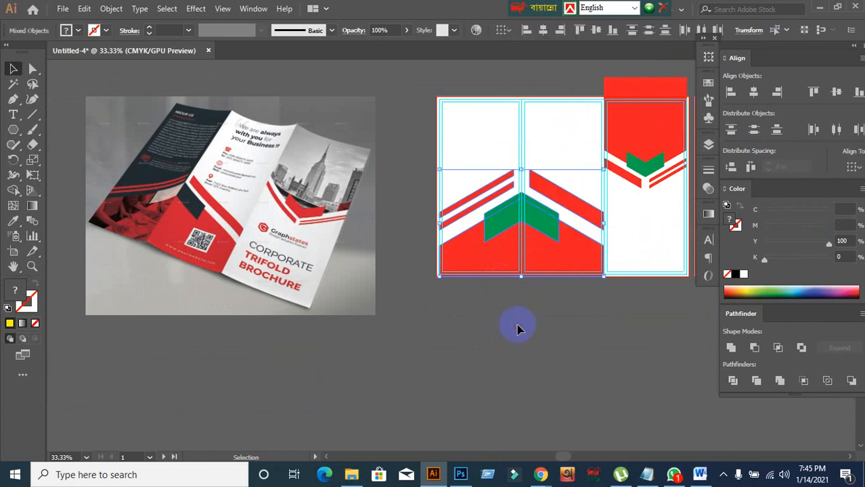
# - Try to move the red base shape down past the artboard's lower edge and undo the move
pyautogui.click(498, 253)
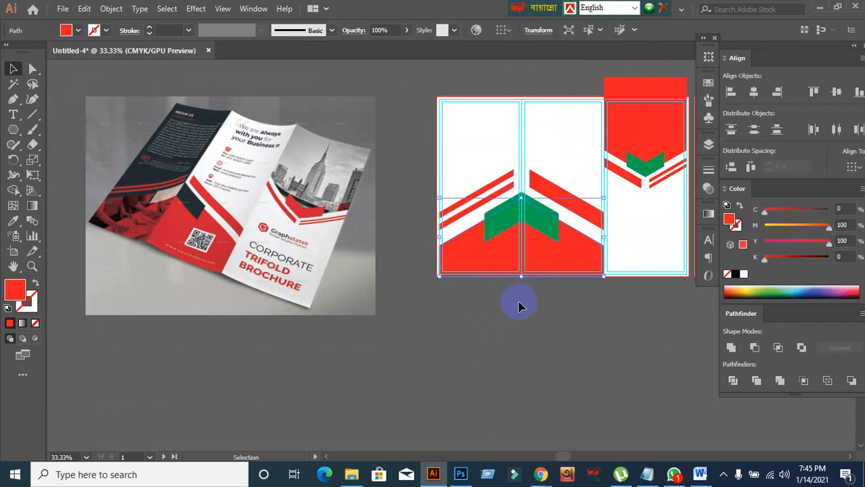
pyautogui.click(519, 307)
pyautogui.moveTo(493, 266); pyautogui.dragTo(496, 305)
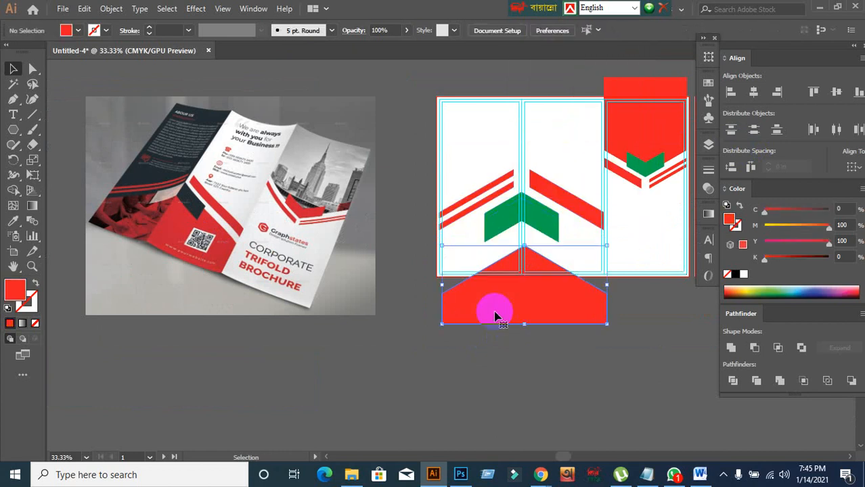
pyautogui.hotkey('ctrl', 'z')
pyautogui.click(495, 324)
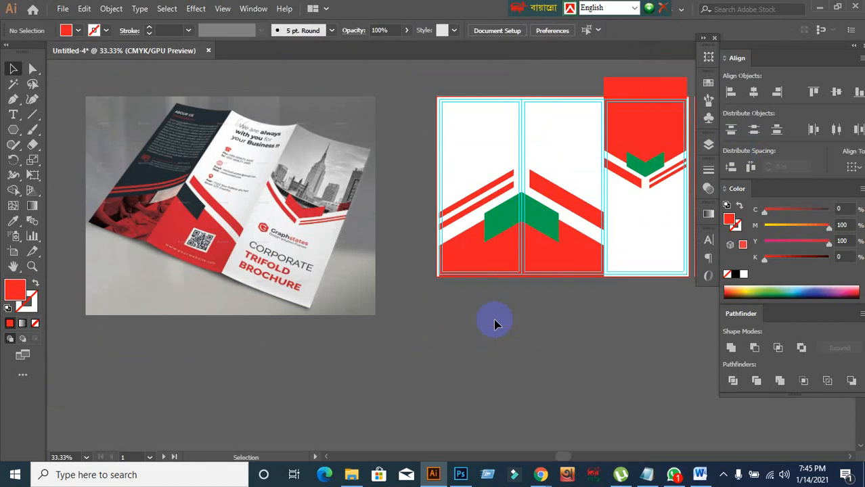
# - Check the red base shape and the green chevron as individually selectable objects
pyautogui.click(496, 259)
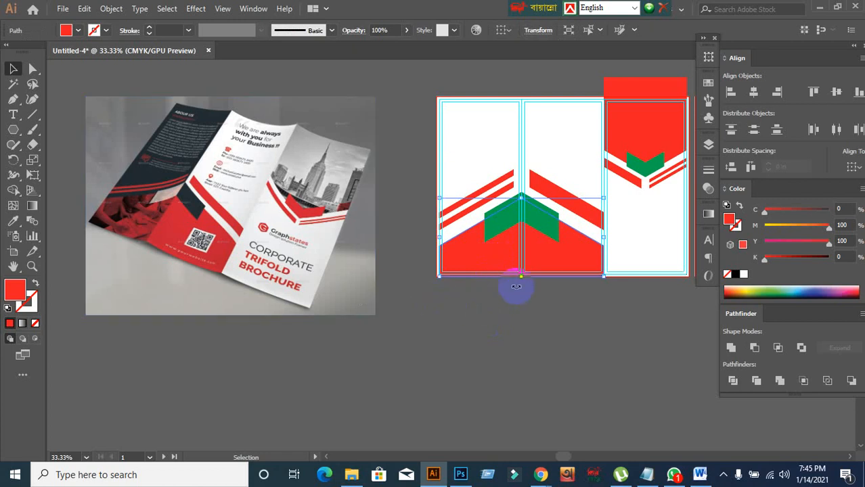
pyautogui.keyDown('alt'); pyautogui.scroll(1, 519, 260); pyautogui.keyUp('alt')
pyautogui.click(553, 211)
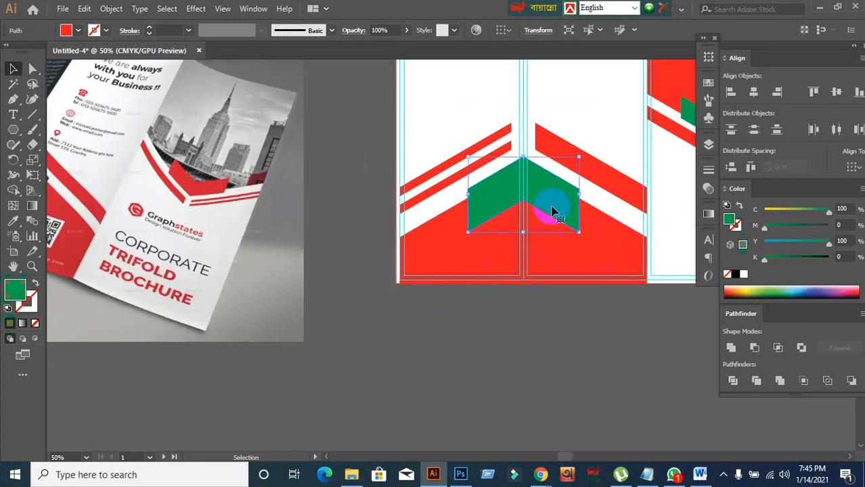
pyautogui.click(496, 322)
pyautogui.scroll(-1, 397, 234)
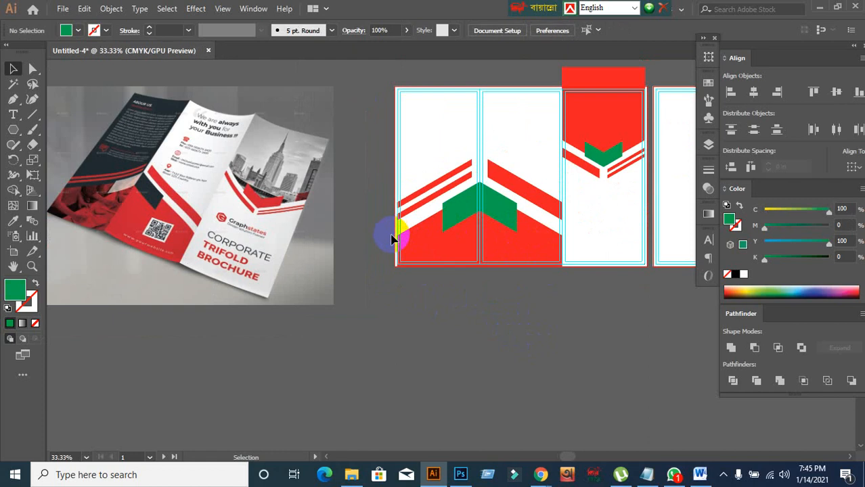
# - Draw a vertical line along the fold between the two left panels, from above the chevrons to below the artboard
pyautogui.click(34, 116)
pyautogui.keyDown('alt'); pyautogui.scroll(2, 477, 101); pyautogui.keyUp('alt')
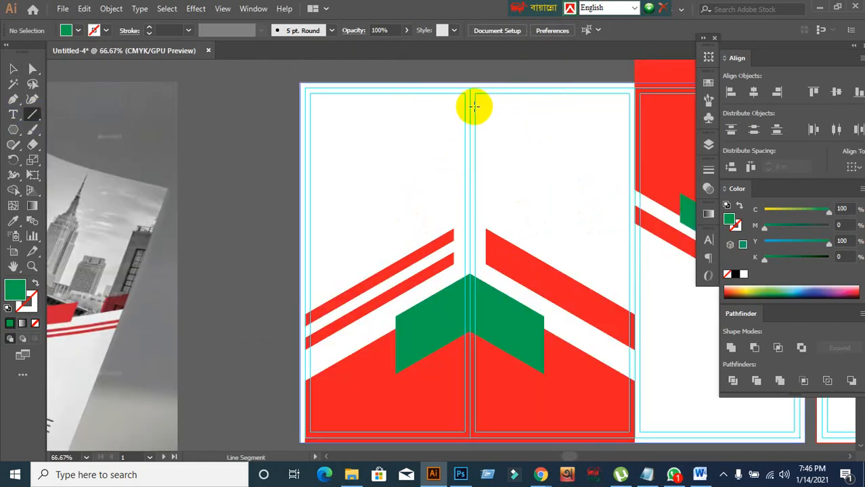
pyautogui.keyDown('alt'); pyautogui.scroll(1, 469, 111); pyautogui.keyUp('alt')
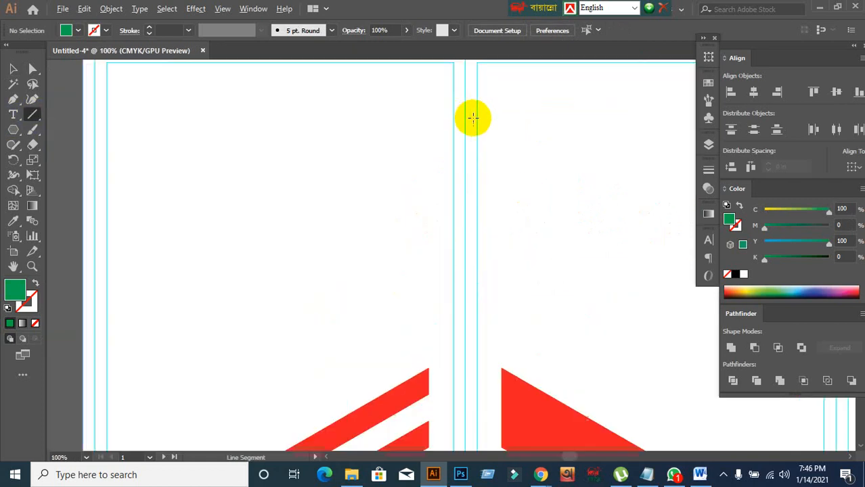
pyautogui.keyDown('alt'); pyautogui.scroll(-1, 472, 119); pyautogui.keyUp('alt')
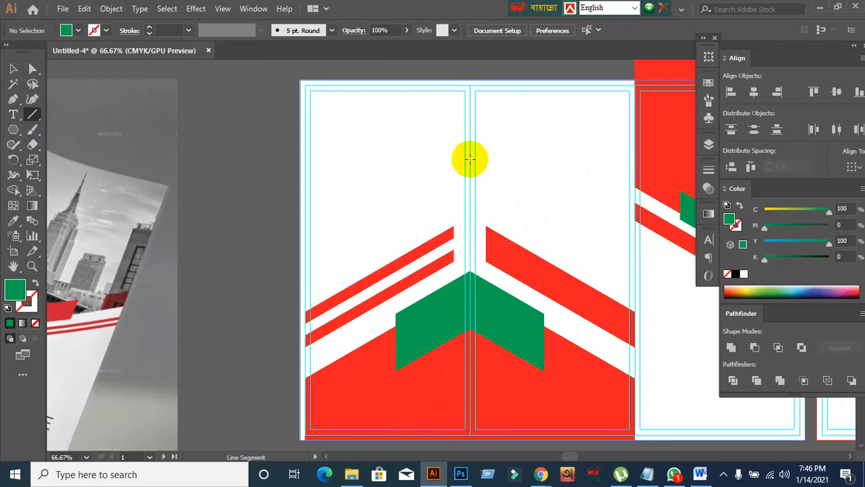
pyautogui.moveTo(470, 159); pyautogui.dragTo(462, 359)
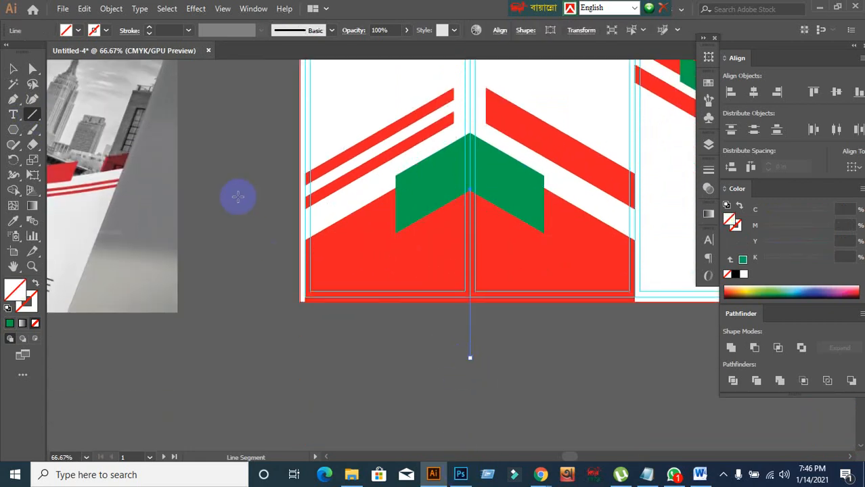
# - Split the chevron artwork along the vertical line with the Pathfinder Divide operation
pyautogui.click(13, 69)
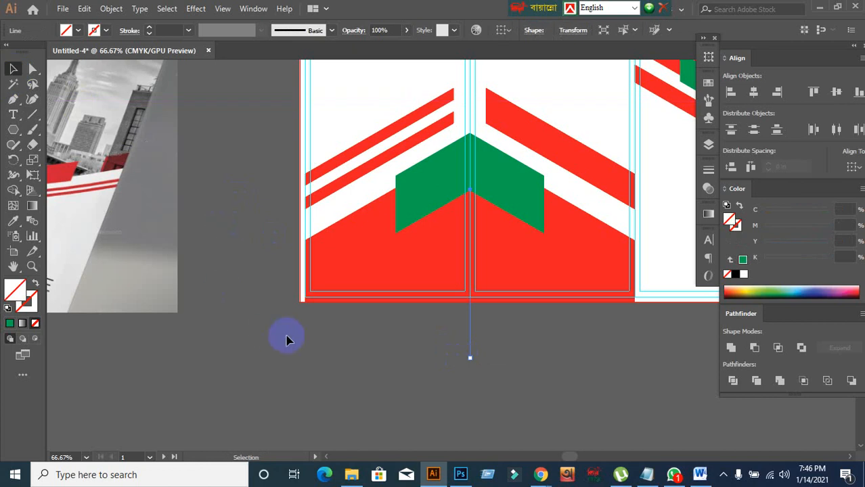
pyautogui.moveTo(357, 399); pyautogui.dragTo(582, 106)
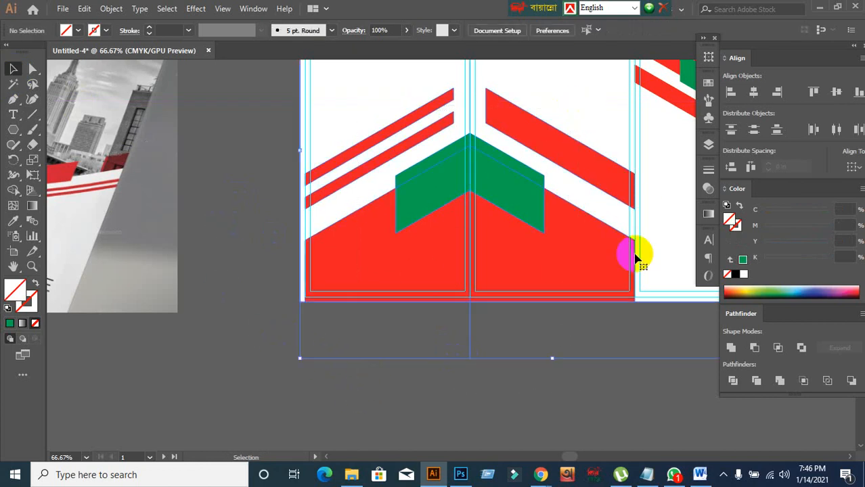
pyautogui.click(733, 381)
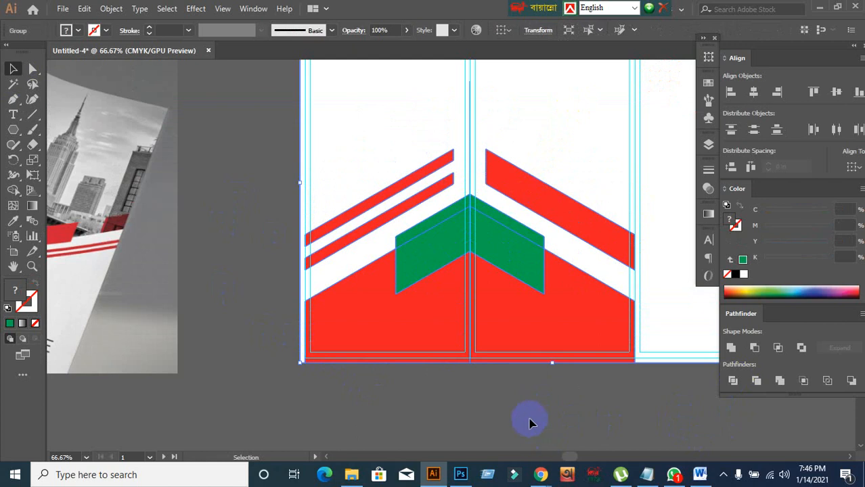
# - Try to move the divided artwork, and undo the move, the division and the dividing line
pyautogui.click(457, 390)
pyautogui.moveTo(445, 349); pyautogui.dragTo(423, 393)
pyautogui.hotkey('ctrl', 'z')
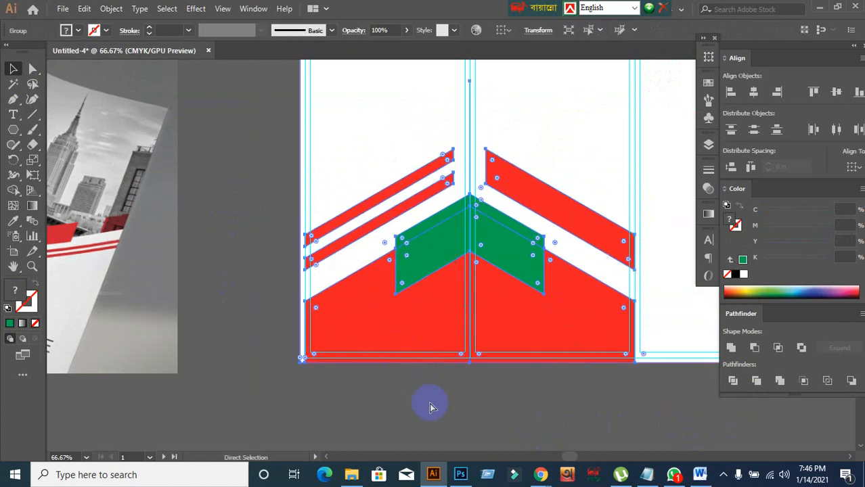
pyautogui.click(434, 407)
pyautogui.hotkey('ctrl', 'a')
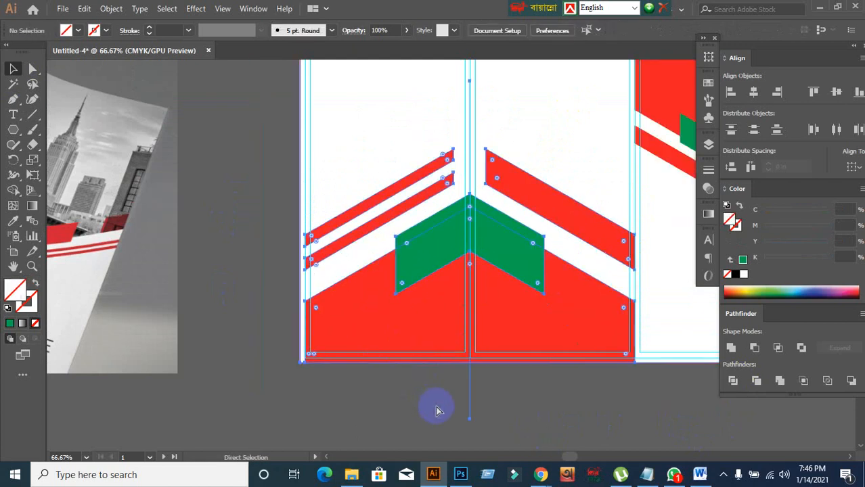
pyautogui.click(435, 444)
pyautogui.click(343, 255)
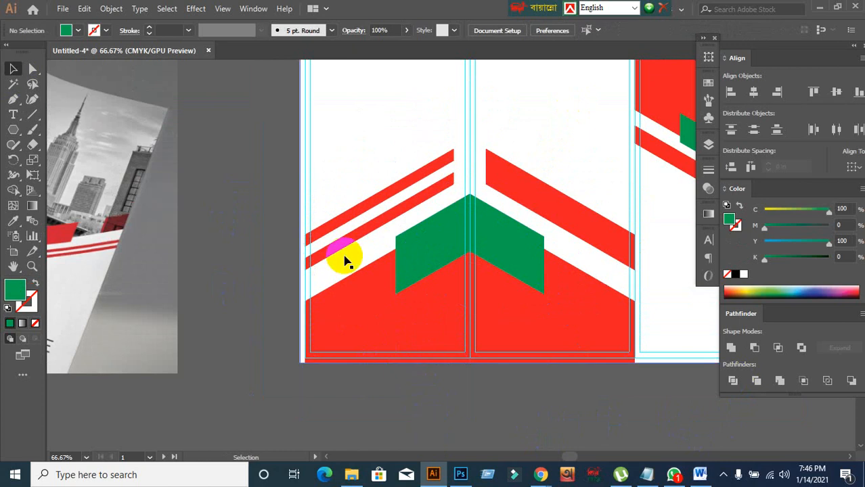
# - Check the white background, green chevron and red base by selecting each object individually
pyautogui.click(335, 182)
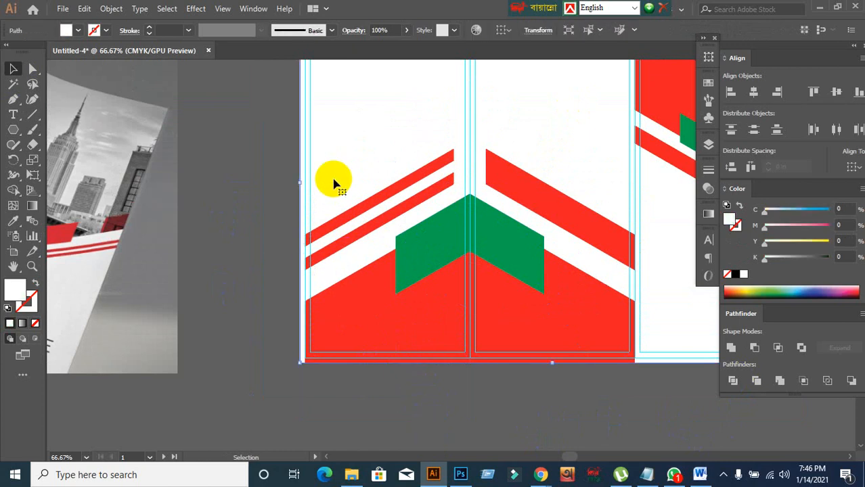
pyautogui.hotkey('ctrl', 'shift', 'a')
pyautogui.click(401, 270)
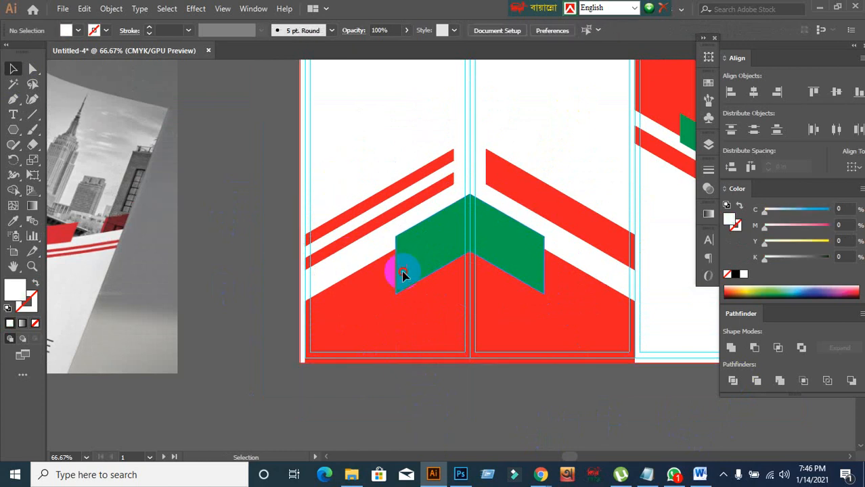
pyautogui.click(378, 395)
pyautogui.click(357, 339)
pyautogui.click(362, 394)
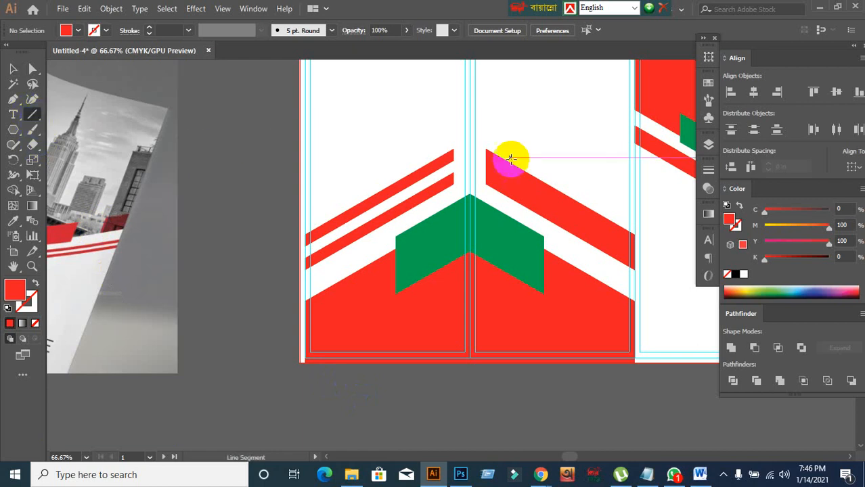
# - Redraw the vertical line along the fold through the green chevron, ending below the artboard
pyautogui.scroll(1, 471, 109)
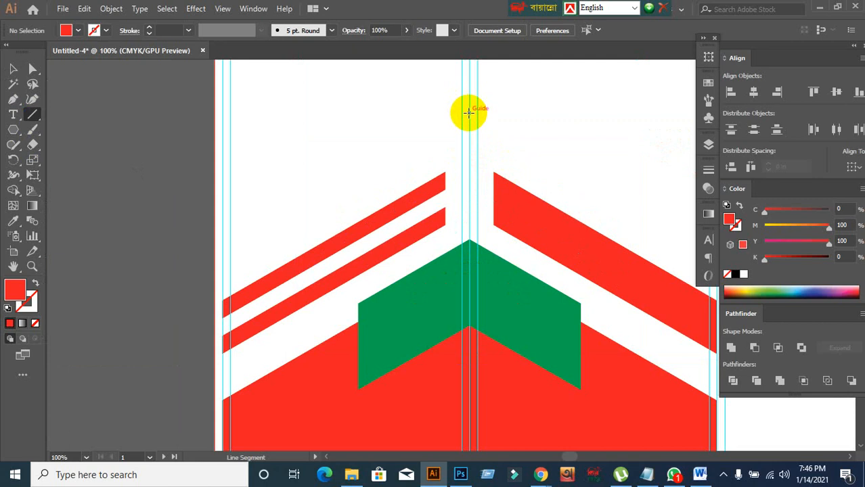
pyautogui.moveTo(470, 181); pyautogui.dragTo(469, 384)
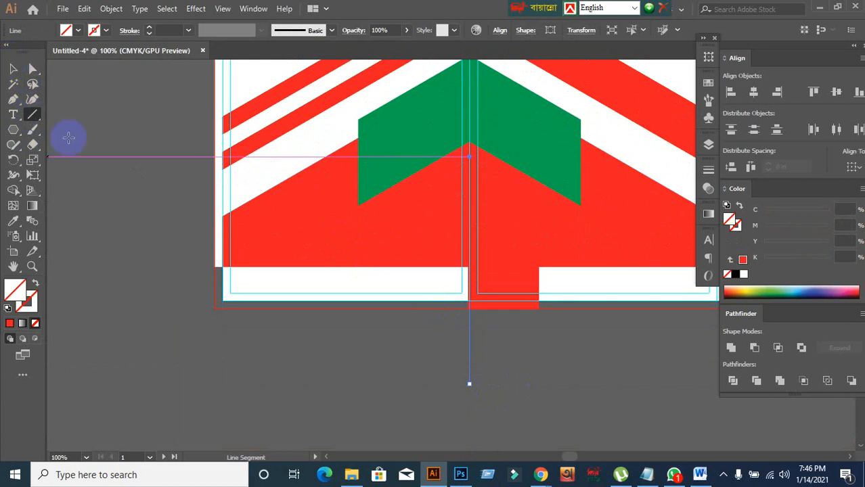
pyautogui.click(275, 358)
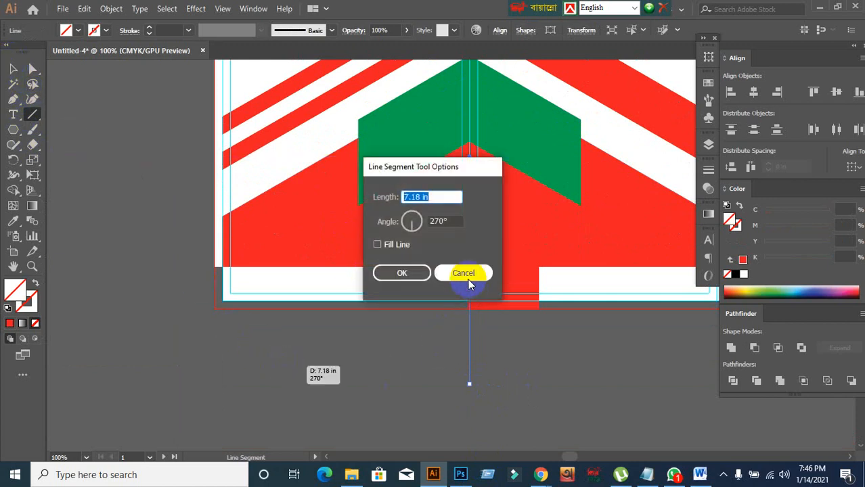
pyautogui.click(463, 271)
# - Undo the line and the earlier edits back to the grouped chevron artwork, and clear the selection
pyautogui.hotkey('ctrl', 'z')
pyautogui.hotkey('ctrl', 'z')
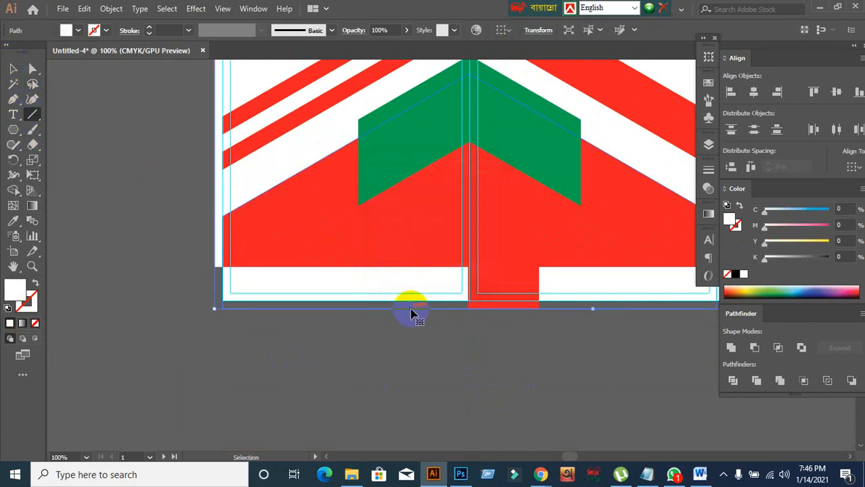
pyautogui.hotkey('ctrl', 'z')
pyautogui.hotkey('ctrl', 'z')
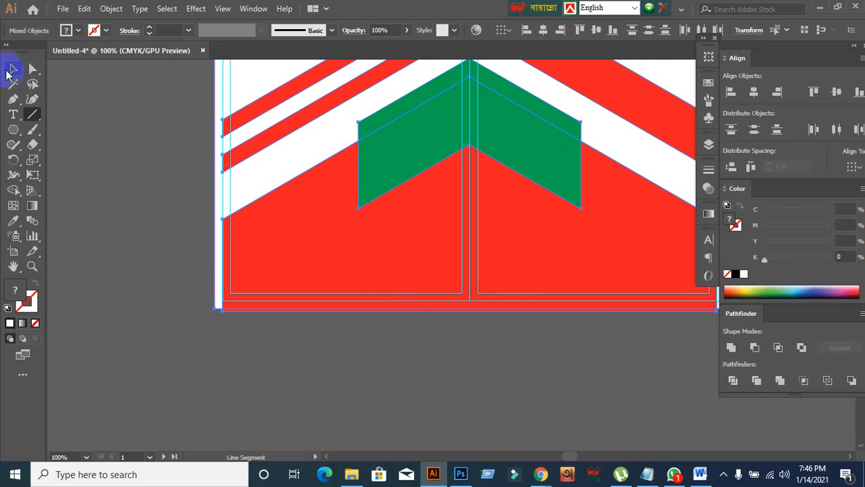
pyautogui.click(11, 71)
pyautogui.click(105, 254)
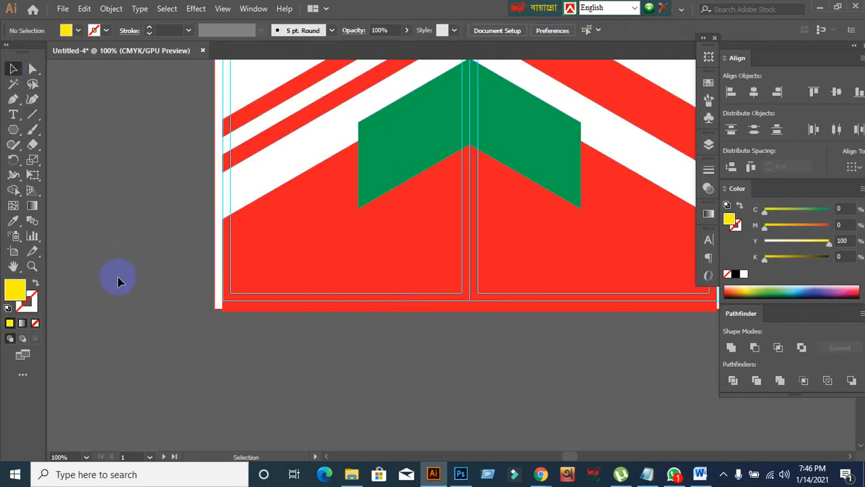
# - Try to move the grouped chevron artwork downward and undo the move
pyautogui.scroll(2, 119, 281)
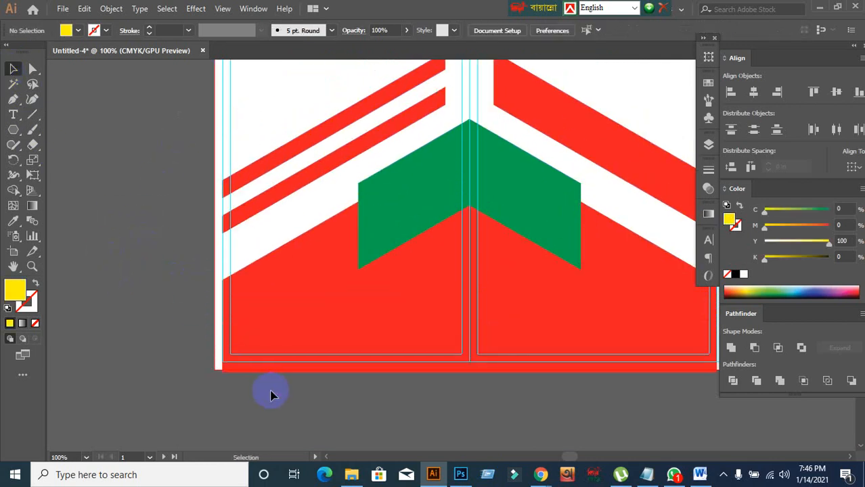
pyautogui.moveTo(263, 364); pyautogui.dragTo(280, 413)
pyautogui.hotkey('ctrl', 'z')
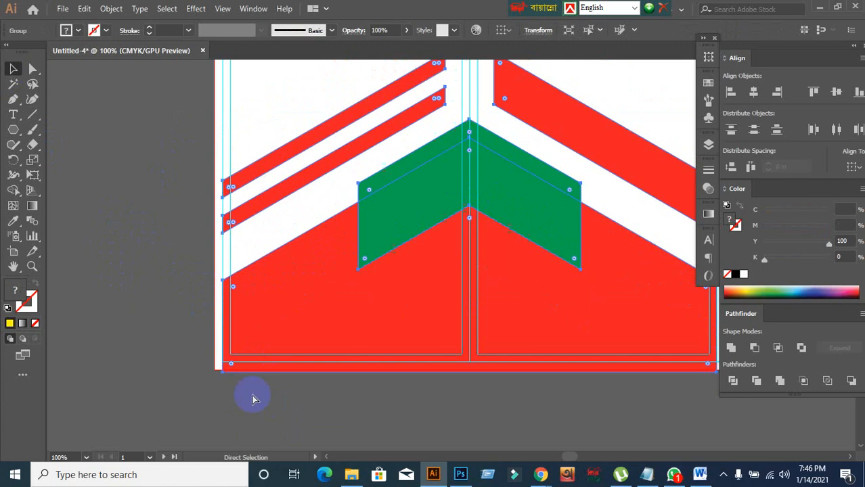
pyautogui.rightClick(397, 213)
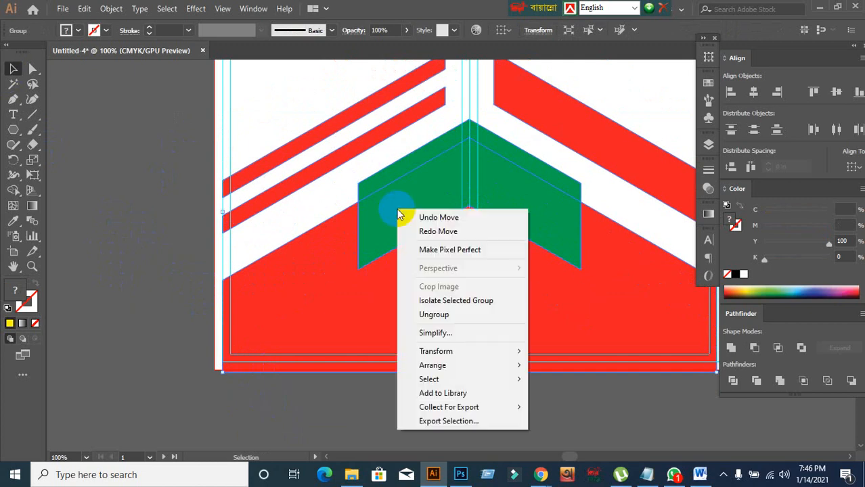
pyautogui.click(200, 336)
pyautogui.scroll(-2, 213, 325)
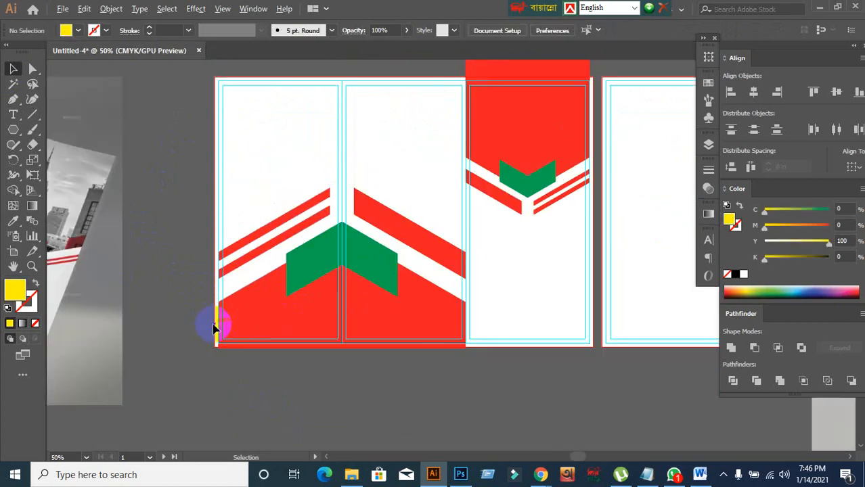
# - Ungroup the chevron artwork on the two left panels and clear the selection
pyautogui.scroll(3, 212, 325)
pyautogui.click(487, 160)
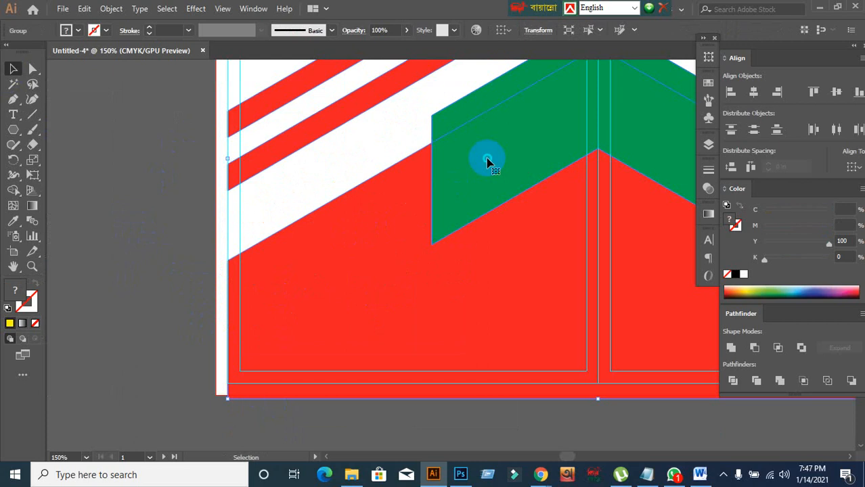
pyautogui.rightClick(487, 160)
pyautogui.click(527, 264)
pyautogui.click(149, 278)
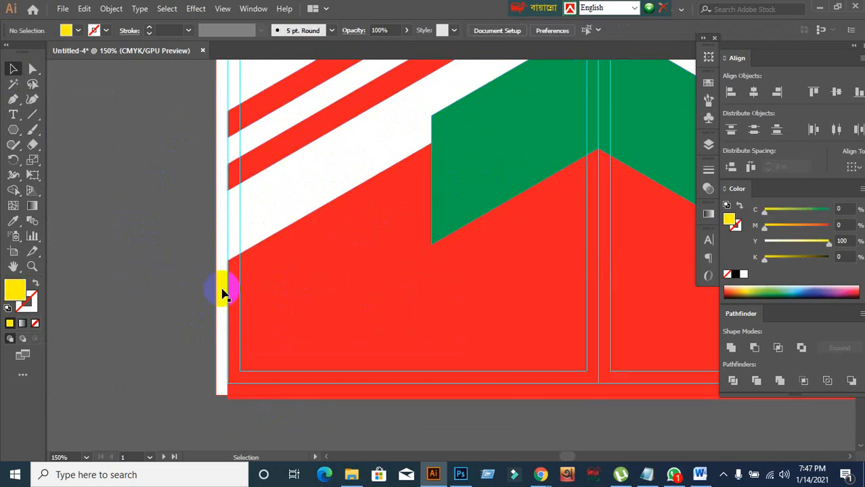
pyautogui.scroll(-3, 260, 256)
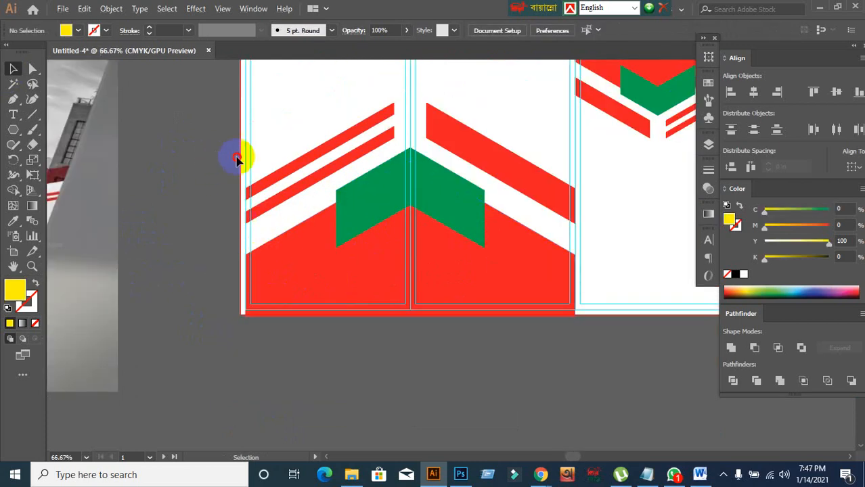
# - Group the chevron artwork on the two left panels and clear the selection
pyautogui.moveTo(235, 154); pyautogui.dragTo(525, 340)
pyautogui.hotkey('ctrl', 'g')
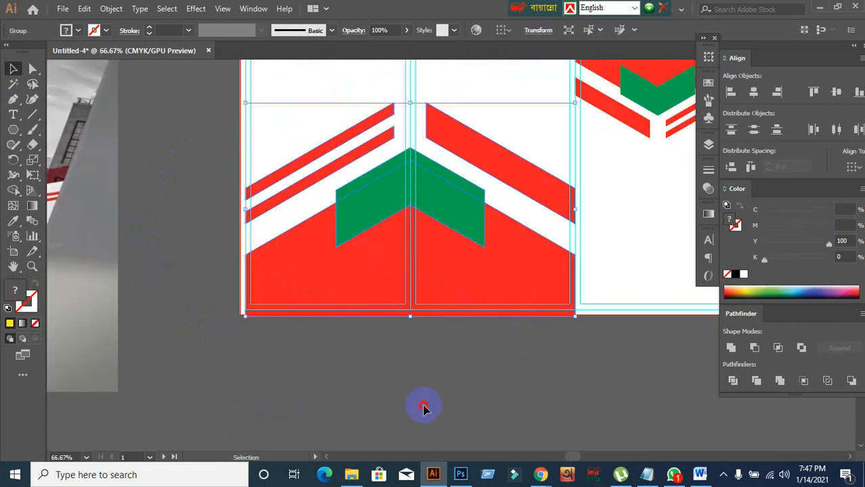
pyautogui.click(425, 408)
pyautogui.click(363, 221)
pyautogui.click(150, 251)
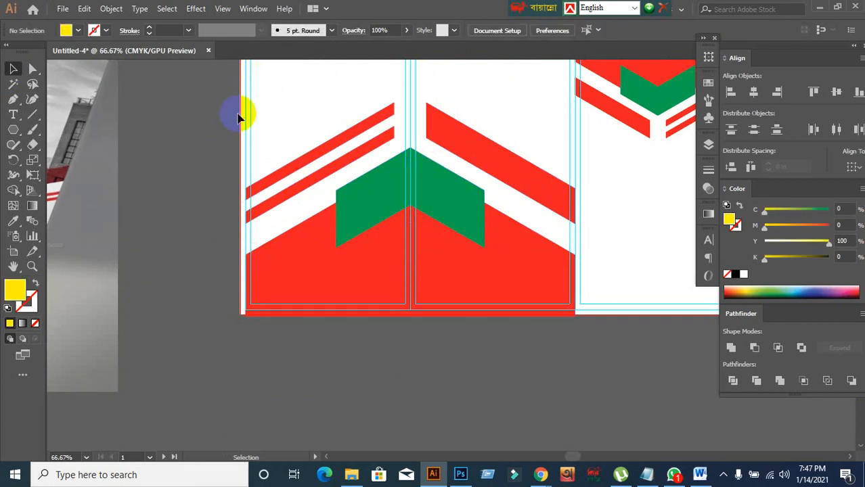
# - Align the grouped chevron artwork to the bottom edge of the white page background and clear the selection
pyautogui.click(243, 140)
pyautogui.click(200, 160)
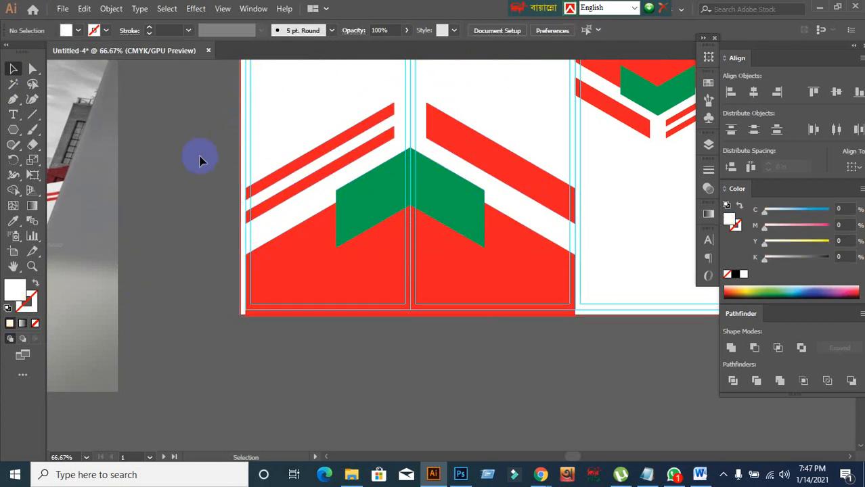
pyautogui.moveTo(466, 324); pyautogui.dragTo(338, 132)
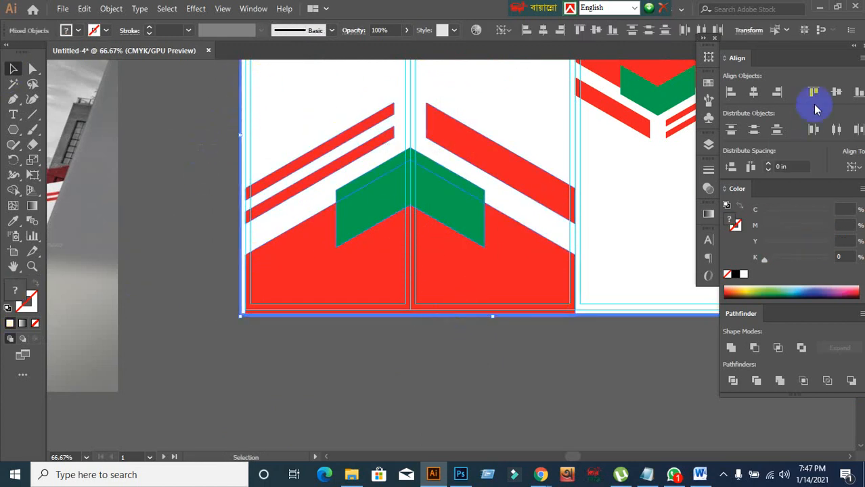
pyautogui.click(858, 96)
pyautogui.click(470, 377)
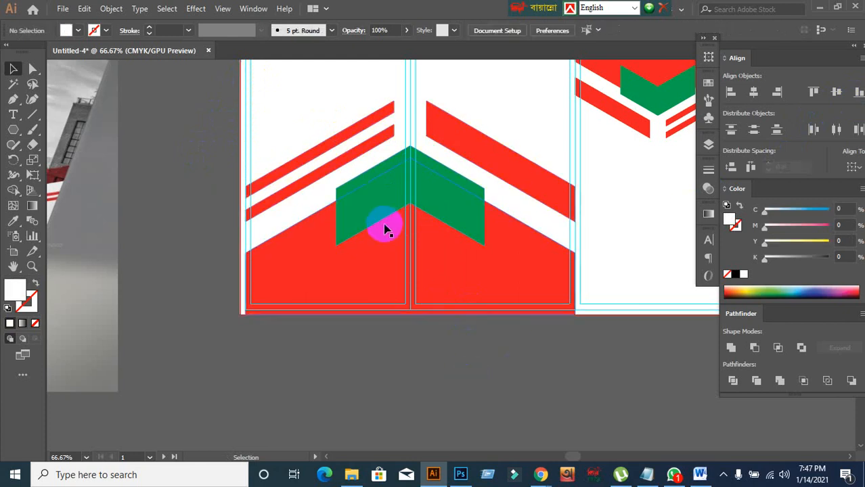
# - Ungroup the bottom-aligned chevron artwork into separate shapes
pyautogui.click(376, 279)
pyautogui.click(365, 366)
pyautogui.rightClick(342, 215)
pyautogui.click(305, 259)
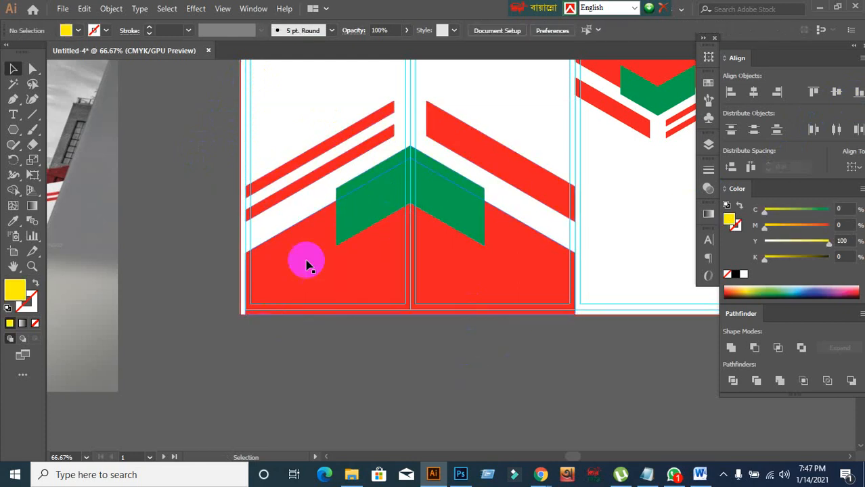
pyautogui.click(308, 249)
pyautogui.rightClick(308, 252)
pyautogui.click(365, 137)
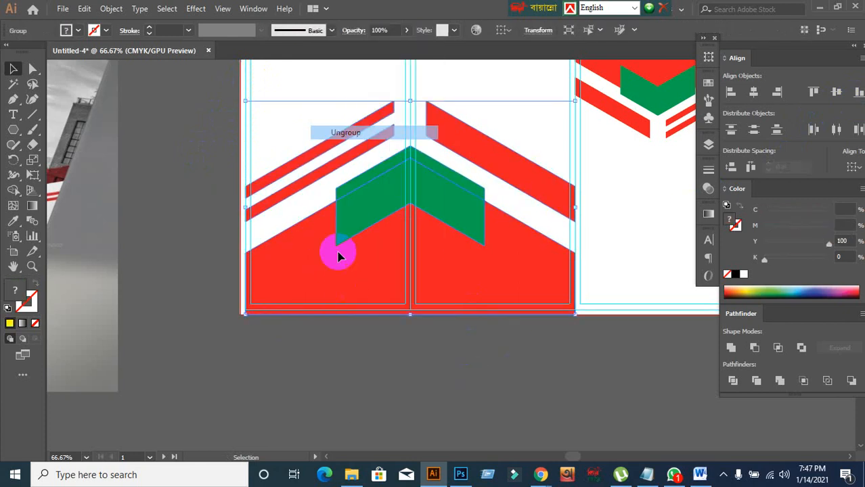
# - Try moving the red base shape and the green chevron separately, undoing each move
pyautogui.moveTo(328, 285); pyautogui.dragTo(357, 359)
pyautogui.hotkey('ctrl', 'z')
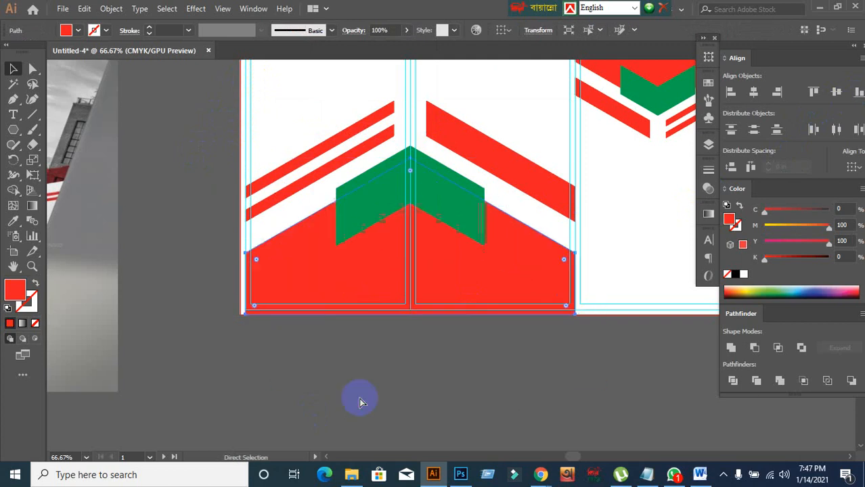
pyautogui.click(359, 399)
pyautogui.moveTo(450, 200); pyautogui.dragTo(469, 242)
pyautogui.hotkey('ctrl', 'z')
pyautogui.click(447, 332)
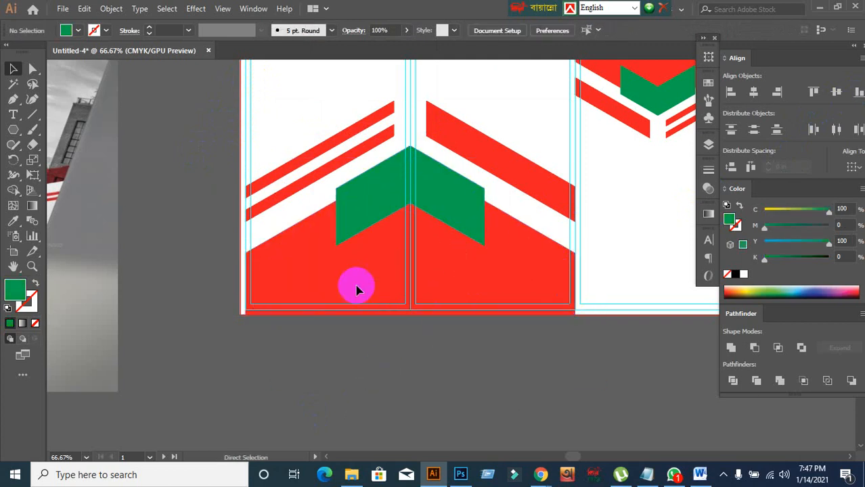
pyautogui.scroll(1, 298, 269)
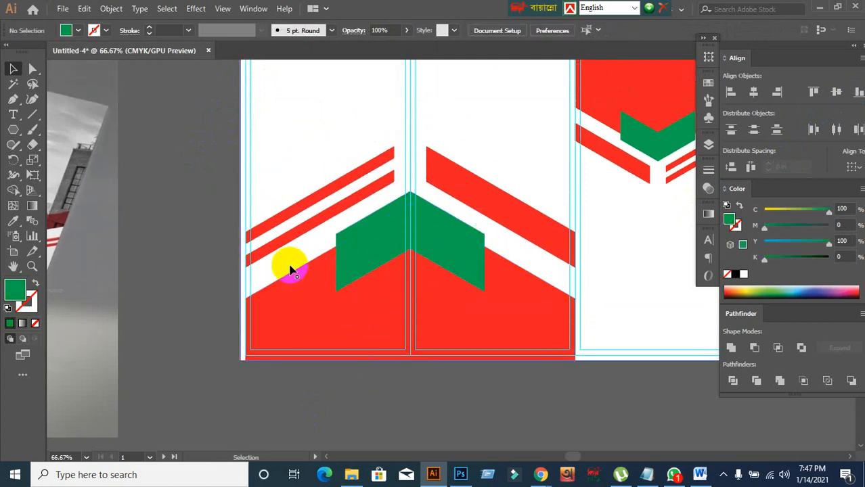
# - Draw a vertical line along the fold between the two left panels, from above the stripes to below the artboard
pyautogui.click(32, 115)
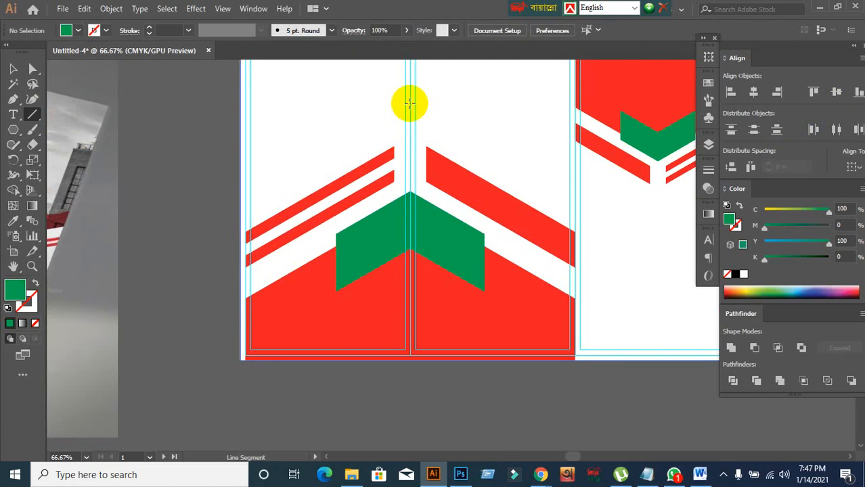
pyautogui.moveTo(409, 103)
pyautogui.mouseDown()
pyautogui.moveTo(421, 299)
pyautogui.moveTo(410, 411)
pyautogui.mouseUp()
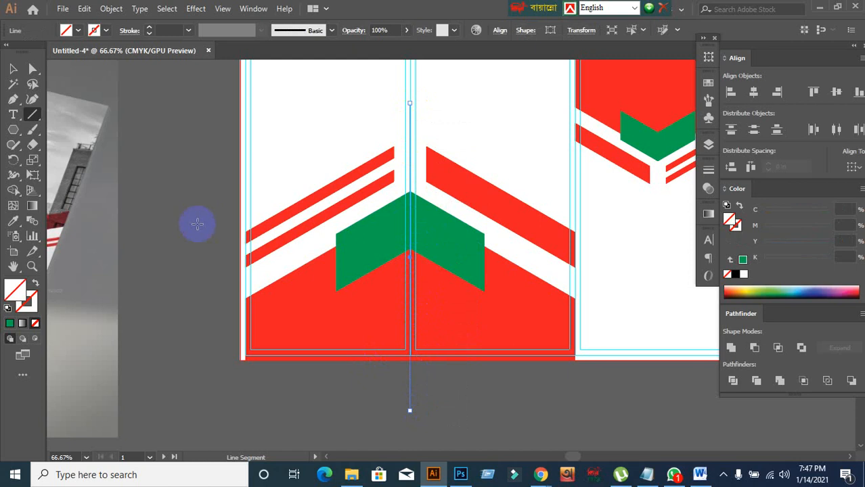
pyautogui.click(14, 70)
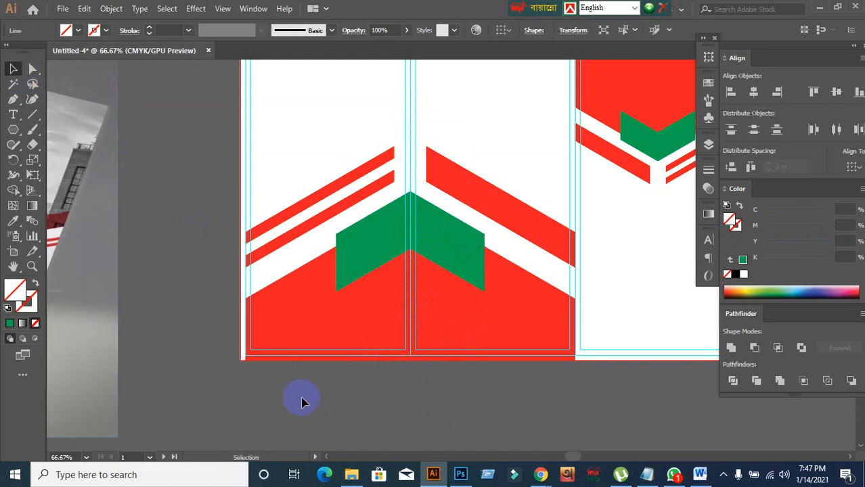
pyautogui.click(302, 428)
# - Lock the white page background so that only the artwork and the fold line can be selected
pyautogui.click(467, 224)
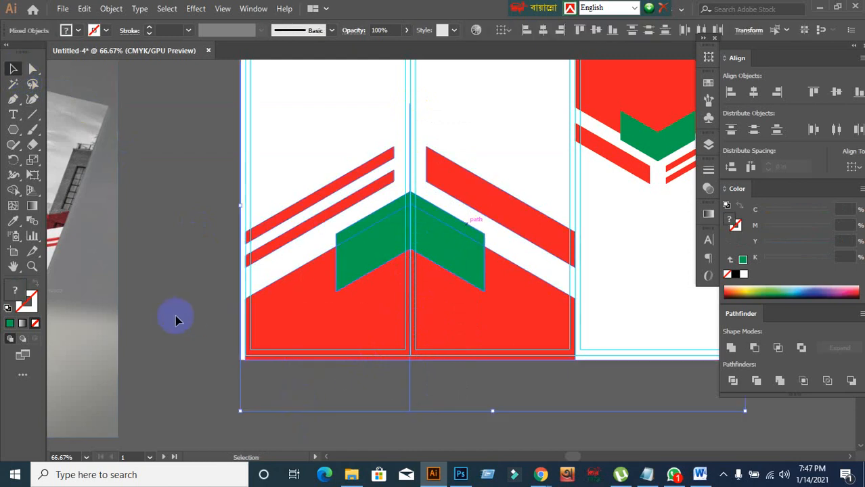
pyautogui.click(174, 315)
pyautogui.click(283, 174)
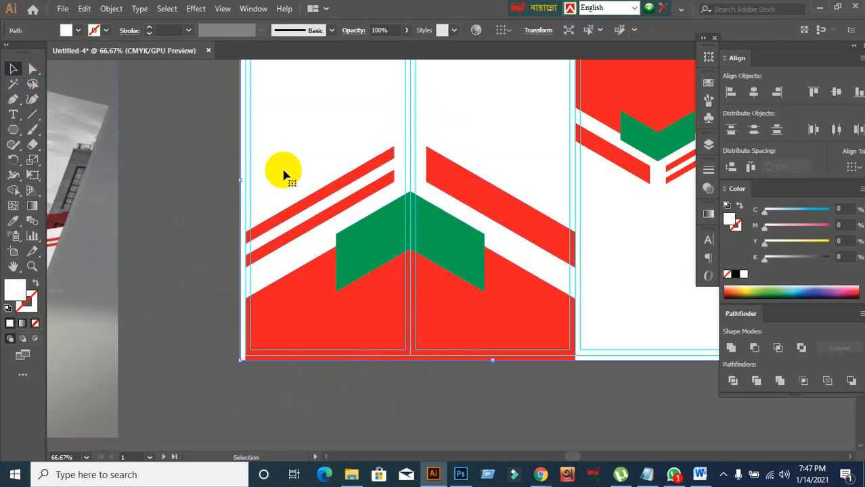
pyautogui.hotkey('ctrl', '2')
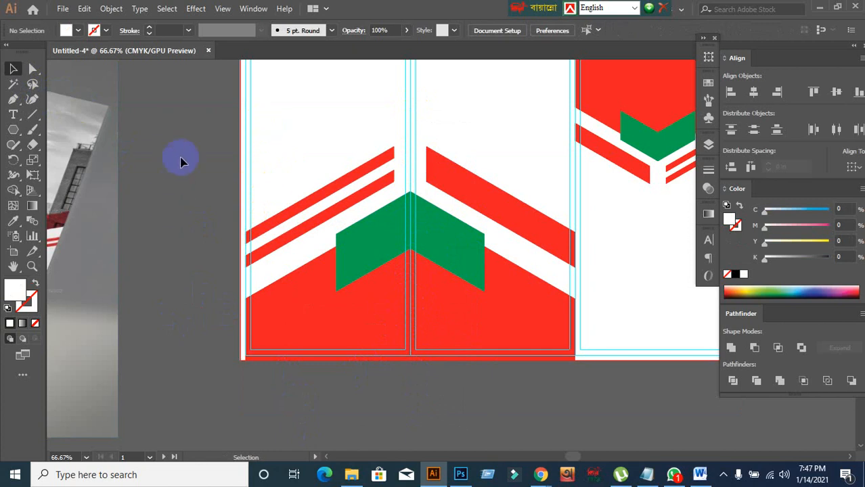
# - Divide the chevron artwork along the fold line with Pathfinder Divide and clear the selection
pyautogui.moveTo(411, 285); pyautogui.dragTo(491, 381)
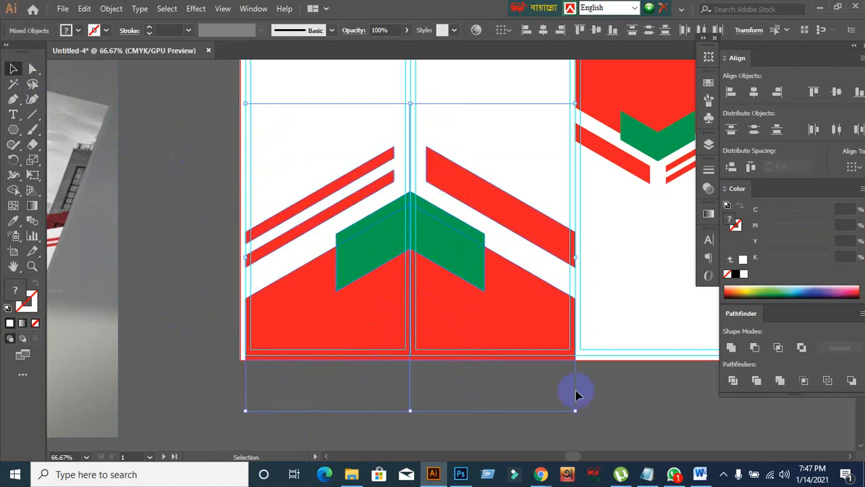
pyautogui.click(734, 382)
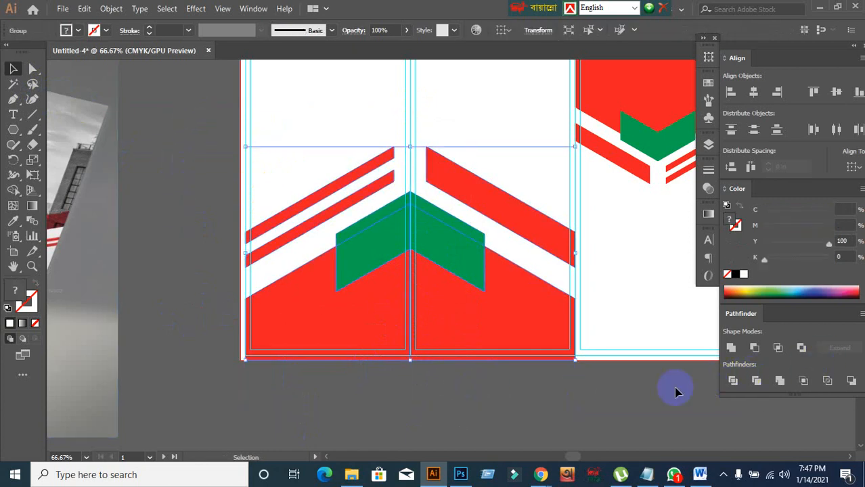
pyautogui.click(532, 377)
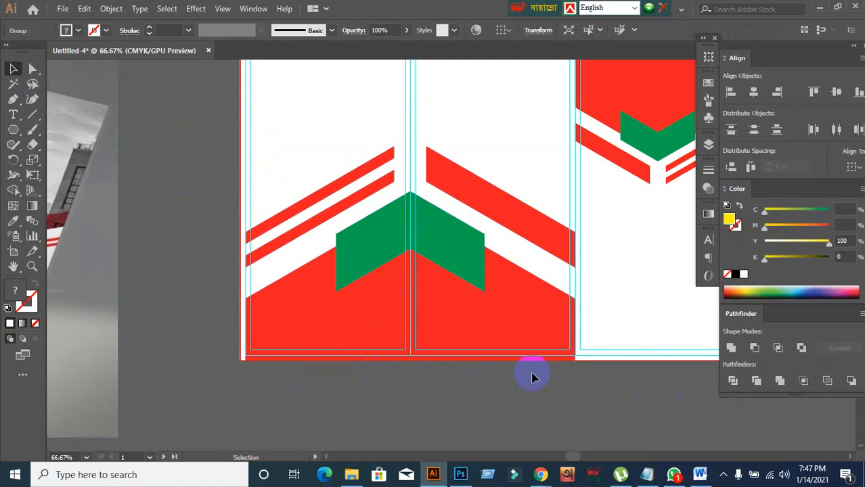
# - Ungroup the divided chevron pieces and clear the selection
pyautogui.rightClick(476, 330)
pyautogui.click(455, 393)
pyautogui.click(396, 326)
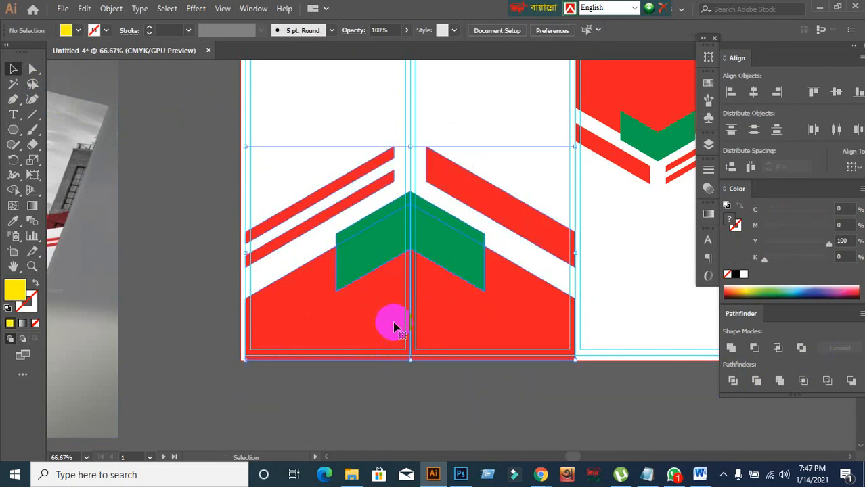
pyautogui.rightClick(396, 327)
pyautogui.click(419, 207)
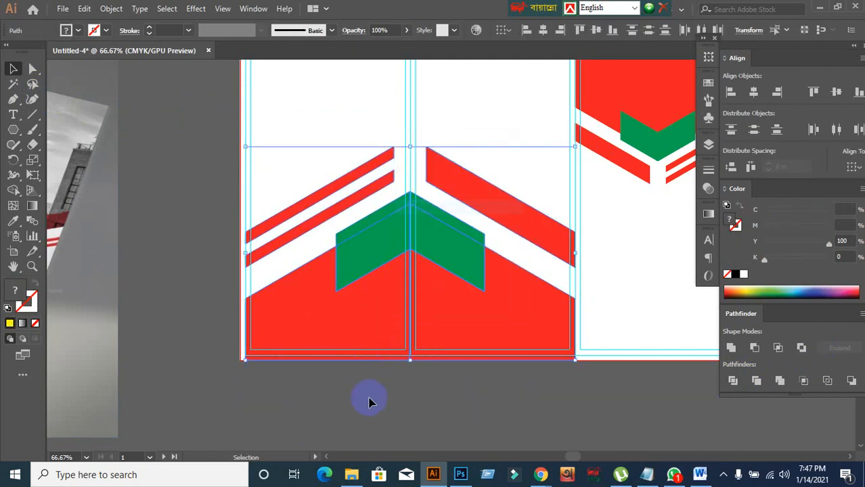
pyautogui.click(367, 399)
# - Try moving the red base pieces on both sides of the fold, undoing each move
pyautogui.moveTo(329, 342); pyautogui.dragTo(281, 407)
pyautogui.hotkey('ctrl', 'z')
pyautogui.press('a')
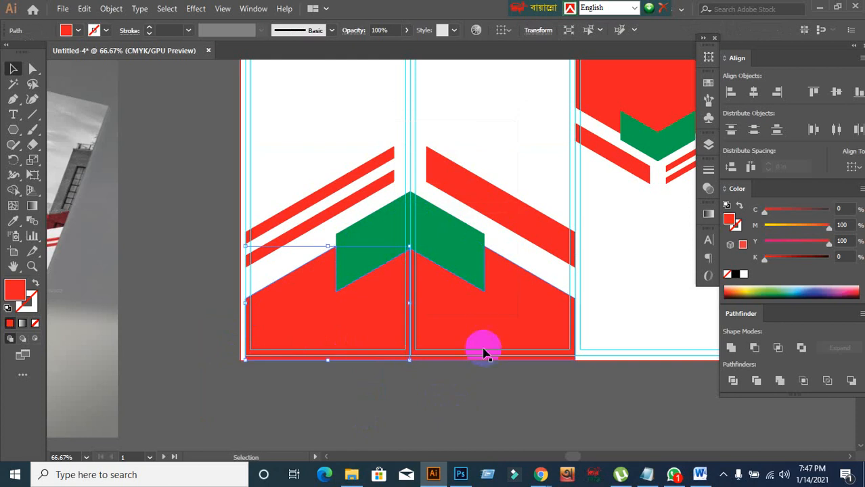
pyautogui.moveTo(482, 348); pyautogui.dragTo(562, 407)
pyautogui.hotkey('ctrl', 'z')
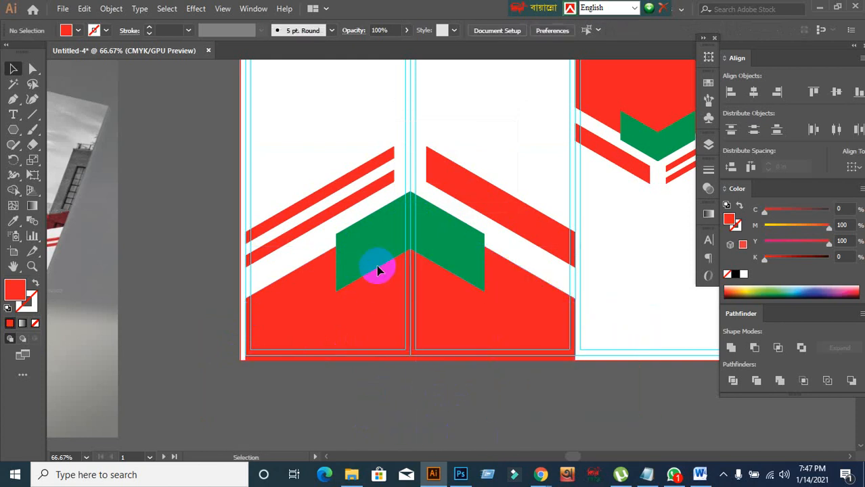
# - Try moving the green chevron pieces on both sides of the fold, undo each move and clear the selection
pyautogui.moveTo(376, 267); pyautogui.dragTo(332, 309)
pyautogui.hotkey('ctrl', 'z')
pyautogui.press('v')
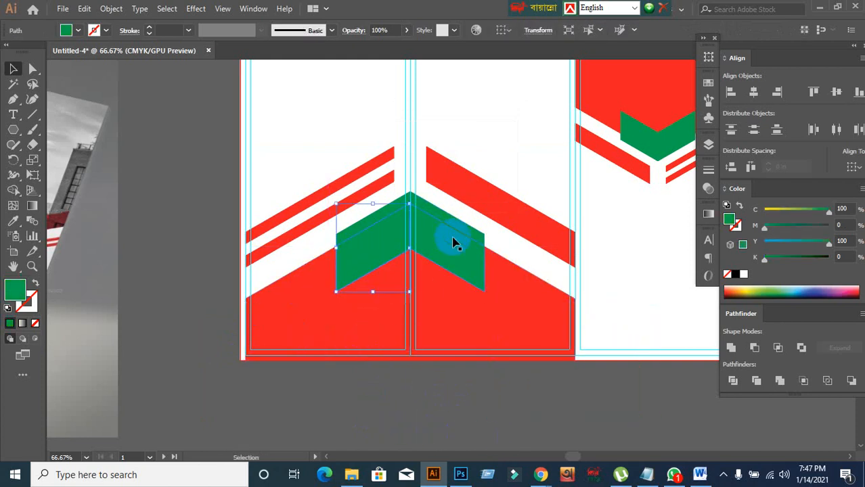
pyautogui.moveTo(454, 243); pyautogui.dragTo(461, 156)
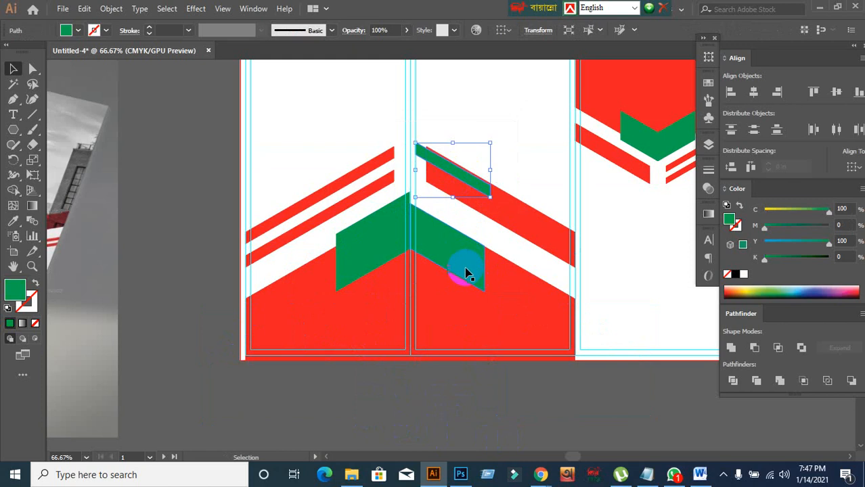
pyautogui.hotkey('ctrl', 'z')
pyautogui.click(471, 396)
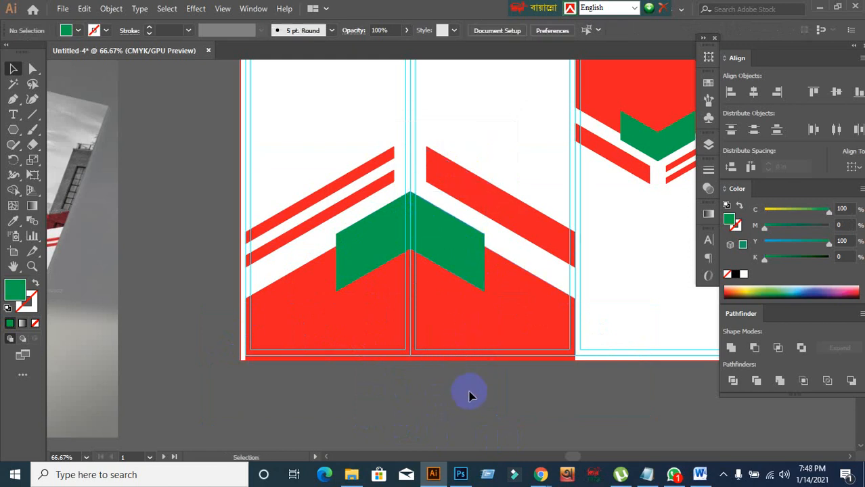
# - Compare the chevron artwork on the two left panels with the trifold brochure reference image
pyautogui.scroll(-1, 471, 396)
pyautogui.scroll(-1, 456, 354)
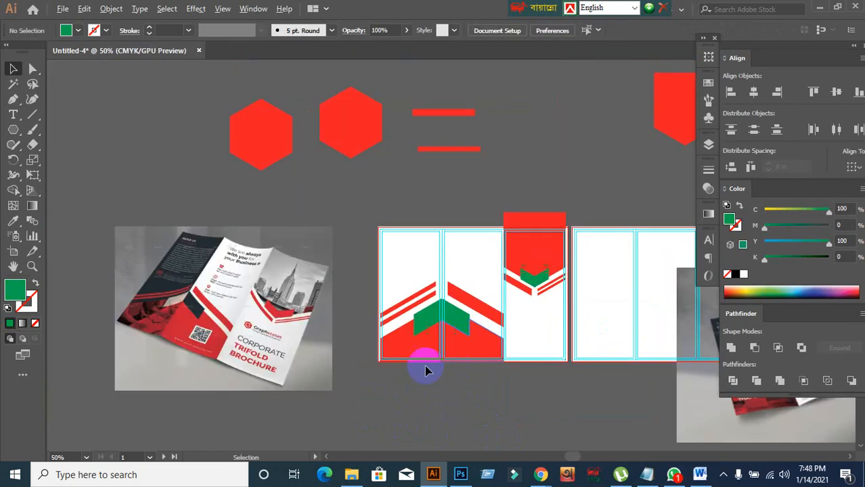
pyautogui.scroll(2, 202, 308)
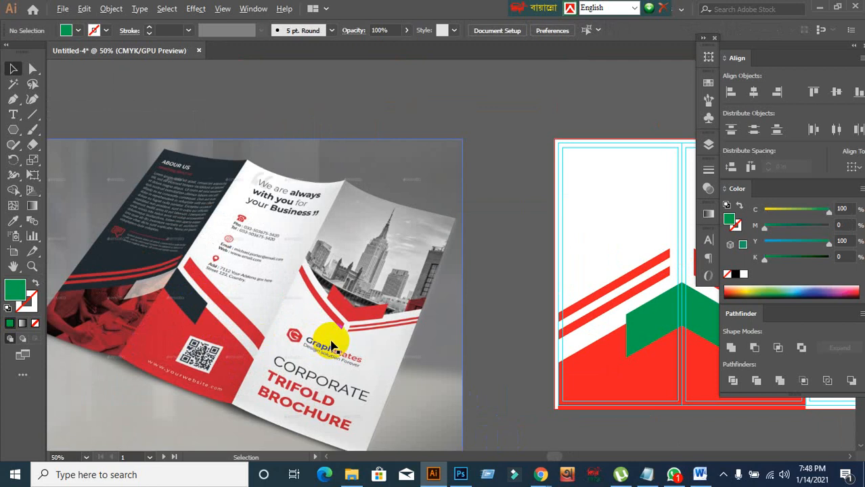
pyautogui.moveTo(534, 375); pyautogui.dragTo(381, 276)
pyautogui.moveTo(440, 264); pyautogui.dragTo(422, 317)
pyautogui.hotkey('ctrl', 'z')
pyautogui.click(369, 342)
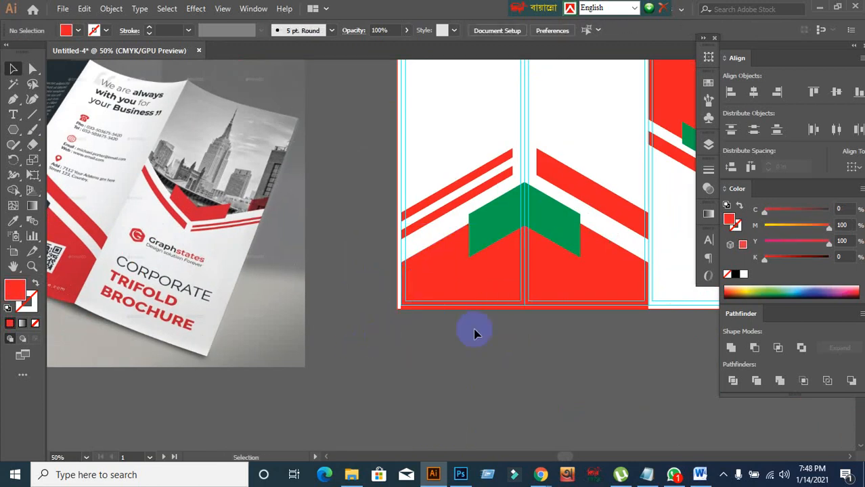
pyautogui.scroll(1, 537, 282)
pyautogui.scroll(-2, 499, 284)
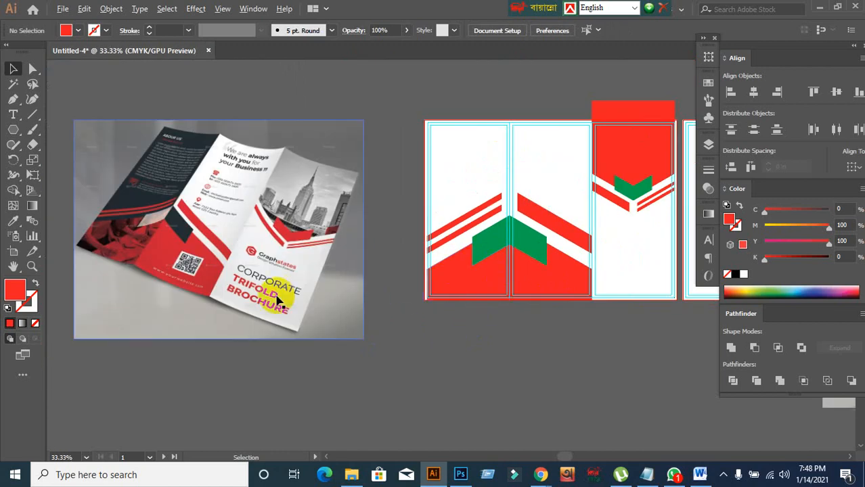
pyautogui.scroll(1, 229, 276)
pyautogui.scroll(1, 562, 308)
# - Undo the division, the fold line and the background lock, restoring the undivided chevron shapes, and clear the selection
pyautogui.moveTo(573, 309); pyautogui.dragTo(419, 333)
pyautogui.hotkey('ctrl', 'a')
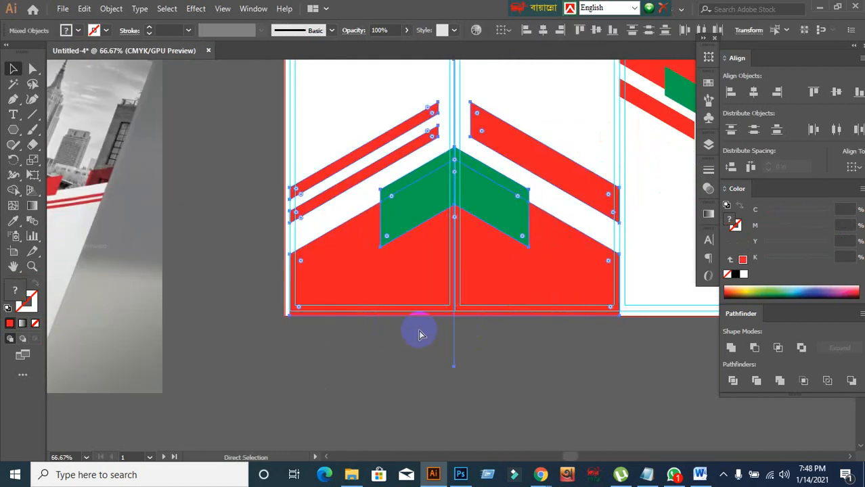
pyautogui.hotkey('ctrl', 'alt', '2')
pyautogui.click(398, 350)
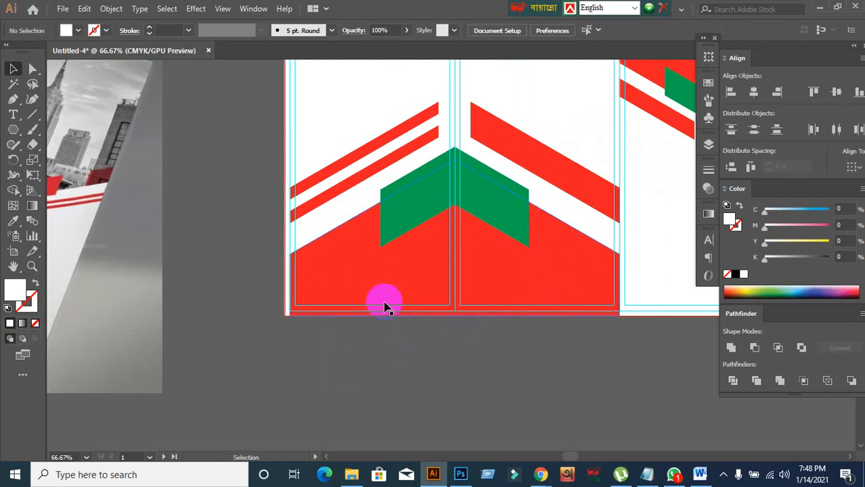
# - Lock the white page background behind the undivided chevron artwork
pyautogui.scroll(-2, 387, 305)
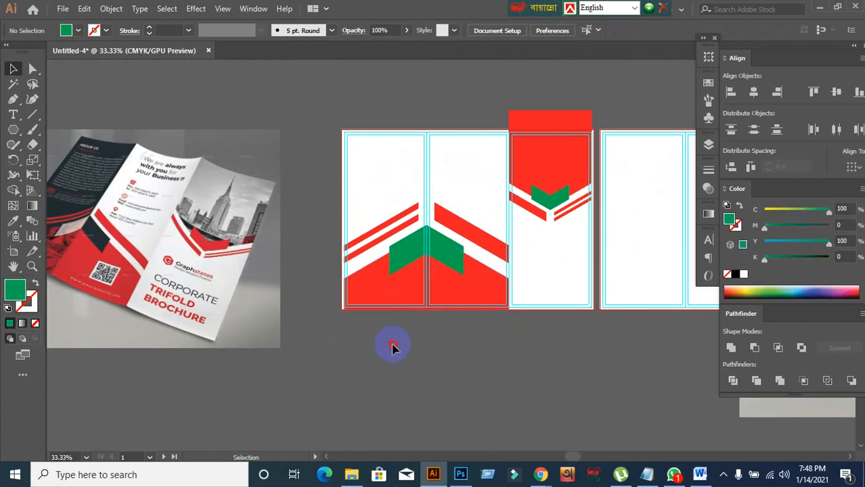
pyautogui.scroll(2, 362, 290)
pyautogui.moveTo(349, 105); pyautogui.dragTo(253, 170)
pyautogui.hotkey('ctrl', 'z')
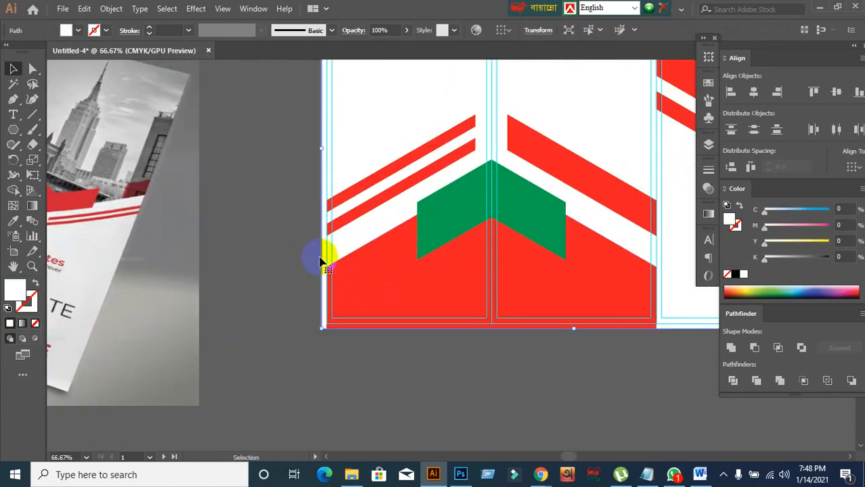
pyautogui.hotkey('ctrl', '2')
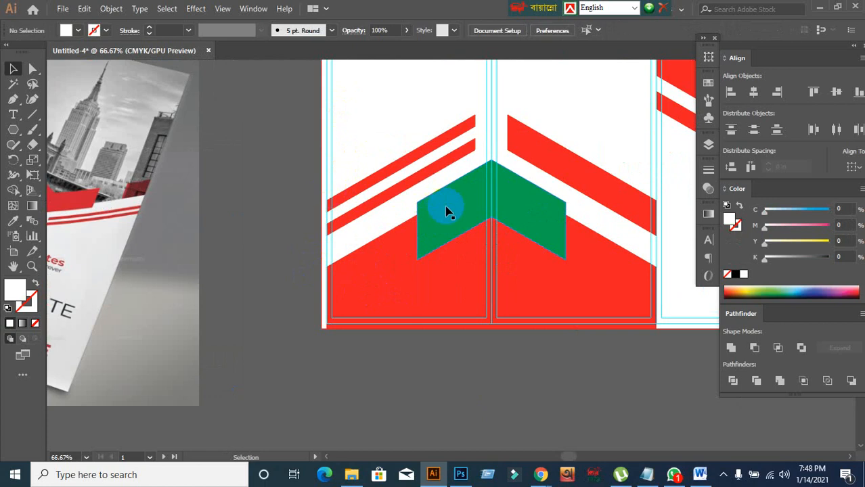
# - Try moving the red base shape off the two lower panels, undo the move and clear the selection
pyautogui.moveTo(422, 335); pyautogui.dragTo(401, 363)
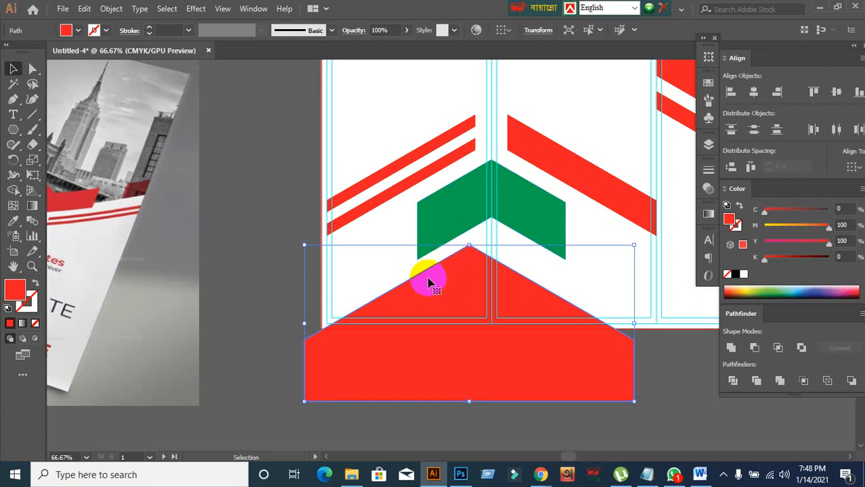
pyautogui.press('a')
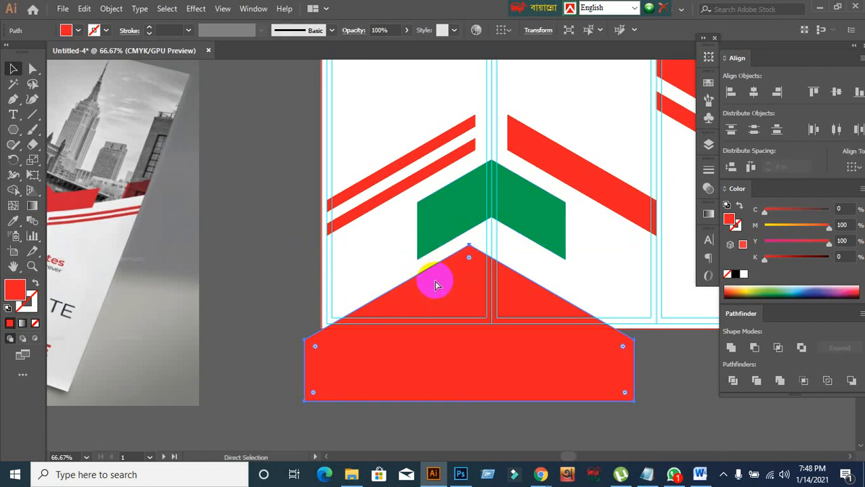
pyautogui.hotkey('ctrl', 'z')
pyautogui.click(302, 340)
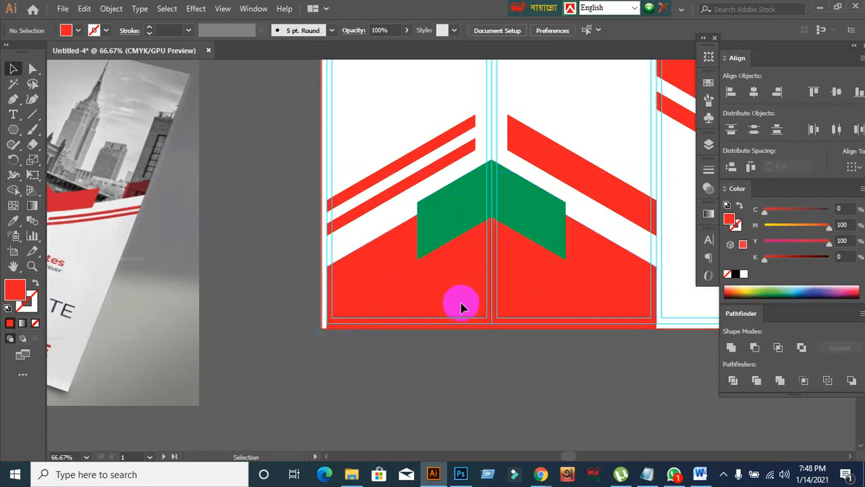
# - Try moving the undivided green chevron away from the fold, undo the move and clear the selection
pyautogui.scroll(2, 458, 212)
pyautogui.click(460, 224)
pyautogui.rightClick(462, 224)
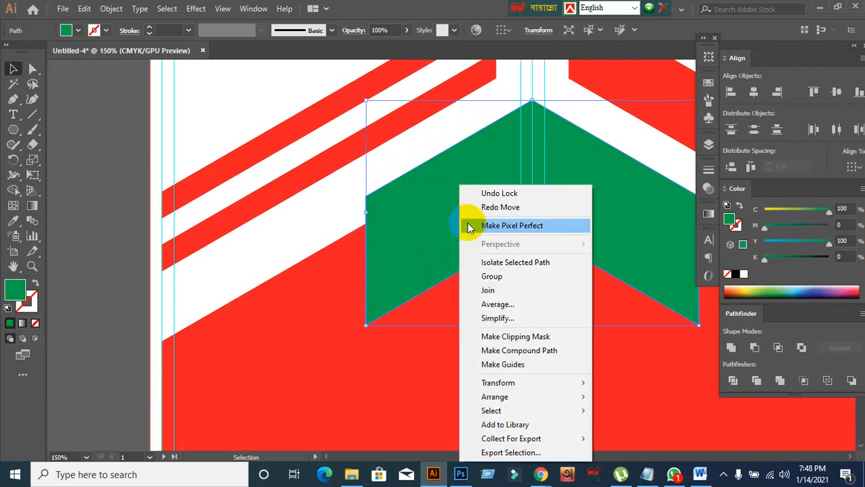
pyautogui.click(178, 324)
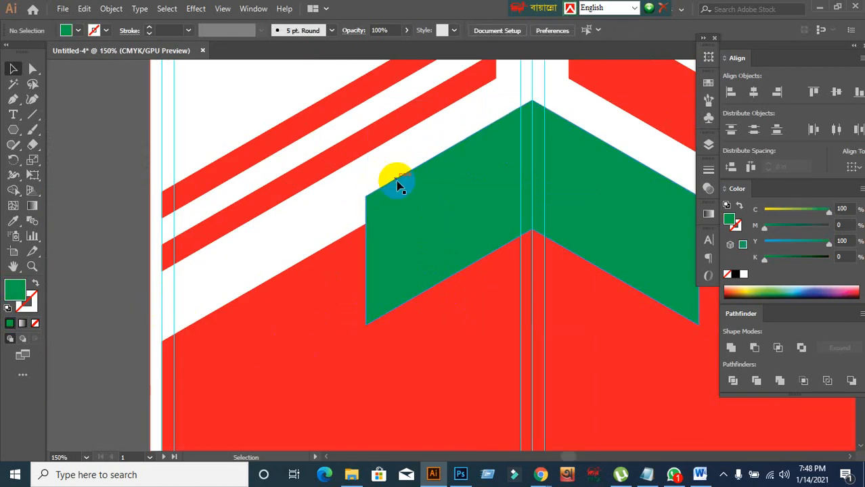
pyautogui.moveTo(396, 182); pyautogui.dragTo(369, 165)
pyautogui.hotkey('ctrl', 'z')
pyautogui.click(153, 273)
pyautogui.scroll(-2, 169, 254)
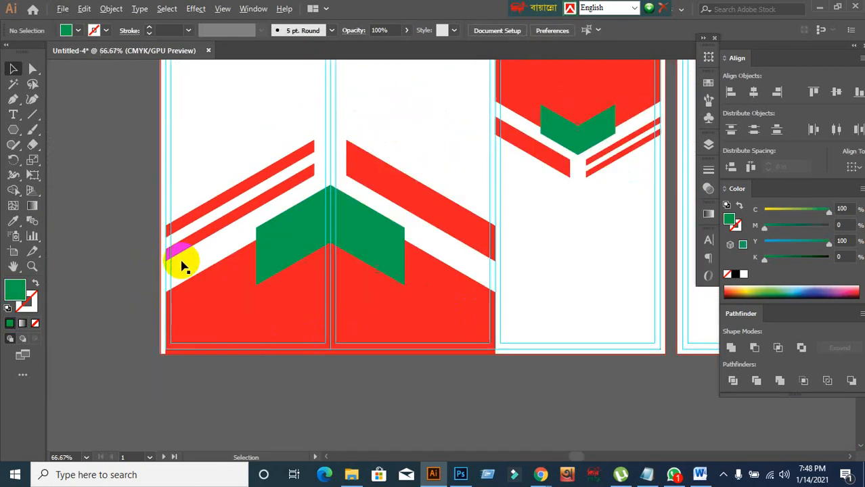
pyautogui.click(264, 351)
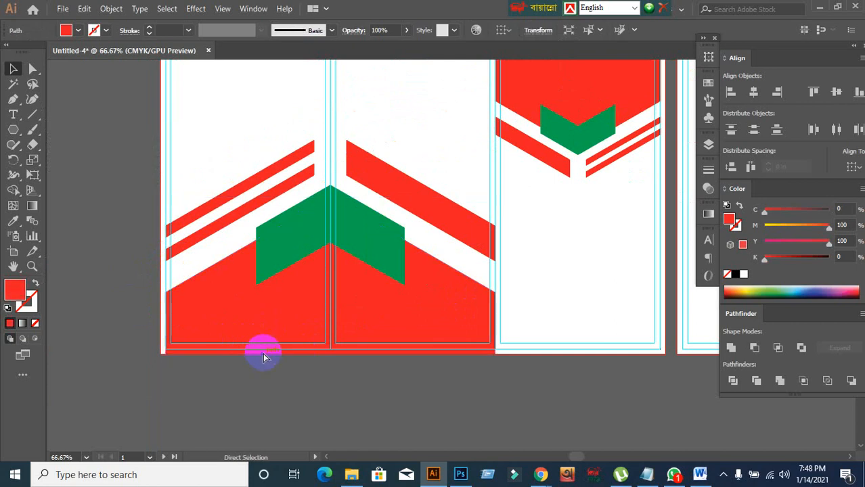
pyautogui.click(263, 357)
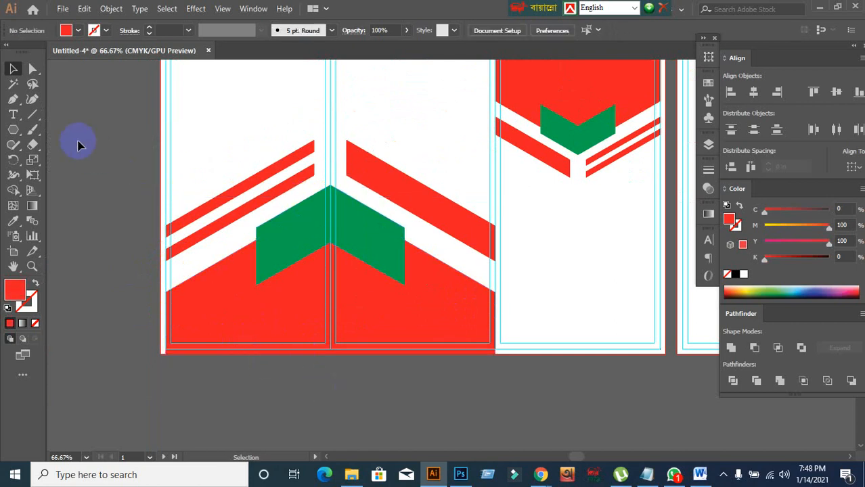
# - Draw a vertical line along the fold, running from above the green chevron to below it
pyautogui.scroll(1, 275, 127)
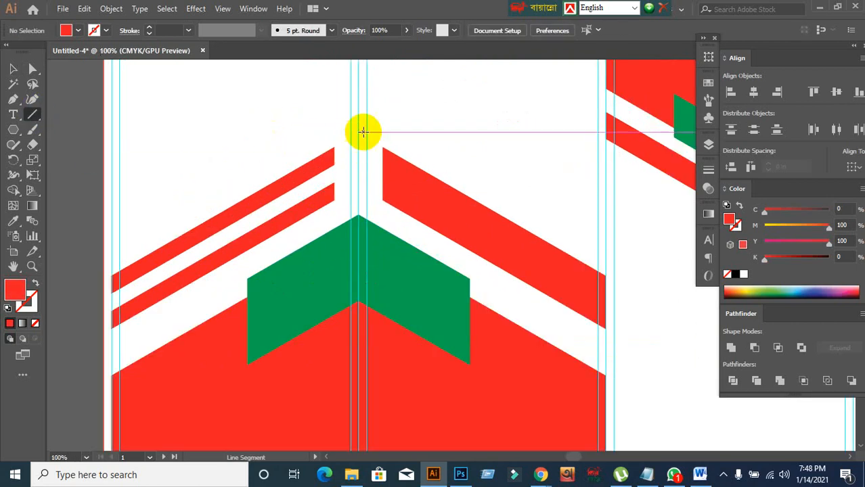
pyautogui.moveTo(358, 111); pyautogui.dragTo(357, 362)
# - Divide the green chevron with the fold line and ungroup the resulting halves
pyautogui.click(13, 69)
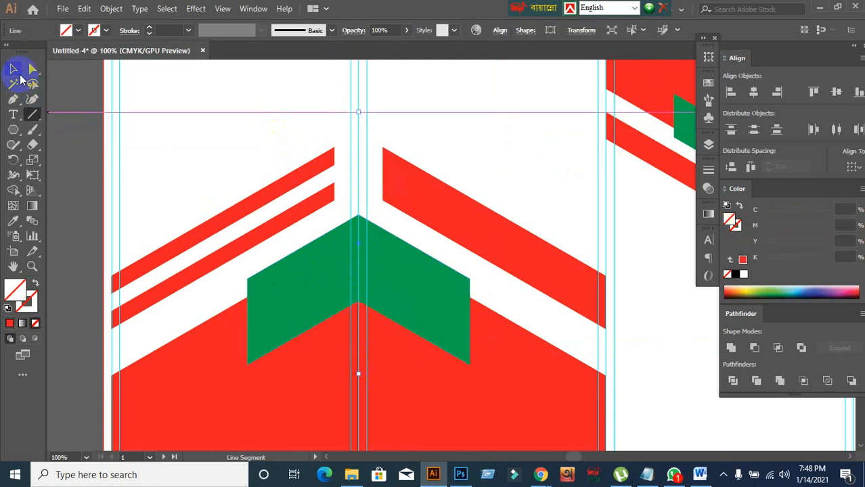
pyautogui.keyDown('shift'); pyautogui.click(315, 296); pyautogui.keyUp('shift')
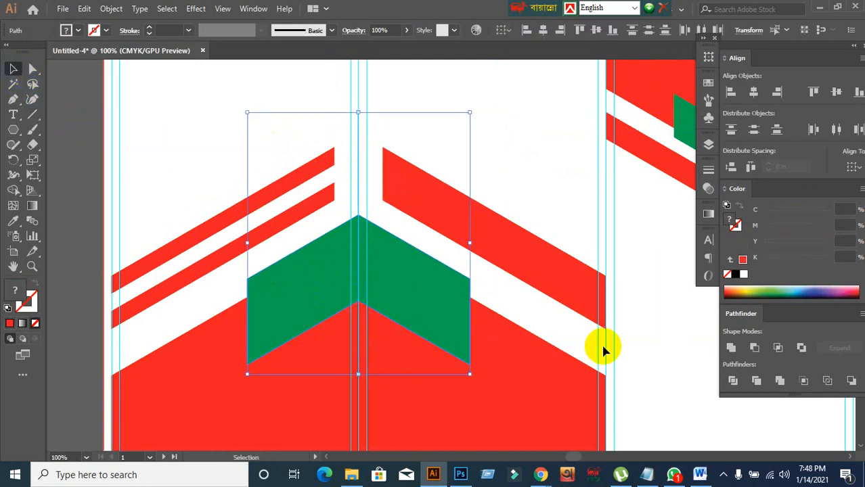
pyautogui.click(736, 383)
pyautogui.rightClick(373, 267)
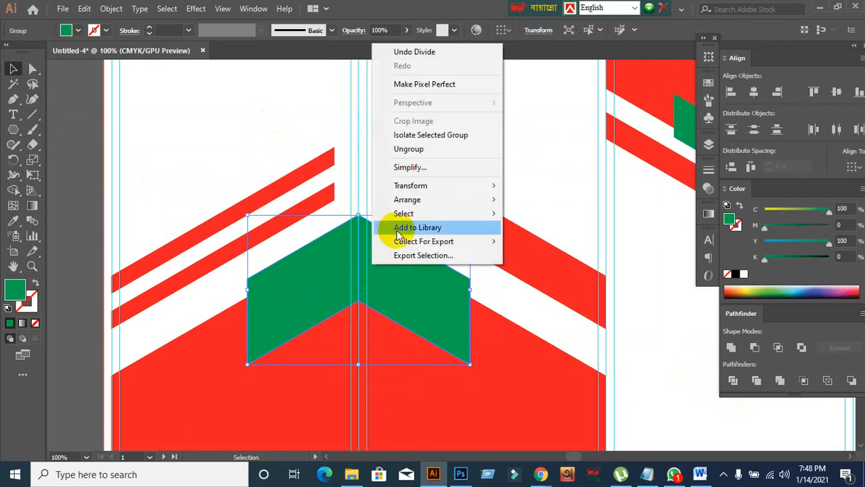
pyautogui.click(409, 150)
pyautogui.click(115, 257)
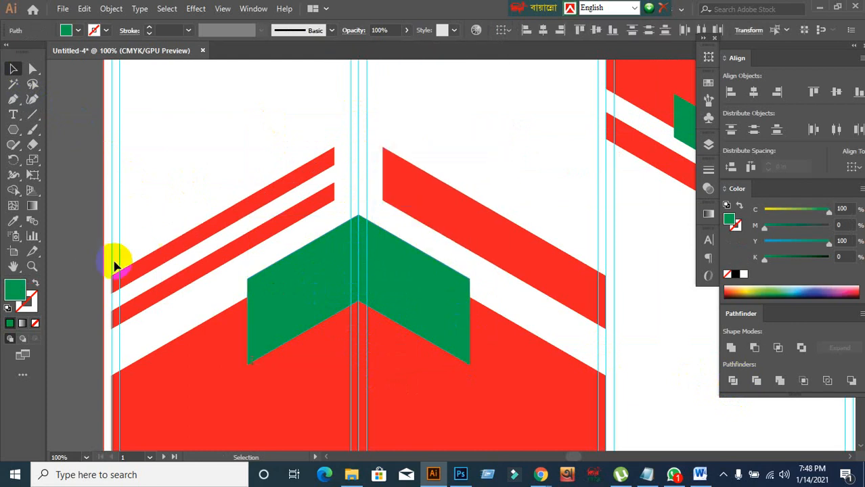
# - Try moving the left half of the green chevron, undo the move and clear the selection
pyautogui.moveTo(296, 271); pyautogui.dragTo(268, 312)
pyautogui.hotkey('ctrl', 'z')
pyautogui.click(83, 326)
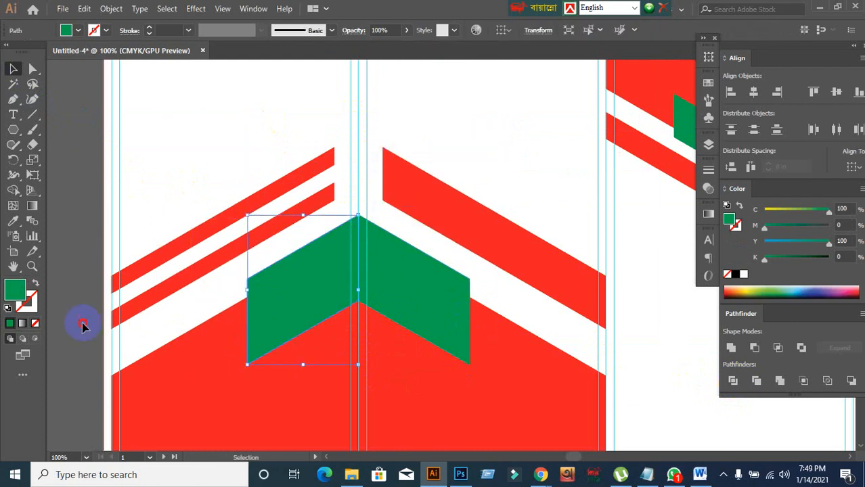
pyautogui.scroll(-2, 254, 315)
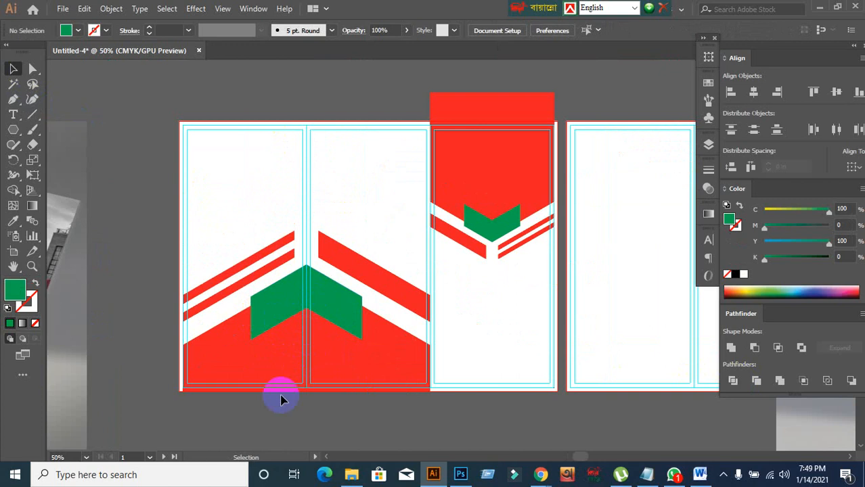
# - Unlock all objects, then lock the white page background and both halves of the green chevron
pyautogui.hotkey('ctrl', 'alt', '2')
pyautogui.click(274, 443)
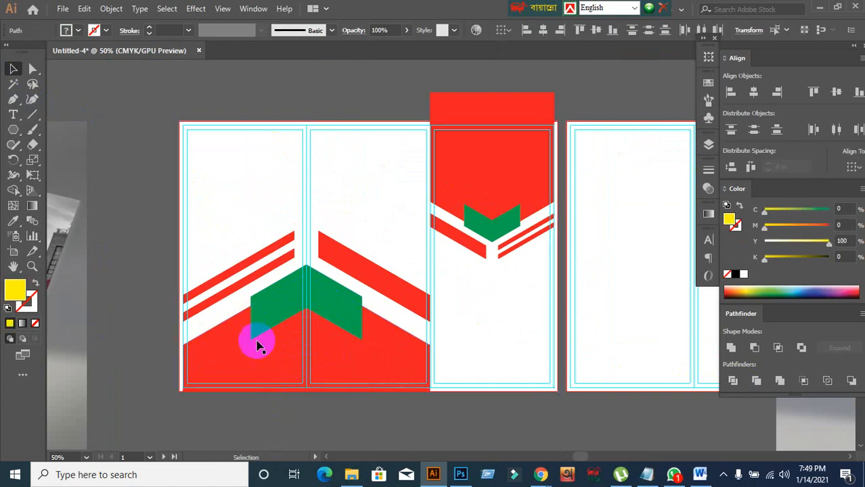
pyautogui.click(238, 203)
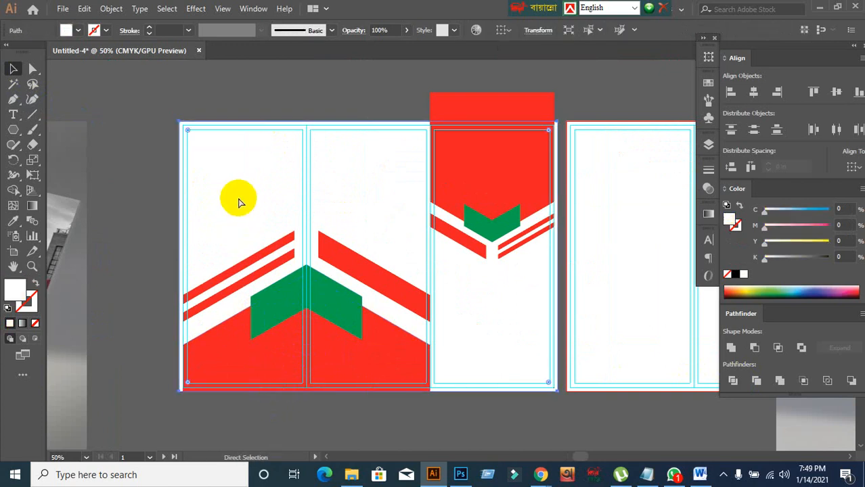
pyautogui.click(284, 301)
pyautogui.keyDown('shift'); pyautogui.click(333, 301); pyautogui.keyUp('shift')
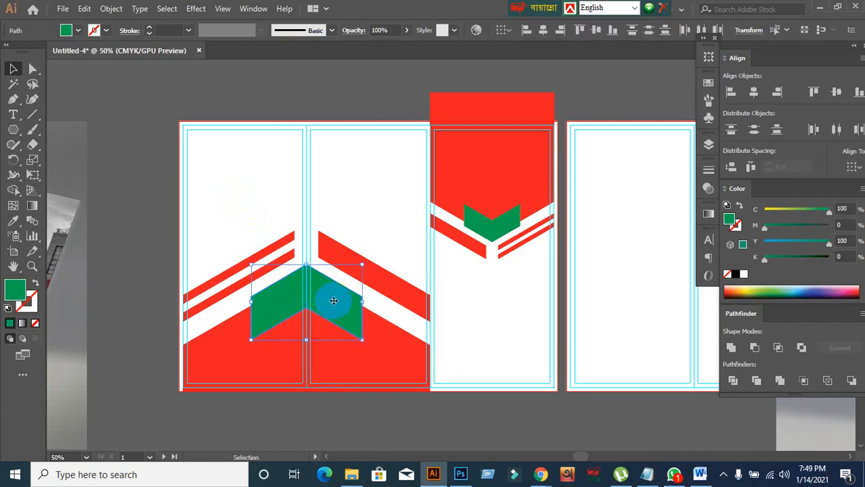
pyautogui.hotkey('ctrl', '2')
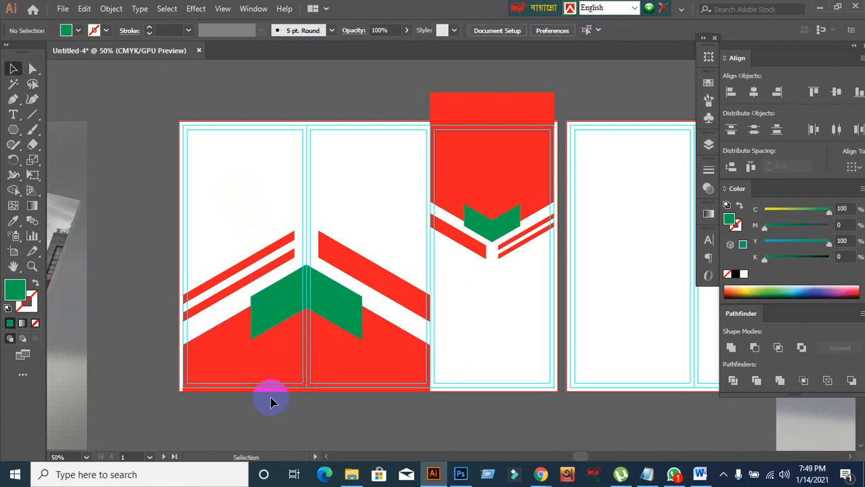
# - Try moving the red base shape beneath the locked green chevron, undo the move and clear the selection
pyautogui.scroll(-1, 282, 398)
pyautogui.moveTo(264, 308); pyautogui.dragTo(252, 349)
pyautogui.hotkey('ctrl', 'z')
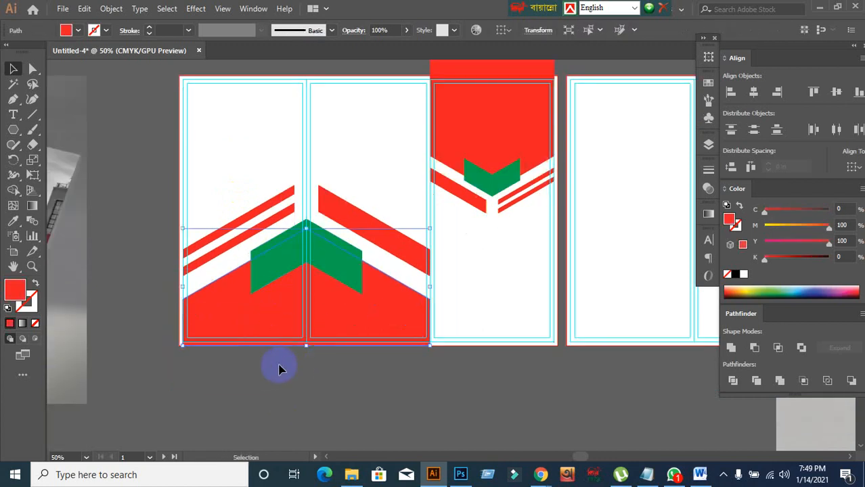
pyautogui.click(113, 340)
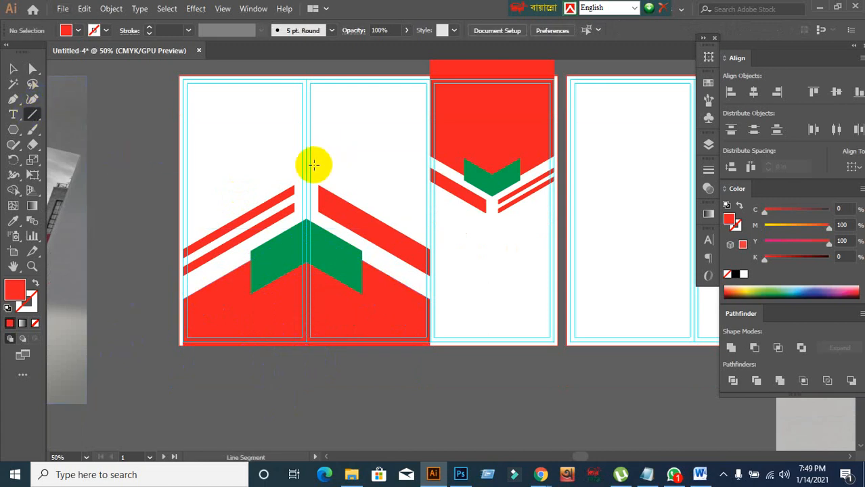
# - Draw a vertical line along the fold from above the red base shape to below the page edge
pyautogui.keyDown('alt'); pyautogui.scroll(1, 315, 163); pyautogui.keyUp('alt')
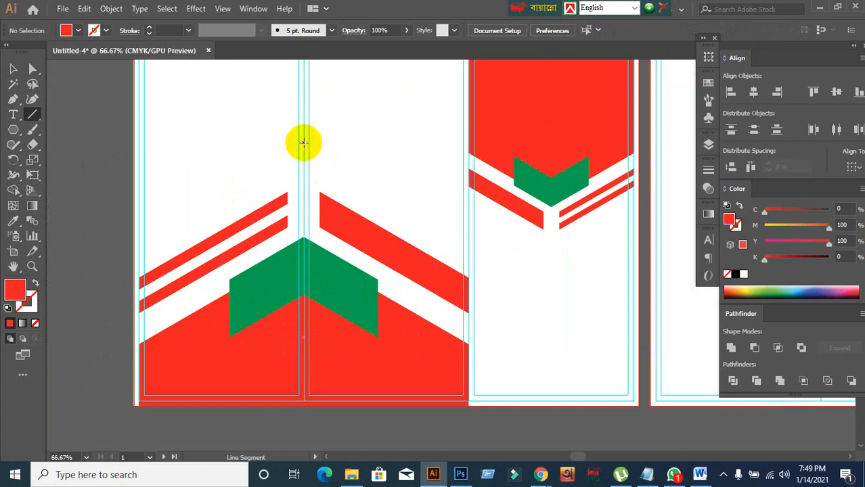
pyautogui.moveTo(304, 147); pyautogui.dragTo(290, 299)
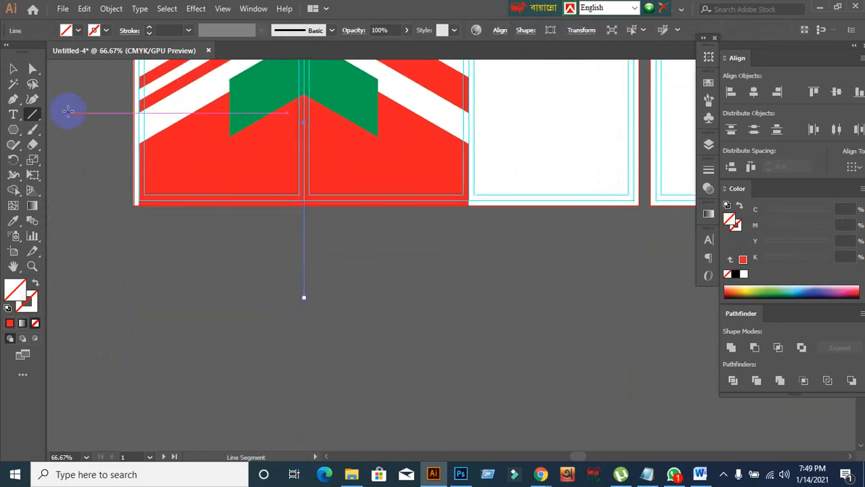
# - Divide the red base shape with the fold line and ungroup the resulting halves
pyautogui.click(12, 70)
pyautogui.keyDown('shift'); pyautogui.click(257, 179); pyautogui.keyUp('shift')
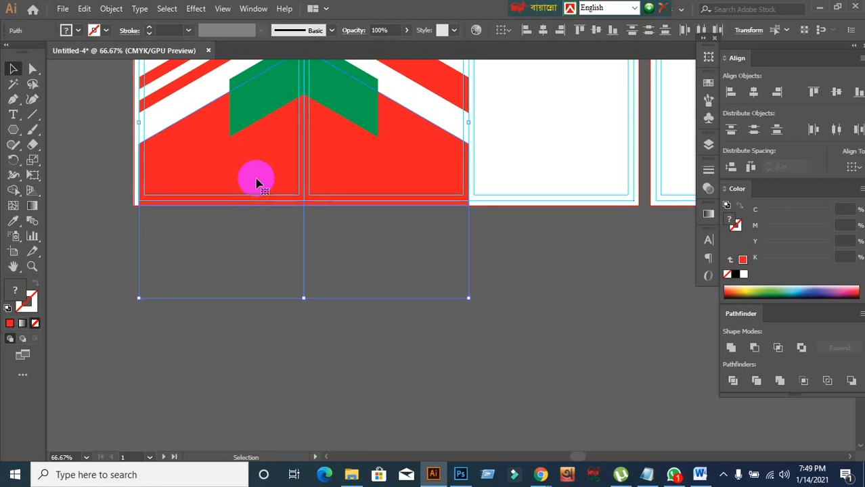
pyautogui.click(733, 381)
pyautogui.rightClick(364, 199)
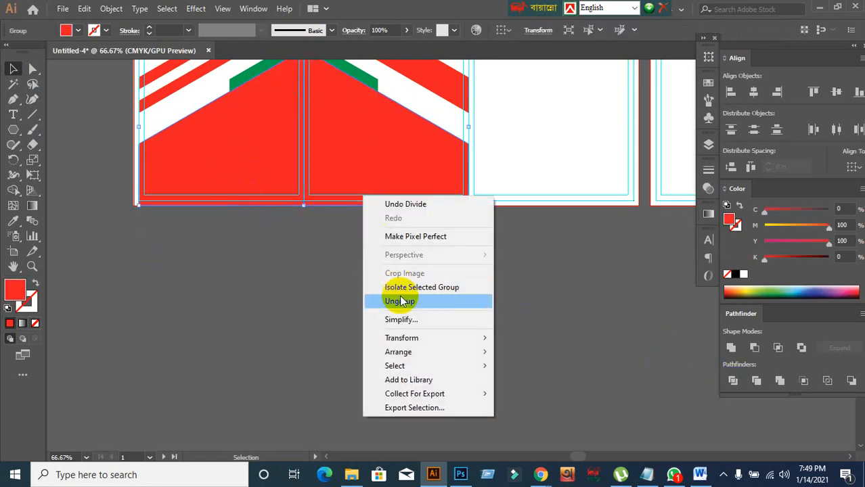
pyautogui.click(400, 301)
pyautogui.click(386, 294)
# - Try moving each half of the red base shape separately, undoing each move, and clear the selection
pyautogui.moveTo(207, 176); pyautogui.dragTo(178, 258)
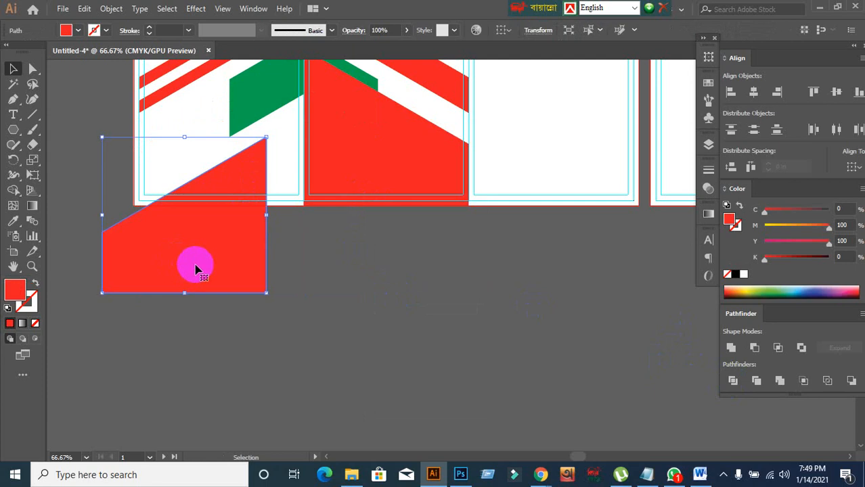
pyautogui.hotkey('ctrl', 'z')
pyautogui.moveTo(352, 148); pyautogui.dragTo(385, 282)
pyautogui.hotkey('ctrl', 'z')
pyautogui.click(299, 295)
# - Send both halves of the red base shape backward behind the green chevron and clear the selection
pyautogui.scroll(-2, 347, 296)
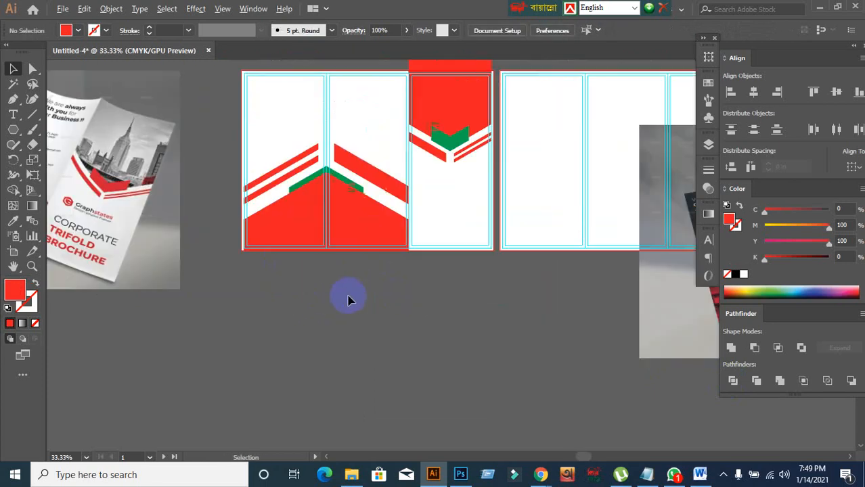
pyautogui.moveTo(305, 250); pyautogui.dragTo(387, 226)
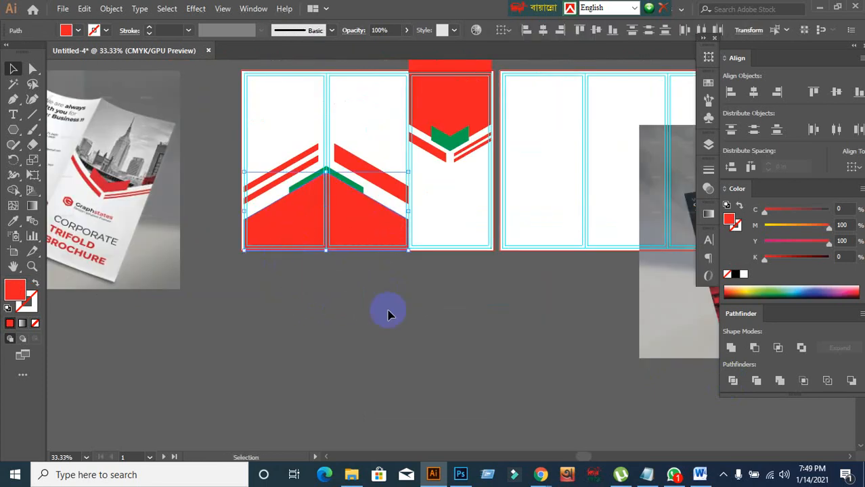
pyautogui.hotkey('ctrl', '[')
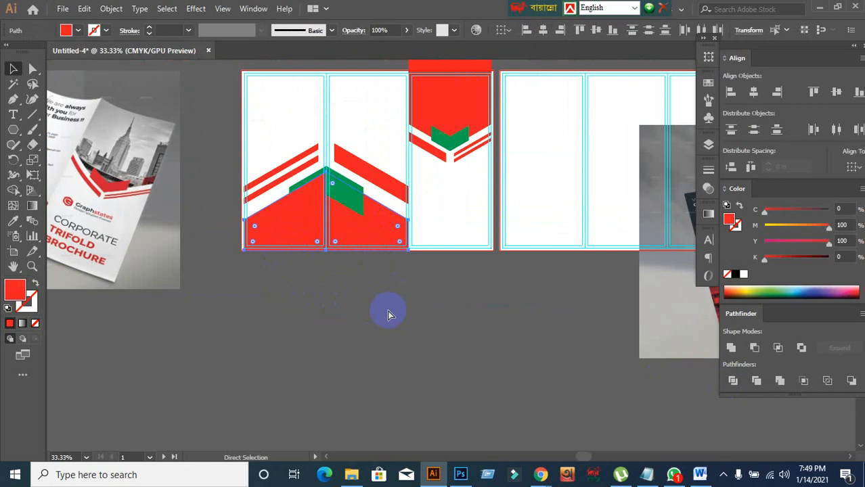
pyautogui.click(388, 313)
# - Move the trifold brochure reference image slightly upward beside the page and clear the selection
pyautogui.moveTo(332, 315); pyautogui.dragTo(633, 316)
pyautogui.scroll(4, 244, 203)
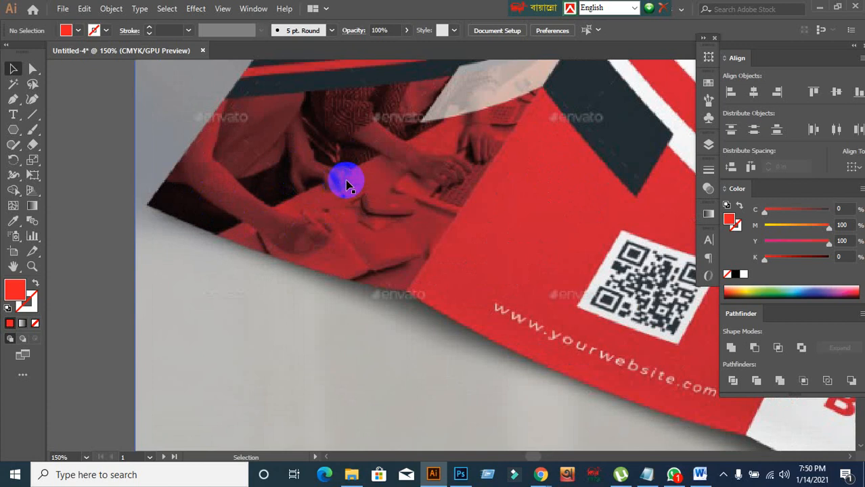
pyautogui.scroll(-5, 341, 181)
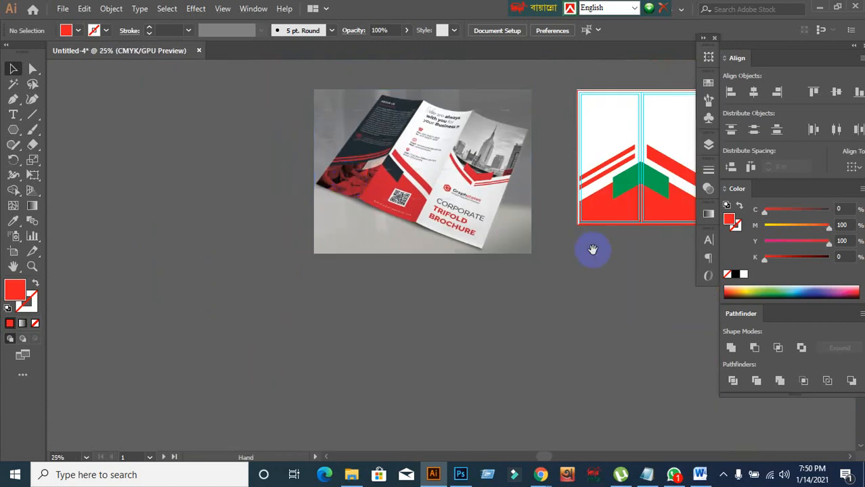
pyautogui.moveTo(593, 250); pyautogui.dragTo(514, 281)
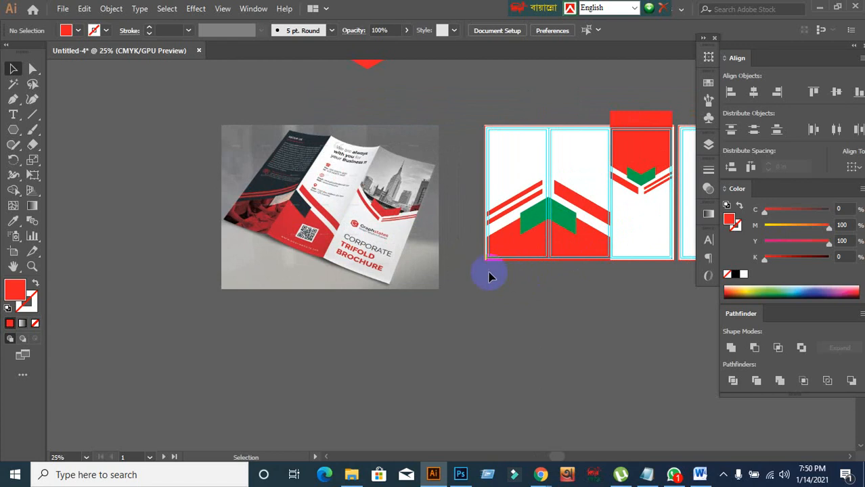
pyautogui.moveTo(406, 257)
pyautogui.mouseDown()
pyautogui.moveTo(380, 242)
pyautogui.moveTo(380, 226)
pyautogui.moveTo(408, 243)
pyautogui.mouseUp()
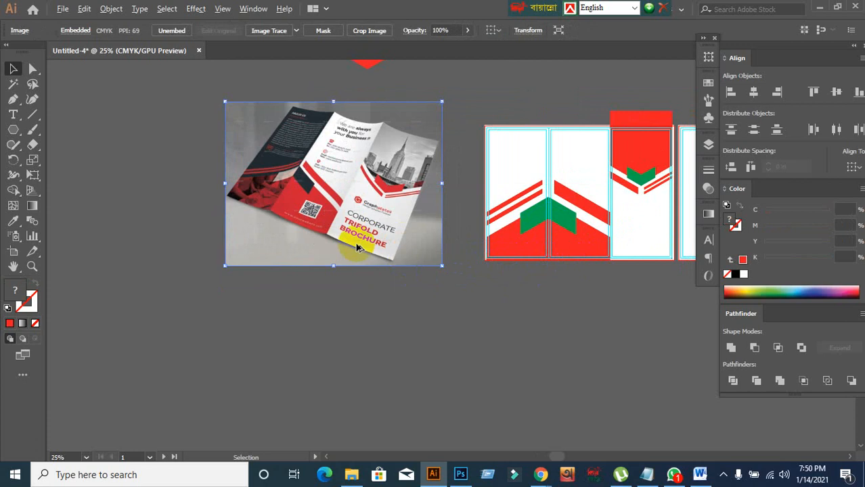
pyautogui.scroll(2, 344, 229)
pyautogui.moveTo(502, 254); pyautogui.dragTo(305, 277)
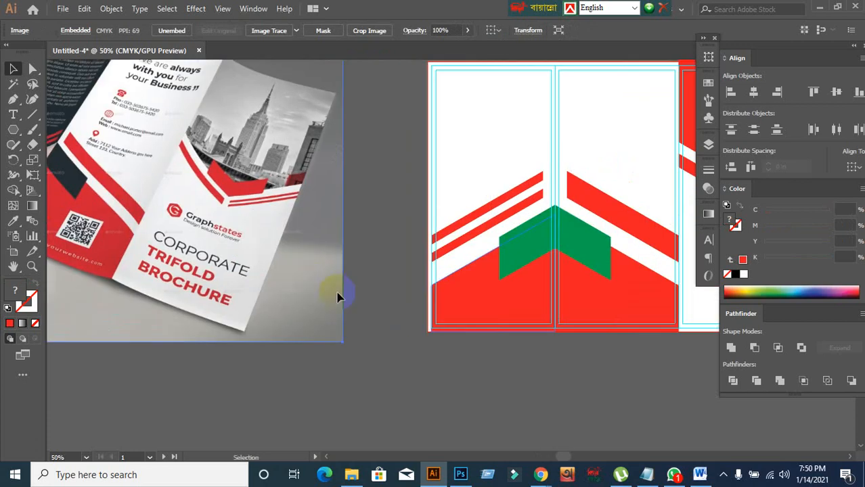
pyautogui.click(438, 364)
pyautogui.click(444, 332)
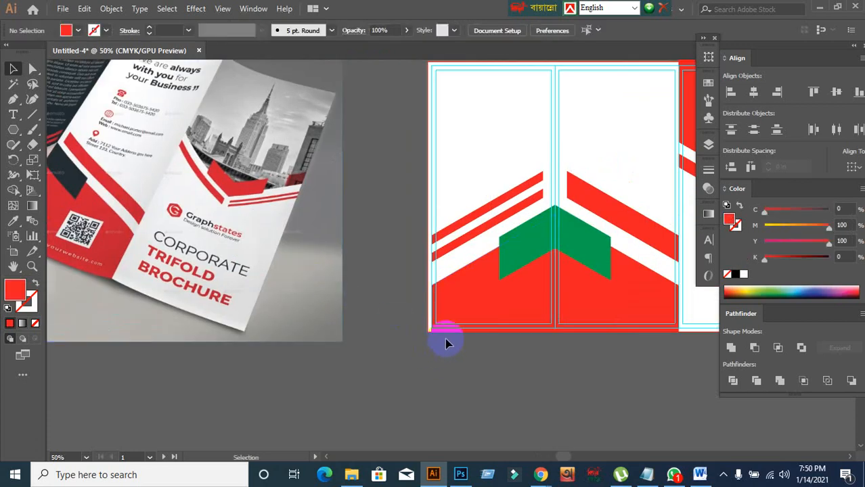
# - Unlock all locked objects in the brochure document and clear the selection
pyautogui.click(599, 275)
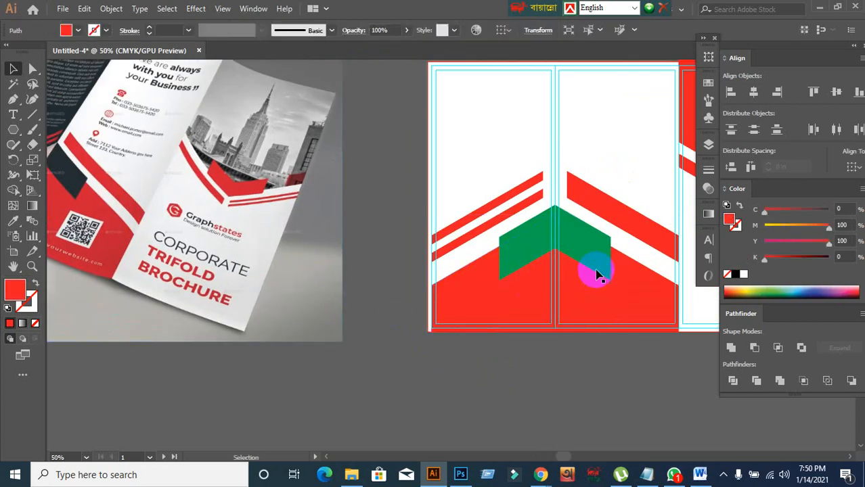
pyautogui.click(541, 386)
pyautogui.scroll(-1, 505, 366)
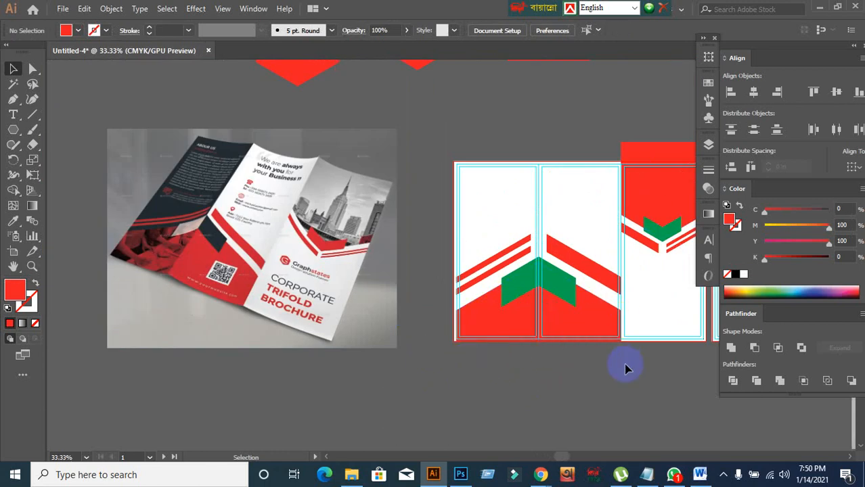
pyautogui.hotkey('ctrl', 'alt', '2')
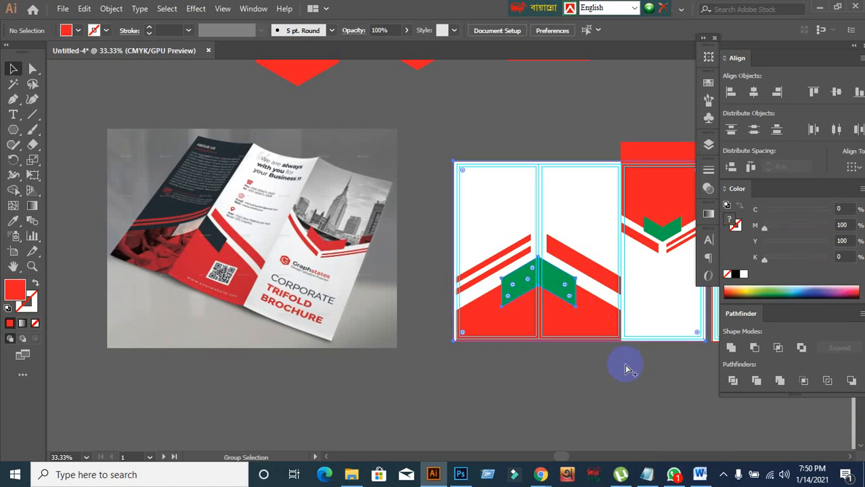
pyautogui.click(625, 364)
pyautogui.moveTo(616, 362); pyautogui.dragTo(514, 392)
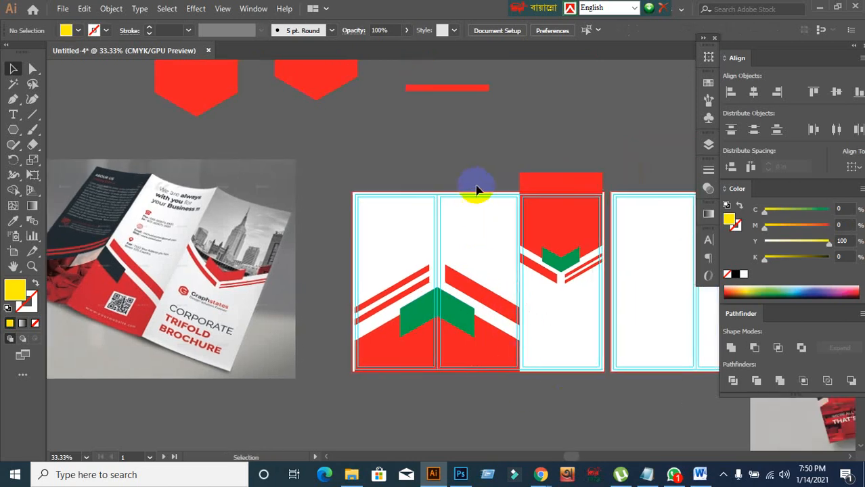
# - Remove the part of the cover panel's red top shape that sticks out above the page using Shape Builder, and clear the selection
pyautogui.moveTo(476, 169); pyautogui.dragTo(552, 213)
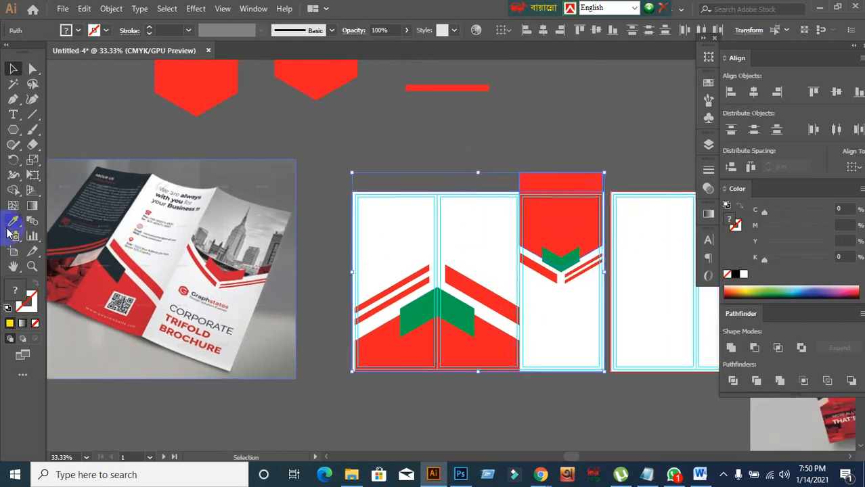
pyautogui.click(13, 190)
pyautogui.click(563, 182)
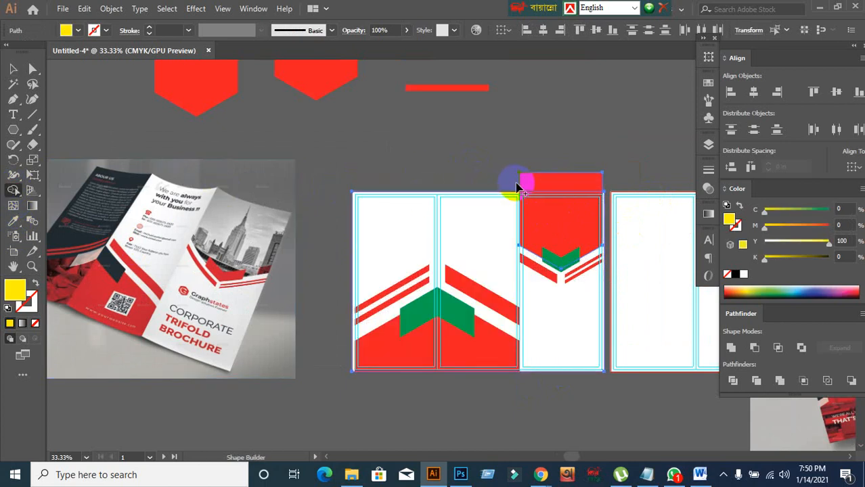
pyautogui.keyDown('alt'); pyautogui.click(545, 184); pyautogui.keyUp('alt')
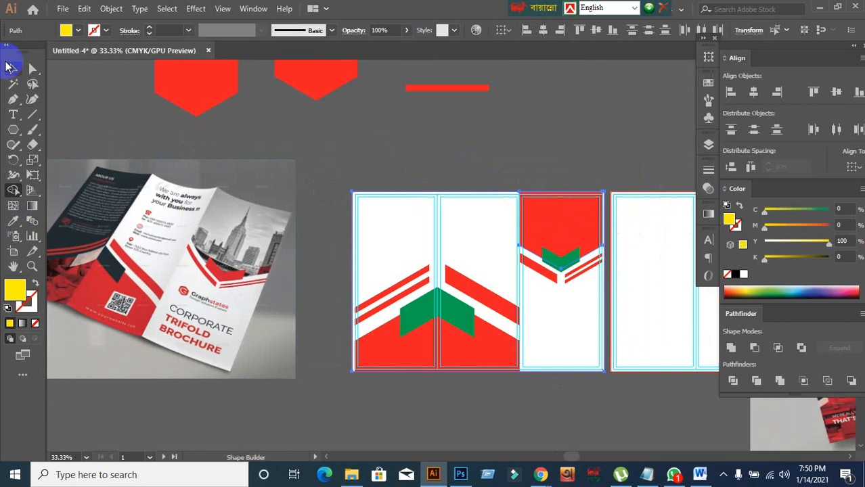
pyautogui.press('v')
pyautogui.click(324, 373)
# - Extend the outer ends of both slanted red stripes on the leftmost panel out to the bleed edge by moving their anchor points
pyautogui.scroll(1, 344, 373)
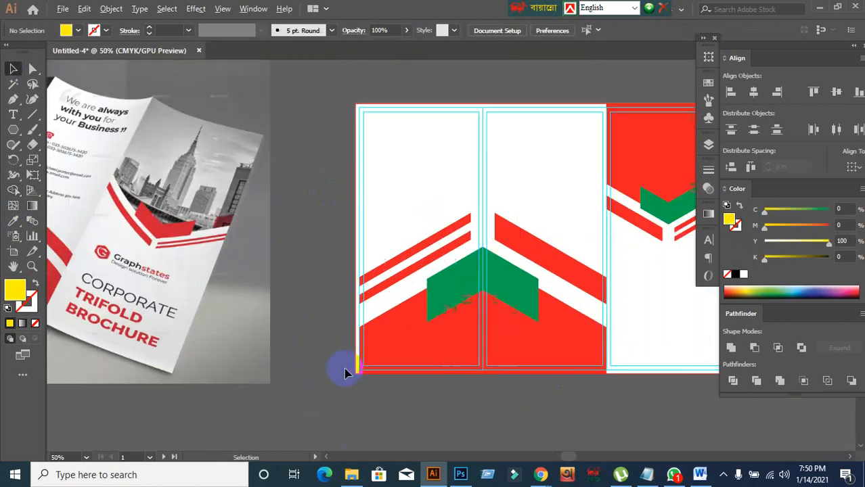
pyautogui.scroll(2, 342, 359)
pyautogui.moveTo(336, 324); pyautogui.dragTo(378, 316)
pyautogui.scroll(-1, 383, 318)
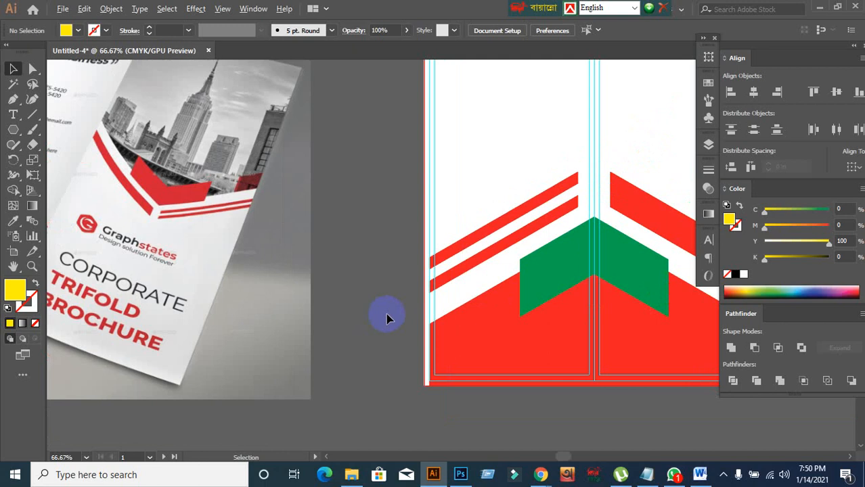
pyautogui.click(31, 69)
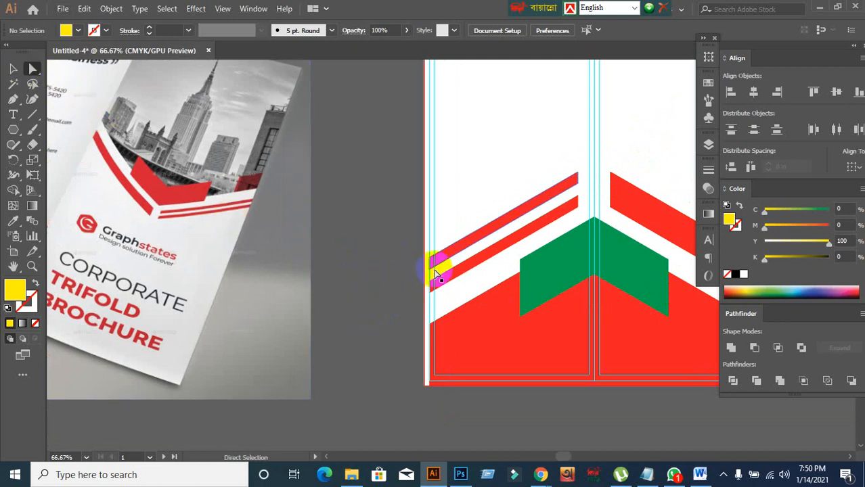
pyautogui.scroll(3, 434, 267)
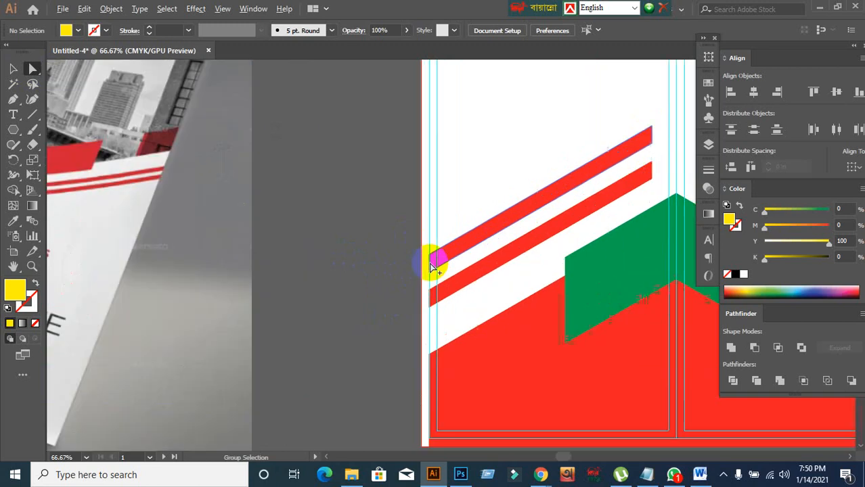
pyautogui.click(432, 258)
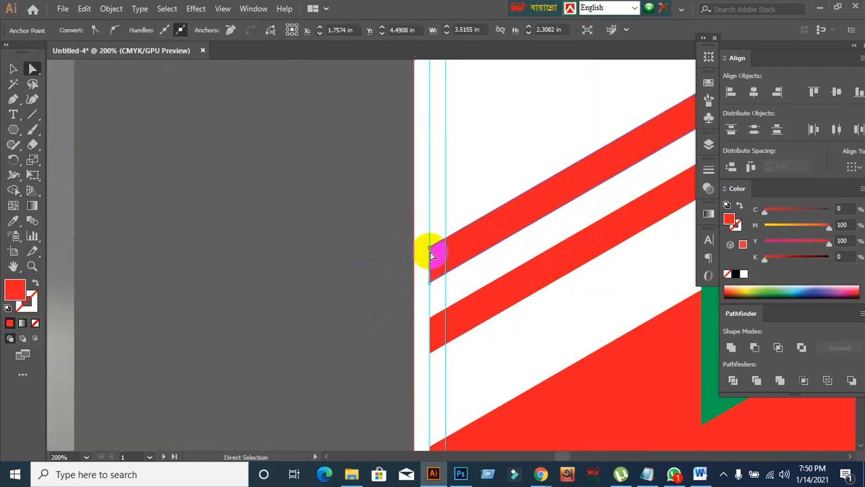
pyautogui.moveTo(432, 256); pyautogui.dragTo(415, 256)
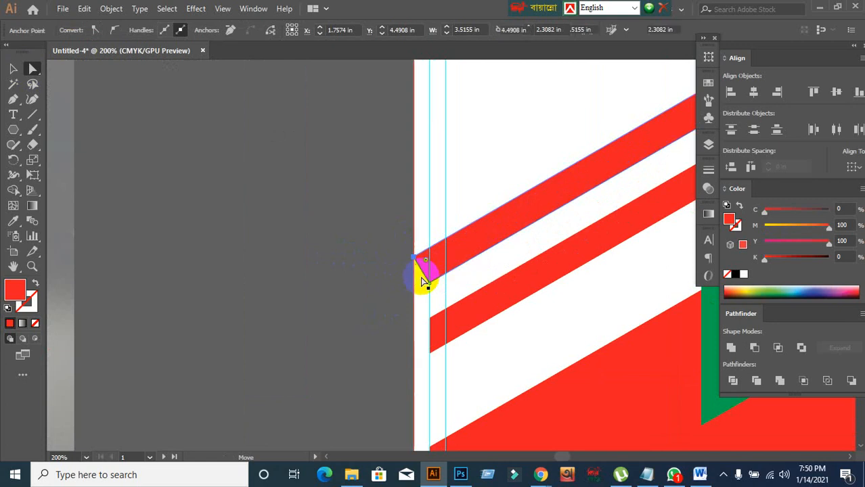
pyautogui.moveTo(432, 287); pyautogui.dragTo(414, 292)
pyautogui.scroll(-1, 410, 299)
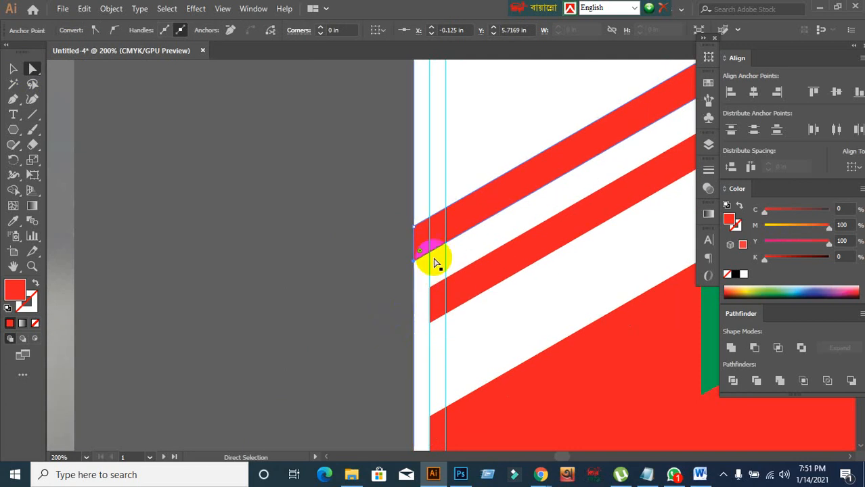
pyautogui.click(439, 302)
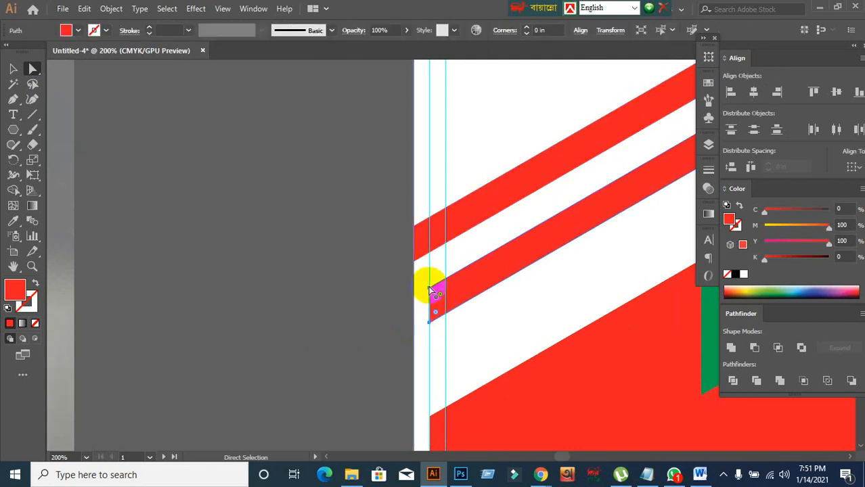
pyautogui.moveTo(429, 291); pyautogui.dragTo(408, 304)
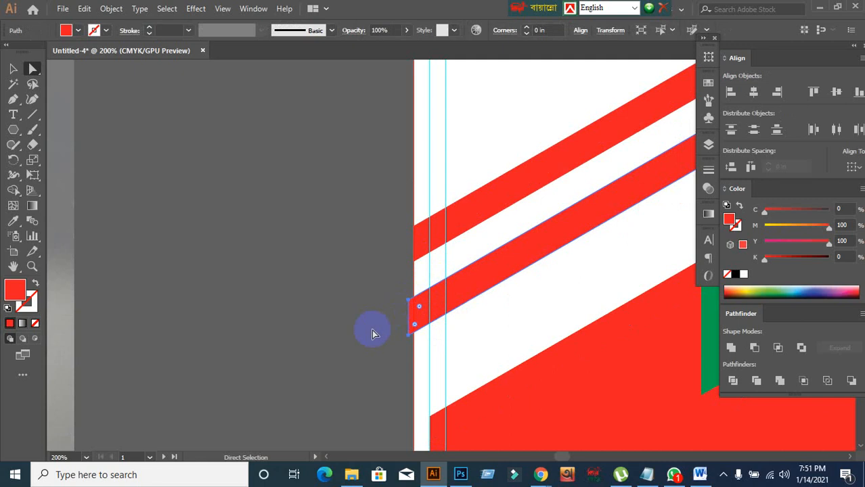
pyautogui.hotkey('ctrl', '-')
pyautogui.moveTo(374, 342); pyautogui.dragTo(375, 243)
pyautogui.click(437, 251)
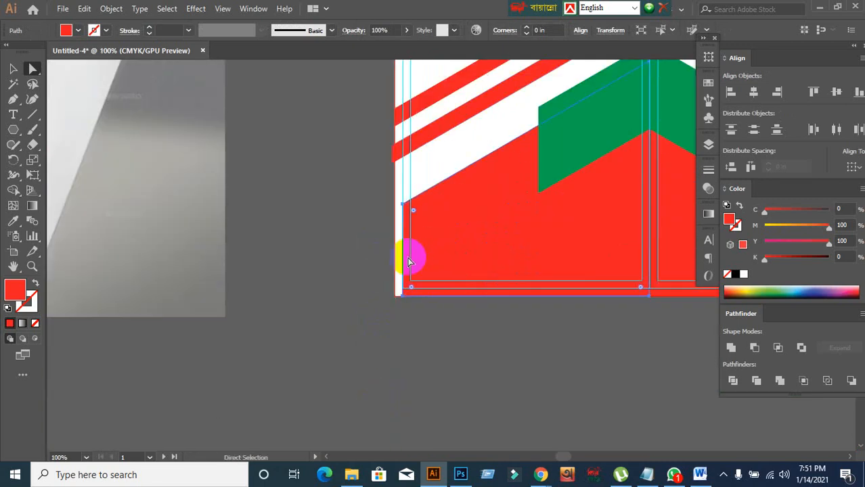
pyautogui.scroll(2, 402, 235)
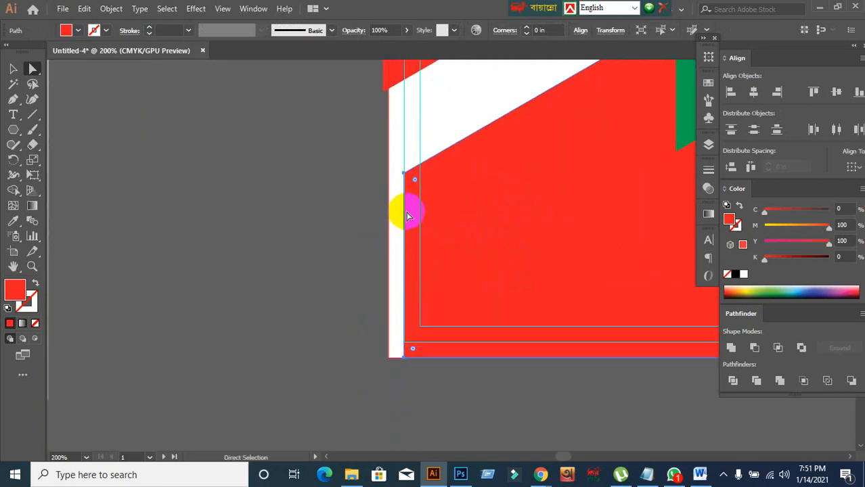
pyautogui.click(404, 175)
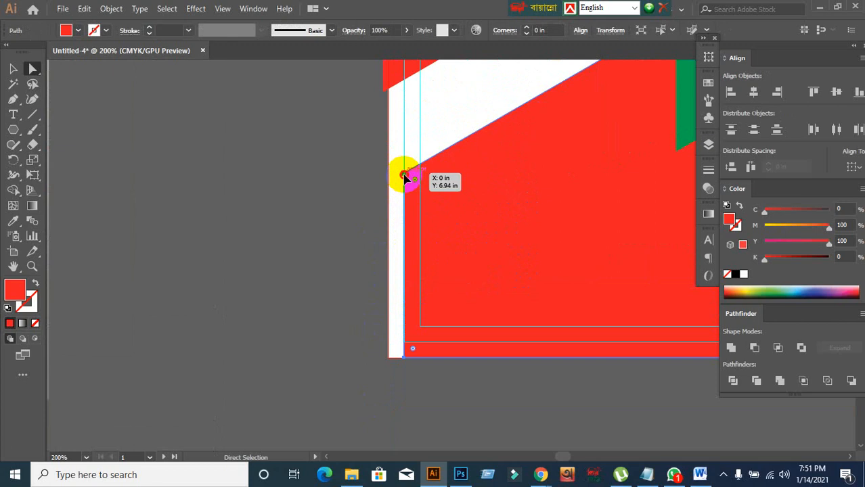
pyautogui.moveTo(405, 178); pyautogui.dragTo(398, 182)
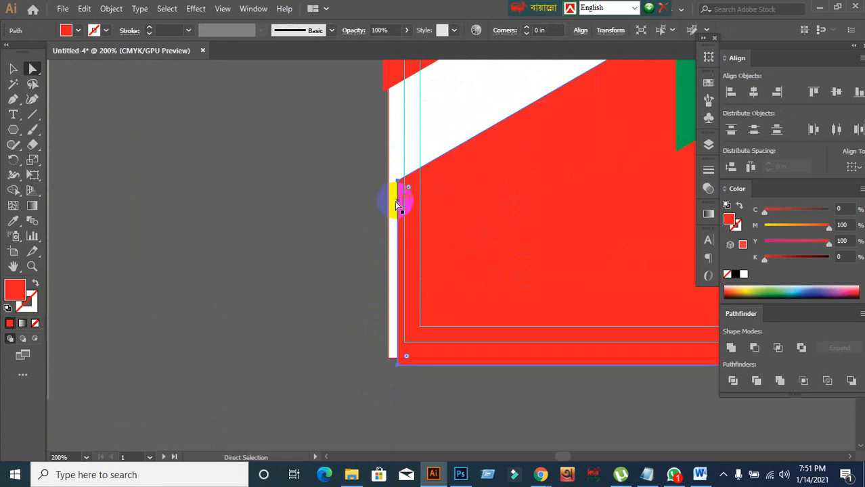
pyautogui.hotkey('ctrl', 'z')
pyautogui.click(340, 237)
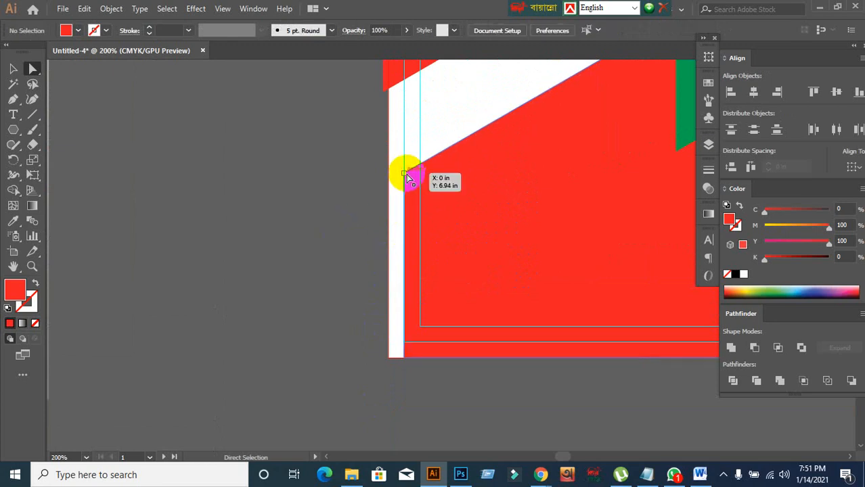
# - Move the outer upper and lower anchor points of the leftmost panel's red base shape out to the bleed edge
pyautogui.click(405, 176)
pyautogui.moveTo(406, 175); pyautogui.dragTo(386, 184)
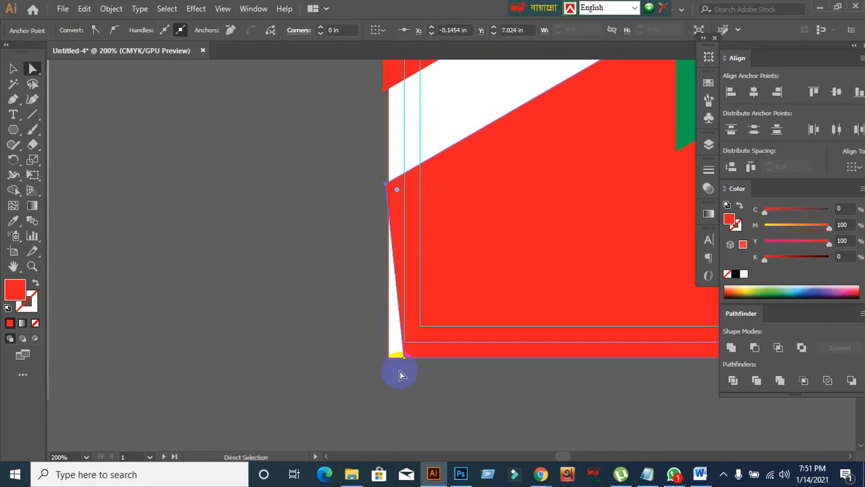
pyautogui.moveTo(406, 365); pyautogui.dragTo(390, 365)
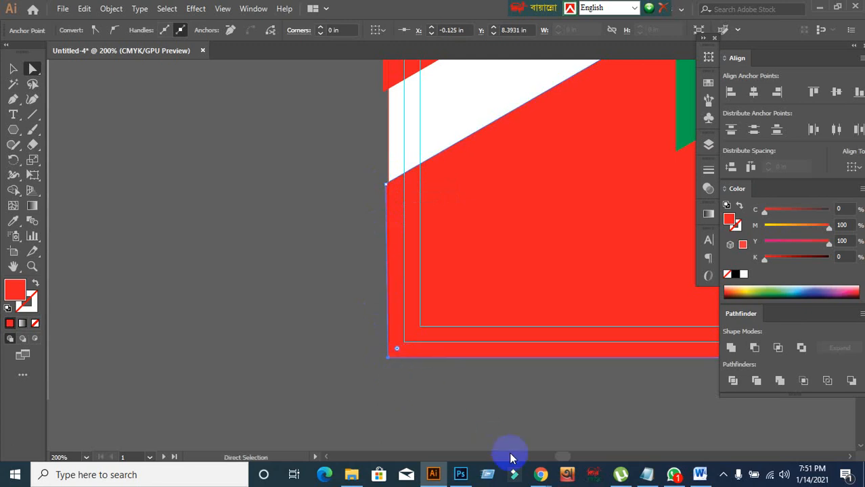
# - Check the Google Meet call in Chrome and return to Illustrator
pyautogui.moveTo(541, 476)
pyautogui.click(477, 408)
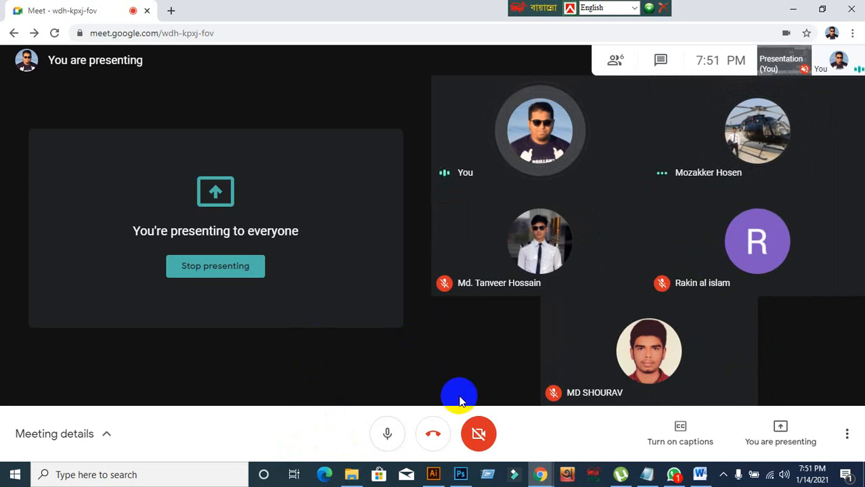
pyautogui.click(434, 474)
pyautogui.click(410, 348)
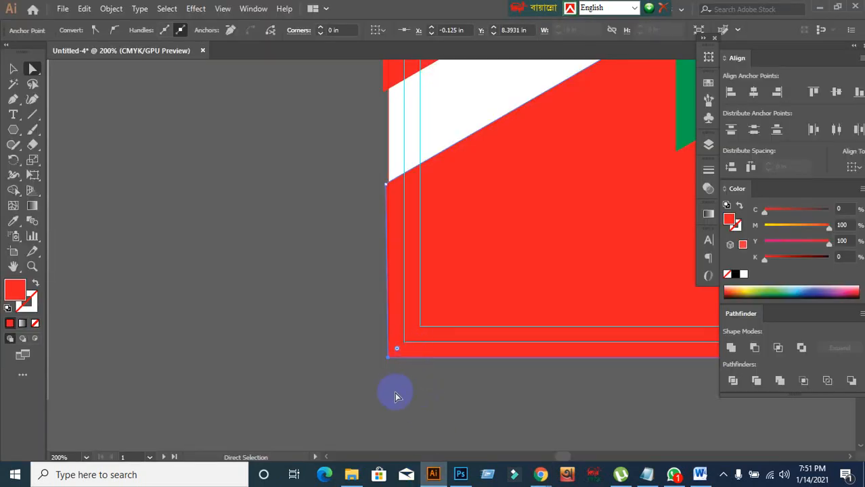
# - Extend the outer end of the cover panel's lower red stripe slightly past the bleed edge by moving its anchor points
pyautogui.scroll(-3, 396, 396)
pyautogui.moveTo(499, 359); pyautogui.dragTo(192, 404)
pyautogui.moveTo(499, 284); pyautogui.dragTo(403, 357)
pyautogui.scroll(4, 487, 300)
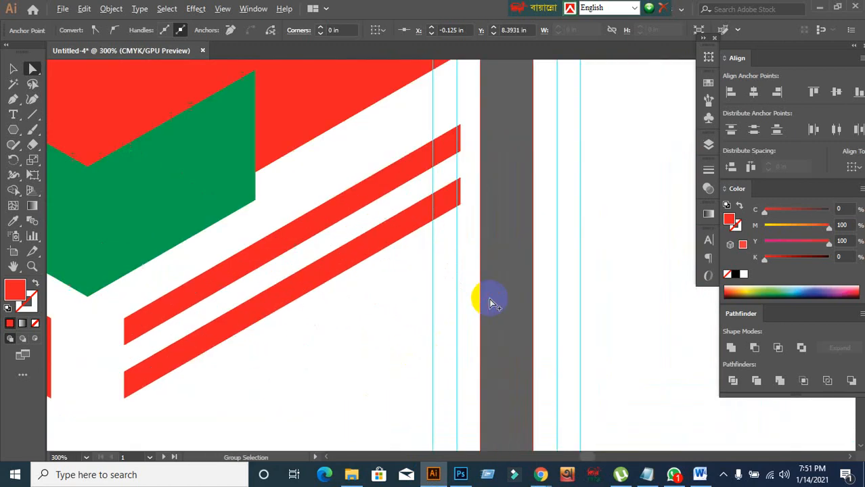
pyautogui.click(482, 230)
pyautogui.click(451, 207)
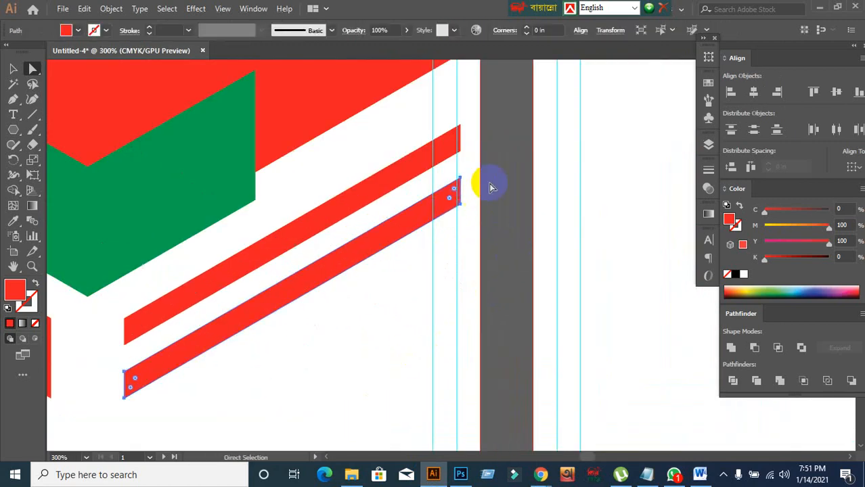
pyautogui.click(476, 197)
pyautogui.moveTo(460, 202); pyautogui.dragTo(488, 167)
pyautogui.scroll(2, 498, 168)
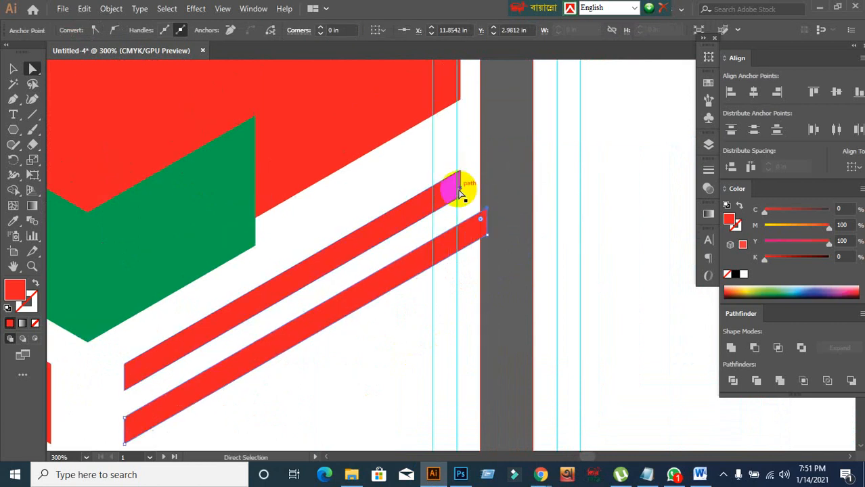
pyautogui.click(463, 200)
pyautogui.moveTo(462, 199); pyautogui.dragTo(480, 189)
pyautogui.hotkey('ctrl', 'z')
pyautogui.click(502, 196)
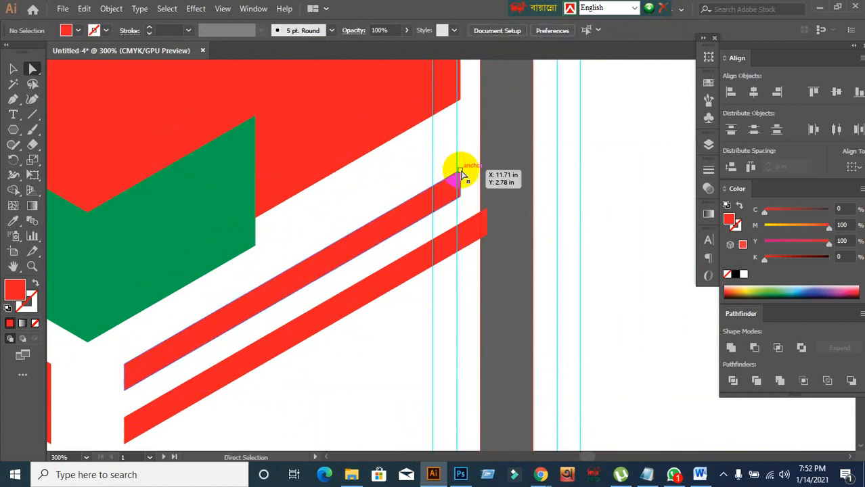
# - Extend the outer end of the cover panel's upper red stripe and the outer edge of its red top shape past the bleed edge
pyautogui.moveTo(461, 175); pyautogui.dragTo(493, 155)
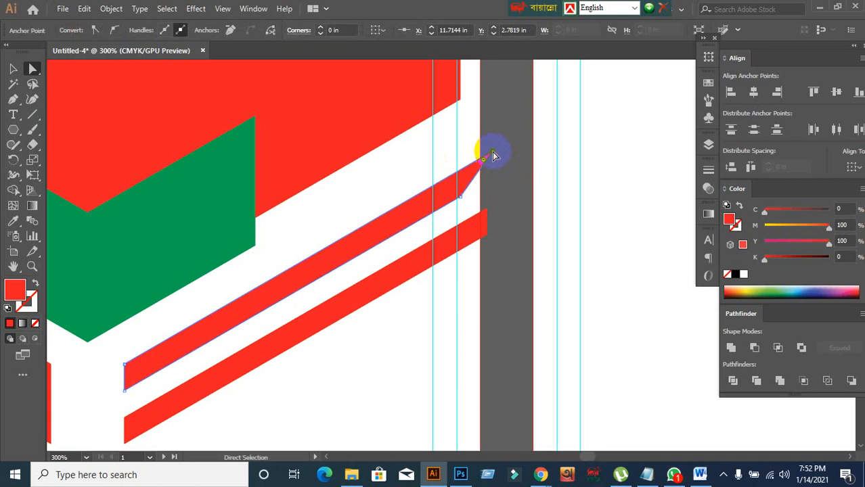
pyautogui.moveTo(462, 197); pyautogui.dragTo(491, 185)
pyautogui.scroll(6, 502, 195)
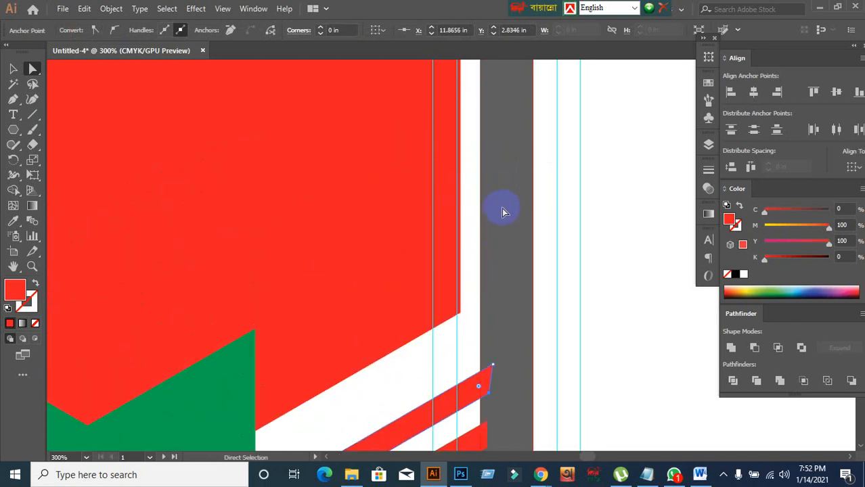
pyautogui.click(441, 248)
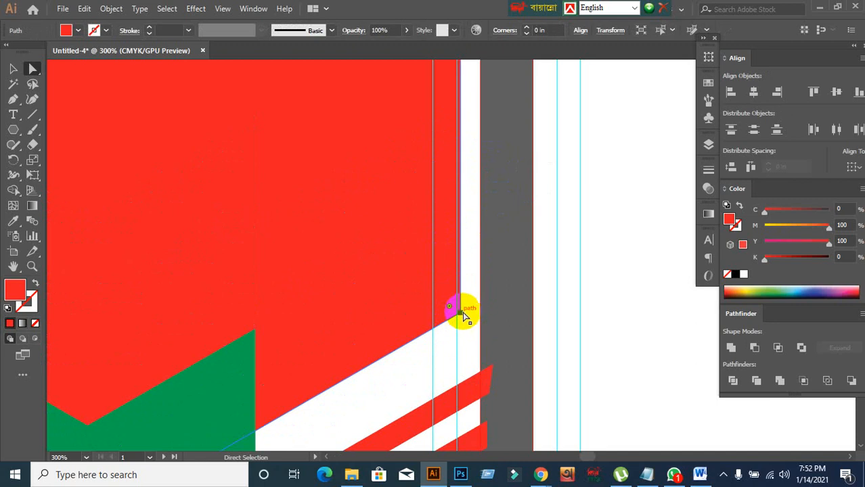
pyautogui.moveTo(460, 314); pyautogui.dragTo(480, 290)
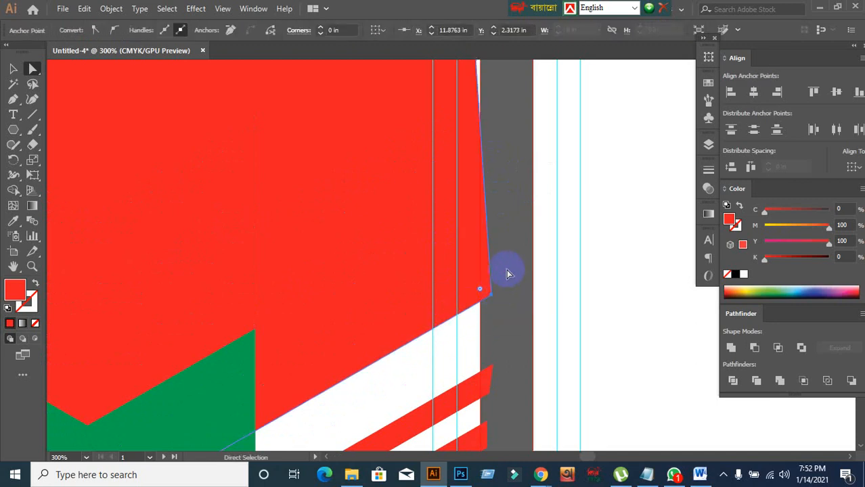
pyautogui.scroll(9, 508, 274)
pyautogui.scroll(-1, 508, 274)
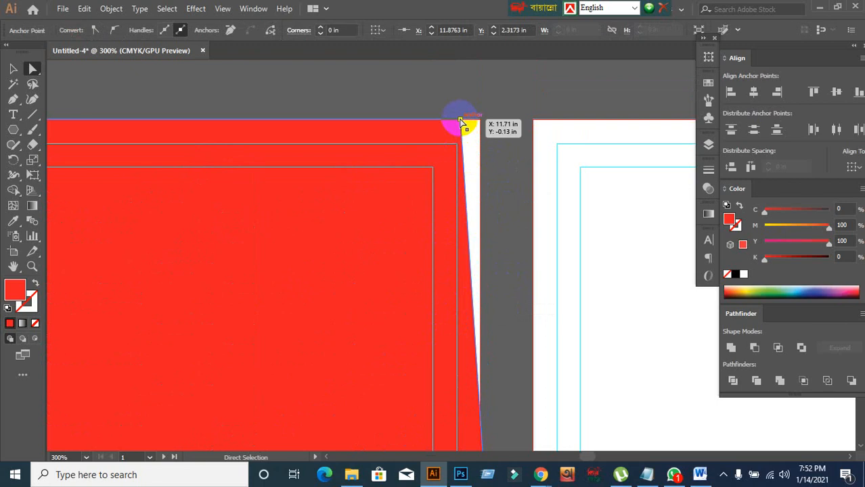
pyautogui.moveTo(461, 121); pyautogui.dragTo(497, 120)
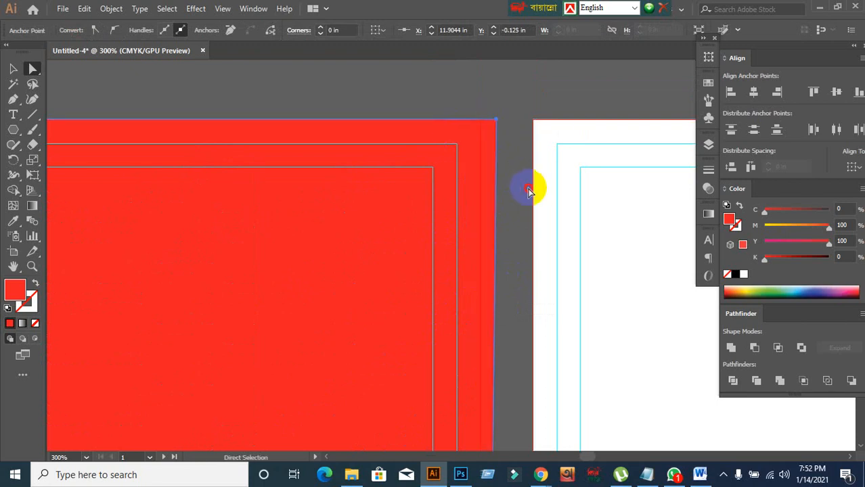
# - Select the leftmost panel's artwork and trim the red base shape's overhang beyond the bleed edge with Shape Builder
pyautogui.click(528, 192)
pyautogui.scroll(-2, 524, 198)
pyautogui.scroll(-4, 525, 198)
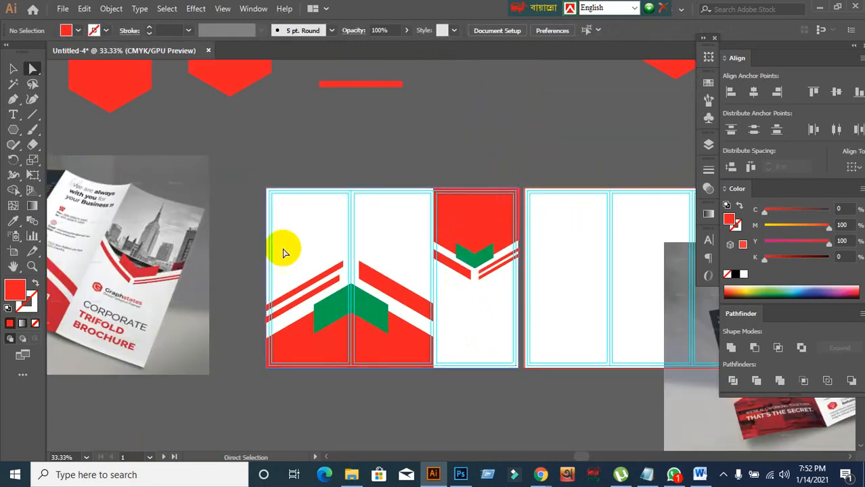
pyautogui.click(13, 69)
pyautogui.scroll(4, 250, 342)
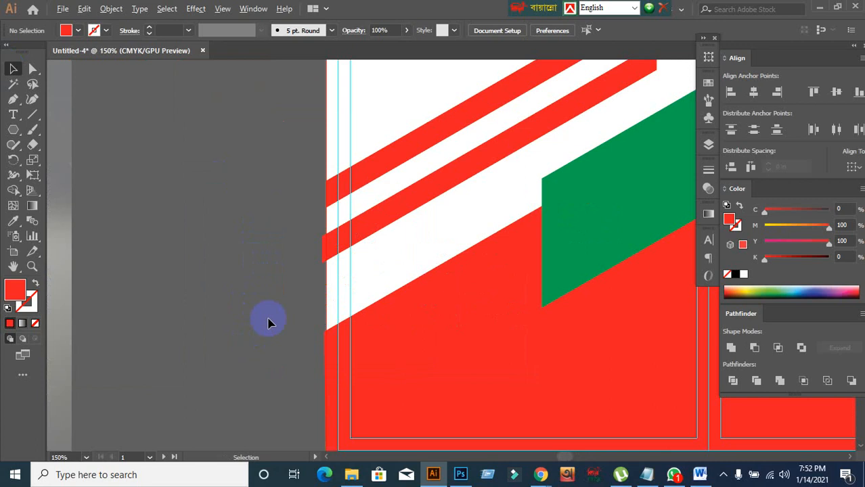
pyautogui.scroll(-2, 310, 215)
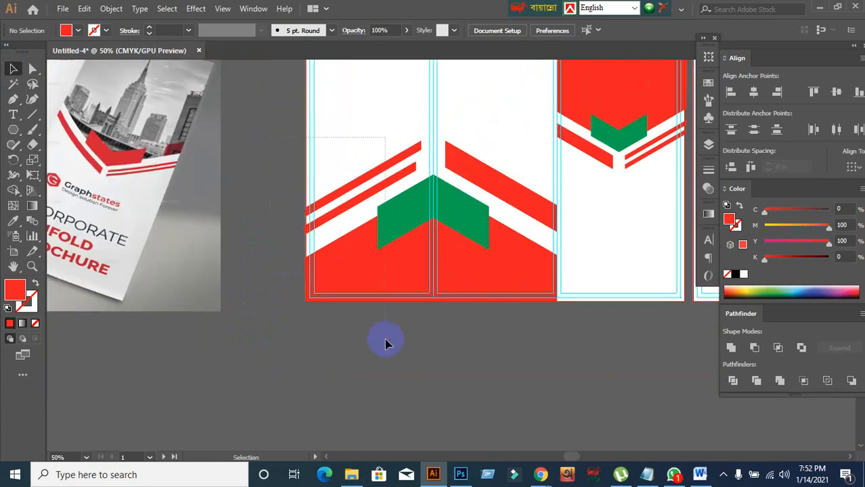
pyautogui.moveTo(385, 338); pyautogui.dragTo(376, 334)
pyautogui.scroll(3, 377, 334)
pyautogui.scroll(3, 153, 182)
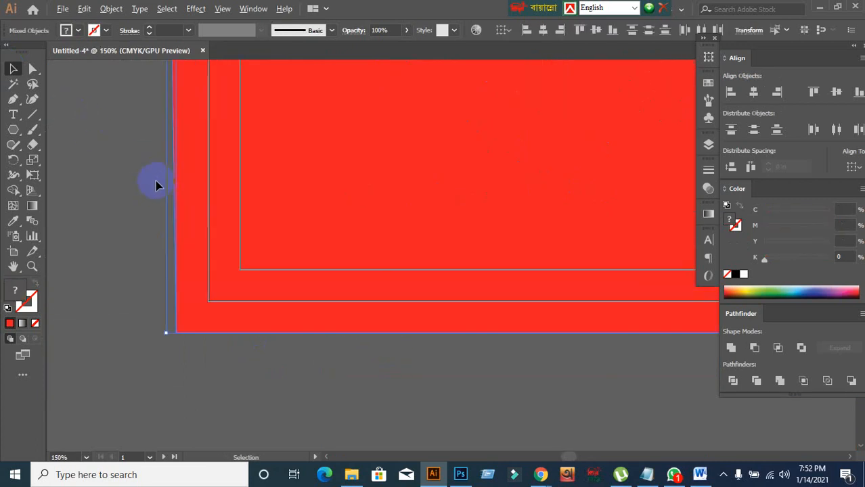
pyautogui.click(21, 192)
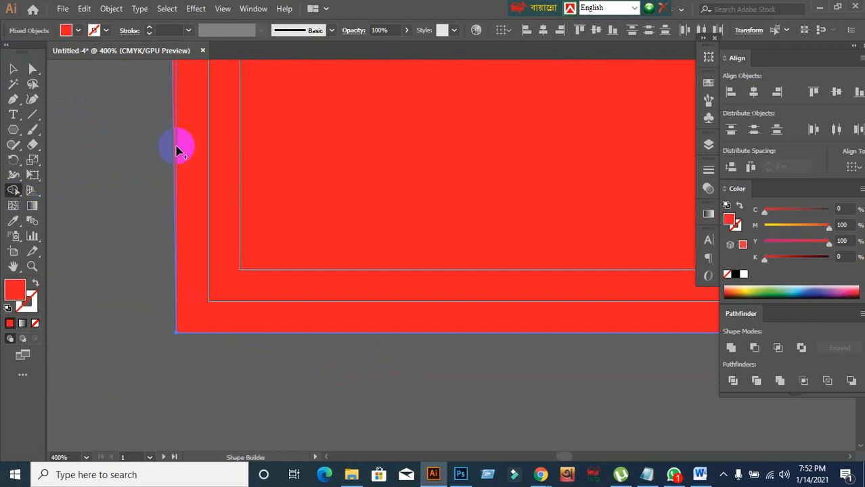
pyautogui.scroll(3, 177, 148)
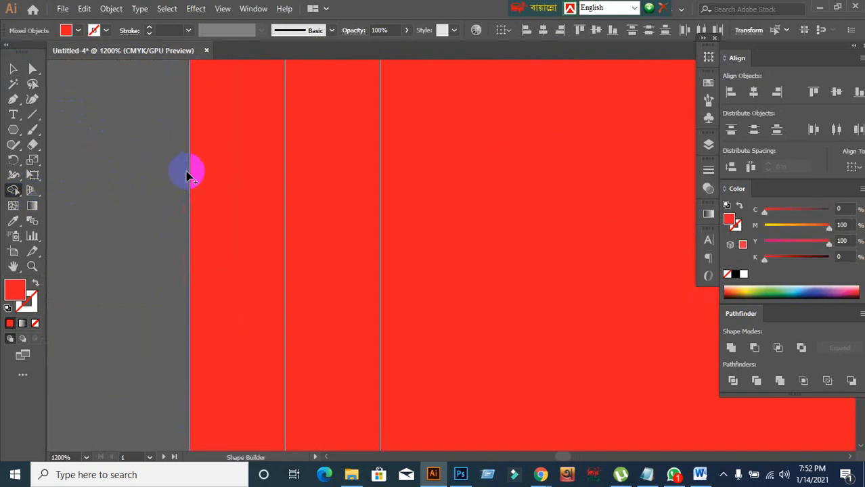
pyautogui.scroll(-3, 170, 203)
pyautogui.scroll(-1, 170, 213)
# - Trim the outer end of the leftmost panel's lower red stripe flush with the bleed edge using Shape Builder
pyautogui.scroll(4, 154, 241)
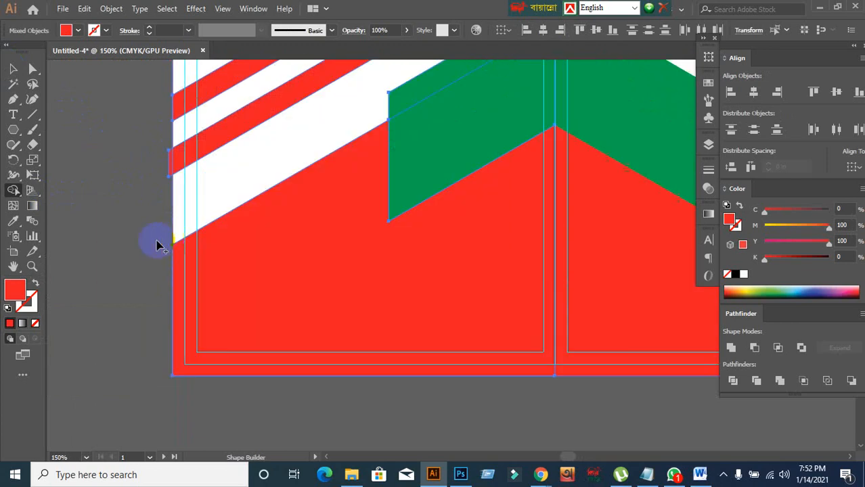
pyautogui.scroll(1, 173, 197)
pyautogui.scroll(-4, 202, 234)
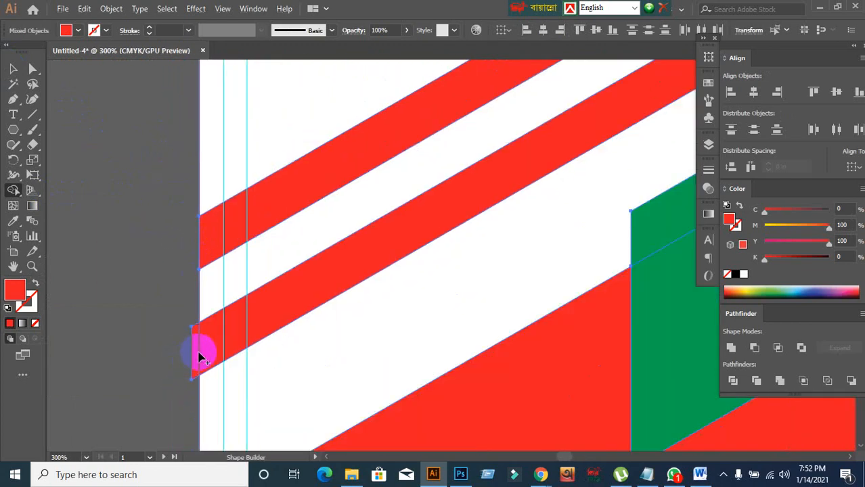
pyautogui.scroll(-3, 197, 358)
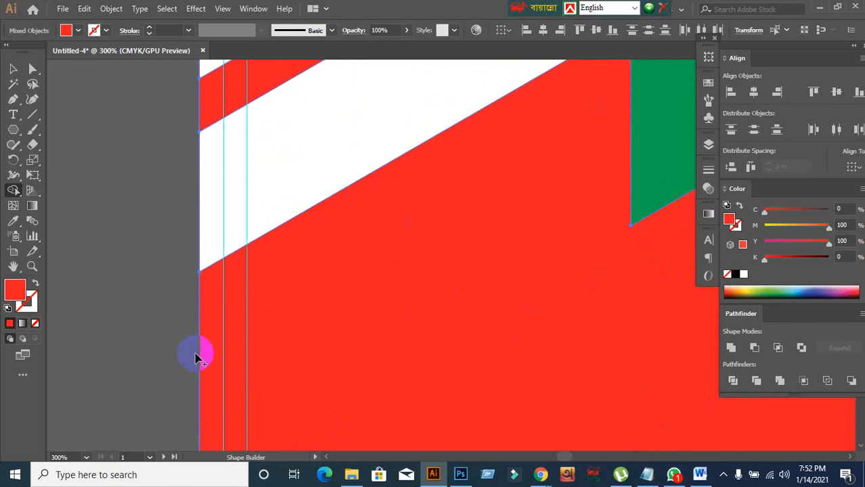
# - Select the cover panel's red top shape with the page background and remove its overhang beyond the bleed edge with Shape Builder
pyautogui.scroll(-3, 196, 357)
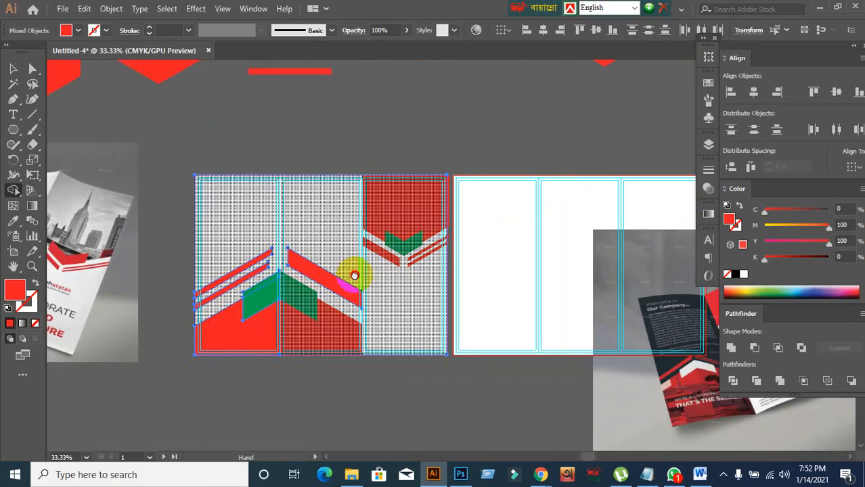
pyautogui.moveTo(354, 276); pyautogui.dragTo(222, 354)
pyautogui.scroll(5, 303, 306)
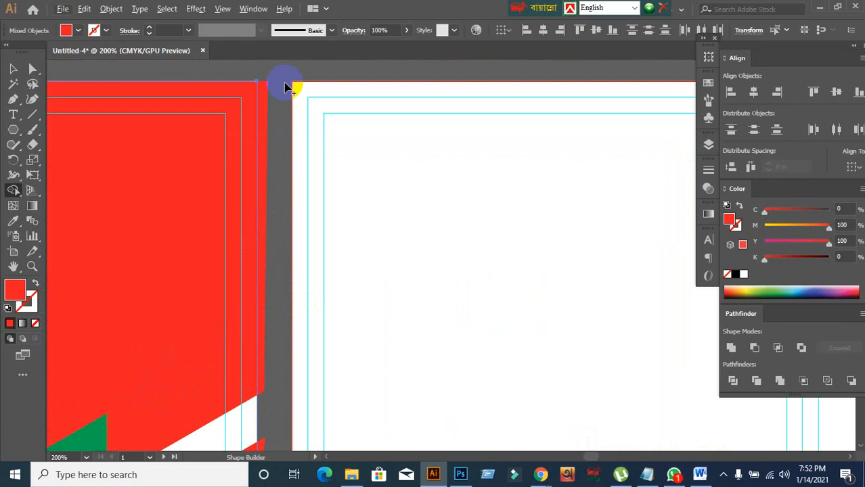
pyautogui.click(11, 69)
pyautogui.click(192, 71)
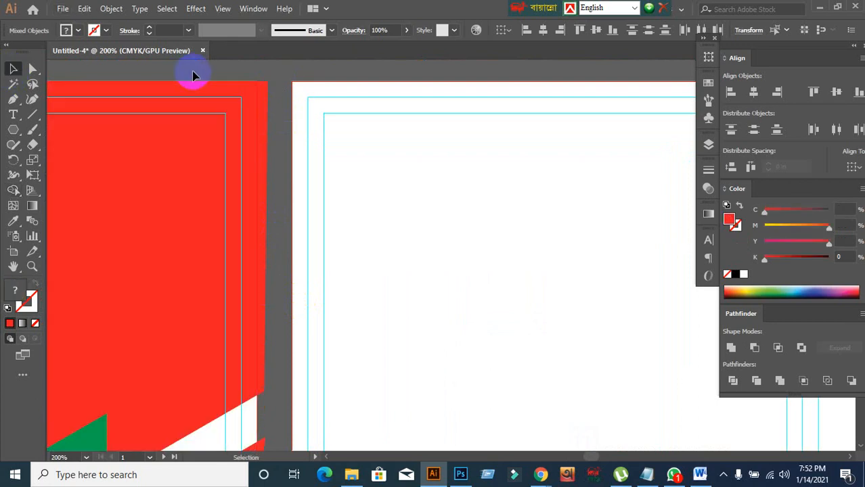
pyautogui.click(263, 187)
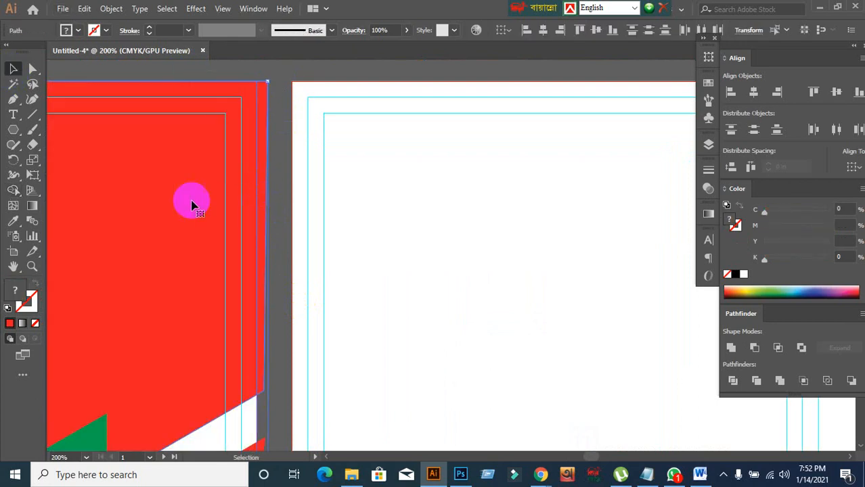
pyautogui.click(11, 192)
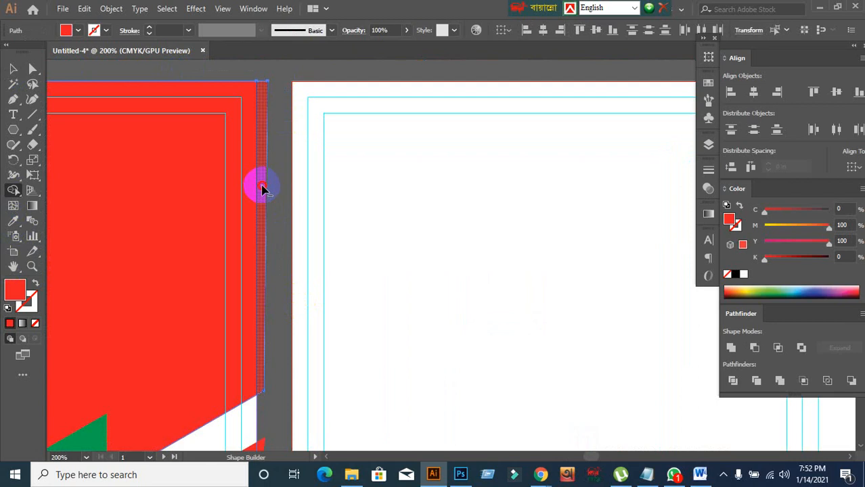
pyautogui.keyDown('alt'); pyautogui.click(262, 189); pyautogui.keyUp('alt')
# - Cut off the outer ends of the cover panel's two red stripes at the bleed edge with Shape Builder, leaving nothing selected
pyautogui.scroll(-5, 280, 284)
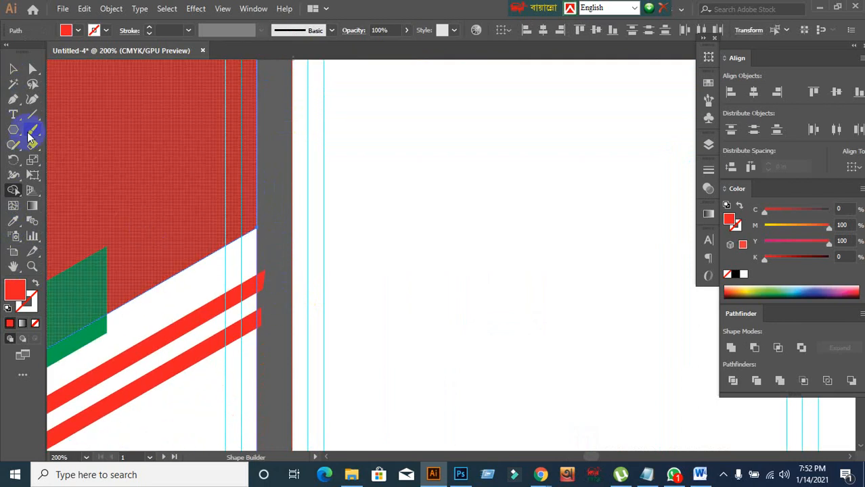
pyautogui.click(12, 69)
pyautogui.click(251, 305)
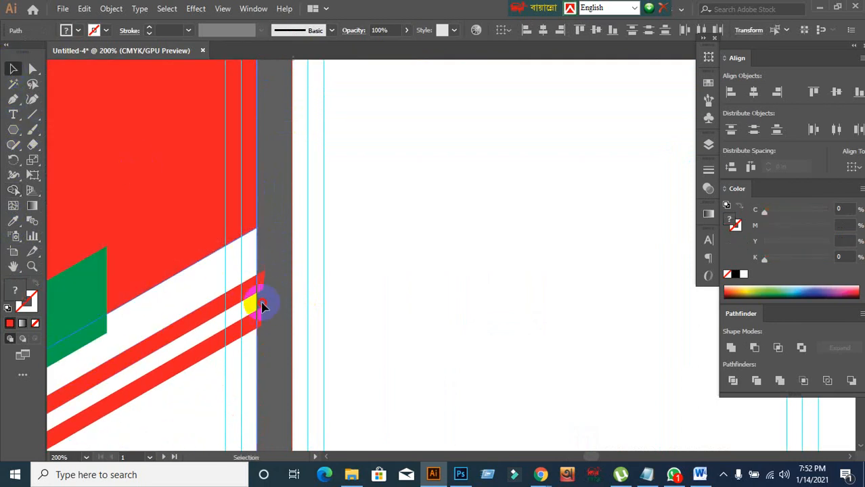
pyautogui.keyDown('shift'); pyautogui.click(247, 332); pyautogui.keyUp('shift')
pyautogui.click(13, 191)
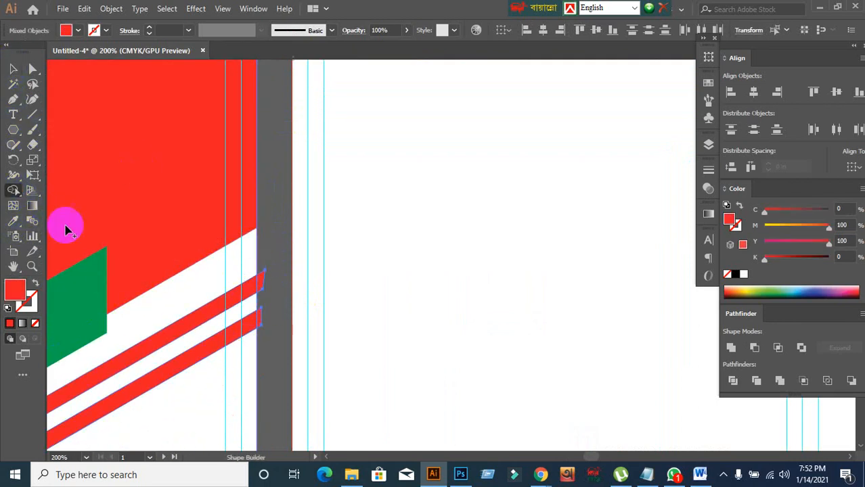
pyautogui.keyDown('alt'); pyautogui.click(260, 280); pyautogui.keyUp('alt')
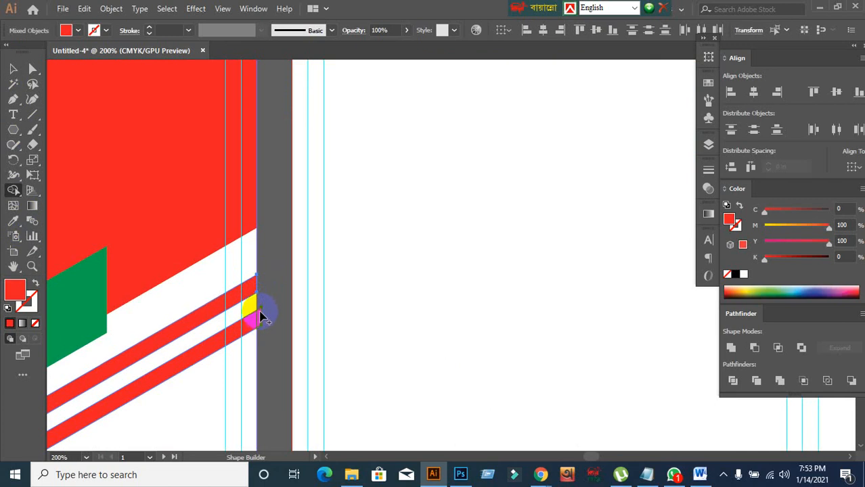
pyautogui.keyDown('alt'); pyautogui.click(260, 318); pyautogui.keyUp('alt')
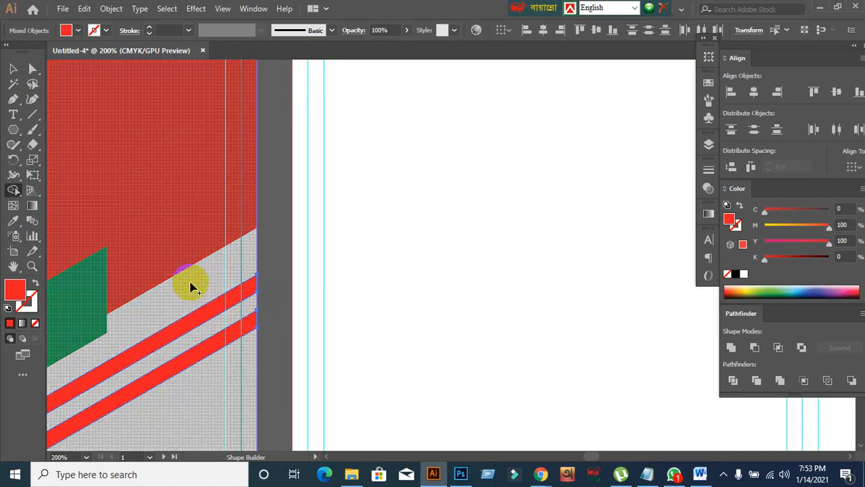
pyautogui.click(14, 69)
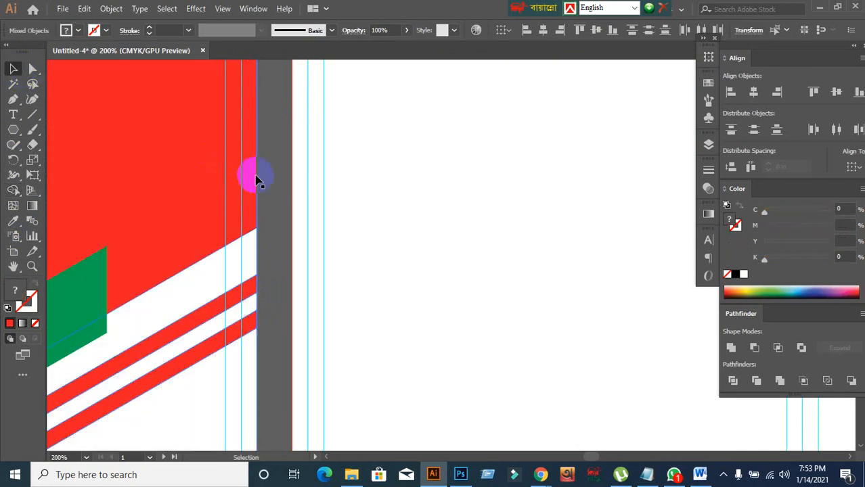
pyautogui.click(321, 216)
# - Duplicate the leftmost panel's red base shape onto the empty canvas between the reference image and the brochure page
pyautogui.hotkey('ctrl', 'alt', '0')
pyautogui.scroll(-1, 323, 217)
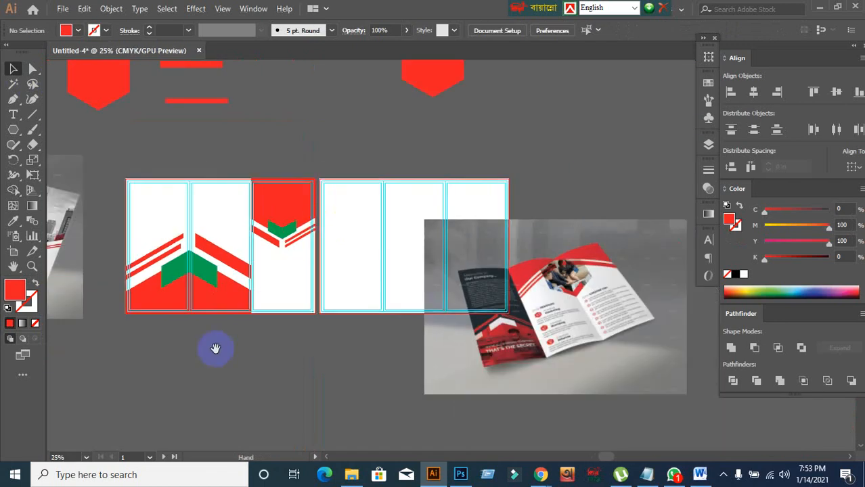
pyautogui.moveTo(216, 348); pyautogui.dragTo(522, 303)
pyautogui.scroll(2, 241, 207)
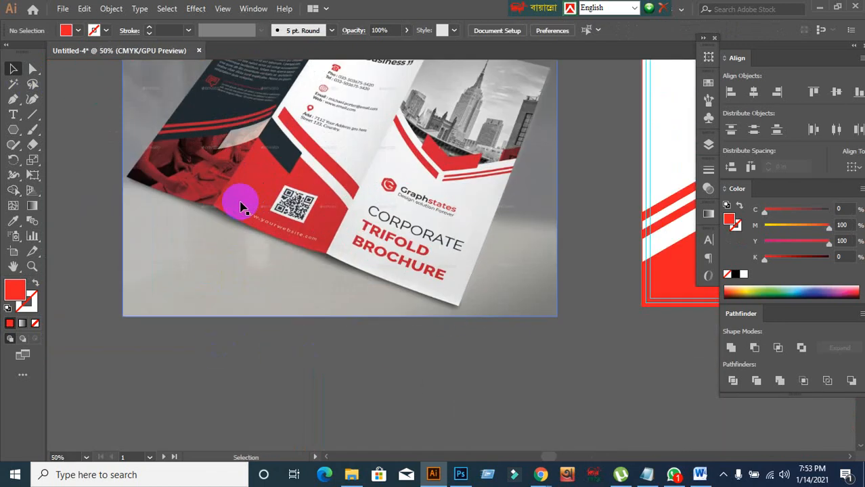
pyautogui.scroll(2, 241, 207)
pyautogui.moveTo(352, 259); pyautogui.dragTo(241, 226)
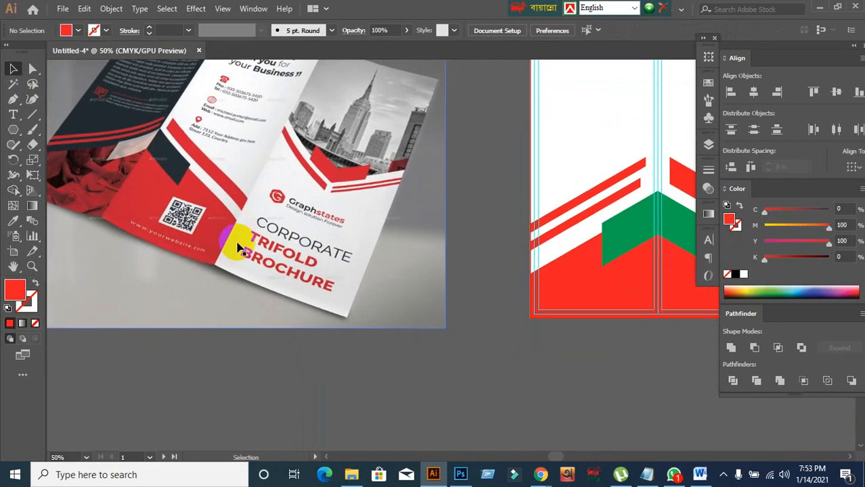
pyautogui.click(593, 303)
pyautogui.moveTo(591, 298); pyautogui.dragTo(406, 413)
pyautogui.click(546, 394)
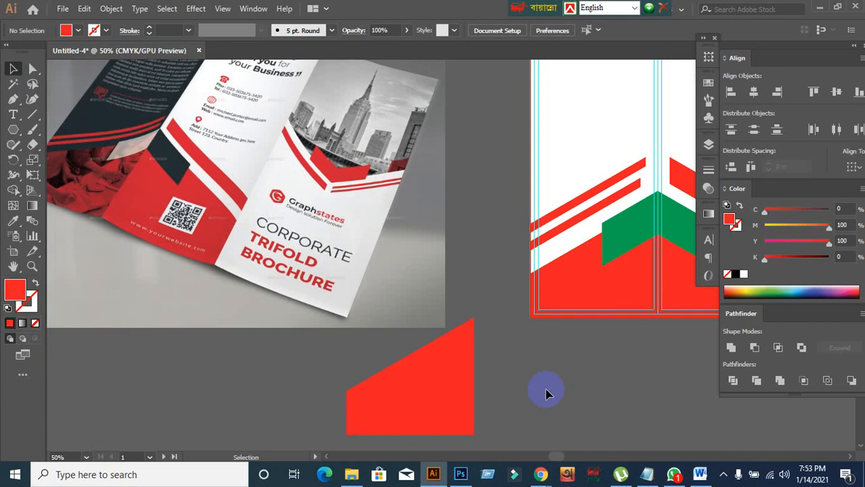
pyautogui.moveTo(458, 401); pyautogui.dragTo(482, 383)
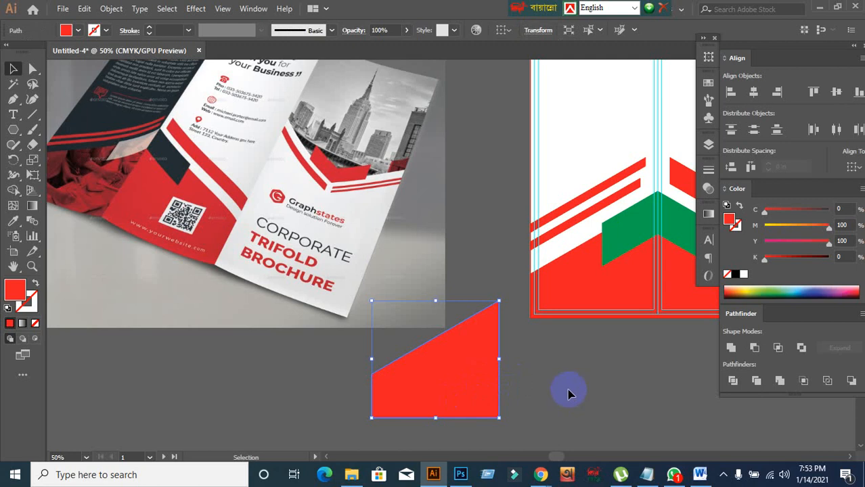
pyautogui.scroll(-1, 576, 372)
pyautogui.moveTo(625, 374); pyautogui.dragTo(485, 357)
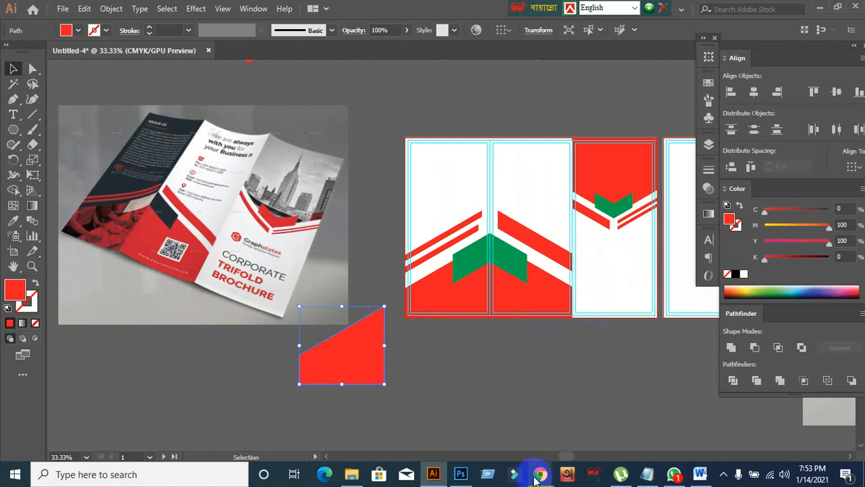
# - Switch to Chrome and open the Google home page in a new tab
pyautogui.moveTo(536, 478)
pyautogui.click(479, 382)
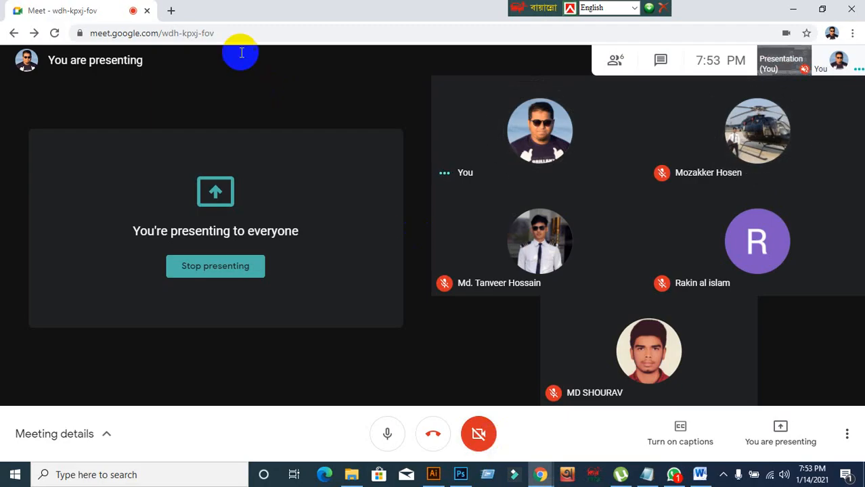
pyautogui.click(168, 11)
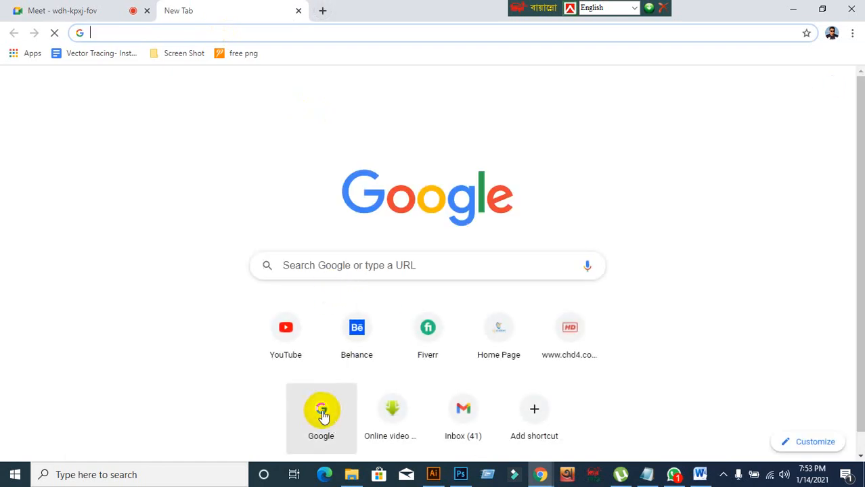
pyautogui.click(323, 408)
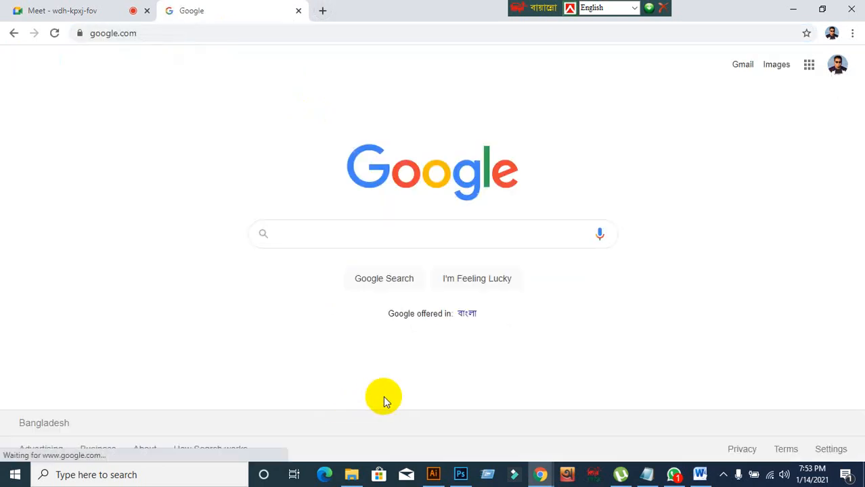
# - Search Google for "corporate building images" and show the image results
pyautogui.write('Corpoar')
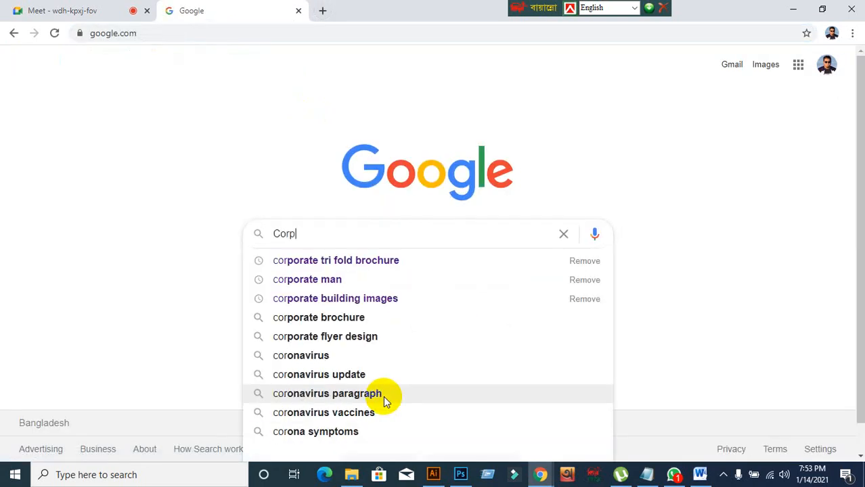
pyautogui.press('BackSpace')
pyautogui.press('BackSpace')
pyautogui.write('r')
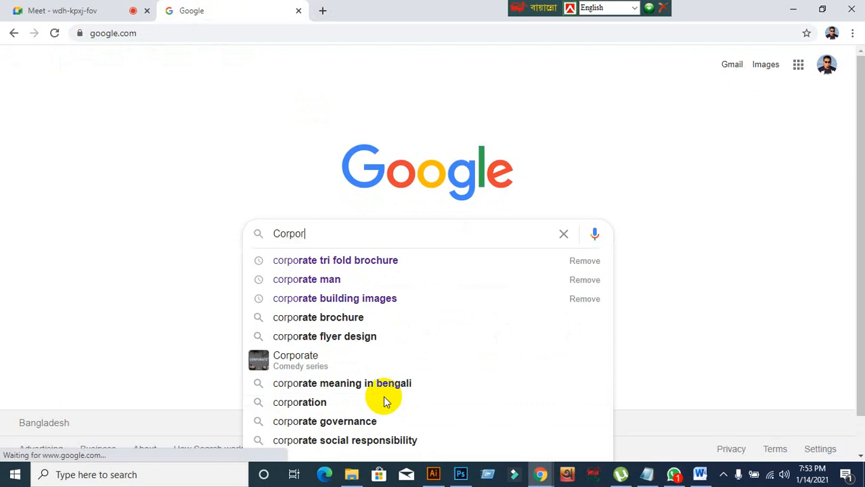
pyautogui.write('ate building')
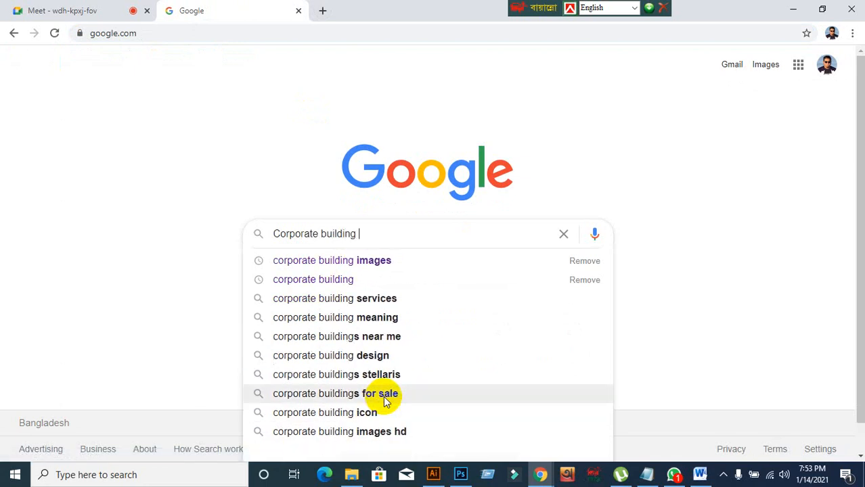
pyautogui.press('BackSpace')
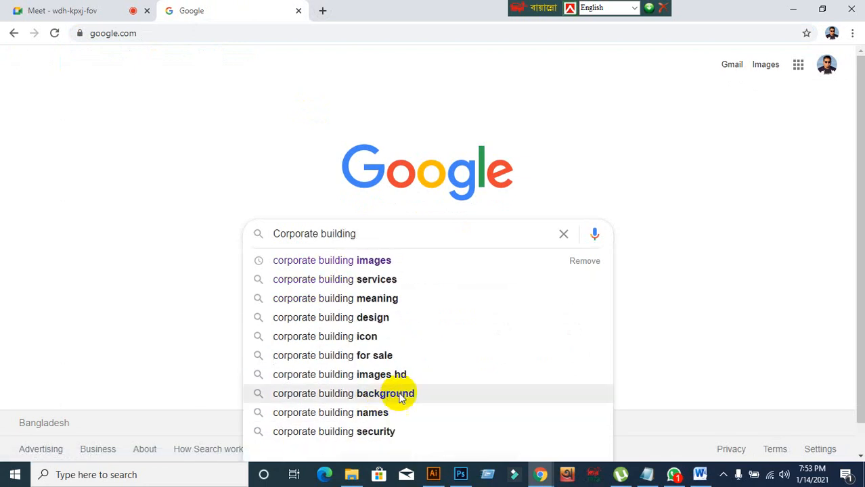
pyautogui.click(343, 264)
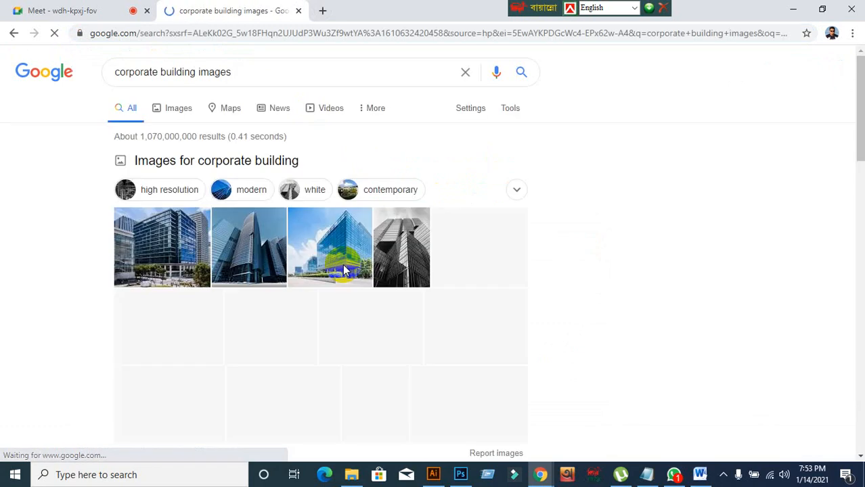
pyautogui.click(179, 108)
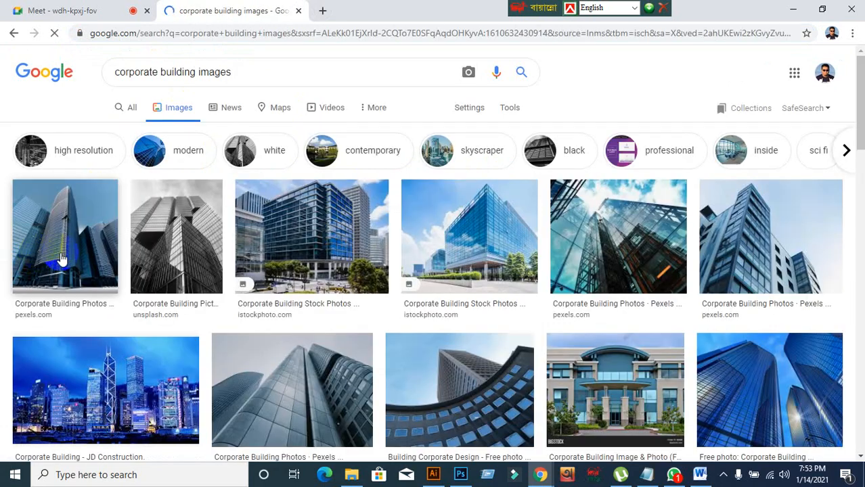
# - Look through the corporate building image results and copy the enlarged photo of the Bank of America Corporate Center tower
pyautogui.scroll(-1, 64, 258)
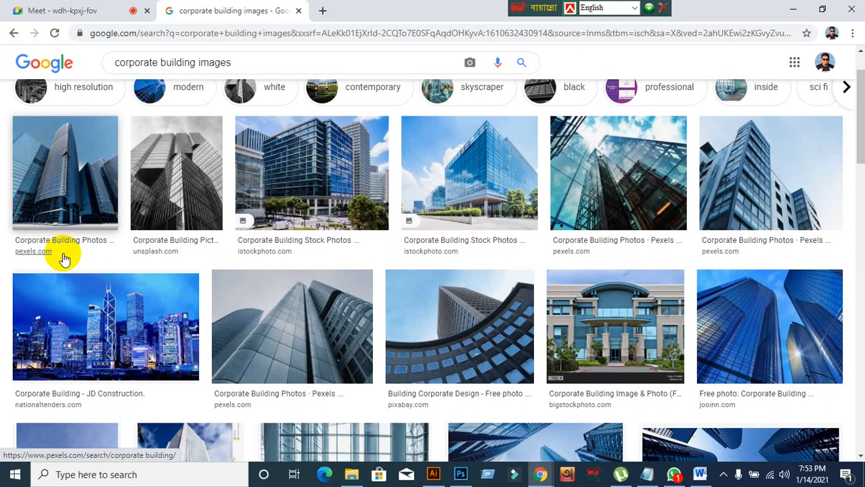
pyautogui.scroll(-2, 64, 260)
pyautogui.scroll(2, 64, 260)
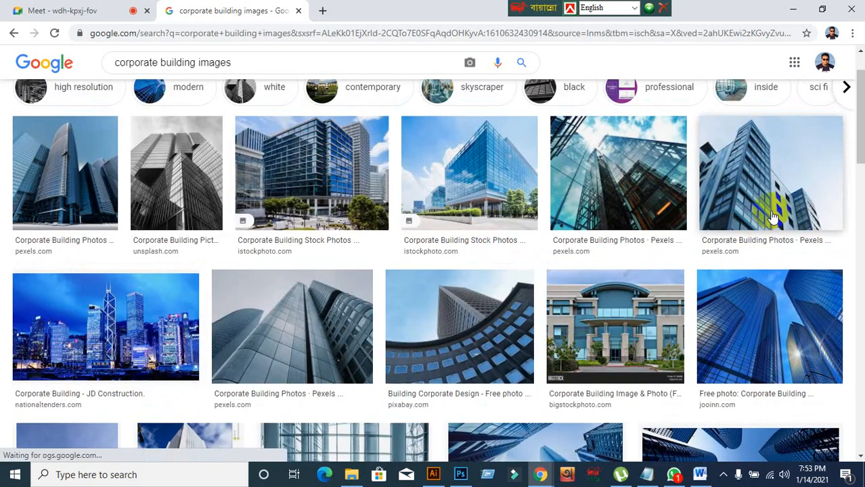
pyautogui.scroll(-5, 461, 265)
pyautogui.scroll(-2, 440, 271)
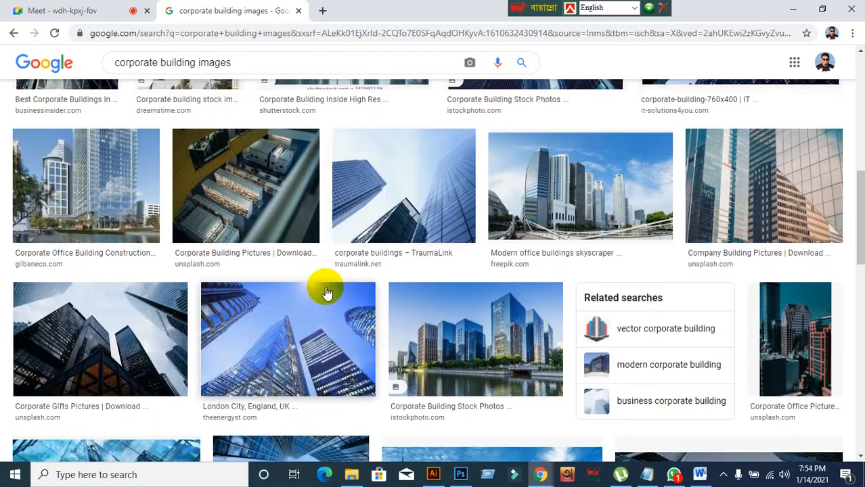
pyautogui.scroll(-3, 327, 292)
pyautogui.scroll(-4, 325, 292)
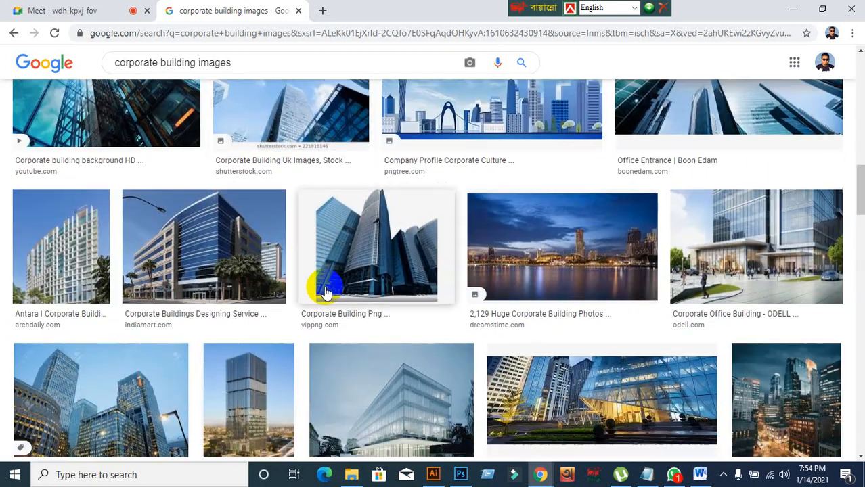
pyautogui.scroll(-1, 324, 291)
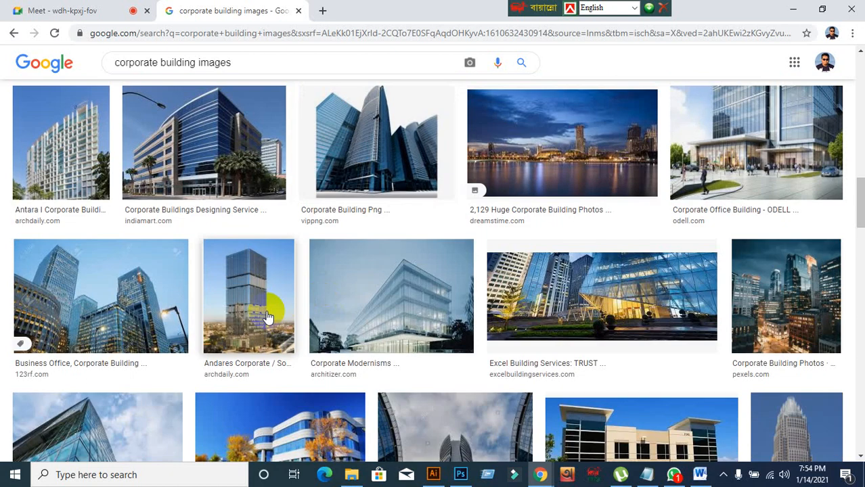
pyautogui.scroll(-2, 276, 309)
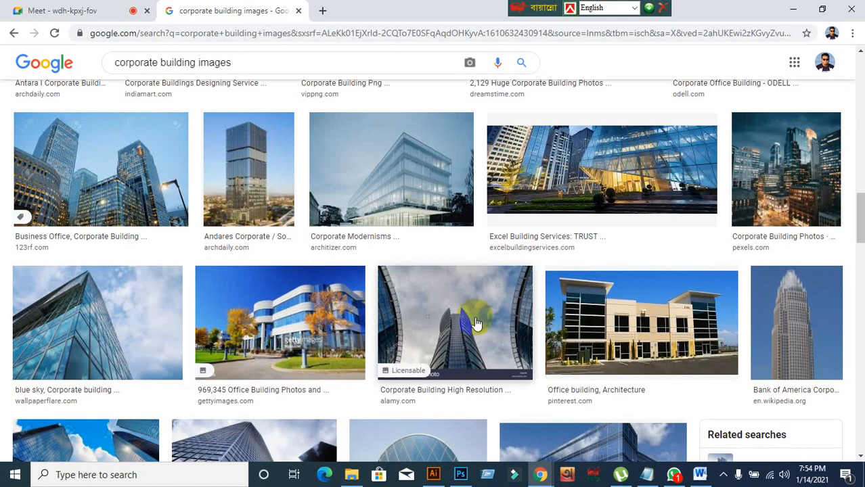
pyautogui.click(782, 319)
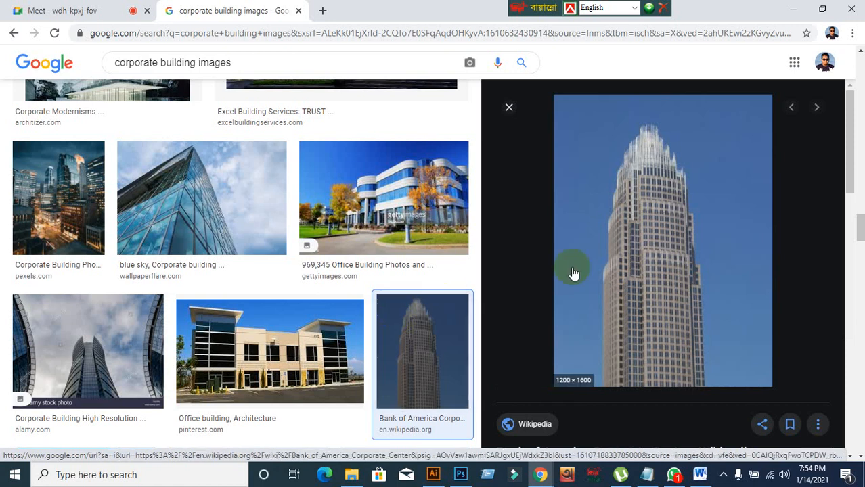
pyautogui.rightClick(582, 239)
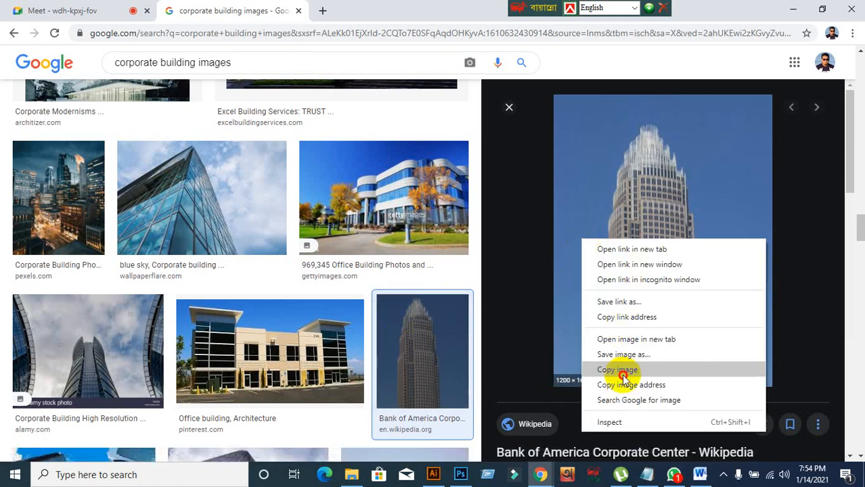
pyautogui.click(625, 371)
# - Switch to Illustrator, paste the copied tower photo and move it between the reference image and the brochure page
pyautogui.click(433, 474)
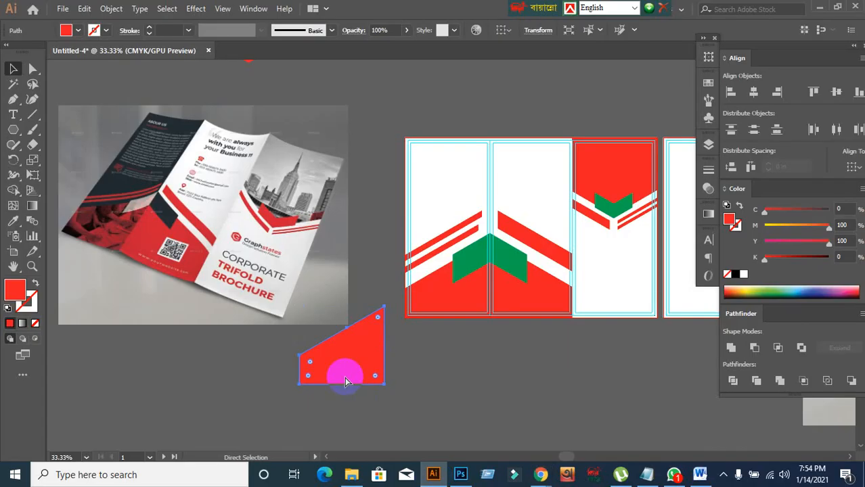
pyautogui.hotkey('ctrl', 'v')
pyautogui.hotkey('ctrl', '-')
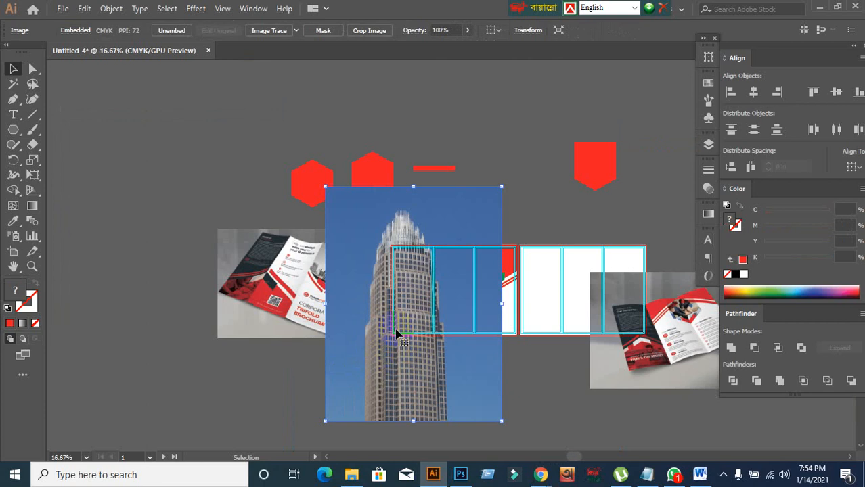
pyautogui.click(152, 291)
pyautogui.moveTo(448, 386); pyautogui.dragTo(590, 365)
pyautogui.scroll(2, 339, 262)
pyautogui.scroll(-1, 492, 327)
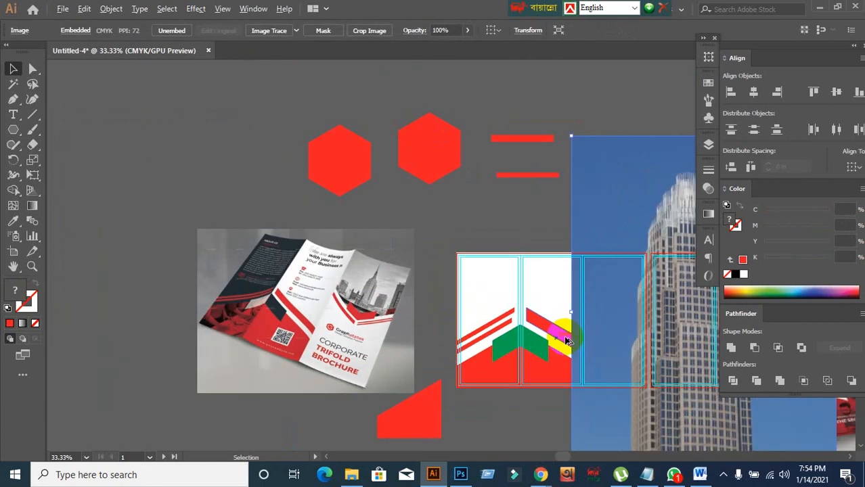
pyautogui.moveTo(631, 336); pyautogui.dragTo(417, 309)
pyautogui.scroll(-1, 403, 321)
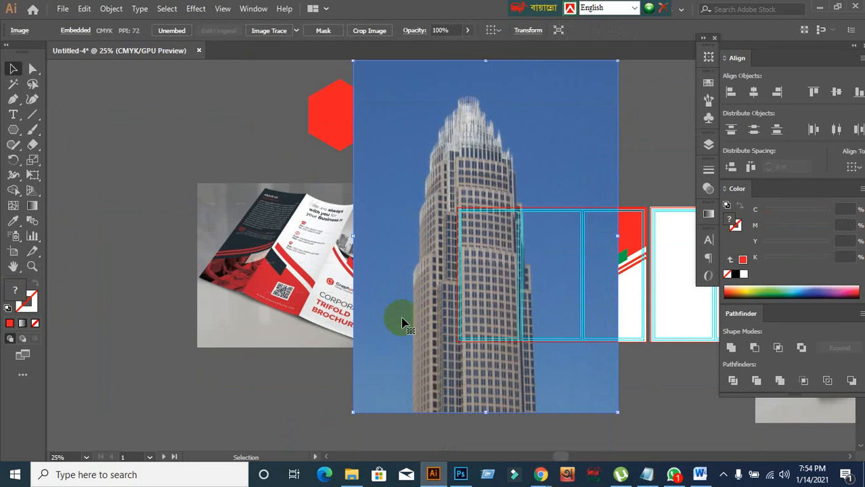
# - Convert the pasted tower photo to grayscale and leave it deselected
pyautogui.click(84, 8)
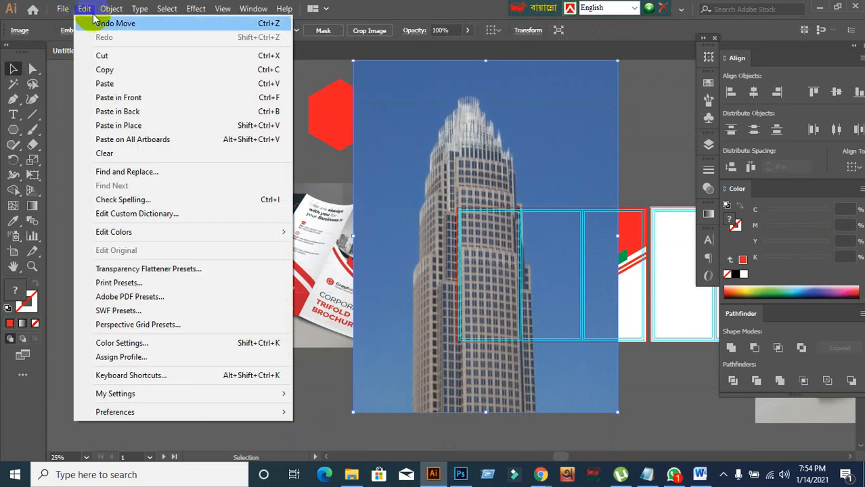
pyautogui.moveTo(141, 233)
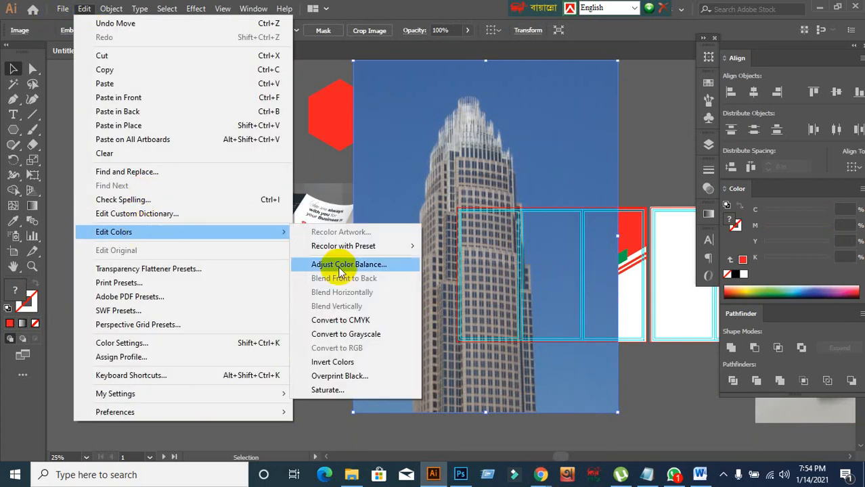
pyautogui.click(371, 335)
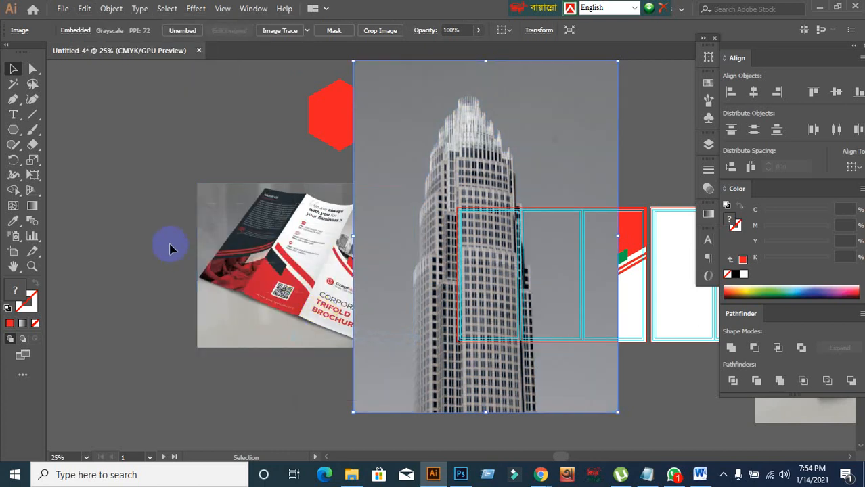
pyautogui.click(271, 284)
# - Scale down the grayscale tower photo and move it over the brochure's outer page, leaving nothing selected
pyautogui.scroll(-1, 613, 374)
pyautogui.moveTo(631, 406); pyautogui.dragTo(488, 374)
pyautogui.moveTo(398, 311); pyautogui.dragTo(473, 309)
pyautogui.scroll(4, 489, 322)
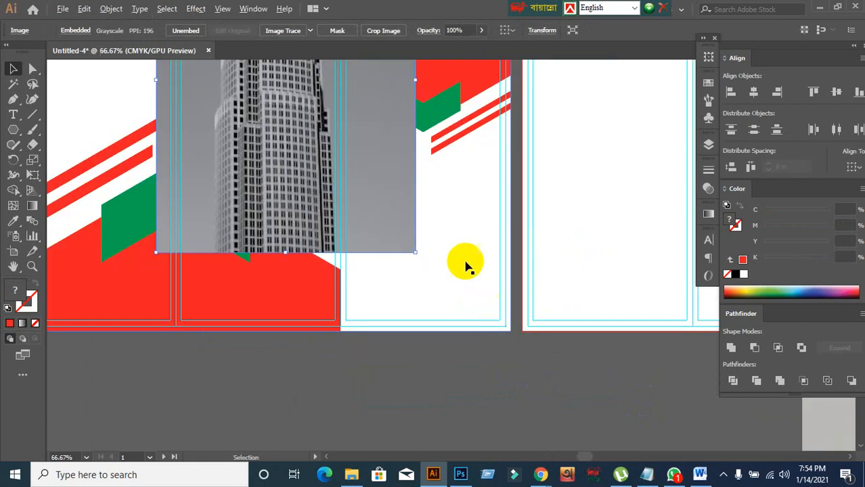
pyautogui.moveTo(452, 230); pyautogui.dragTo(483, 365)
pyautogui.hotkey('ctrl', 'z')
pyautogui.click(564, 394)
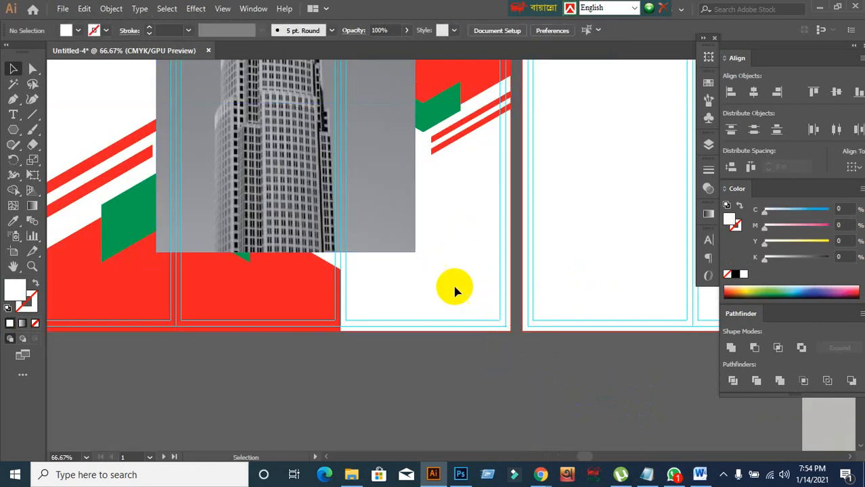
# - Shrink the tower photo to about the cover panel's width, place it over that panel and send it to the back
pyautogui.scroll(3, 444, 279)
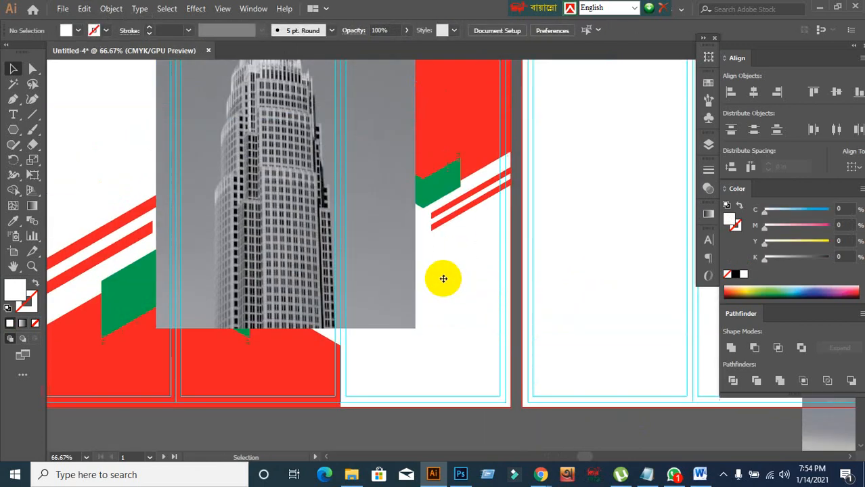
pyautogui.scroll(2, 443, 279)
pyautogui.moveTo(386, 212); pyautogui.dragTo(466, 221)
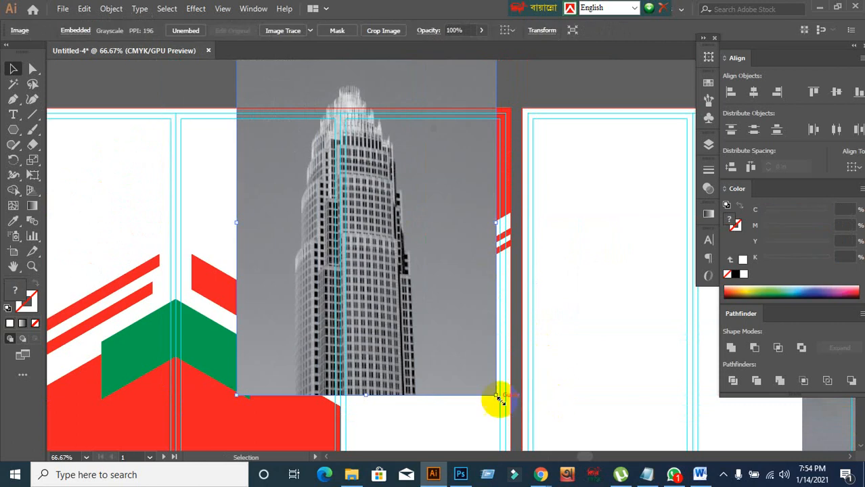
pyautogui.moveTo(498, 398); pyautogui.dragTo(449, 332)
pyautogui.moveTo(418, 278); pyautogui.dragTo(490, 246)
pyautogui.hotkey('ctrl', 'shift', '[')
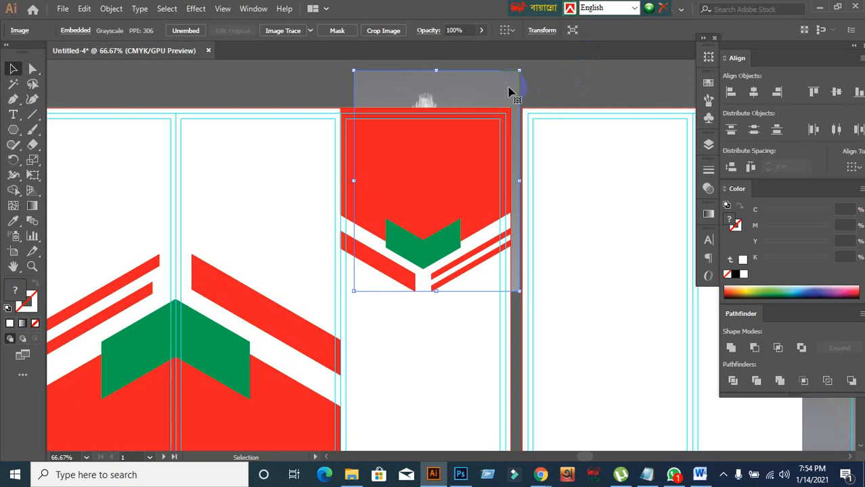
# - Enlarge the tower photo slightly and shift it down so it extends past the cover panel's red top shape on all sides
pyautogui.scroll(1, 421, 132)
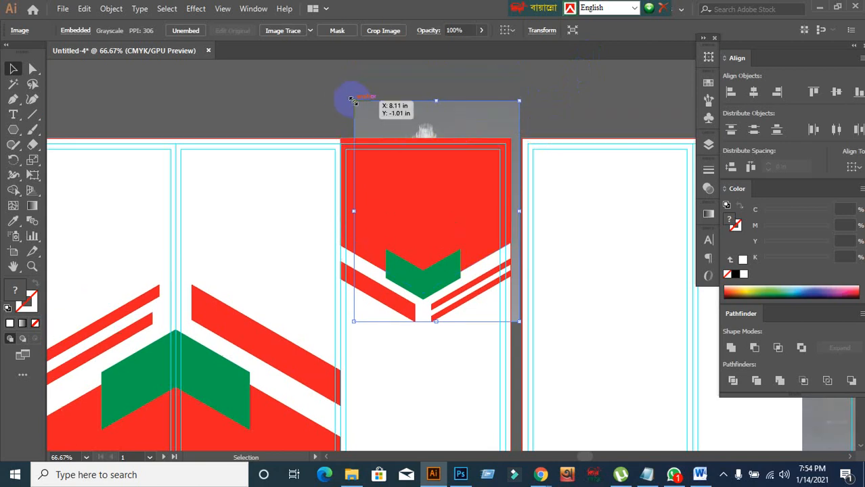
pyautogui.moveTo(353, 102); pyautogui.dragTo(338, 82)
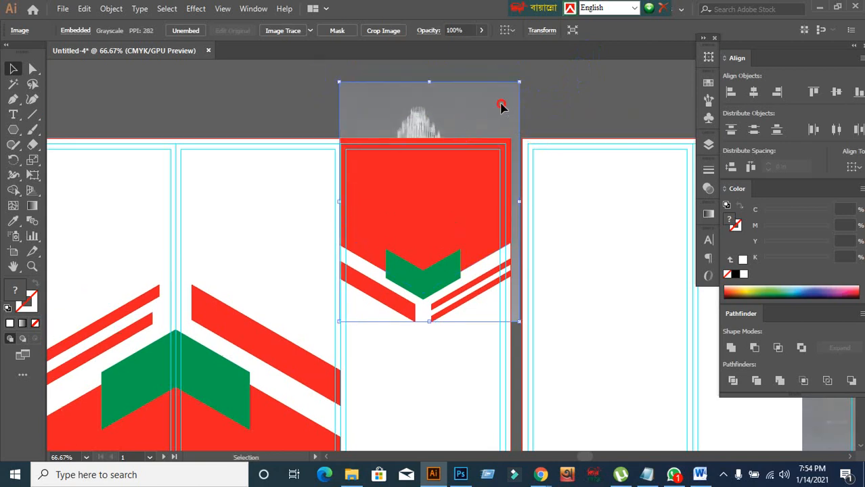
pyautogui.moveTo(501, 107); pyautogui.dragTo(502, 137)
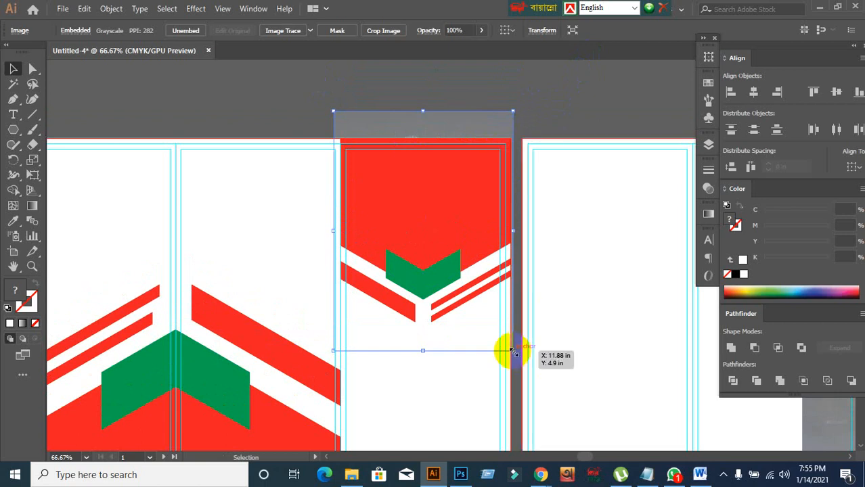
pyautogui.moveTo(513, 351); pyautogui.dragTo(519, 356)
pyautogui.click(560, 106)
pyautogui.moveTo(496, 125); pyautogui.dragTo(495, 138)
pyautogui.click(473, 96)
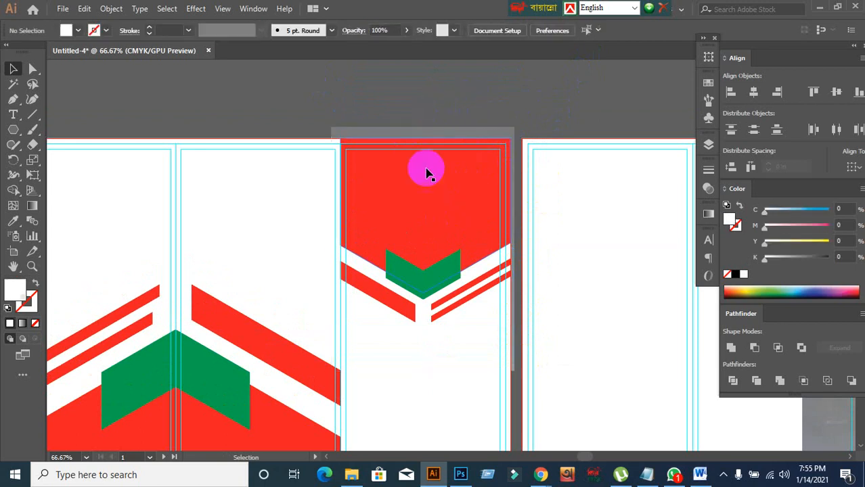
# - Make a clipping mask from the cover panel's red top shape and the tower photo behind it
pyautogui.click(426, 173)
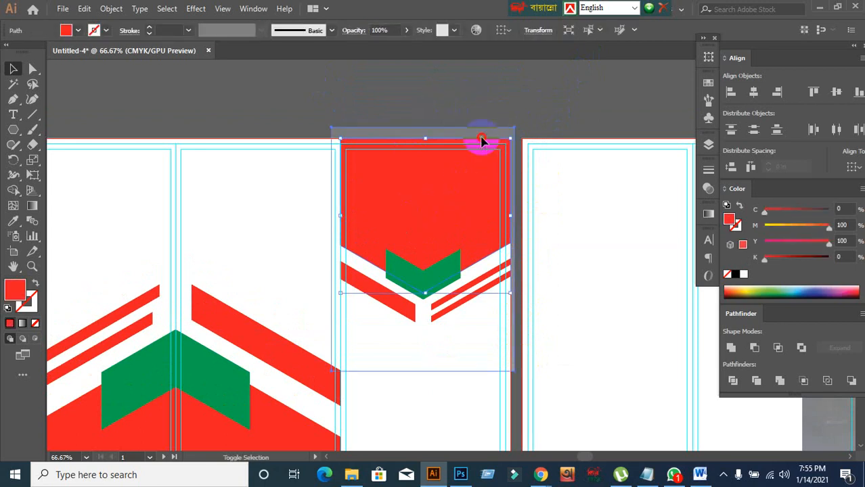
pyautogui.keyDown('shift'); pyautogui.click(482, 140); pyautogui.keyUp('shift')
pyautogui.rightClick(460, 188)
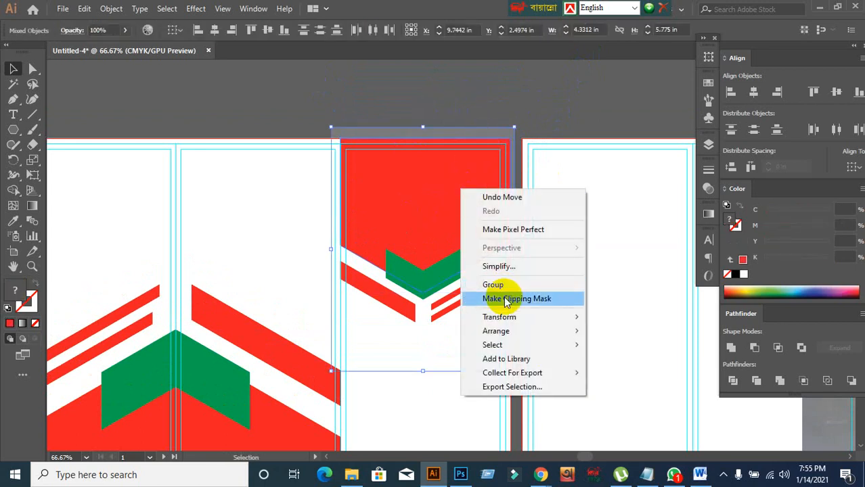
pyautogui.click(507, 298)
pyautogui.click(514, 258)
pyautogui.scroll(-2, 514, 264)
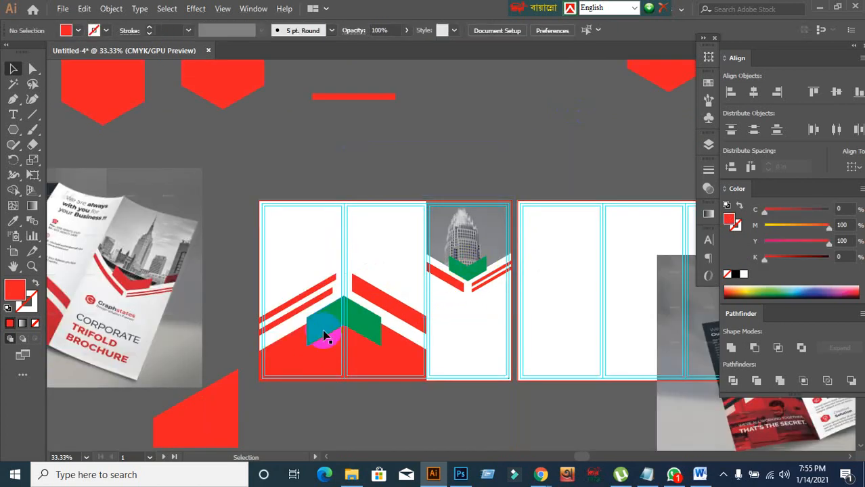
# - Recolour the cover panel's green chevron with the red sampled from the chevron in the reference brochure image
pyautogui.click(471, 273)
pyautogui.click(15, 221)
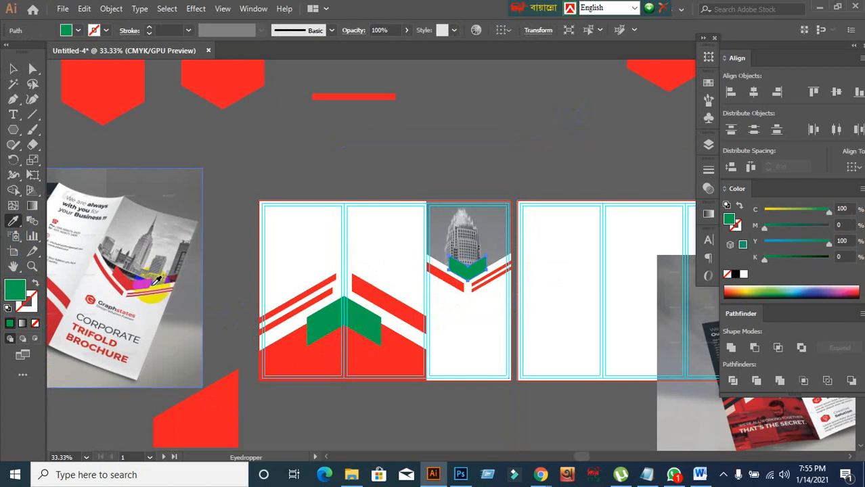
pyautogui.click(148, 283)
pyautogui.click(13, 68)
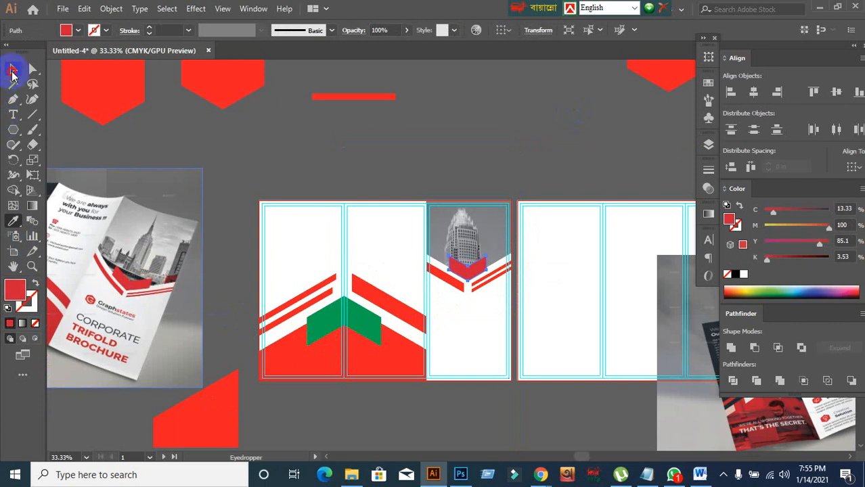
pyautogui.click(431, 178)
pyautogui.moveTo(305, 363); pyautogui.dragTo(425, 249)
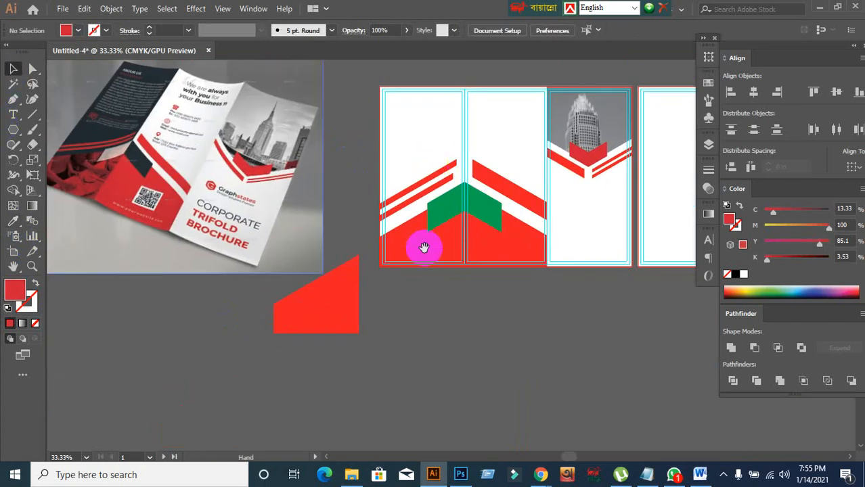
pyautogui.click(426, 342)
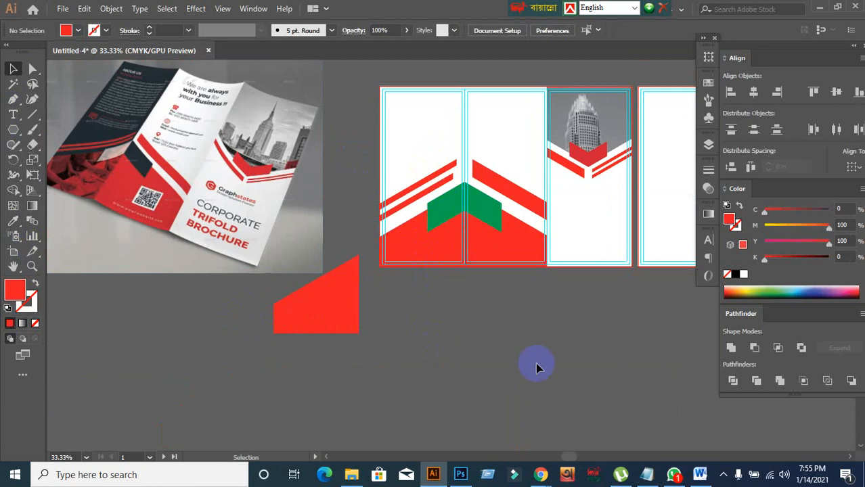
# - Switch to Chrome, run a new Google search for "office image" and show the image results
pyautogui.moveTo(540, 474)
pyautogui.click(480, 433)
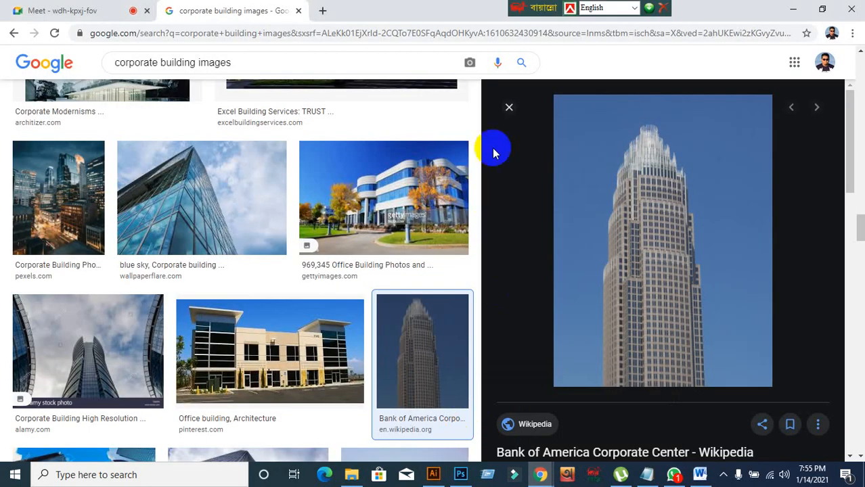
pyautogui.press('Escape')
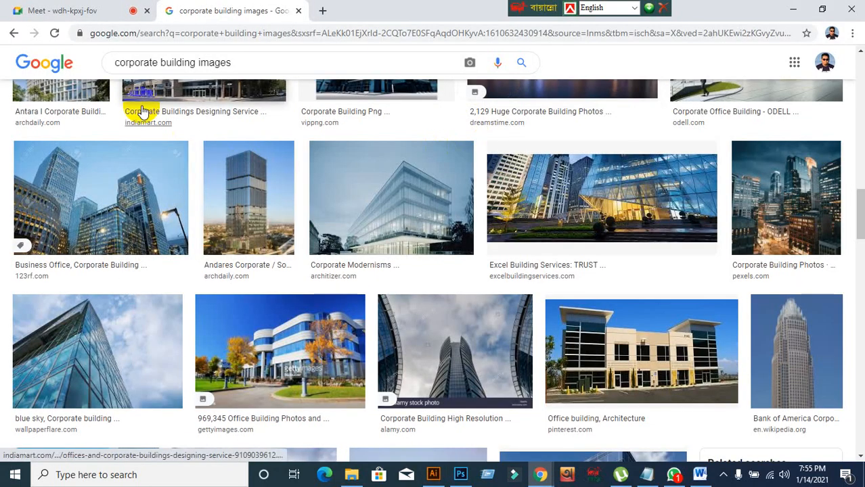
pyautogui.click(52, 61)
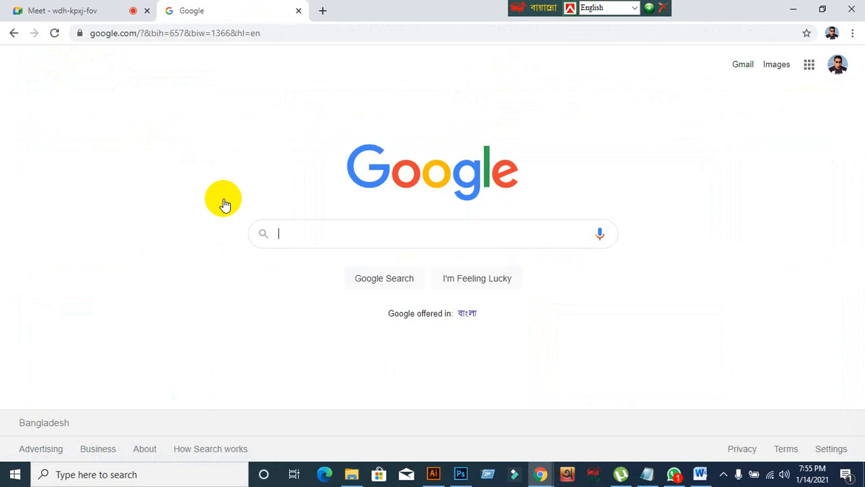
pyautogui.write('office')
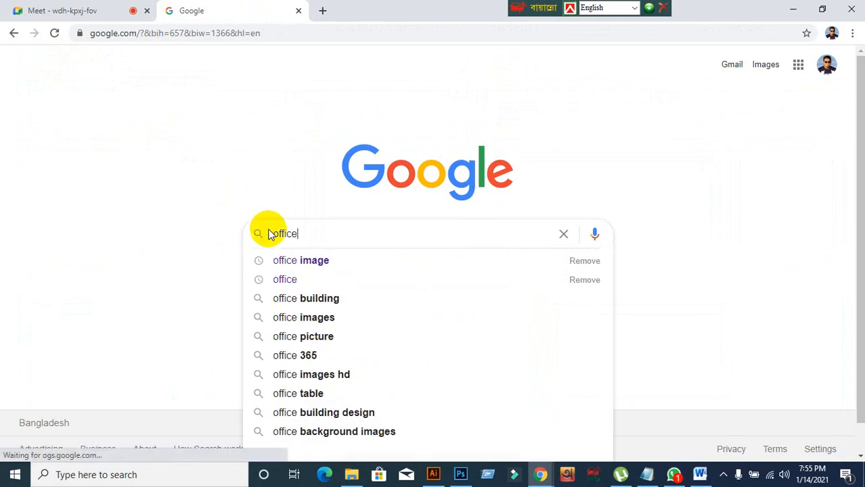
pyautogui.click(288, 260)
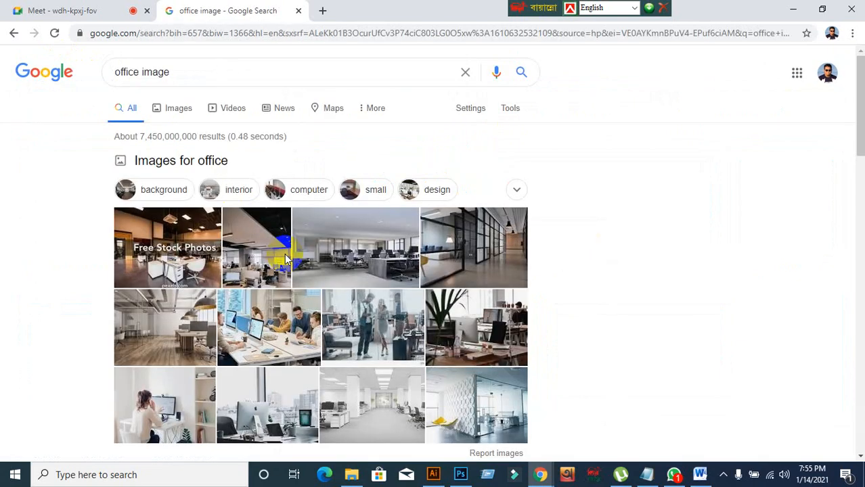
pyautogui.scroll(-2, 284, 253)
pyautogui.scroll(2, 78, 226)
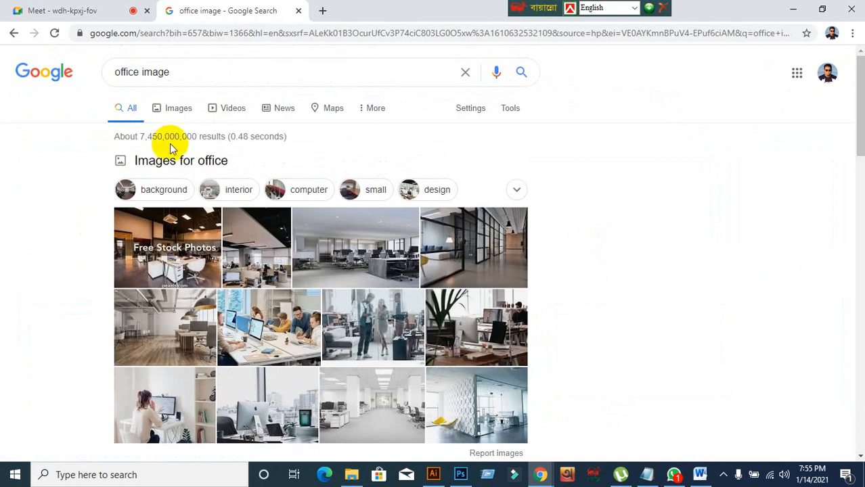
pyautogui.click(174, 107)
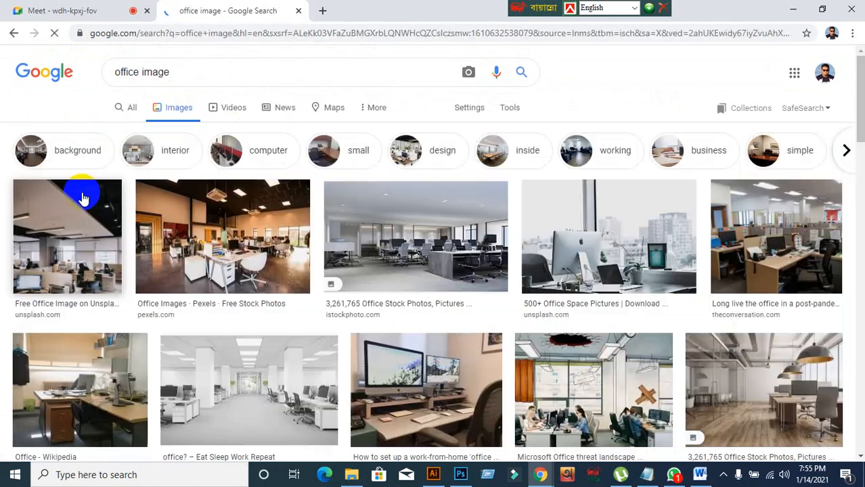
# - Browse the office results and open the preview of the Office Insider photo of a man working at a computer
pyautogui.scroll(-5, 97, 201)
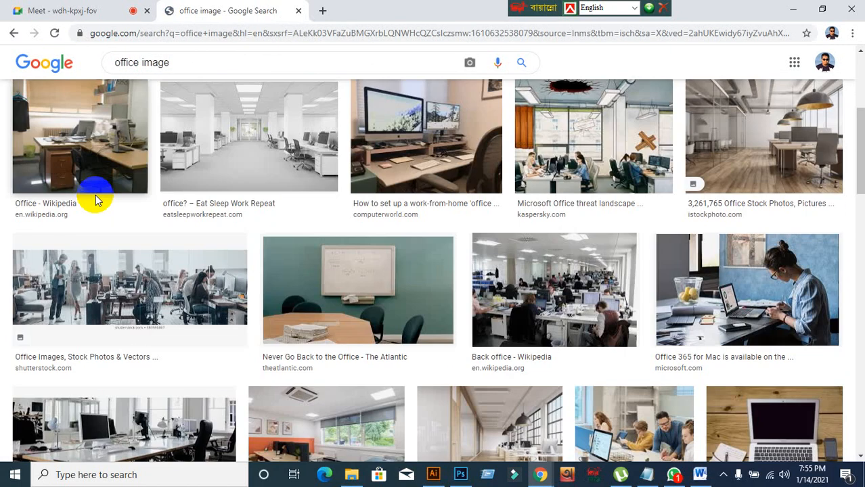
pyautogui.scroll(-4, 102, 217)
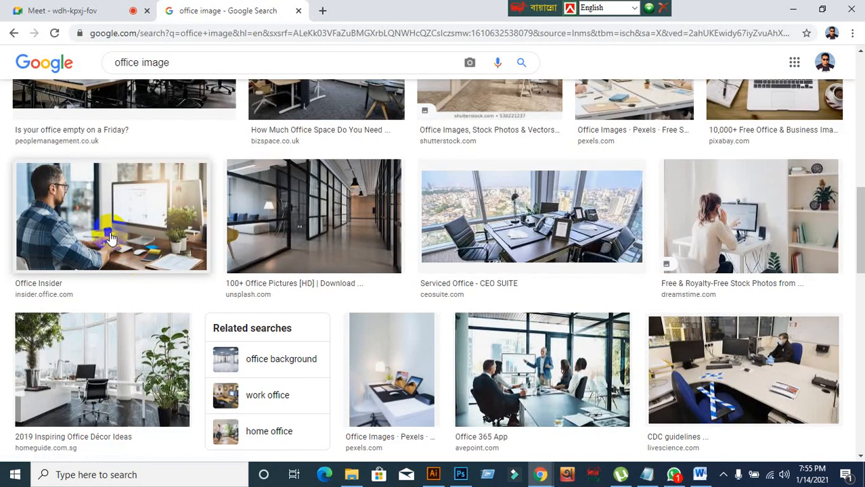
pyautogui.click(112, 238)
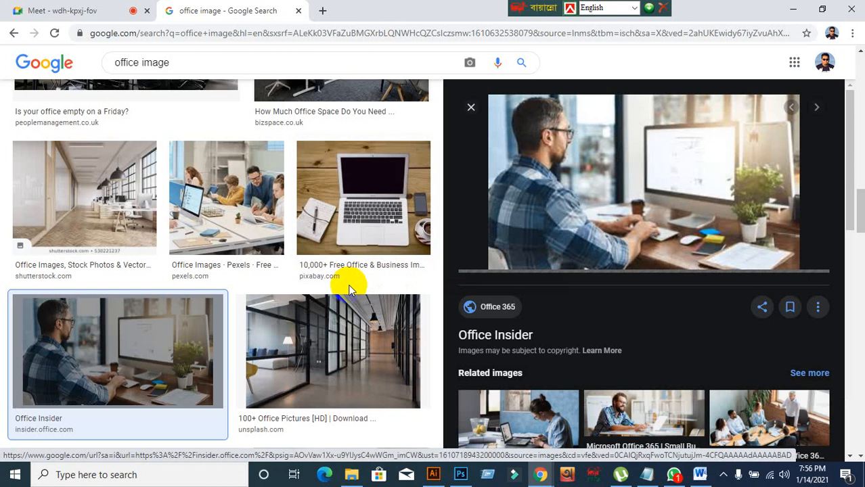
# - Switch to Illustrator and undo both the cover chevron's red recolouring and the clipping mask on the tower photo
pyautogui.click(434, 474)
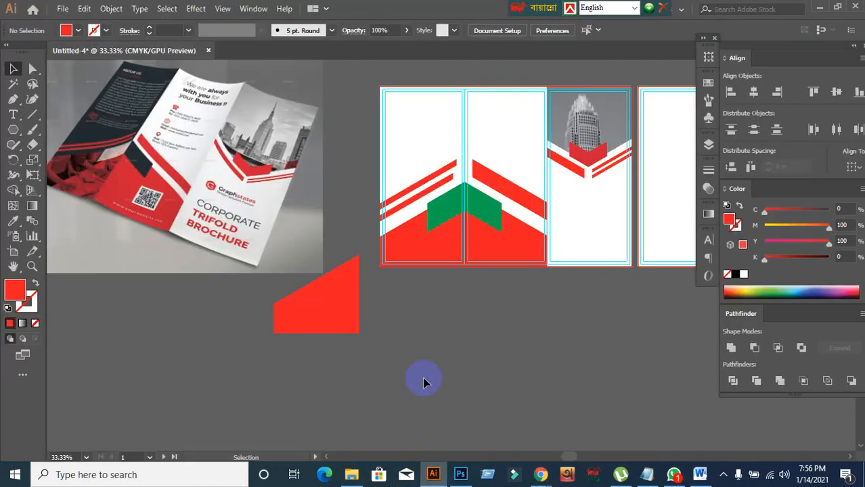
pyautogui.hotkey('ctrl', 'z')
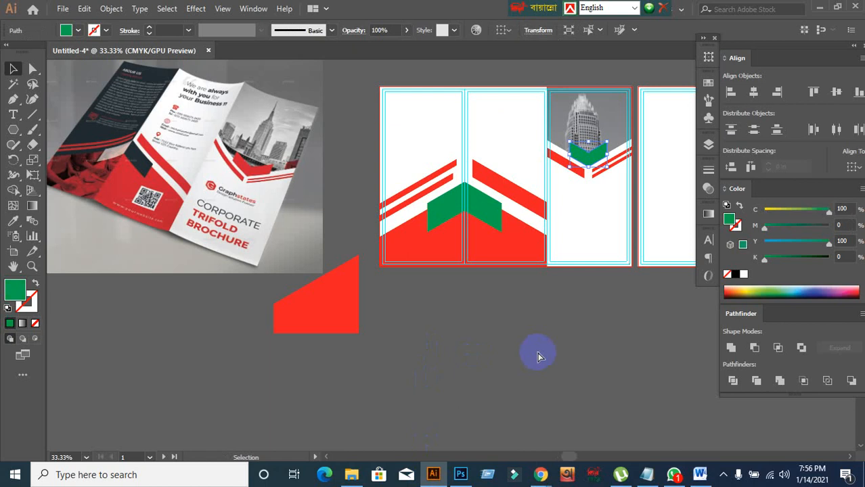
pyautogui.hotkey('ctrl', 'z')
pyautogui.click(653, 290)
pyautogui.scroll(-1, 657, 284)
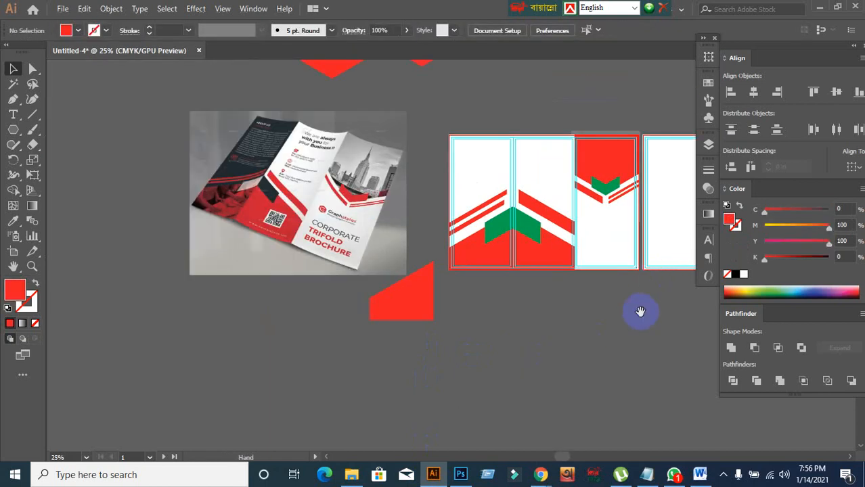
pyautogui.moveTo(640, 311); pyautogui.dragTo(507, 361)
pyautogui.moveTo(600, 286); pyautogui.dragTo(482, 273)
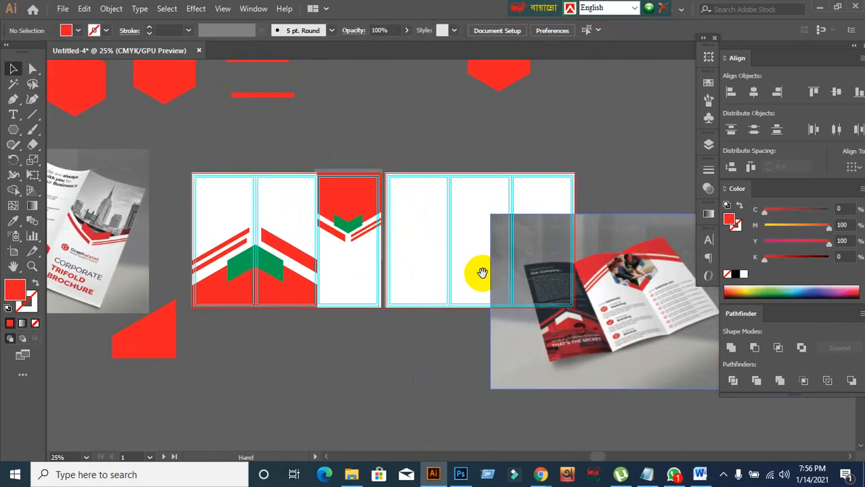
# - Move the tower photo off the cover panel onto the empty canvas above the pages
pyautogui.scroll(2, 397, 164)
pyautogui.moveTo(367, 182); pyautogui.dragTo(442, 69)
pyautogui.scroll(2, 498, 172)
pyautogui.moveTo(419, 188); pyautogui.dragTo(408, 33)
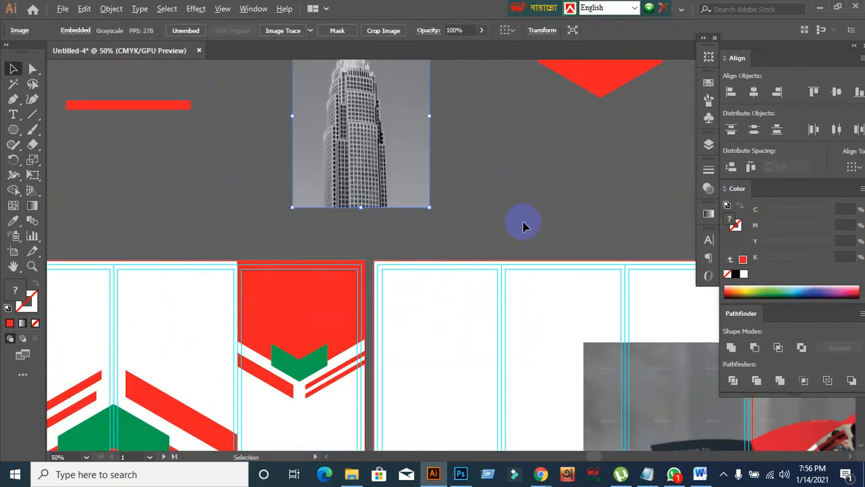
pyautogui.scroll(-2, 494, 309)
pyautogui.click(341, 409)
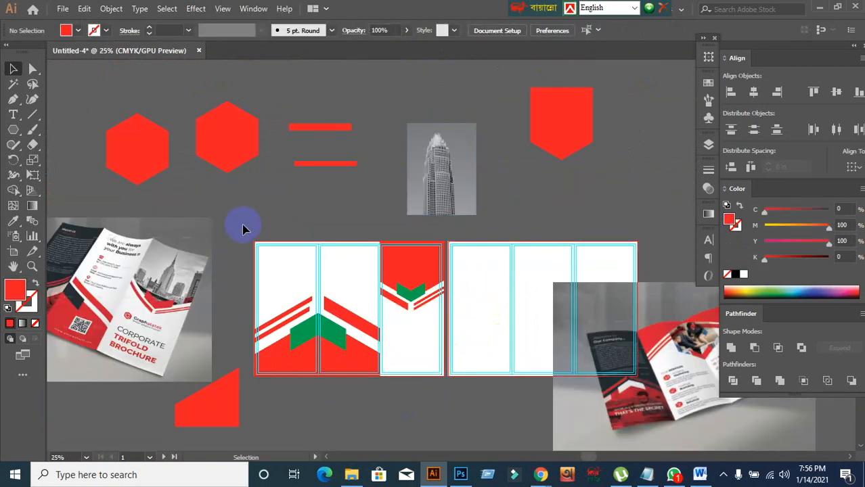
# - Unlock all locked objects, including the first page's white background
pyautogui.moveTo(428, 381); pyautogui.dragTo(424, 372)
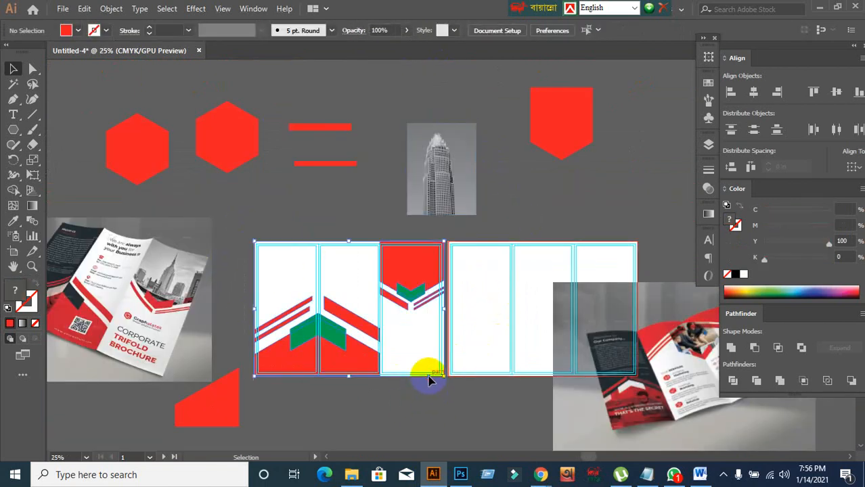
pyautogui.moveTo(652, 185); pyautogui.dragTo(652, 184)
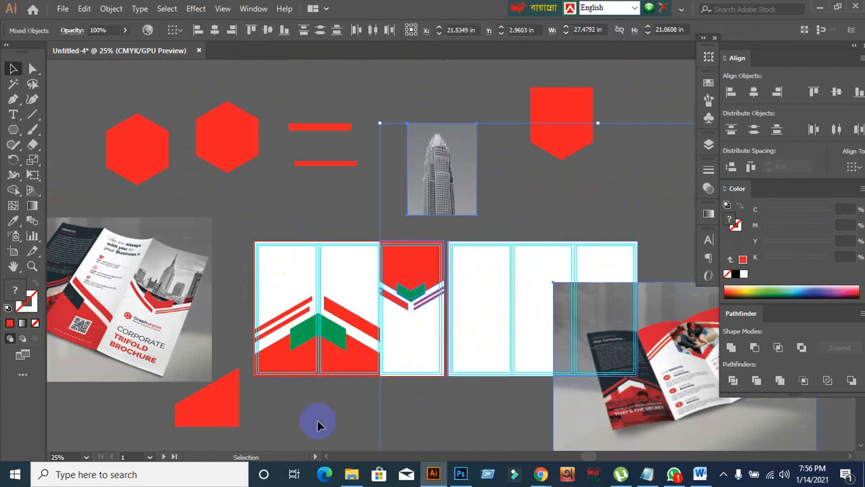
pyautogui.click(265, 258)
pyautogui.moveTo(238, 232); pyautogui.dragTo(391, 375)
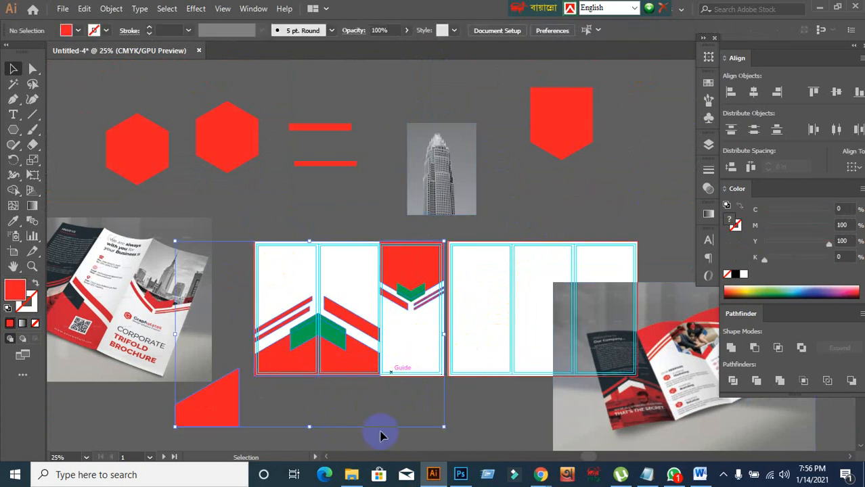
pyautogui.click(437, 424)
pyautogui.moveTo(247, 236); pyautogui.dragTo(398, 344)
pyautogui.click(440, 445)
pyautogui.hotkey('ctrl', 'alt', '2')
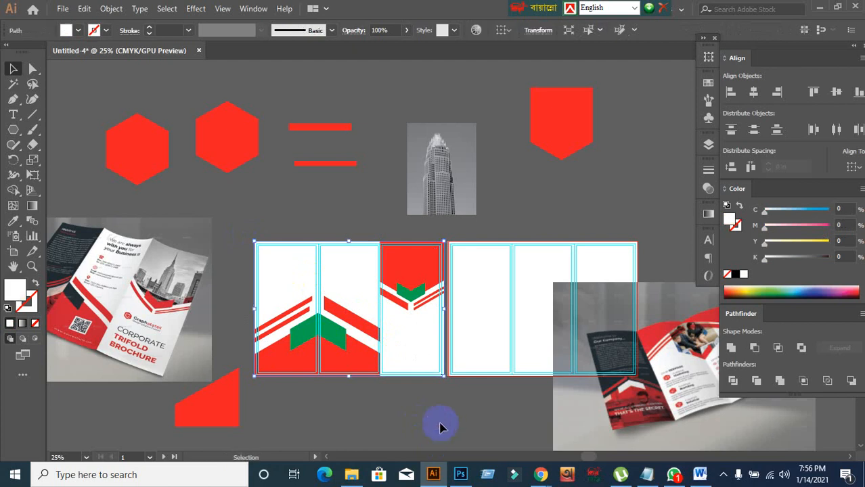
# - Place a duplicate of the first page's whole artwork, with its white background, on the empty canvas above the second page
pyautogui.click(440, 426)
pyautogui.moveTo(251, 230); pyautogui.dragTo(440, 406)
pyautogui.moveTo(387, 333); pyautogui.dragTo(692, 185)
pyautogui.moveTo(366, 309); pyautogui.dragTo(657, 183)
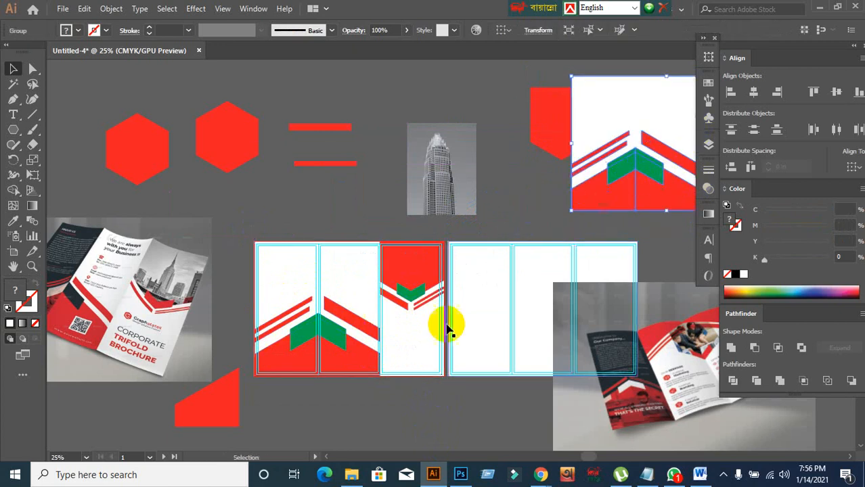
pyautogui.click(367, 405)
# - Move the tower photo back behind the cover panel's red top shape and clip it to that shape
pyautogui.scroll(2, 425, 329)
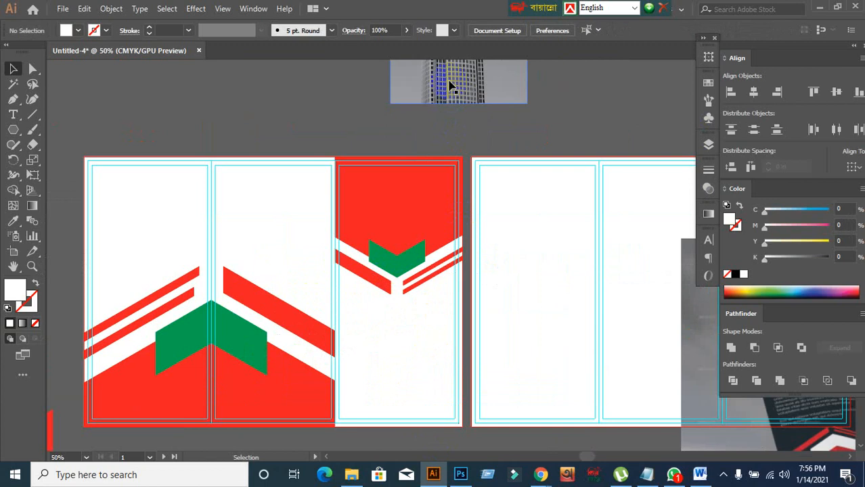
pyautogui.moveTo(436, 131); pyautogui.dragTo(393, 291)
pyautogui.moveTo(393, 291); pyautogui.dragTo(384, 310)
pyautogui.click(406, 214)
pyautogui.keyDown('shift'); pyautogui.click(406, 214); pyautogui.keyUp('shift')
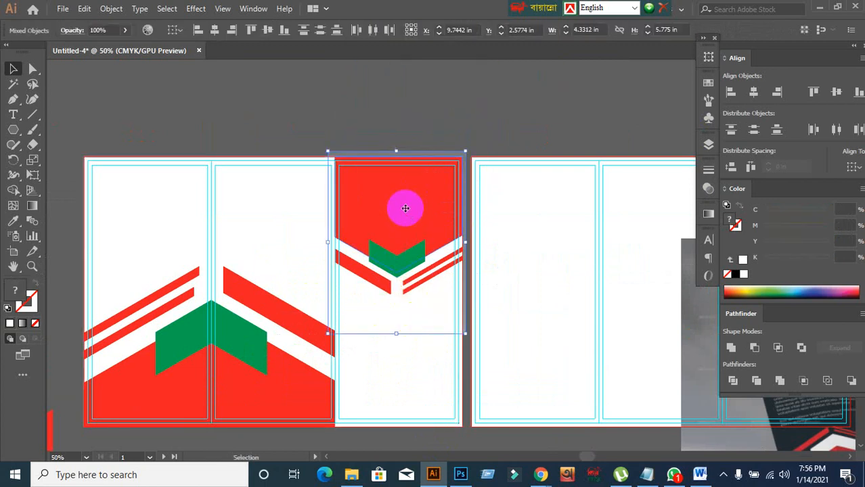
pyautogui.rightClick(405, 215)
pyautogui.click(446, 322)
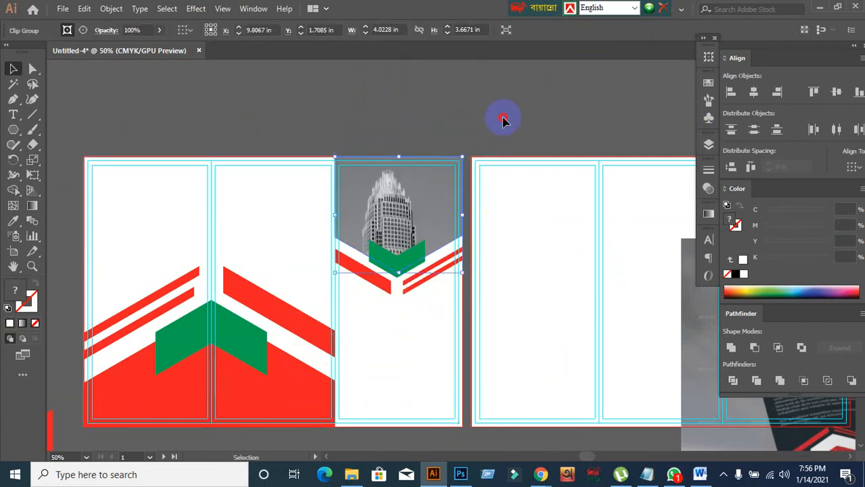
pyautogui.scroll(-2, 444, 242)
# - Copy the previewed photo of the man at the computer from Chrome and paste it into the Illustrator brochure document
pyautogui.click(434, 362)
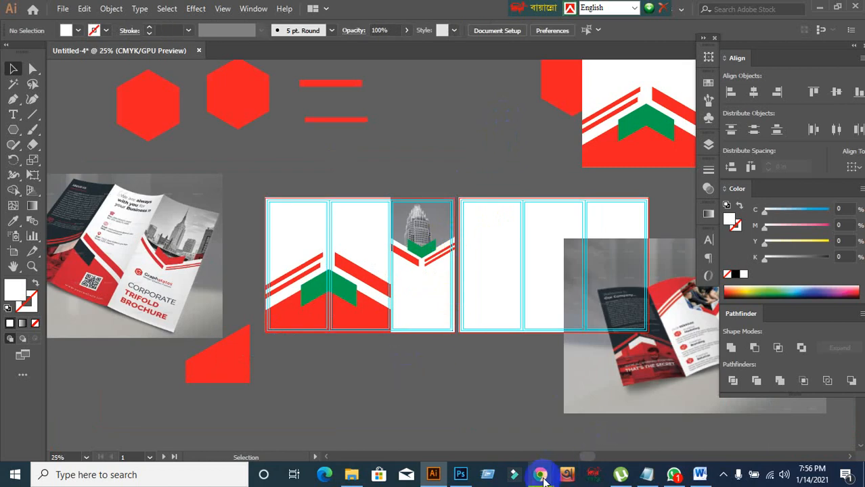
pyautogui.click(461, 383)
pyautogui.rightClick(635, 172)
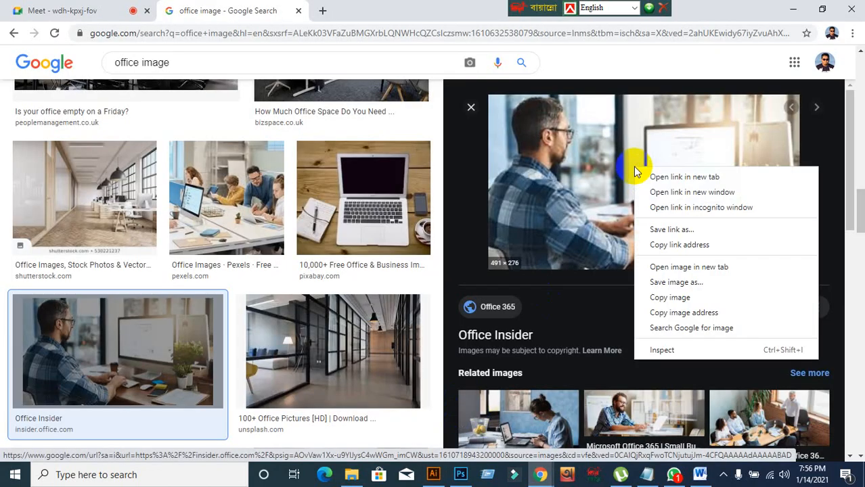
pyautogui.click(667, 284)
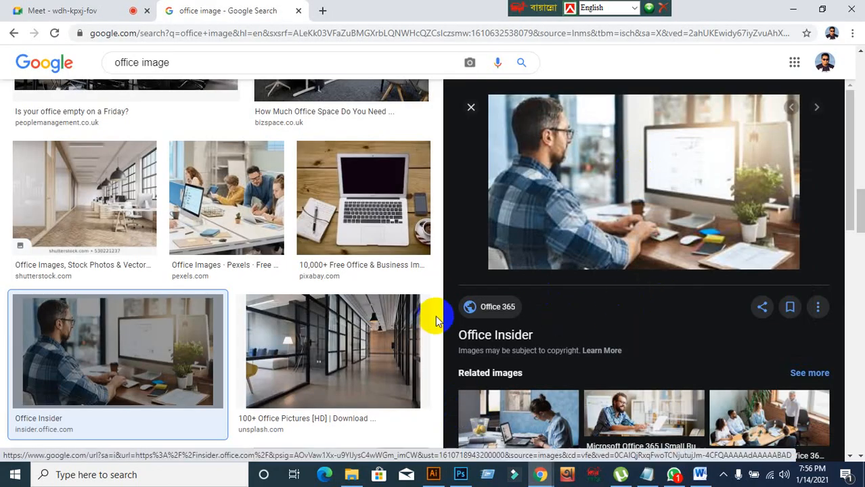
pyautogui.click(433, 475)
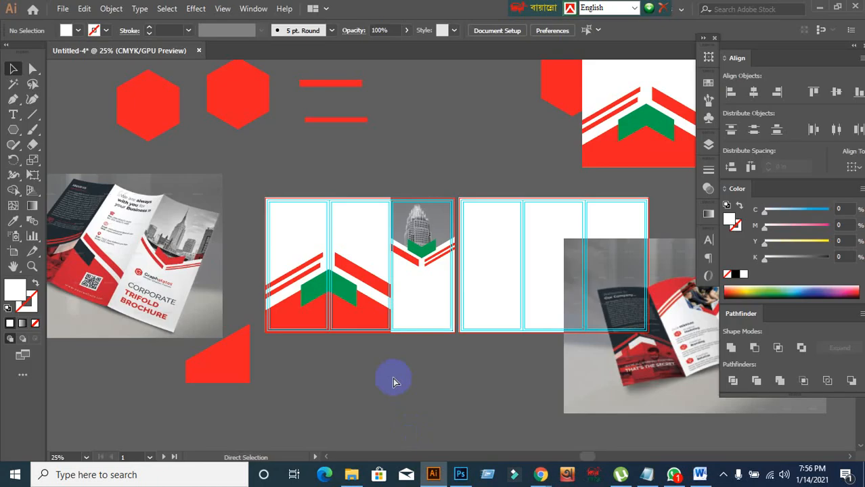
pyautogui.hotkey('ctrl', 'v')
# - Place the office photo over the left panel's bottom red shape, enlarge it to extend past the shape, and send it to the back
pyautogui.scroll(4, 406, 318)
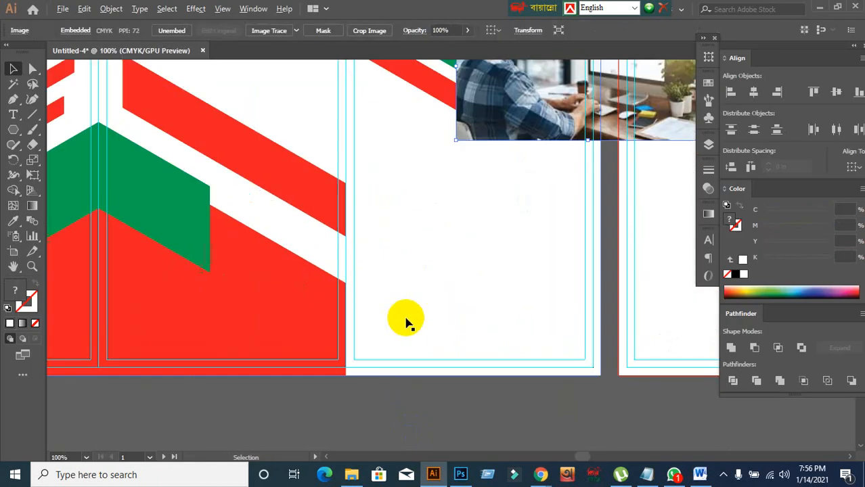
pyautogui.scroll(-2, 479, 281)
pyautogui.moveTo(517, 181); pyautogui.dragTo(197, 270)
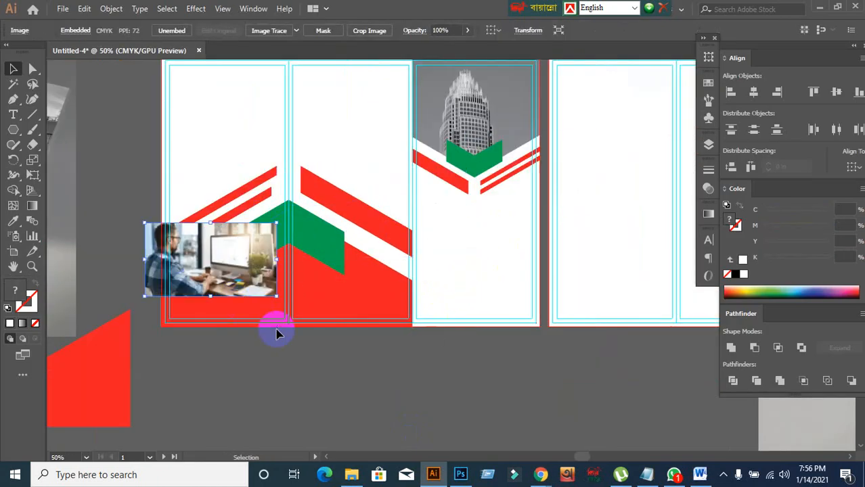
pyautogui.click(259, 289)
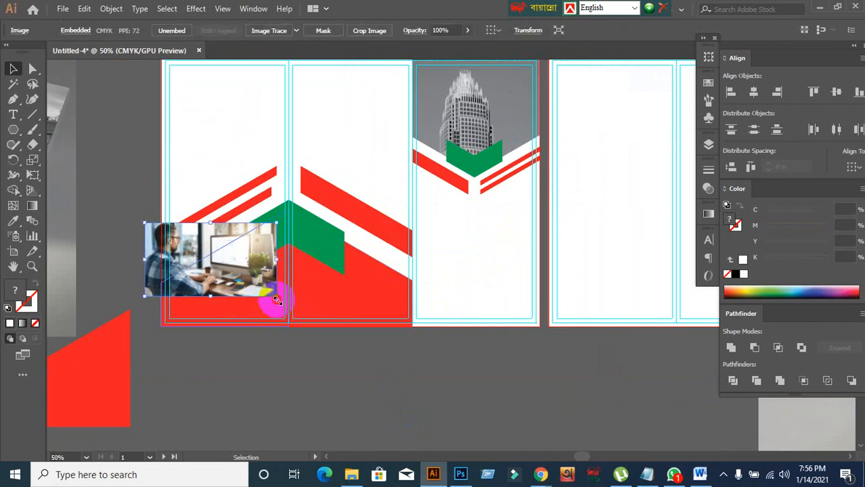
pyautogui.moveTo(276, 299); pyautogui.dragTo(645, 377)
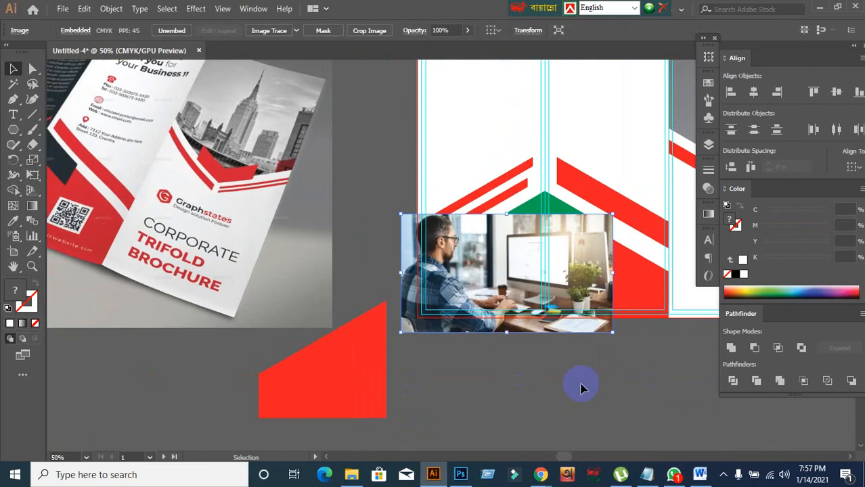
pyautogui.hotkey('ctrl', 'shift', '[')
pyautogui.scroll(-1, 569, 359)
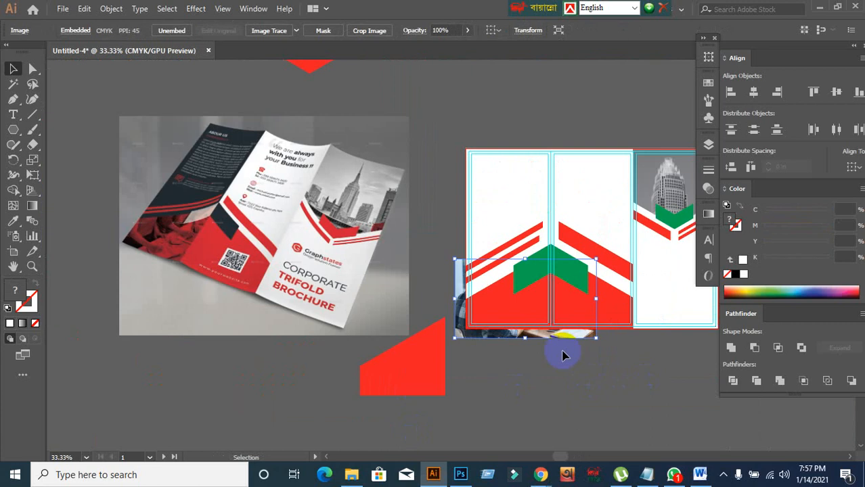
# - Clip the office photo to the left panel's bottom red shape and place the spare red shape directly over it
pyautogui.scroll(1, 552, 368)
pyautogui.click(508, 267)
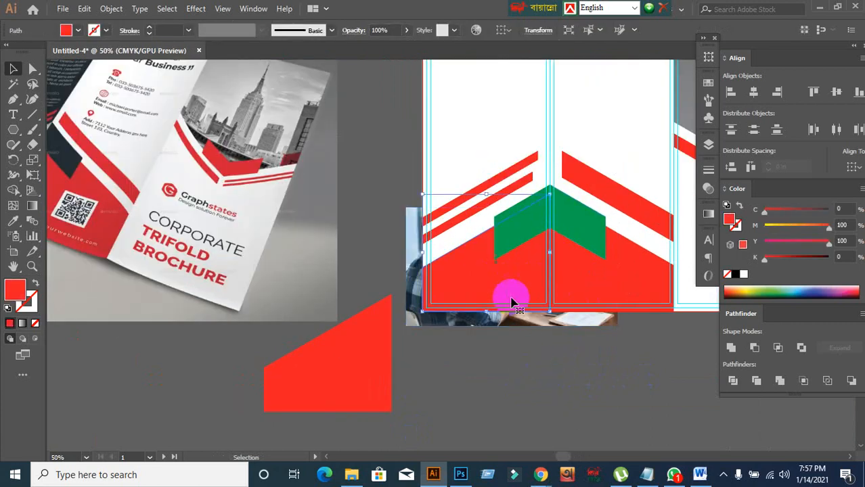
pyautogui.rightClick(592, 328)
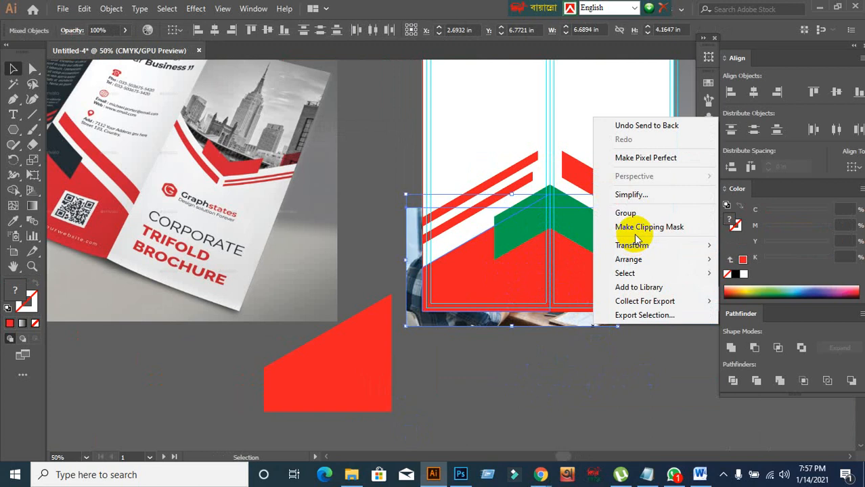
pyautogui.click(616, 223)
pyautogui.click(533, 349)
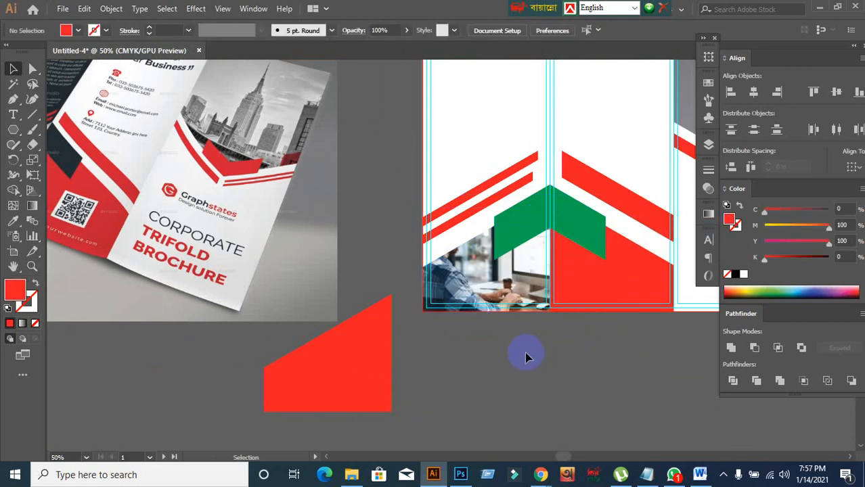
pyautogui.moveTo(347, 409); pyautogui.dragTo(493, 306)
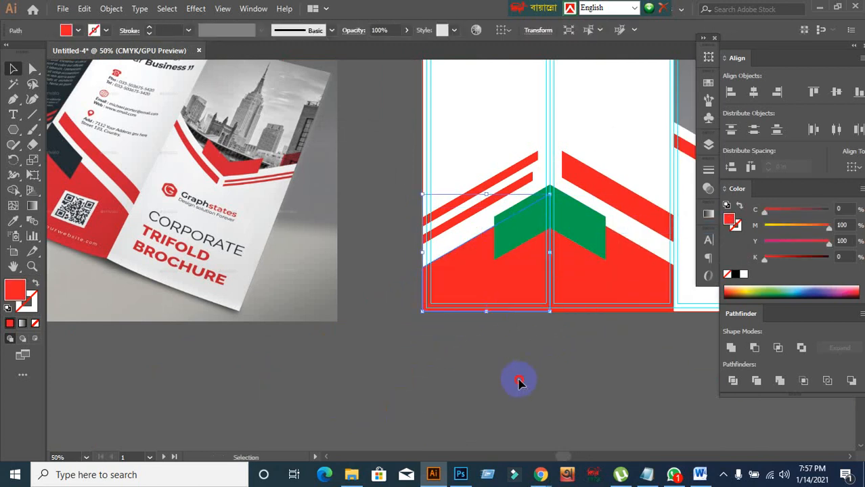
pyautogui.scroll(2, 490, 351)
pyautogui.moveTo(522, 235); pyautogui.dragTo(528, 289)
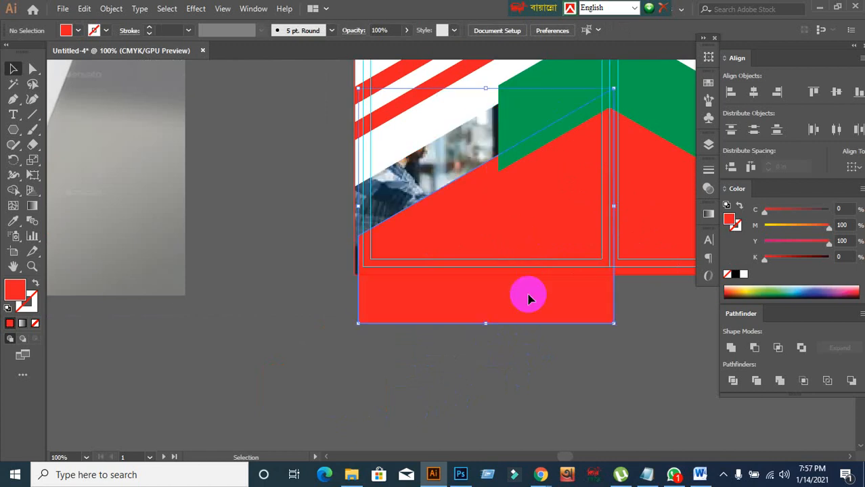
pyautogui.hotkey('ctrl', 'z')
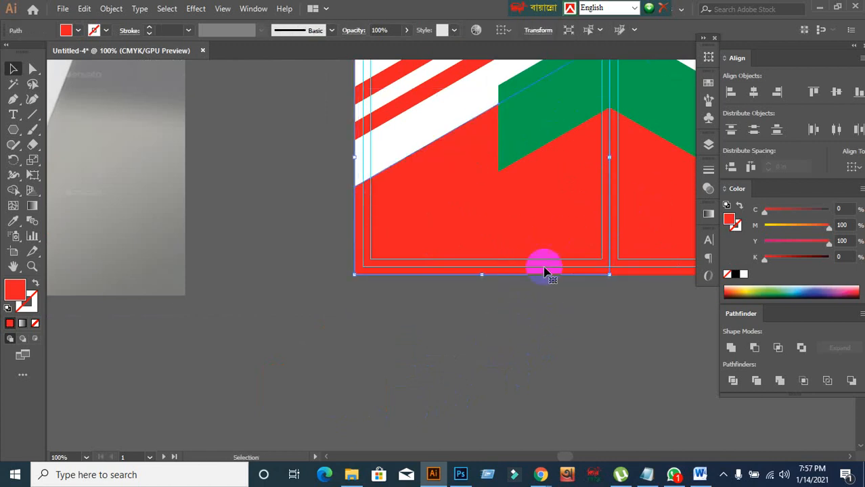
pyautogui.moveTo(517, 257); pyautogui.dragTo(516, 282)
pyautogui.hotkey('ctrl', 'z')
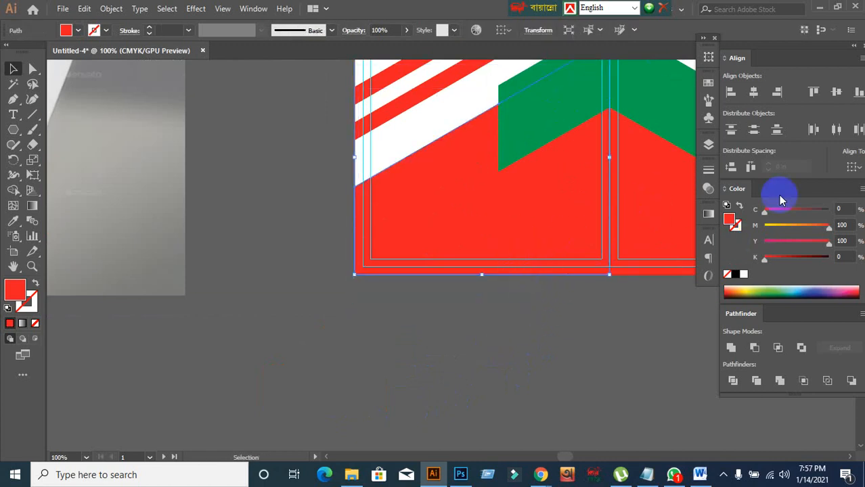
# - Try 89% opacity on the red shape covering the office photo and return it to 100%
pyautogui.click(708, 189)
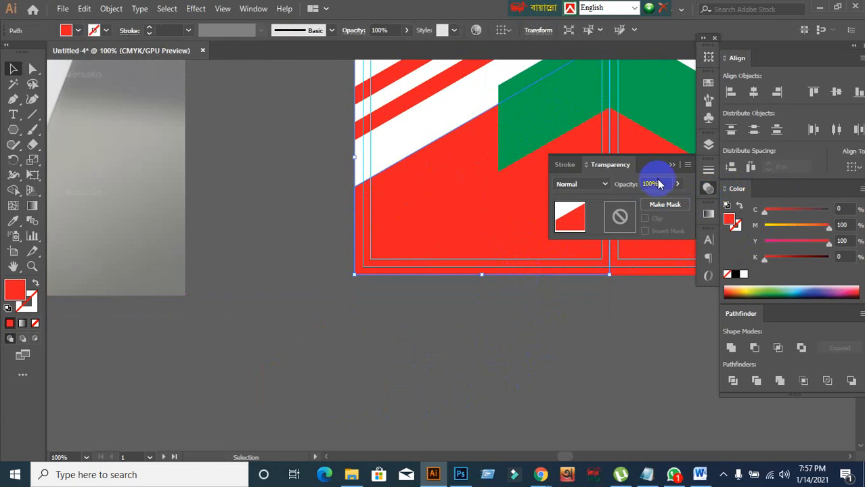
pyautogui.scroll(-6, 657, 181)
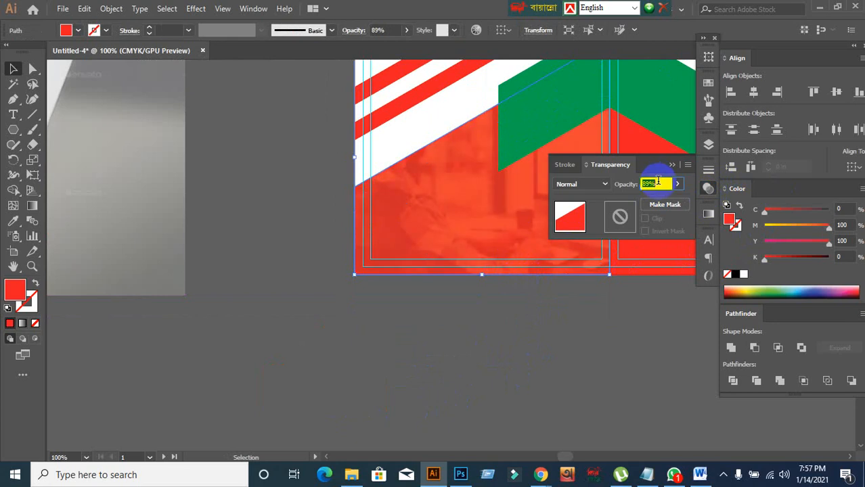
pyautogui.scroll(16, 657, 181)
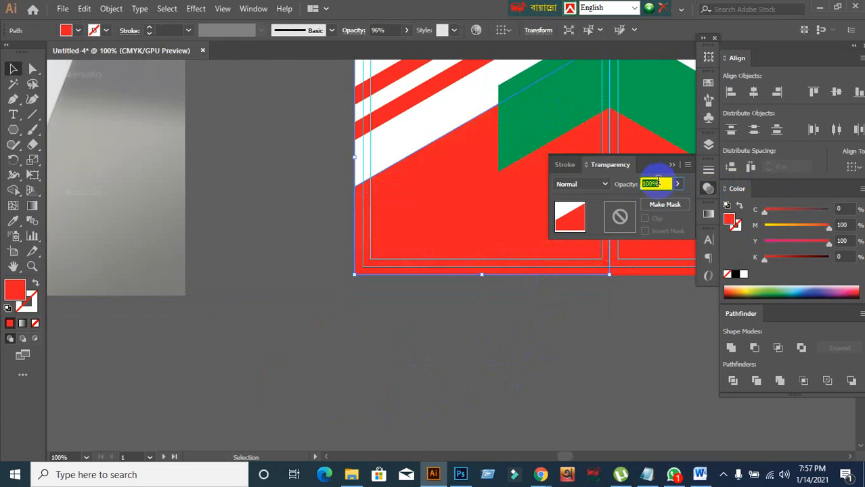
# - Try the Multiply, Lighten, Color Dodge and Overlay blending modes on the red overlay and return it to Normal
pyautogui.click(603, 184)
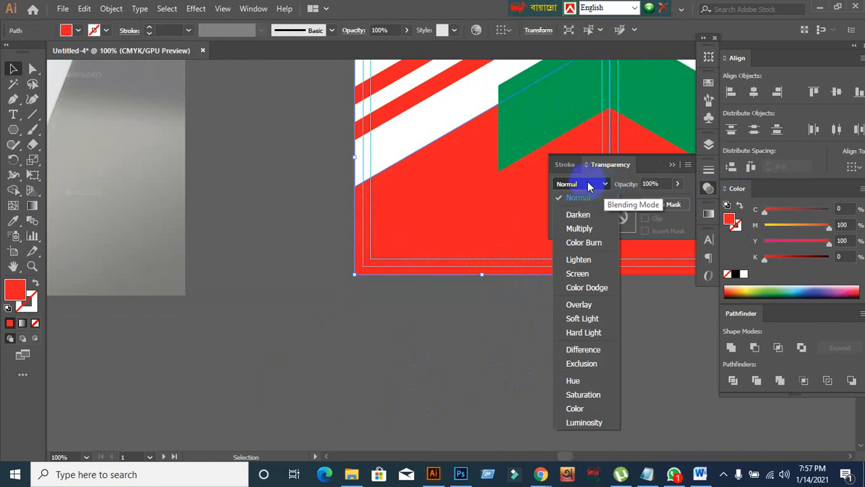
pyautogui.click(576, 229)
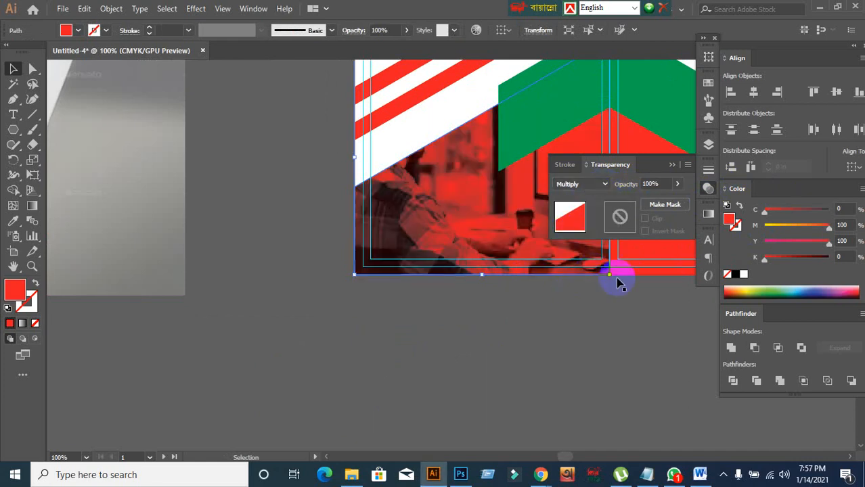
pyautogui.click(603, 187)
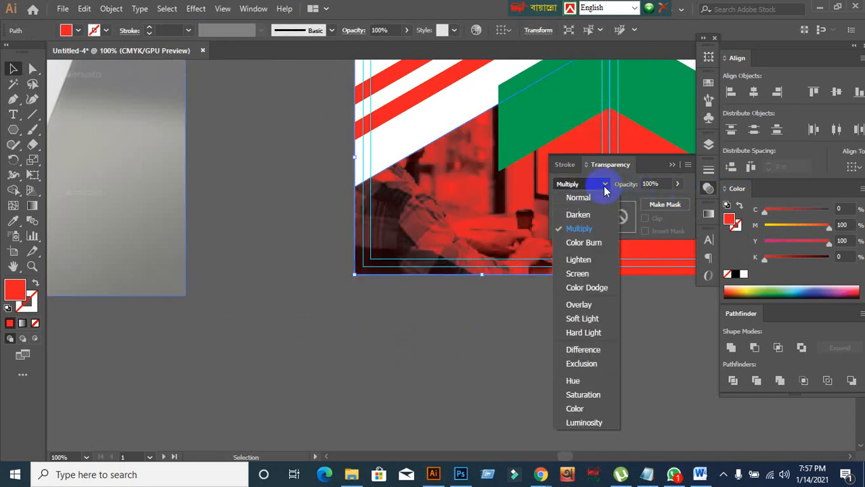
pyautogui.click(577, 258)
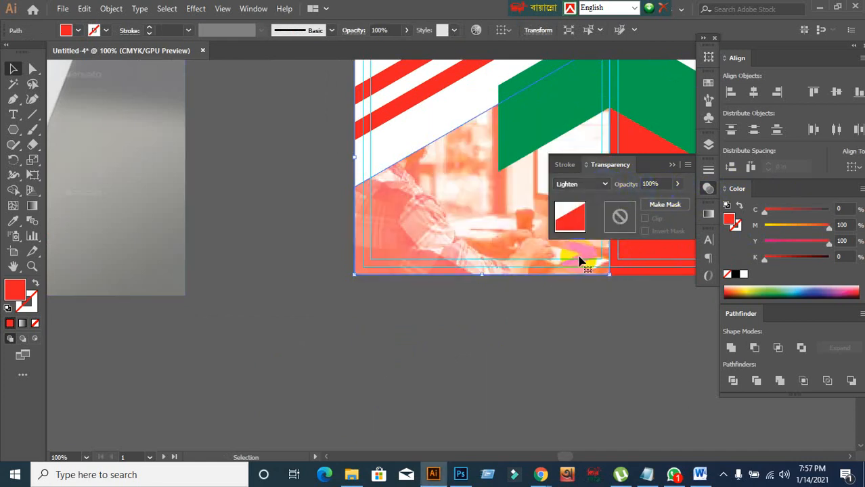
pyautogui.click(603, 192)
pyautogui.click(586, 287)
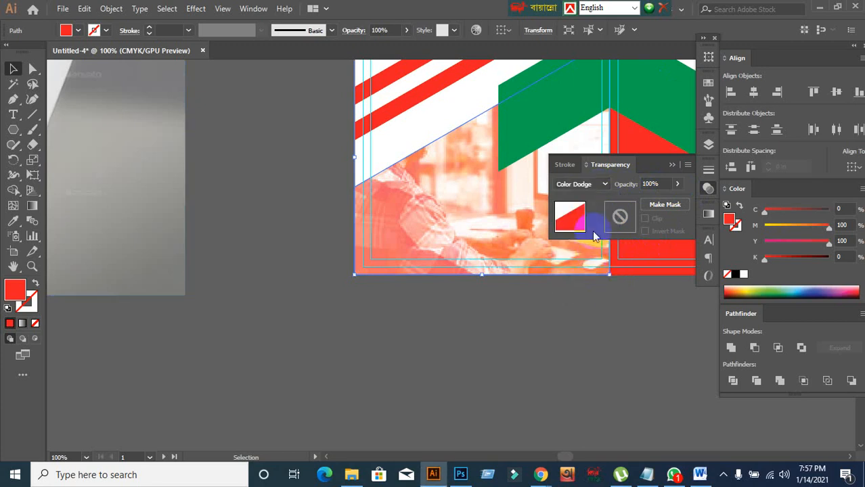
pyautogui.click(600, 187)
pyautogui.click(598, 303)
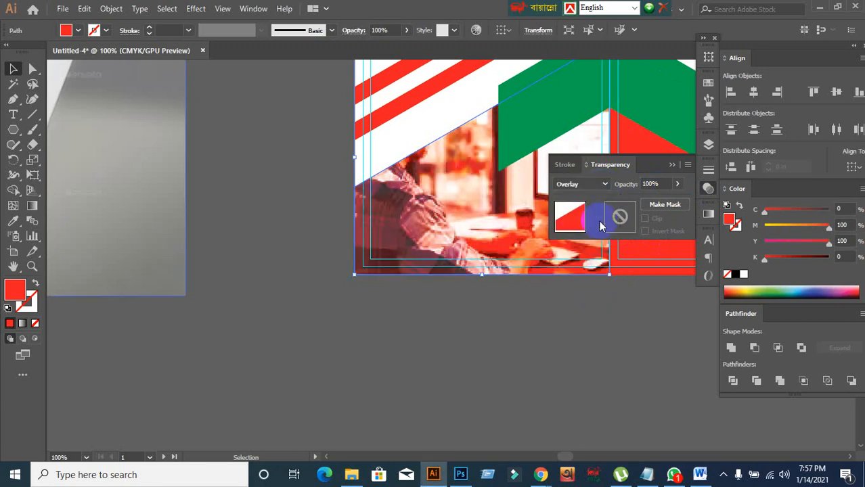
pyautogui.click(604, 187)
pyautogui.click(598, 197)
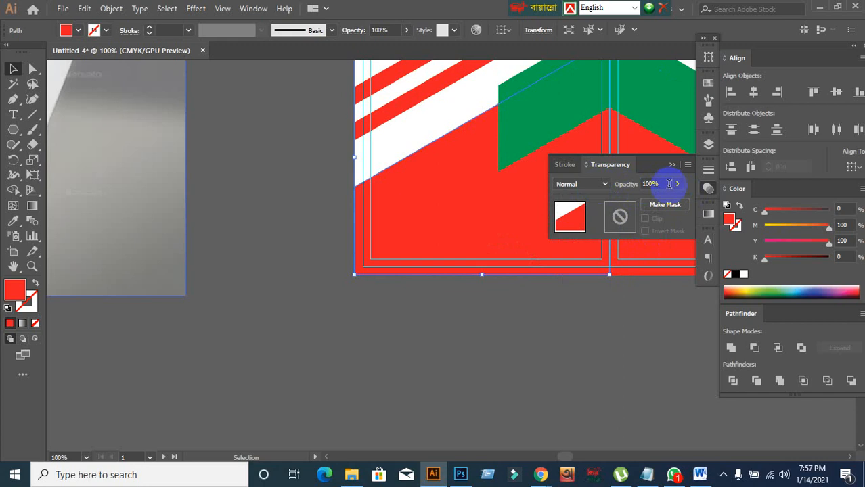
# - Try the red overlay at 84% opacity against the reference brochure and restore it to 100%
pyautogui.press('Down')
pyautogui.press('Down')
pyautogui.press('Down')
pyautogui.press('Down')
pyautogui.press('Down')
pyautogui.press('Down')
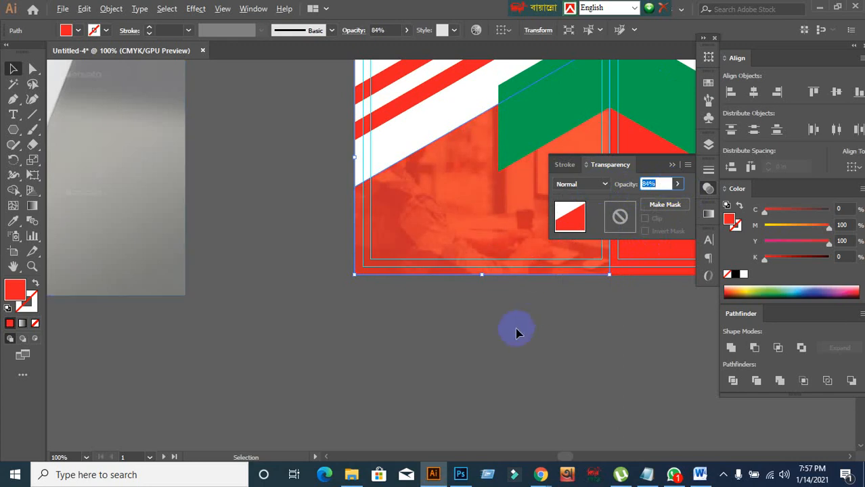
pyautogui.scroll(-3, 517, 332)
pyautogui.scroll(2, 517, 332)
pyautogui.scroll(-1, 517, 332)
pyautogui.press('a')
pyautogui.click(508, 284)
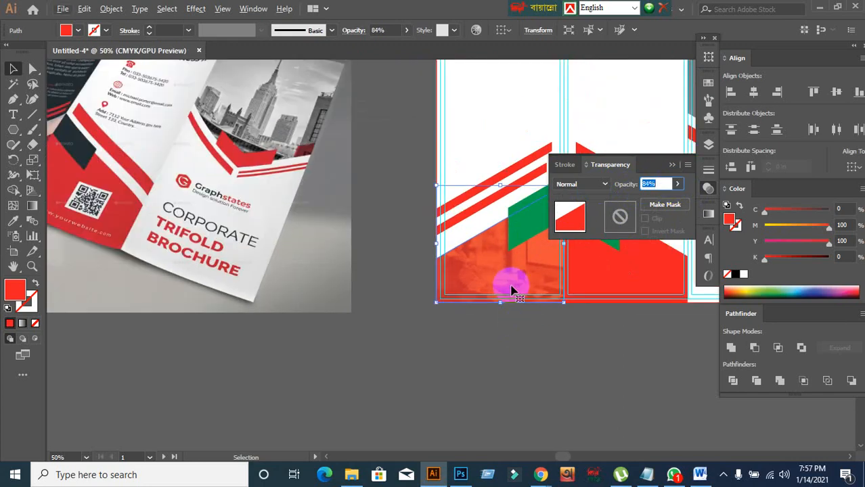
pyautogui.click(661, 190)
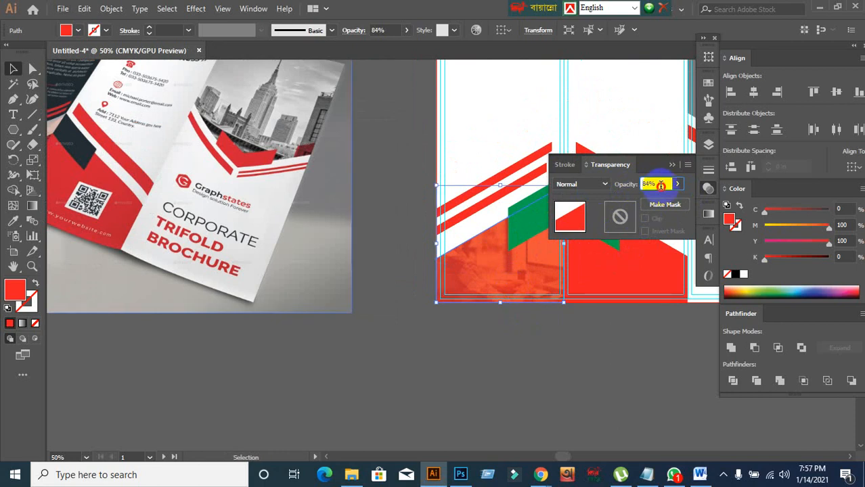
pyautogui.press('Return')
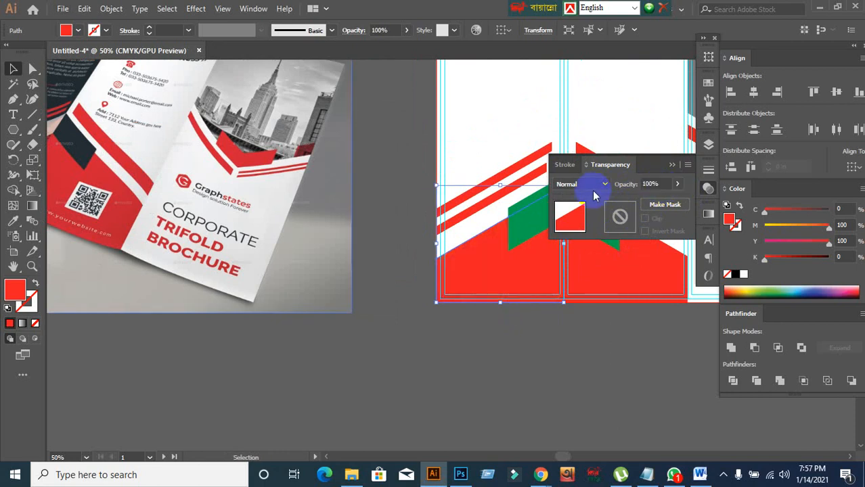
pyautogui.click(13, 222)
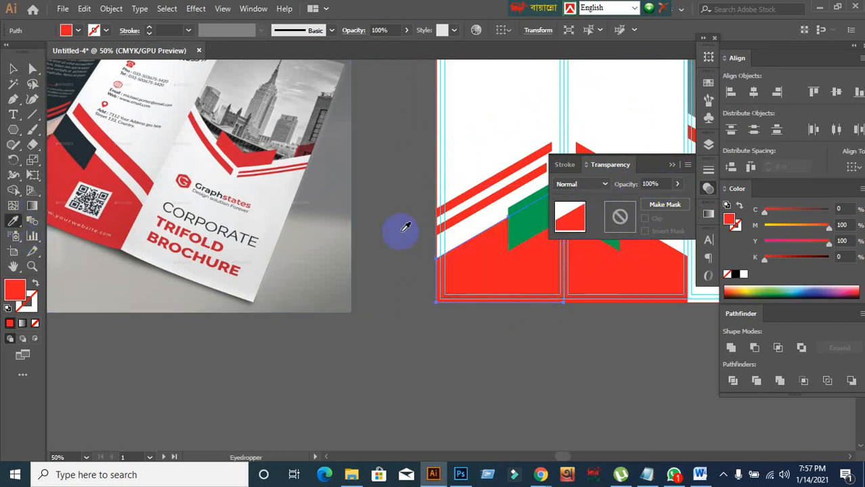
pyautogui.scroll(-2, 406, 227)
pyautogui.scroll(3, 453, 223)
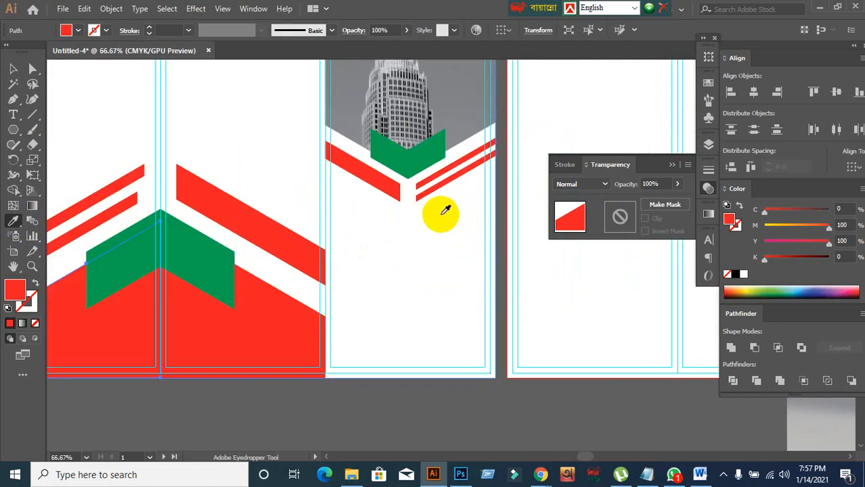
pyautogui.scroll(-2, 433, 210)
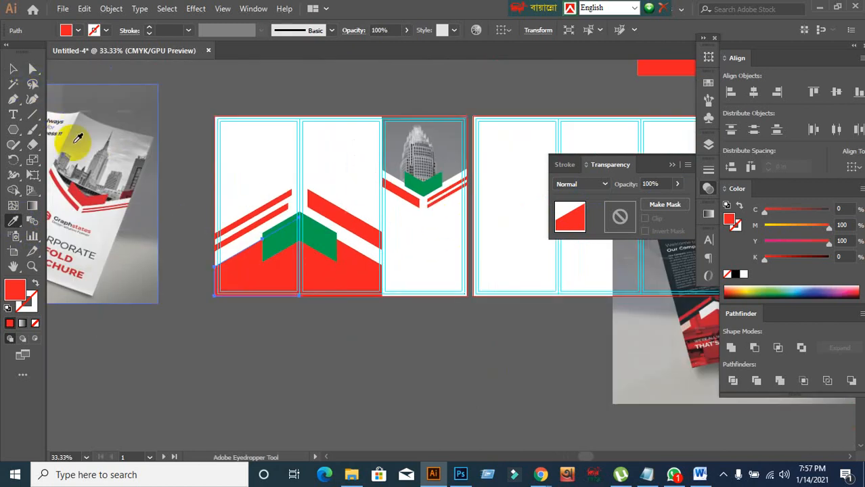
pyautogui.moveTo(120, 170); pyautogui.dragTo(271, 161)
pyautogui.click(12, 68)
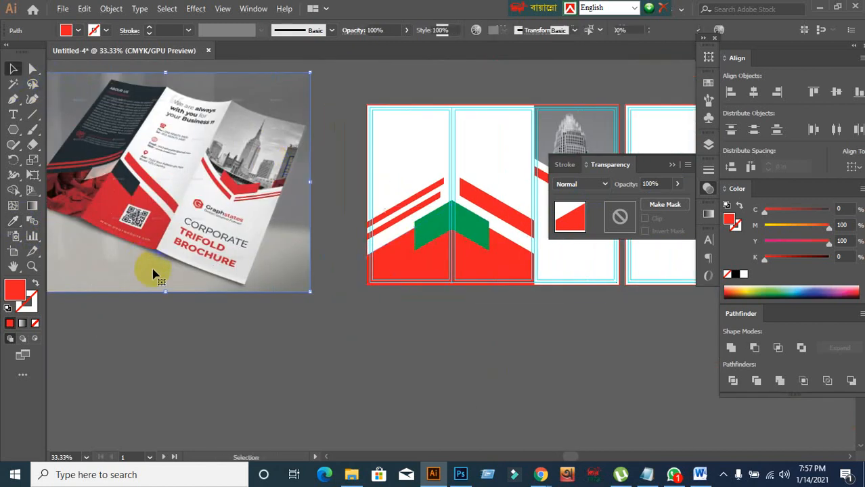
pyautogui.click(153, 272)
pyautogui.click(144, 320)
# - Draw a hexagon swatch on the empty canvas below the reference image, filled with the red sampled from the brochure
pyautogui.click(13, 129)
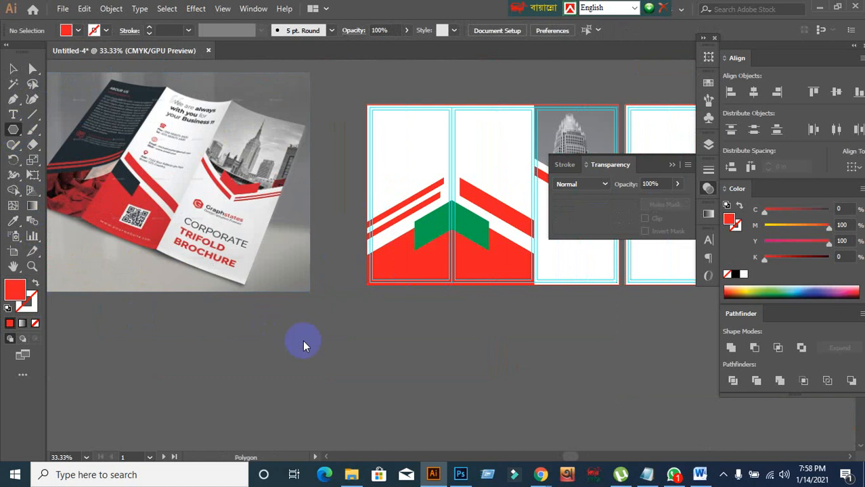
pyautogui.moveTo(302, 332); pyautogui.dragTo(384, 371)
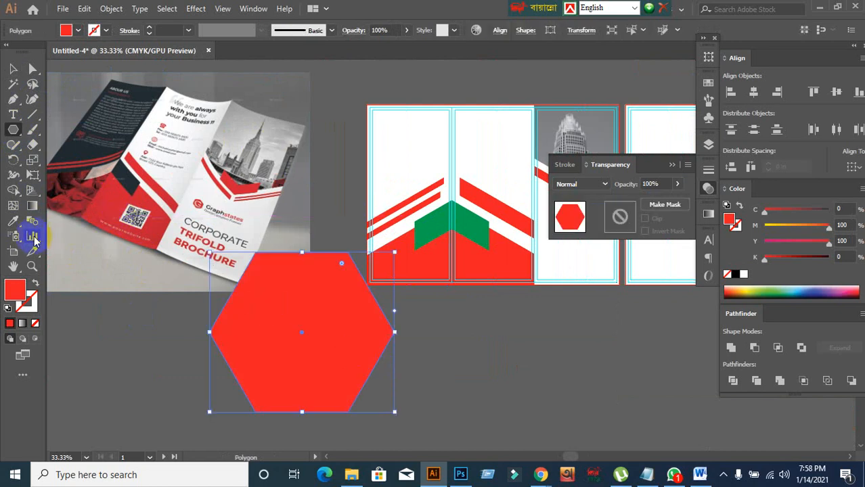
pyautogui.click(13, 222)
pyautogui.click(126, 191)
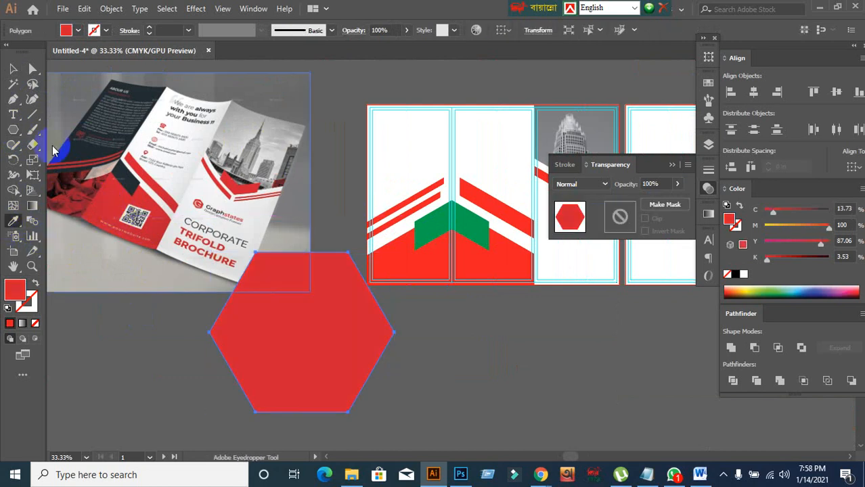
pyautogui.click(15, 70)
pyautogui.moveTo(261, 338); pyautogui.dragTo(285, 396)
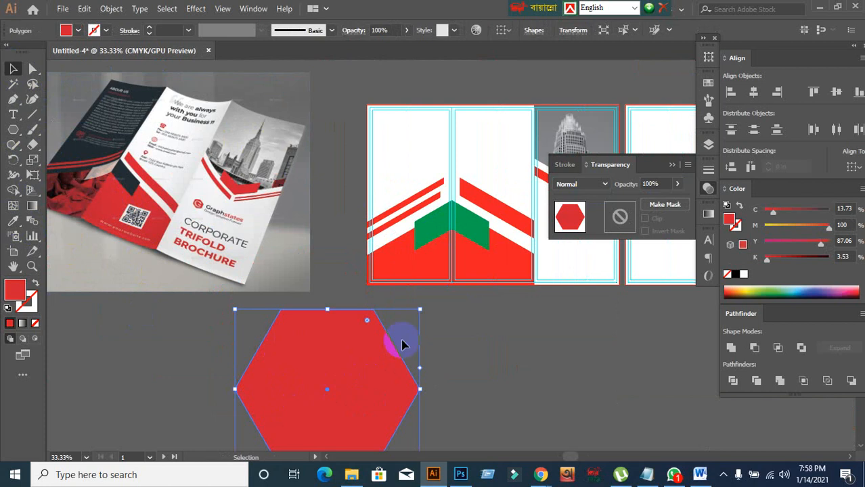
pyautogui.click(552, 354)
# - Recolor the left panel's bottom red overlay with the red sampled from the hexagon swatch
pyautogui.moveTo(528, 302); pyautogui.dragTo(408, 284)
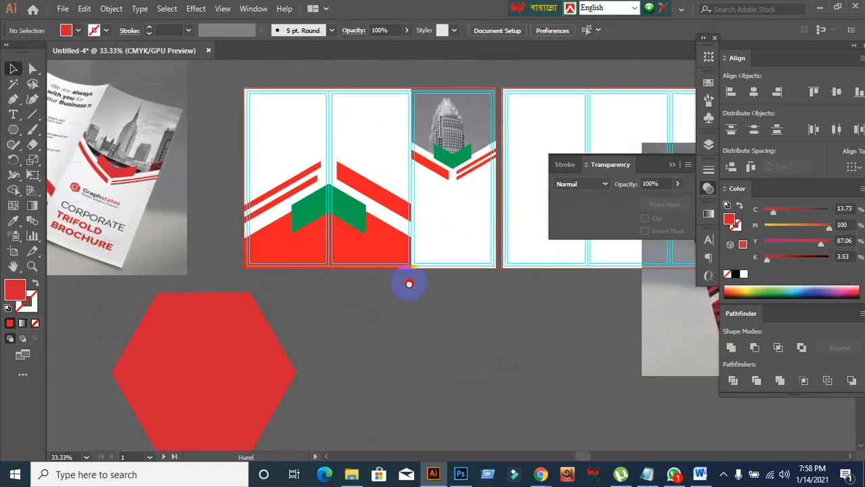
pyautogui.click(298, 257)
pyautogui.click(14, 222)
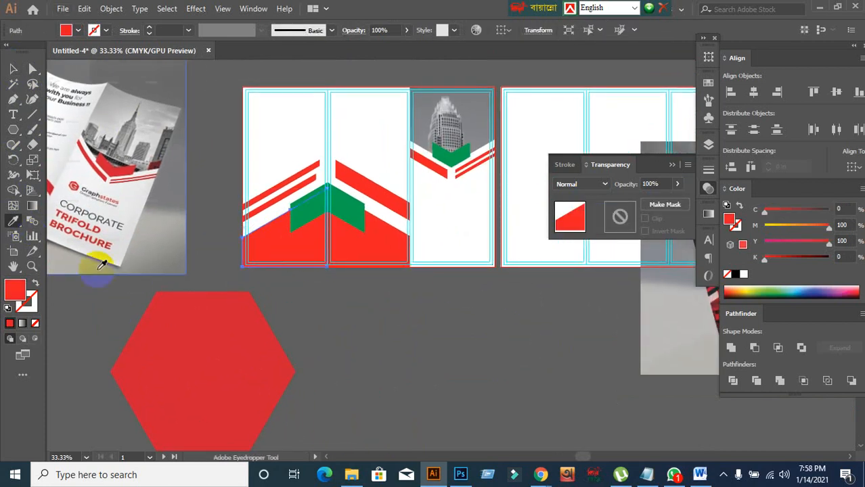
pyautogui.click(228, 347)
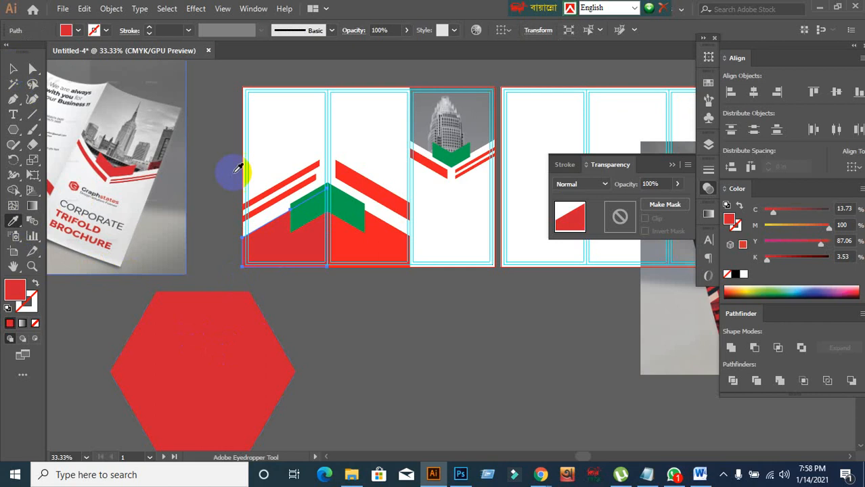
pyautogui.click(13, 68)
# - Recolor the middle panel's bottom red shape to match the hexagon swatch
pyautogui.click(361, 248)
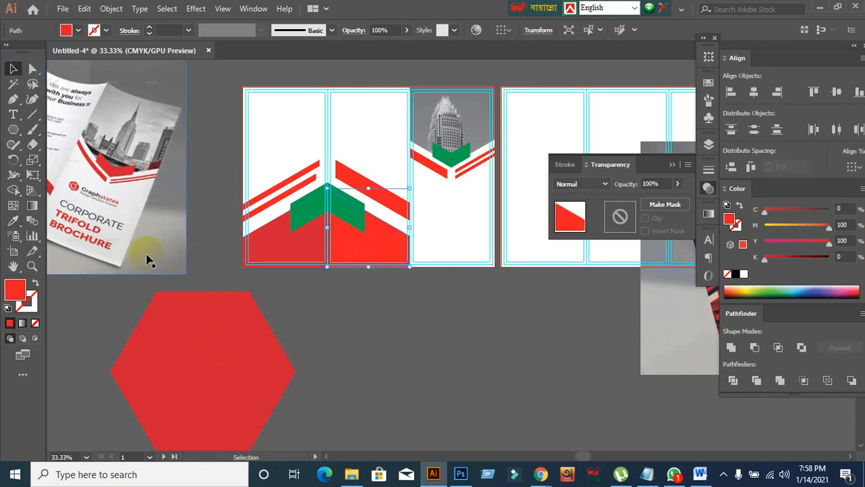
pyautogui.click(15, 221)
pyautogui.click(242, 353)
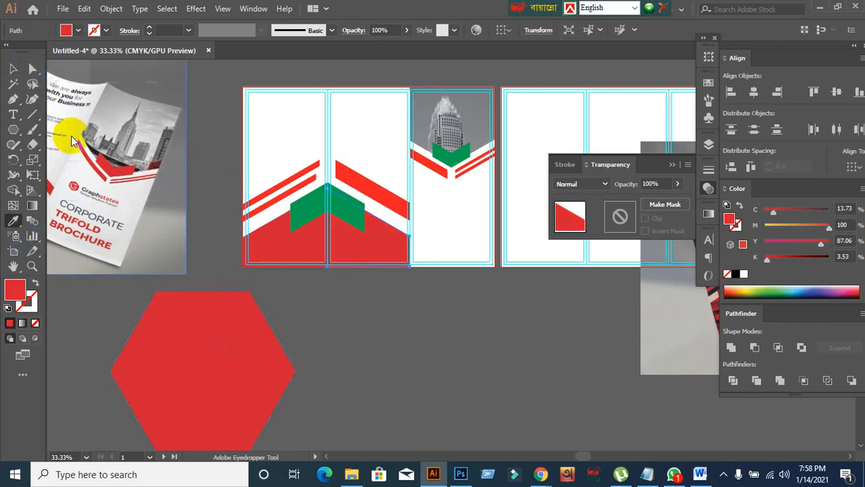
pyautogui.click(13, 69)
pyautogui.click(308, 295)
# - Set the opacity of the left panel's bottom red overlay to 80% so the photo shows through
pyautogui.click(281, 252)
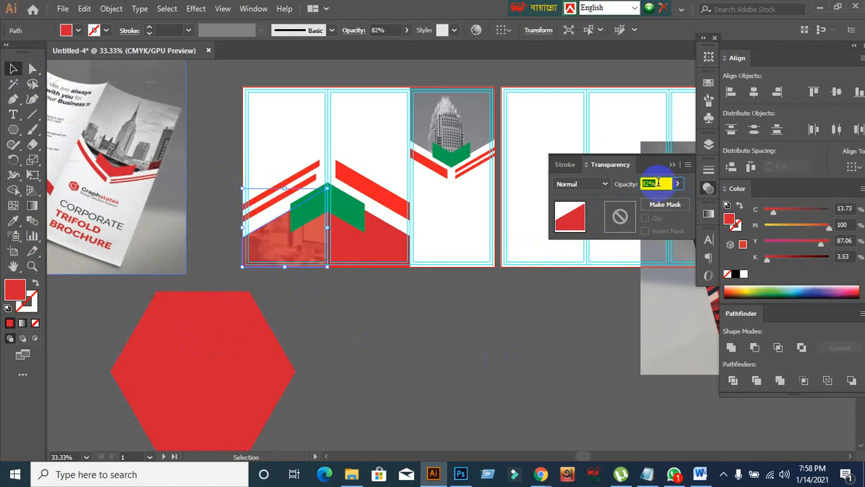
pyautogui.scroll(-1, 657, 183)
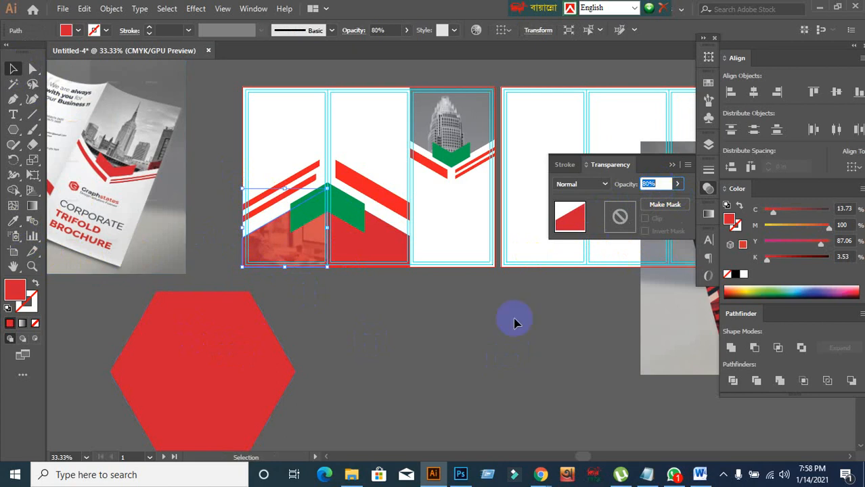
pyautogui.click(466, 333)
pyautogui.scroll(-1, 453, 327)
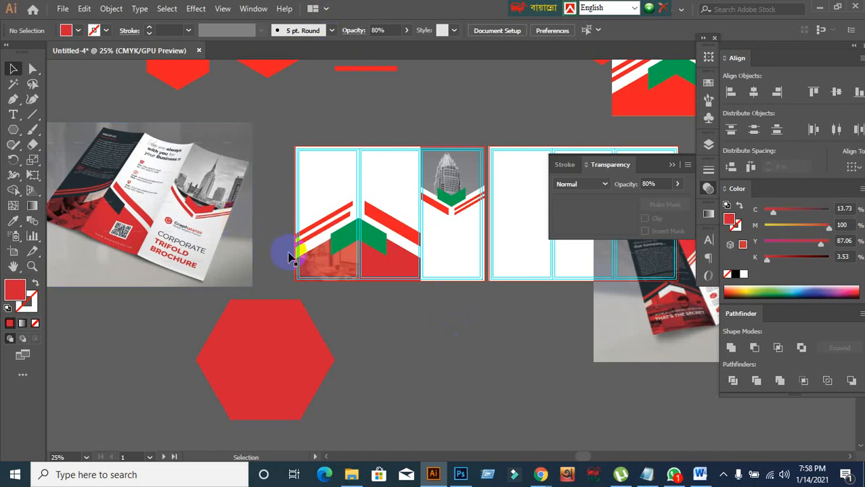
# - Fill the left half of the large green chevron with white and set its opacity to 73%
pyautogui.click(334, 245)
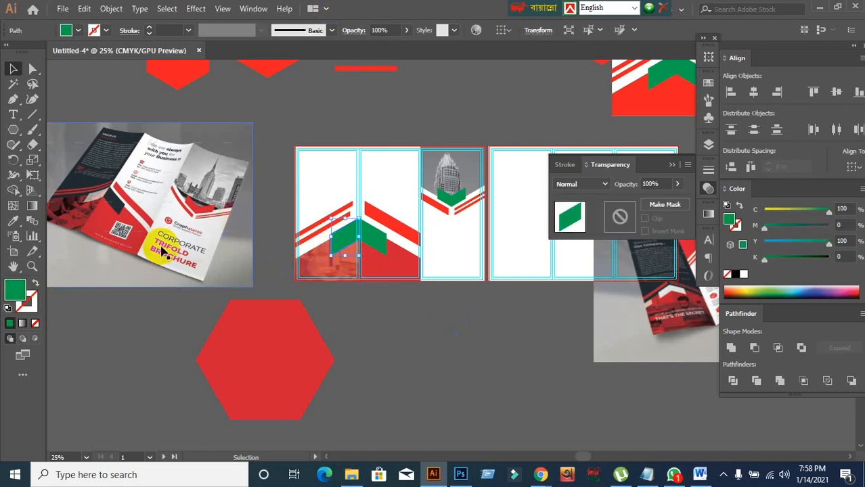
pyautogui.click(76, 32)
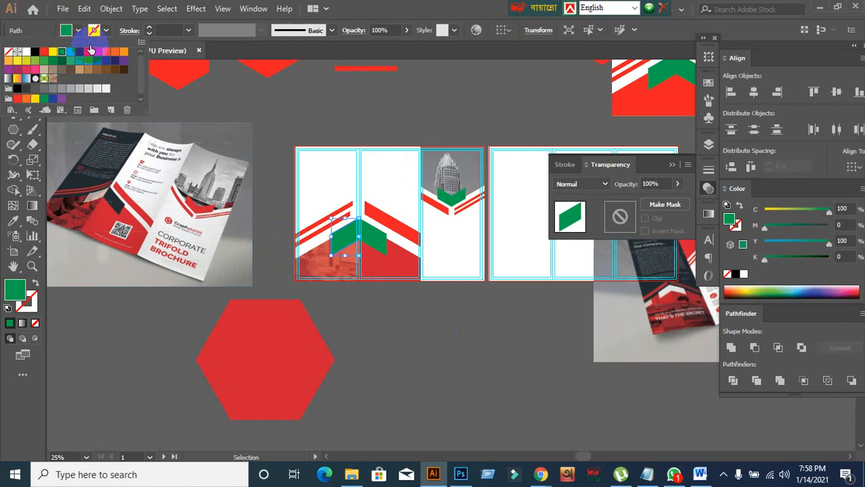
pyautogui.click(26, 52)
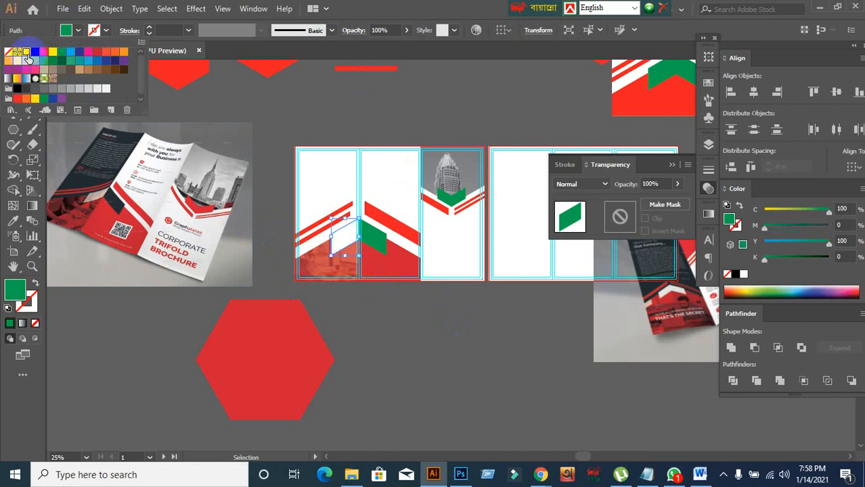
pyautogui.click(665, 181)
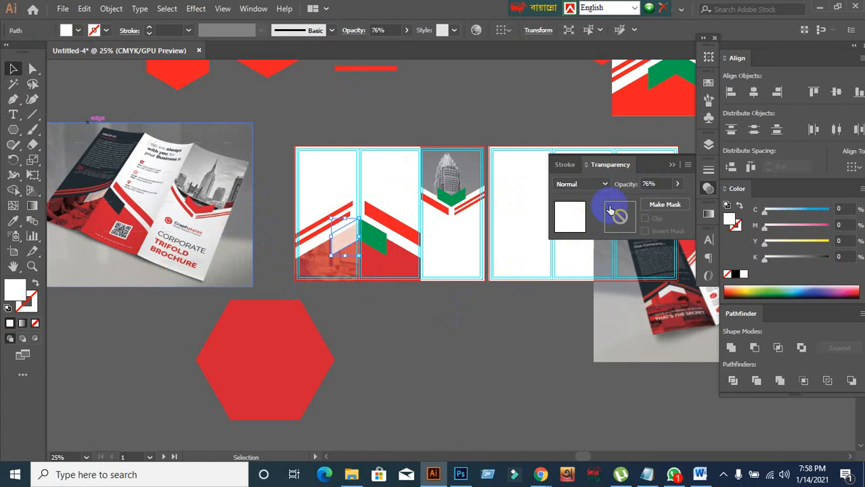
pyautogui.click(658, 183)
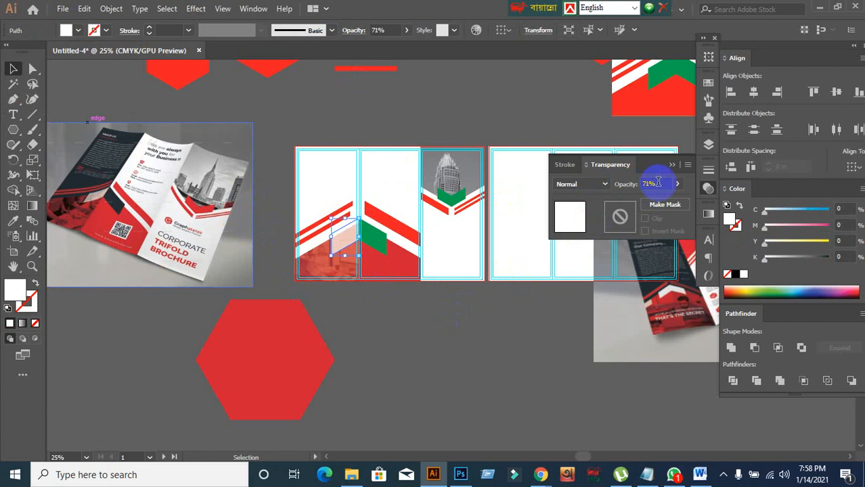
pyautogui.click(319, 203)
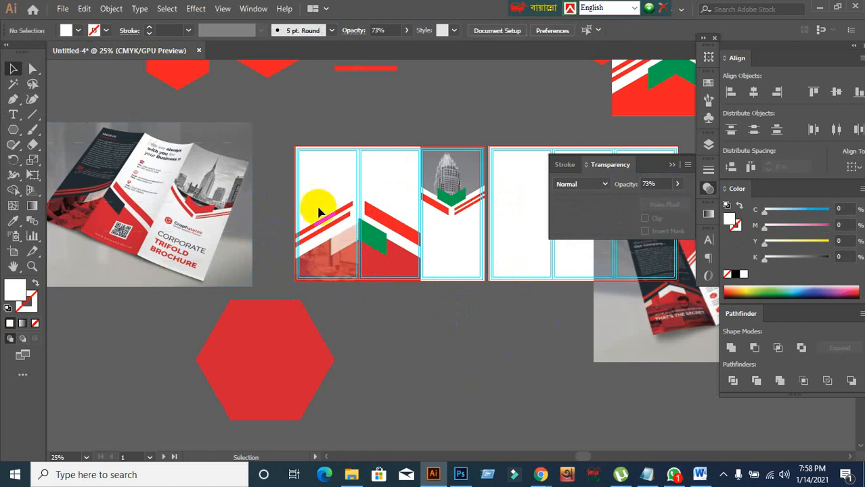
# - Try moving the translucent white parallelogram slightly upward and undo the move
pyautogui.click(245, 243)
pyautogui.scroll(2, 329, 295)
pyautogui.scroll(-2, 338, 301)
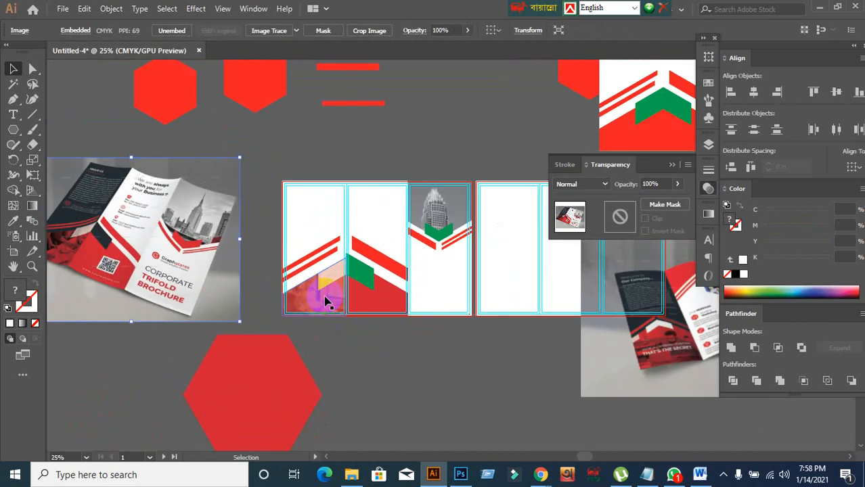
pyautogui.scroll(5, 326, 299)
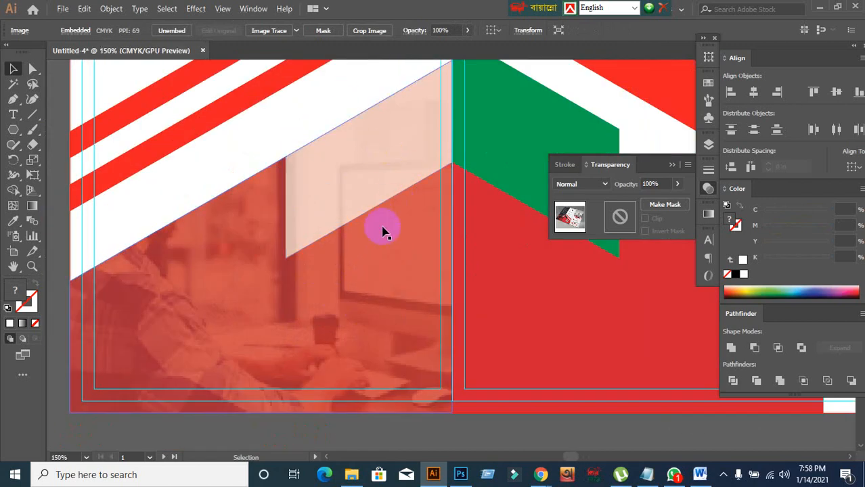
pyautogui.moveTo(363, 190); pyautogui.dragTo(351, 154)
pyautogui.hotkey('ctrl', 'z')
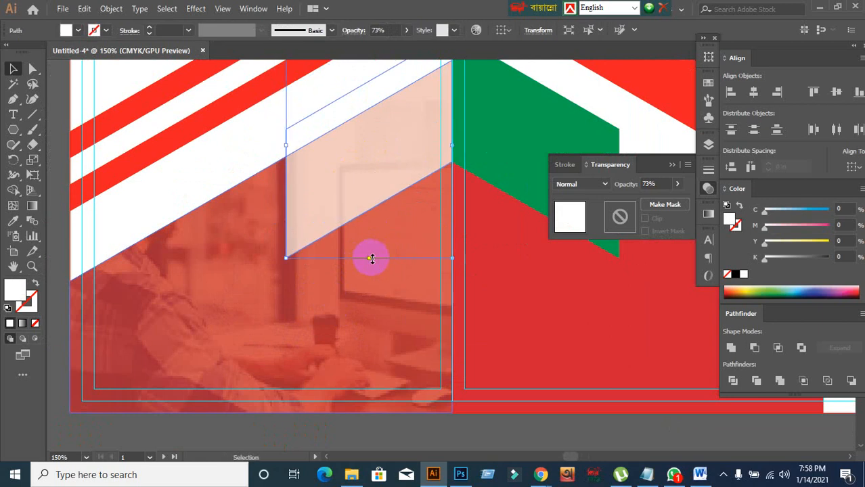
pyautogui.scroll(-5, 372, 259)
pyautogui.moveTo(148, 252); pyautogui.dragTo(313, 256)
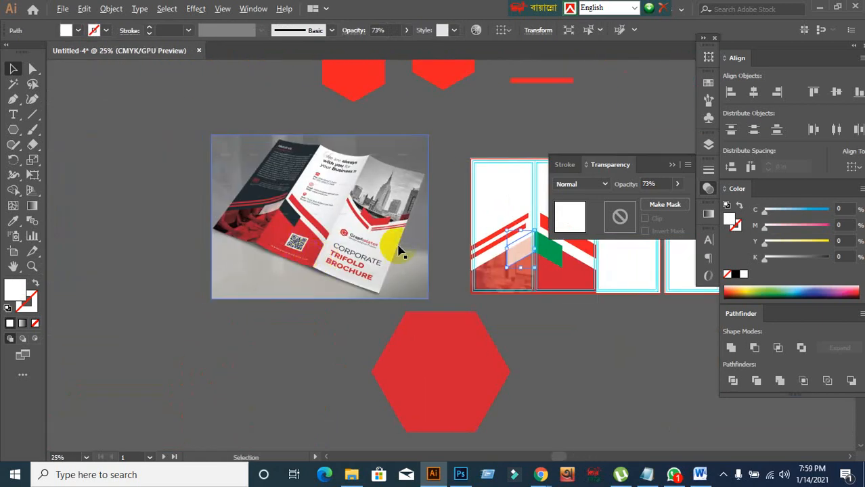
pyautogui.click(575, 336)
# - Draw a rectangle covering the whole left panel of the first brochure page, including its bleed
pyautogui.moveTo(545, 346); pyautogui.dragTo(439, 330)
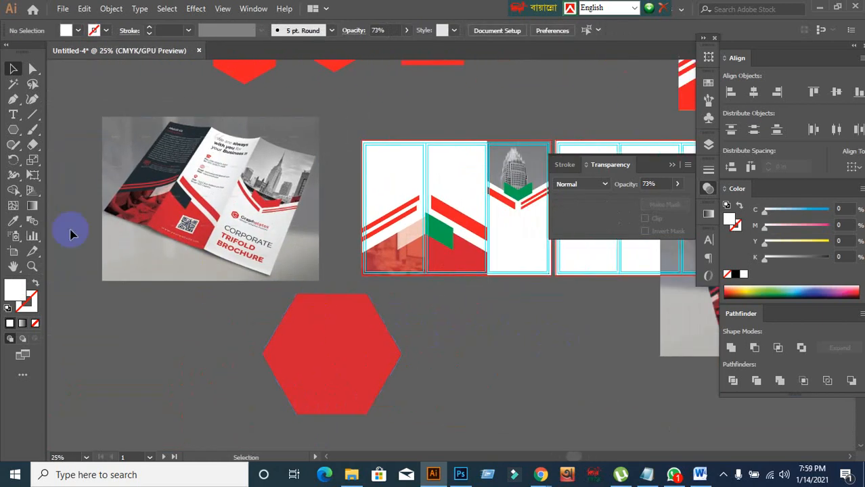
pyautogui.moveTo(11, 135); pyautogui.dragTo(64, 130)
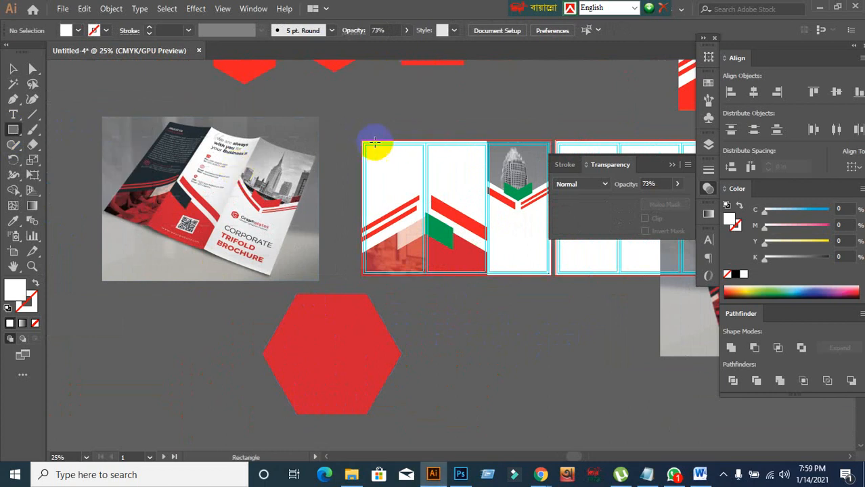
pyautogui.scroll(2, 373, 141)
pyautogui.scroll(-3, 353, 110)
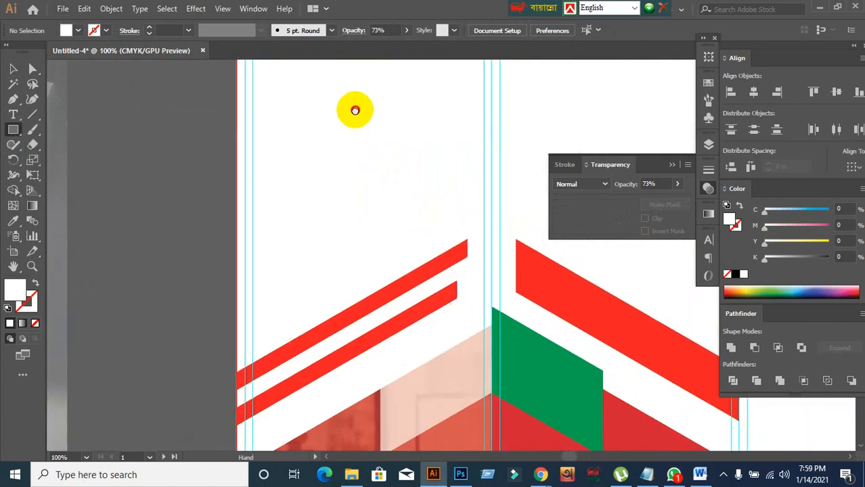
pyautogui.scroll(-1, 365, 128)
pyautogui.scroll(1, 312, 98)
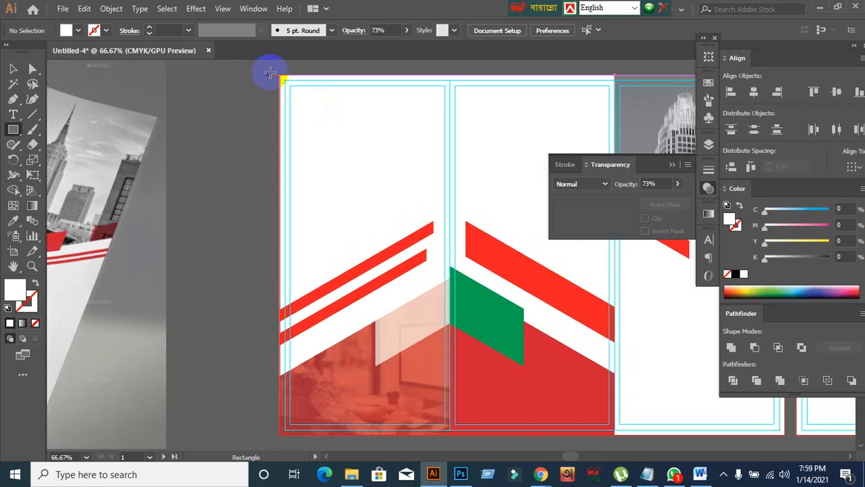
pyautogui.moveTo(283, 71); pyautogui.dragTo(449, 434)
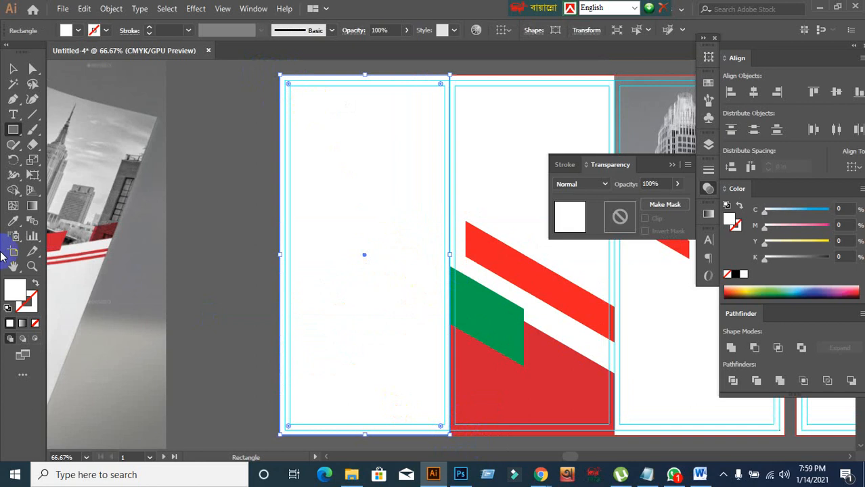
# - Fill the left panel's rectangle with the dark navy sampled from the reference brochure
pyautogui.click(13, 220)
pyautogui.scroll(-3, 203, 284)
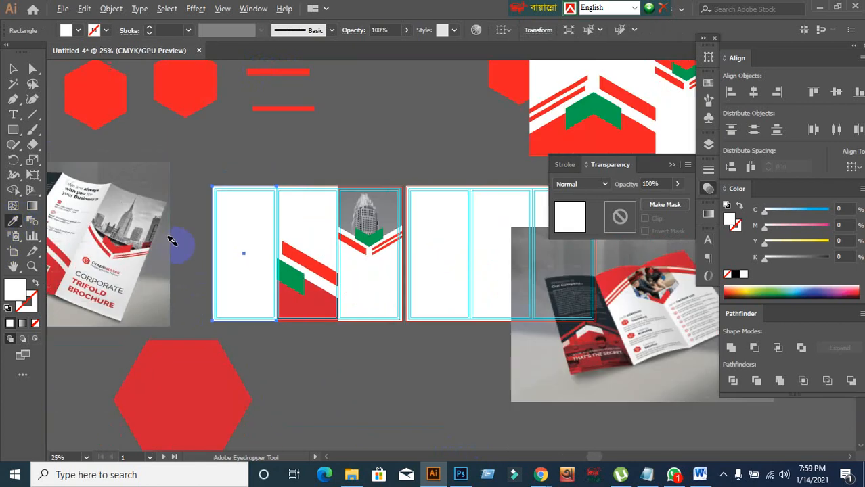
pyautogui.click(49, 176)
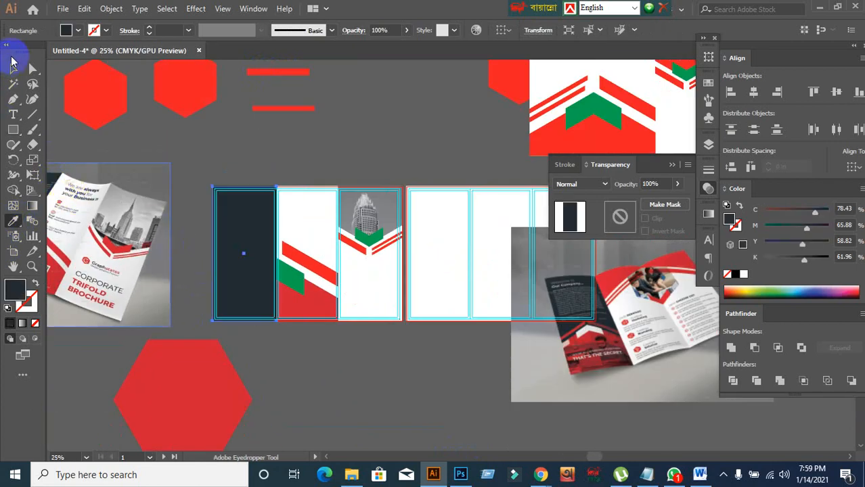
pyautogui.click(13, 69)
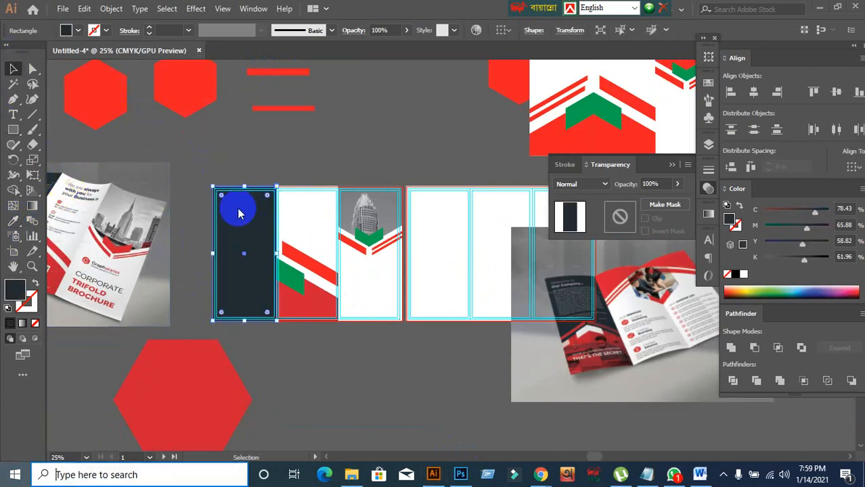
# - Send the dark navy rectangle behind the left panel's stripes, photo and overlay shapes, and deselect it
pyautogui.press('super')
pyautogui.press('super')
pyautogui.scroll(2, 184, 210)
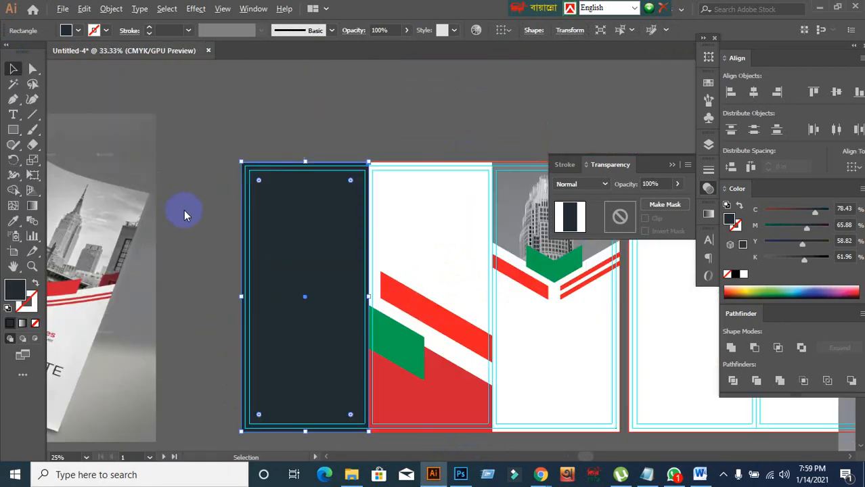
pyautogui.press('a')
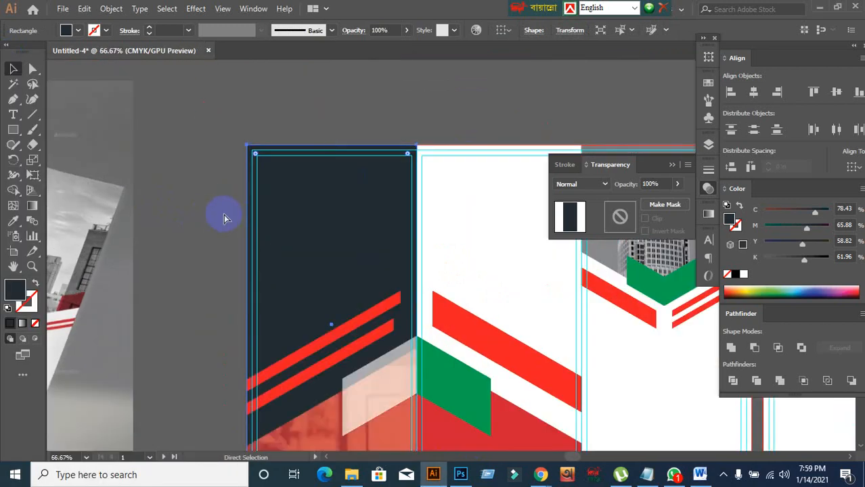
pyautogui.press('v')
pyautogui.scroll(-2, 224, 215)
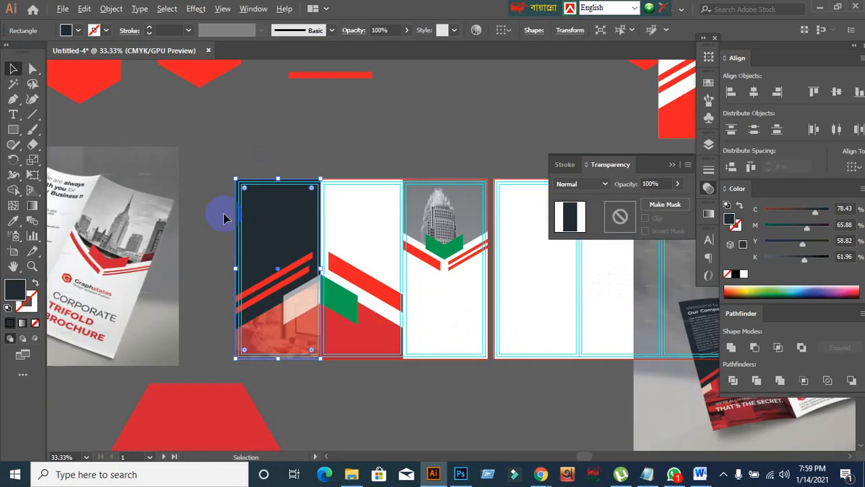
pyautogui.click(254, 140)
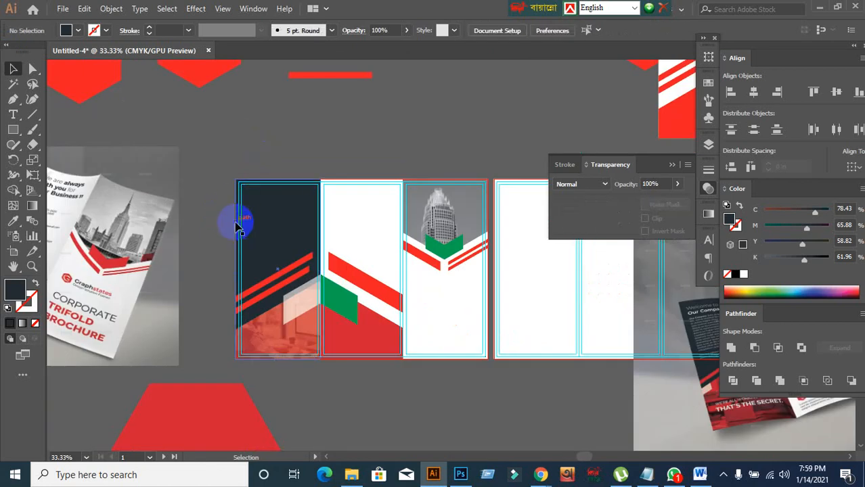
# - Examine the reference brochure's dark panel, including its text block, icon, divider line and stripes, against the layout
pyautogui.scroll(-3, 238, 225)
pyautogui.moveTo(224, 270); pyautogui.dragTo(351, 258)
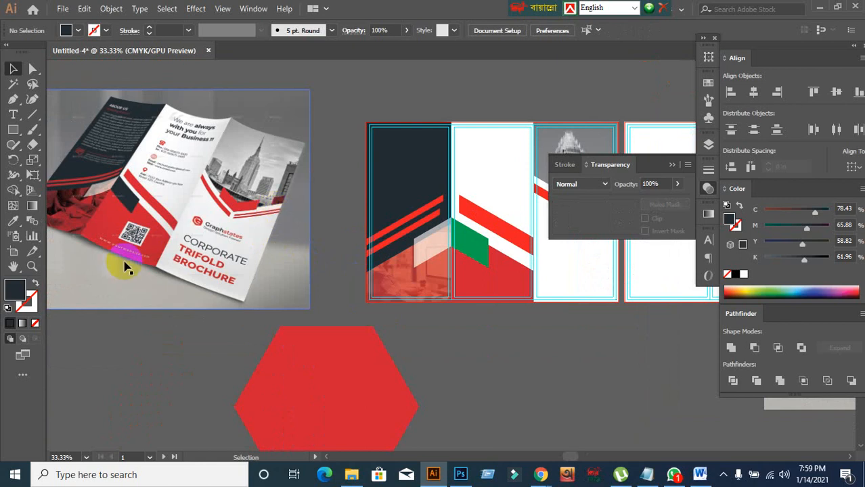
pyautogui.scroll(1, 101, 189)
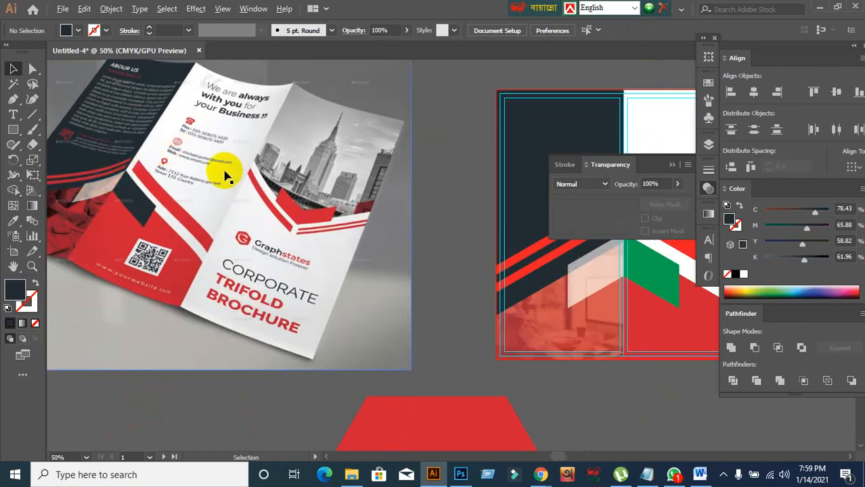
pyautogui.moveTo(183, 156); pyautogui.dragTo(360, 223)
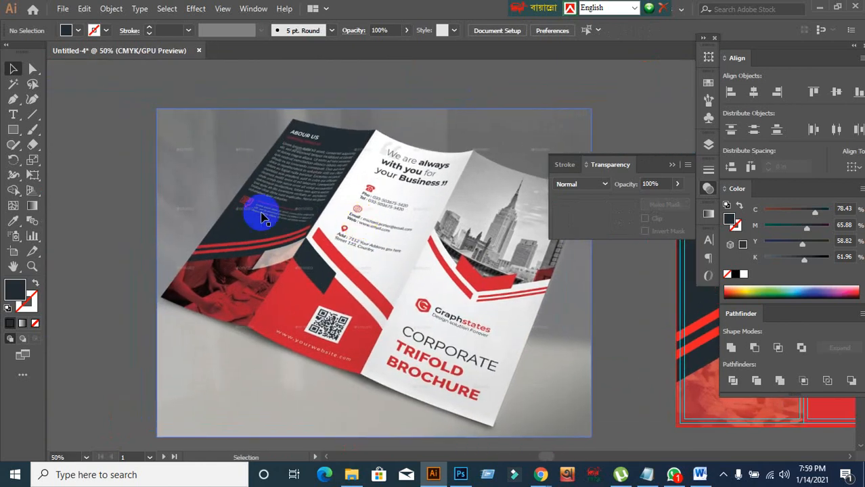
pyautogui.scroll(2, 247, 203)
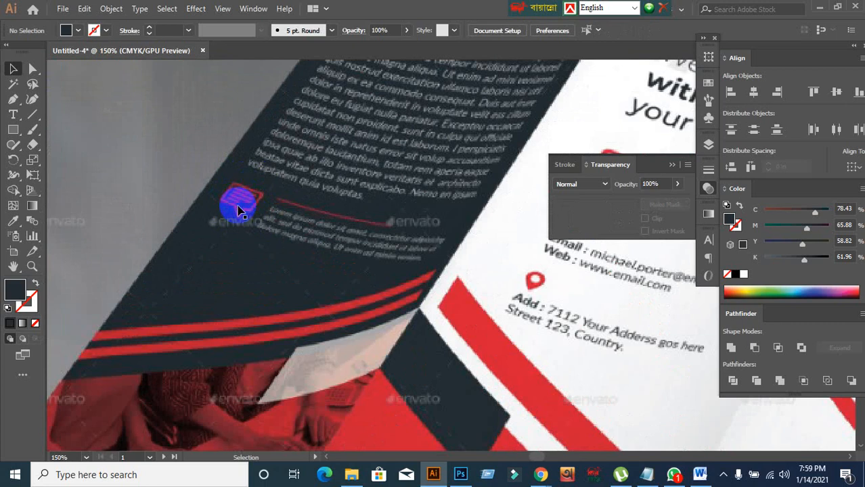
pyautogui.scroll(1, 246, 210)
pyautogui.scroll(1, 250, 220)
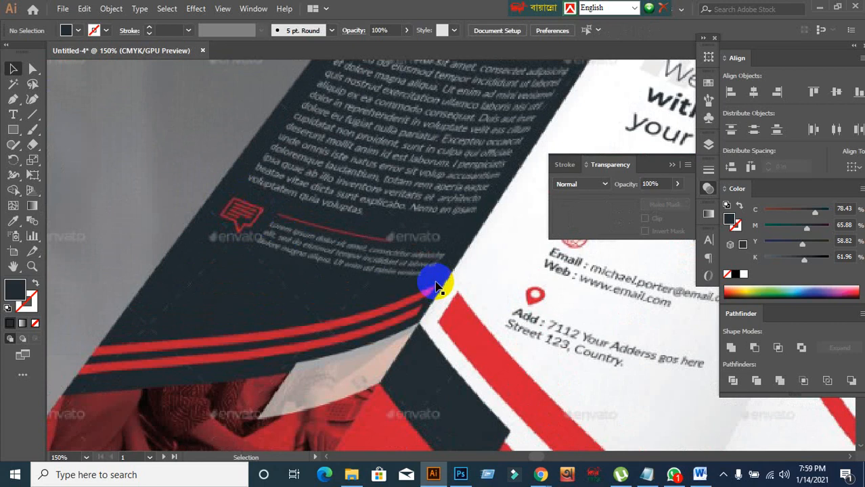
pyautogui.moveTo(434, 281); pyautogui.dragTo(187, 194)
pyautogui.scroll(-4, 347, 247)
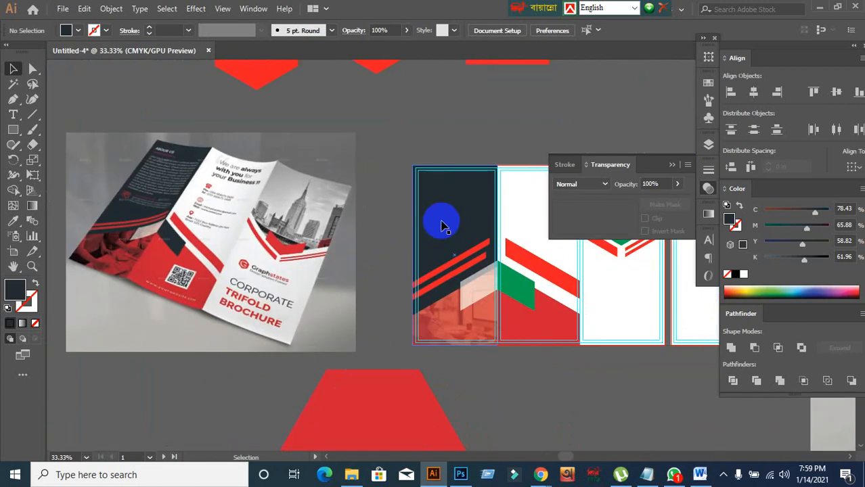
# - Lock the dark navy background rectangle of the left panel
pyautogui.click(441, 226)
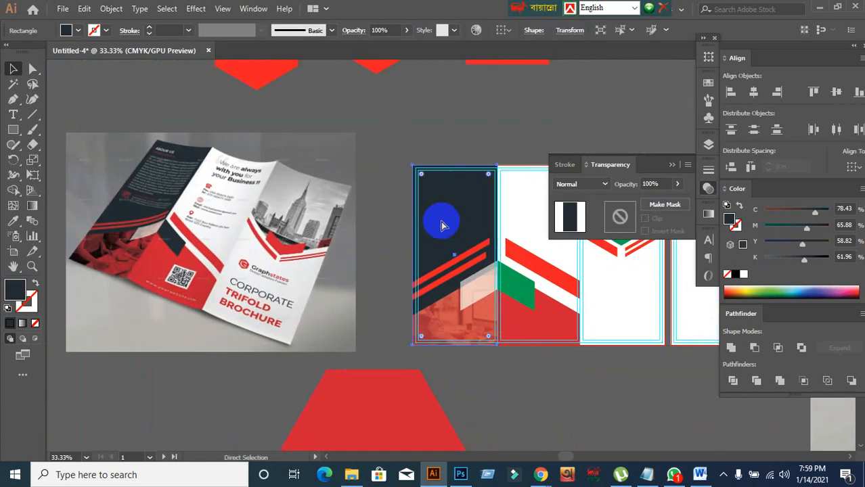
pyautogui.hotkey('ctrl', '2')
pyautogui.scroll(1, 203, 234)
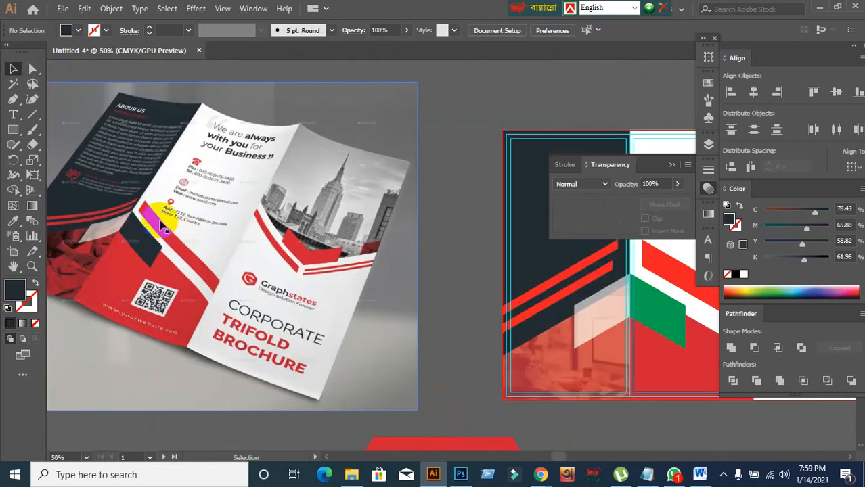
pyautogui.scroll(1, 145, 220)
pyautogui.moveTo(142, 224); pyautogui.dragTo(191, 235)
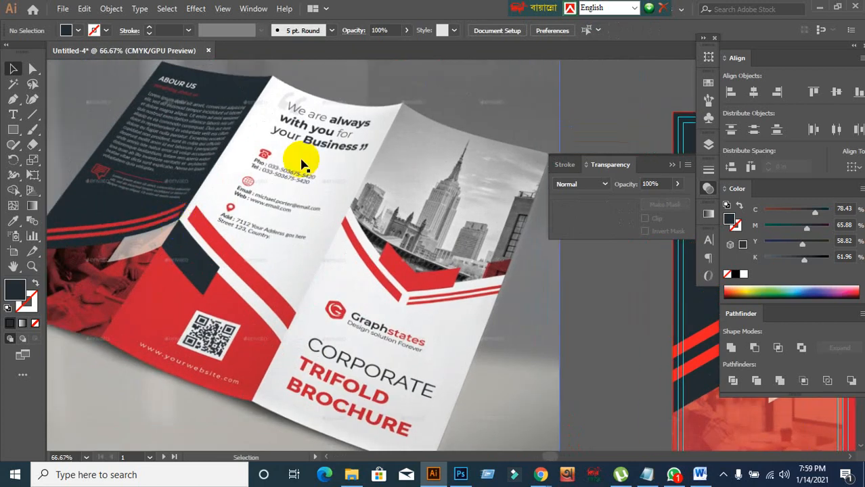
pyautogui.scroll(-2, 359, 314)
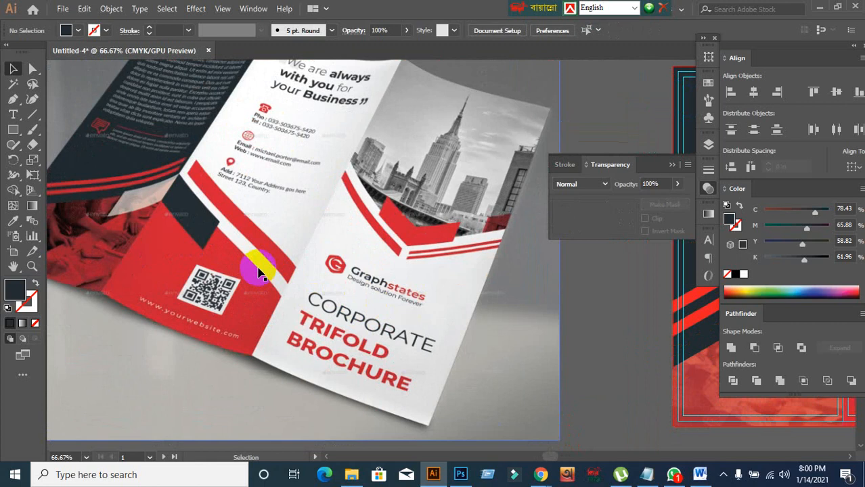
# - Move the reference brochure image up and to the right, closer to the trifold layout
pyautogui.moveTo(181, 203); pyautogui.dragTo(215, 253)
pyautogui.scroll(-1, 261, 260)
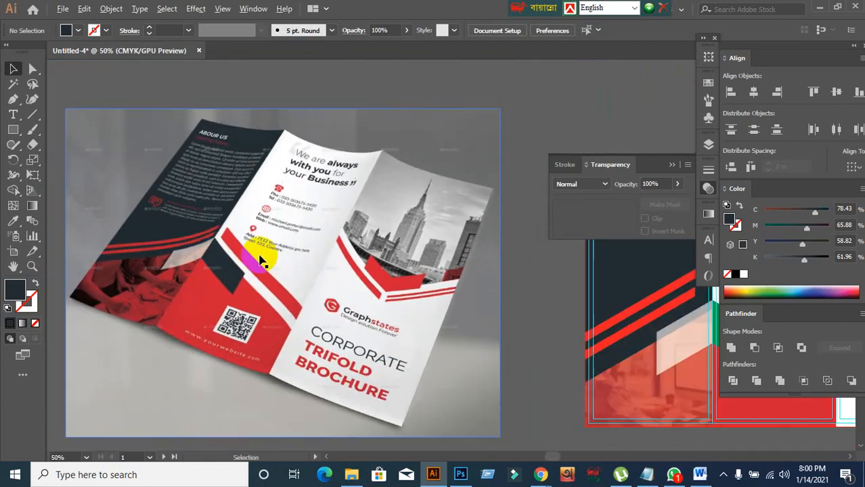
pyautogui.moveTo(433, 269); pyautogui.dragTo(523, 221)
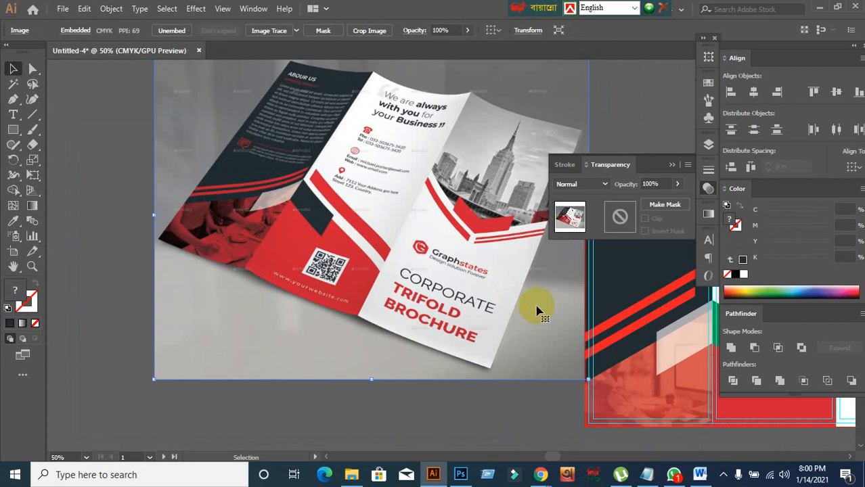
# - Unlock all locked objects in the document and clear the selection
pyautogui.hotkey('ctrl', '2')
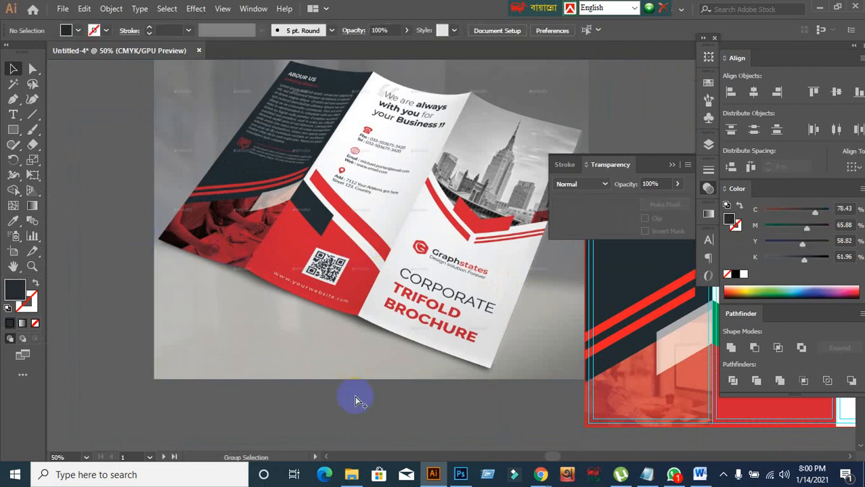
pyautogui.hotkey('ctrl', 'alt', '2')
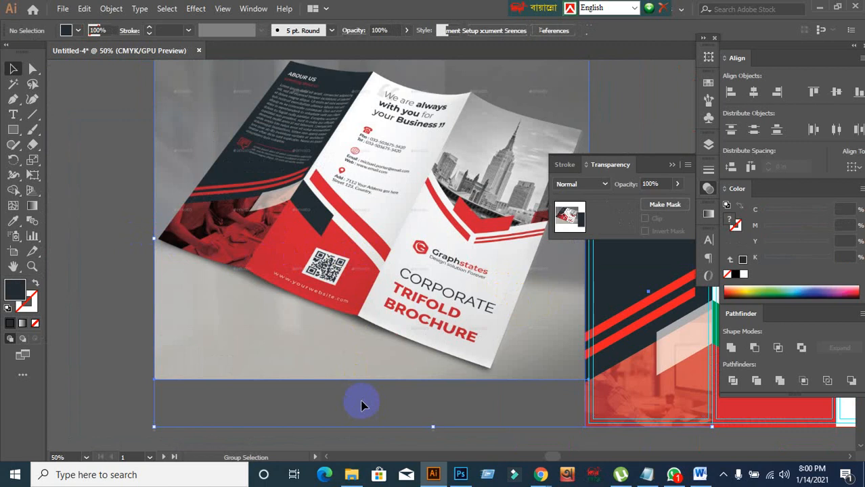
pyautogui.click(361, 401)
# - Lock the left panel's dark navy background rectangle again and shift the reference image left, clear of the layout
pyautogui.scroll(2, 348, 338)
pyautogui.scroll(5, 245, 245)
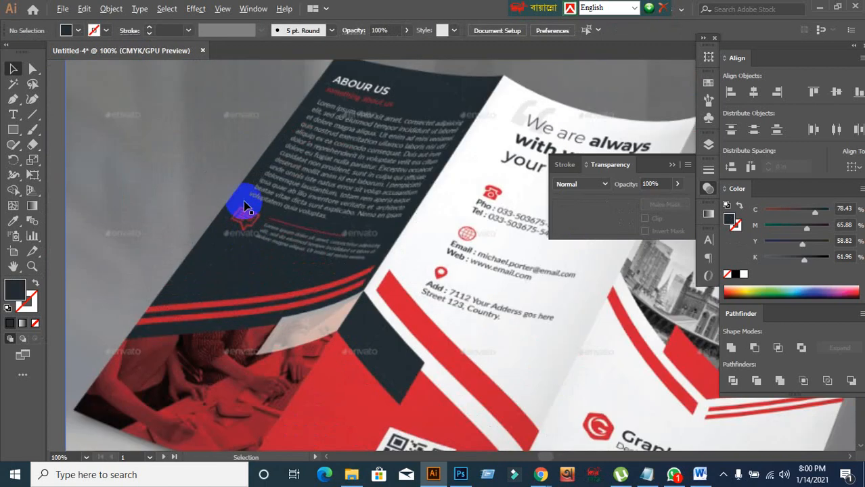
pyautogui.scroll(-1, 230, 241)
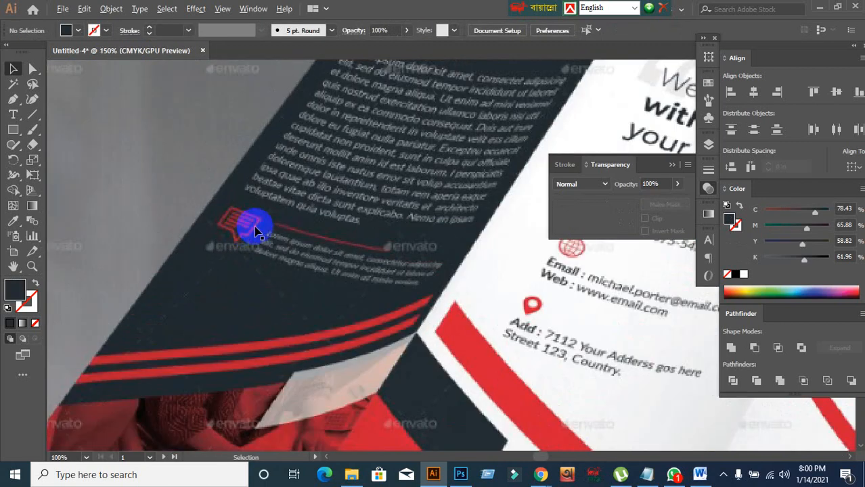
pyautogui.scroll(2, 237, 229)
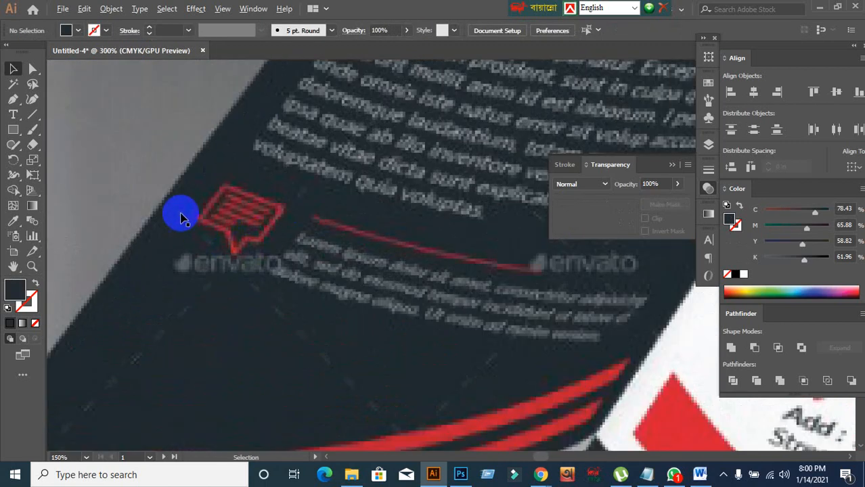
pyautogui.scroll(-4, 282, 239)
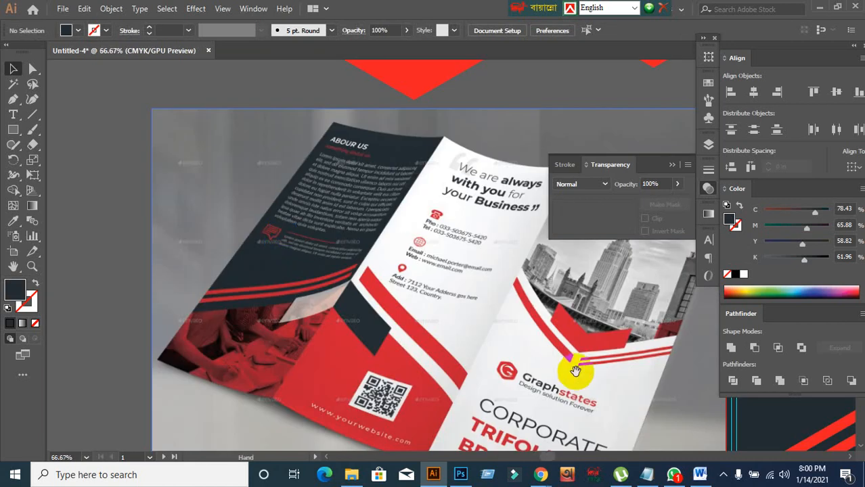
pyautogui.moveTo(575, 371); pyautogui.dragTo(202, 214)
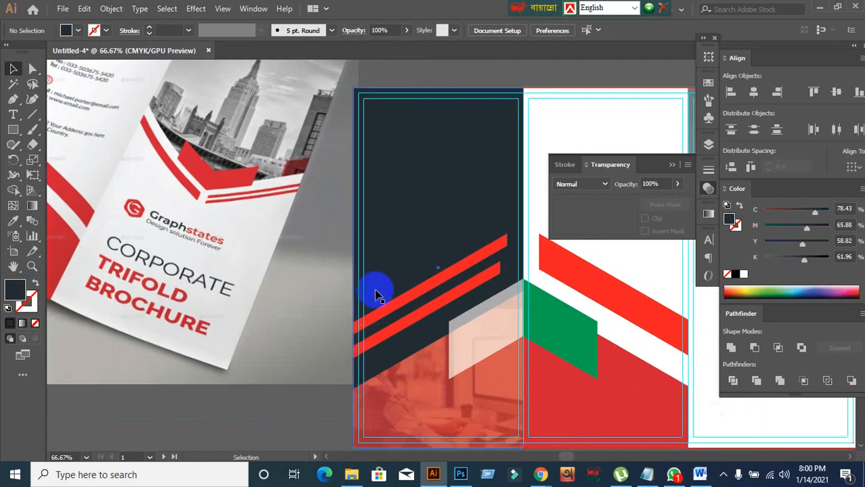
pyautogui.click(396, 265)
pyautogui.hotkey('ctrl', '2')
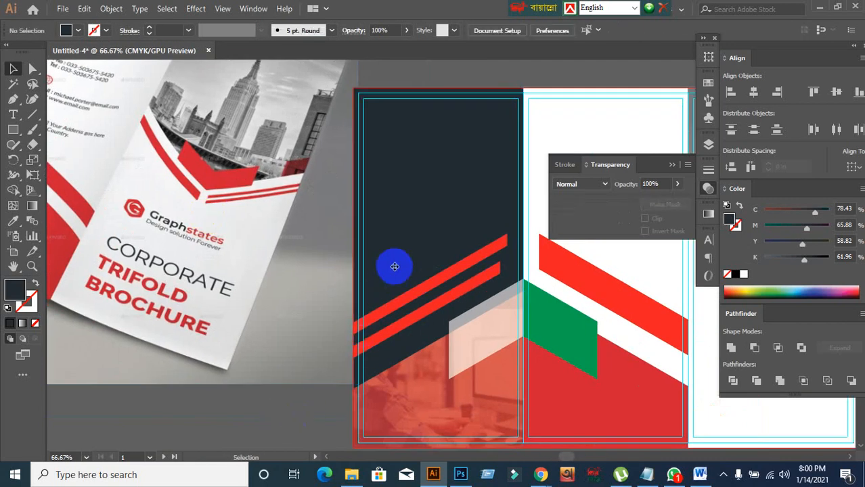
pyautogui.moveTo(314, 279); pyautogui.dragTo(250, 274)
pyautogui.click(313, 364)
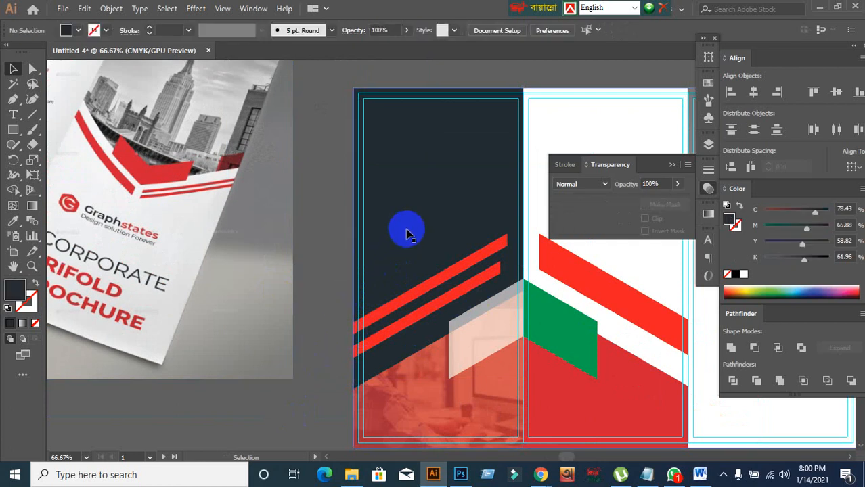
# - Draw a small rectangle with a red outline and no fill on the dark navy panel above the red stripes
pyautogui.scroll(1, 406, 231)
pyautogui.scroll(-4, 369, 267)
pyautogui.scroll(-1, 286, 302)
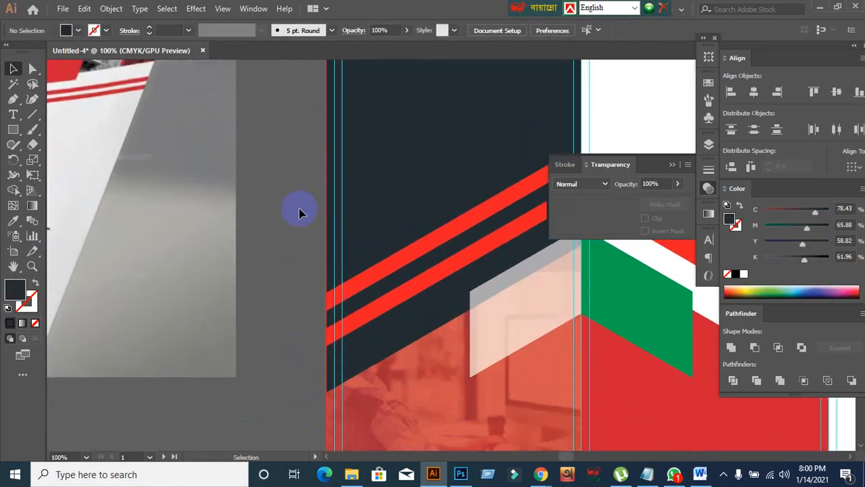
pyautogui.click(13, 129)
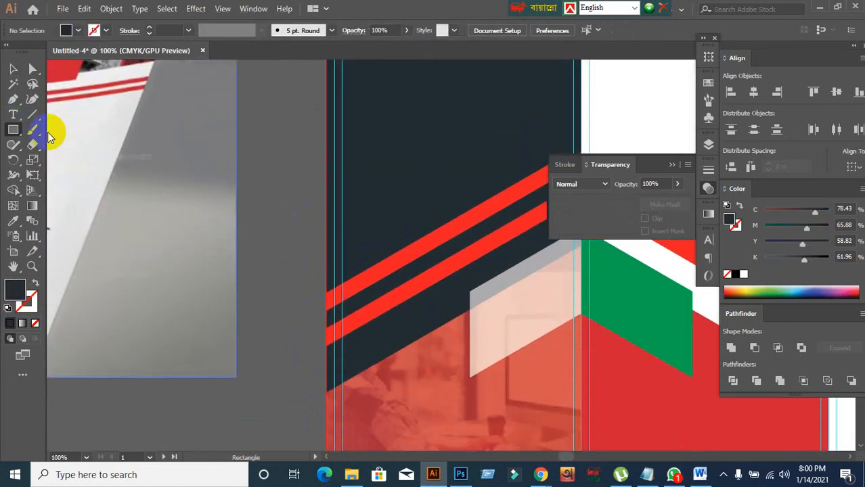
pyautogui.moveTo(366, 154); pyautogui.dragTo(424, 197)
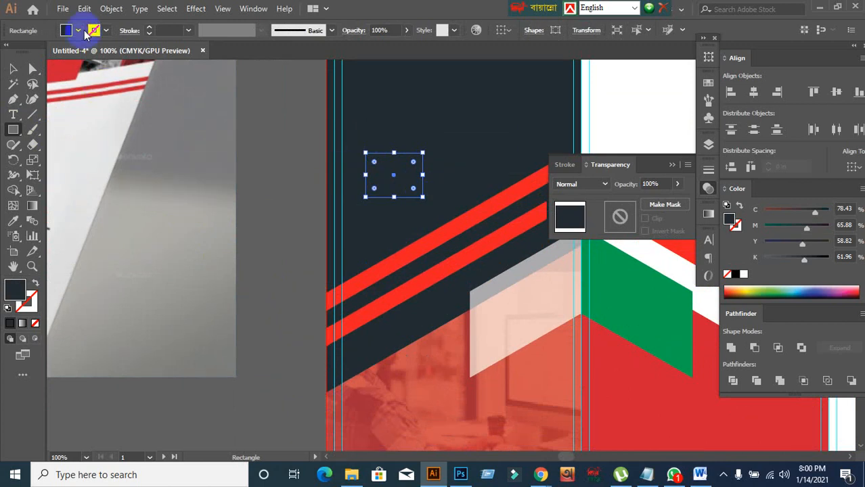
pyautogui.click(80, 30)
pyautogui.click(43, 52)
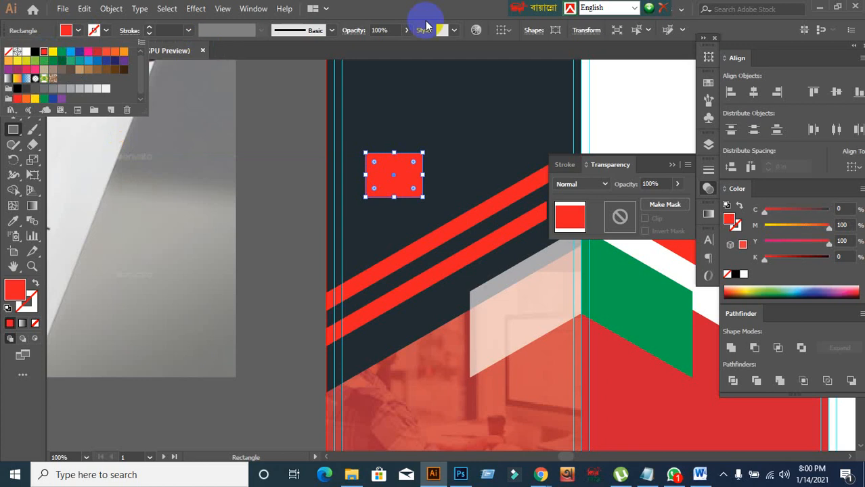
pyautogui.click(425, 14)
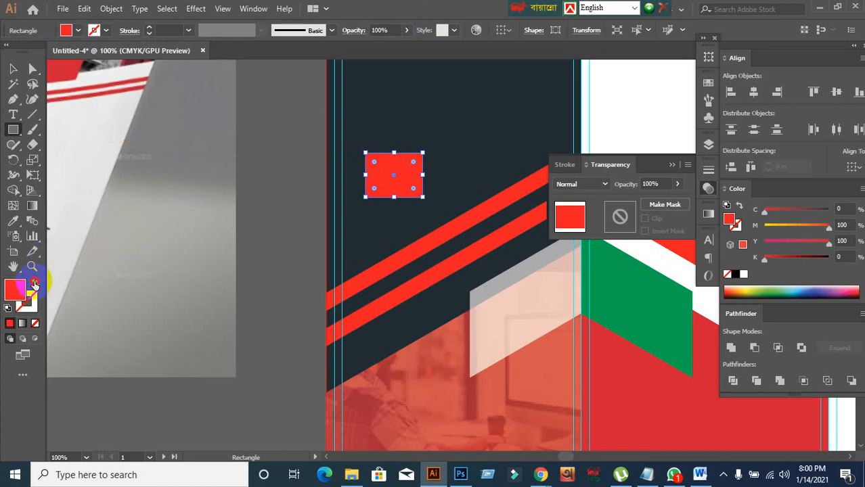
pyautogui.click(33, 283)
pyautogui.click(14, 72)
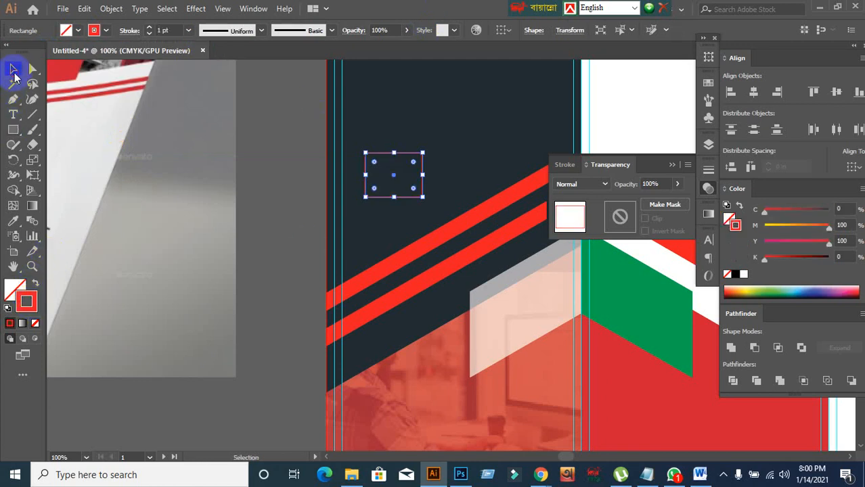
# - Delete the small red-outlined rectangle from the dark navy panel
pyautogui.click(293, 236)
pyautogui.click(394, 196)
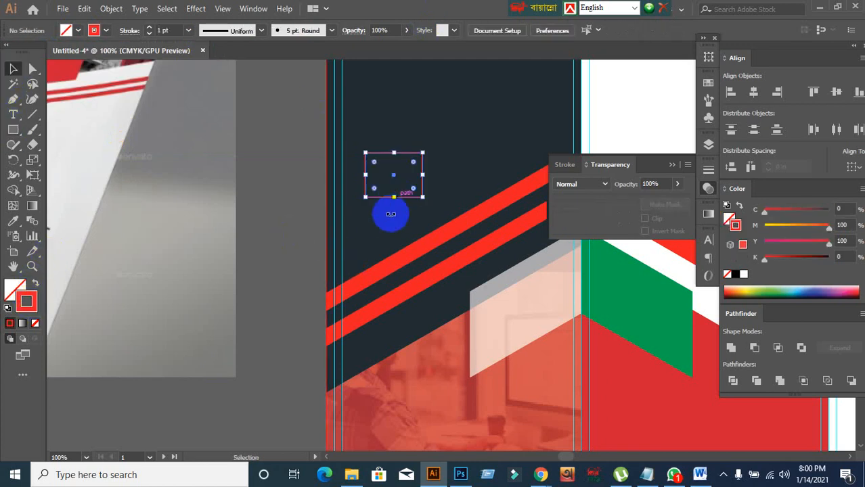
pyautogui.press('Delete')
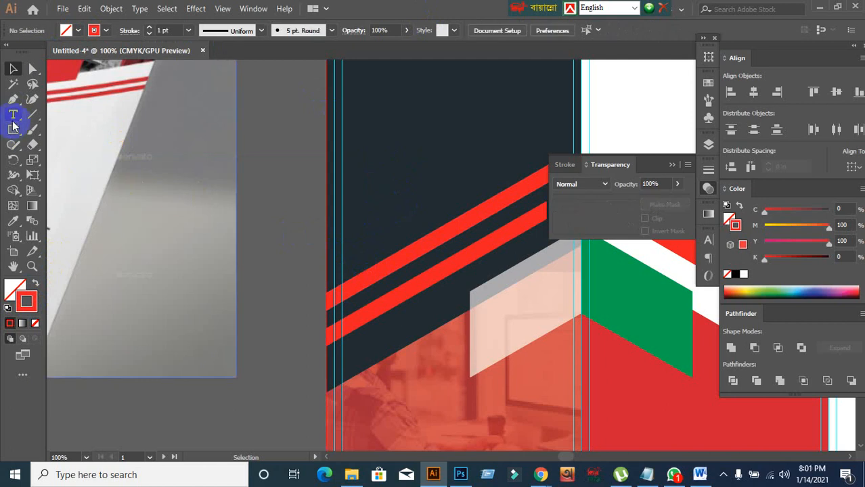
pyautogui.click(13, 129)
pyautogui.moveTo(363, 161); pyautogui.dragTo(425, 201)
pyautogui.press('Delete')
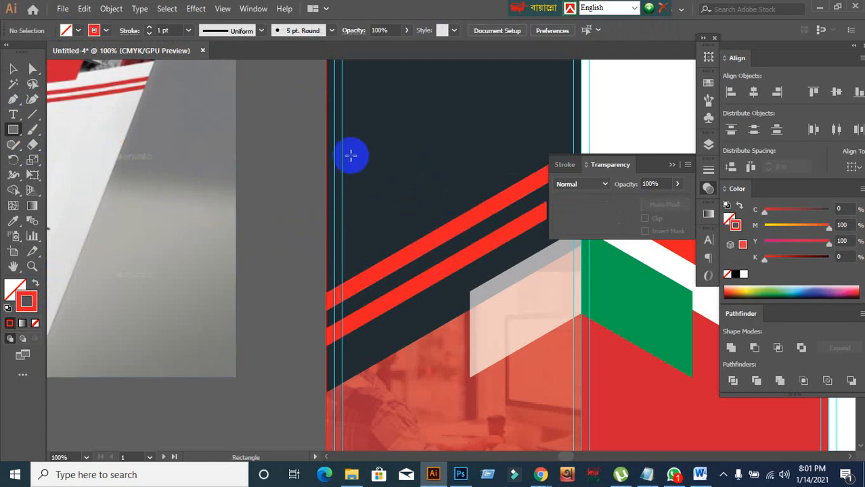
# - Draw a new small red-outlined rectangle near the navy panel's left margin above the stripes, with a 3 pt stroke
pyautogui.moveTo(352, 149); pyautogui.dragTo(421, 201)
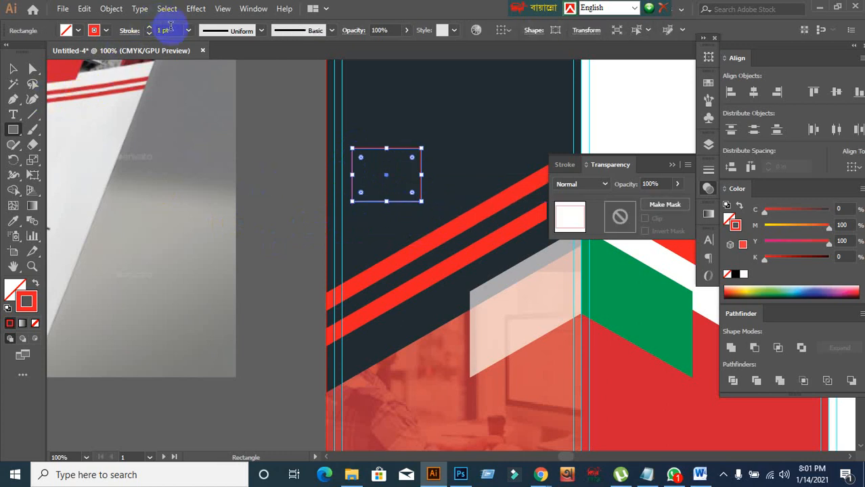
pyautogui.scroll(2, 172, 28)
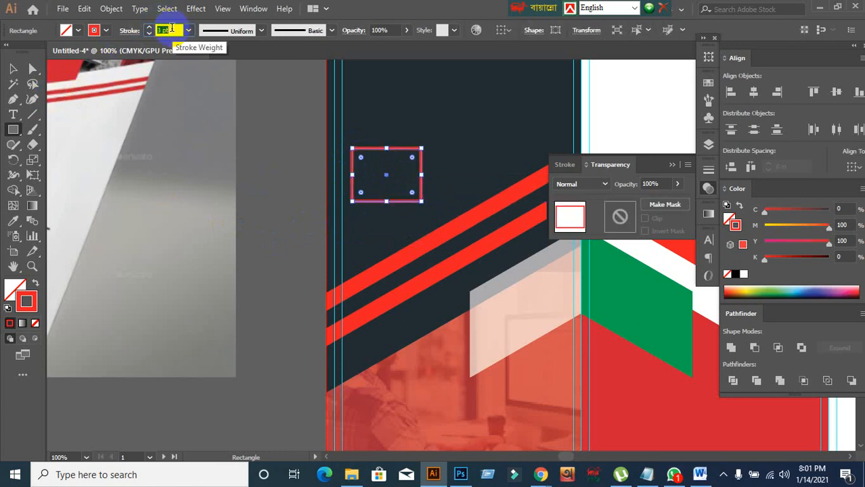
pyautogui.click(13, 70)
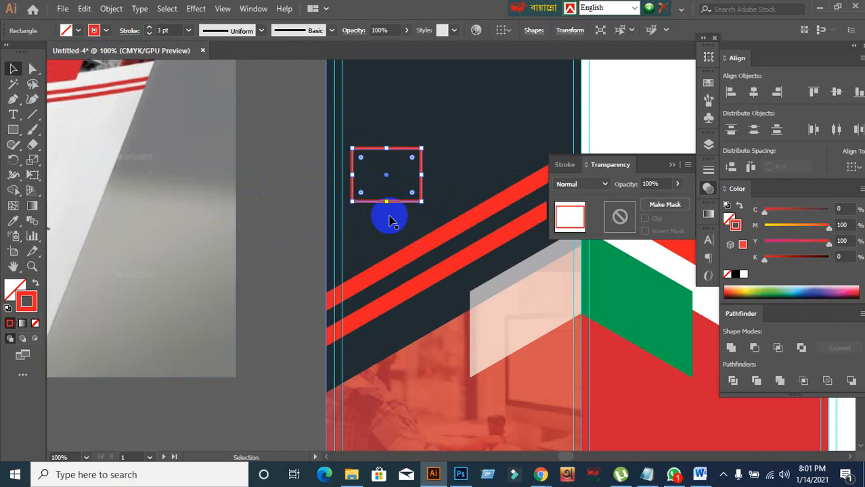
pyautogui.click(308, 213)
# - Lock the white path lying in the left panel's navy area below the small rectangle
pyautogui.hotkey('ctrl', '=')
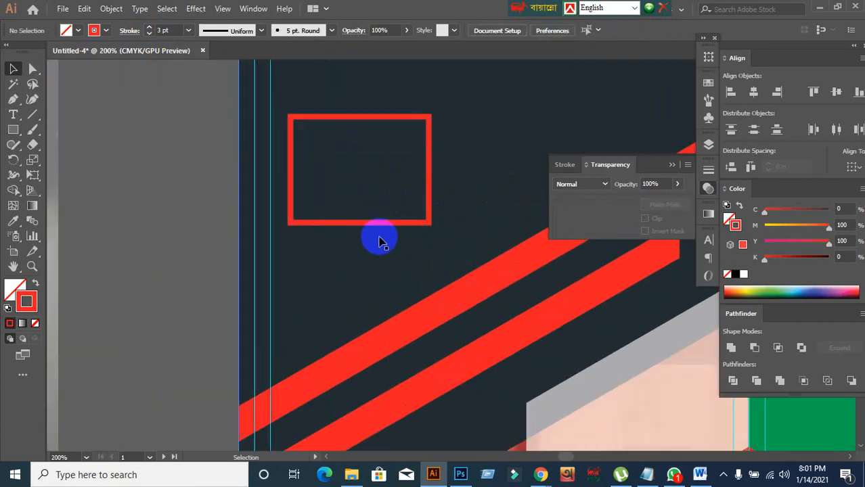
pyautogui.click(362, 223)
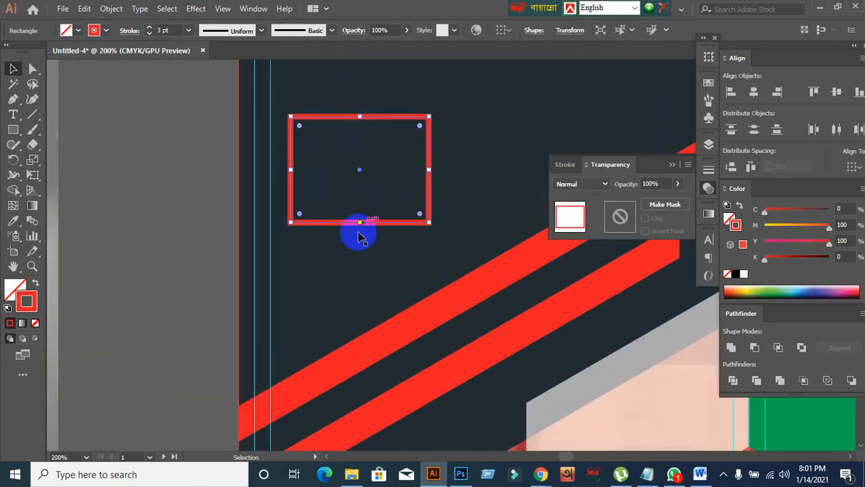
pyautogui.click(291, 290)
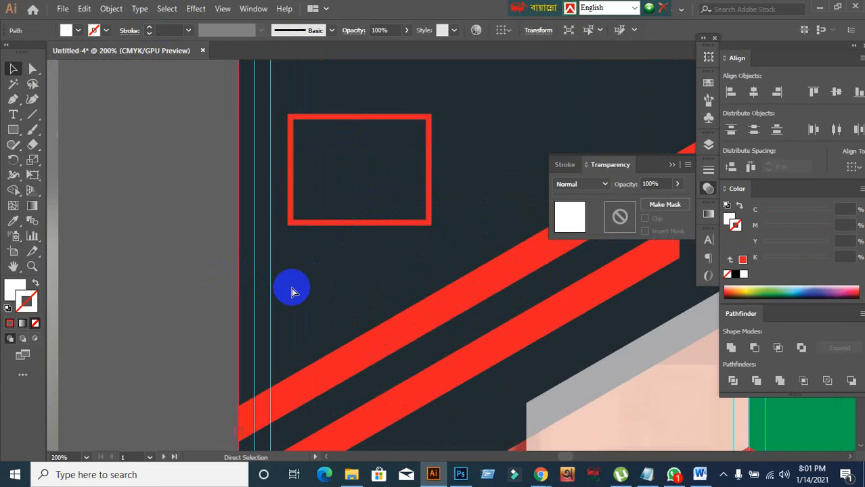
pyautogui.hotkey('ctrl', '2')
# - Shrink the small red-outlined rectangle in height and width and set its stroke weight to 2 pt
pyautogui.click(362, 221)
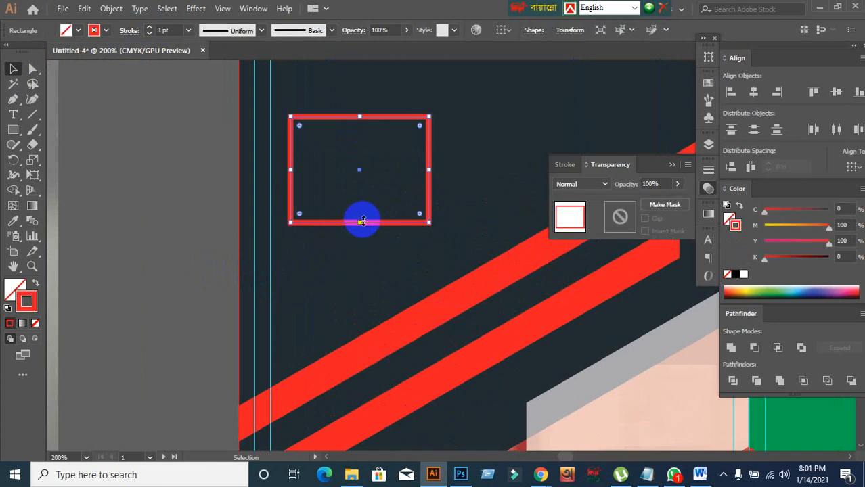
pyautogui.moveTo(362, 222); pyautogui.dragTo(361, 206)
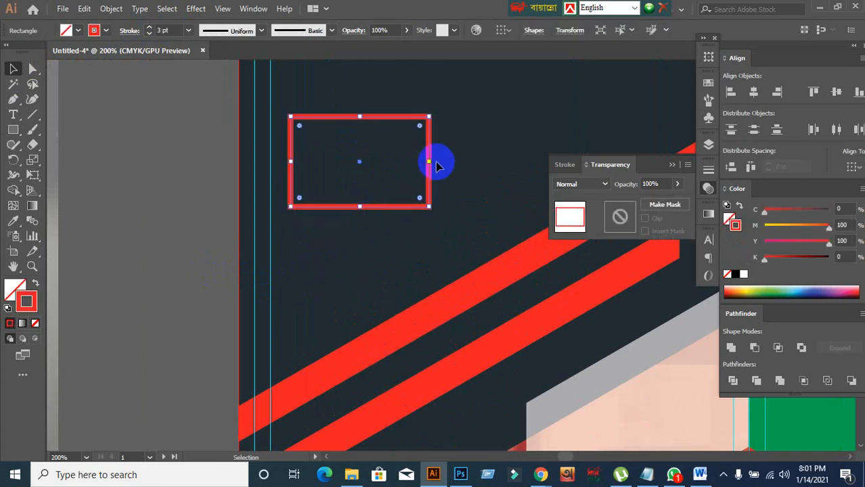
pyautogui.moveTo(429, 164); pyautogui.dragTo(401, 168)
pyautogui.moveTo(344, 117); pyautogui.dragTo(340, 127)
pyautogui.click(296, 185)
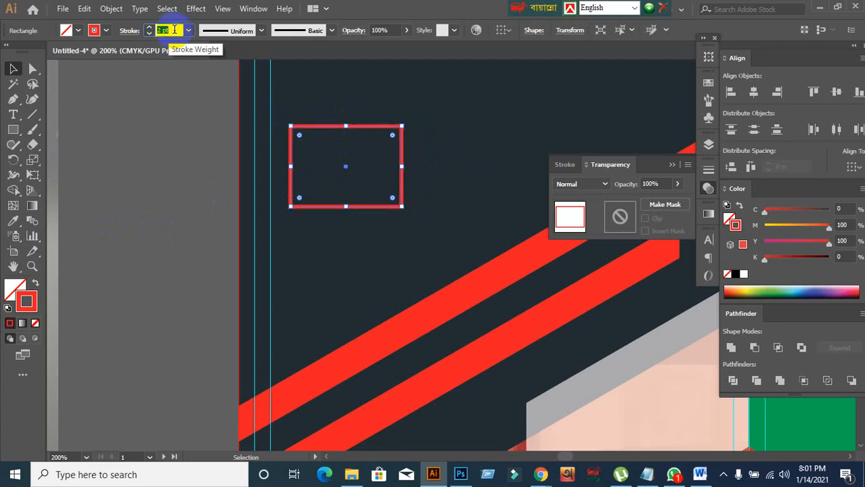
pyautogui.click(162, 131)
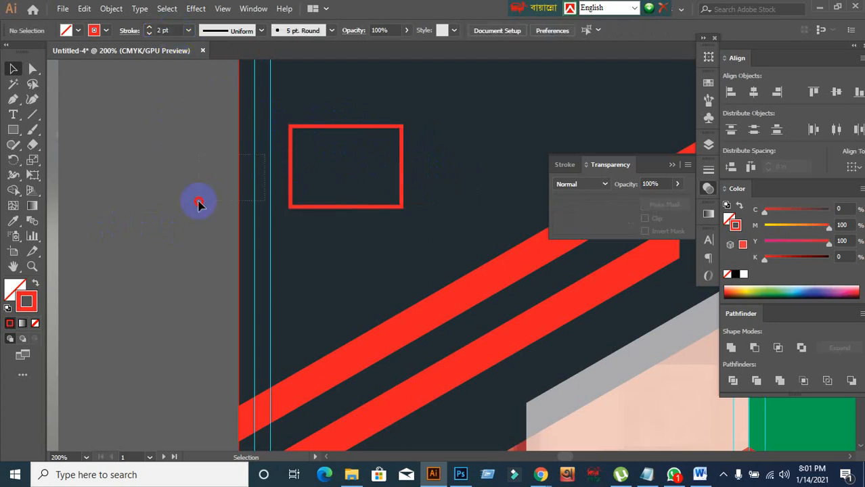
# - Add three evenly spaced anchor points to the bottom edge of the small red-outlined rectangle, right of its centre
pyautogui.click(319, 206)
pyautogui.click(35, 70)
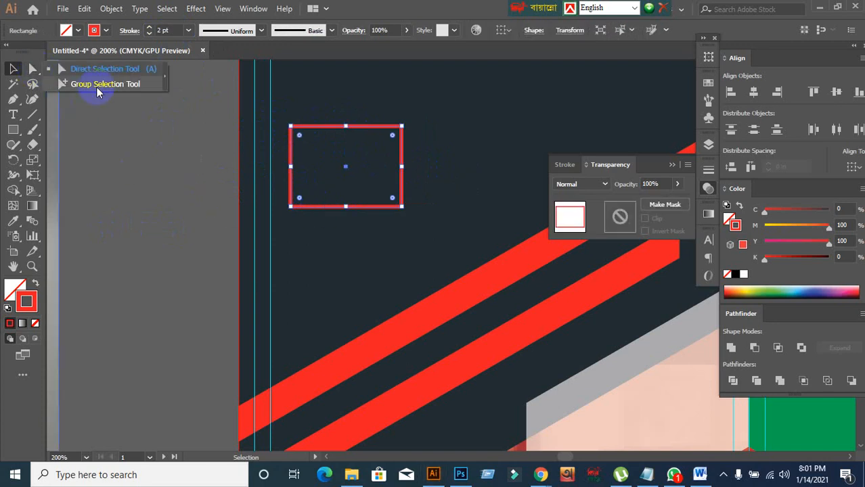
pyautogui.moveTo(17, 103); pyautogui.dragTo(61, 114)
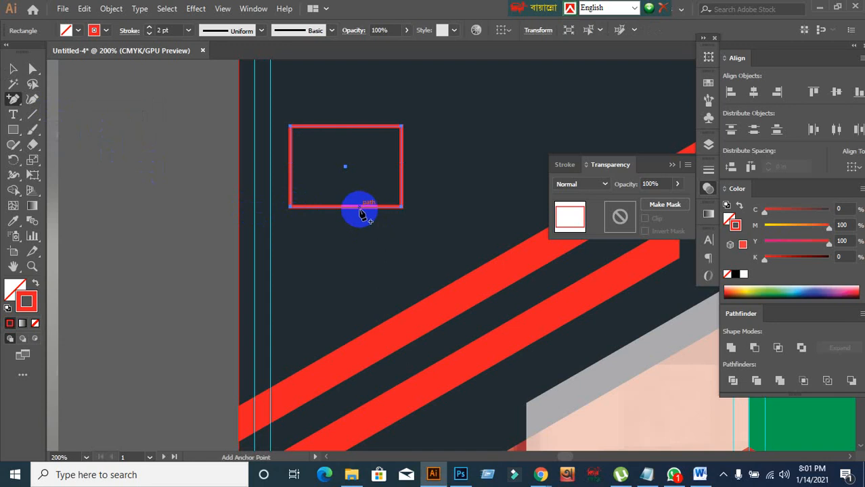
pyautogui.scroll(3, 362, 214)
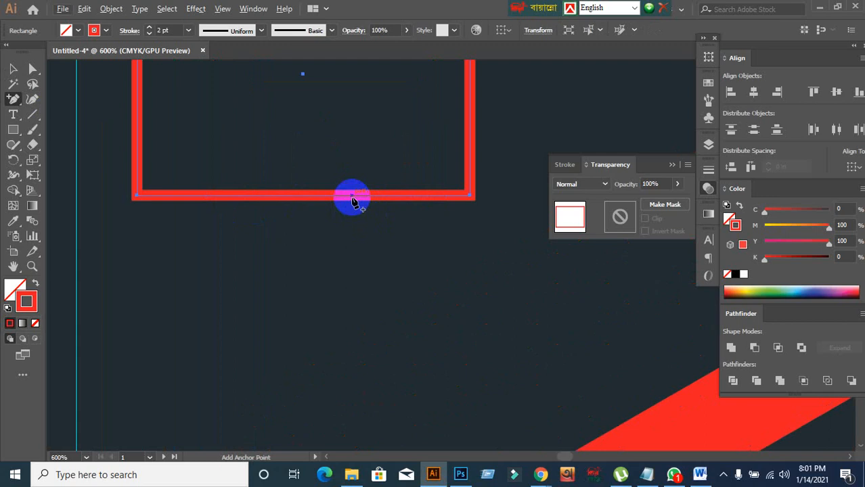
pyautogui.click(352, 197)
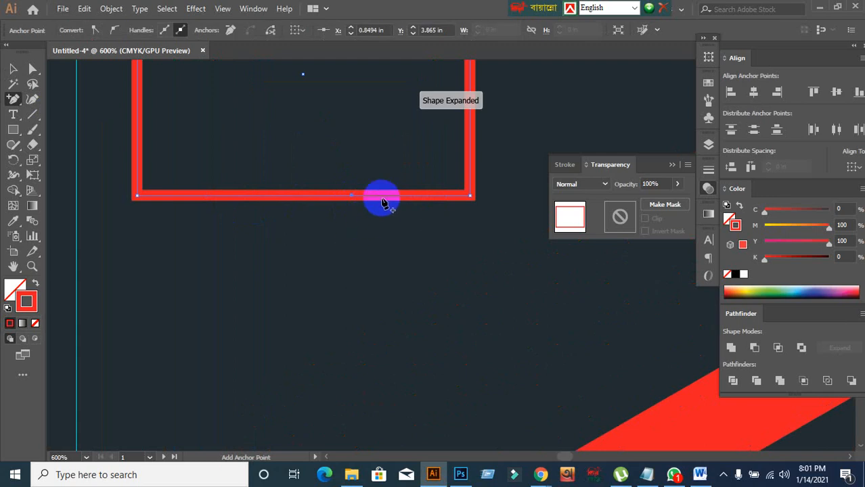
pyautogui.click(383, 200)
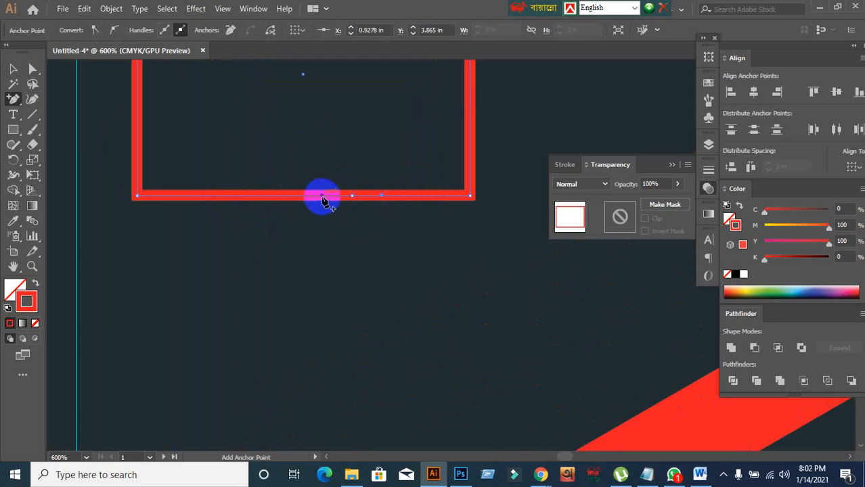
pyautogui.click(323, 197)
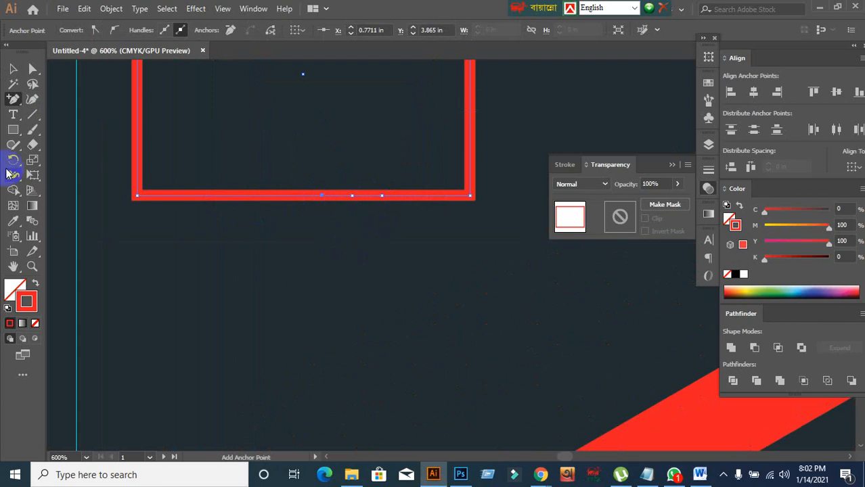
# - Pull the middle of the three new anchor points down and to the right to form the speech bubble's pointed tail
pyautogui.click(30, 77)
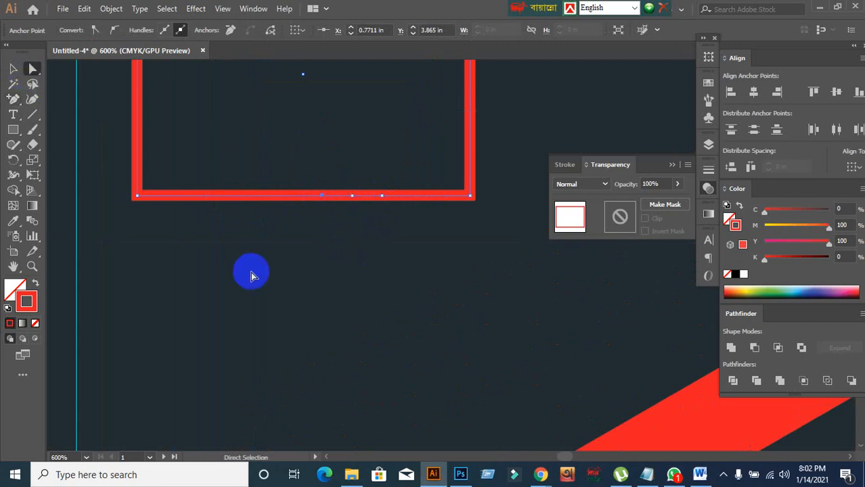
pyautogui.click(355, 202)
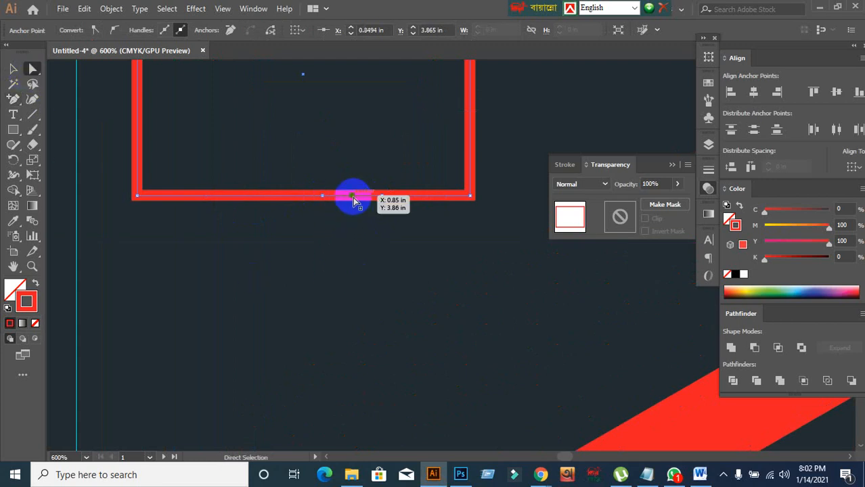
pyautogui.moveTo(353, 201); pyautogui.dragTo(406, 261)
pyautogui.scroll(-2, 403, 285)
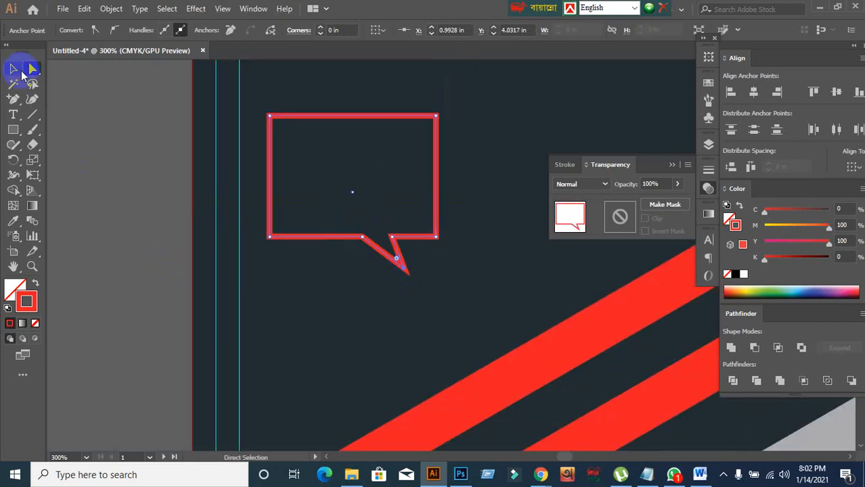
pyautogui.click(13, 68)
pyautogui.click(155, 272)
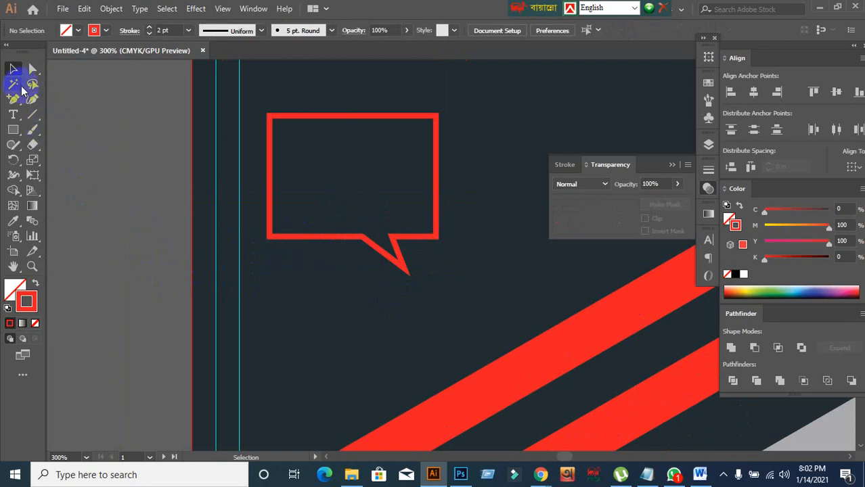
# - Draw a horizontal red line about 0.72 in long inside the speech bubble, near its top edge, with the Pen tool
pyautogui.moveTo(13, 99); pyautogui.dragTo(72, 99)
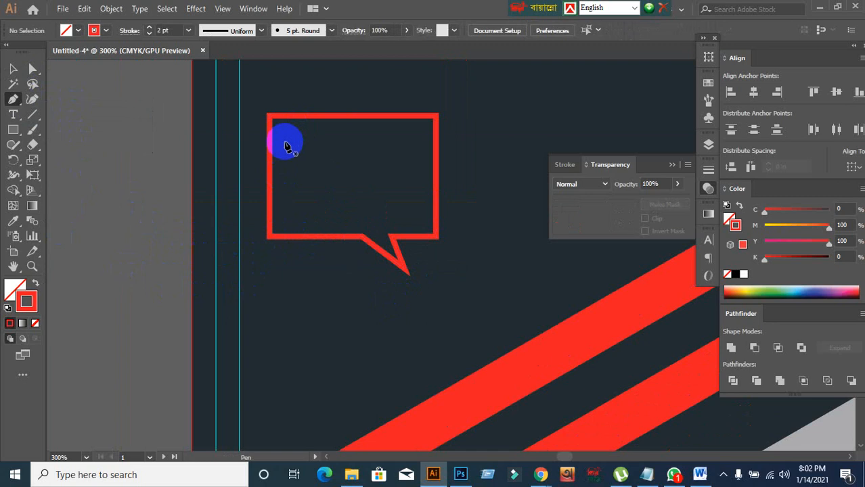
pyautogui.click(284, 142)
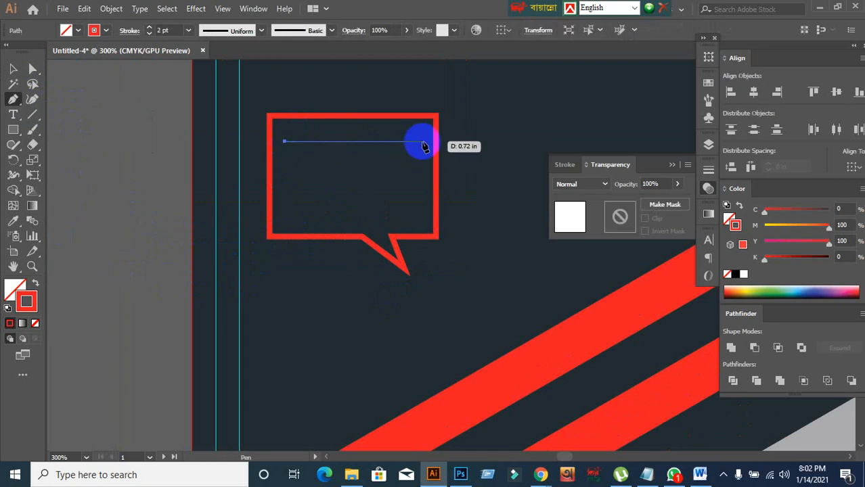
pyautogui.click(421, 142)
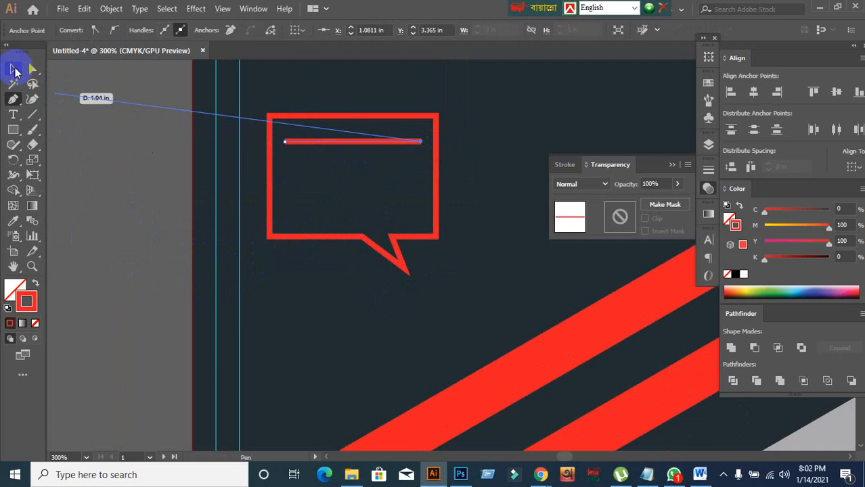
pyautogui.click(13, 68)
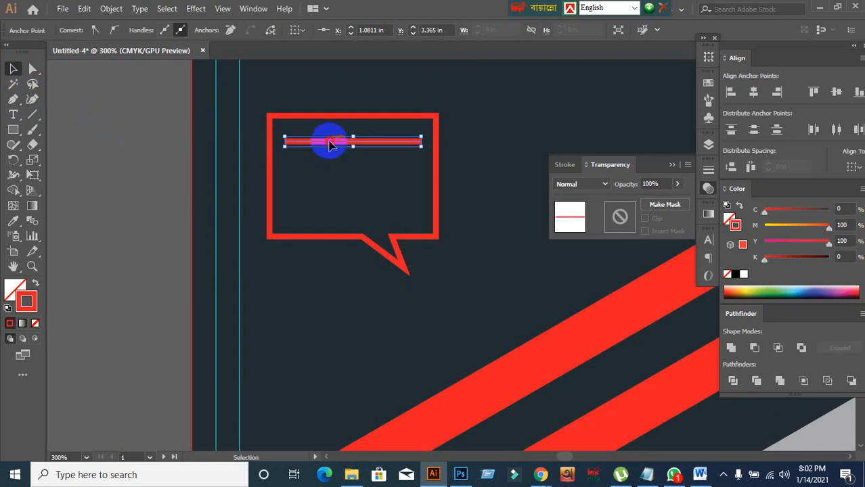
# - Duplicate the line just below itself and repeat the copy at equal spacing until six lines fill the speech bubble
pyautogui.moveTo(330, 144); pyautogui.dragTo(329, 158)
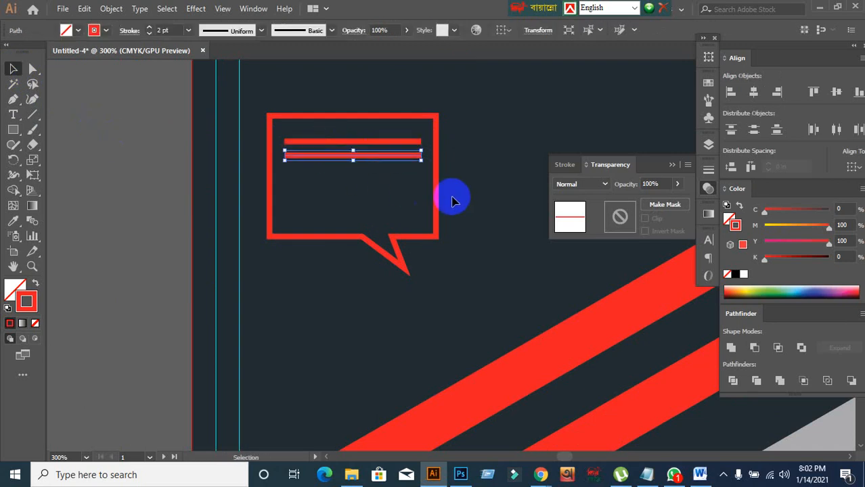
pyautogui.hotkey('ctrl', 'd')
pyautogui.hotkey('ctrl', 'd')
pyautogui.hotkey('ctrl', 'd')
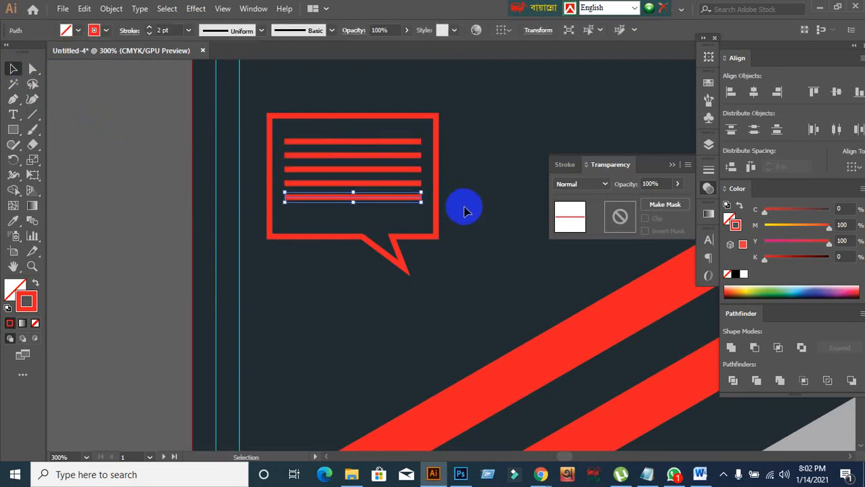
pyautogui.click(407, 231)
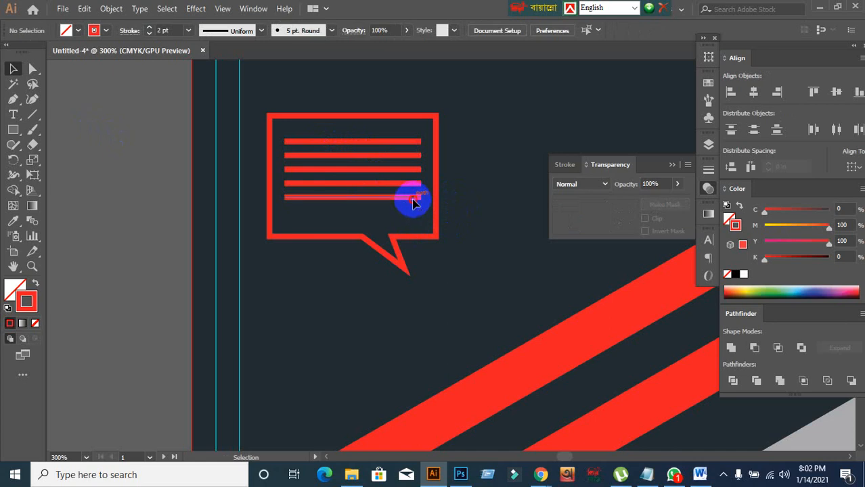
pyautogui.click(413, 199)
pyautogui.hotkey('ctrl', 'd')
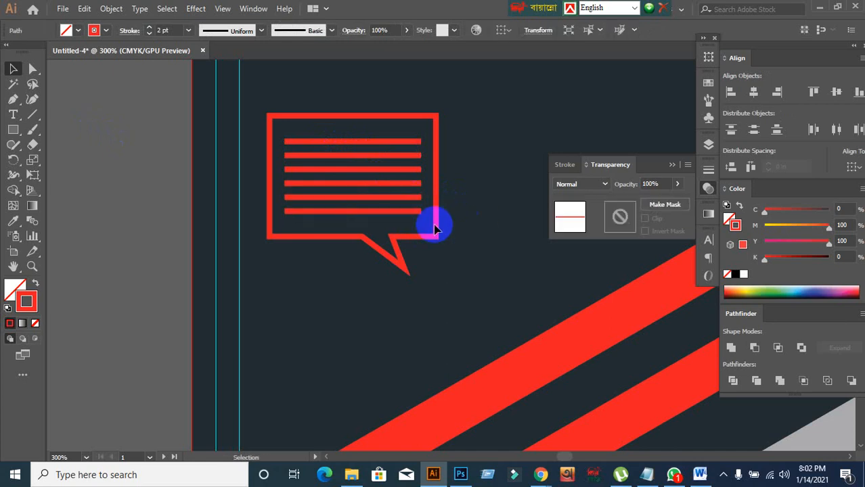
pyautogui.click(432, 228)
# - Shorten the lowest line in the speech bubble from its right end to about half the length of the others
pyautogui.click(33, 71)
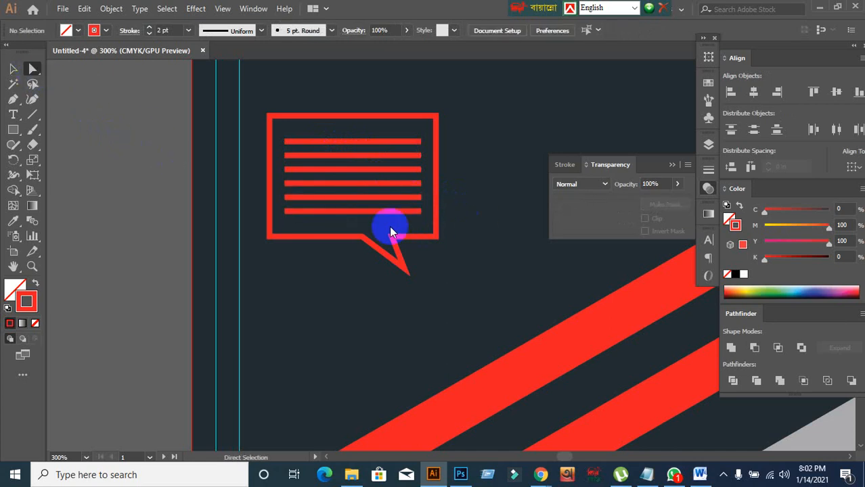
pyautogui.click(413, 214)
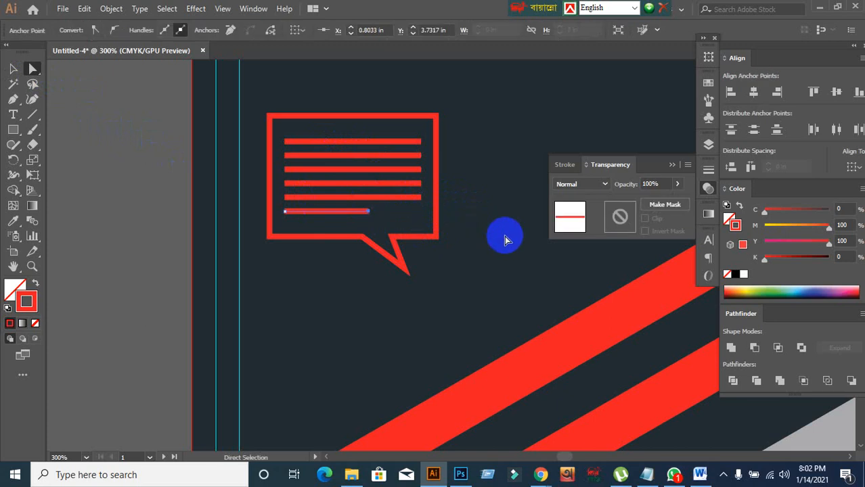
pyautogui.click(13, 71)
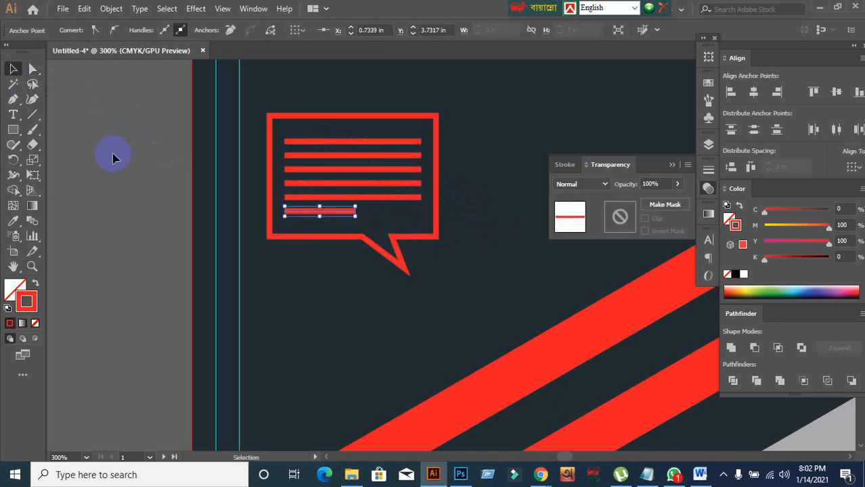
pyautogui.click(119, 178)
# - Group the six text lines inside the speech bubble, leaving the bubble outline out of the group
pyautogui.moveTo(280, 132); pyautogui.dragTo(362, 228)
pyautogui.click(257, 294)
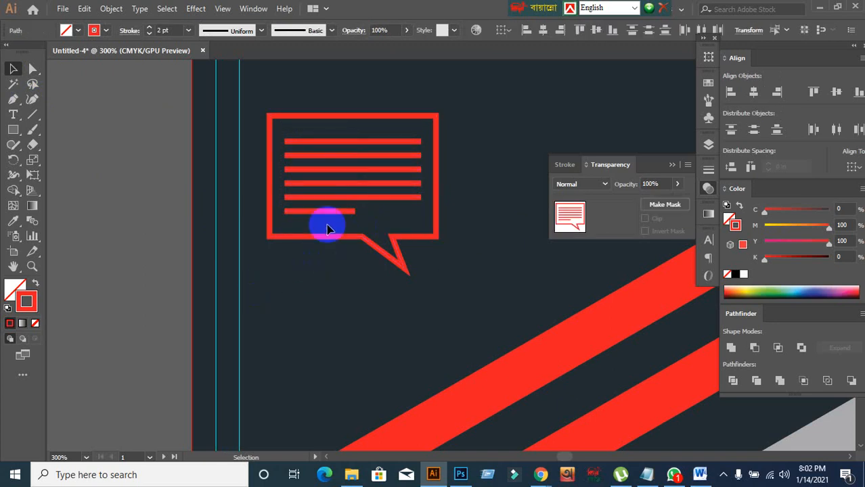
pyautogui.click(348, 141)
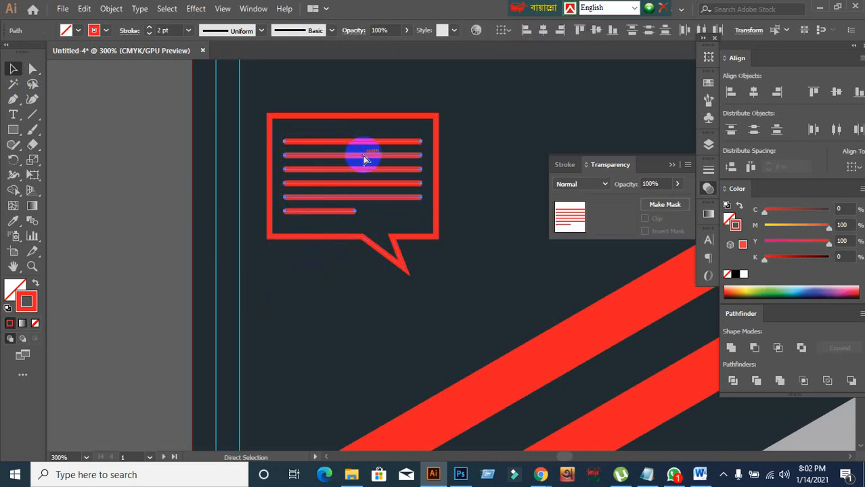
pyautogui.moveTo(290, 102); pyautogui.dragTo(440, 220)
pyautogui.click(375, 192)
pyautogui.click(367, 183)
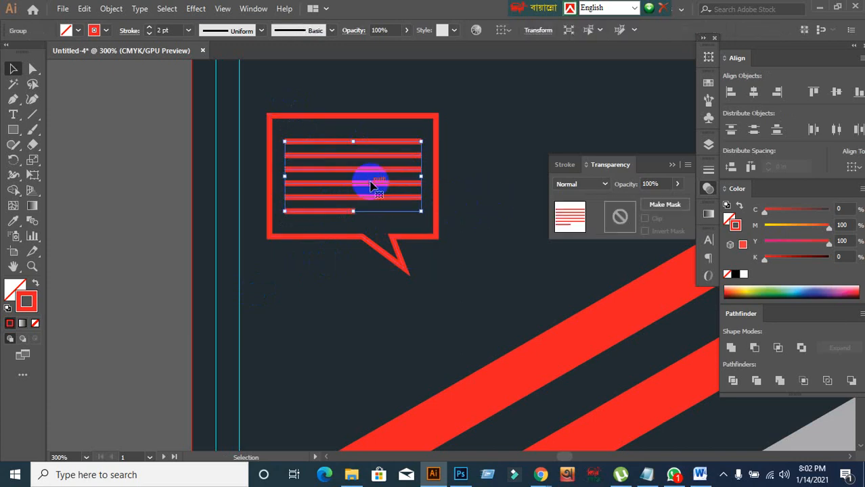
# - Draw a helper rectangle just inside the body of the speech bubble, enclosing the grouped text lines
pyautogui.click(403, 262)
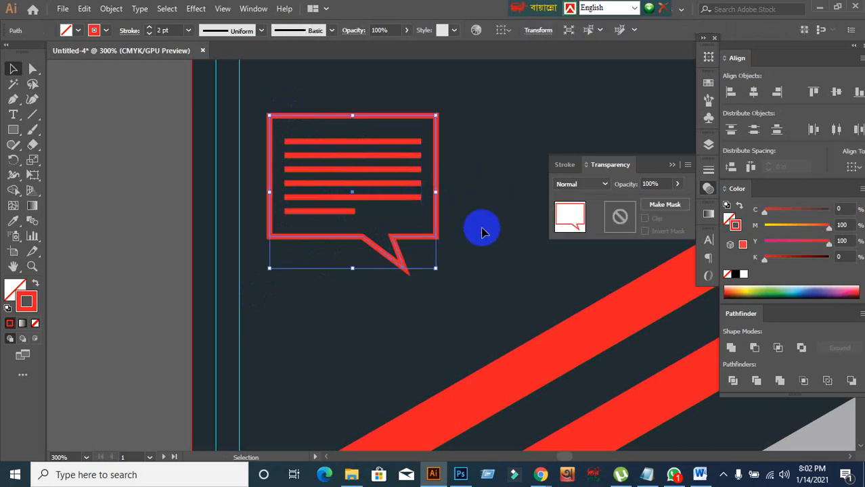
pyautogui.click(486, 212)
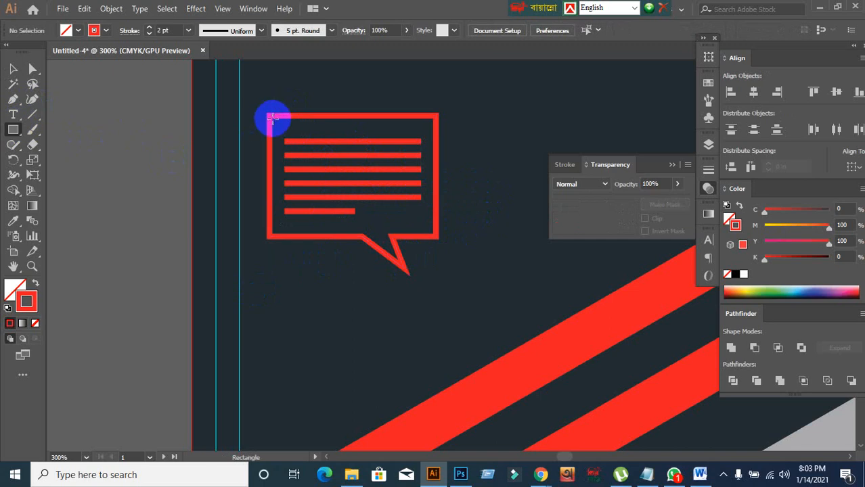
pyautogui.moveTo(271, 119); pyautogui.dragTo(430, 235)
pyautogui.click(13, 69)
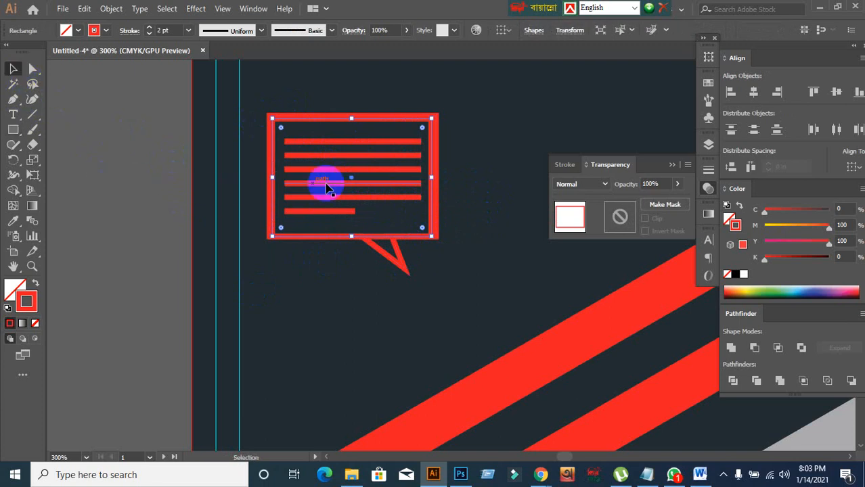
pyautogui.keyDown('shift'); pyautogui.click(357, 188); pyautogui.keyUp('shift')
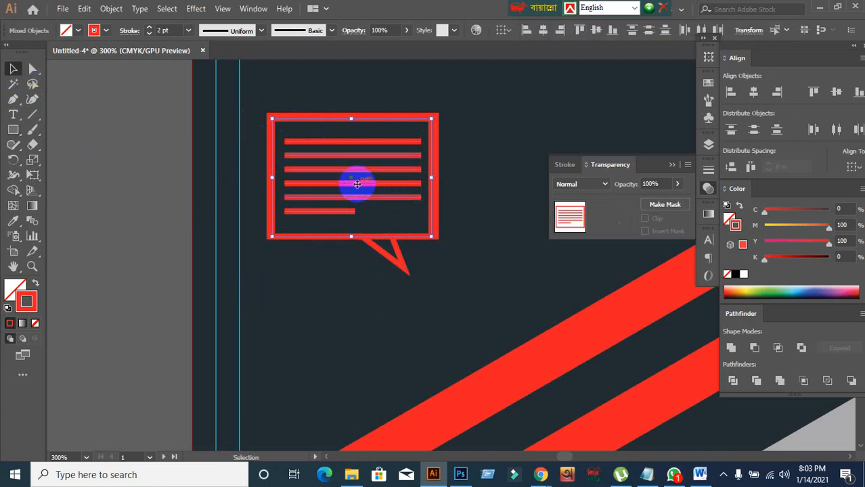
pyautogui.click(316, 125)
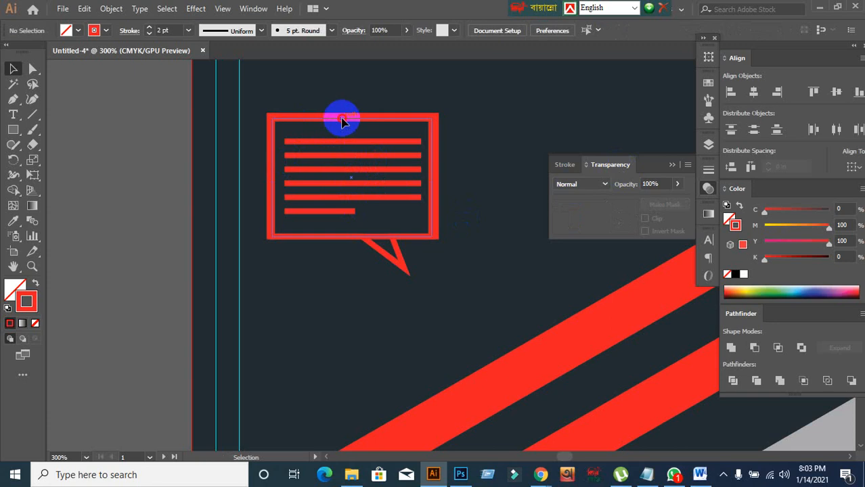
pyautogui.moveTo(342, 119); pyautogui.dragTo(391, 150)
pyautogui.hotkey('ctrl', 'z')
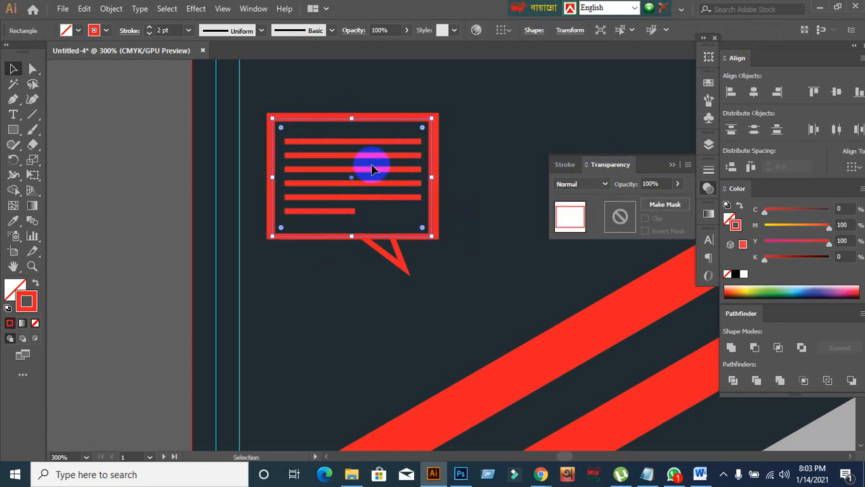
pyautogui.keyDown('shift'); pyautogui.click(348, 160); pyautogui.keyUp('shift')
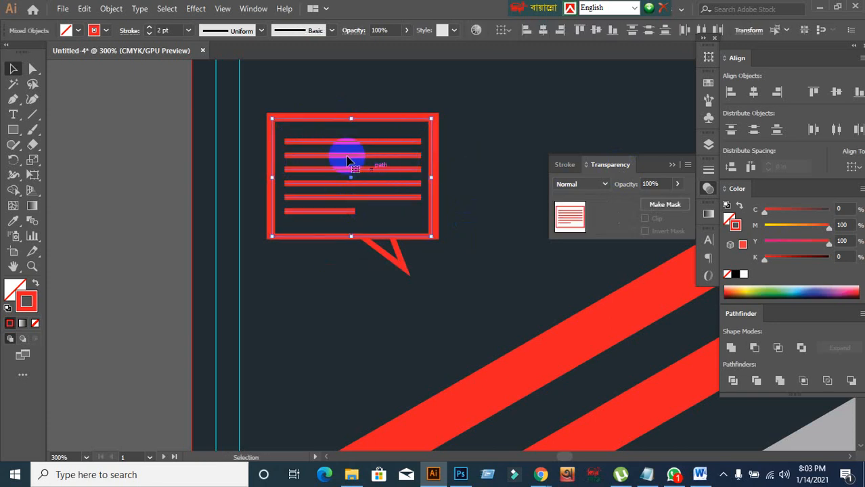
pyautogui.click(320, 125)
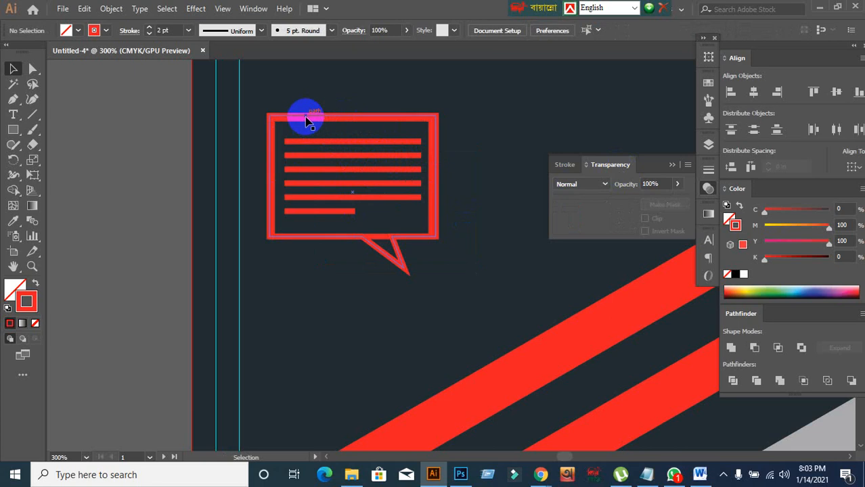
pyautogui.click(402, 271)
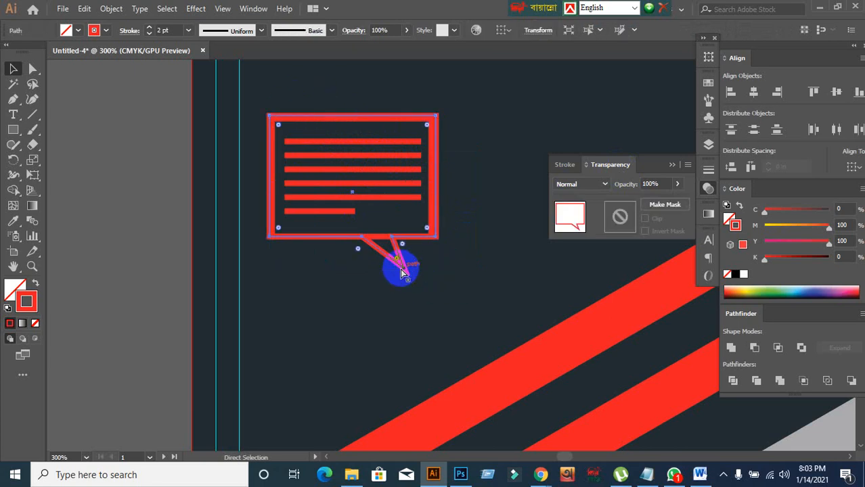
pyautogui.click(401, 269)
# - Centre the grouped text lines horizontally on the helper rectangle, using the rectangle as the key object
pyautogui.click(319, 137)
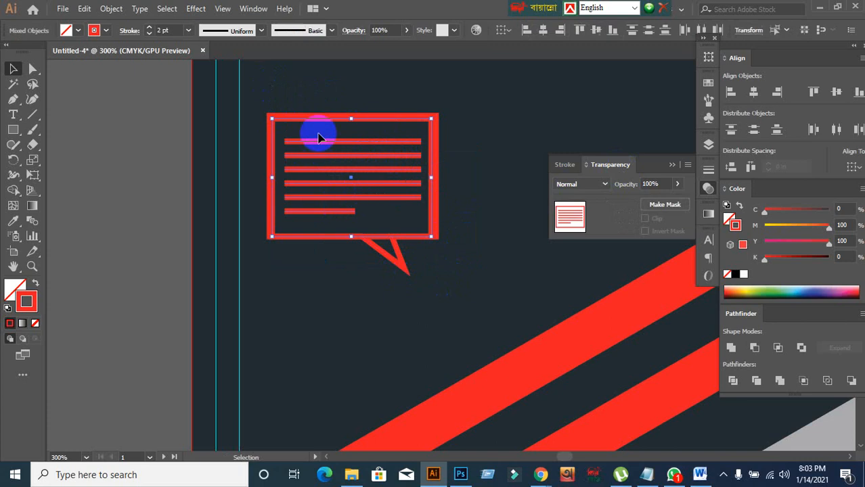
pyautogui.click(313, 119)
pyautogui.click(754, 94)
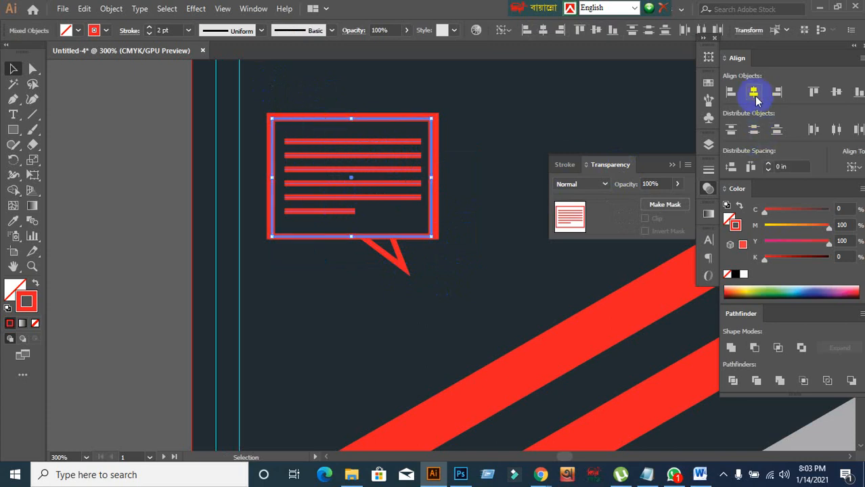
# - Centre the grouped text lines vertically on the helper rectangle, and delete the helper rectangle
pyautogui.click(834, 94)
pyautogui.click(511, 184)
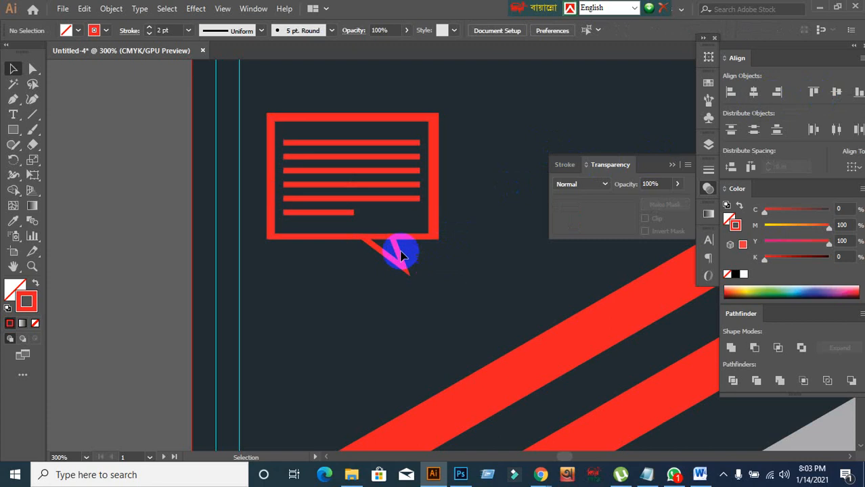
pyautogui.moveTo(387, 240); pyautogui.dragTo(528, 126)
pyautogui.press('Delete')
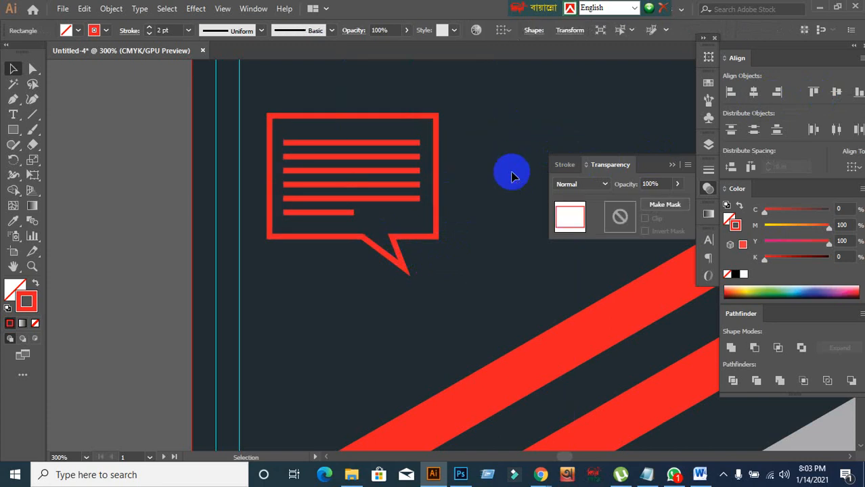
# - Recolour the green parallelogram on the middle panel with the dark navy sampled from the left panel of the reference brochure
pyautogui.hotkey('ctrl', '-')
pyautogui.hotkey('ctrl', '-')
pyautogui.hotkey('ctrl', '-')
pyautogui.hotkey('ctrl', '-')
pyautogui.hotkey('ctrl', '-')
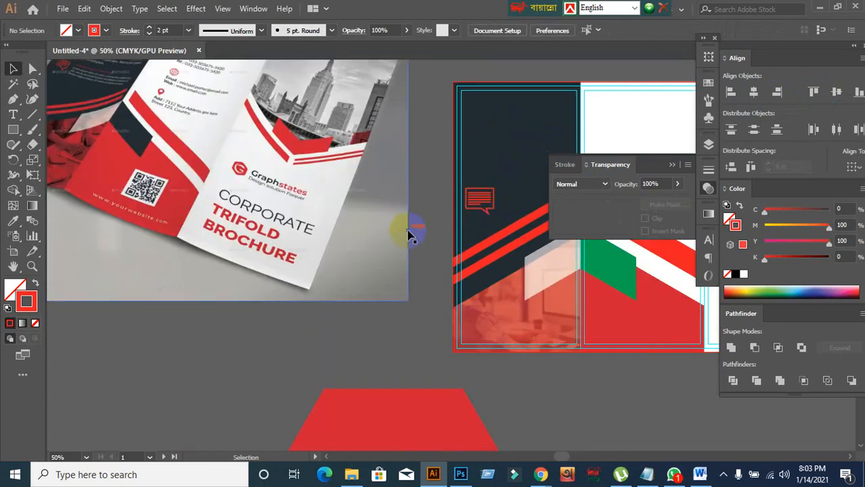
pyautogui.moveTo(408, 233); pyautogui.dragTo(488, 321)
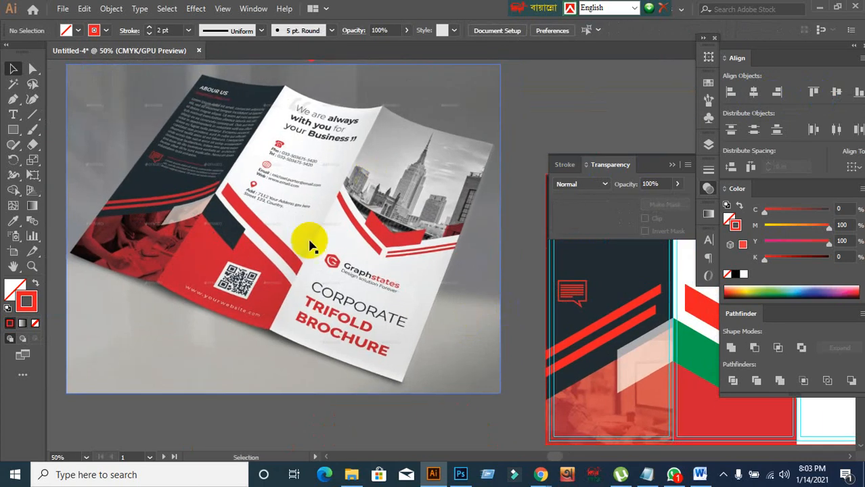
pyautogui.scroll(-1, 218, 253)
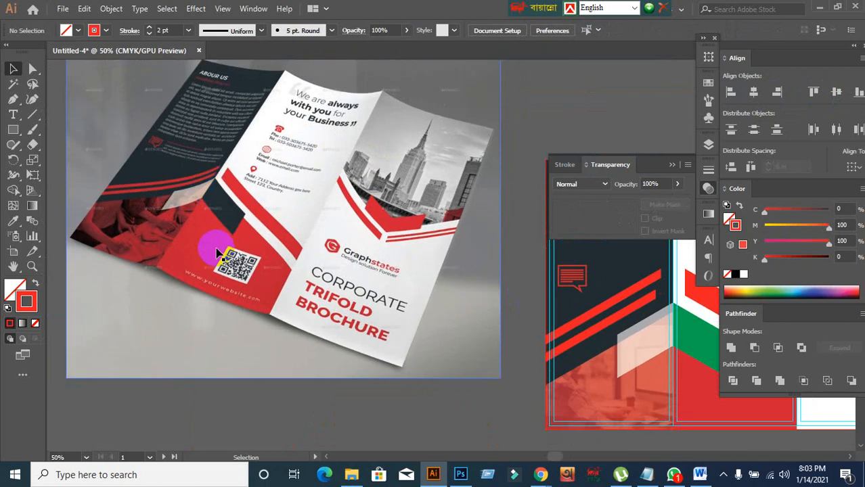
pyautogui.scroll(2, 322, 252)
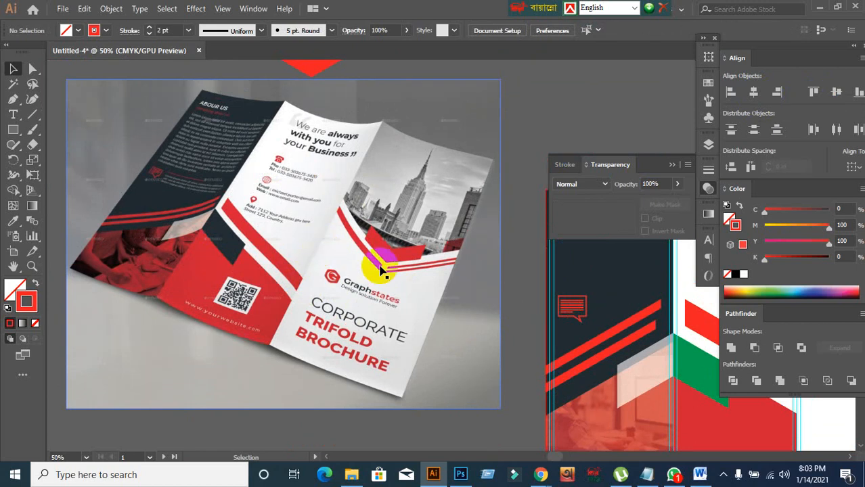
pyautogui.click(691, 362)
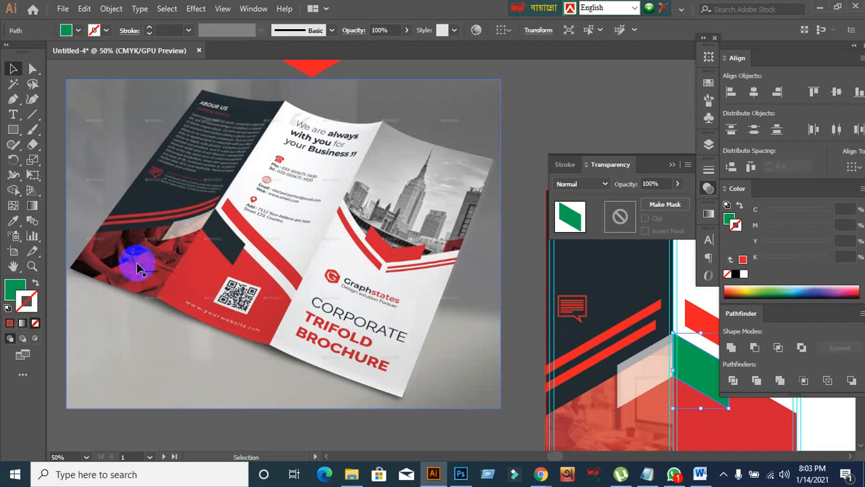
pyautogui.click(13, 221)
pyautogui.click(147, 198)
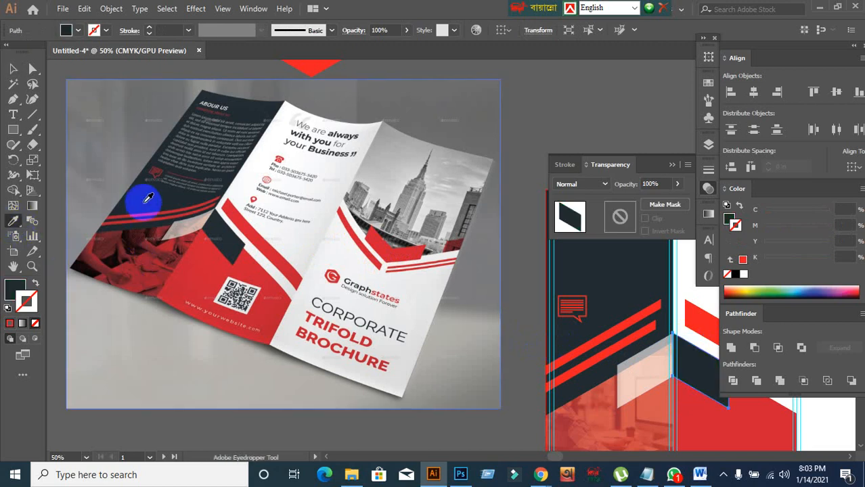
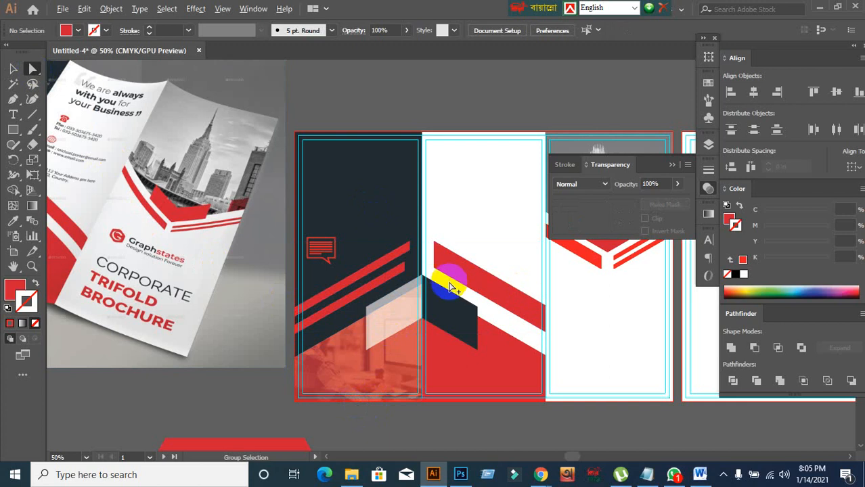
# - Extend the lower red stripe on the left panel along its slope so its inner end lines up with the upper stripe's end
pyautogui.scroll(2, 458, 306)
pyautogui.moveTo(362, 256); pyautogui.dragTo(371, 252)
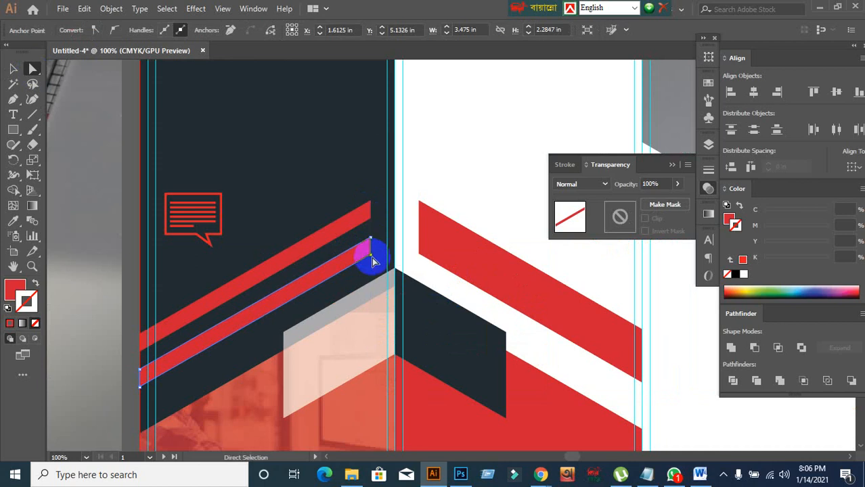
pyautogui.scroll(-1, 389, 306)
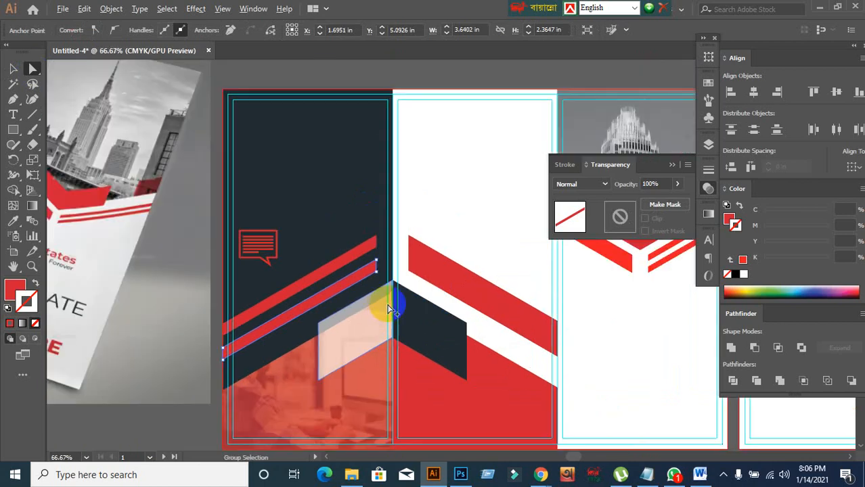
pyautogui.click(226, 313)
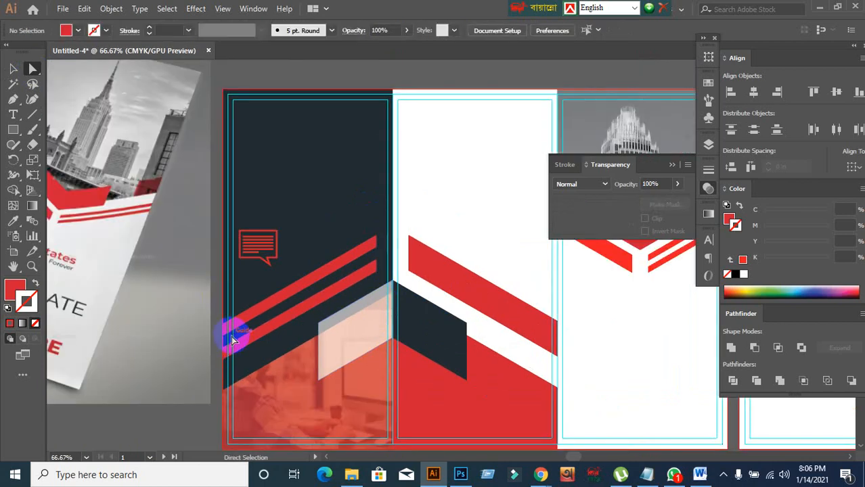
pyautogui.scroll(4, 401, 251)
pyautogui.scroll(-6, 318, 264)
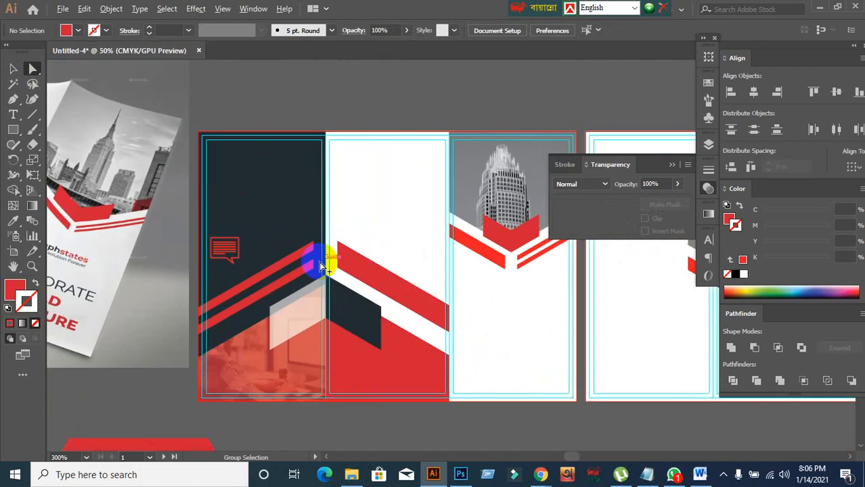
# - Lock the white background rectangle on the second artboard
pyautogui.moveTo(460, 369); pyautogui.dragTo(197, 340)
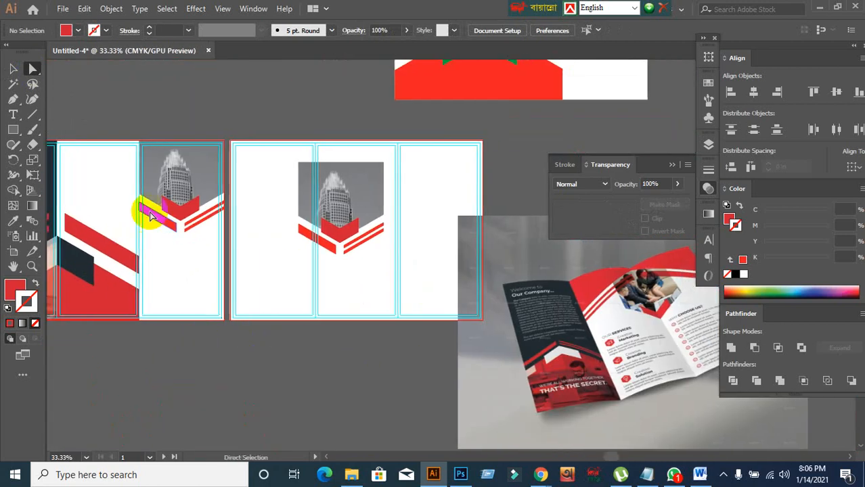
pyautogui.click(12, 68)
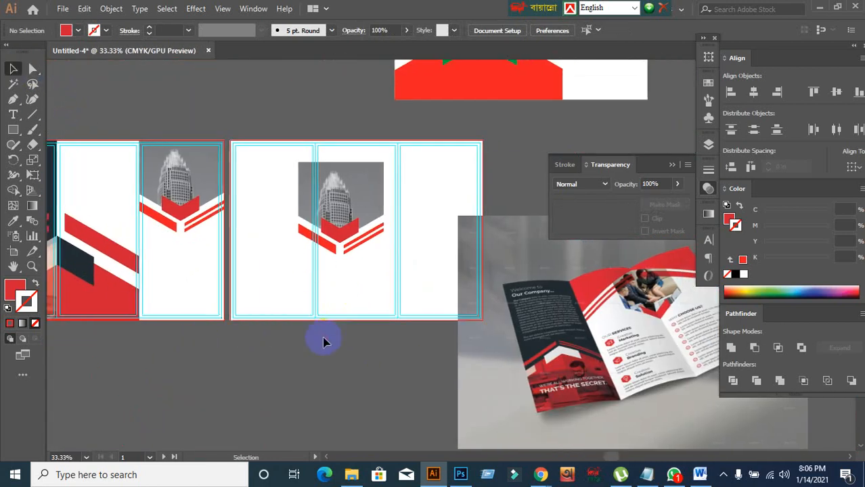
pyautogui.click(345, 295)
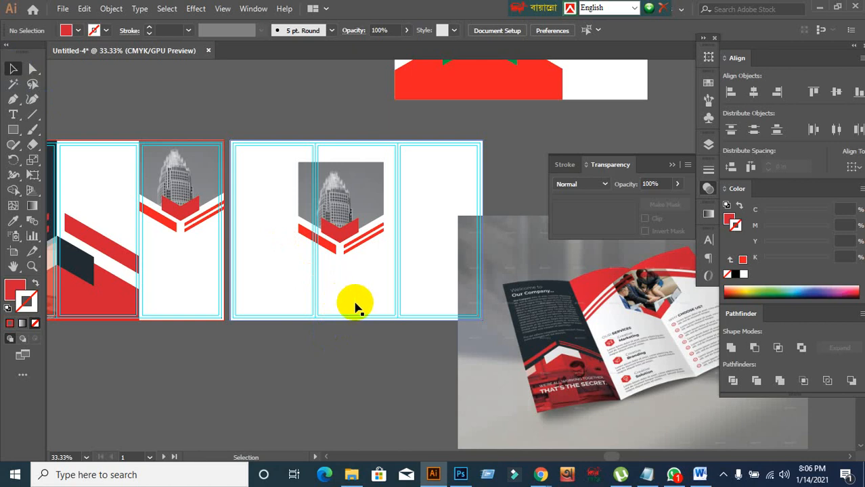
pyautogui.press('space')
pyautogui.moveTo(355, 303); pyautogui.dragTo(320, 309)
pyautogui.click(309, 199)
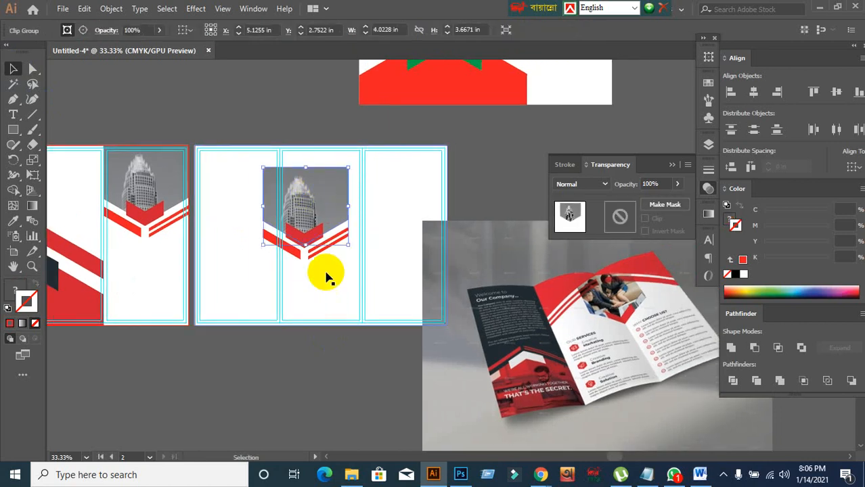
pyautogui.click(326, 276)
pyautogui.click(303, 328)
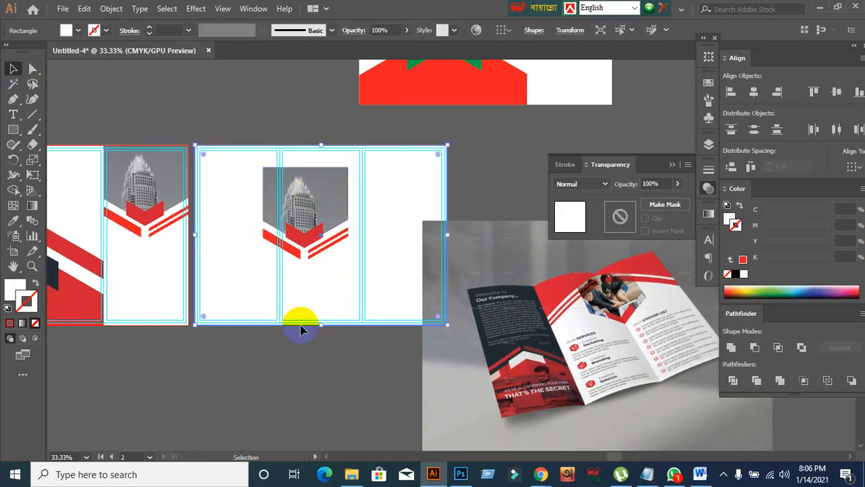
pyautogui.click(216, 295)
pyautogui.click(240, 336)
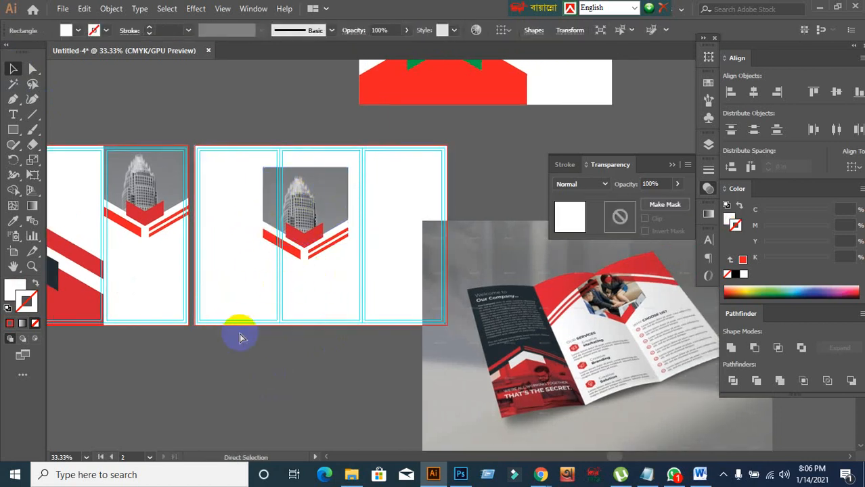
# - Group the clipped building photo with the red chevron and stripes below it on the second artboard
pyautogui.click(305, 237)
pyautogui.moveTo(252, 227); pyautogui.dragTo(348, 276)
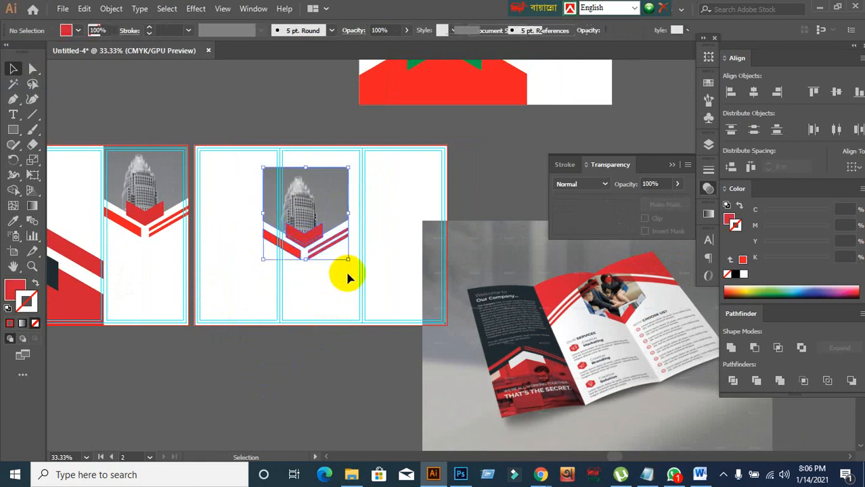
pyautogui.hotkey('ctrl', 'g')
pyautogui.click(294, 374)
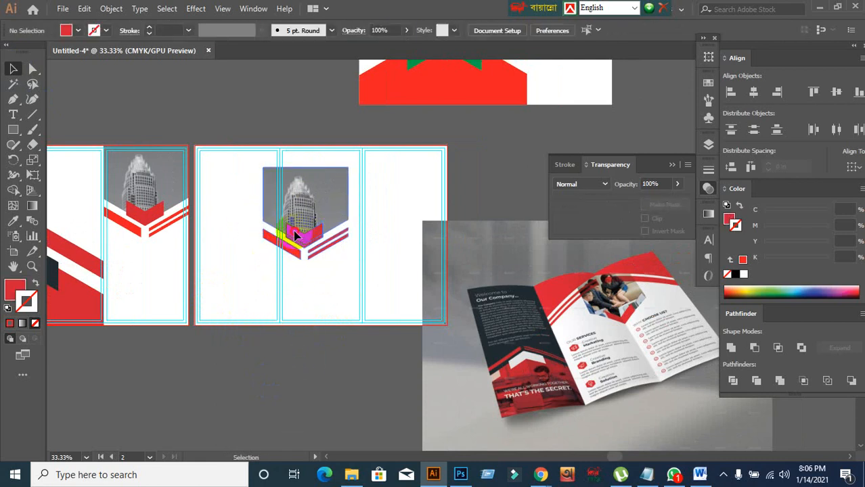
# - Try rotating the grouped building picture and chevron graphic 180 degrees on the second artboard, and undo the rotation
pyautogui.click(295, 233)
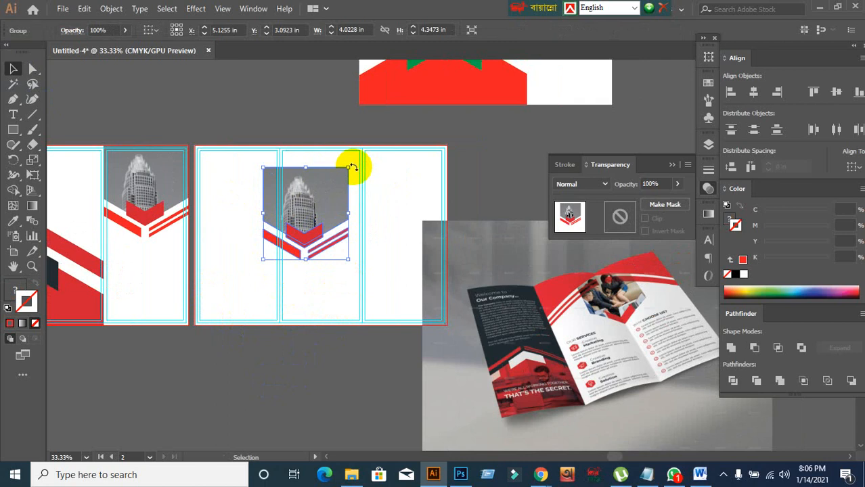
pyautogui.moveTo(352, 166); pyautogui.dragTo(259, 278)
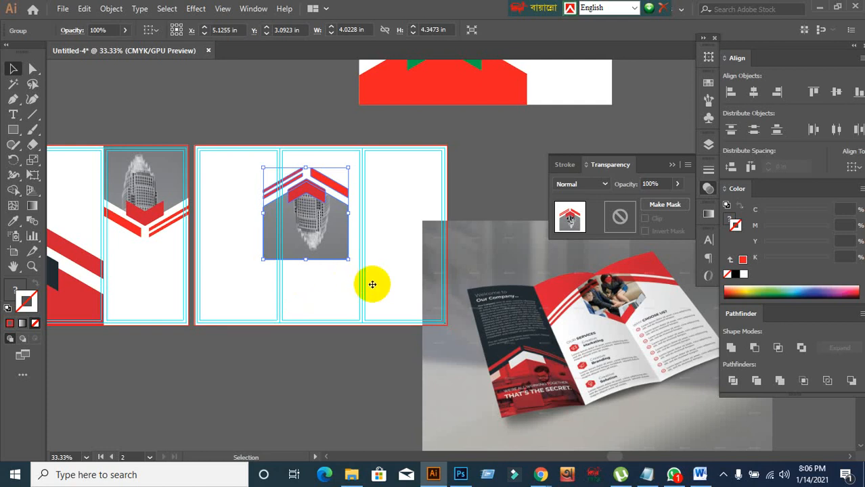
pyautogui.moveTo(372, 286); pyautogui.dragTo(285, 290)
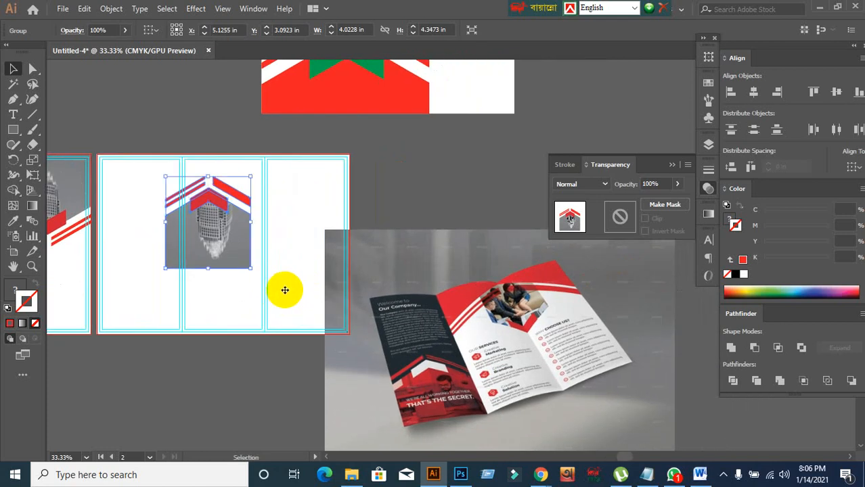
pyautogui.hotkey('ctrl', 'z')
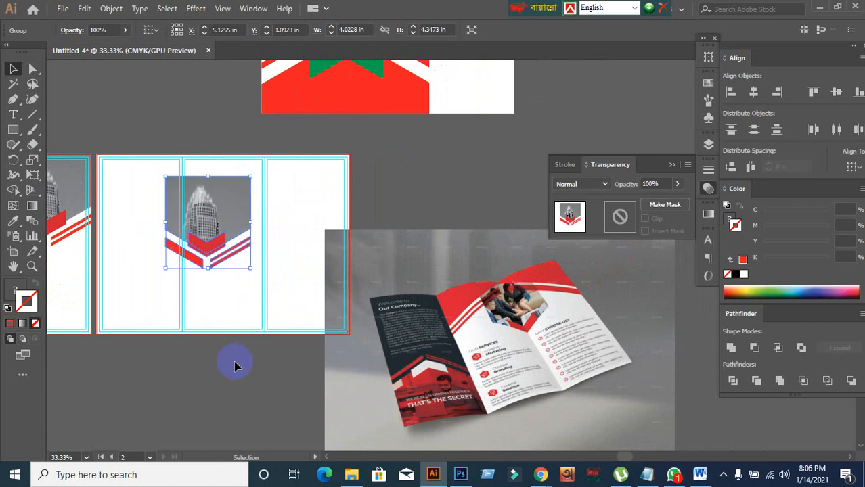
# - Move the building graphic group onto the fold between the middle and right panels and up to the artboard's top edge
pyautogui.moveTo(223, 375); pyautogui.dragTo(268, 376)
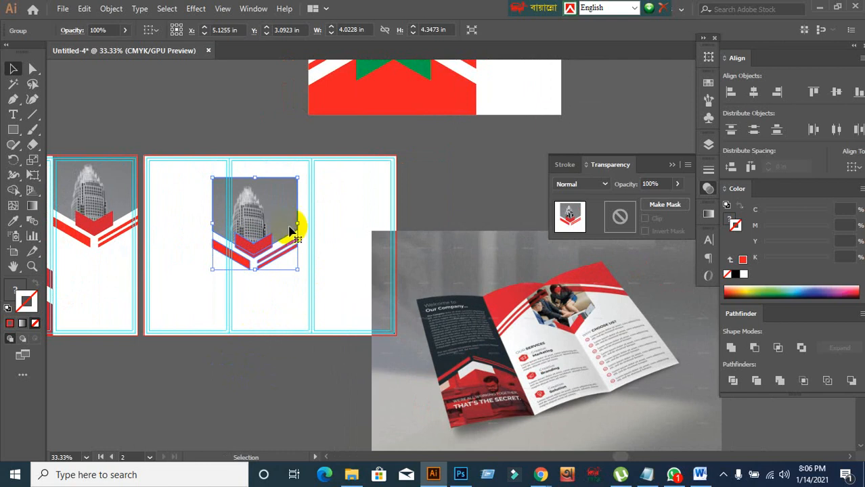
pyautogui.moveTo(290, 230); pyautogui.dragTo(337, 217)
pyautogui.scroll(4, 332, 233)
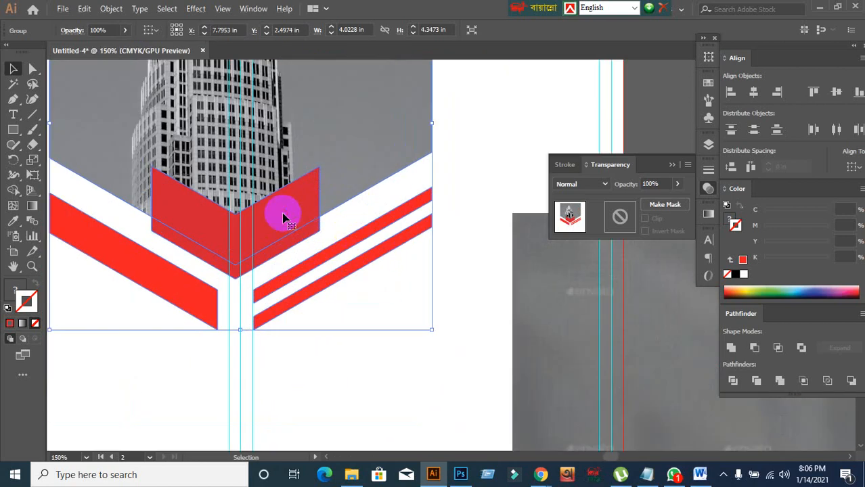
pyautogui.moveTo(283, 217); pyautogui.dragTo(287, 216)
pyautogui.scroll(-1, 357, 254)
pyautogui.scroll(-3, 358, 258)
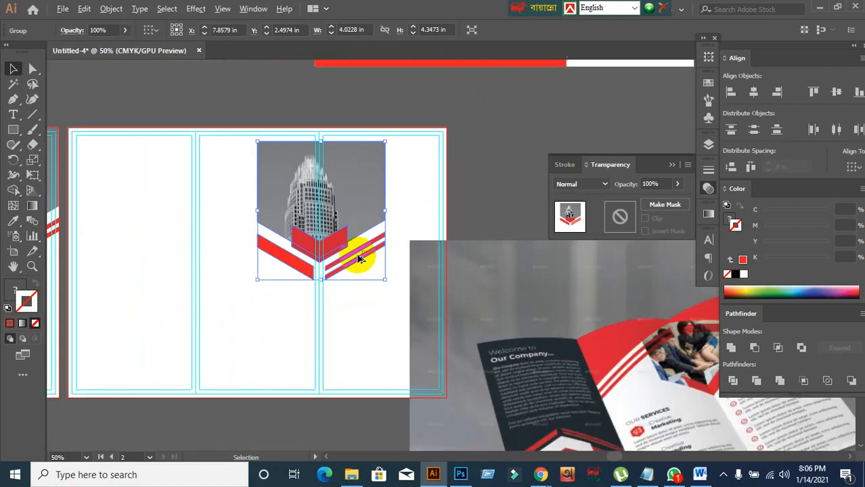
pyautogui.hotkey('shift', 'Up')
pyautogui.hotkey('shift', 'Up')
pyautogui.hotkey('shift', 'Up')
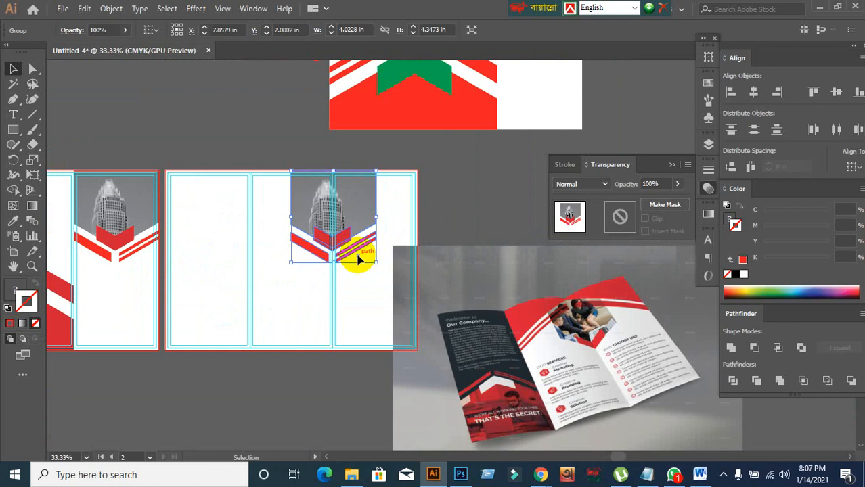
pyautogui.click(356, 301)
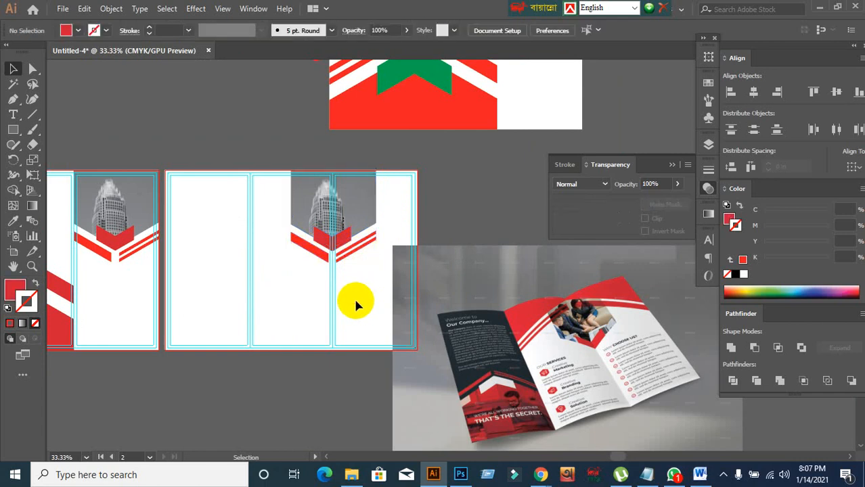
# - Ungroup the building graphic on the second artboard and rotate its red diagonal stripes 180 degrees
pyautogui.click(337, 264)
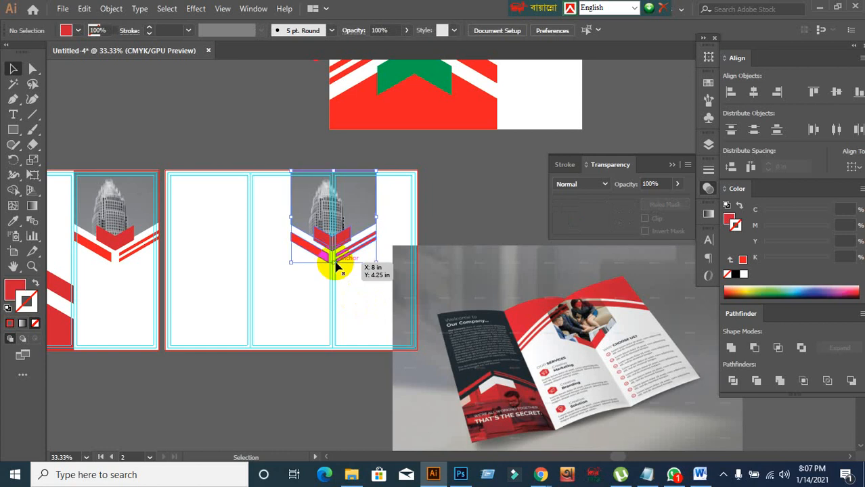
pyautogui.rightClick(336, 264)
pyautogui.click(391, 147)
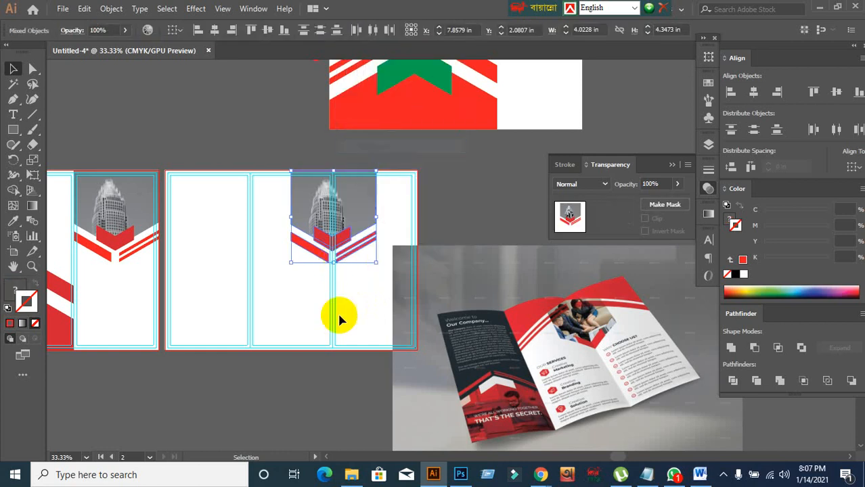
pyautogui.click(345, 256)
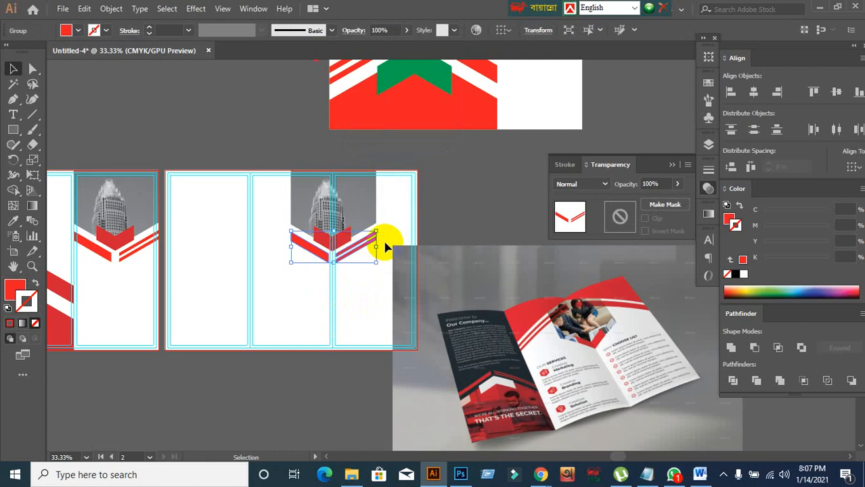
pyautogui.moveTo(380, 229); pyautogui.dragTo(251, 286)
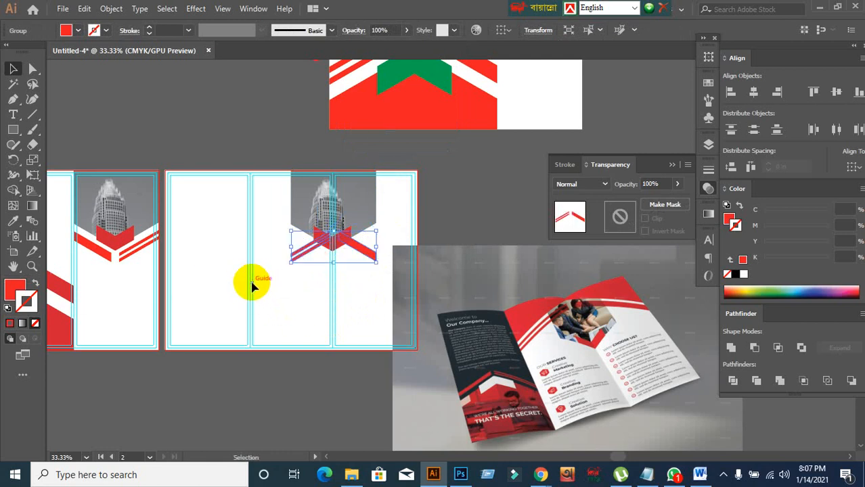
# - Move the rotated stripes up over the building picture, centred on the fold near the artboard's top edge
pyautogui.moveTo(373, 247); pyautogui.dragTo(366, 206)
pyautogui.scroll(2, 364, 207)
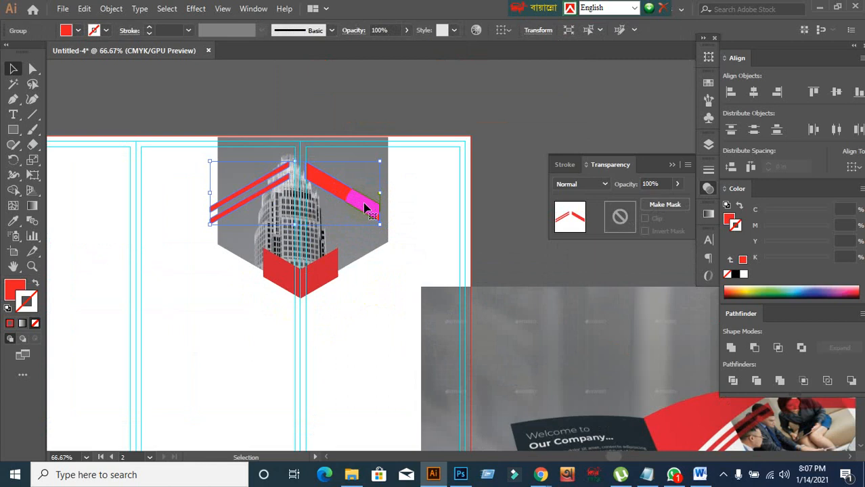
pyautogui.scroll(2, 354, 216)
pyautogui.scroll(2, 331, 218)
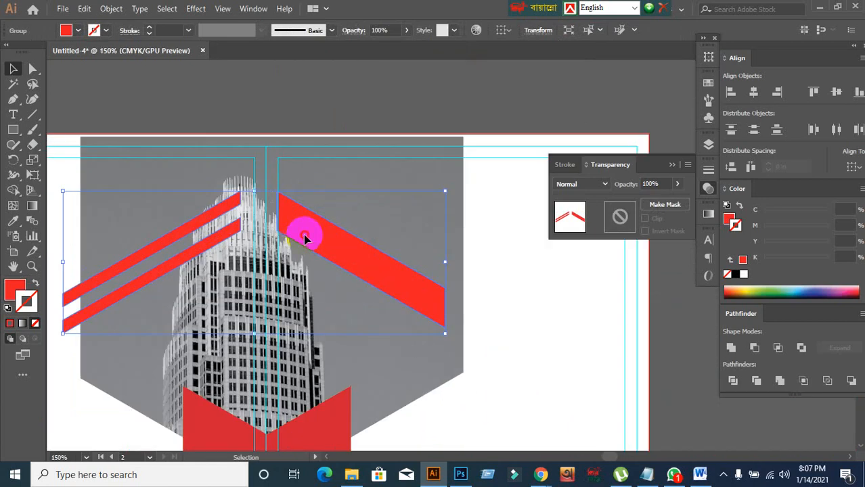
pyautogui.moveTo(306, 237); pyautogui.dragTo(351, 193)
pyautogui.scroll(3, 278, 186)
pyautogui.scroll(-4, 351, 190)
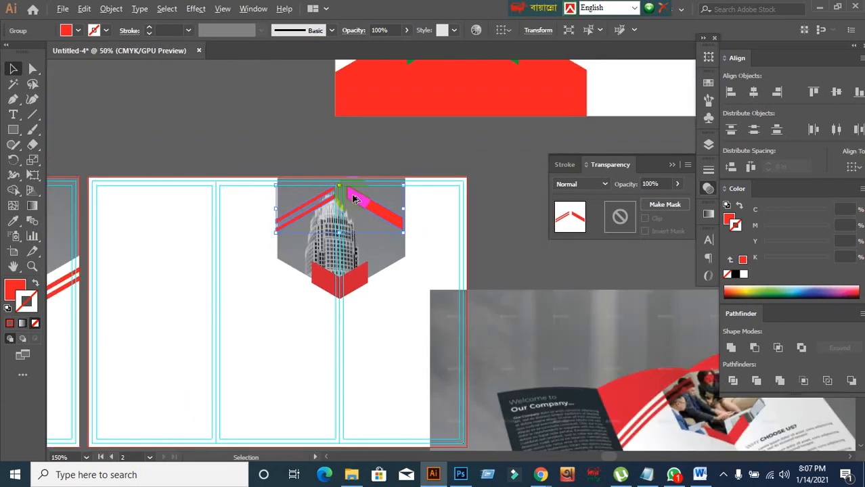
pyautogui.scroll(-2, 387, 272)
pyautogui.moveTo(416, 291); pyautogui.dragTo(384, 295)
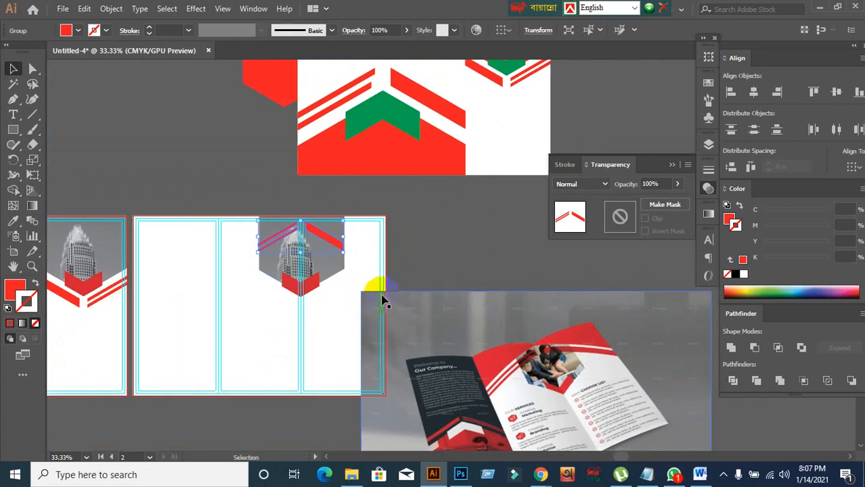
# - Enlarge the stripes from their centre to span the middle and right panels, and lower them to the top margin guide
pyautogui.scroll(1, 377, 290)
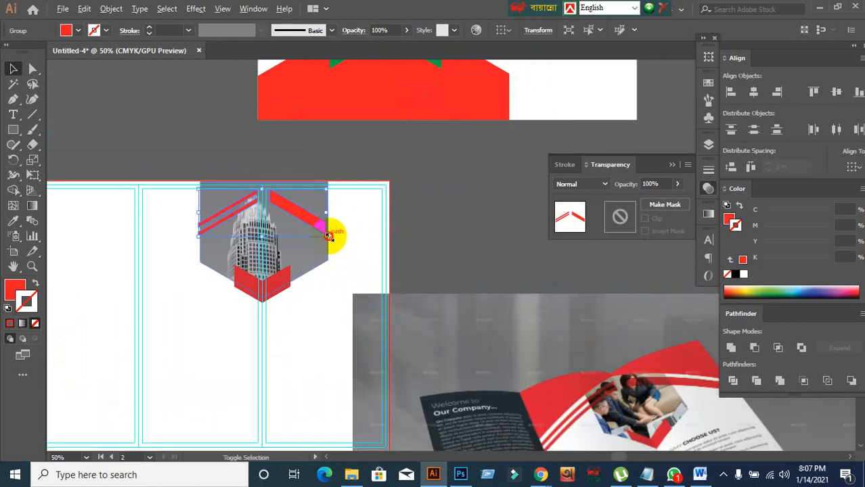
pyautogui.moveTo(328, 236); pyautogui.dragTo(387, 267)
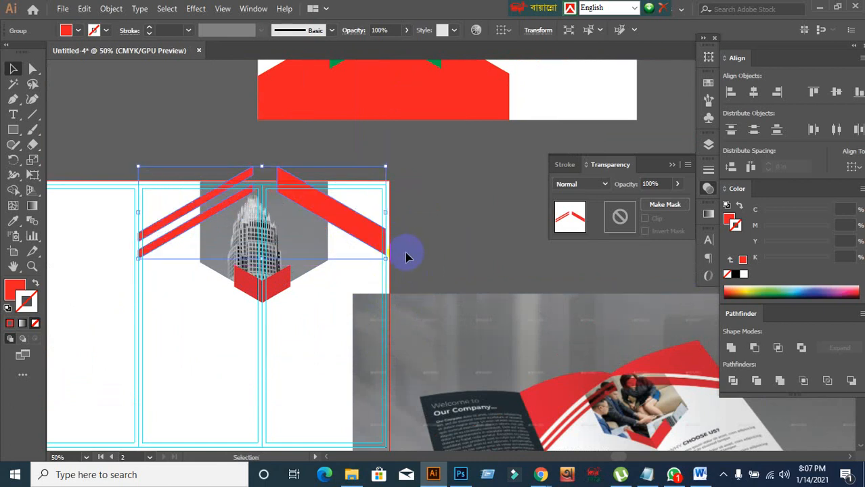
pyautogui.press('Down')
pyautogui.press('Down')
pyautogui.press('Down')
pyautogui.press('Down')
pyautogui.press('Down')
pyautogui.press('Down')
pyautogui.press('Down')
pyautogui.press('Down')
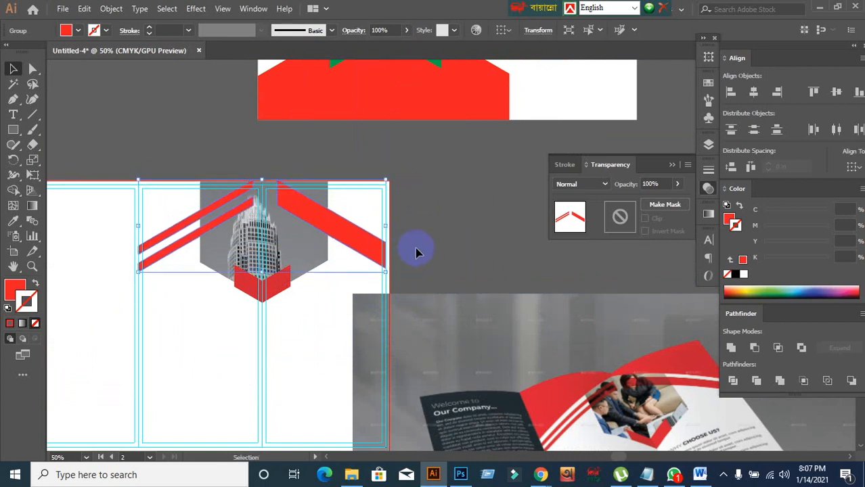
pyautogui.press('Down')
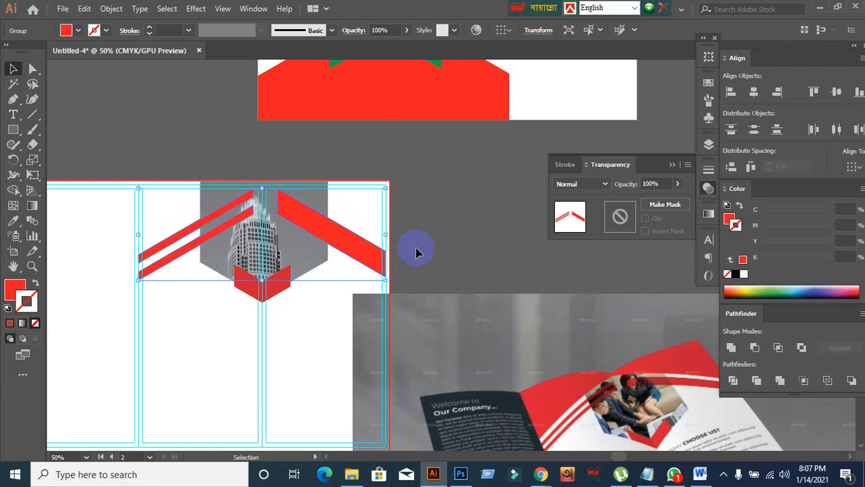
pyautogui.scroll(2, 271, 201)
pyautogui.scroll(-2, 265, 219)
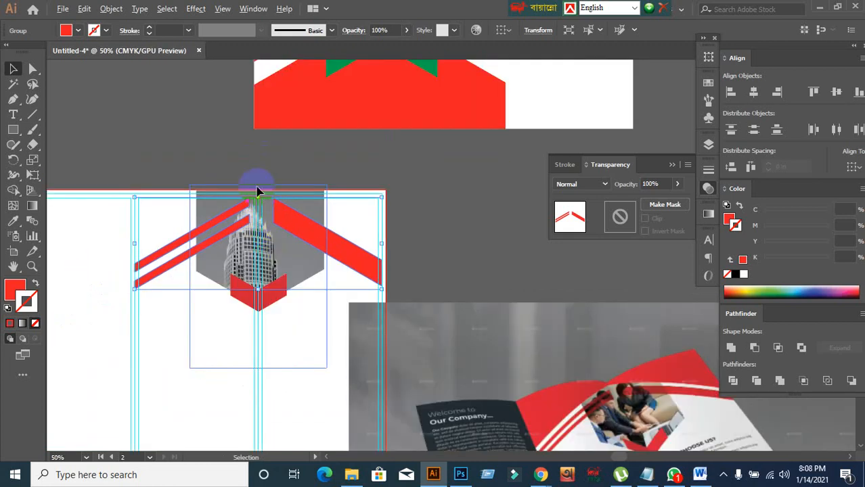
pyautogui.click(425, 256)
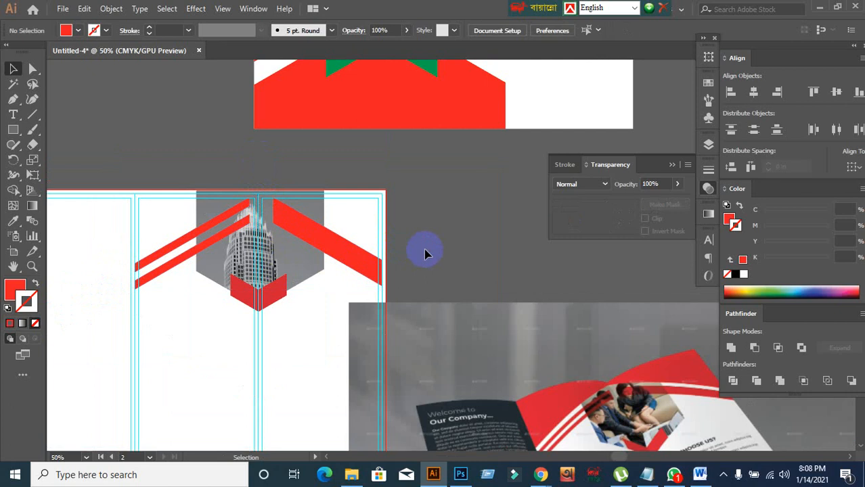
# - Align the stripes and the red chevron by their horizontal centres, using the chevron as the key object
pyautogui.scroll(-2, 425, 254)
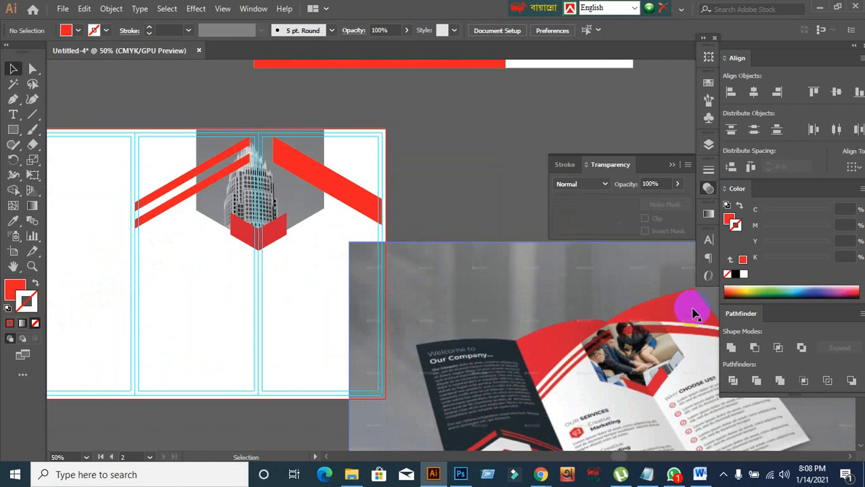
pyautogui.scroll(2, 599, 356)
pyautogui.scroll(1, 531, 376)
pyautogui.scroll(-4, 529, 376)
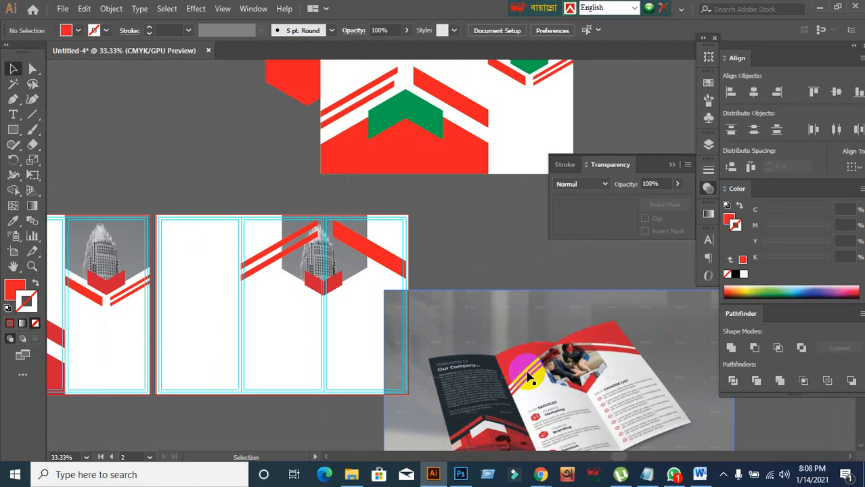
pyautogui.scroll(3, 411, 276)
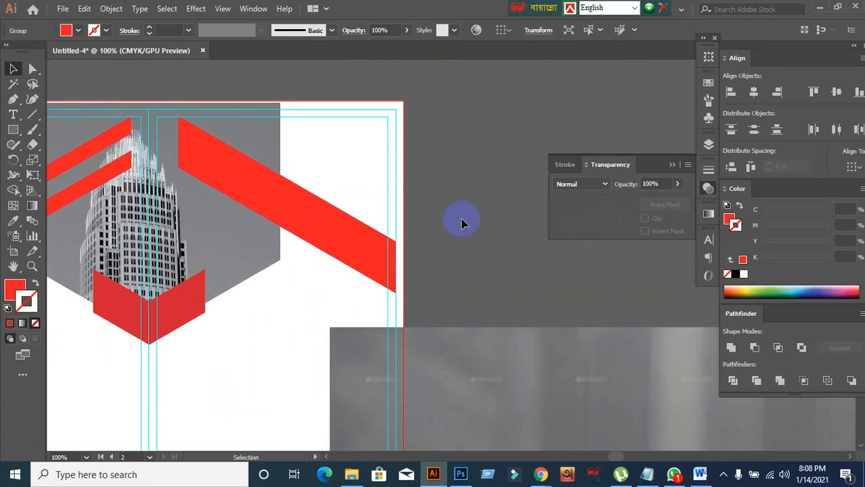
pyautogui.scroll(-1, 434, 239)
pyautogui.click(229, 295)
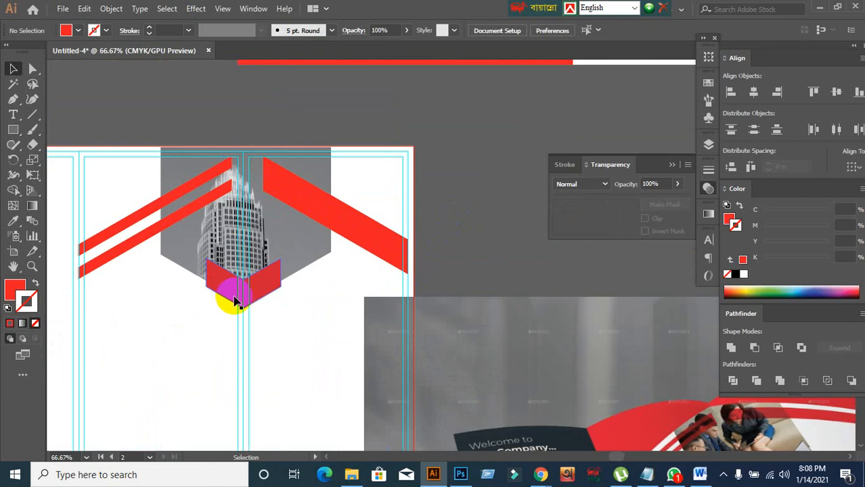
pyautogui.keyDown('shift'); pyautogui.click(317, 201); pyautogui.keyUp('shift')
pyautogui.click(260, 299)
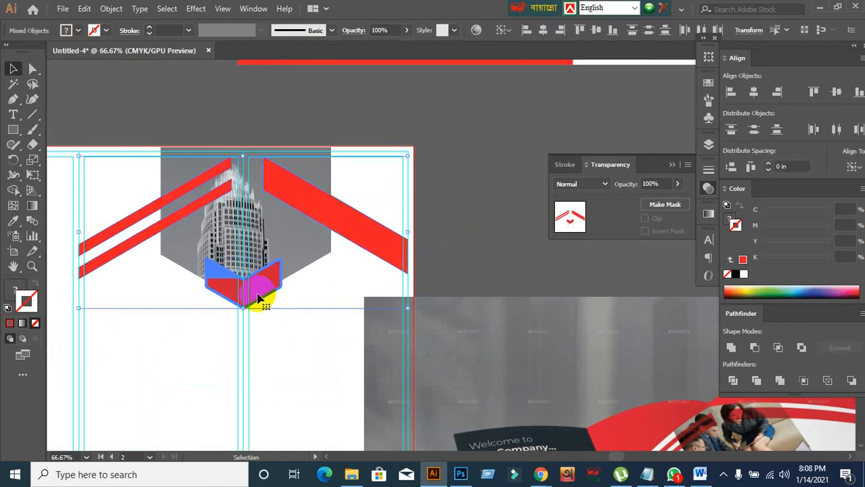
pyautogui.click(765, 99)
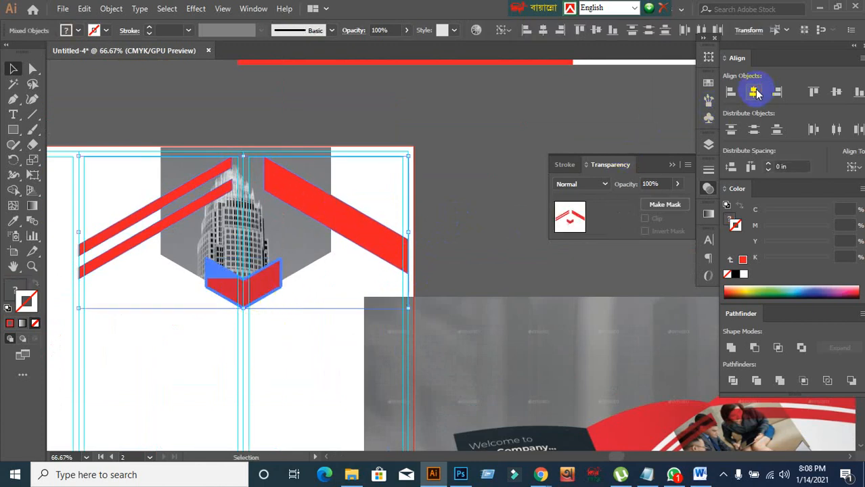
pyautogui.click(523, 196)
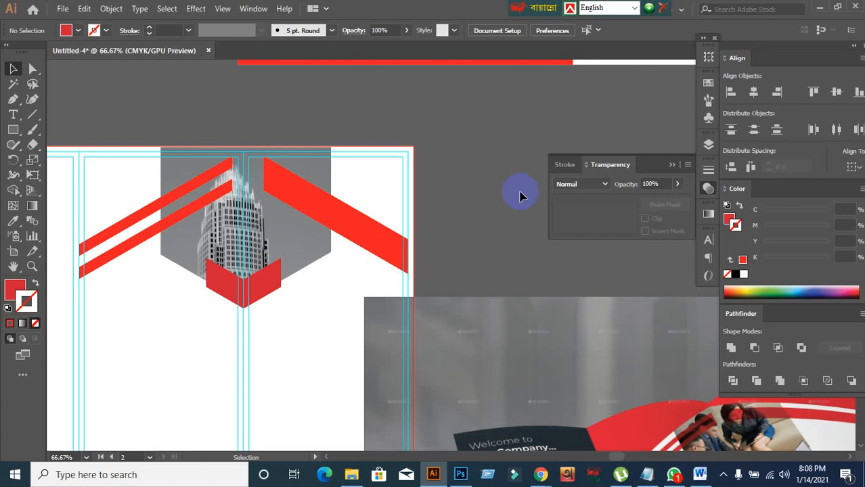
# - Compare the header graphics on the middle and right panels with the reference brochure mockup
pyautogui.scroll(-3, 518, 195)
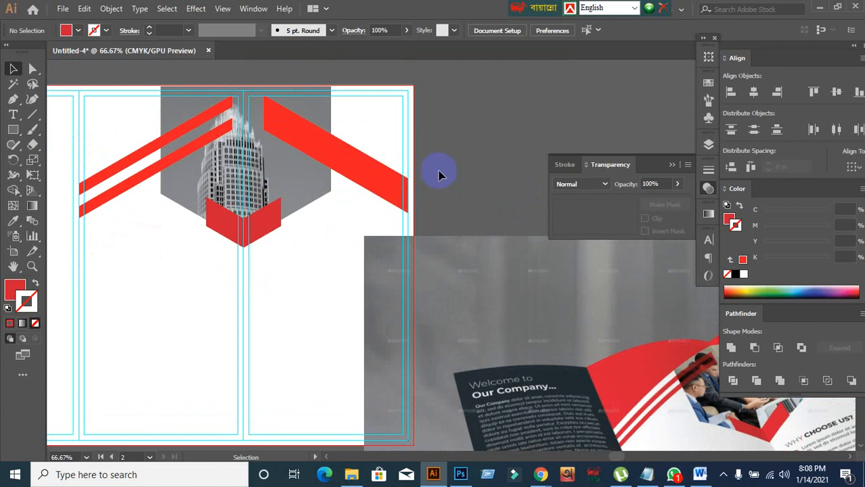
pyautogui.moveTo(439, 176); pyautogui.dragTo(378, 187)
pyautogui.click(472, 175)
pyautogui.scroll(-1, 472, 175)
pyautogui.moveTo(508, 198); pyautogui.dragTo(454, 205)
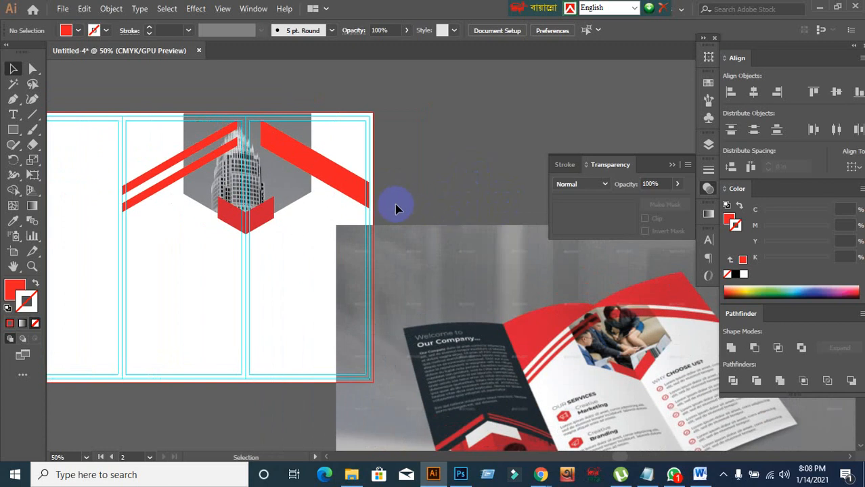
pyautogui.scroll(-1, 402, 200)
pyautogui.scroll(2, 402, 199)
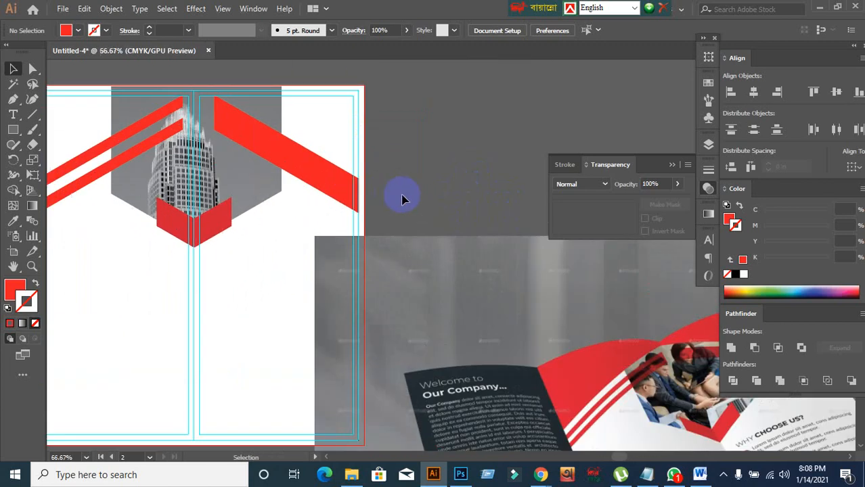
pyautogui.scroll(-2, 403, 200)
pyautogui.scroll(3, 280, 199)
# - Move the red pentagon above the second artboard's left panel, and bring a spare red hexagon onto the middle panel
pyautogui.scroll(-1, 198, 176)
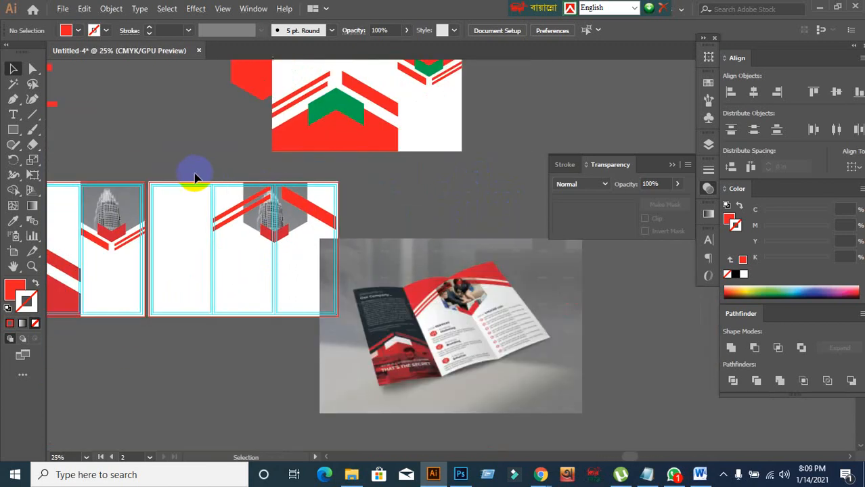
pyautogui.moveTo(238, 91); pyautogui.dragTo(180, 152)
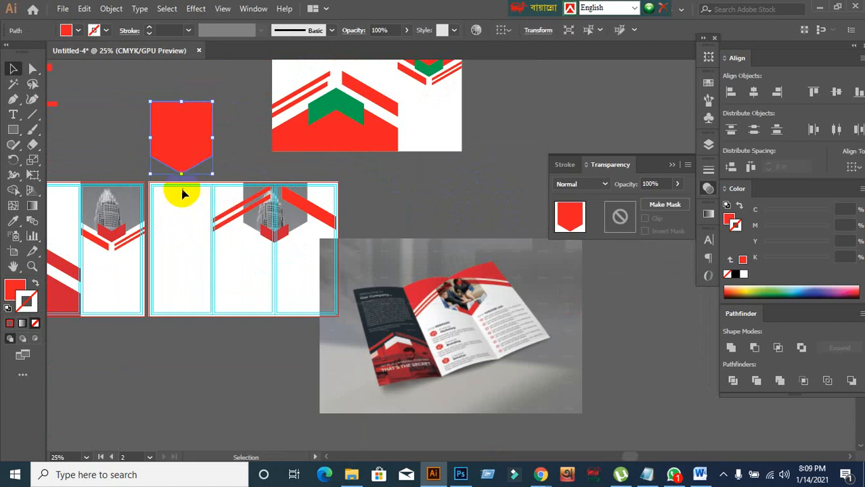
pyautogui.scroll(-1, 242, 237)
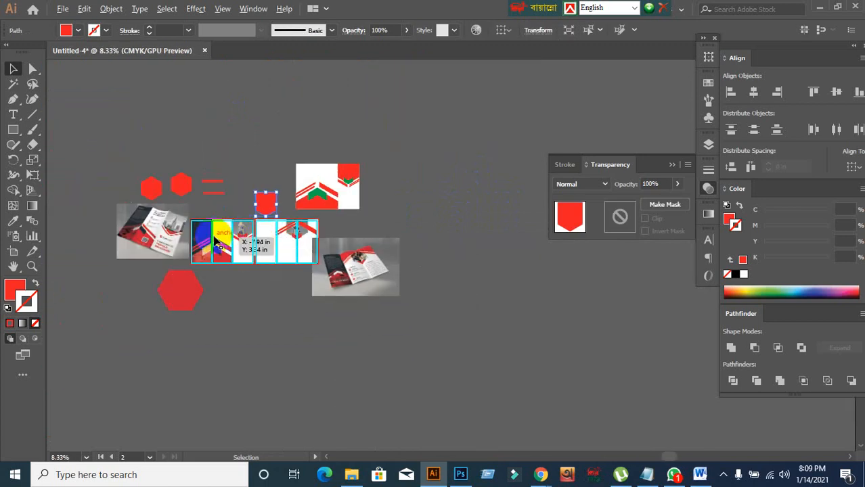
pyautogui.scroll(2, 213, 235)
pyautogui.moveTo(145, 145); pyautogui.dragTo(396, 247)
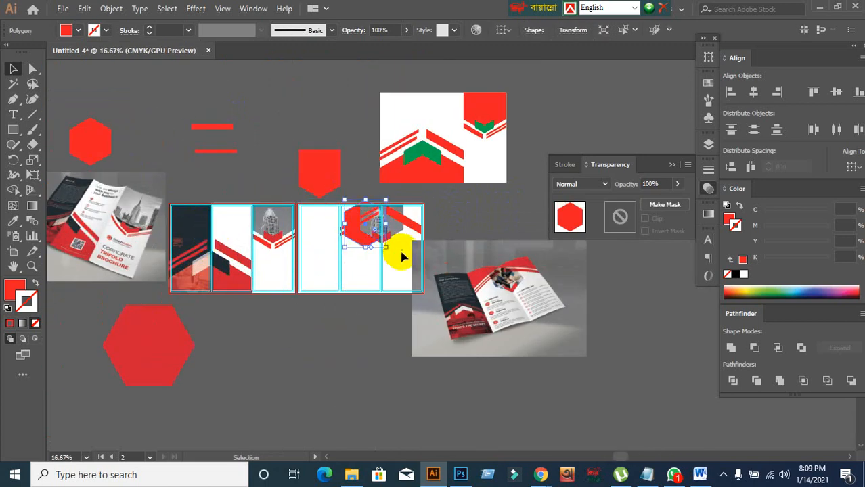
# - Place the red hexagon over the fold between the middle and right panels, and enlarge it from its centre to cover both panels
pyautogui.scroll(3, 396, 247)
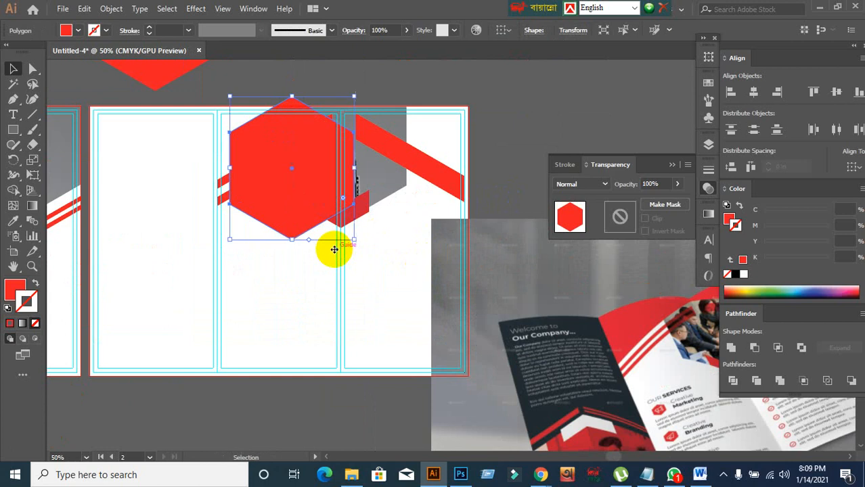
pyautogui.click(374, 294)
pyautogui.moveTo(318, 210); pyautogui.dragTo(332, 250)
pyautogui.scroll(-1, 452, 294)
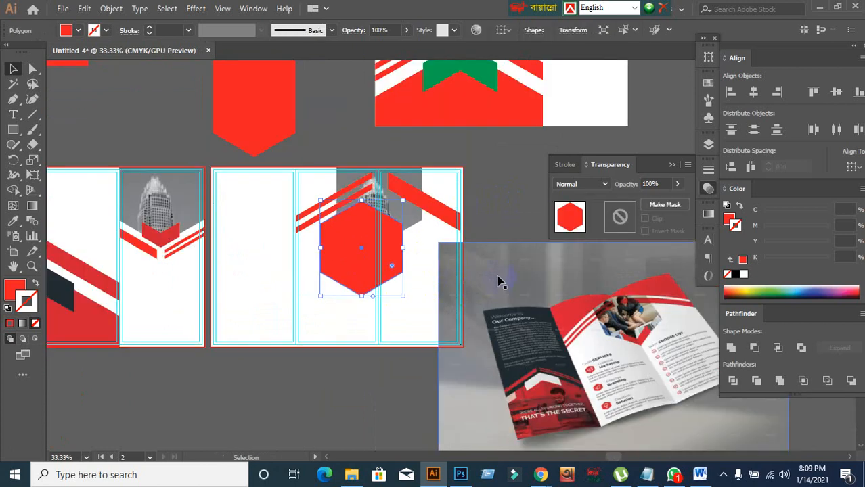
pyautogui.scroll(1, 492, 272)
pyautogui.moveTo(493, 272); pyautogui.dragTo(419, 292)
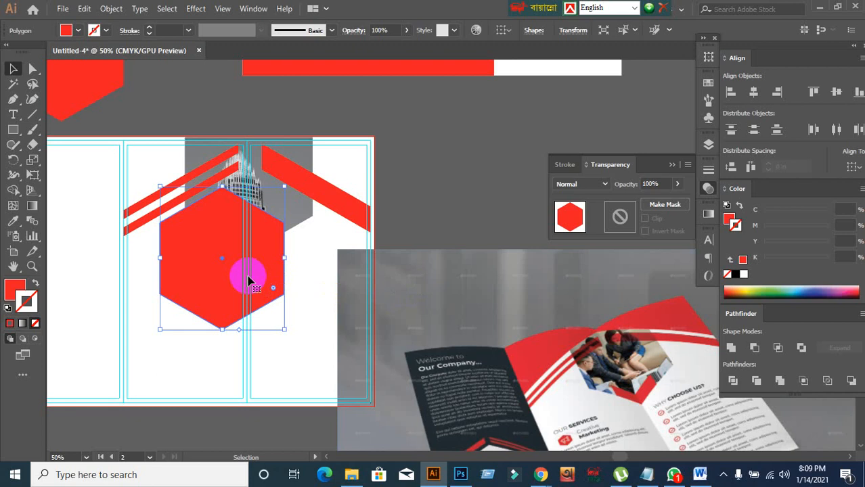
pyautogui.moveTo(251, 280); pyautogui.dragTo(282, 212)
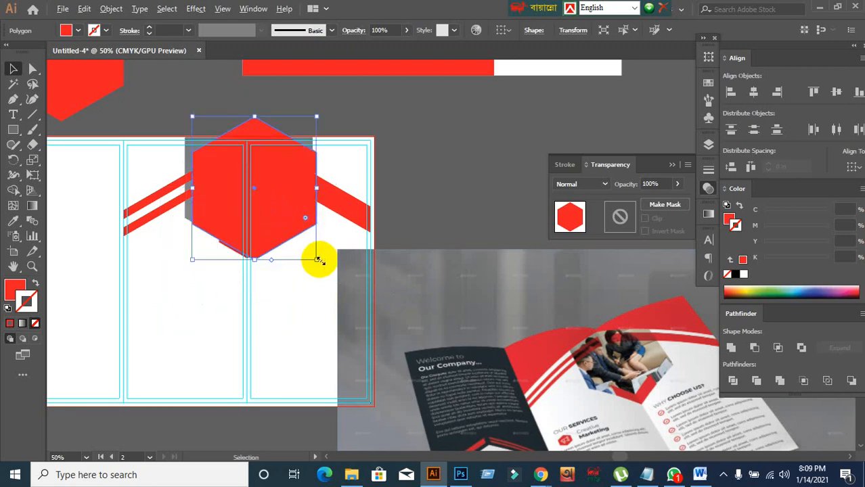
pyautogui.moveTo(319, 259); pyautogui.dragTo(443, 337)
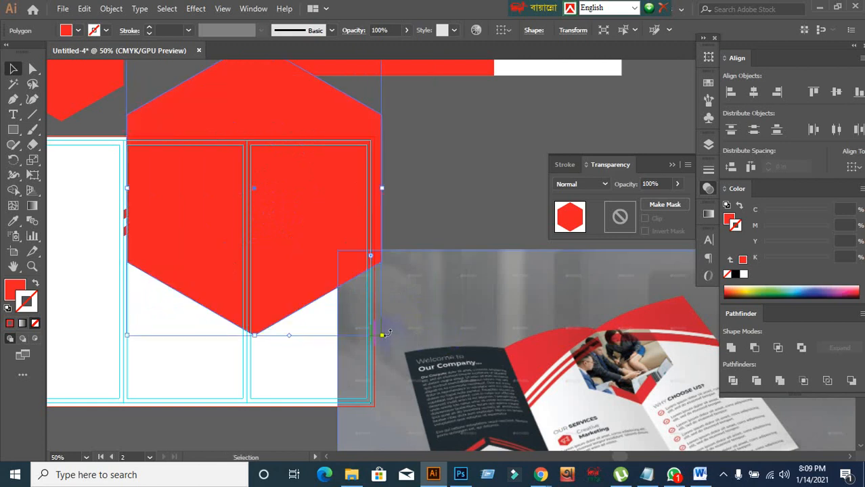
pyautogui.moveTo(383, 335)
pyautogui.mouseDown()
pyautogui.moveTo(400, 348)
pyautogui.moveTo(388, 336)
pyautogui.moveTo(396, 339)
pyautogui.mouseUp()
# - Move the reference brochure mockup clear of the second artboard and collapse the Transparency panel
pyautogui.moveTo(457, 305); pyautogui.dragTo(507, 193)
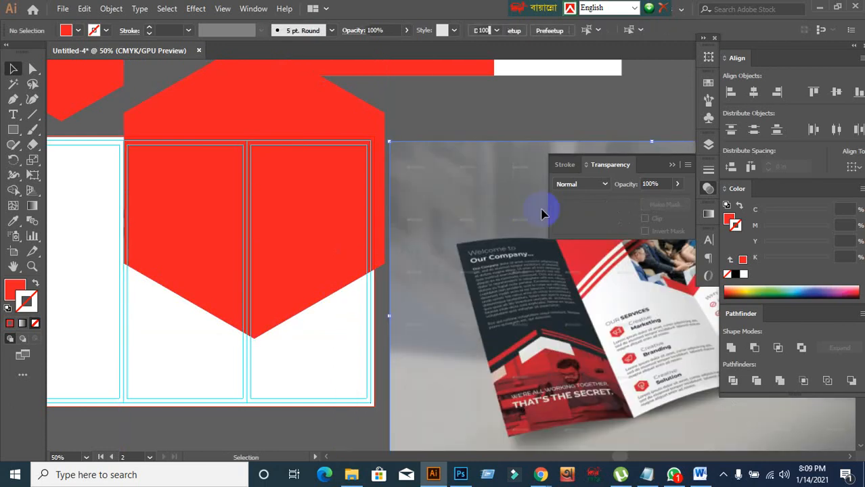
pyautogui.click(673, 165)
pyautogui.moveTo(463, 346); pyautogui.dragTo(502, 320)
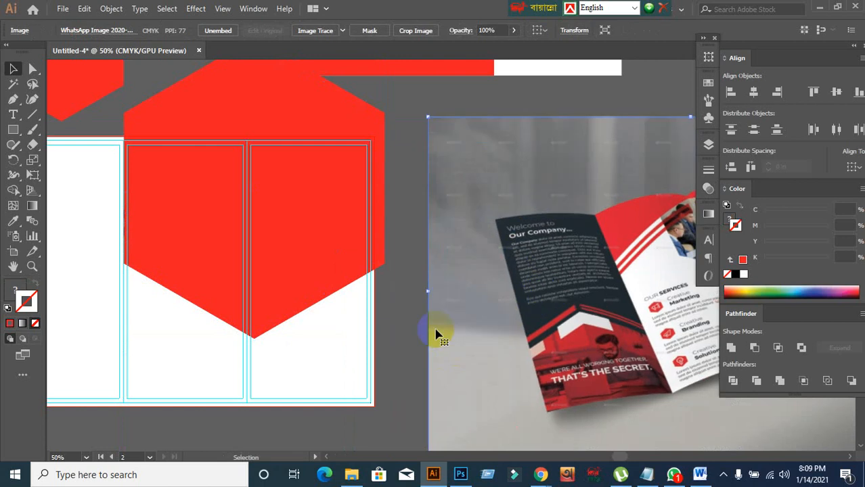
# - Lower the enlarged hexagon so its upper vertex meets the artboard's top edge and its right side meets the artboard's right edge
pyautogui.click(376, 235)
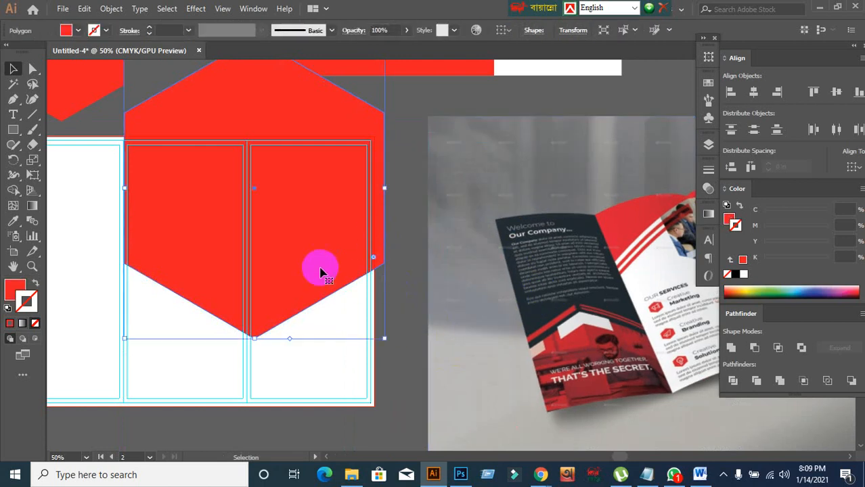
pyautogui.moveTo(321, 270); pyautogui.dragTo(304, 316)
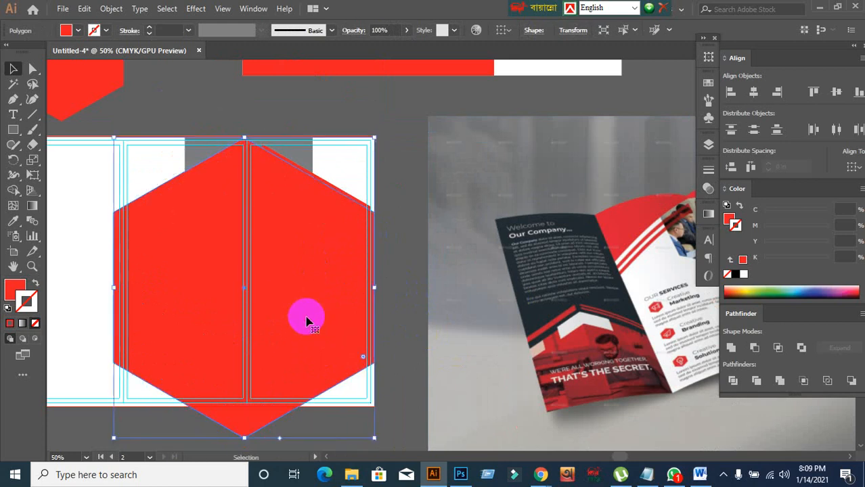
pyautogui.scroll(-1, 306, 277)
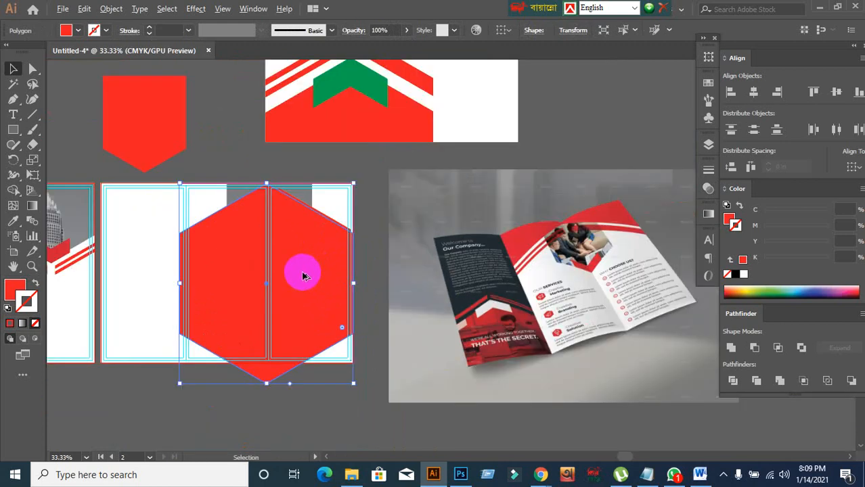
pyautogui.scroll(2, 295, 271)
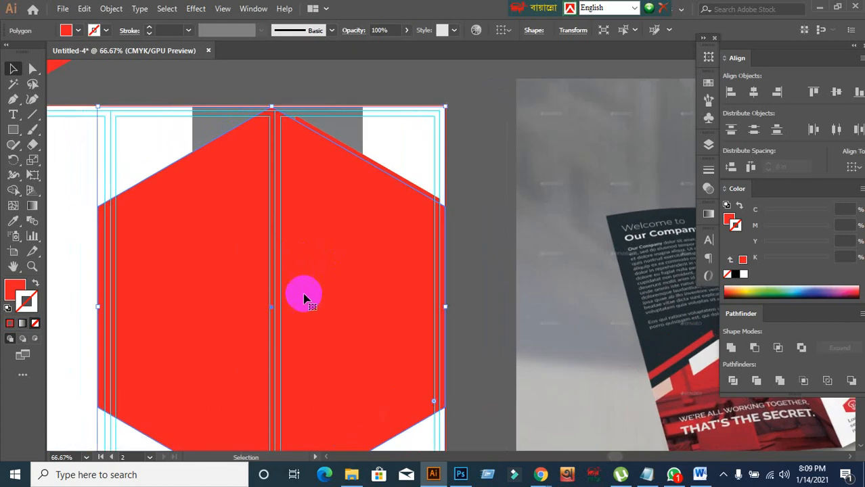
pyautogui.scroll(2, 190, 250)
pyautogui.scroll(-2, 203, 253)
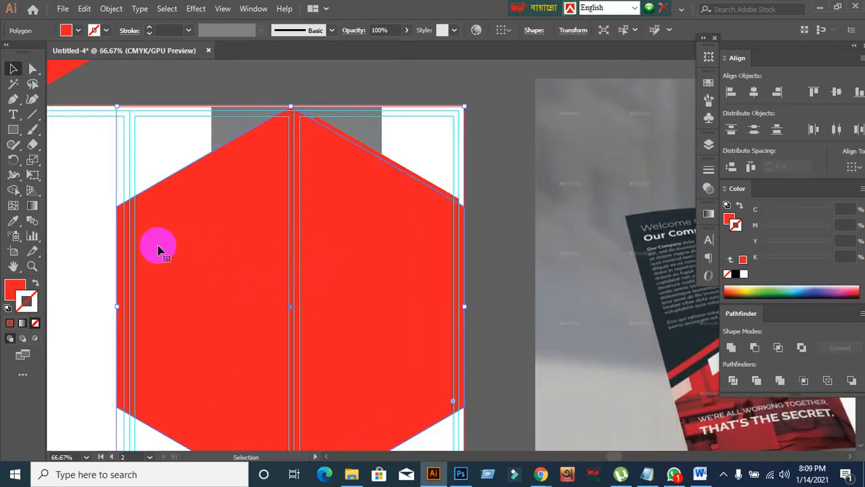
# - Shift the hexagon so its left side meets the middle panel's fold guide, and nudge its upper vertex down to the top margin guide
pyautogui.click(150, 77)
pyautogui.moveTo(183, 238)
pyautogui.mouseDown()
pyautogui.moveTo(188, 199)
pyautogui.moveTo(186, 220)
pyautogui.moveTo(175, 225)
pyautogui.mouseUp()
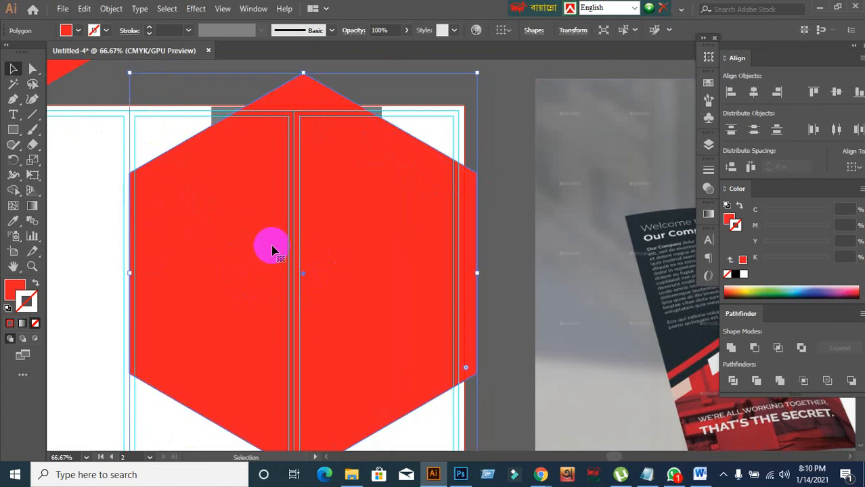
pyautogui.press('Down')
pyautogui.press('Down')
pyautogui.press('Down')
pyautogui.press('Down')
pyautogui.press('Down')
pyautogui.press('Down')
pyautogui.press('Down')
pyautogui.press('Down')
pyautogui.press('Down')
pyautogui.press('Down')
pyautogui.press('Down')
pyautogui.press('Down')
pyautogui.press('Down')
pyautogui.press('Down')
pyautogui.press('Down')
pyautogui.press('Down')
pyautogui.press('Down')
pyautogui.press('Down')
pyautogui.press('Down')
pyautogui.press('Down')
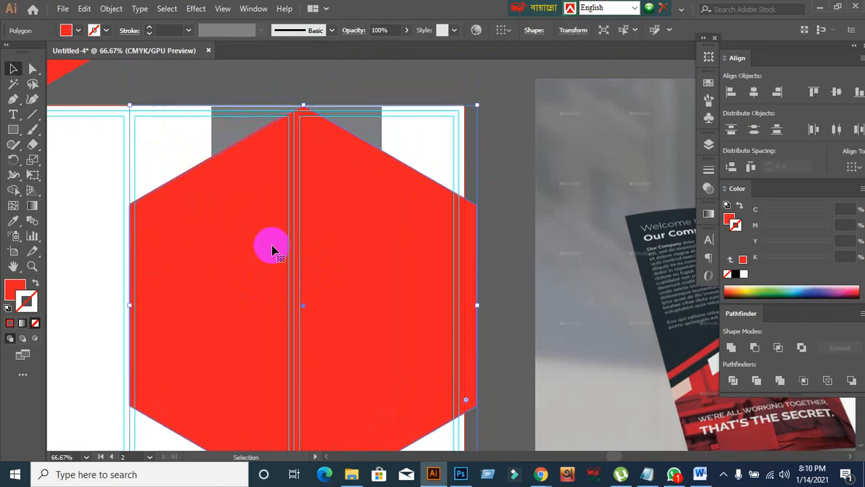
pyautogui.press('Down')
pyautogui.press('Down')
pyautogui.press('Down')
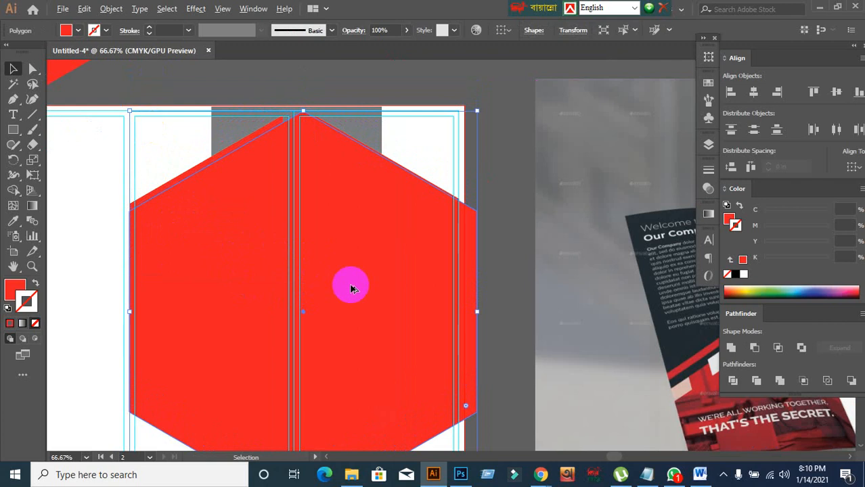
# - Scale the hexagon down from its lower right corner until its right side meets the right panel's margin guide
pyautogui.scroll(-1, 351, 285)
pyautogui.moveTo(415, 332); pyautogui.dragTo(382, 321)
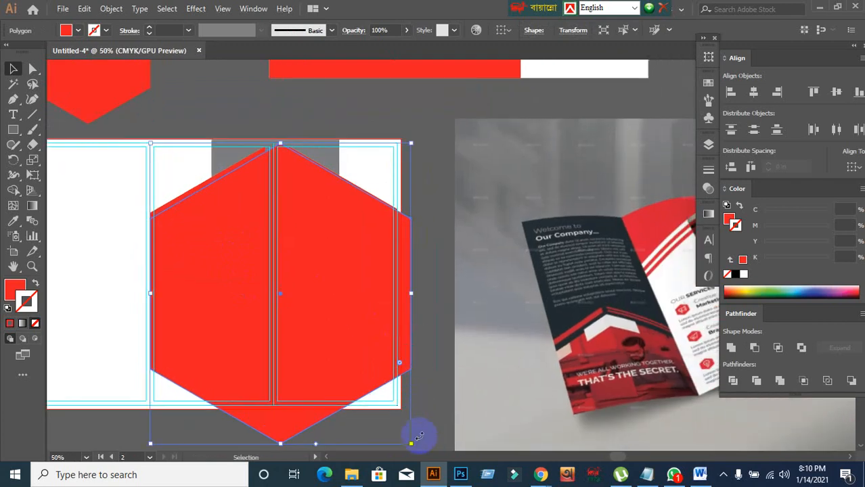
pyautogui.moveTo(410, 444); pyautogui.dragTo(395, 426)
pyautogui.click(439, 345)
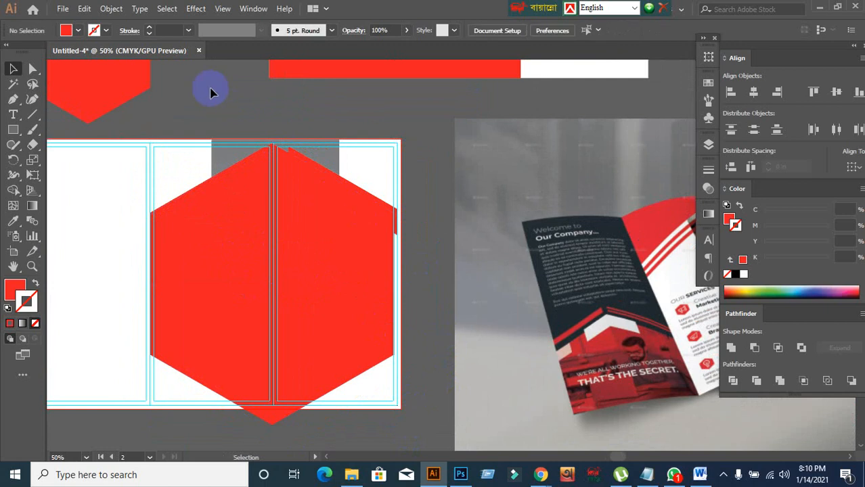
# - Centre the hexagon's upper vertex on the fold guide between the middle and right panels, and nudge the hexagon up slightly
pyautogui.scroll(4, 211, 89)
pyautogui.scroll(-1, 477, 342)
pyautogui.click(498, 351)
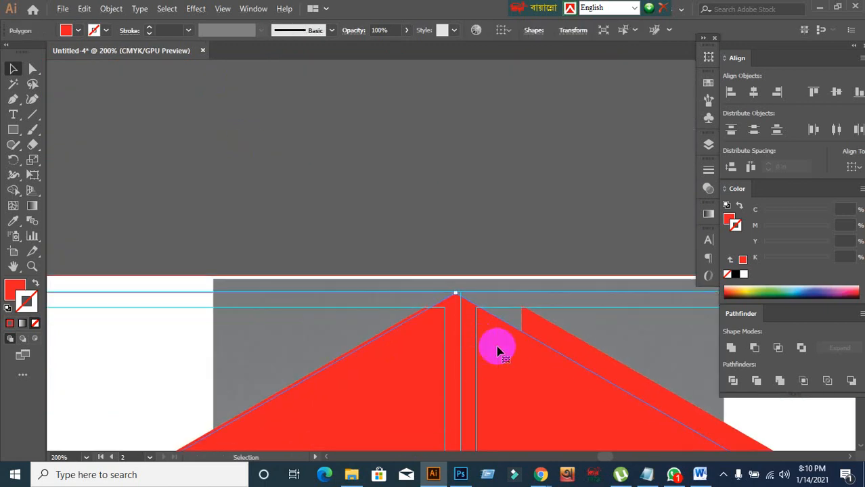
pyautogui.hotkey('shift', 'Right')
pyautogui.scroll(2, 497, 351)
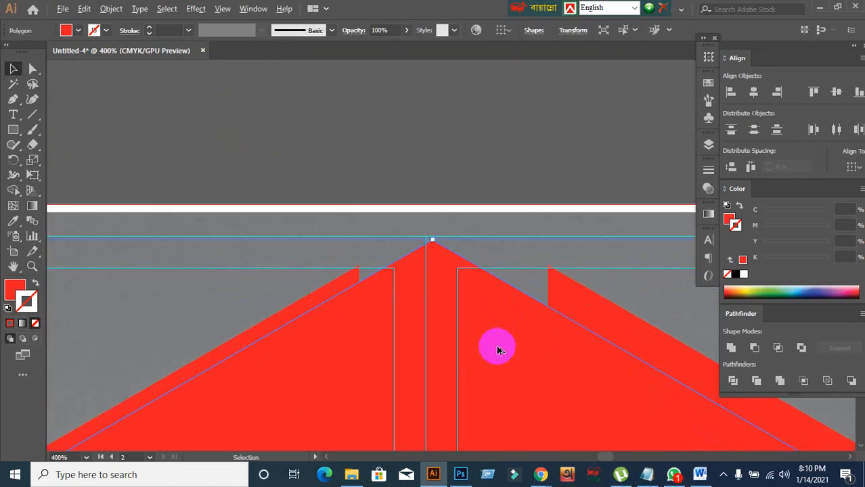
pyautogui.moveTo(496, 344); pyautogui.dragTo(491, 348)
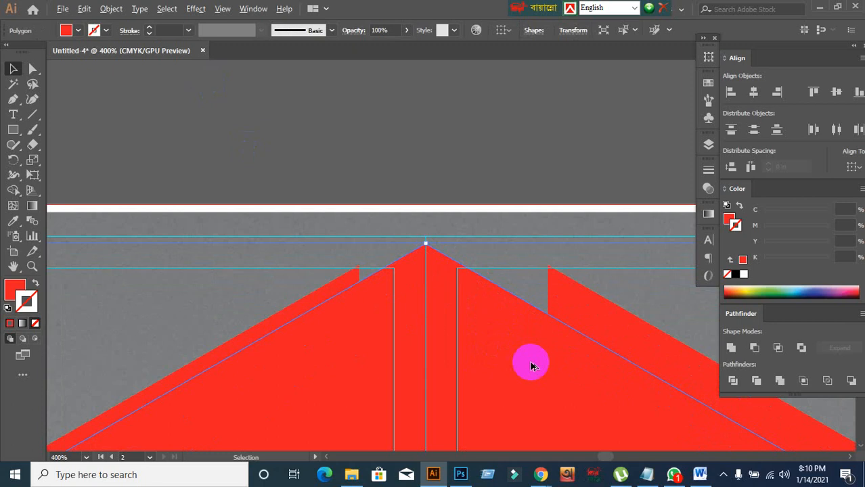
pyautogui.scroll(-6, 528, 361)
pyautogui.scroll(-1, 531, 366)
pyautogui.moveTo(607, 383); pyautogui.dragTo(380, 252)
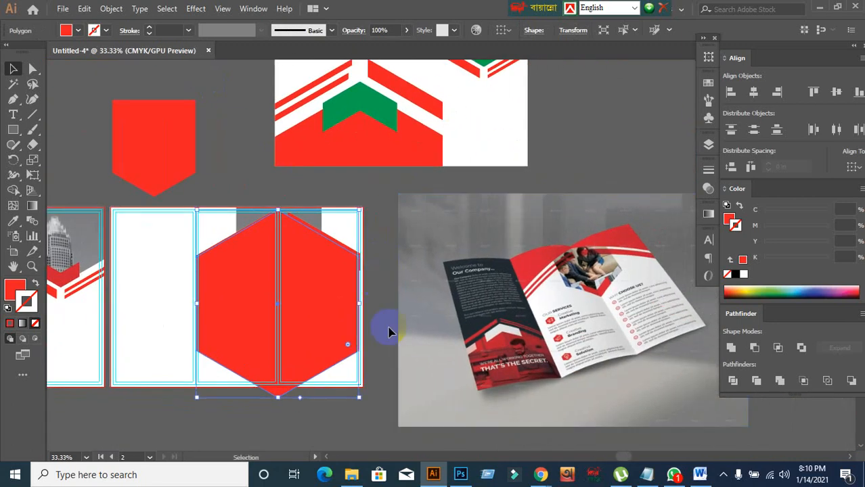
pyautogui.press('Up')
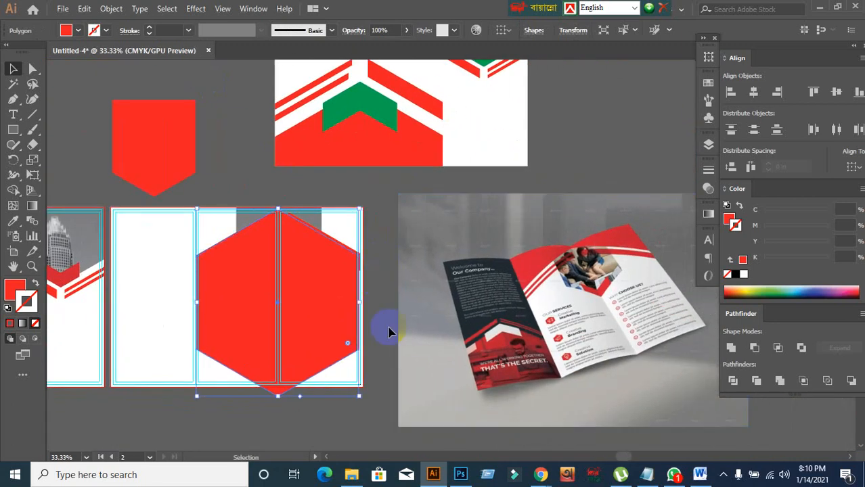
pyautogui.click(375, 204)
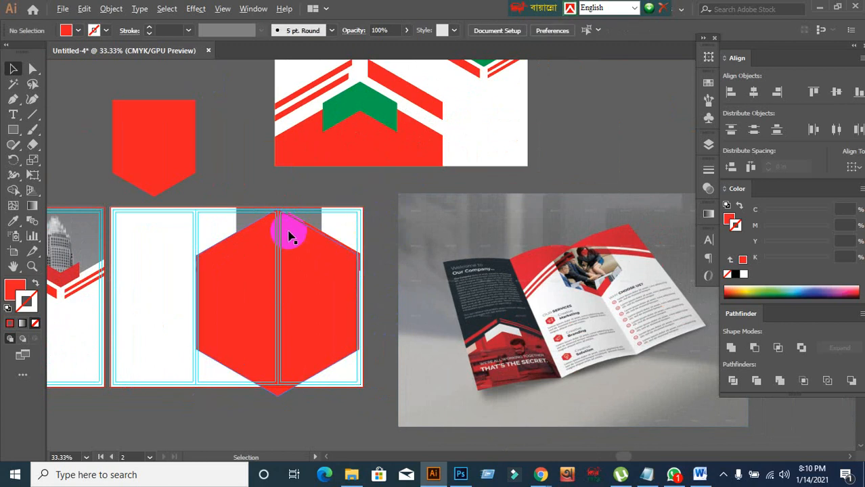
# - Duplicate the large hexagon straight upward so it overlaps the original, and select both hexagons together with the header graphics
pyautogui.scroll(1, 287, 231)
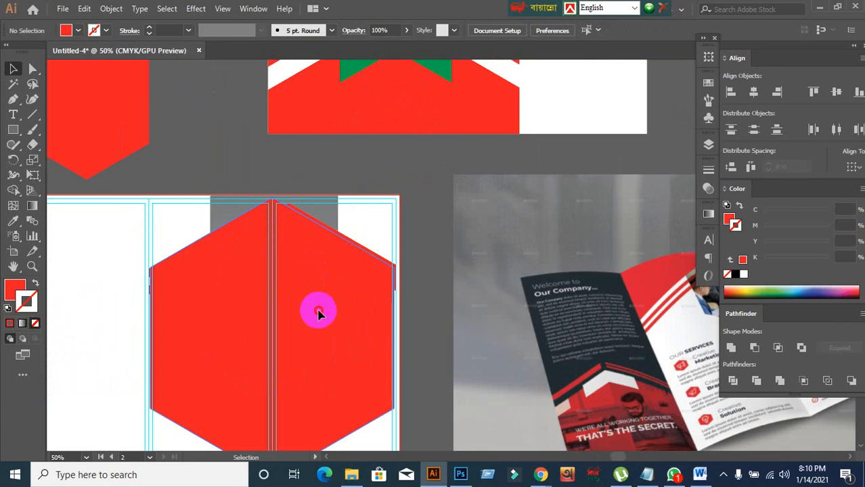
pyautogui.moveTo(320, 313); pyautogui.dragTo(321, 236)
pyautogui.click(436, 229)
pyautogui.click(331, 283)
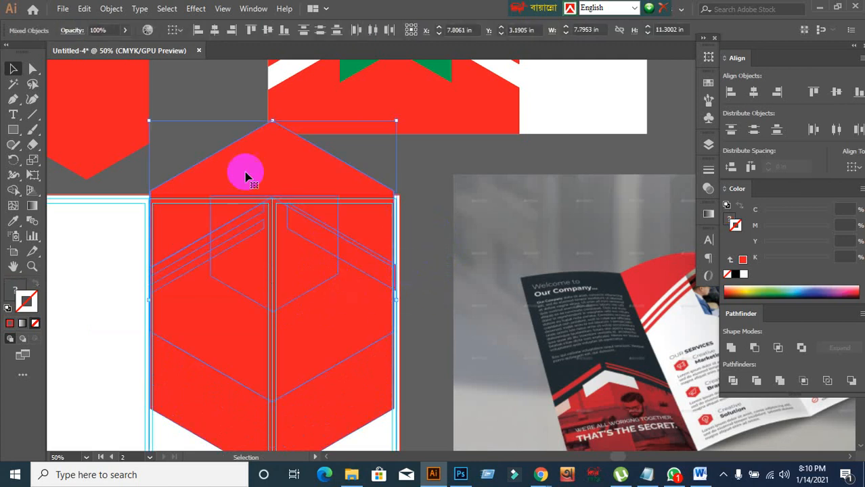
# - Combine regions of the overlapping hexagons and header stripes with Shape Builder, undo the first merge, and apply it again over the upper hexagon
pyautogui.click(13, 176)
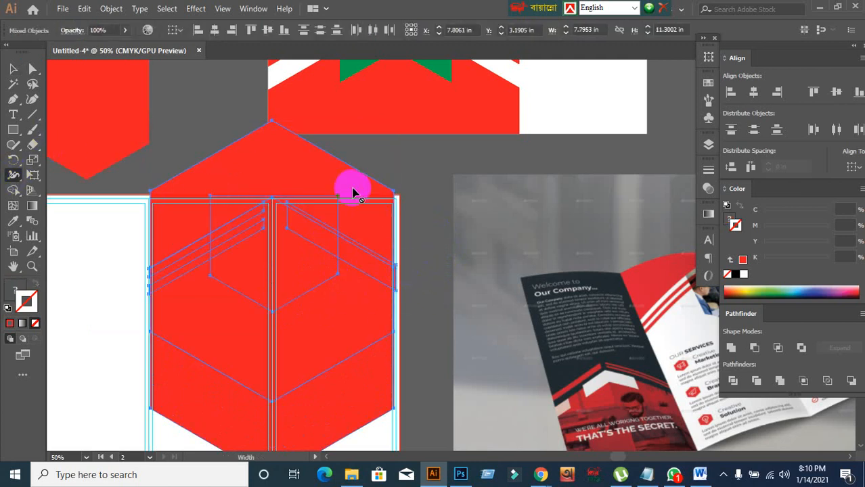
pyautogui.click(21, 192)
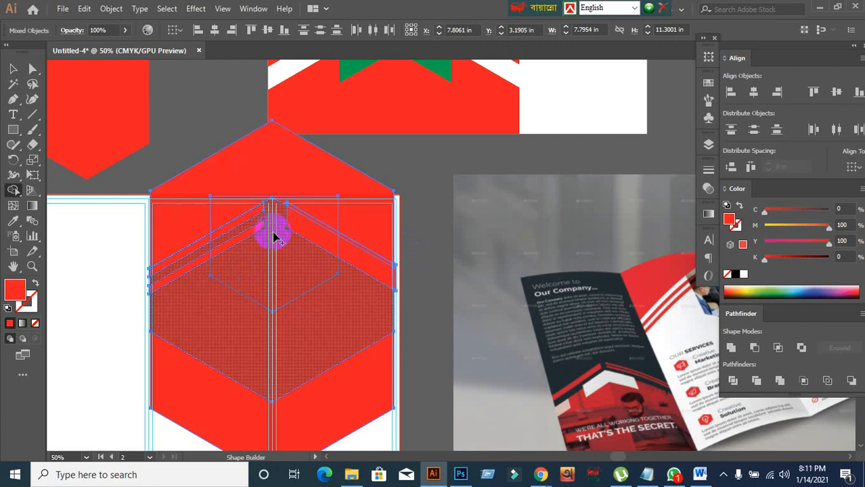
pyautogui.scroll(2, 319, 228)
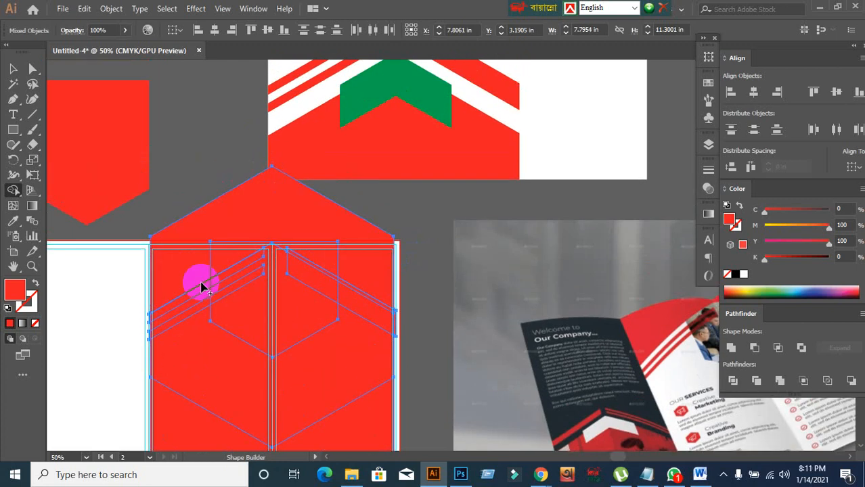
pyautogui.hotkey('ctrl', 'z')
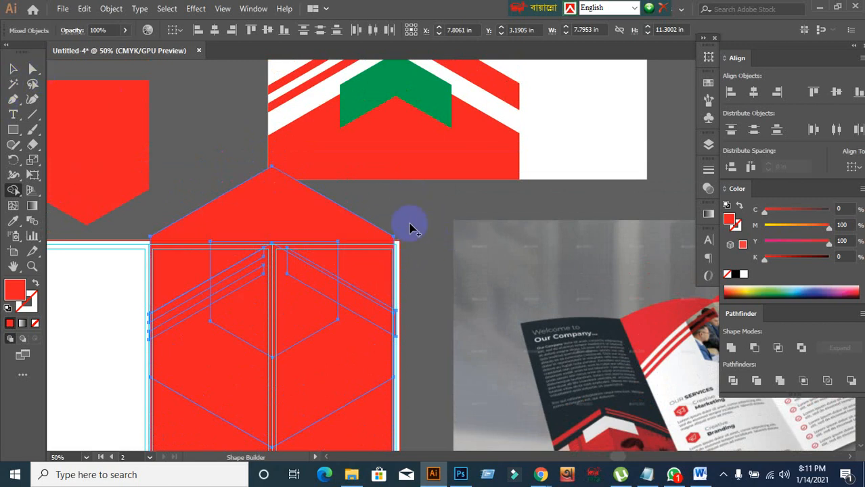
pyautogui.click(365, 235)
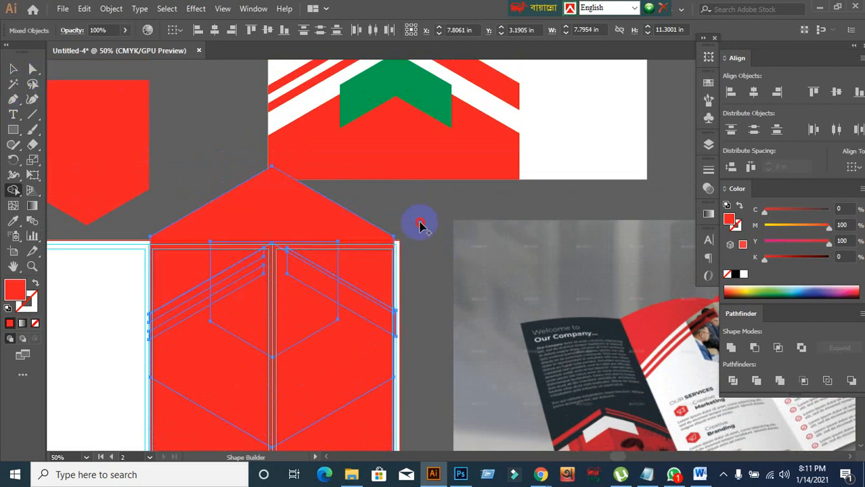
pyautogui.click(12, 69)
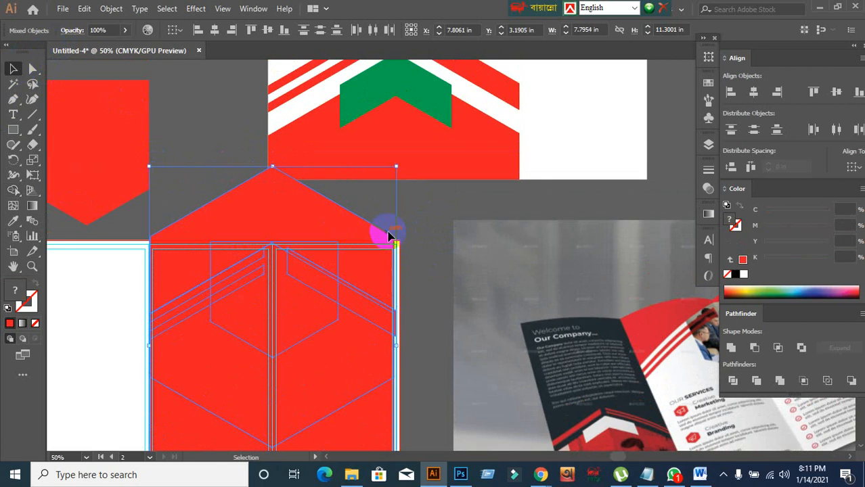
# - Undo the Shape Builder work back to the single large hexagon, removing its upward duplicate, and clear the selection
pyautogui.click(423, 224)
pyautogui.hotkey('ctrl', 'z')
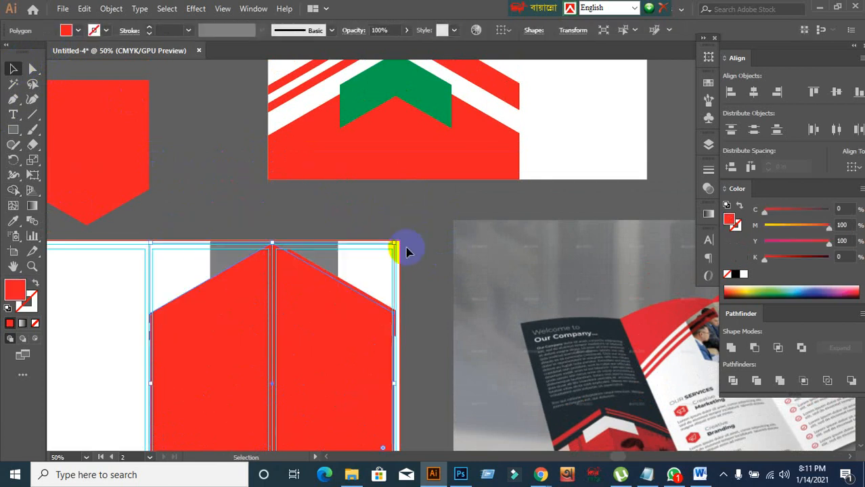
pyautogui.click(414, 227)
pyautogui.scroll(-2, 396, 258)
pyautogui.scroll(2, 317, 238)
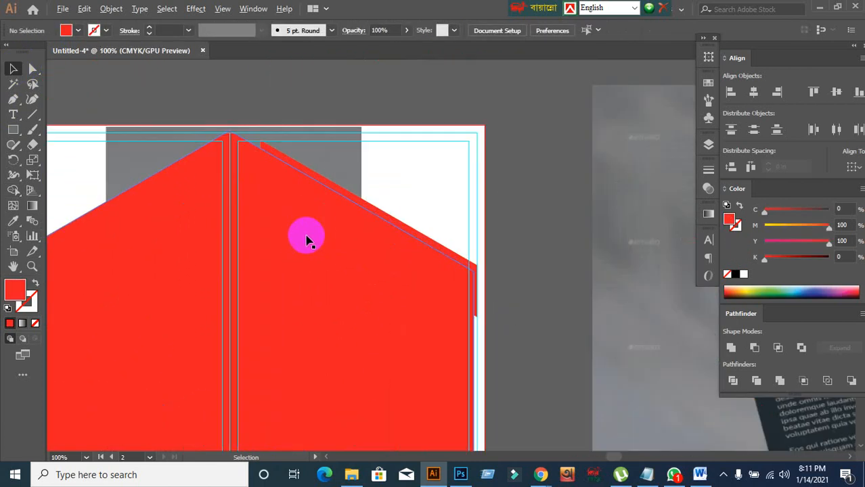
# - Nudge the large hexagon down below the outer edges of the header stripes, and nudge it partway back up
pyautogui.press('space')
pyautogui.moveTo(300, 236); pyautogui.dragTo(421, 278)
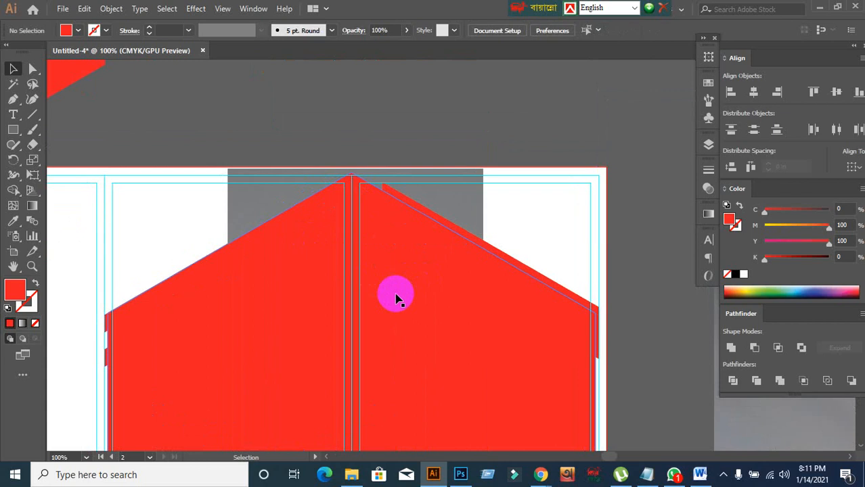
pyautogui.click(396, 299)
pyautogui.press('Down')
pyautogui.press('Down')
pyautogui.press('Down')
pyautogui.press('Down')
pyautogui.press('Down')
pyautogui.press('Down')
pyautogui.press('Down')
pyautogui.press('Down')
pyautogui.press('Down')
pyautogui.press('Down')
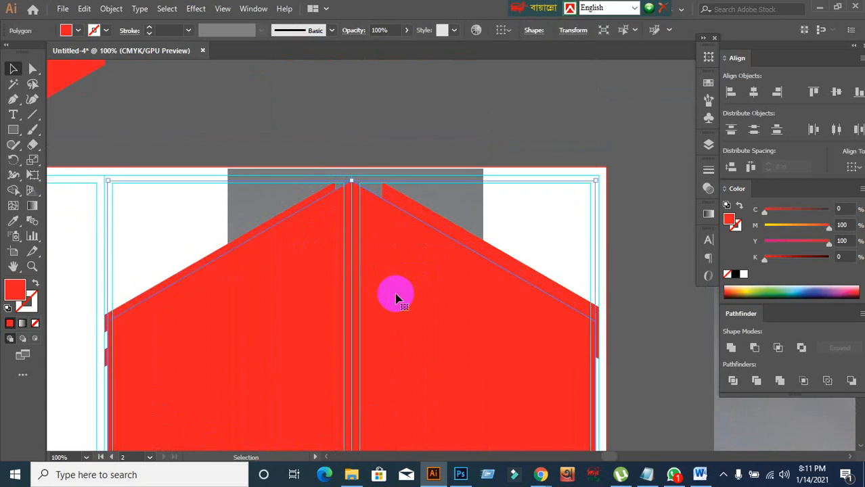
pyautogui.press('Up')
pyautogui.press('Up')
pyautogui.press('Up')
pyautogui.press('Up')
pyautogui.press('Up')
pyautogui.press('Up')
pyautogui.press('Up')
pyautogui.press('Up')
pyautogui.press('Up')
pyautogui.press('Up')
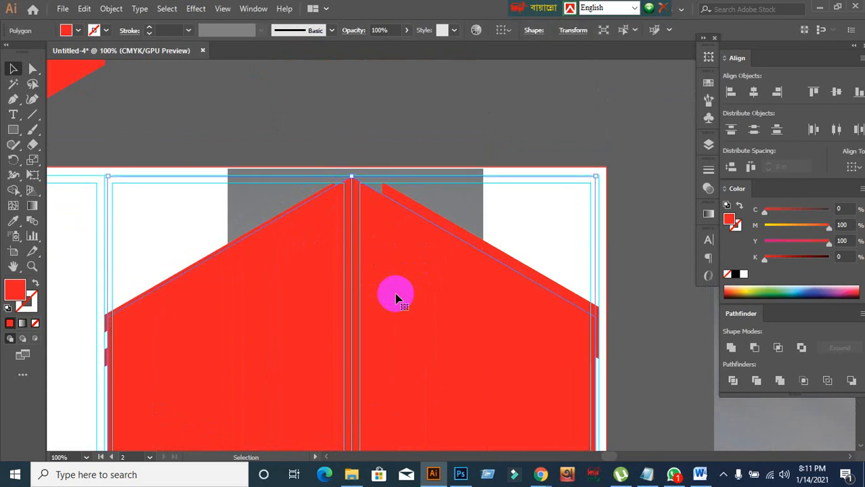
# - Try duplicating the large hexagon straight upward over the header, and remove the copy
pyautogui.click(349, 133)
pyautogui.click(437, 308)
pyautogui.moveTo(427, 320); pyautogui.dragTo(413, 195)
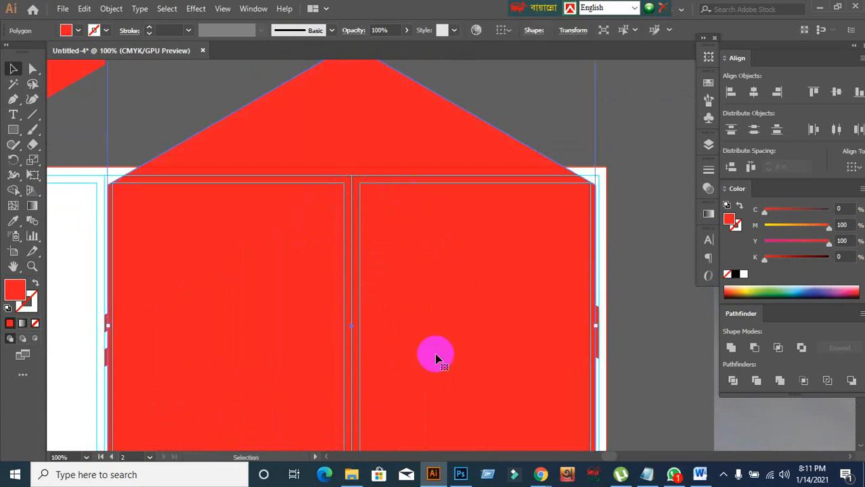
pyautogui.press('Delete')
pyautogui.scroll(-5, 437, 354)
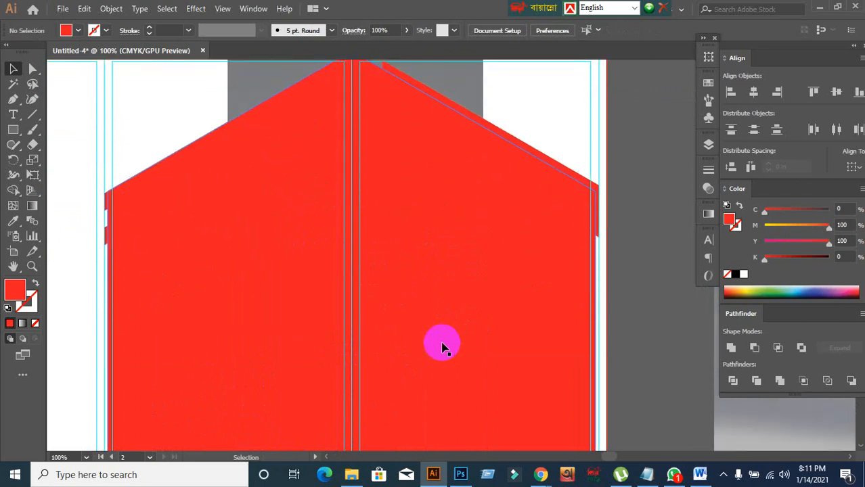
pyautogui.scroll(-8, 440, 346)
pyautogui.scroll(-2, 543, 383)
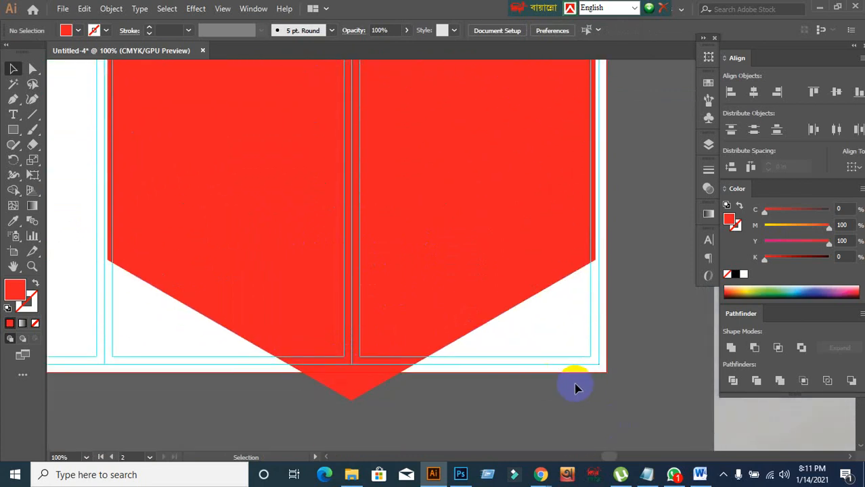
pyautogui.scroll(8, 576, 385)
pyautogui.hotkey('ctrl', 'z')
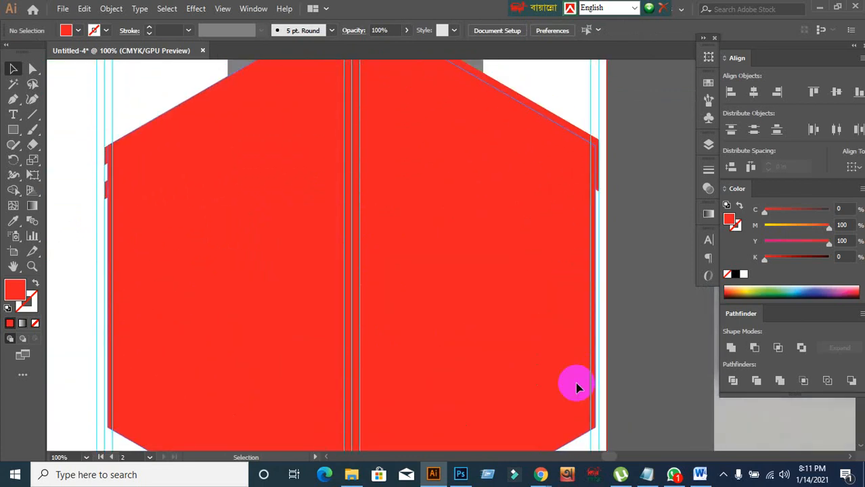
# - Move the large hexagon down to expose the header stripes, and centre it horizontally to the stripe group as key object
pyautogui.moveTo(440, 373); pyautogui.dragTo(440, 415)
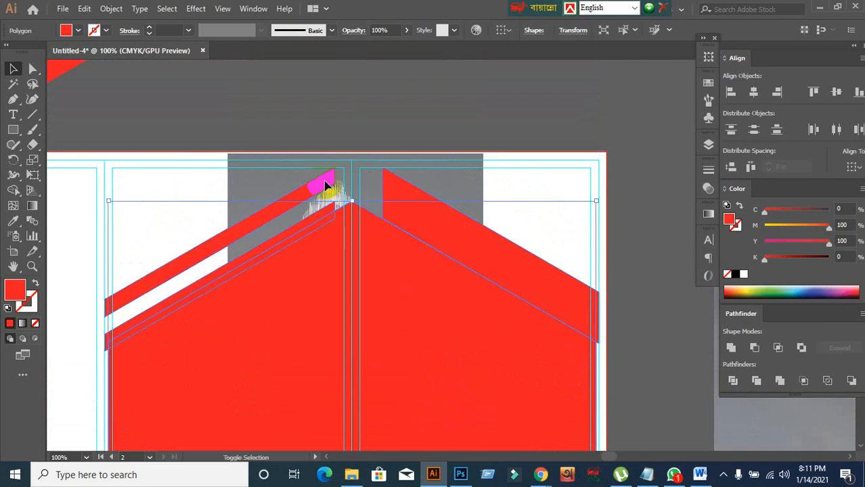
pyautogui.keyDown('shift'); pyautogui.click(325, 182); pyautogui.keyUp('shift')
pyautogui.click(405, 195)
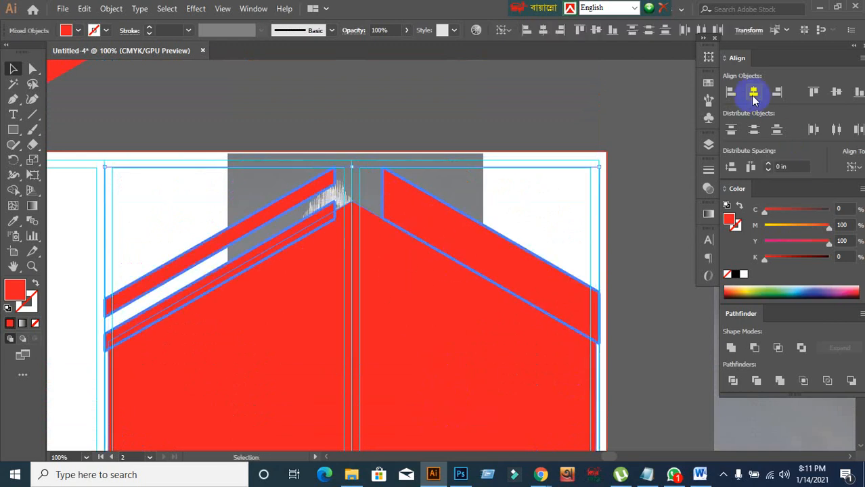
pyautogui.click(518, 114)
# - Enlarge the hexagon from its centre until its sides meet the outer ends of the header stripes
pyautogui.scroll(-8, 506, 224)
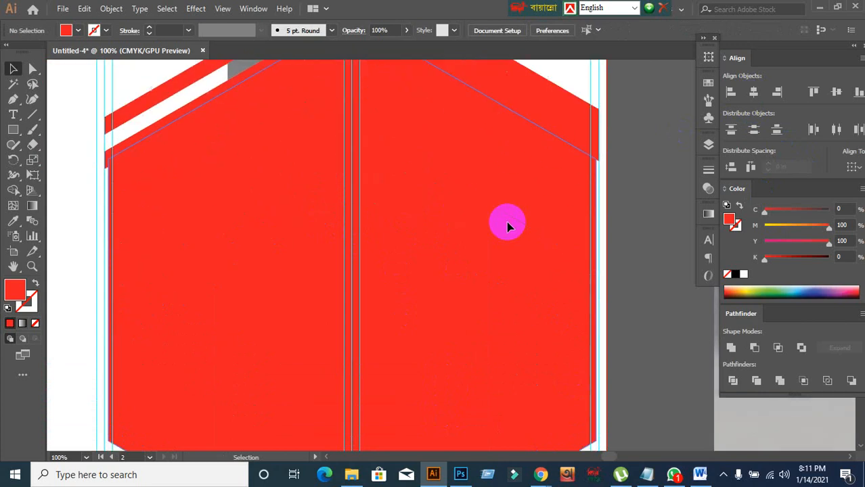
pyautogui.click(493, 318)
pyautogui.scroll(-2, 606, 420)
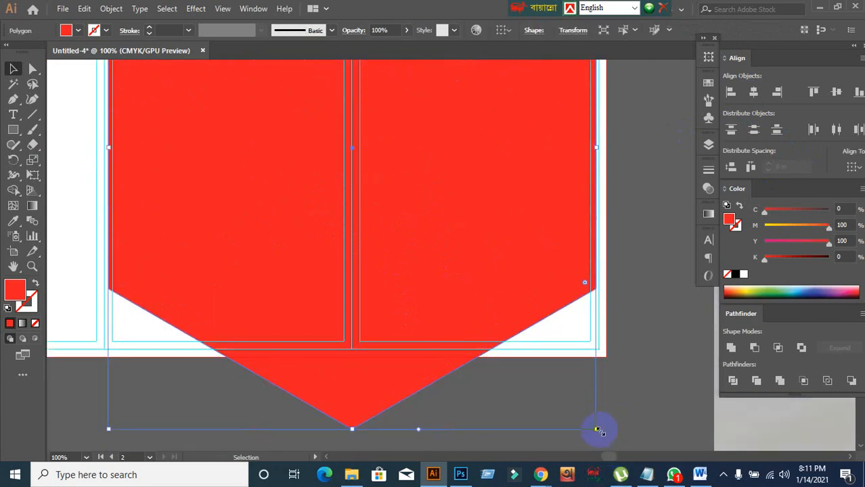
pyautogui.moveTo(599, 431); pyautogui.dragTo(612, 434)
pyautogui.scroll(5, 626, 329)
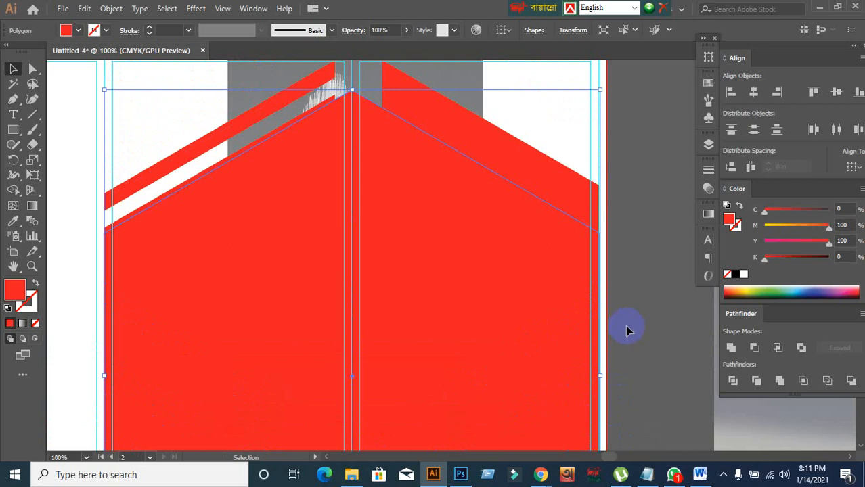
pyautogui.click(626, 330)
# - Nudge the enlarged hexagon up until its upper vertex sits just above the page's top guide
pyautogui.click(542, 357)
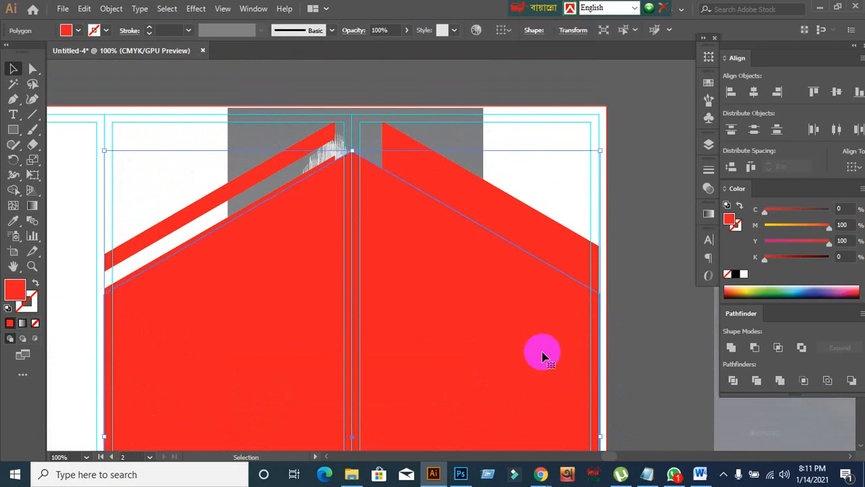
pyautogui.press('Up')
pyautogui.press('Up')
pyautogui.press('Up')
pyautogui.press('Up')
pyautogui.press('Up')
pyautogui.press('Up')
pyautogui.press('Up')
pyautogui.press('Up')
pyautogui.press('Up')
pyautogui.press('Up')
pyautogui.press('Up')
pyautogui.press('Up')
pyautogui.press('Up')
pyautogui.press('Up')
pyautogui.press('Up')
pyautogui.press('Up')
pyautogui.press('Up')
pyautogui.press('Up')
pyautogui.press('Up')
pyautogui.press('Up')
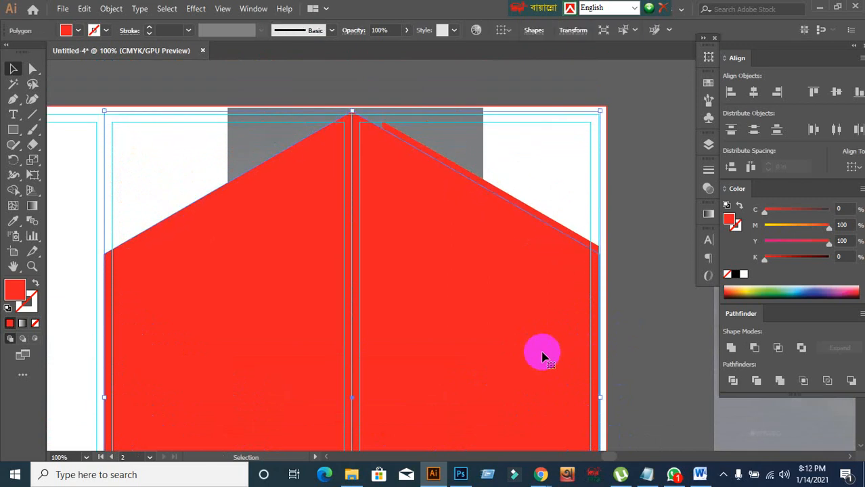
pyautogui.click(631, 333)
pyautogui.click(489, 332)
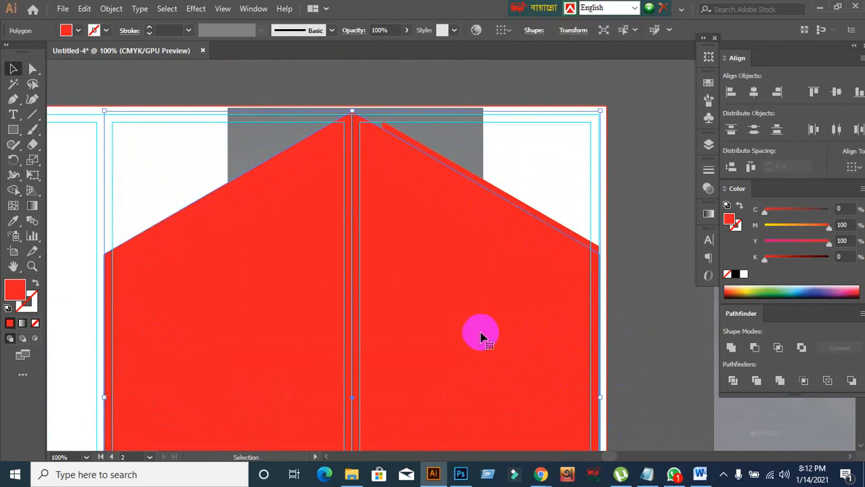
# - Duplicate the enlarged hexagon straight upward so the copy overlaps the original and extends past the page's top edge
pyautogui.moveTo(481, 336); pyautogui.dragTo(483, 325)
pyautogui.hotkey('ctrl', 'z')
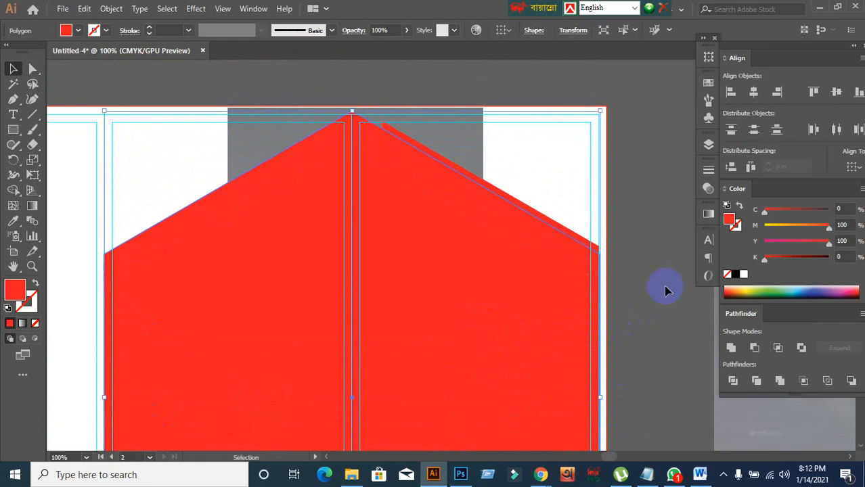
pyautogui.click(650, 240)
pyautogui.click(458, 315)
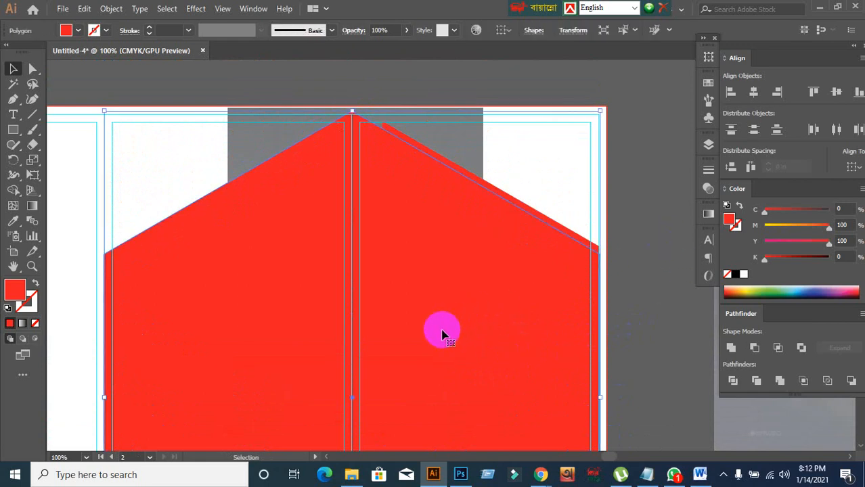
pyautogui.moveTo(444, 333); pyautogui.dragTo(442, 166)
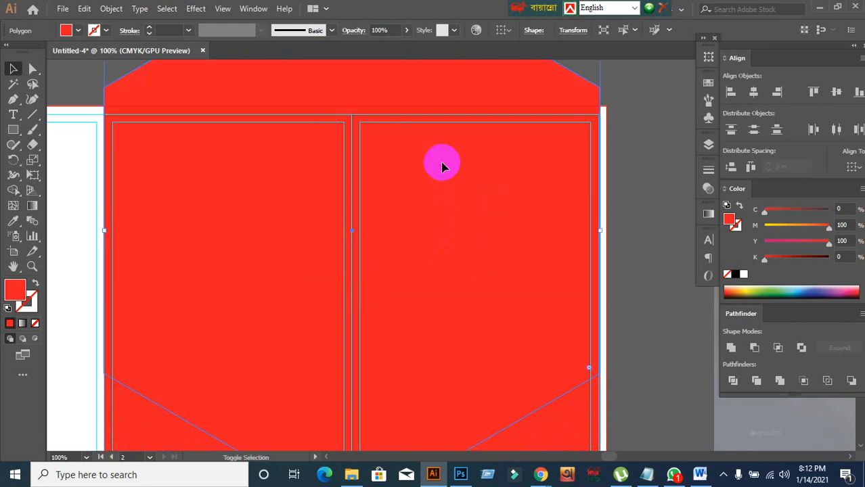
pyautogui.click(647, 201)
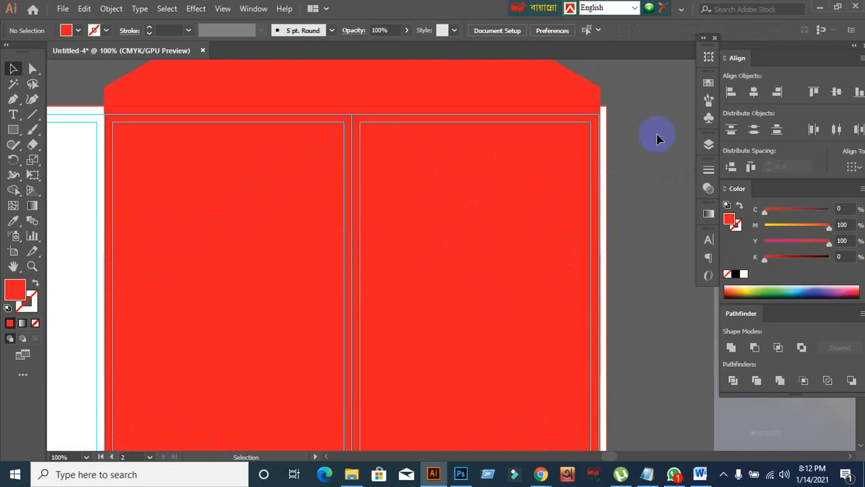
# - Select only the two overlapping hexagons, leaving out the picture and stripes, and hide them
pyautogui.hotkey('ctrl', 'a')
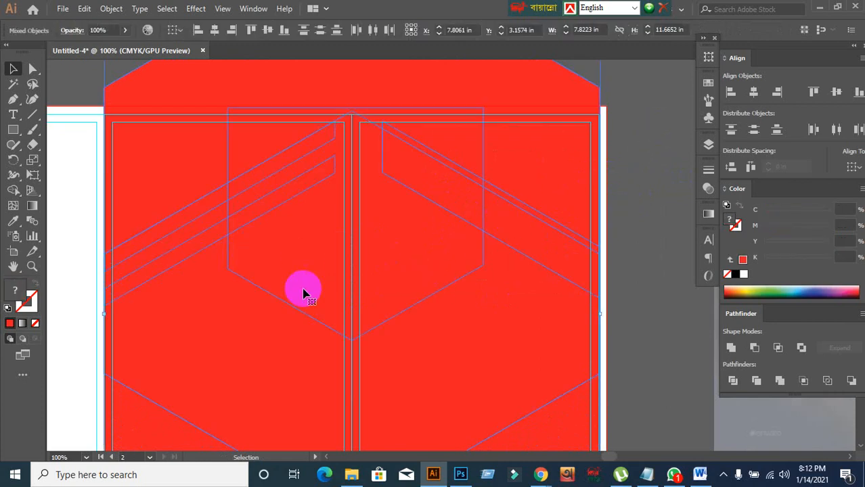
pyautogui.click(617, 250)
pyautogui.moveTo(652, 238); pyautogui.dragTo(568, 334)
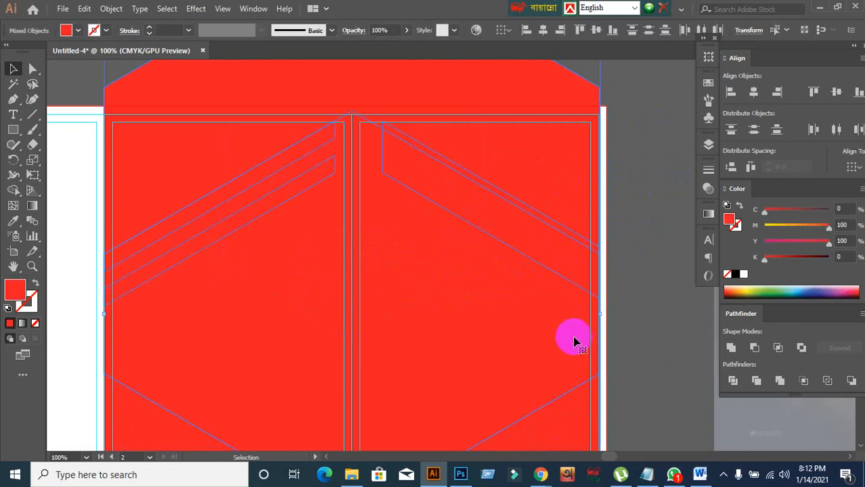
pyautogui.click(680, 283)
pyautogui.moveTo(642, 353); pyautogui.dragTo(577, 433)
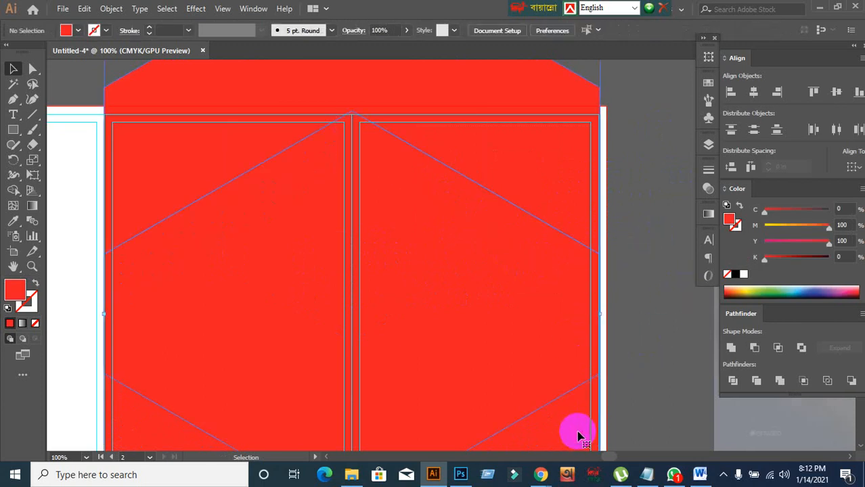
pyautogui.hotkey('ctrl', 'x')
# - Lock the header stripe group and the building picture, and show the hidden hexagons again
pyautogui.click(408, 177)
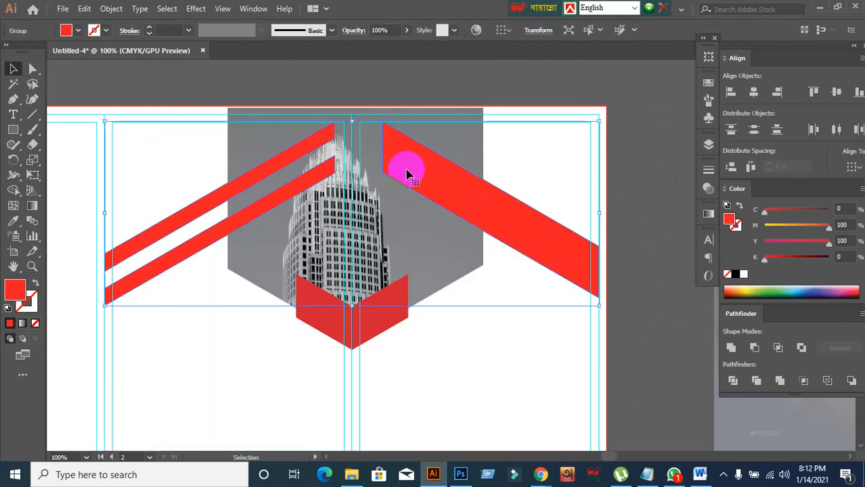
pyautogui.click(392, 251)
pyautogui.hotkey('ctrl', '2')
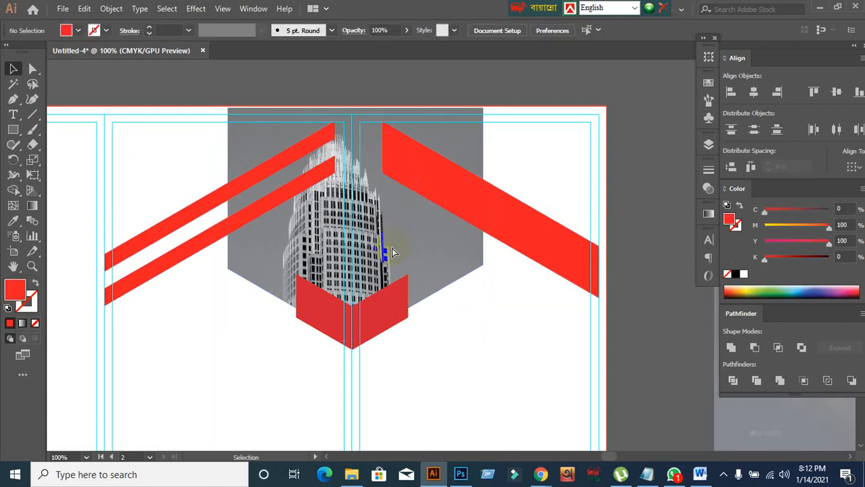
pyautogui.hotkey('ctrl', 'alt', '3')
# - With Shape Builder, keep the upper region of the two hexagons and remove their overlap and the lower region
pyautogui.moveTo(640, 184); pyautogui.dragTo(533, 261)
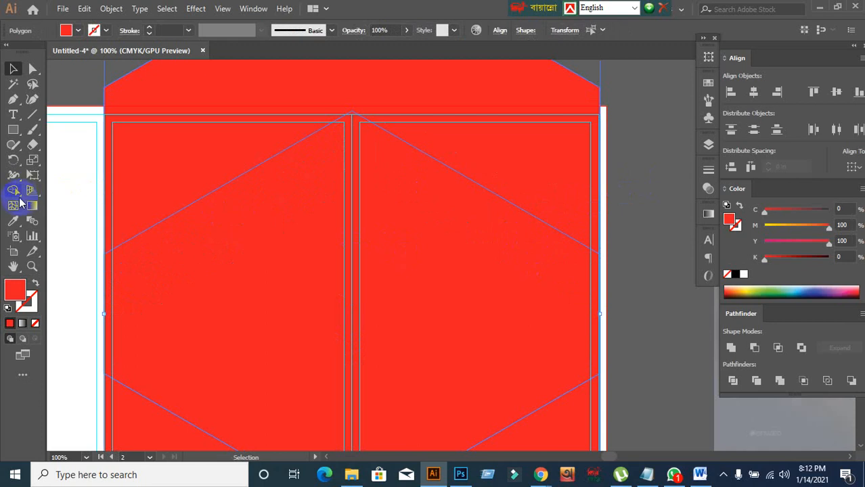
pyautogui.click(14, 191)
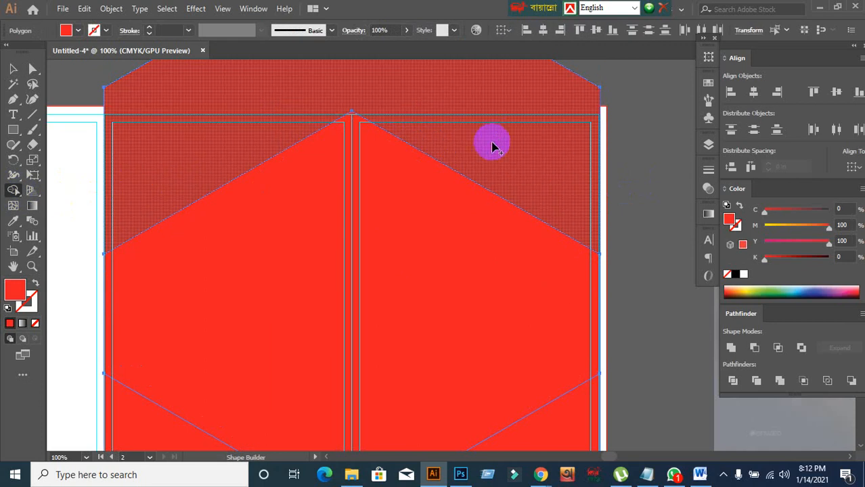
pyautogui.click(494, 145)
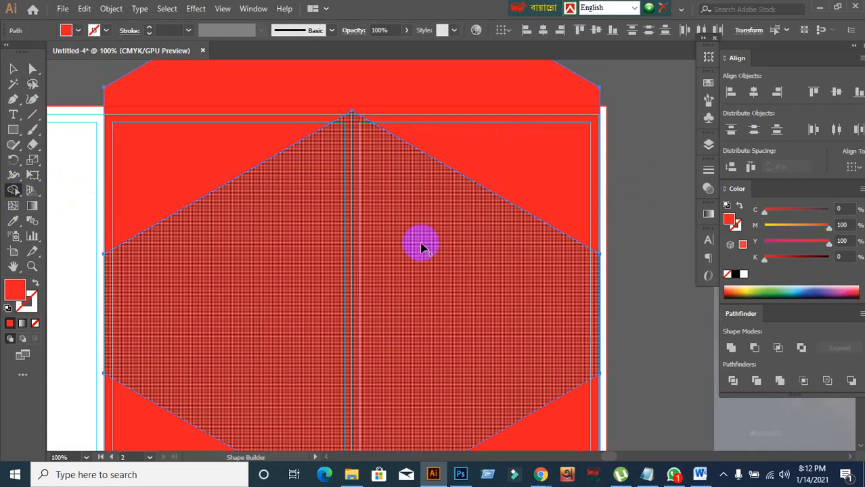
pyautogui.keyDown('alt'); pyautogui.click(421, 247); pyautogui.keyUp('alt')
pyautogui.scroll(-3, 399, 284)
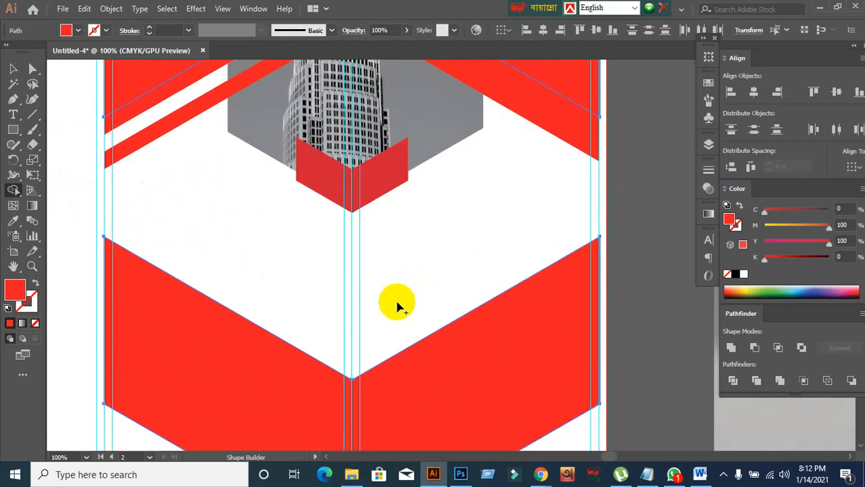
pyautogui.keyDown('alt'); pyautogui.click(381, 375); pyautogui.keyUp('alt')
pyautogui.scroll(-3, 193, 233)
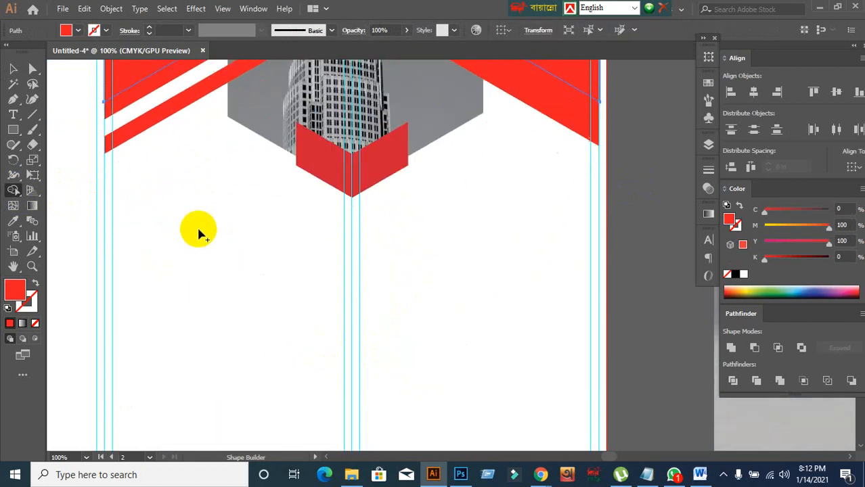
pyautogui.scroll(5, 198, 224)
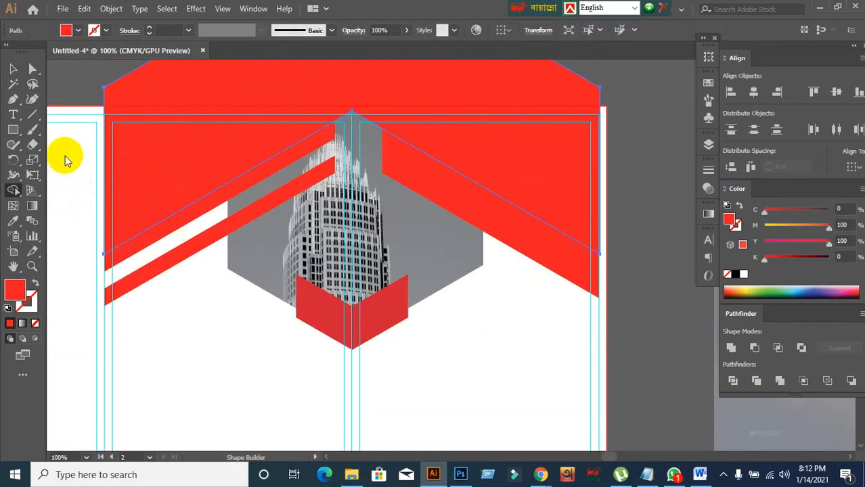
# - Unlock all locked objects and clear the selection
pyautogui.click(12, 69)
pyautogui.scroll(3, 203, 154)
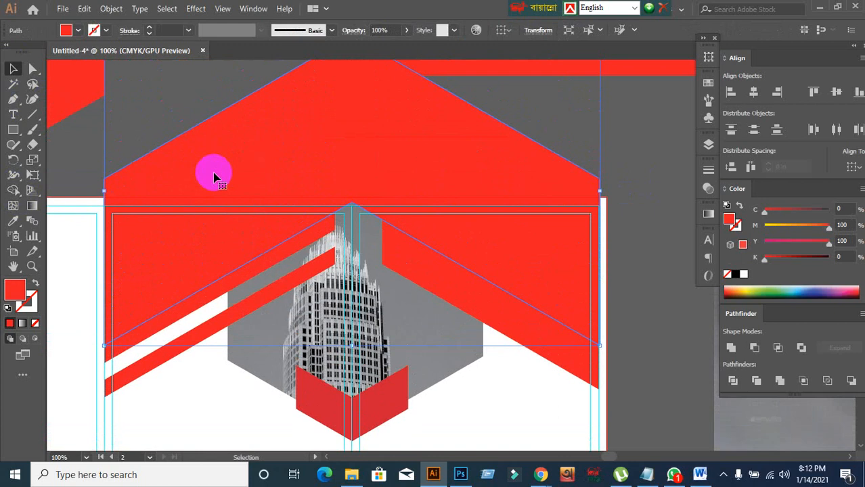
pyautogui.click(649, 216)
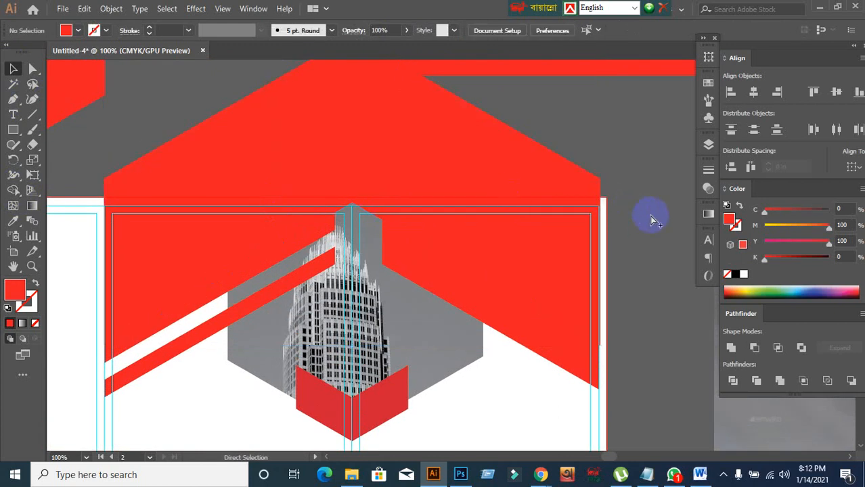
pyautogui.hotkey('ctrl', 'a')
pyautogui.click(651, 218)
pyautogui.scroll(-2, 652, 218)
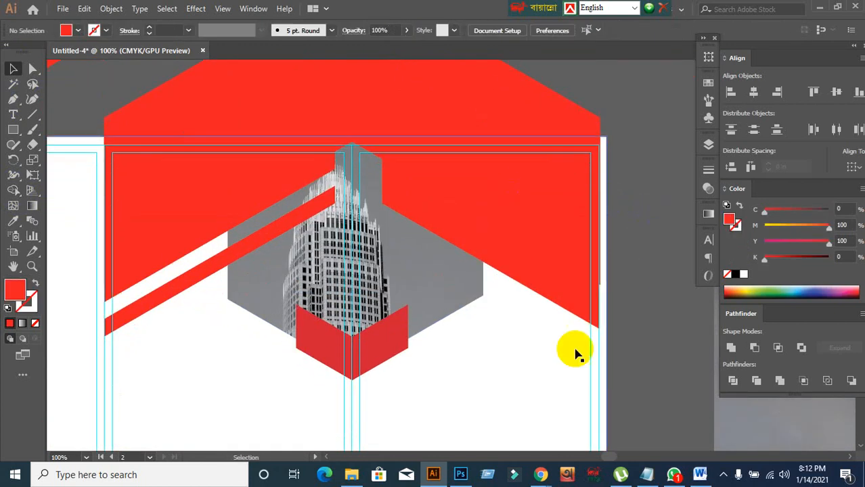
# - With Shape Builder, remove the part of the red header shape that extends above the second artboard's white page, and clear the selection
pyautogui.click(533, 377)
pyautogui.keyDown('shift'); pyautogui.click(427, 100); pyautogui.keyUp('shift')
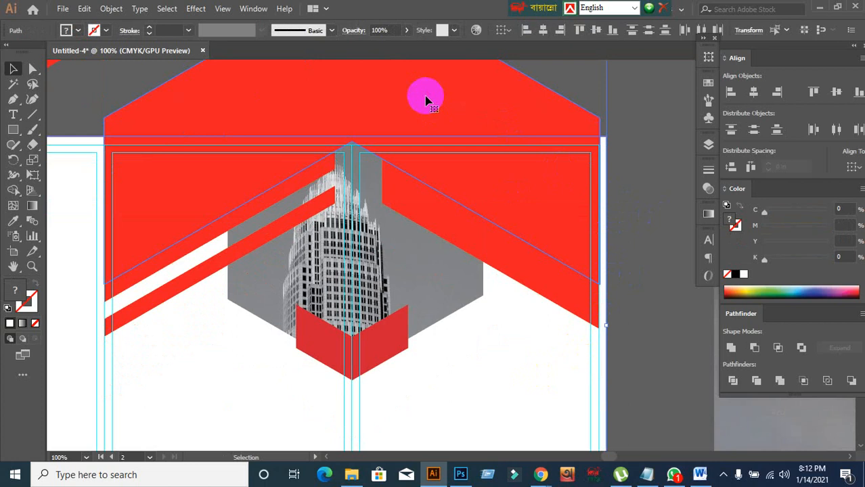
pyautogui.click(13, 193)
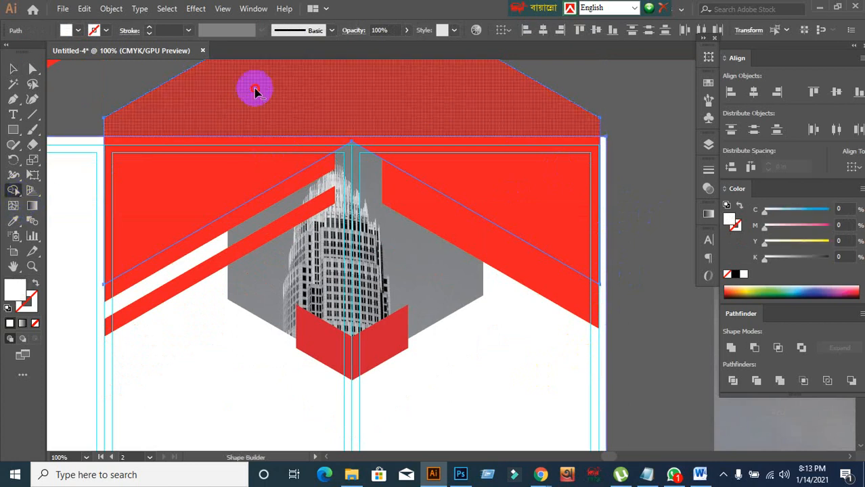
pyautogui.keyDown('alt'); pyautogui.click(255, 91); pyautogui.keyUp('alt')
pyautogui.click(11, 68)
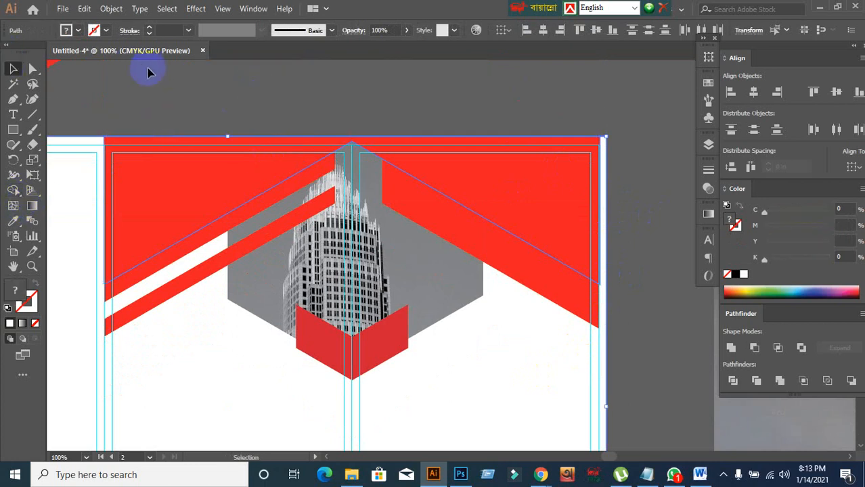
pyautogui.click(163, 75)
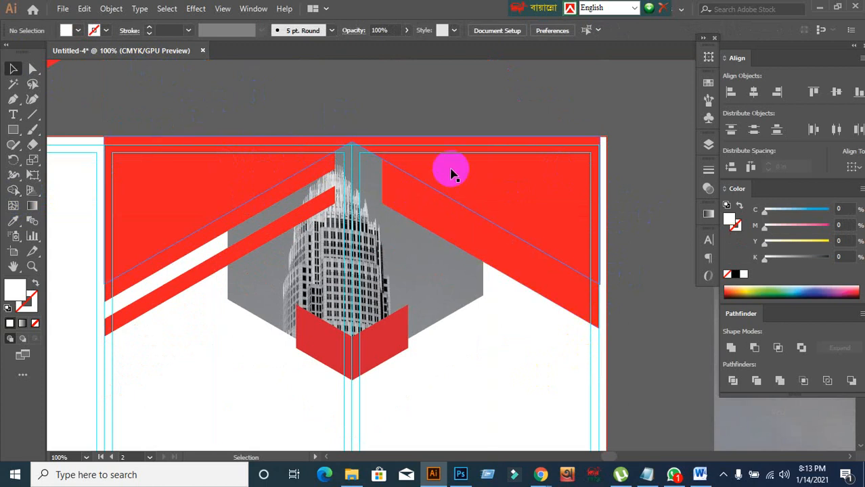
pyautogui.scroll(-2, 446, 170)
pyautogui.moveTo(478, 227); pyautogui.dragTo(473, 296)
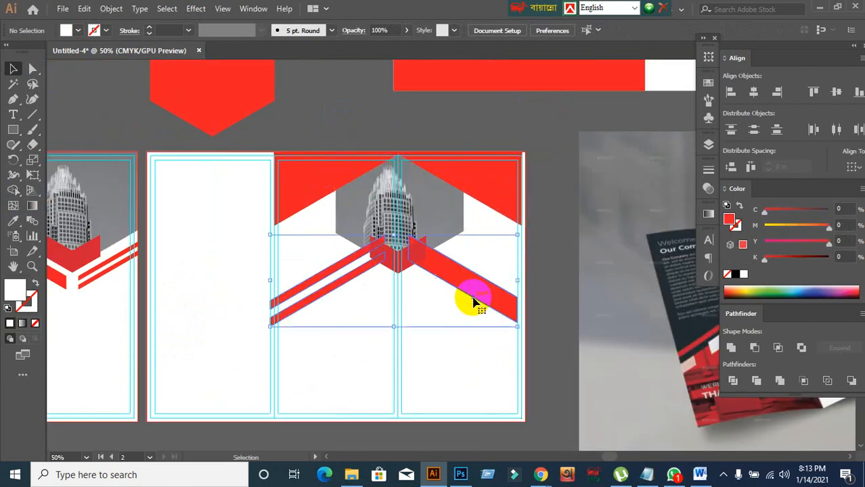
pyautogui.hotkey('ctrl', 'z')
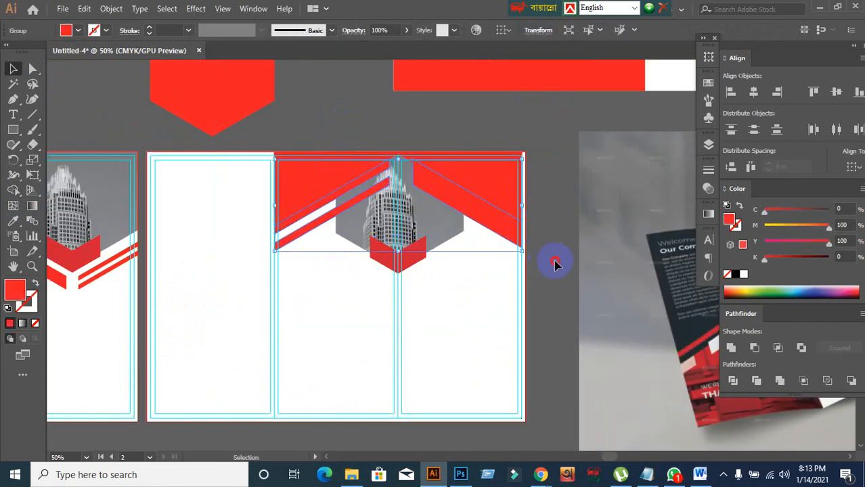
# - Nudge the stripe group down to leave a narrow gap below the red header shape, and clear the selection
pyautogui.scroll(1, 521, 247)
pyautogui.scroll(1, 354, 154)
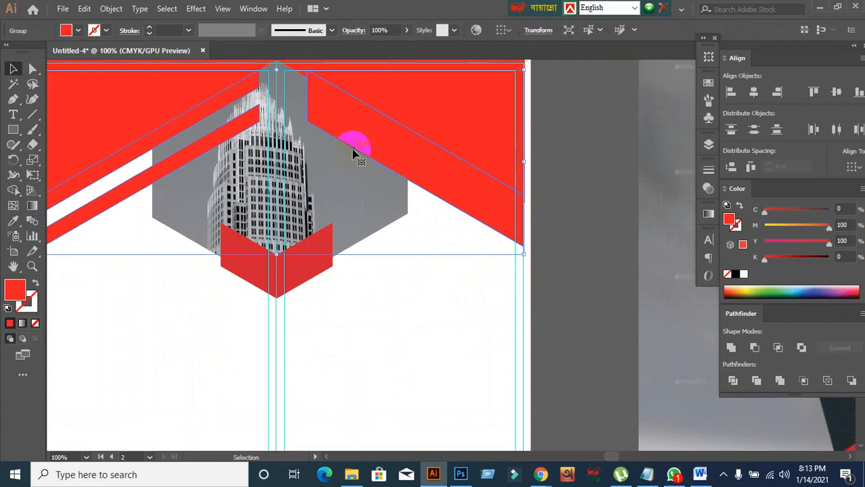
pyautogui.press('Down')
pyautogui.press('Down')
pyautogui.press('Down')
pyautogui.press('Down')
pyautogui.press('Up')
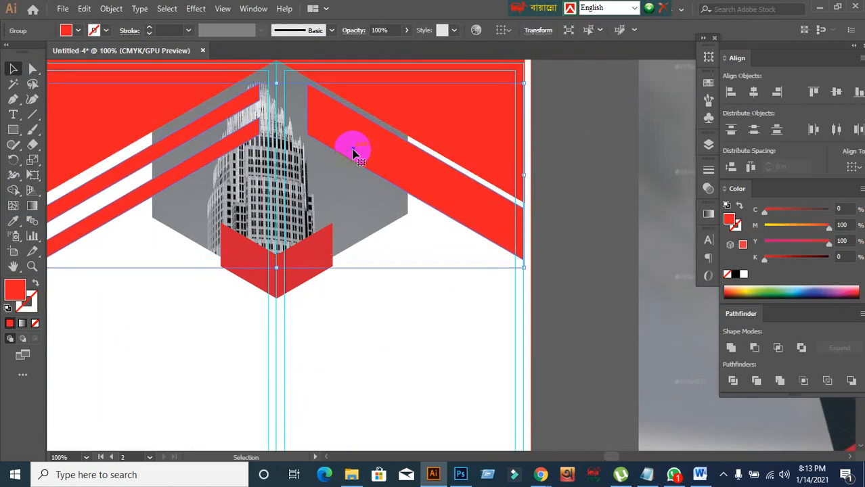
pyautogui.scroll(-1, 354, 154)
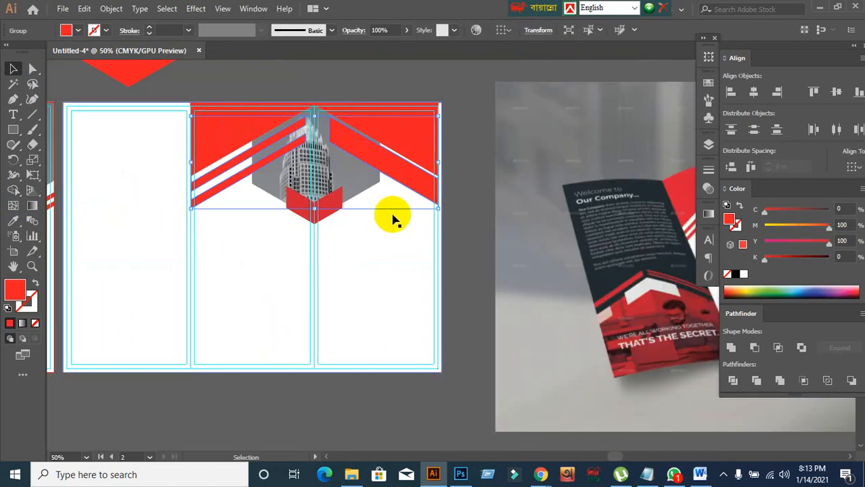
pyautogui.click(462, 242)
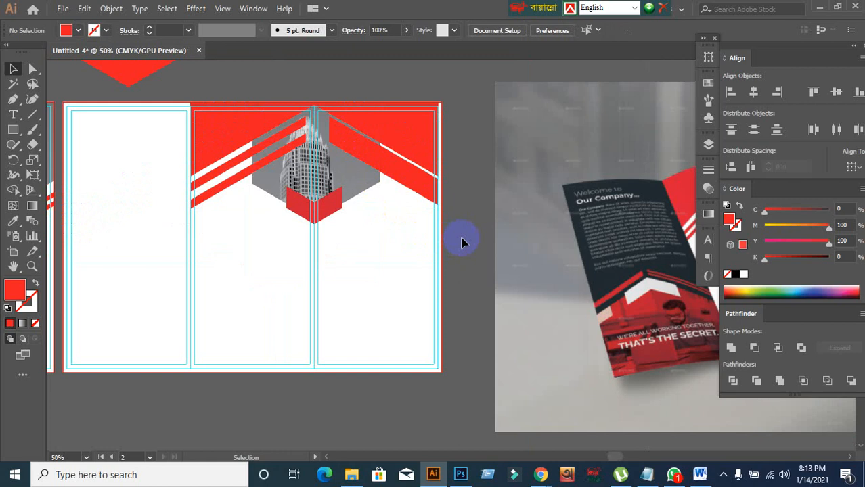
# - Examine how the stripe group and the red header shape line up around the building picture and at the page edge
pyautogui.moveTo(487, 229); pyautogui.dragTo(466, 294)
pyautogui.scroll(1, 280, 195)
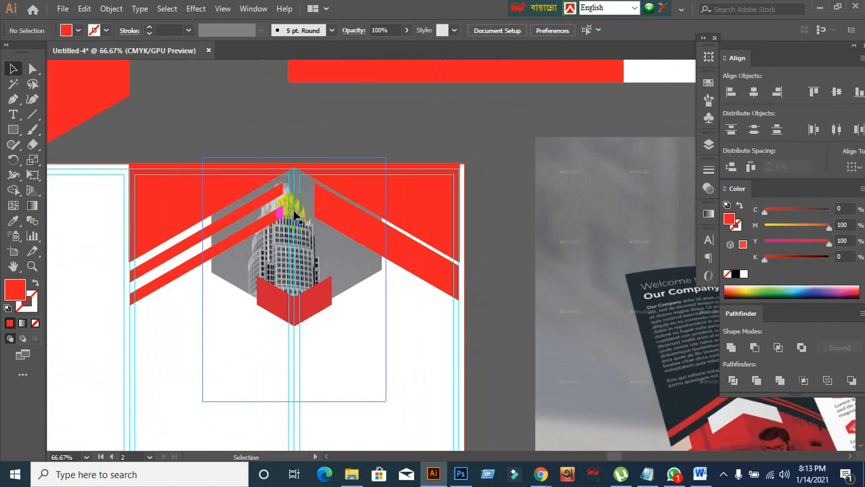
pyautogui.click(362, 221)
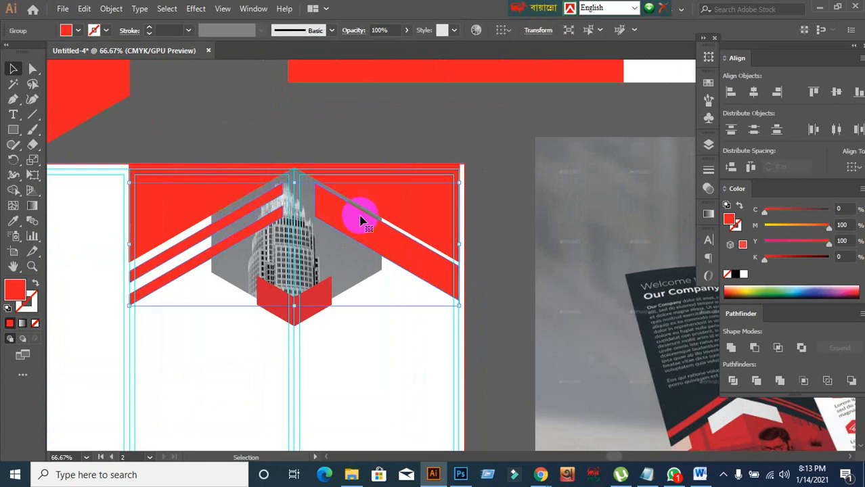
pyautogui.click(308, 145)
pyautogui.scroll(2, 300, 206)
pyautogui.click(350, 209)
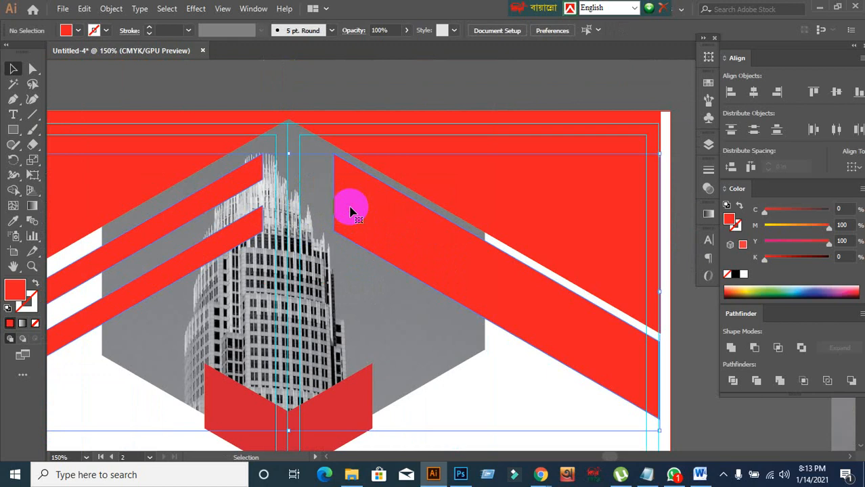
pyautogui.keyDown('shift'); pyautogui.doubleClick(490, 145); pyautogui.keyUp('shift')
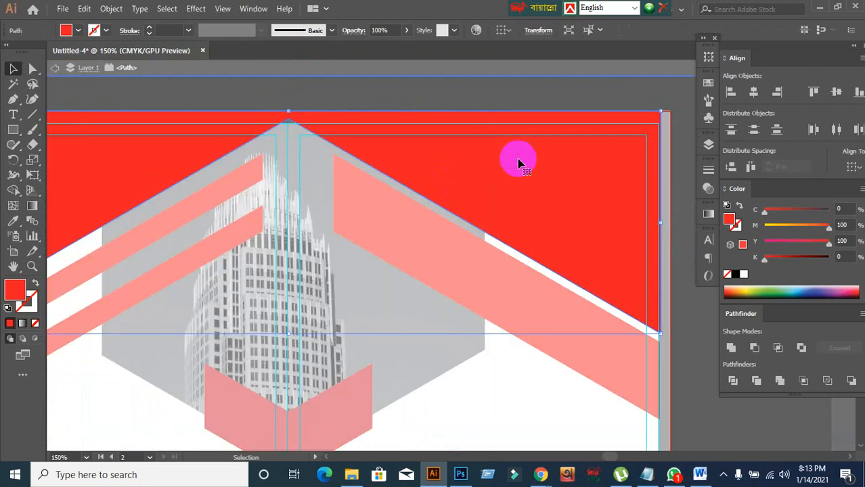
pyautogui.doubleClick(426, 79)
pyautogui.click(401, 213)
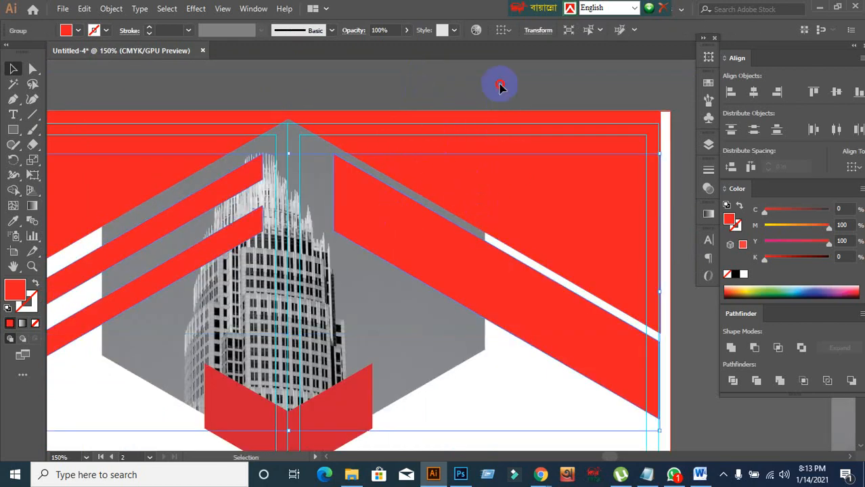
pyautogui.scroll(-5, 499, 125)
pyautogui.click(534, 338)
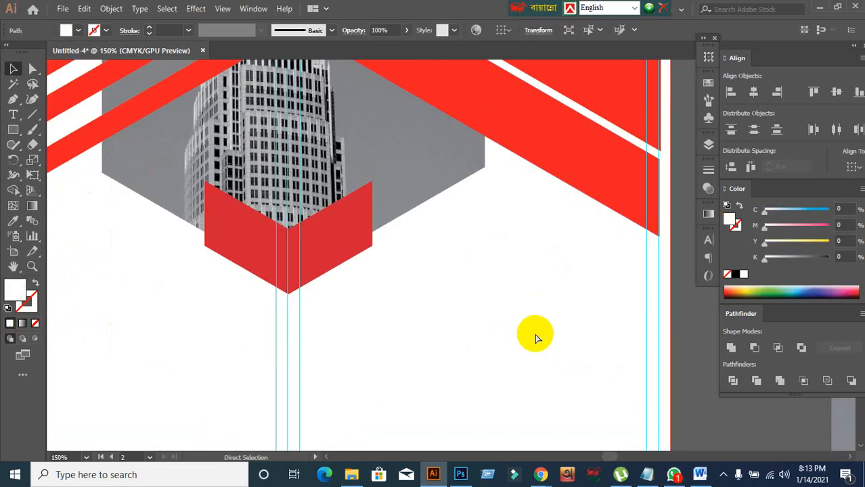
pyautogui.scroll(6, 535, 339)
# - Align the red header shape with the stripe group, using the stripe group as key object, and clear the selection
pyautogui.click(425, 283)
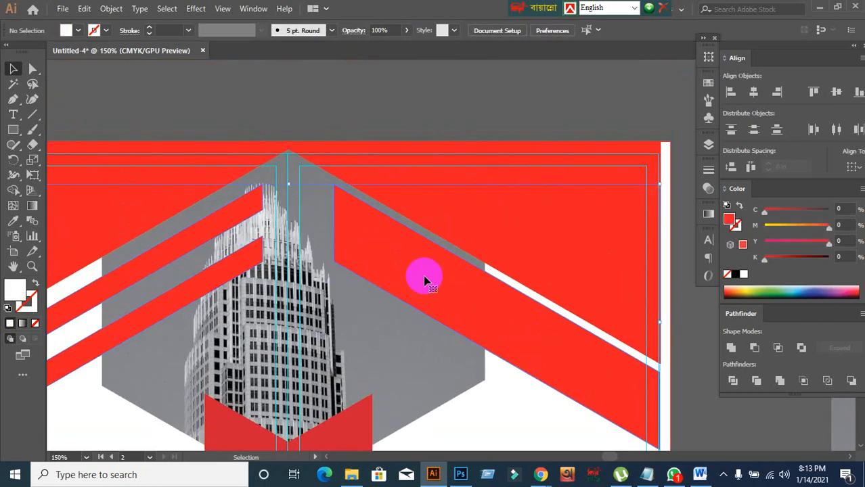
pyautogui.keyDown('shift'); pyautogui.click(400, 167); pyautogui.keyUp('shift')
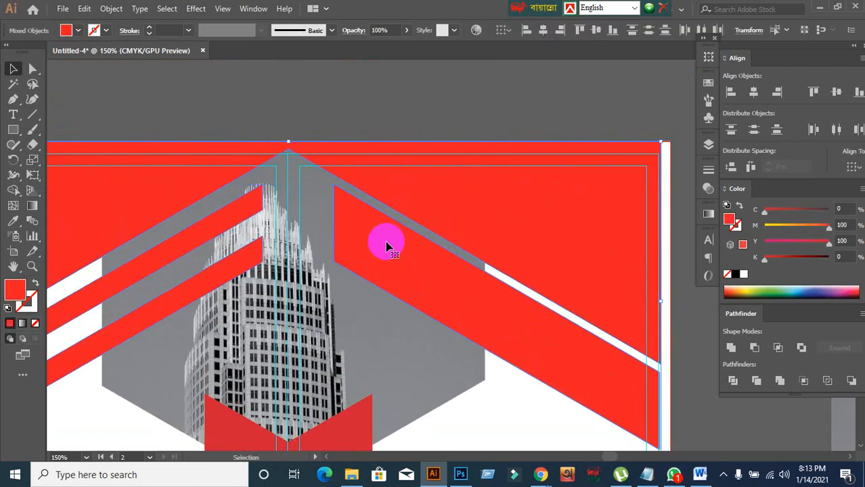
pyautogui.click(455, 116)
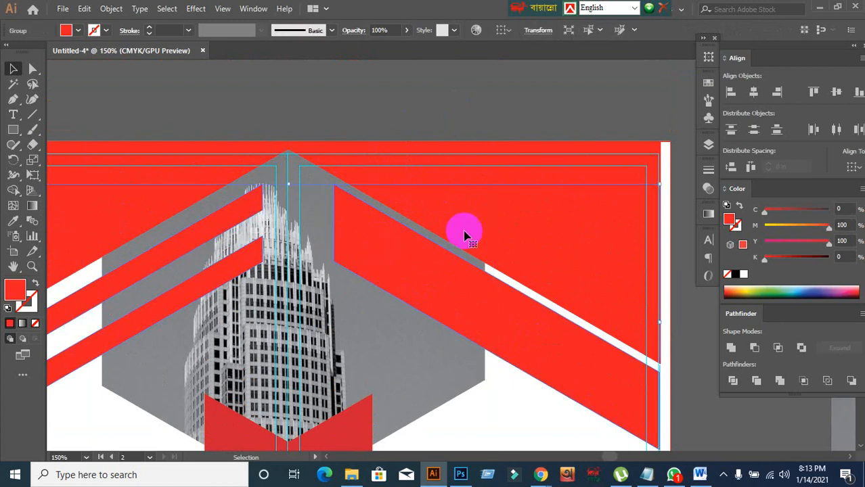
pyautogui.keyDown('shift'); pyautogui.click(508, 178); pyautogui.keyUp('shift')
pyautogui.keyDown('shift'); pyautogui.click(380, 239); pyautogui.keyUp('shift')
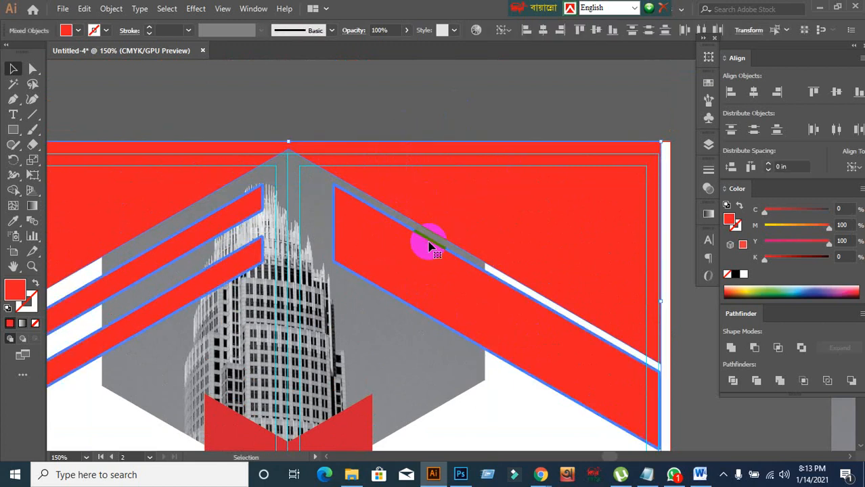
pyautogui.click(440, 112)
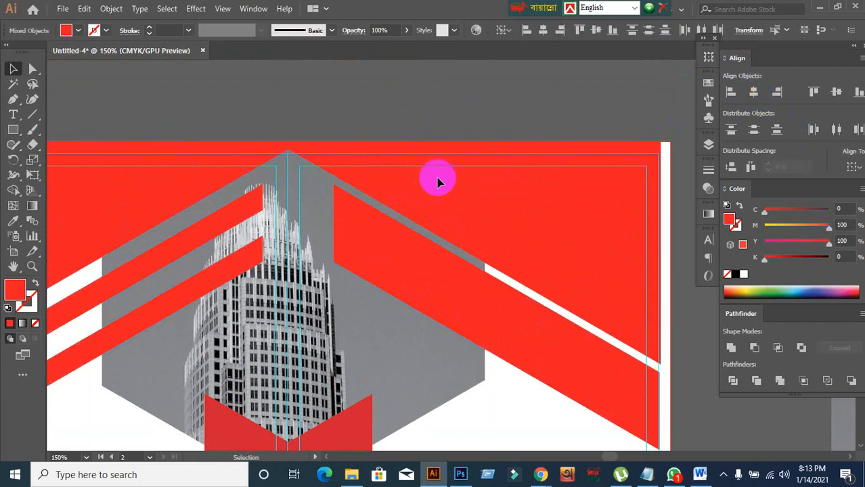
# - Ungroup the header stripe group into separate stripes and clear the selection
pyautogui.scroll(-1, 439, 187)
pyautogui.click(472, 220)
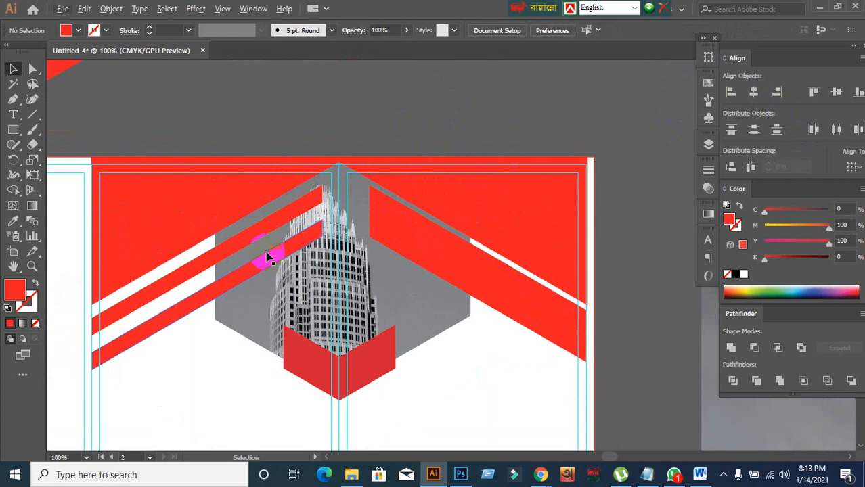
pyautogui.keyDown('shift'); pyautogui.click(270, 251); pyautogui.keyUp('shift')
pyautogui.rightClick(404, 250)
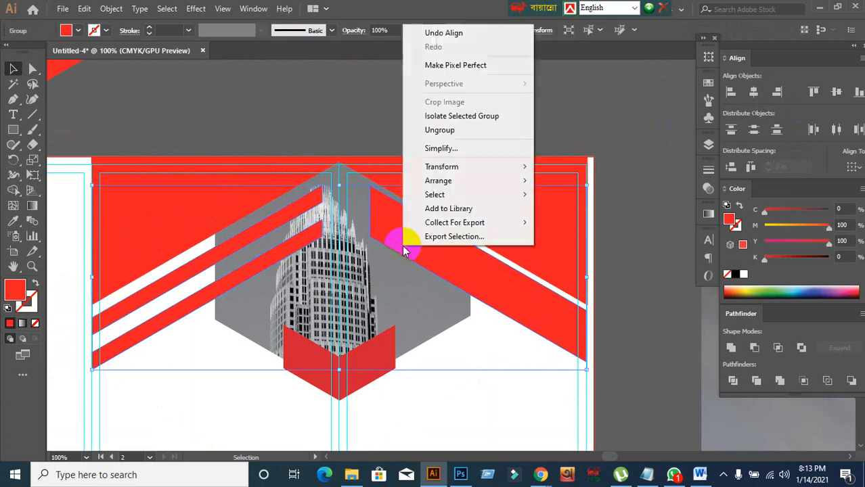
pyautogui.click(437, 130)
pyautogui.click(366, 135)
pyautogui.click(308, 214)
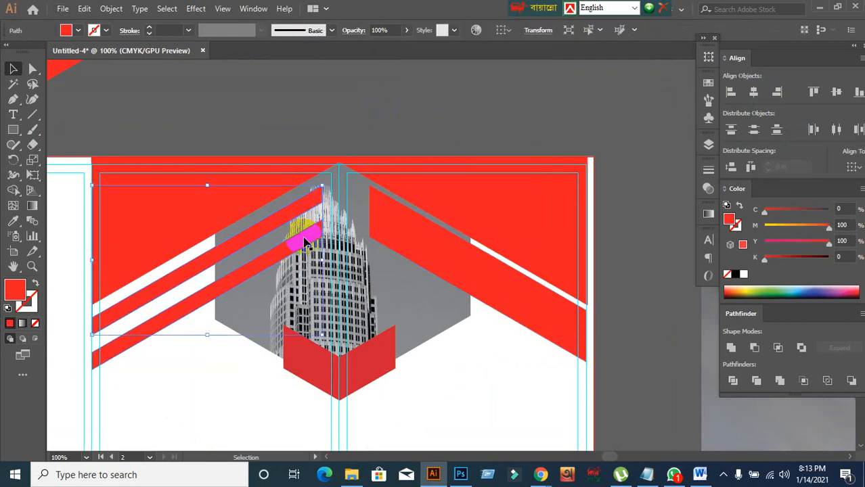
pyautogui.keyDown('shift'); pyautogui.click(379, 237); pyautogui.keyUp('shift')
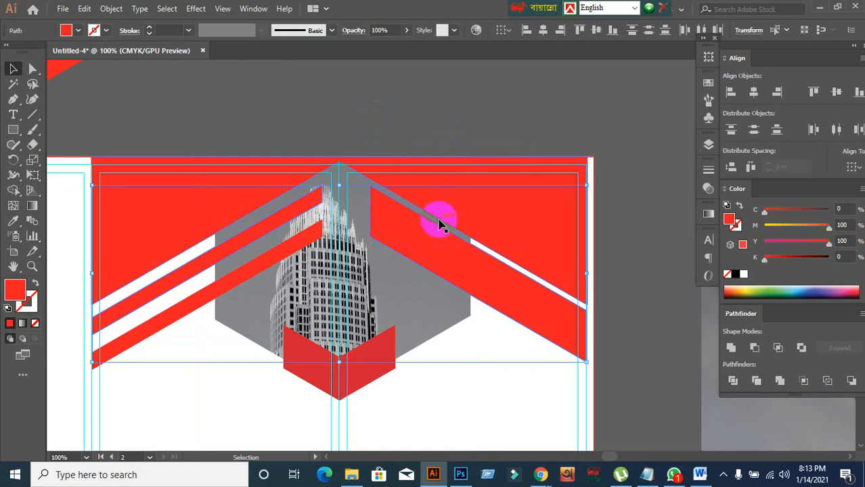
pyautogui.click(415, 98)
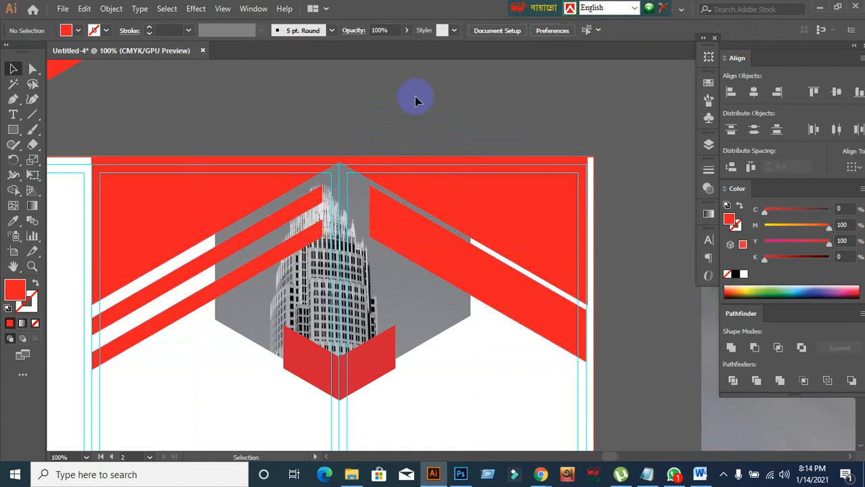
pyautogui.scroll(2, 630, 283)
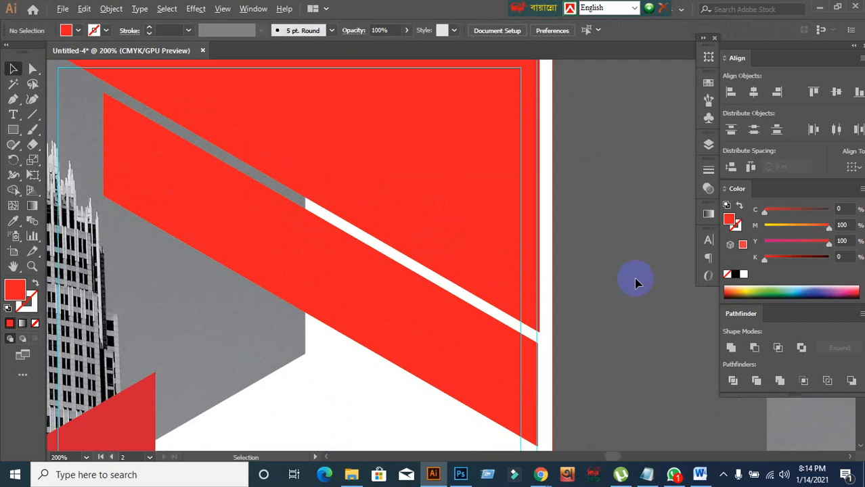
pyautogui.scroll(-2, 637, 283)
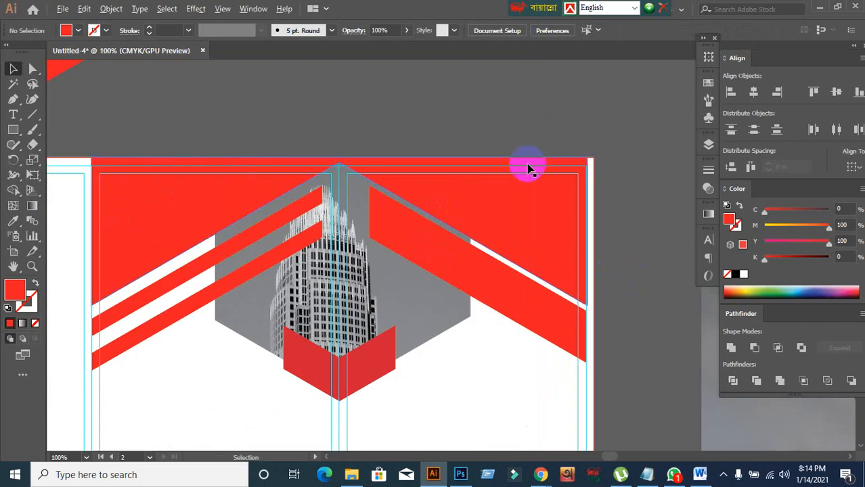
pyautogui.scroll(-2, 527, 187)
pyautogui.moveTo(572, 217); pyautogui.dragTo(486, 200)
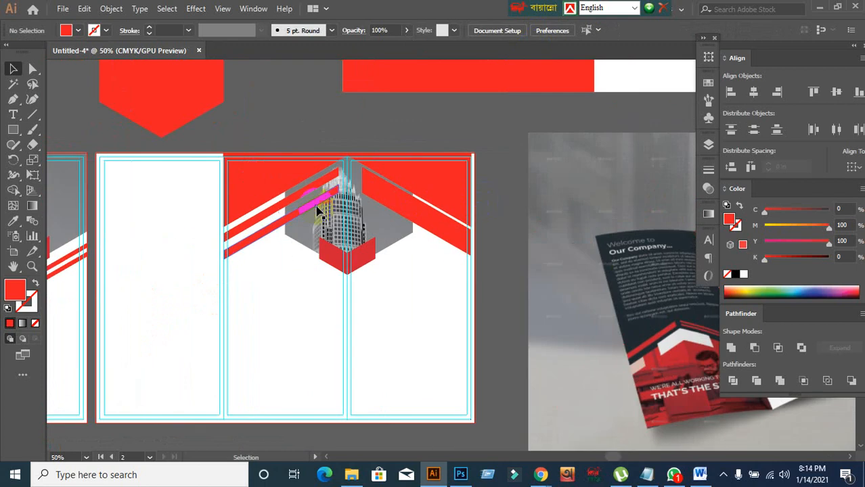
pyautogui.scroll(3, 304, 195)
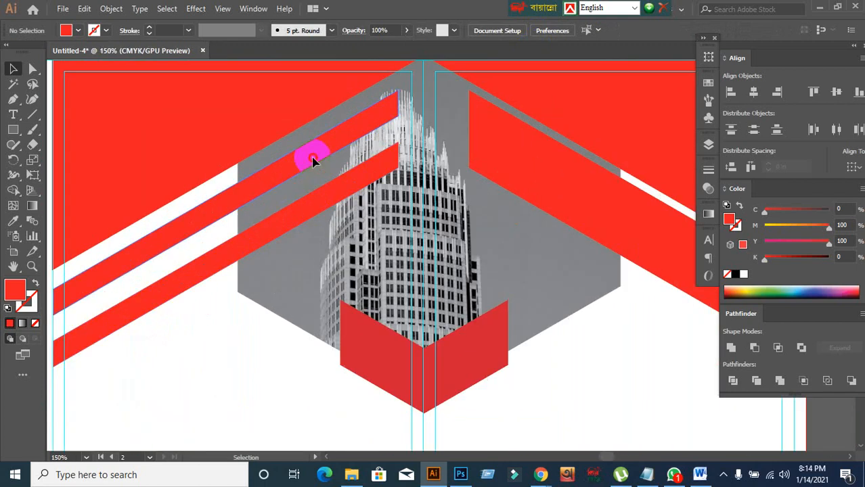
pyautogui.moveTo(313, 160); pyautogui.dragTo(315, 149)
pyautogui.hotkey('ctrl', 'z')
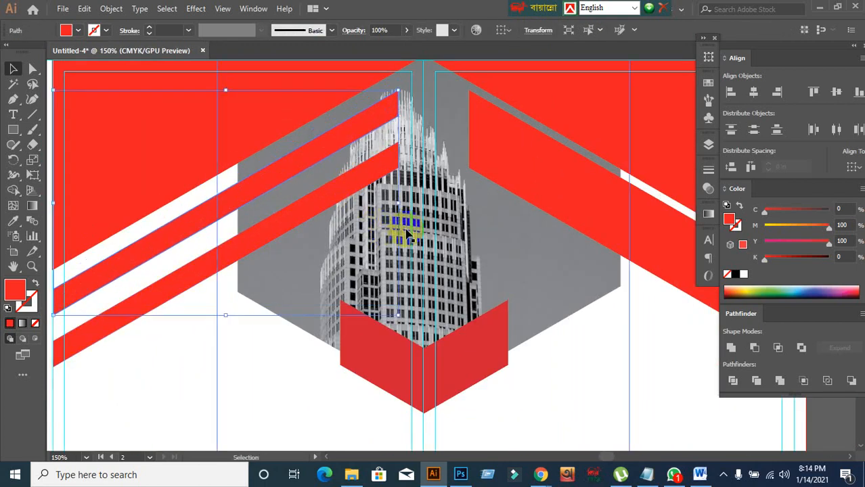
# - Group the upper left stripe with the wide stripe on the right side of the building picture
pyautogui.scroll(-3, 475, 333)
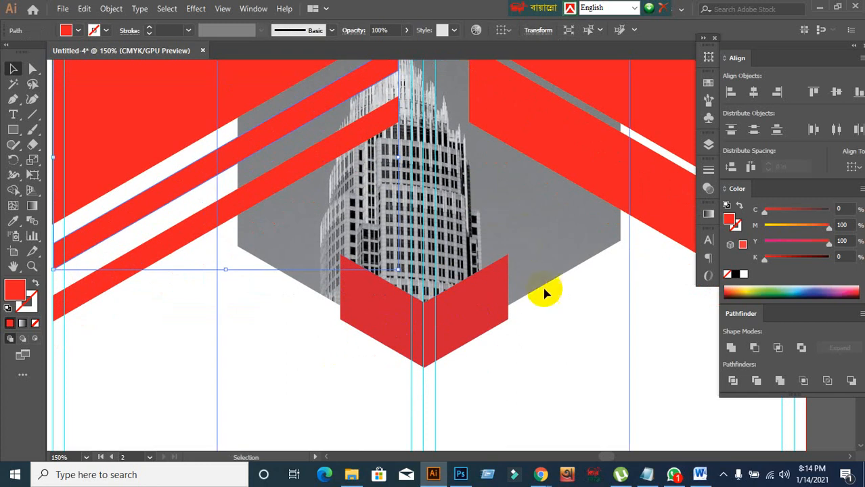
pyautogui.click(641, 303)
pyautogui.scroll(1, 492, 120)
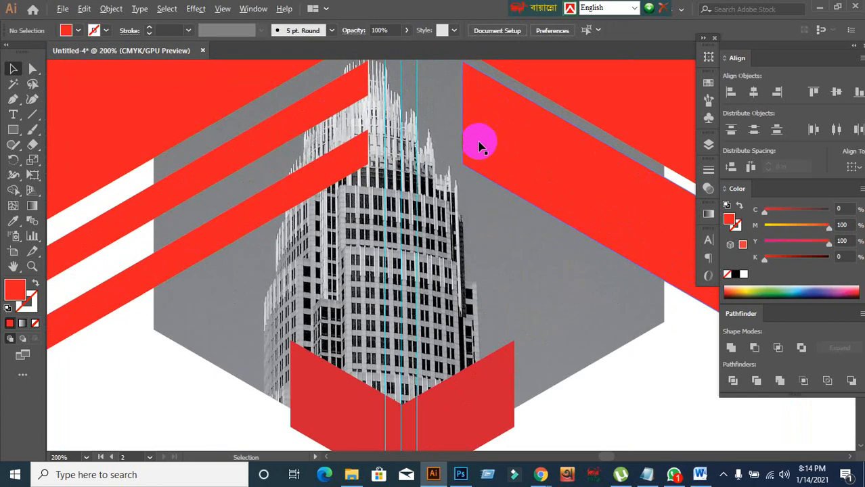
pyautogui.click(348, 145)
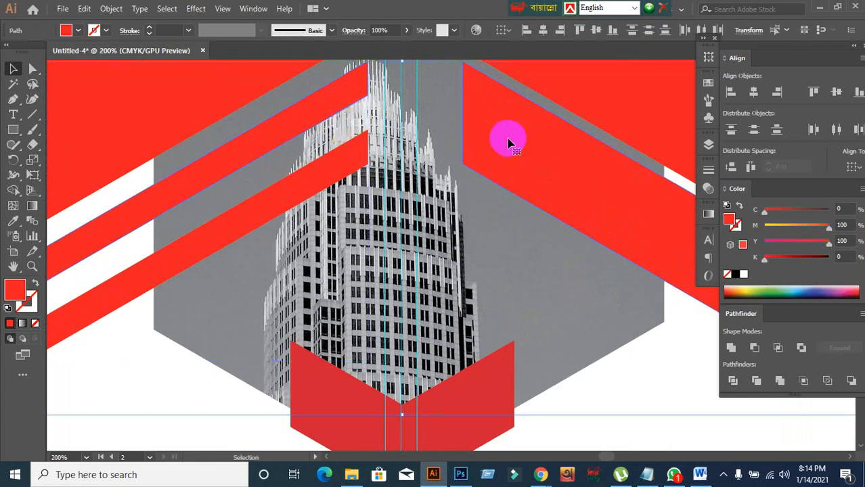
pyautogui.scroll(3, 509, 142)
pyautogui.click(509, 169)
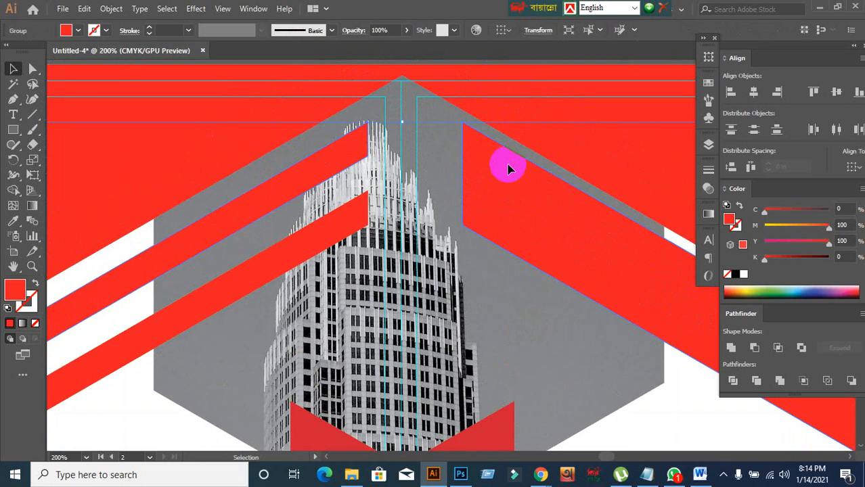
# - Group the lower left stripe with the upper left stripe and the wide right stripe, and clear the selection
pyautogui.scroll(-3, 504, 166)
pyautogui.click(496, 129)
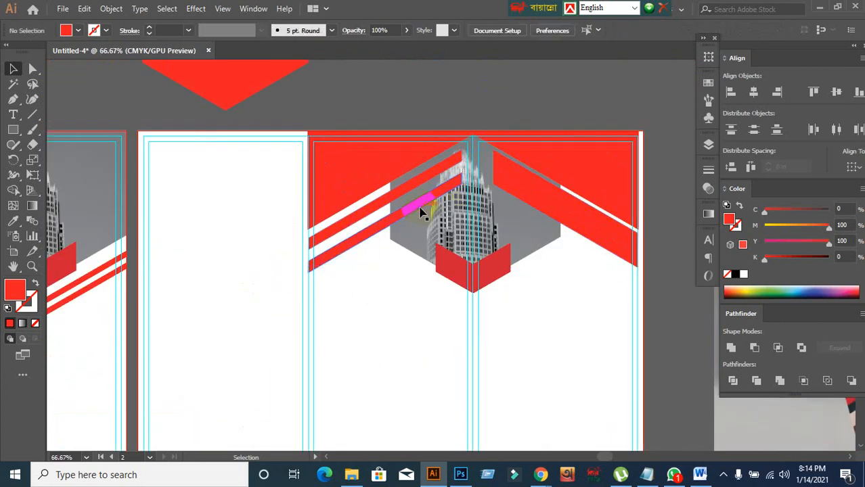
pyautogui.click(423, 212)
pyautogui.moveTo(323, 326); pyautogui.dragTo(350, 346)
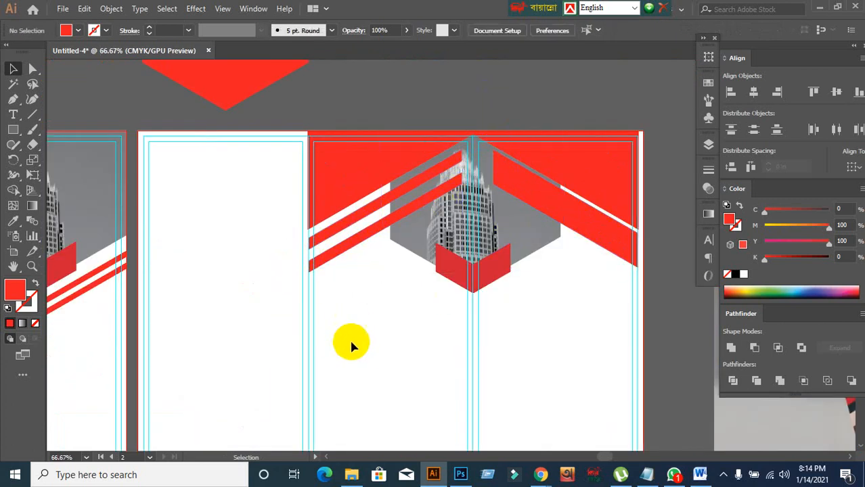
pyautogui.keyDown('ctrl'); pyautogui.click(353, 361); pyautogui.keyUp('ctrl')
pyautogui.click(381, 227)
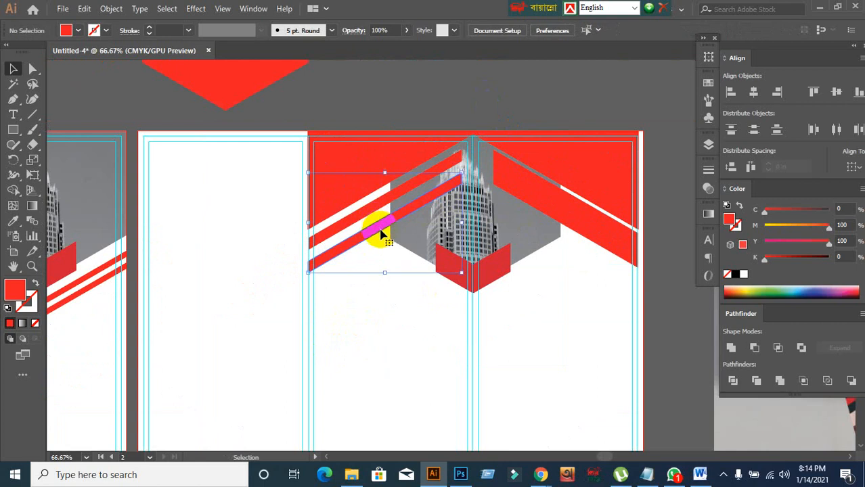
pyautogui.keyDown('shift'); pyautogui.click(405, 193); pyautogui.keyUp('shift')
pyautogui.keyDown('shift'); pyautogui.click(531, 198); pyautogui.keyUp('shift')
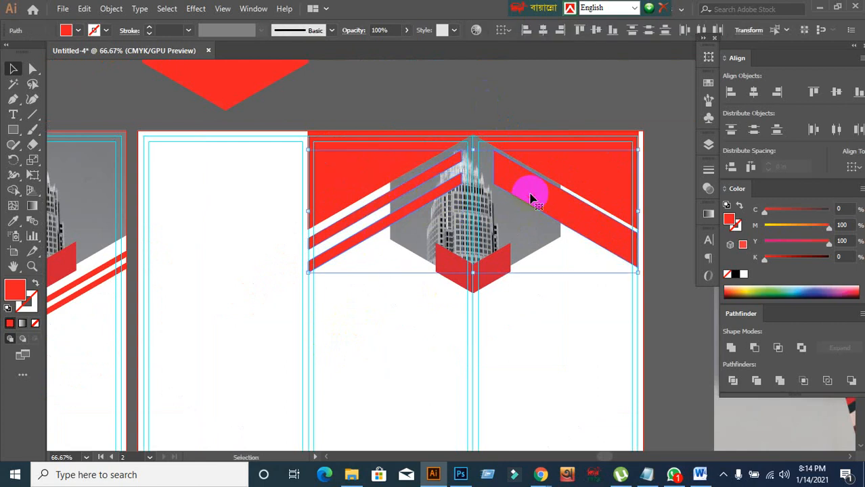
pyautogui.hotkey('ctrl', 'g')
pyautogui.click(500, 89)
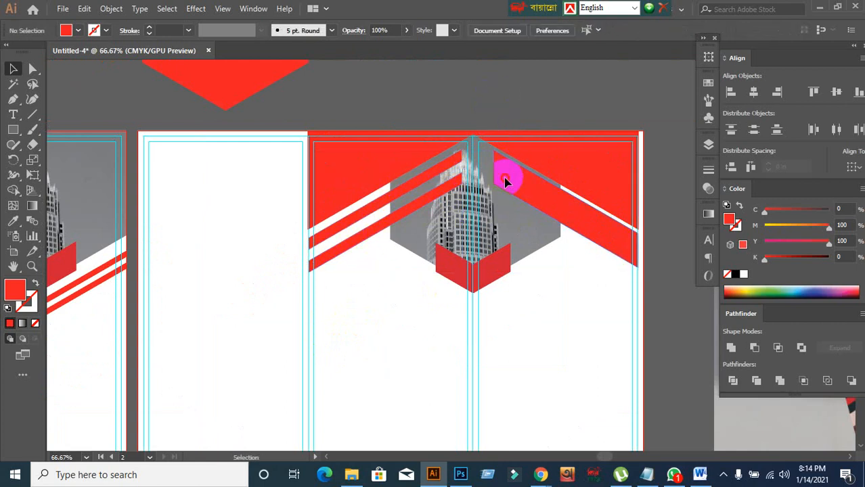
# - Compare the header's stripes around the building picture with the stripes around the photo in the brochure mockup
pyautogui.moveTo(505, 182); pyautogui.dragTo(478, 122)
pyautogui.click(476, 112)
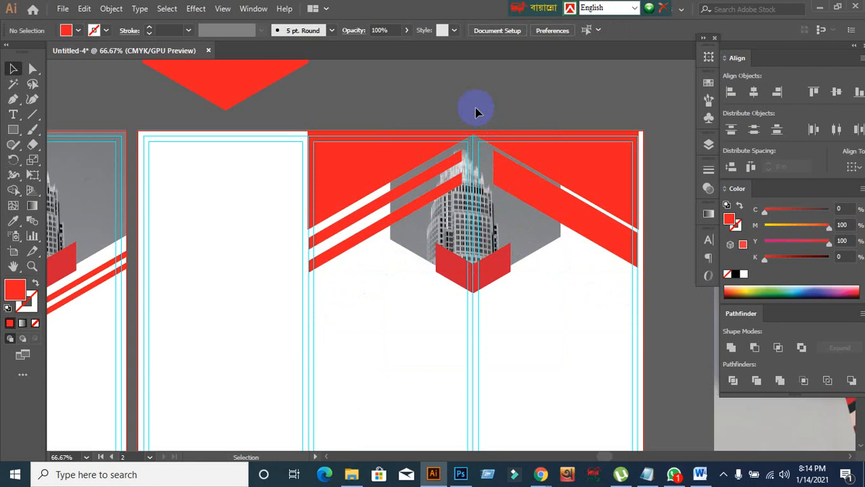
pyautogui.moveTo(550, 183); pyautogui.dragTo(109, 220)
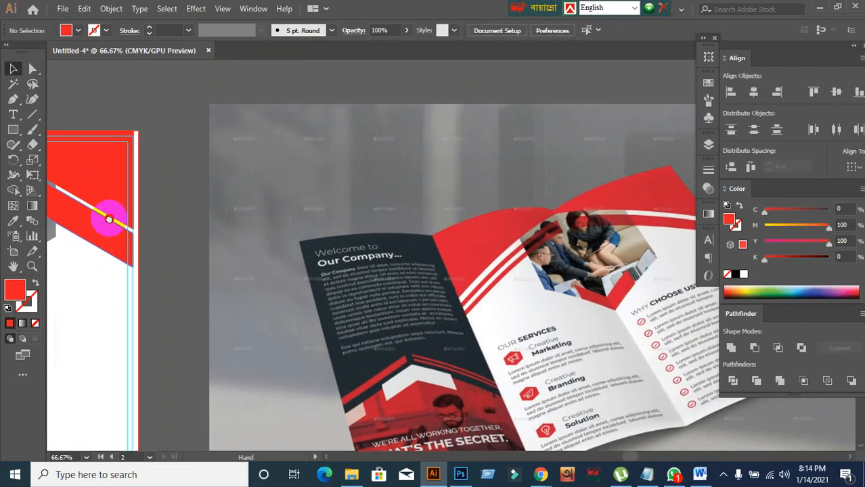
pyautogui.scroll(2, 632, 222)
pyautogui.scroll(-3, 633, 222)
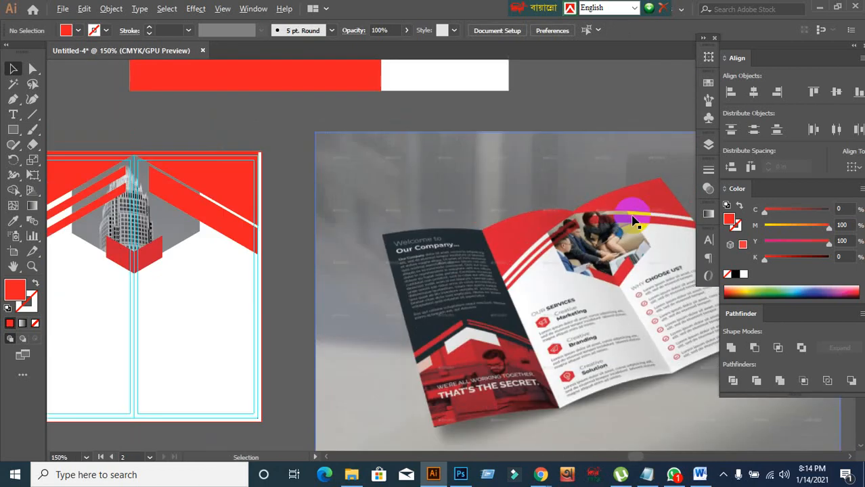
pyautogui.scroll(1, 578, 203)
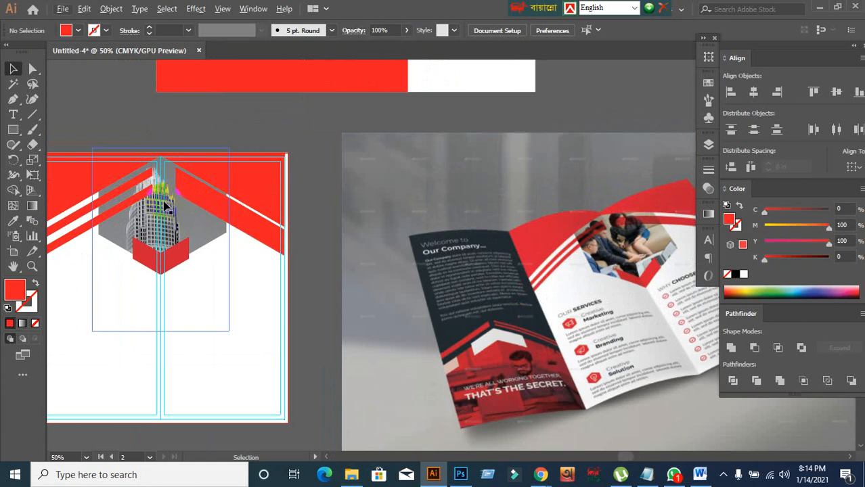
pyautogui.scroll(1, 164, 206)
pyautogui.moveTo(161, 219); pyautogui.dragTo(311, 227)
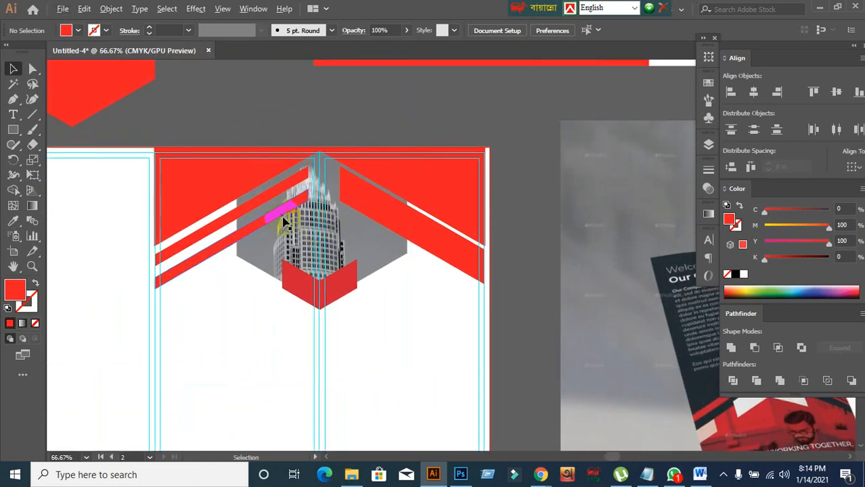
pyautogui.scroll(2, 283, 220)
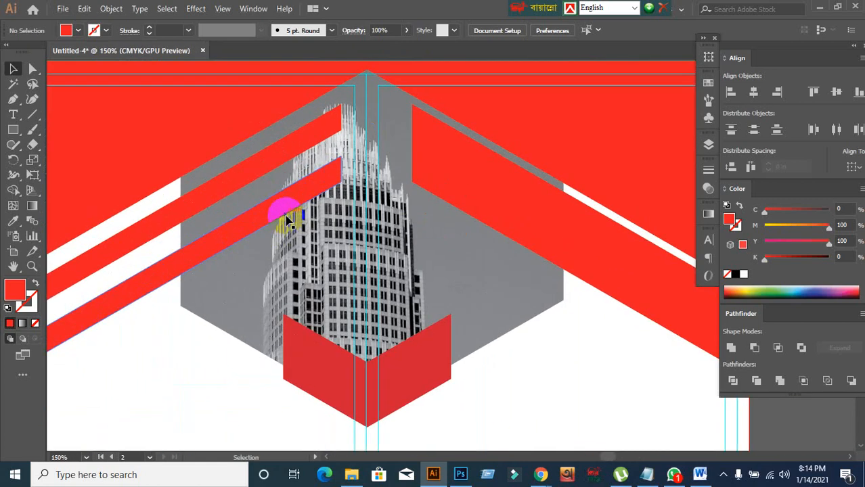
pyautogui.scroll(-1, 287, 219)
# - Try nudging the stripe group upward toward the red header shape and undo the nudges
pyautogui.moveTo(262, 194); pyautogui.dragTo(265, 187)
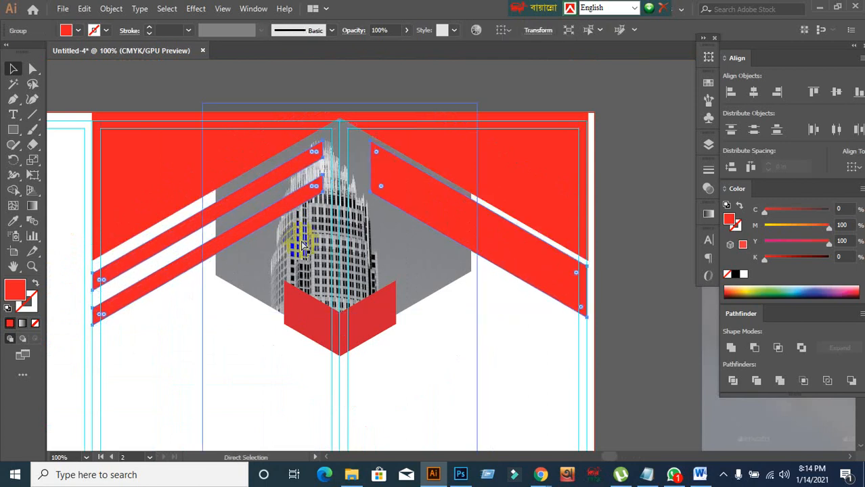
pyautogui.hotkey('shift', 'Up')
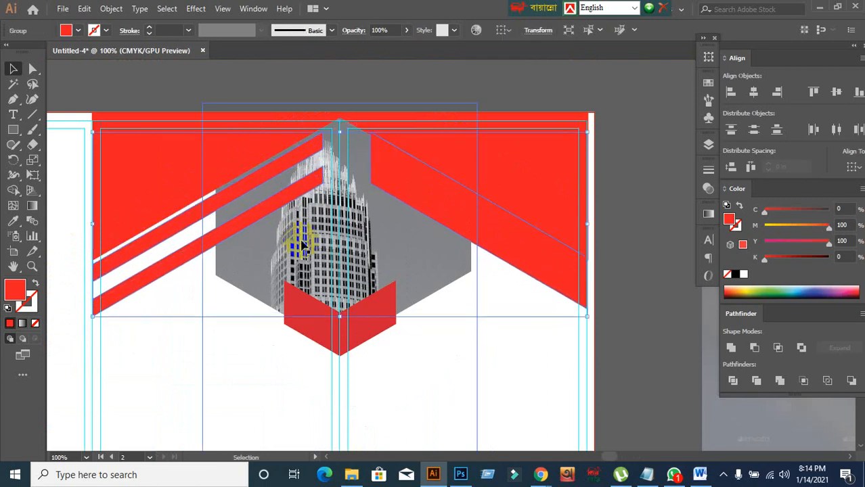
pyautogui.hotkey('ctrl', 'z')
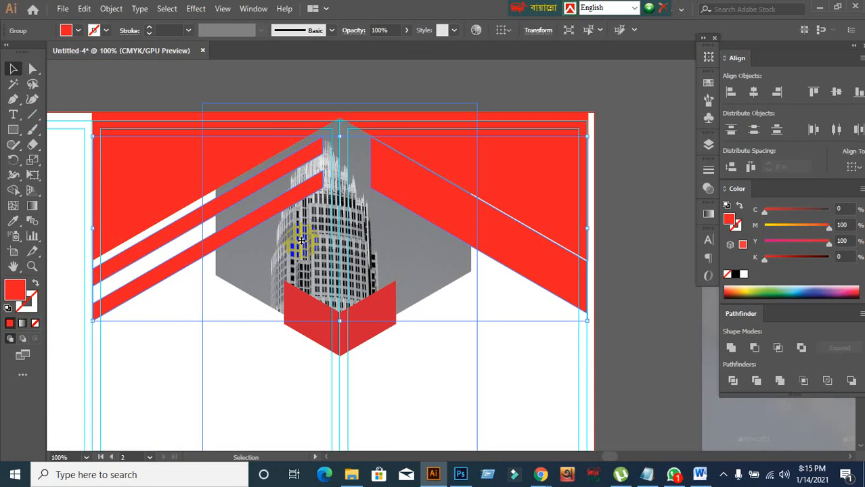
pyautogui.hotkey('shift', 'Up')
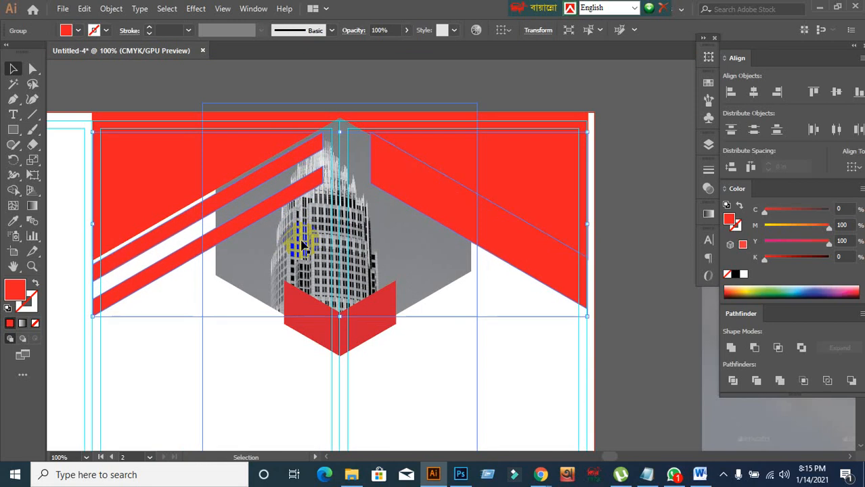
pyautogui.hotkey('shift', 'Up')
pyautogui.hotkey('shift', 'Up')
pyautogui.hotkey('ctrl', 'z')
pyautogui.hotkey('ctrl', 'z')
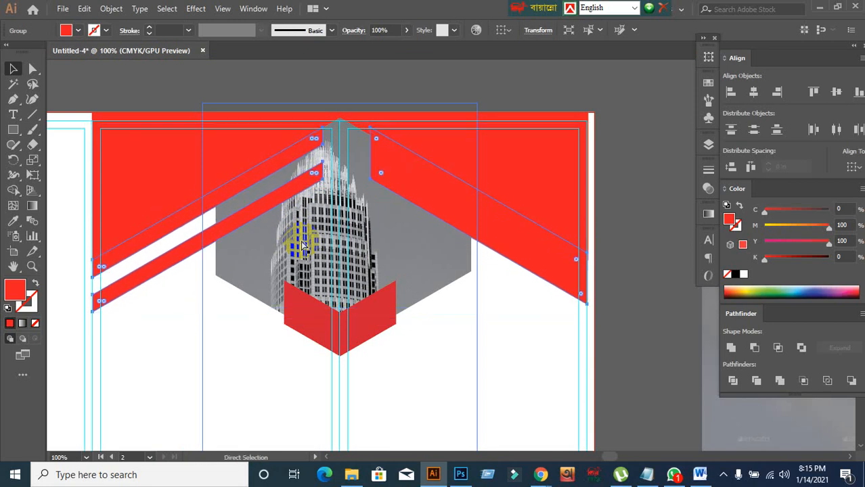
pyautogui.hotkey('ctrl', 'z')
pyautogui.hotkey('ctrl', 'z')
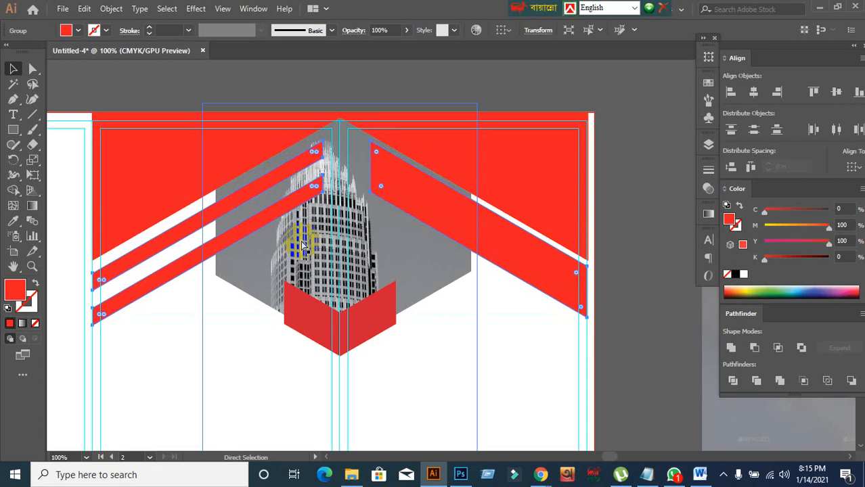
# - Examine how the stripe group sits against the red header shape and the page edge across the second artboard
pyautogui.click(527, 91)
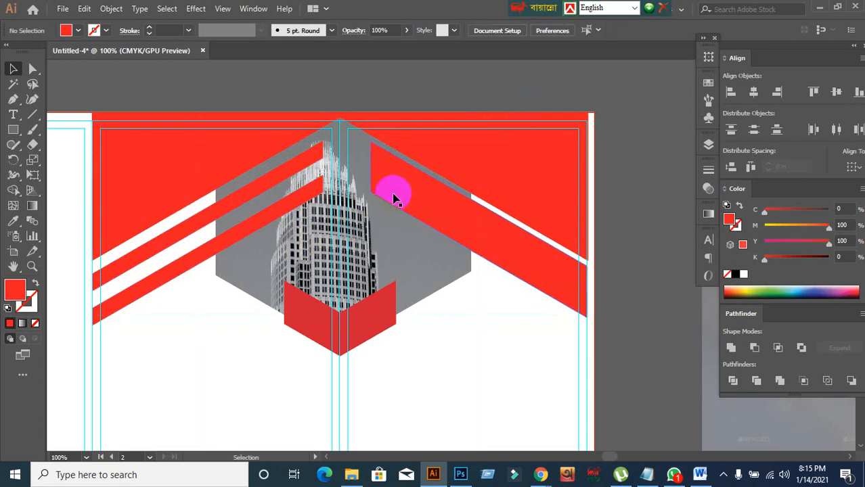
pyautogui.click(403, 210)
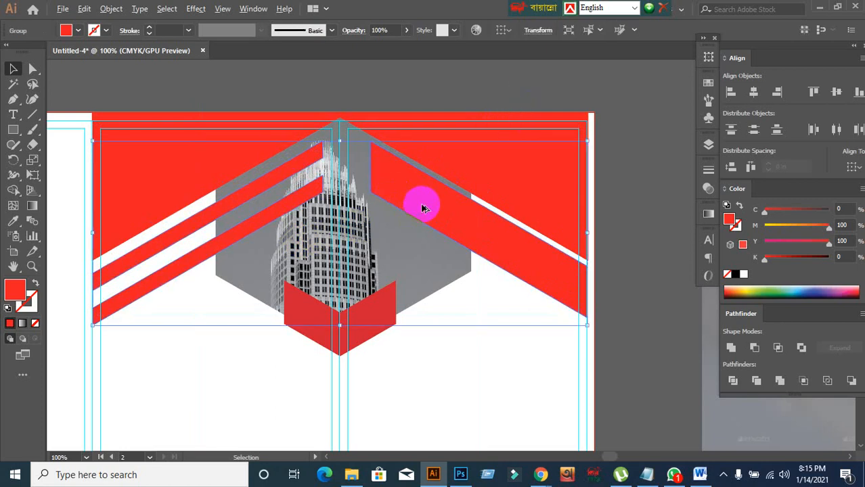
pyautogui.scroll(-1, 403, 211)
pyautogui.click(556, 289)
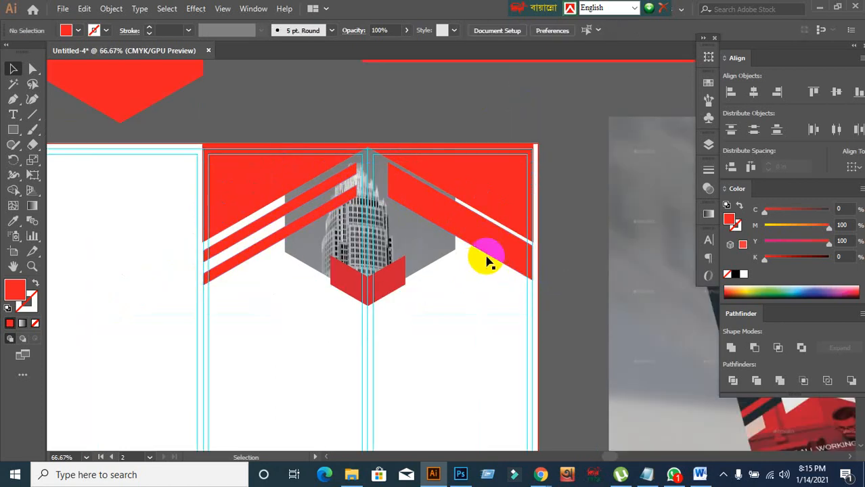
pyautogui.click(515, 280)
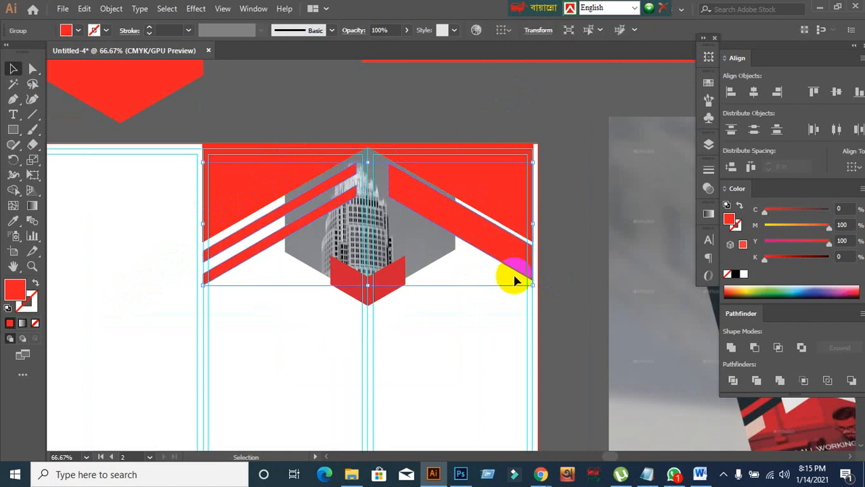
pyautogui.click(509, 274)
pyautogui.scroll(-1, 510, 274)
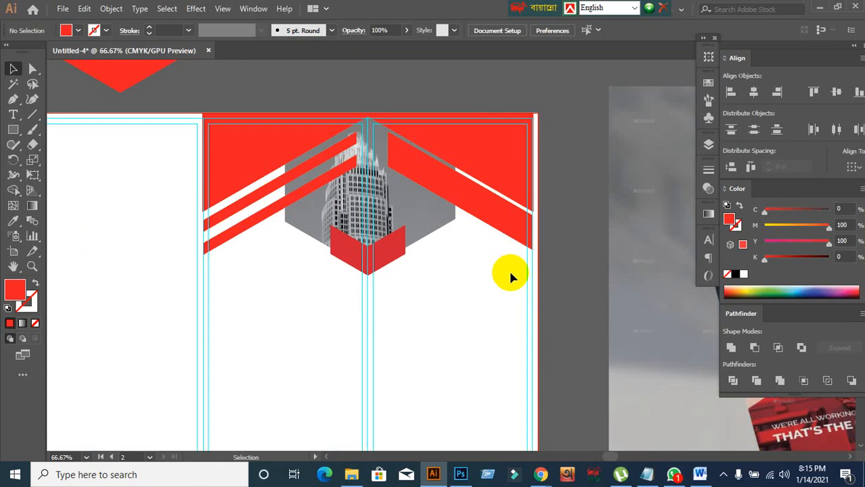
pyautogui.scroll(-2, 479, 199)
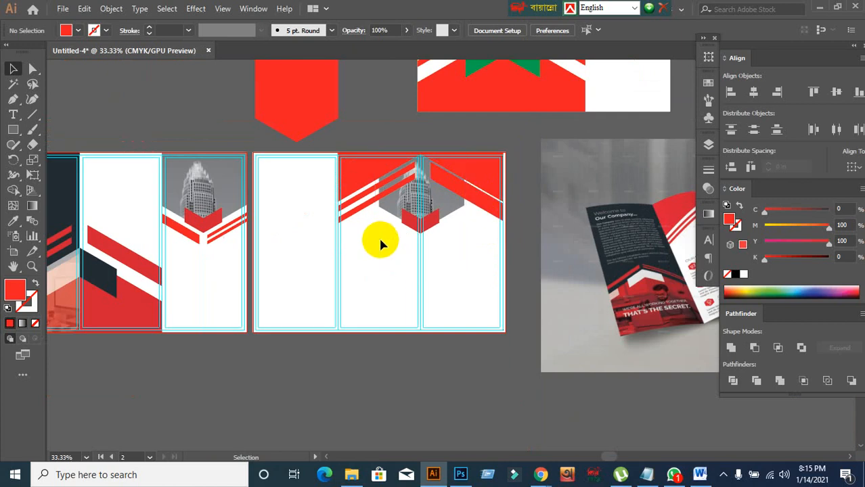
pyautogui.scroll(1, 509, 225)
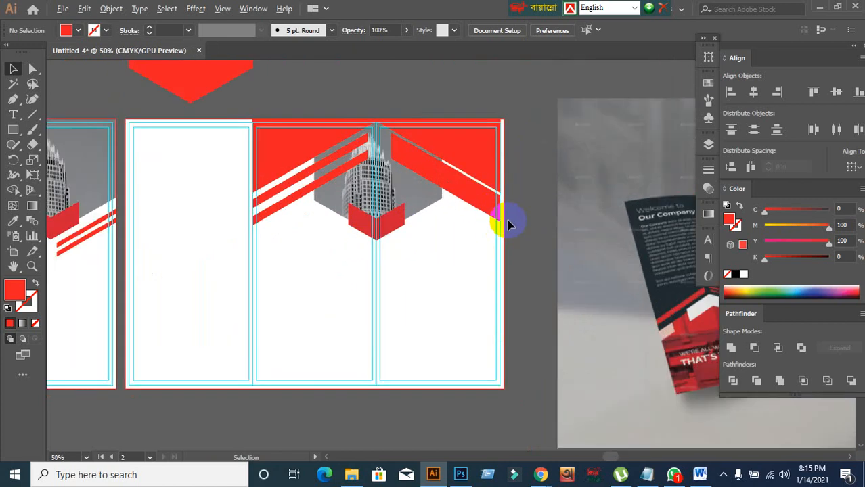
pyautogui.scroll(-1, 509, 225)
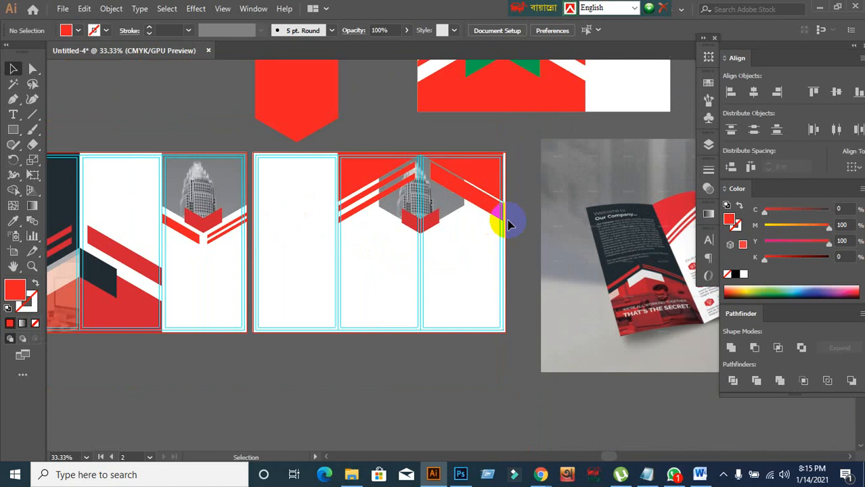
pyautogui.scroll(1, 509, 225)
# - Move the red header shape and the stripe group together off the building picture to the bottom of the second artboard
pyautogui.click(491, 201)
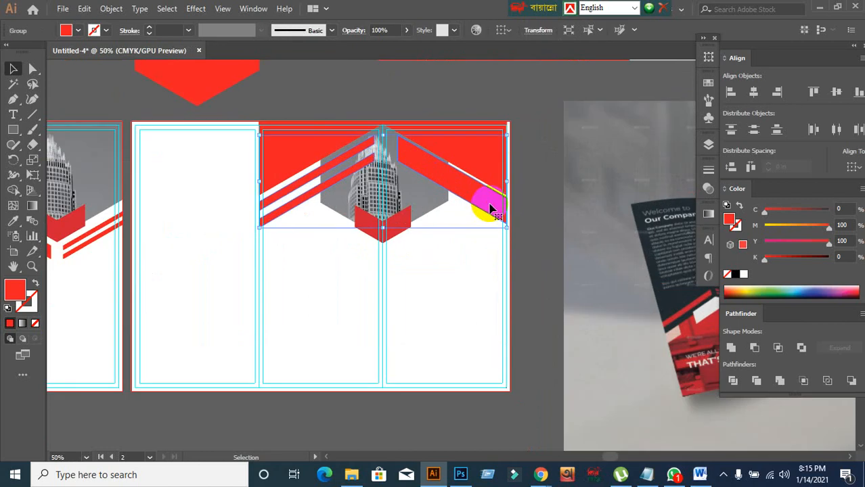
pyautogui.moveTo(498, 165); pyautogui.dragTo(704, 328)
pyautogui.hotkey('ctrl', 'z')
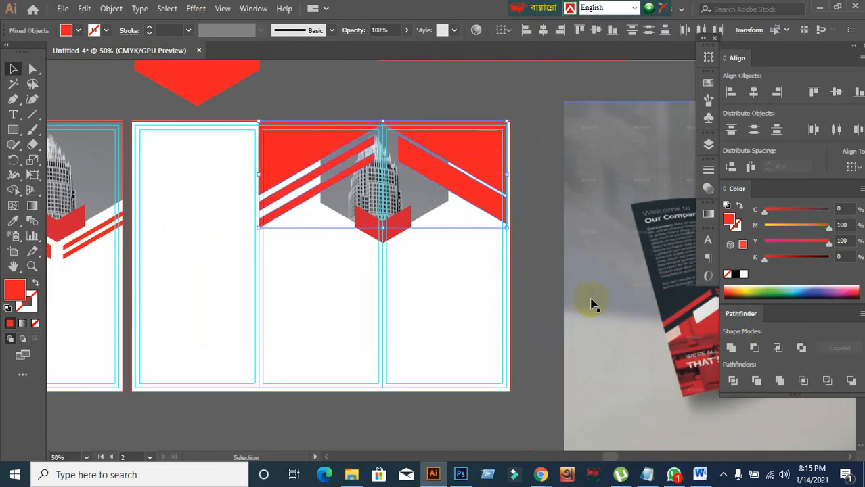
pyautogui.moveTo(464, 151); pyautogui.dragTo(354, 364)
# - Switch to the Google Meet call, admit the waiting participant, and return to Illustrator
pyautogui.moveTo(541, 470)
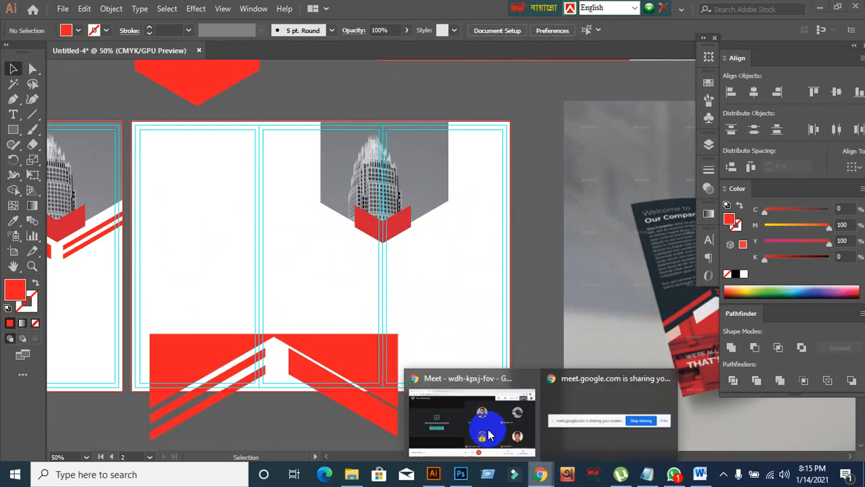
pyautogui.click(482, 426)
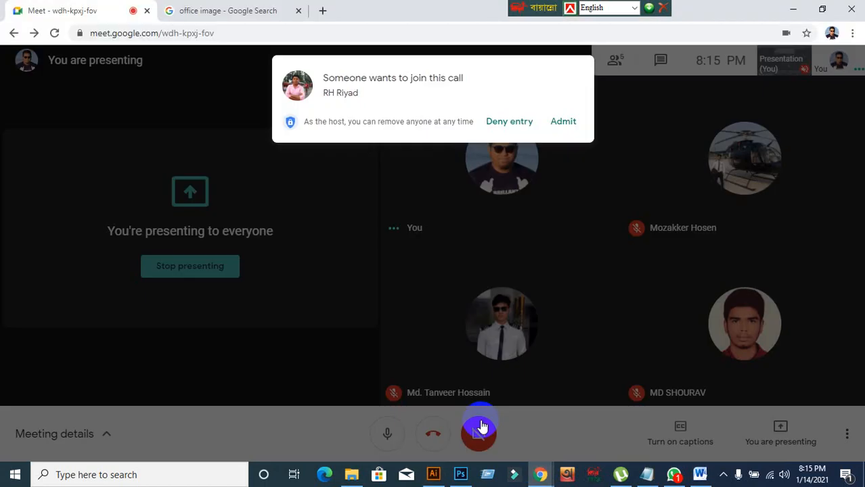
pyautogui.click(564, 122)
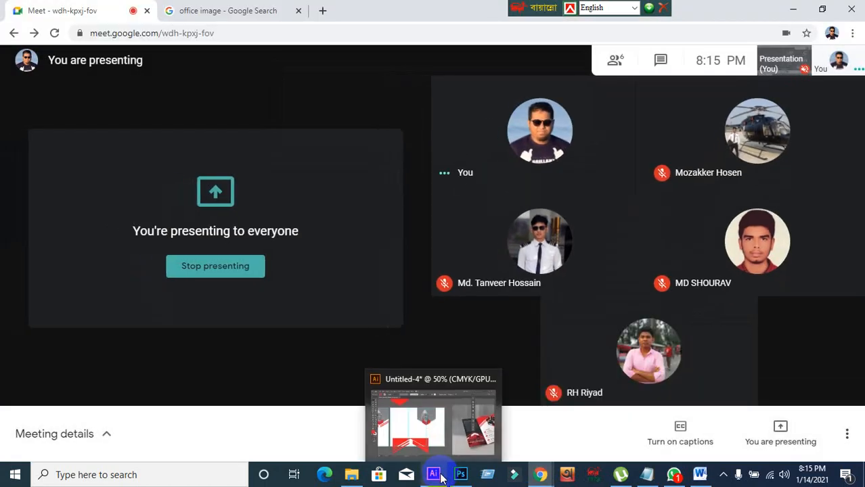
pyautogui.click(439, 477)
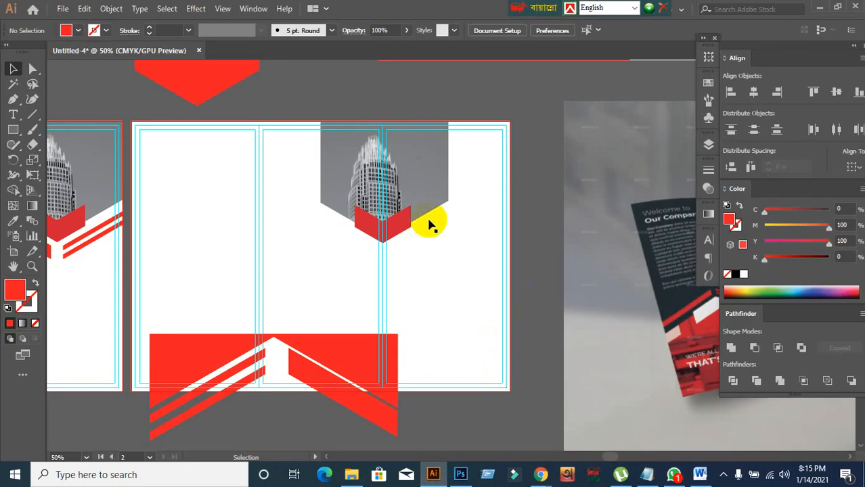
# - Copy the clipped building picture from the second artboard's fold onto its empty first panel
pyautogui.hscroll(-5, 440, 228)
pyautogui.scroll(1, 286, 246)
pyautogui.click(281, 241)
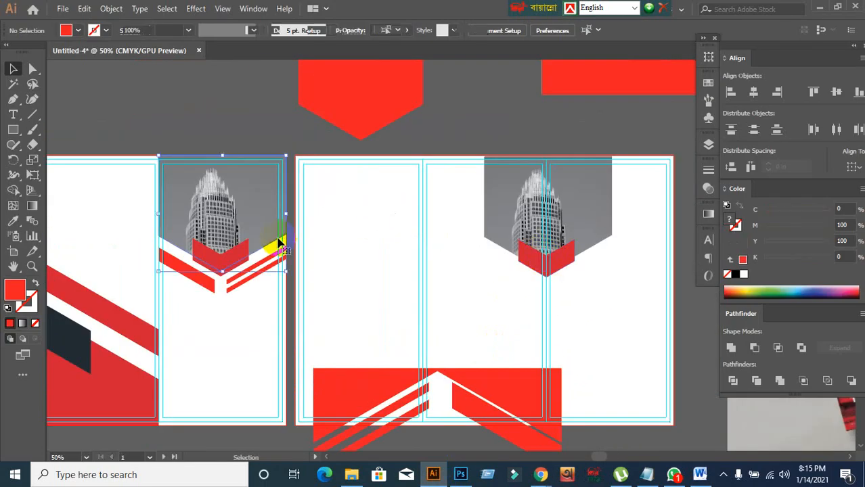
pyautogui.click(247, 329)
pyautogui.click(248, 218)
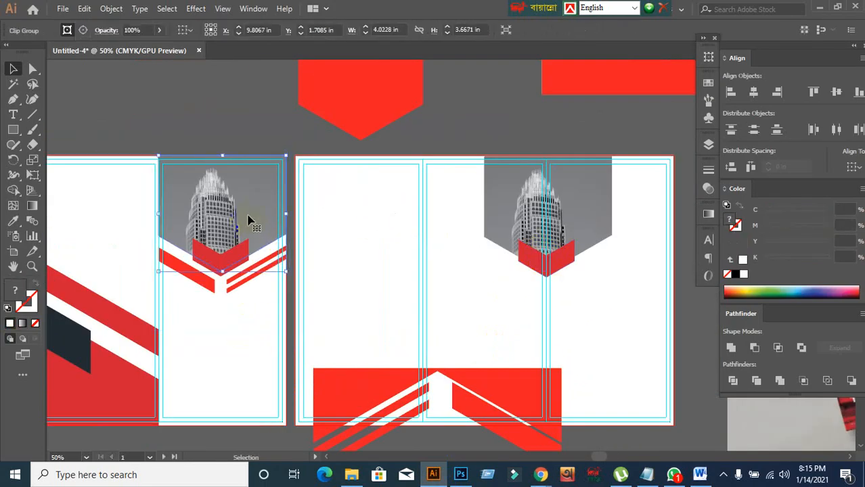
pyautogui.click(556, 217)
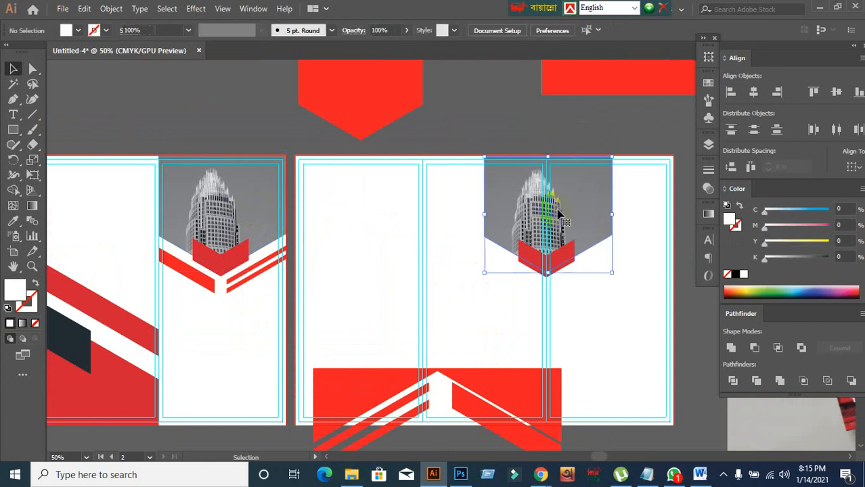
pyautogui.moveTo(557, 214); pyautogui.dragTo(392, 268)
# - Release the copied picture's clipping mask and delete the building image, keeping only the pentagon outline
pyautogui.rightClick(391, 267)
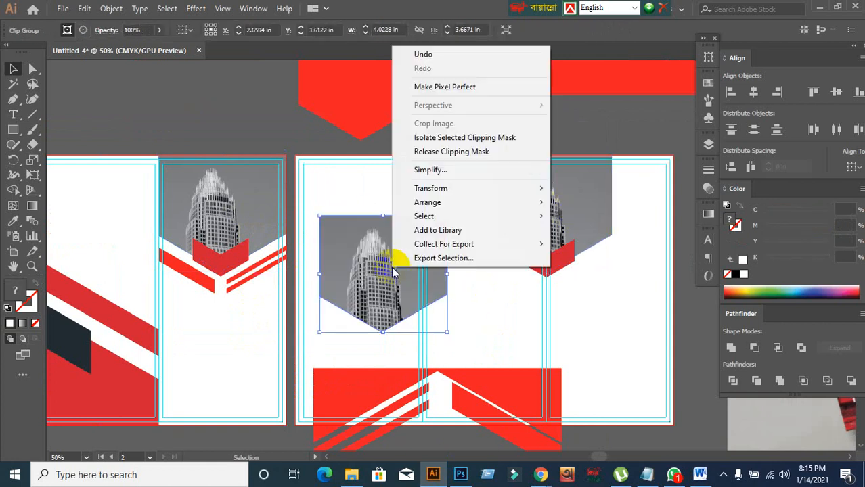
pyautogui.click(452, 155)
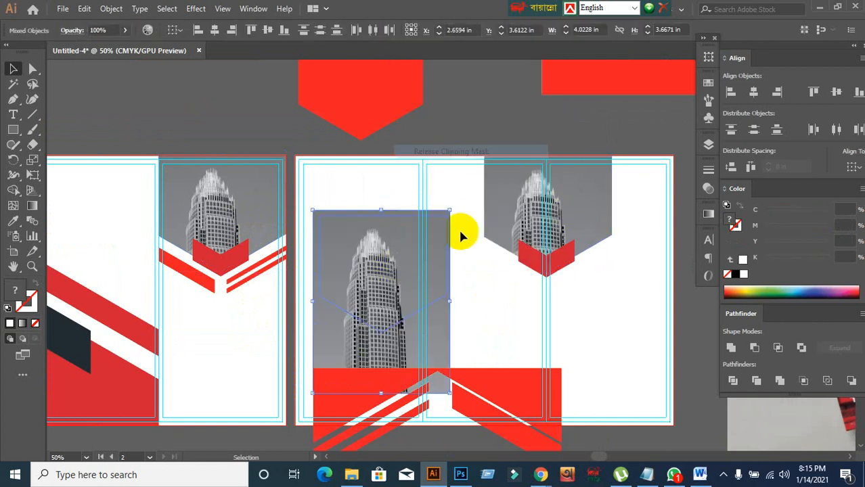
pyautogui.click(452, 330)
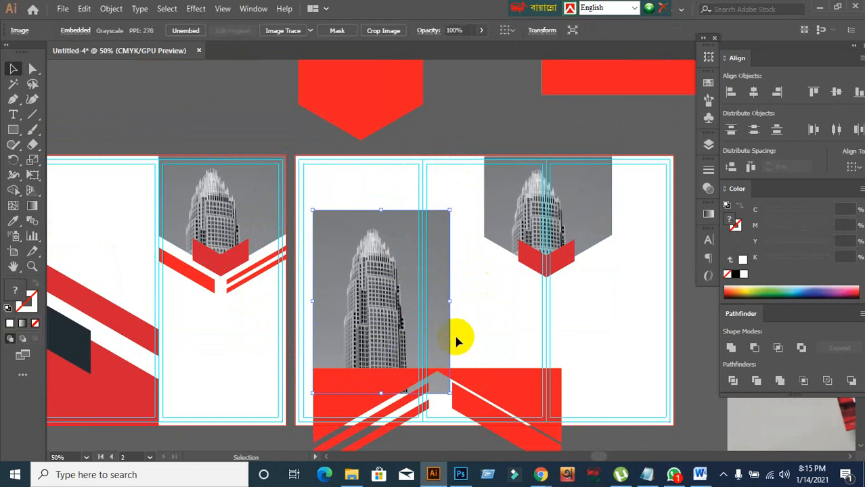
pyautogui.press('Delete')
# - Fill the released pentagon outline with the red swatch
pyautogui.moveTo(332, 203); pyautogui.dragTo(359, 272)
pyautogui.click(79, 31)
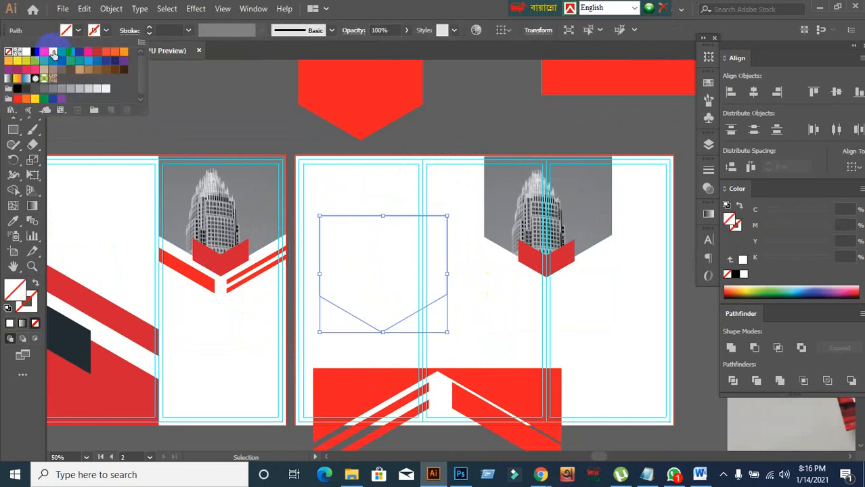
pyautogui.click(45, 52)
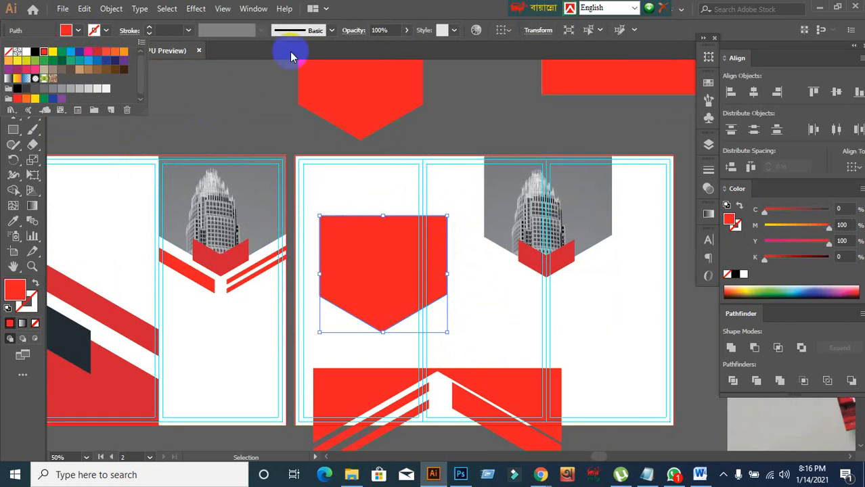
pyautogui.click(390, 5)
# - Turn the red pentagon upside down so its apex points up and place it over the building picture
pyautogui.moveTo(448, 215); pyautogui.dragTo(559, 252)
pyautogui.scroll(2, 559, 252)
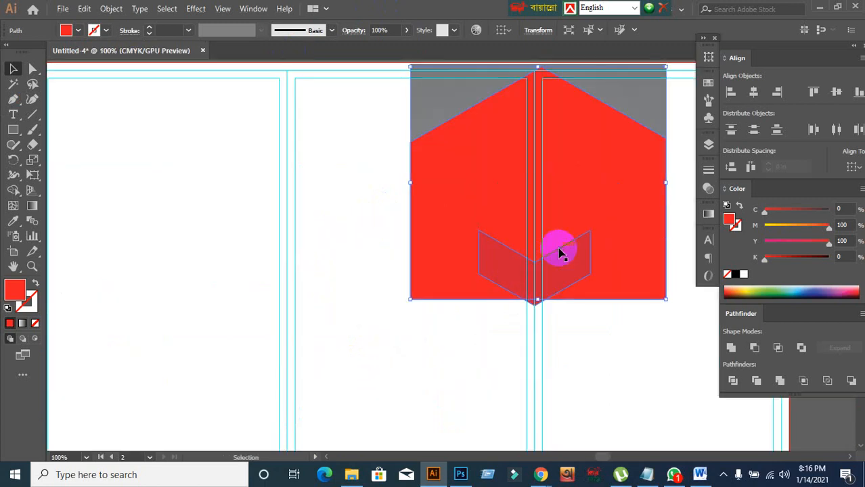
pyautogui.scroll(-1, 560, 252)
pyautogui.scroll(-1, 572, 260)
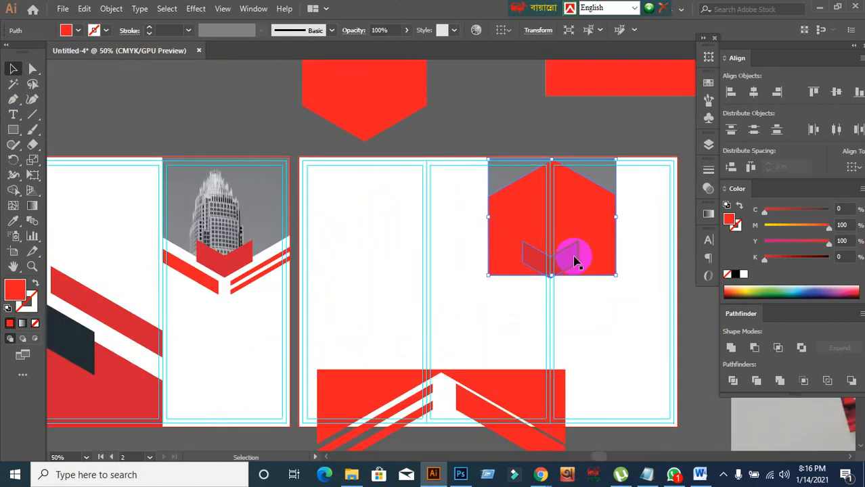
pyautogui.click(587, 330)
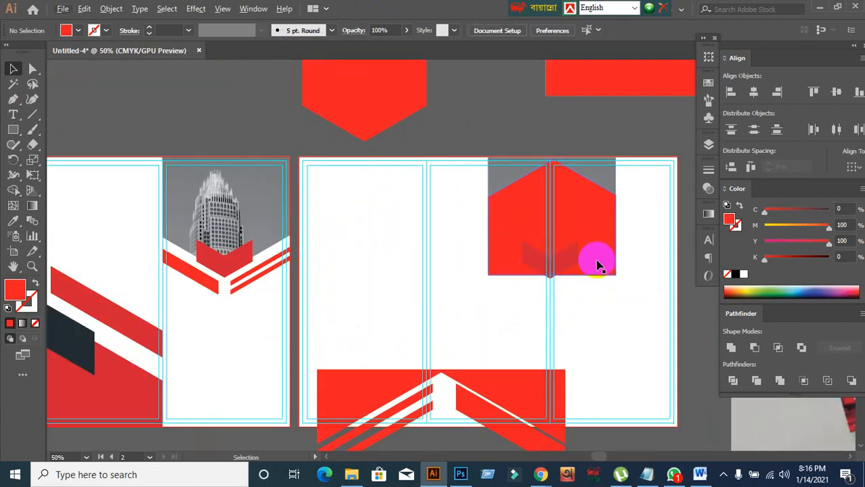
# - Lower the red pentagon on the building picture and place a duplicate slightly higher, with its apex near the fold guide
pyautogui.moveTo(595, 256); pyautogui.dragTo(593, 306)
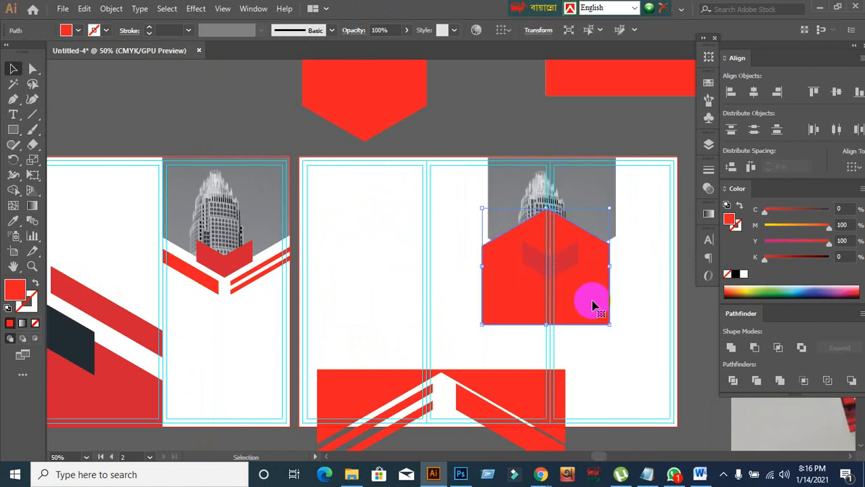
pyautogui.scroll(-1, 593, 306)
pyautogui.moveTo(589, 299); pyautogui.dragTo(363, 271)
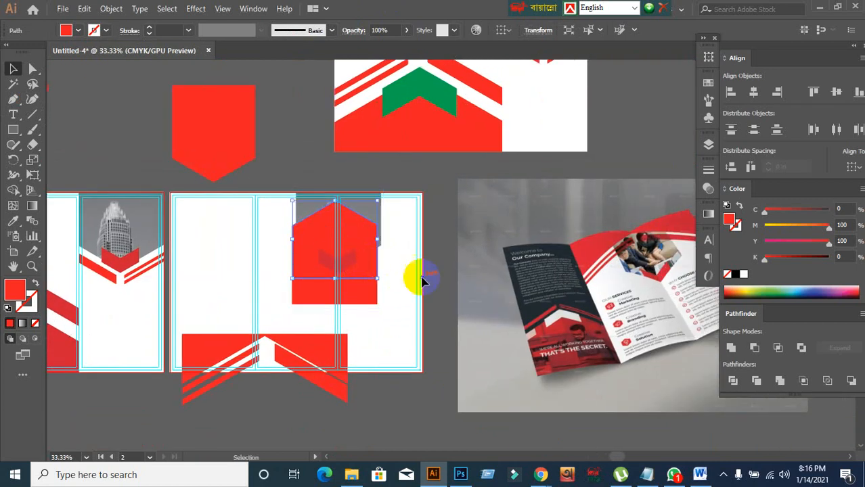
pyautogui.scroll(1, 363, 249)
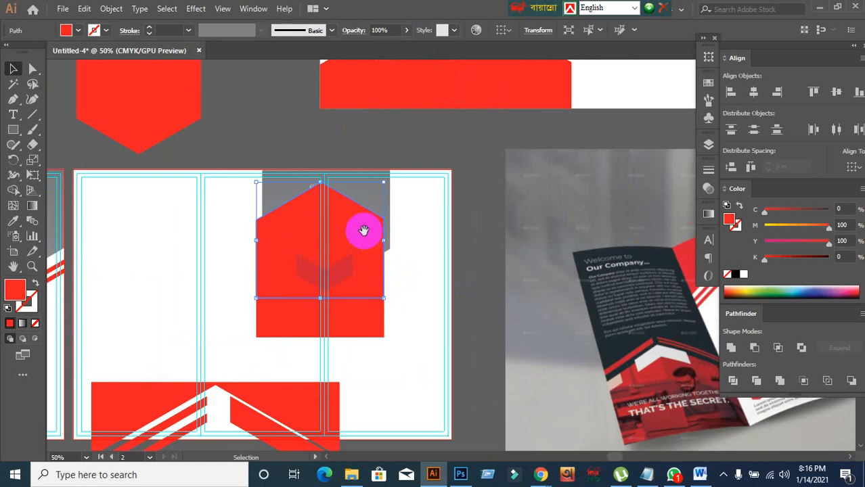
pyautogui.moveTo(364, 231); pyautogui.dragTo(154, 228)
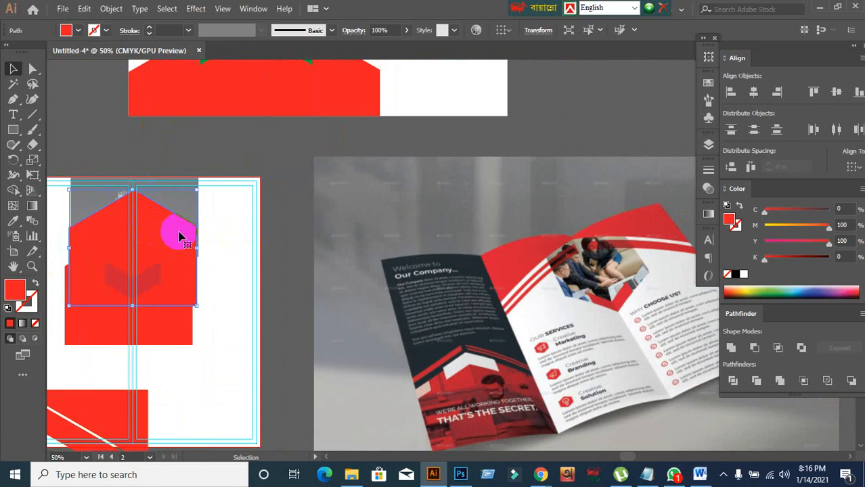
pyautogui.moveTo(294, 270); pyautogui.dragTo(371, 234)
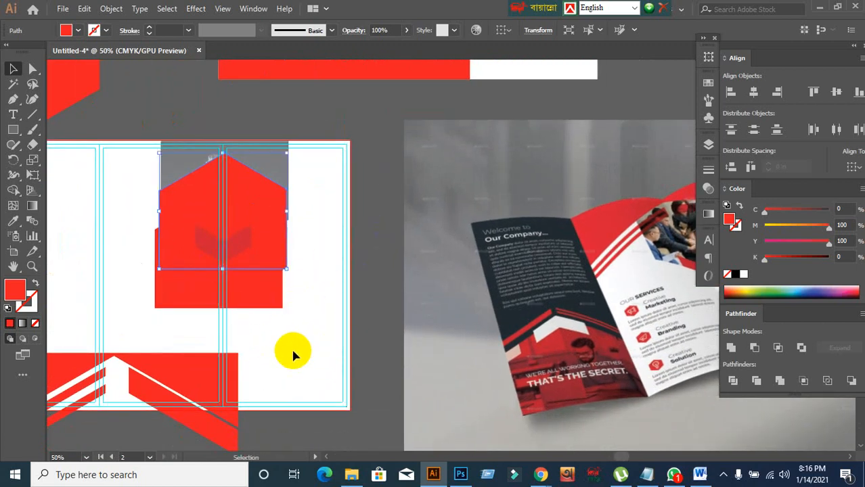
pyautogui.moveTo(293, 355); pyautogui.dragTo(338, 270)
# - Move the red header shape and its stripes from the second artboard's lower edge to the empty canvas below
pyautogui.moveTo(109, 289); pyautogui.dragTo(151, 352)
pyautogui.hotkey('ctrl', 'z')
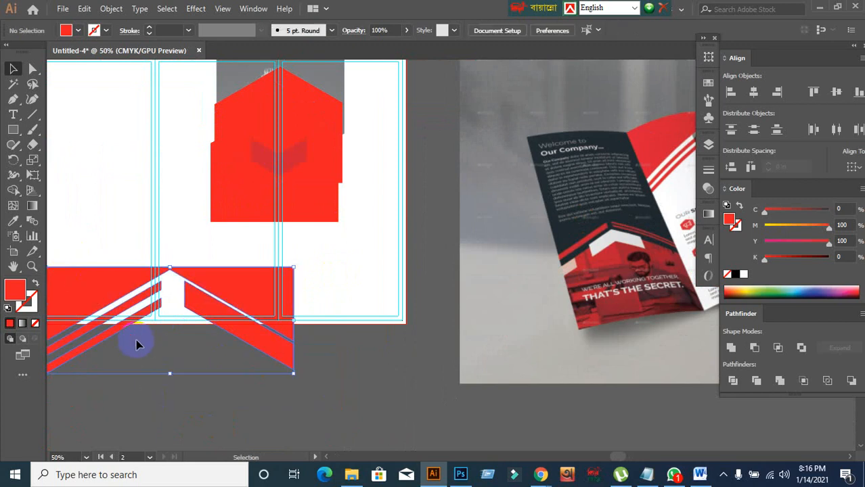
pyautogui.moveTo(107, 285); pyautogui.dragTo(170, 406)
pyautogui.scroll(2, 230, 254)
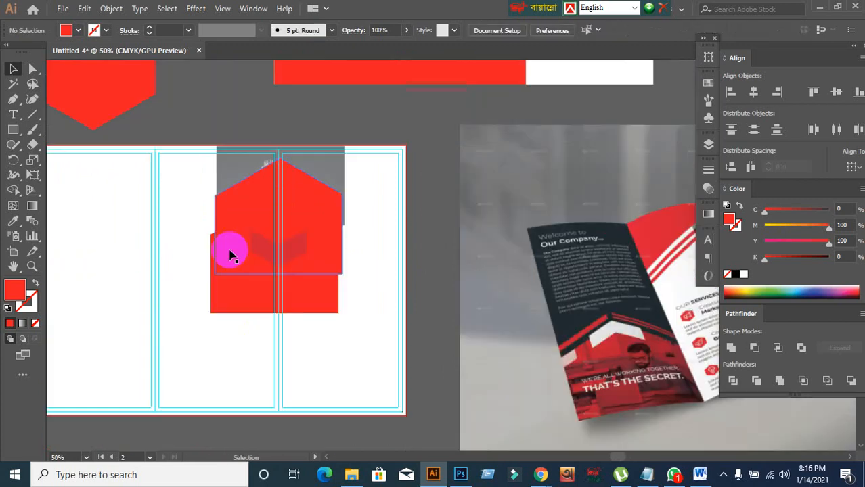
# - Move the lower red pentagon away from the building picture to the second artboard's lower outer corner
pyautogui.scroll(1, 254, 256)
pyautogui.click(300, 242)
pyautogui.click(431, 228)
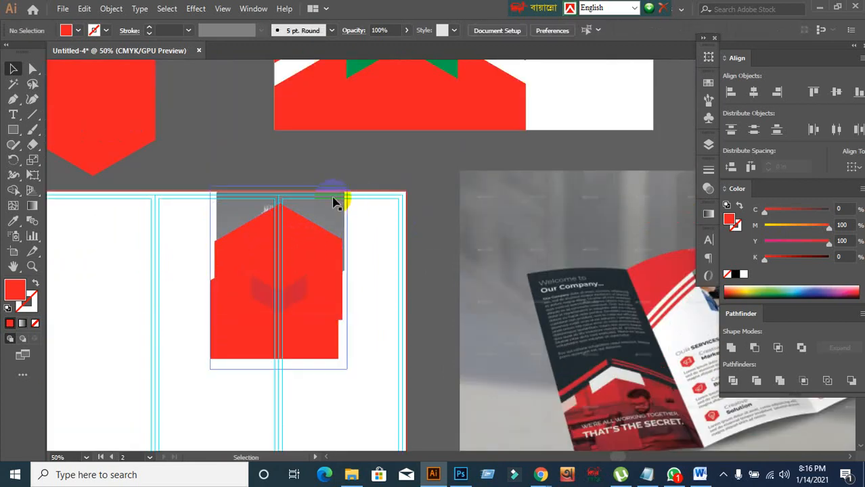
pyautogui.click(334, 203)
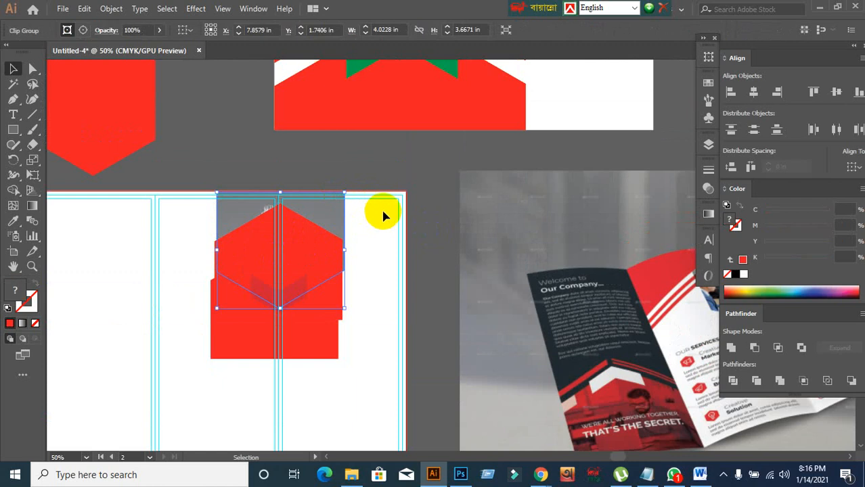
pyautogui.click(395, 216)
pyautogui.moveTo(288, 342); pyautogui.dragTo(447, 411)
pyautogui.moveTo(320, 249); pyautogui.dragTo(354, 182)
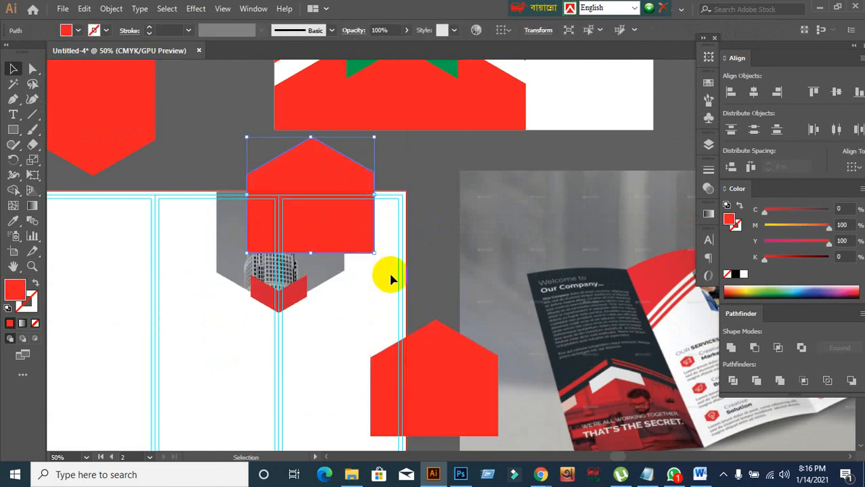
pyautogui.hotkey('ctrl', 'z')
# - Shift the remaining red pentagon slightly sideways so its apex sits on the fold guide between the last two panels
pyautogui.click(432, 264)
pyautogui.scroll(3, 295, 216)
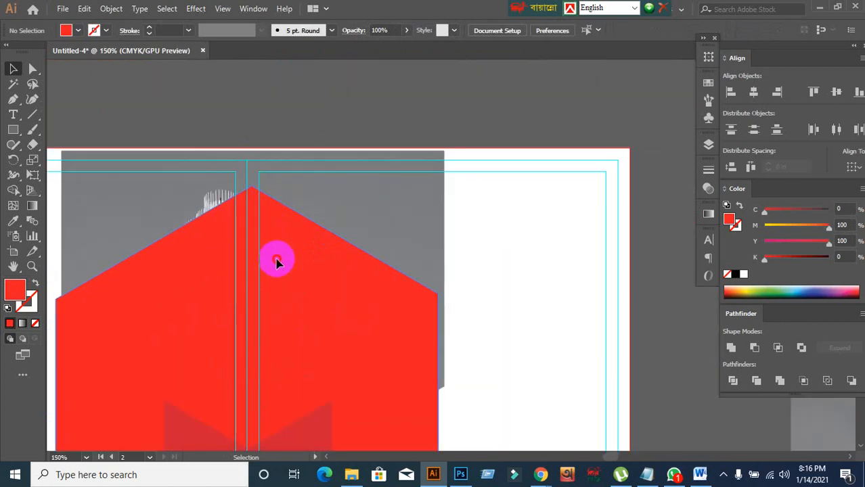
pyautogui.moveTo(276, 263); pyautogui.dragTo(270, 260)
pyautogui.scroll(5, 251, 204)
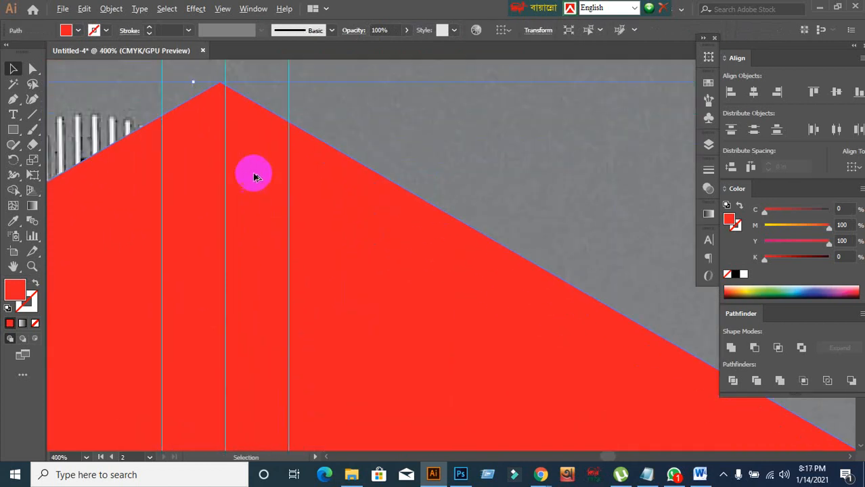
pyautogui.scroll(-6, 240, 108)
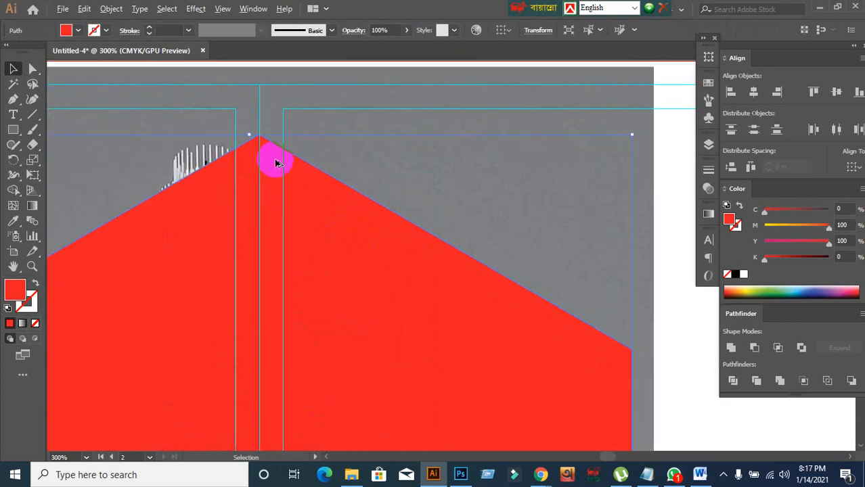
pyautogui.scroll(-3, 272, 166)
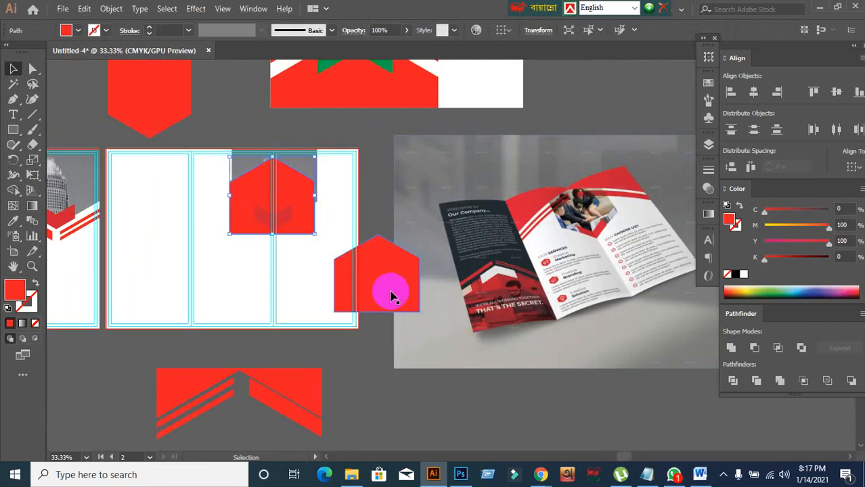
# - Move the spare red pentagon below the artboard and enlarge the other to span the middle and last panels
pyautogui.moveTo(392, 292); pyautogui.dragTo(359, 377)
pyautogui.click(304, 228)
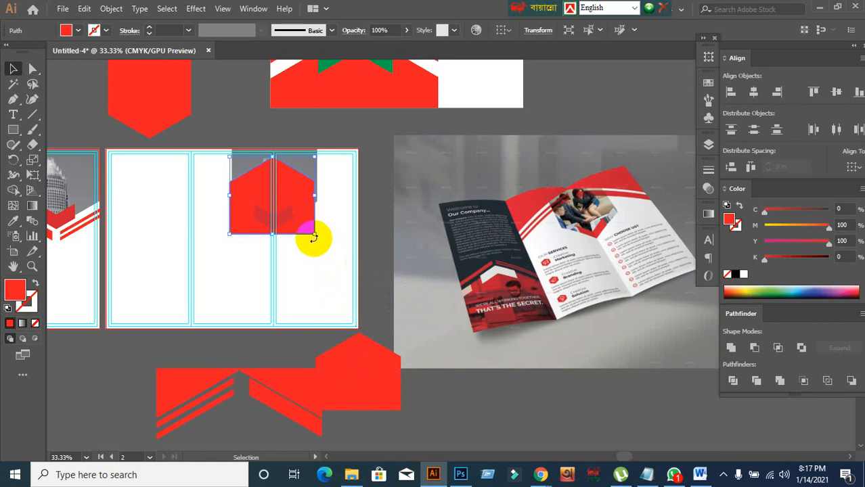
pyautogui.moveTo(313, 235); pyautogui.dragTo(367, 290)
pyautogui.scroll(2, 336, 258)
pyautogui.scroll(2, 319, 222)
pyautogui.moveTo(319, 222); pyautogui.dragTo(461, 256)
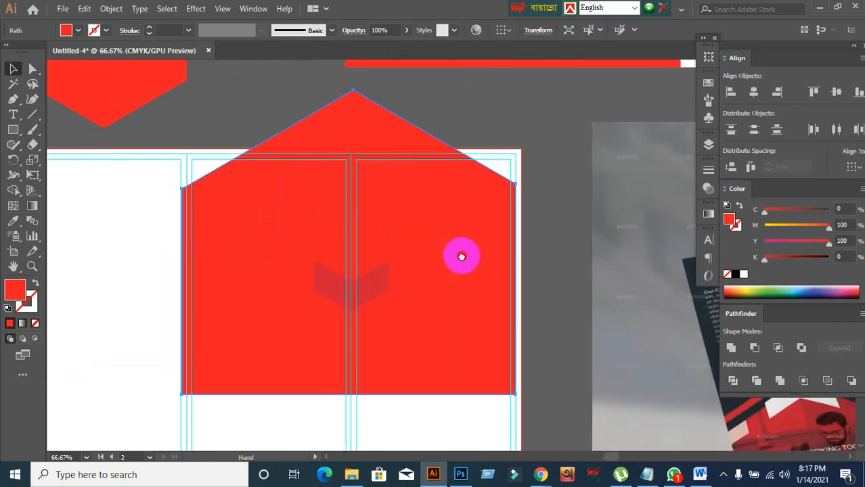
# - Nudge the enlarged red pentagon down until its apex sits near the page's upper margin guide
pyautogui.scroll(2, 446, 239)
pyautogui.press('Down')
pyautogui.press('Down')
pyautogui.press('Down')
pyautogui.press('Down')
pyautogui.press('Down')
pyautogui.press('Down')
pyautogui.press('Down')
pyautogui.press('Down')
pyautogui.press('Down')
pyautogui.press('Down')
pyautogui.press('Down')
pyautogui.press('Down')
pyautogui.press('Down')
pyautogui.press('Down')
pyautogui.press('Down')
pyautogui.press('Down')
pyautogui.press('Down')
pyautogui.press('Down')
pyautogui.press('Down')
pyautogui.press('Down')
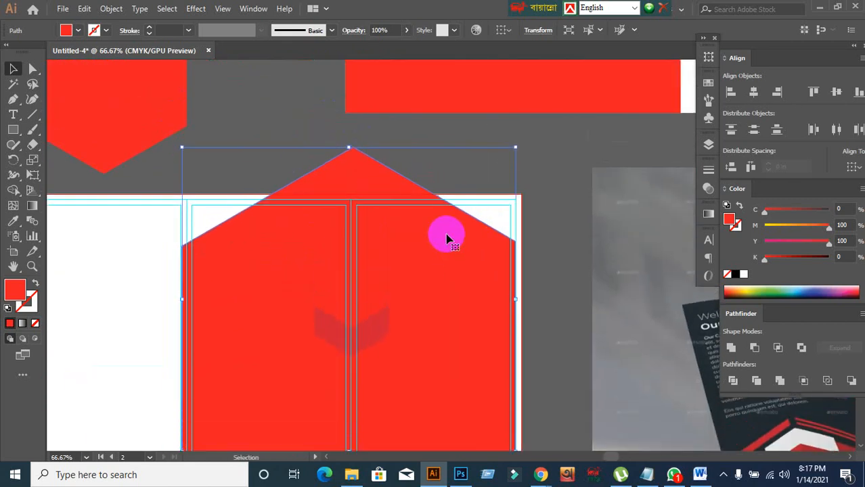
pyautogui.press('Down')
pyautogui.press('Down')
pyautogui.press('Down')
pyautogui.press('Down')
pyautogui.press('Down')
pyautogui.press('Down')
pyautogui.press('Down')
pyautogui.press('Down')
pyautogui.press('Down')
pyautogui.press('Down')
pyautogui.press('Down')
pyautogui.press('Down')
pyautogui.press('Down')
pyautogui.press('Down')
pyautogui.press('Down')
pyautogui.press('Down')
pyautogui.press('Down')
pyautogui.press('Down')
pyautogui.press('Down')
pyautogui.press('Down')
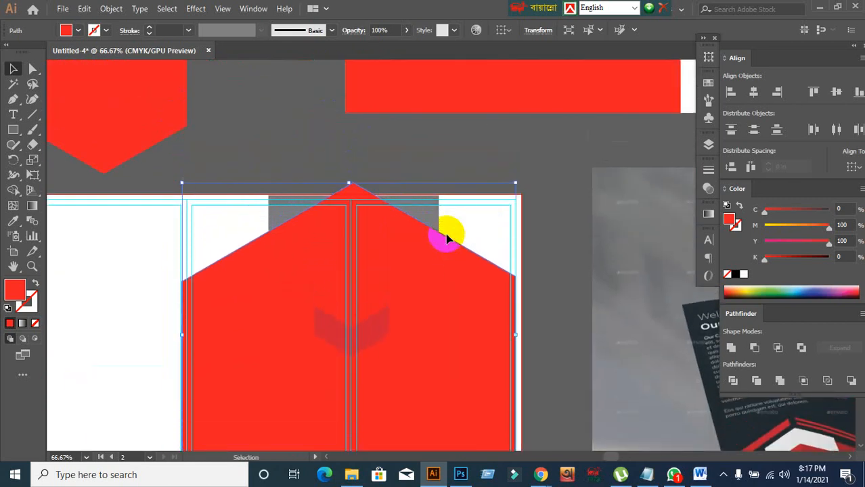
pyautogui.press('Down')
pyautogui.press('Down')
pyautogui.press('Down')
pyautogui.press('Down')
pyautogui.press('Down')
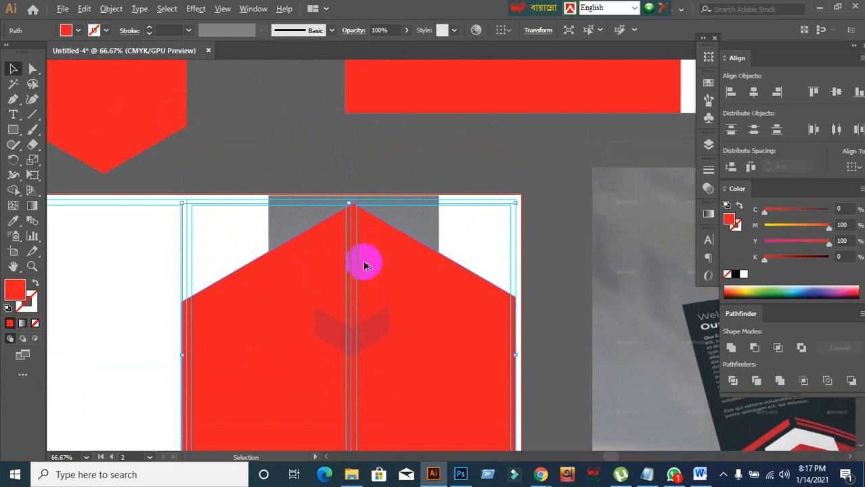
# - Fine-position the enlarged red pentagon so its apex lines up with the fold guide, leaving the shape selected
pyautogui.scroll(1, 366, 266)
pyautogui.scroll(1, 366, 265)
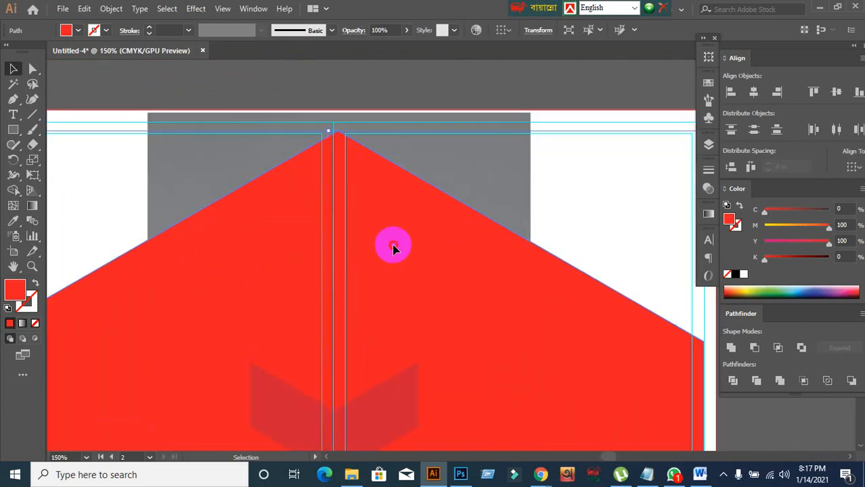
pyautogui.moveTo(394, 249); pyautogui.dragTo(390, 256)
pyautogui.scroll(-1, 390, 257)
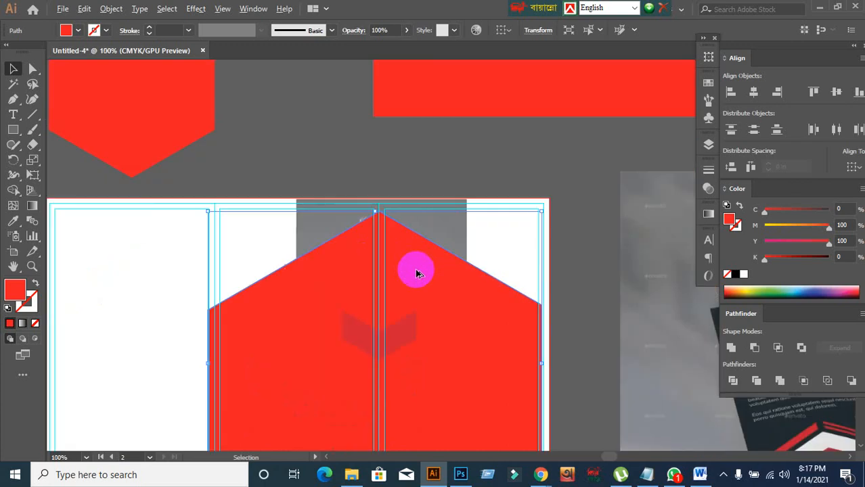
pyautogui.scroll(-4, 417, 274)
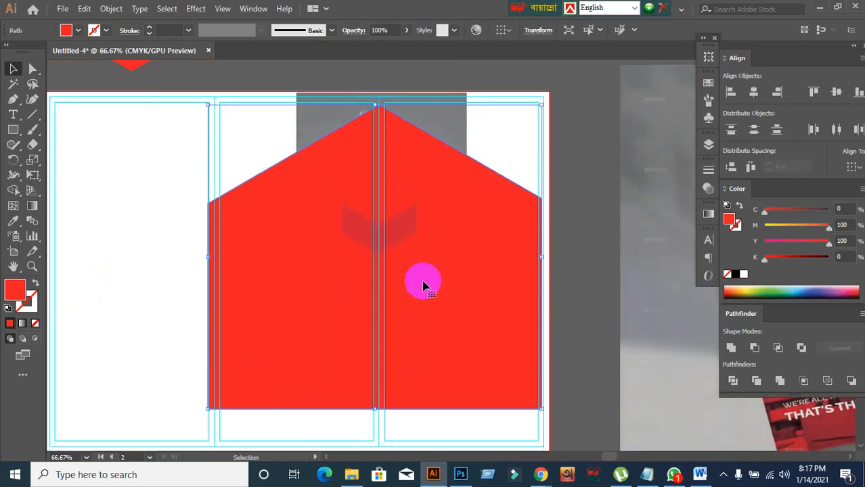
pyautogui.click(559, 294)
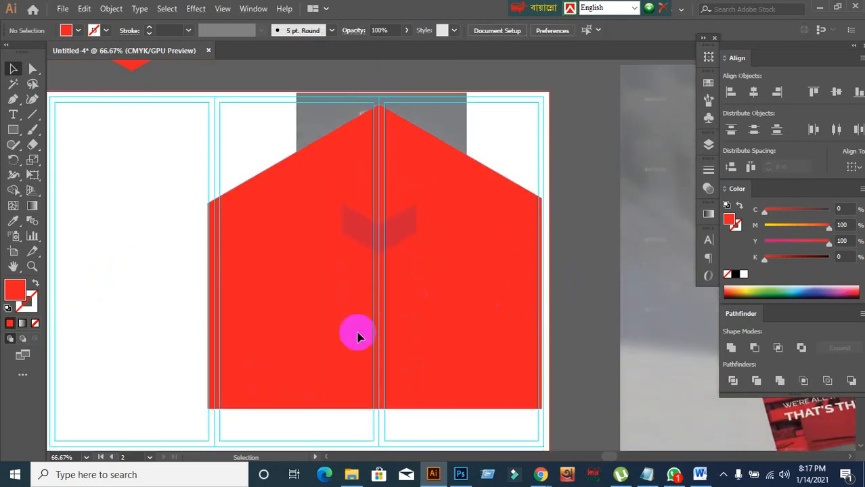
pyautogui.click(264, 316)
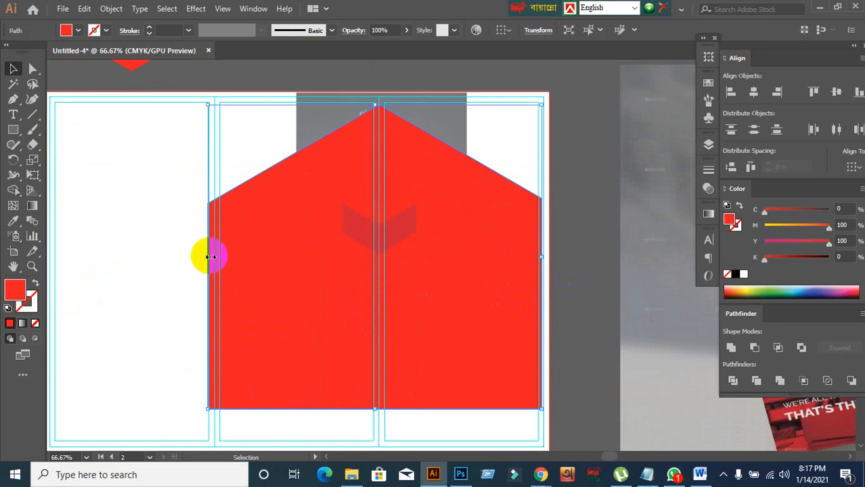
# - Move the enlarged red pentagon's upper-left corner point onto the fold guide between the first and middle panels
pyautogui.click(168, 284)
pyautogui.click(234, 271)
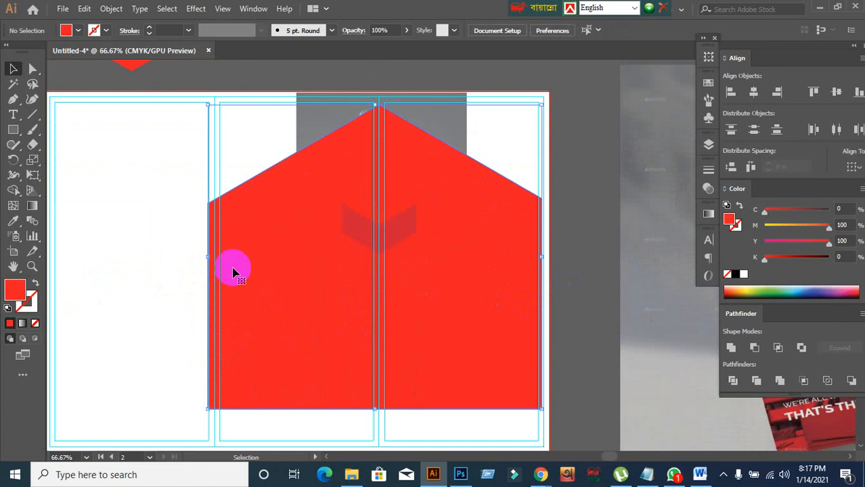
pyautogui.click(107, 158)
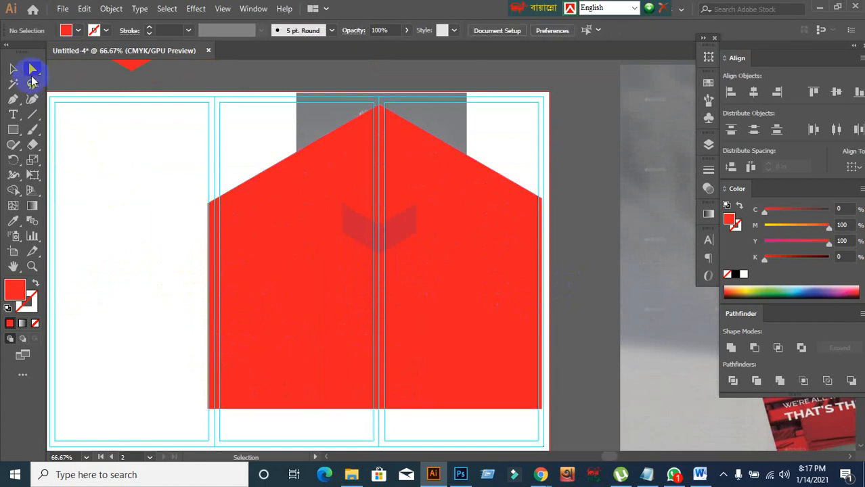
pyautogui.click(32, 70)
pyautogui.scroll(1, 256, 237)
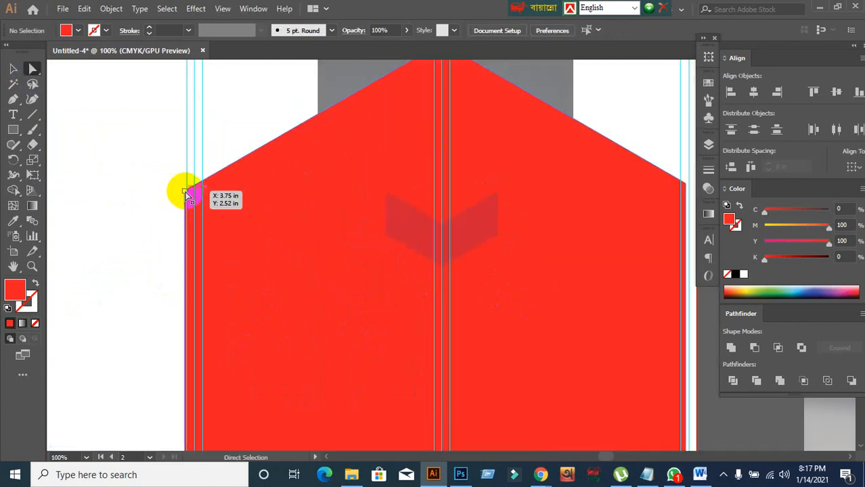
pyautogui.click(187, 192)
pyautogui.moveTo(189, 193); pyautogui.dragTo(195, 186)
# - Align the pentagon's lower-left corner point with the same fold guide and deselect the shape
pyautogui.scroll(-1, 257, 283)
pyautogui.scroll(-2, 257, 283)
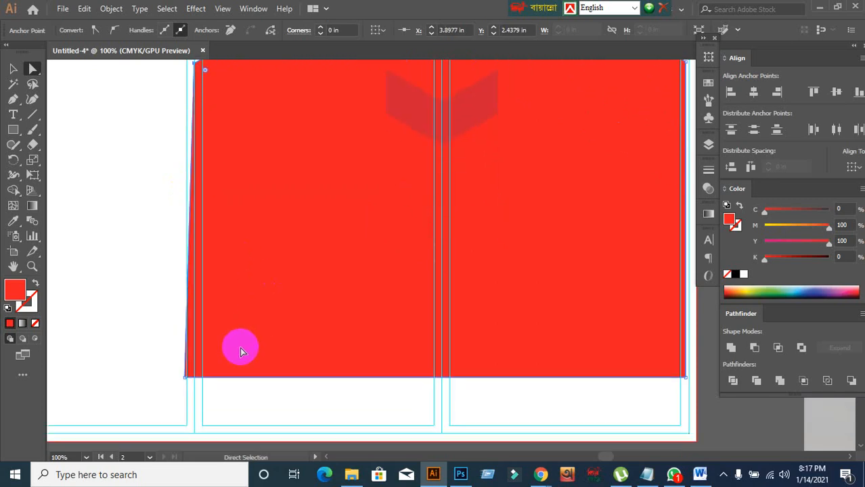
pyautogui.moveTo(193, 383); pyautogui.dragTo(195, 383)
pyautogui.scroll(-2, 294, 352)
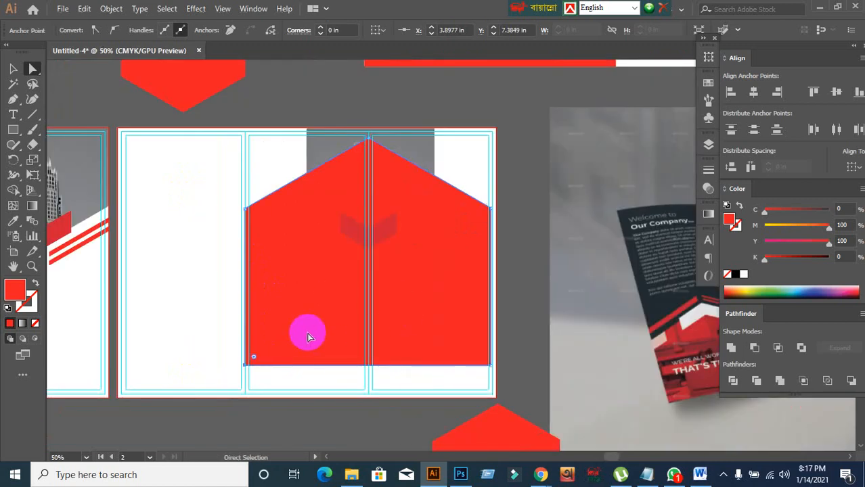
pyautogui.click(14, 69)
pyautogui.click(207, 285)
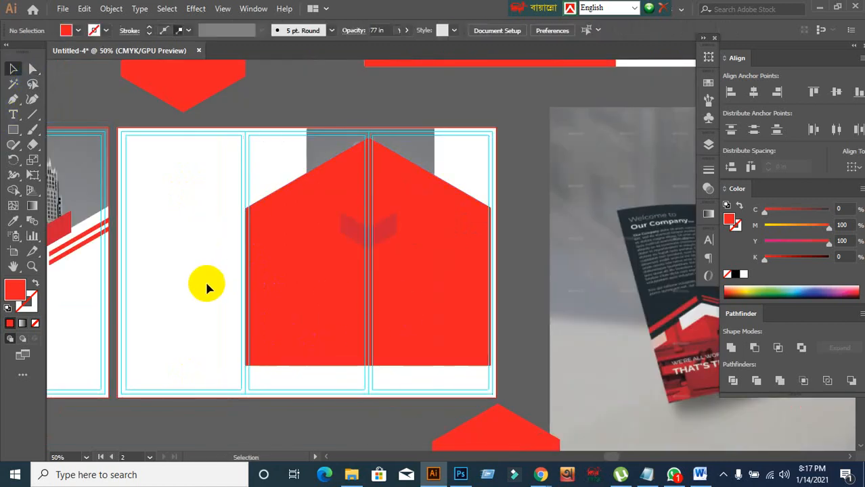
# - Duplicate the enlarged red pentagon straight upward so the copy overlaps the original and extends above the page
pyautogui.scroll(1, 497, 239)
pyautogui.scroll(2, 397, 214)
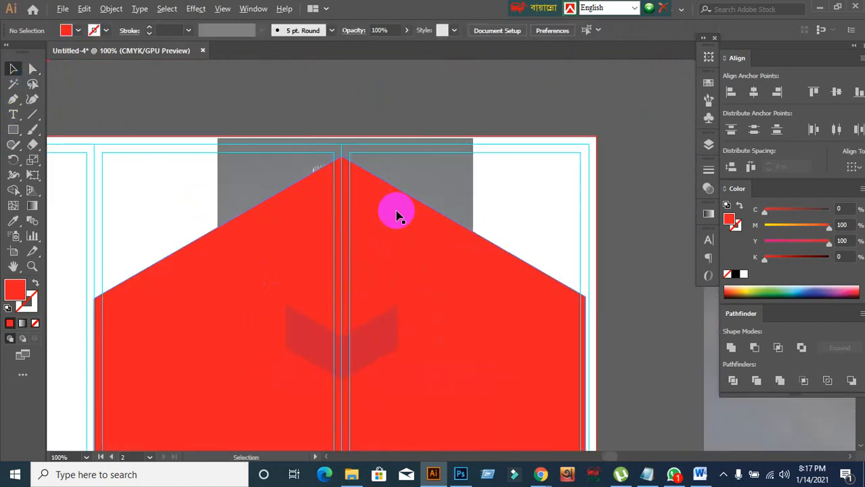
pyautogui.scroll(-2, 397, 214)
pyautogui.click(404, 236)
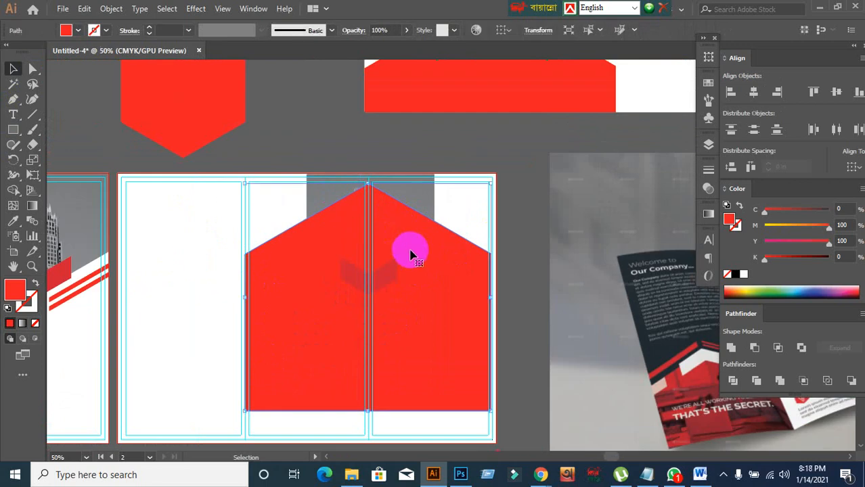
pyautogui.moveTo(416, 277); pyautogui.dragTo(411, 175)
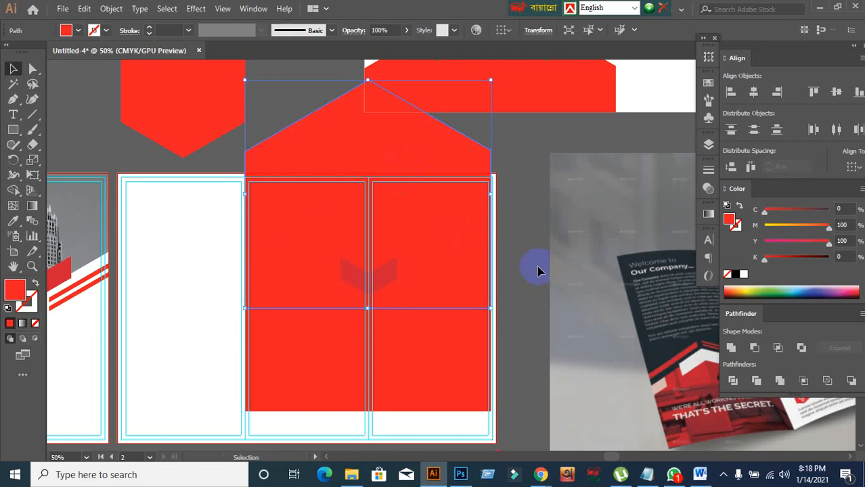
pyautogui.click(108, 296)
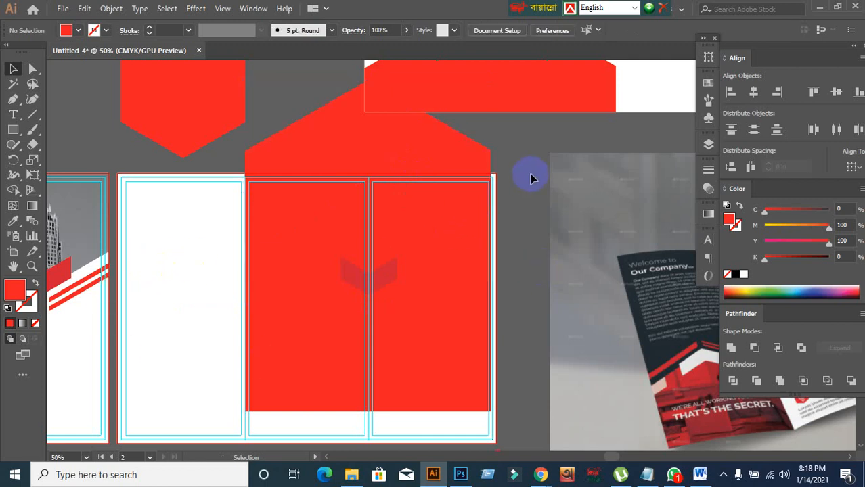
# - With Shape Builder, keep the red area above the lower pentagon's apex edges as one shape and remove the red areas below it
pyautogui.moveTo(530, 174); pyautogui.dragTo(375, 267)
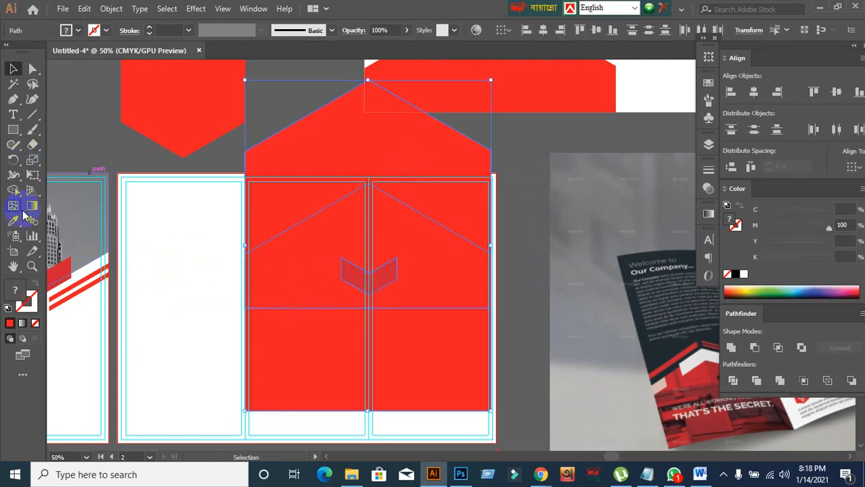
pyautogui.click(15, 194)
pyautogui.moveTo(336, 190)
pyautogui.mouseDown()
pyautogui.moveTo(363, 193)
pyautogui.moveTo(308, 206)
pyautogui.mouseUp()
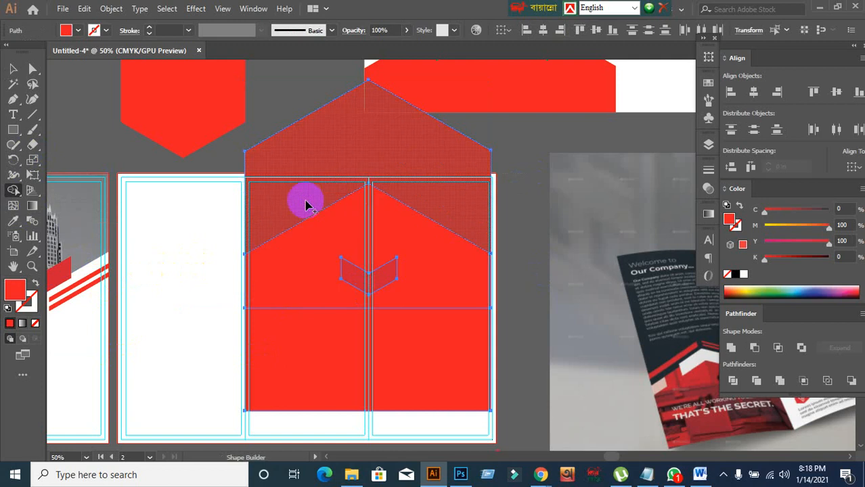
pyautogui.click(306, 202)
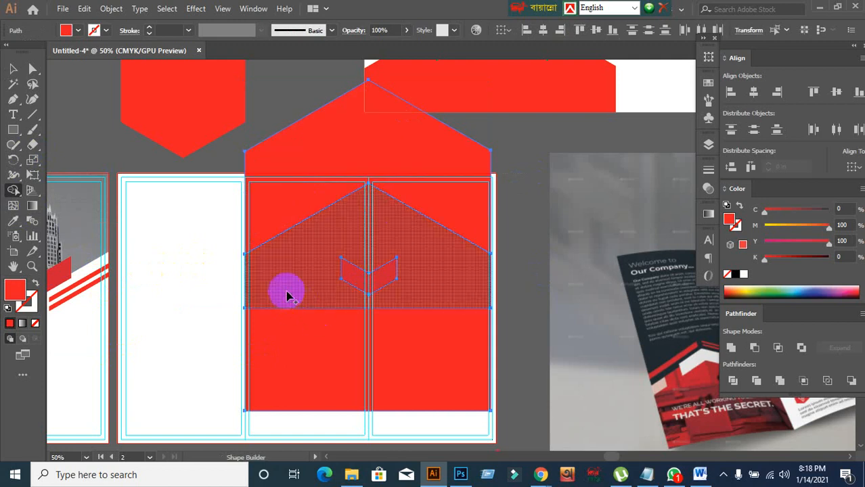
pyautogui.keyDown('alt'); pyautogui.click(287, 294); pyautogui.keyUp('alt')
pyautogui.keyDown('alt'); pyautogui.click(310, 365); pyautogui.keyUp('alt')
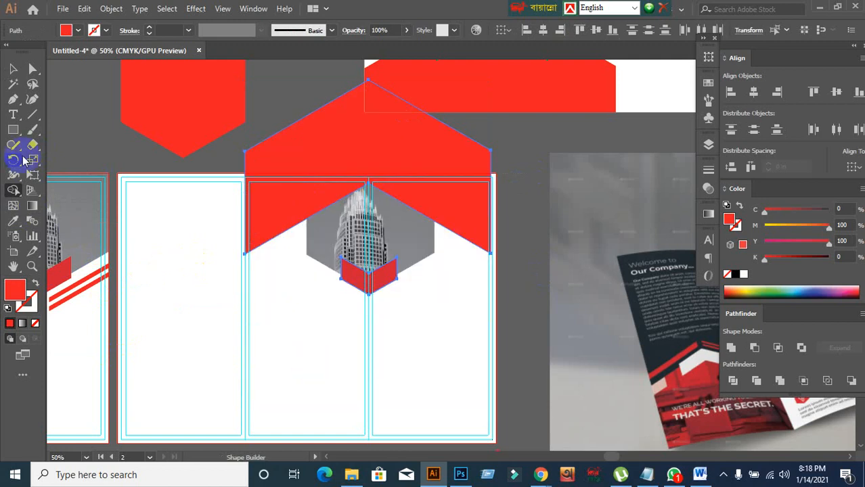
pyautogui.click(13, 68)
pyautogui.click(219, 315)
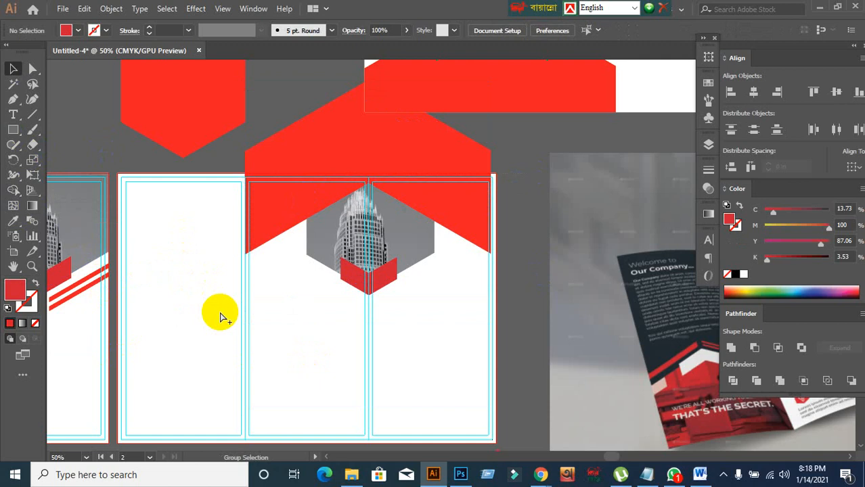
pyautogui.click(518, 291)
pyautogui.click(290, 203)
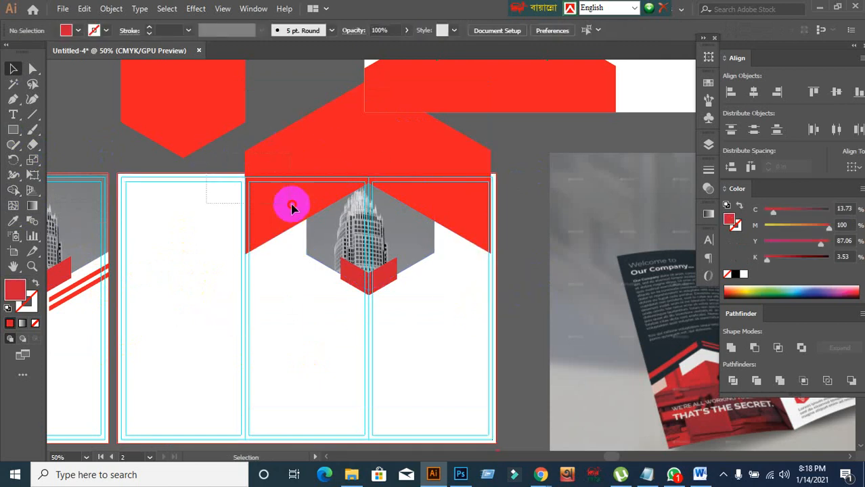
pyautogui.click(15, 174)
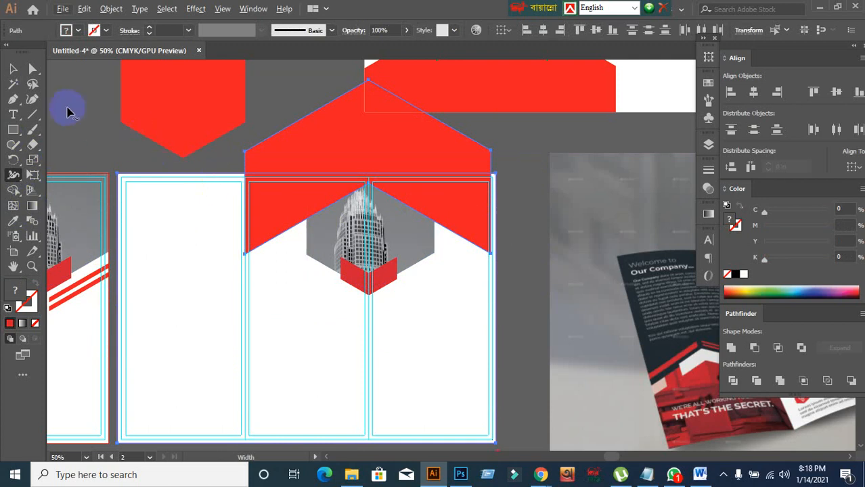
pyautogui.click(13, 68)
pyautogui.click(513, 283)
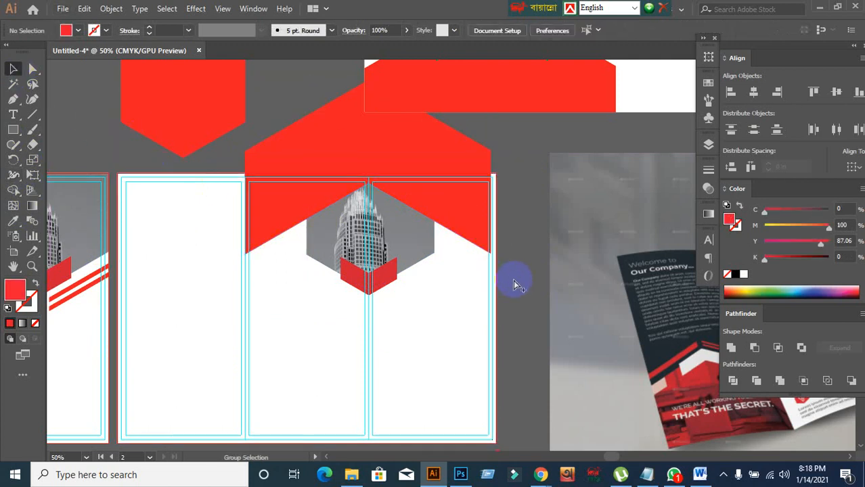
# - Trim away the part of the red header shape extending above the page, using Shape Builder with the page background
pyautogui.click(286, 209)
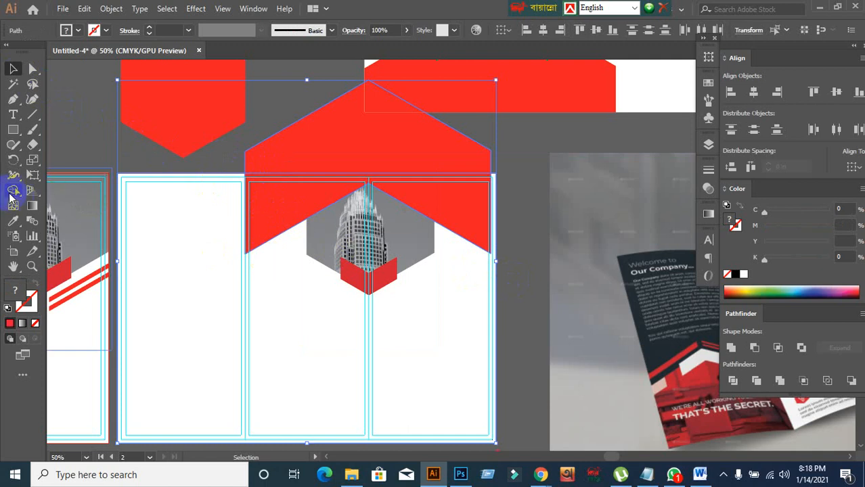
pyautogui.click(12, 191)
pyautogui.keyDown('alt'); pyautogui.click(292, 169); pyautogui.keyUp('alt')
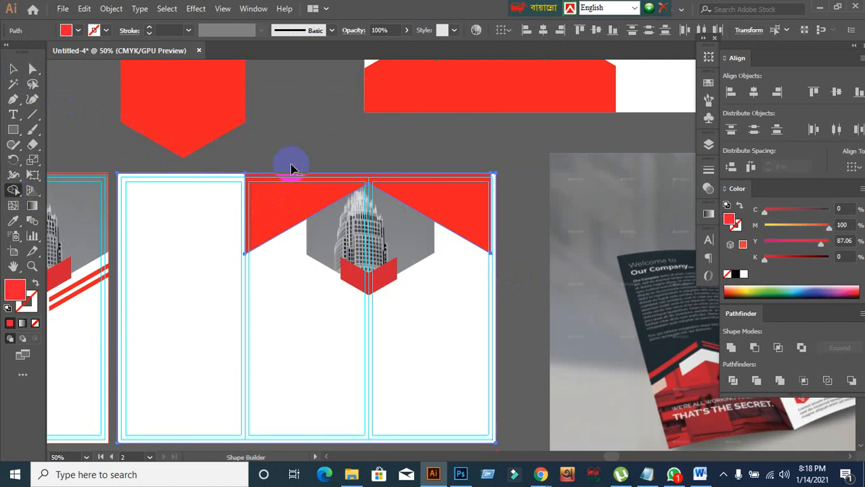
pyautogui.click(13, 68)
pyautogui.click(170, 196)
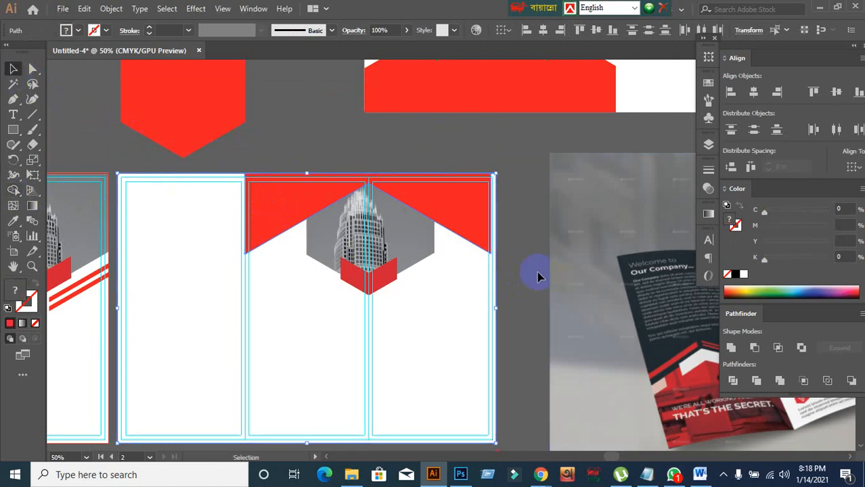
pyautogui.click(474, 295)
# - Copy the red stripe group from the front cover to below the tower photo on the inside page
pyautogui.scroll(-1, 476, 298)
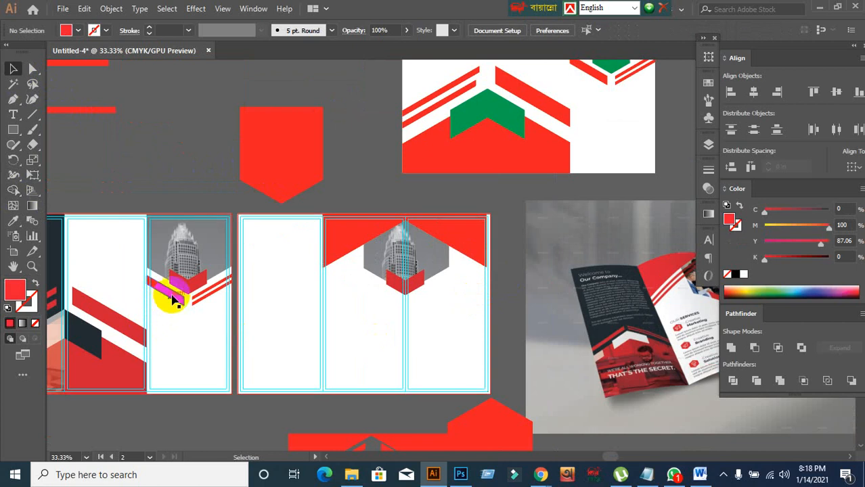
pyautogui.moveTo(174, 300); pyautogui.dragTo(396, 329)
pyautogui.moveTo(465, 353); pyautogui.dragTo(435, 308)
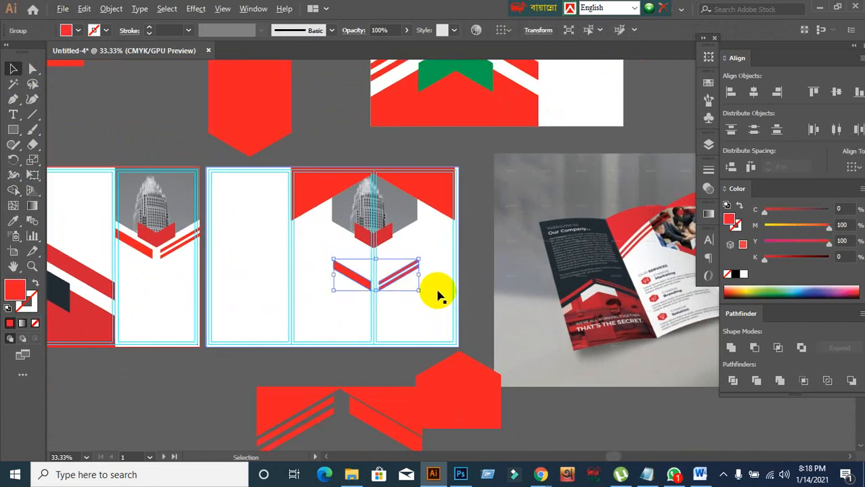
# - Rotate the copied stripe group 180° so its stripes form an upward-pointing chevron below the photo
pyautogui.scroll(1, 438, 295)
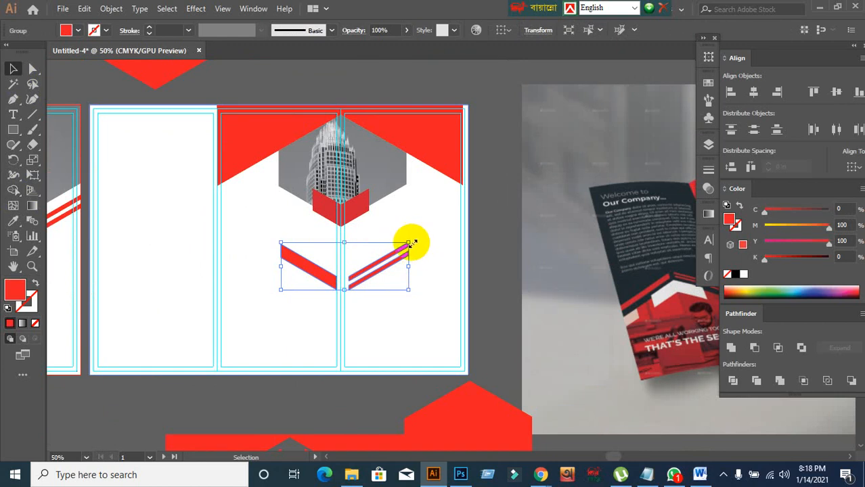
pyautogui.moveTo(411, 237); pyautogui.dragTo(240, 284)
pyautogui.moveTo(435, 312); pyautogui.dragTo(328, 319)
# - Bring the rotated stripe group to the front and place it over the tower photo, just beneath the header's angled edges
pyautogui.hotkey('ctrl', '1')
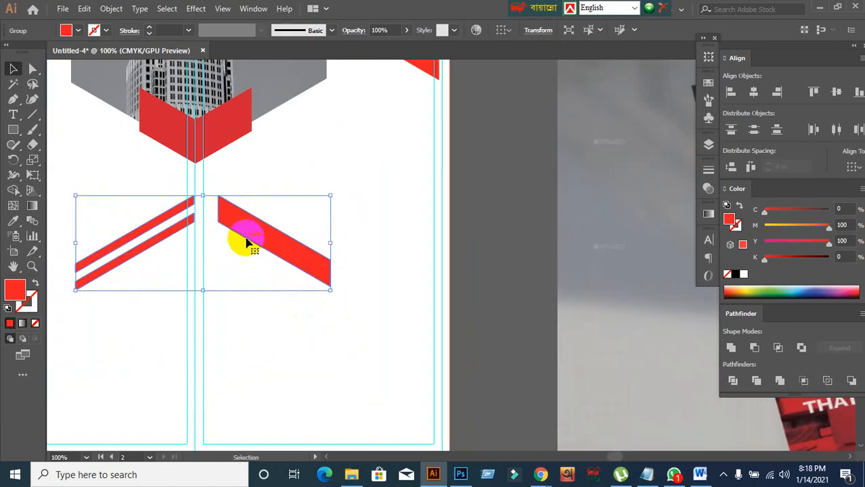
pyautogui.moveTo(240, 237); pyautogui.dragTo(229, 122)
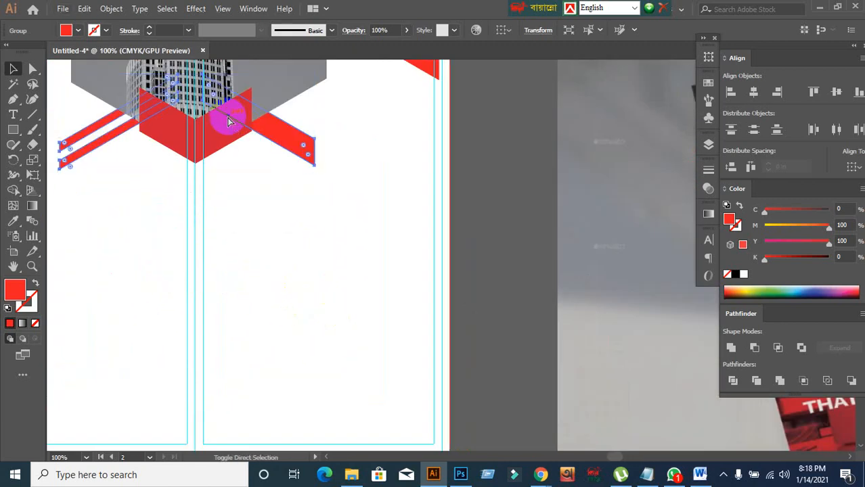
pyautogui.hotkey('ctrl', 'shift', ']')
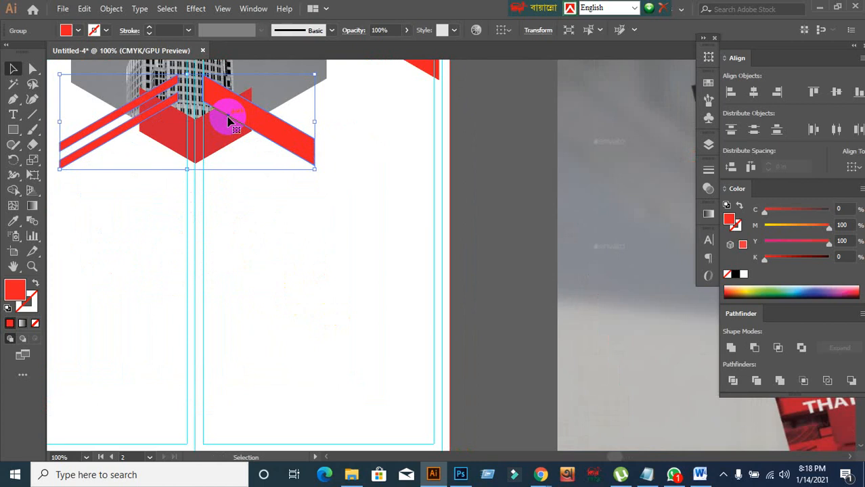
pyautogui.moveTo(227, 116); pyautogui.dragTo(337, 187)
pyautogui.scroll(2, 323, 166)
pyautogui.scroll(-1, 355, 211)
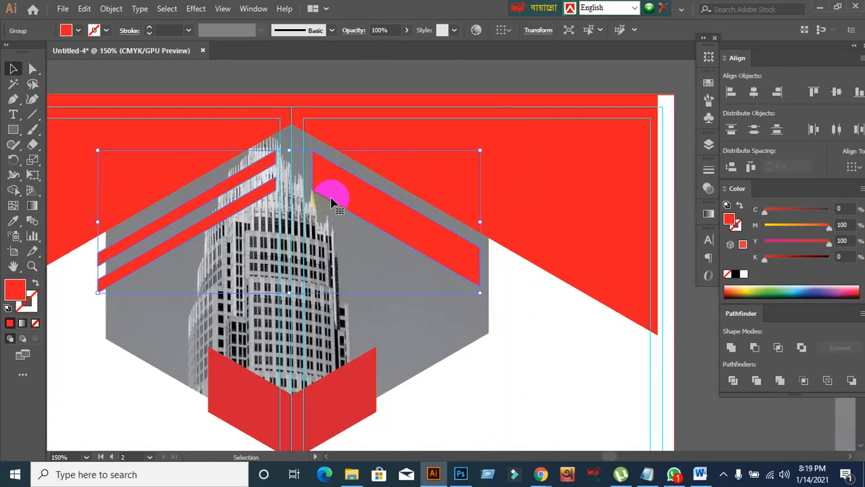
pyautogui.moveTo(331, 202); pyautogui.dragTo(334, 190)
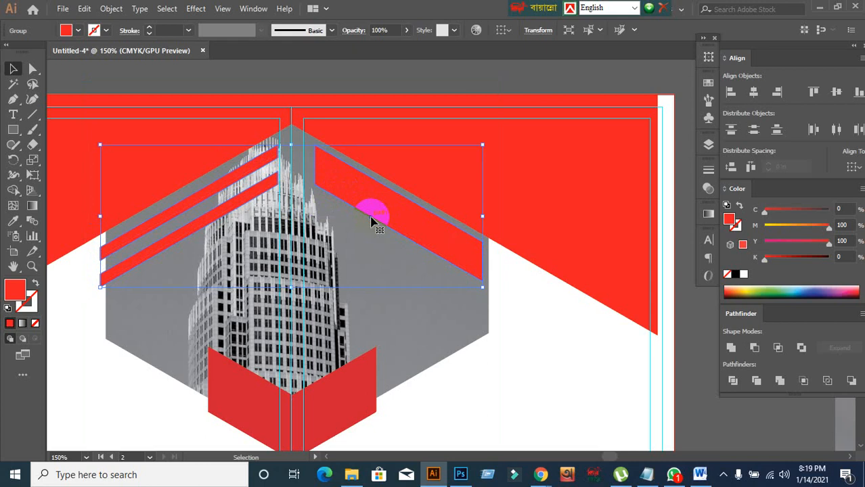
pyautogui.click(399, 106)
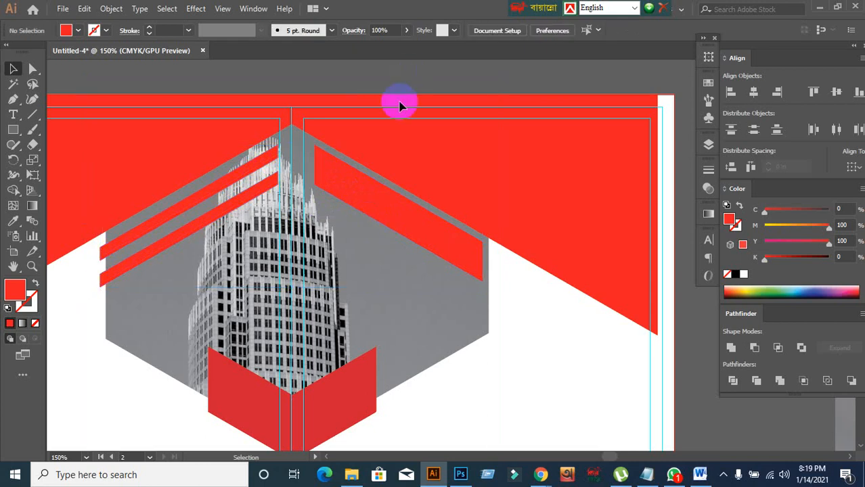
# - Show the rulers and place a horizontal guide at the top edge of the stripe group
pyautogui.click(272, 188)
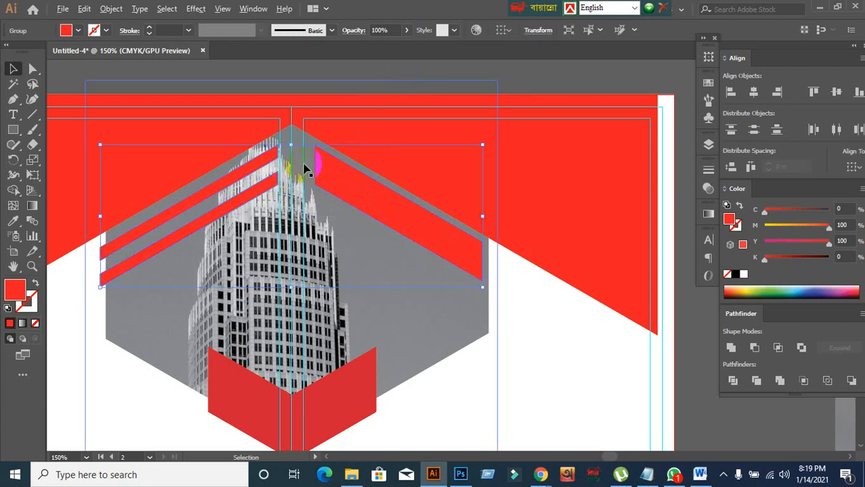
pyautogui.scroll(3, 304, 170)
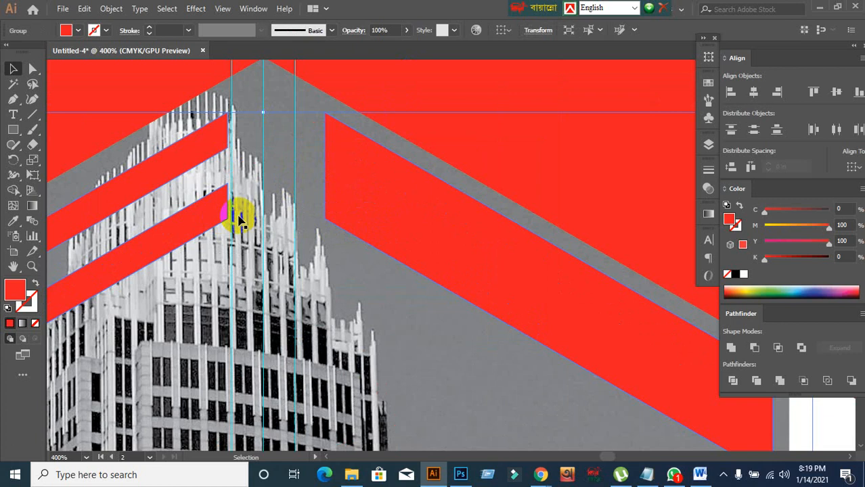
pyautogui.hotkey('ctrl', 'r')
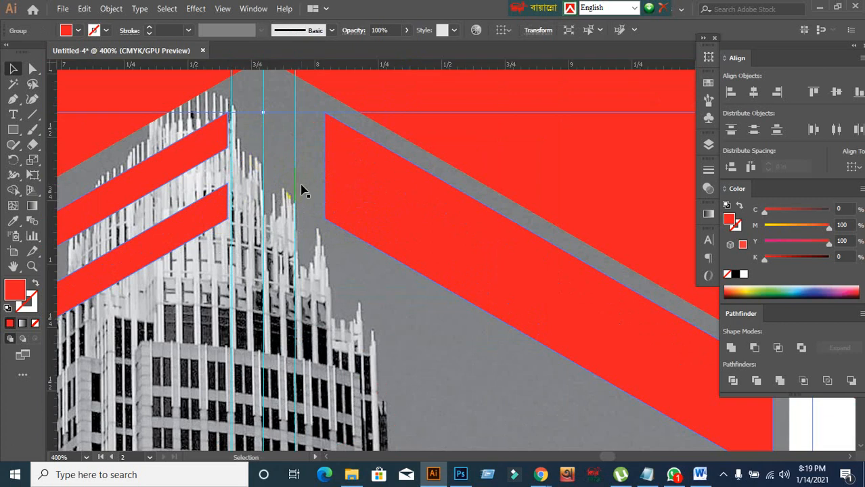
pyautogui.moveTo(315, 64); pyautogui.dragTo(231, 216)
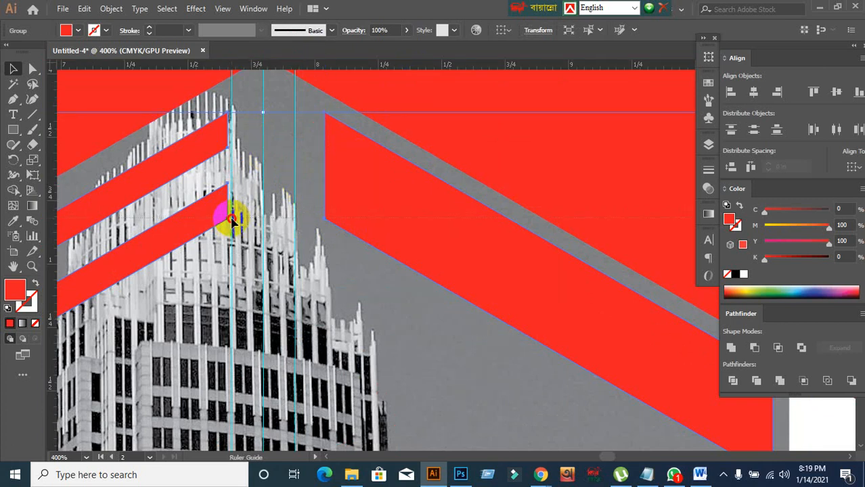
pyautogui.moveTo(230, 219); pyautogui.dragTo(235, 110)
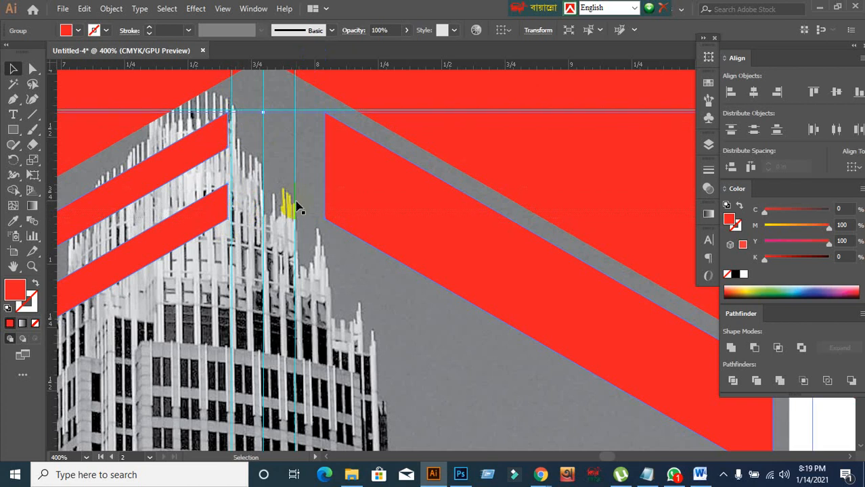
# - Nudge the stripe group slightly down over the tower photo to widen its gap beneath the red header
pyautogui.scroll(-1, 330, 248)
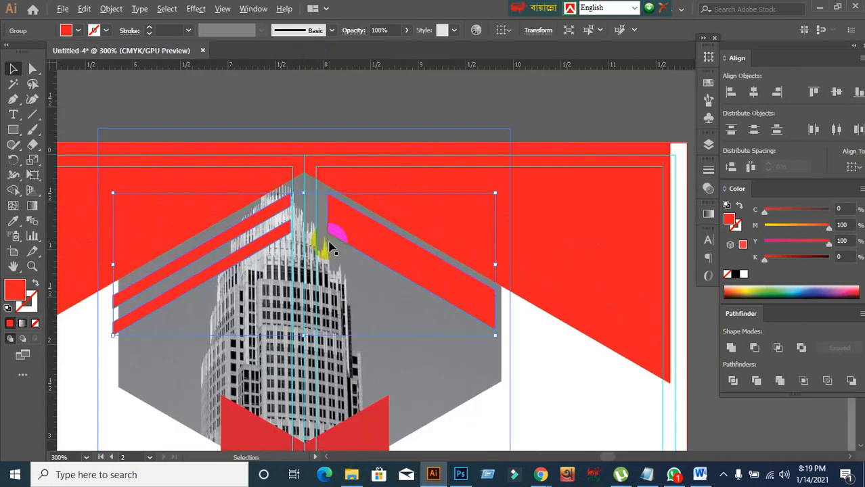
pyautogui.scroll(-1, 365, 276)
pyautogui.click(384, 301)
pyautogui.click(355, 161)
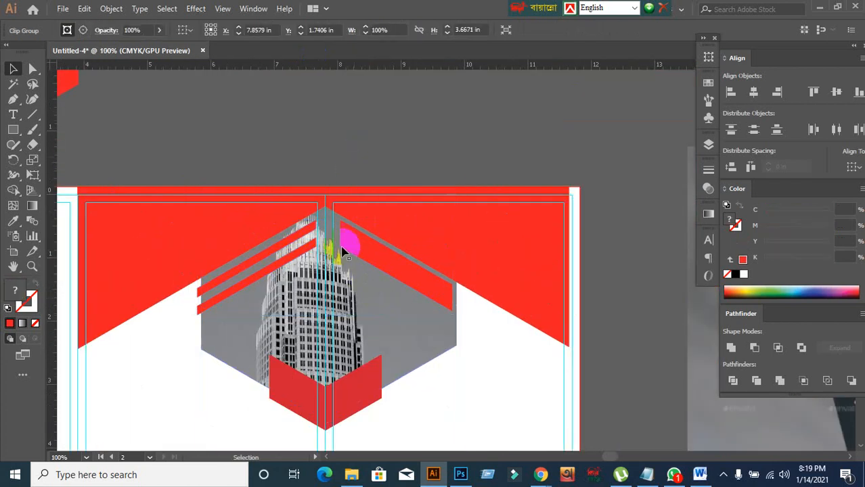
pyautogui.click(349, 252)
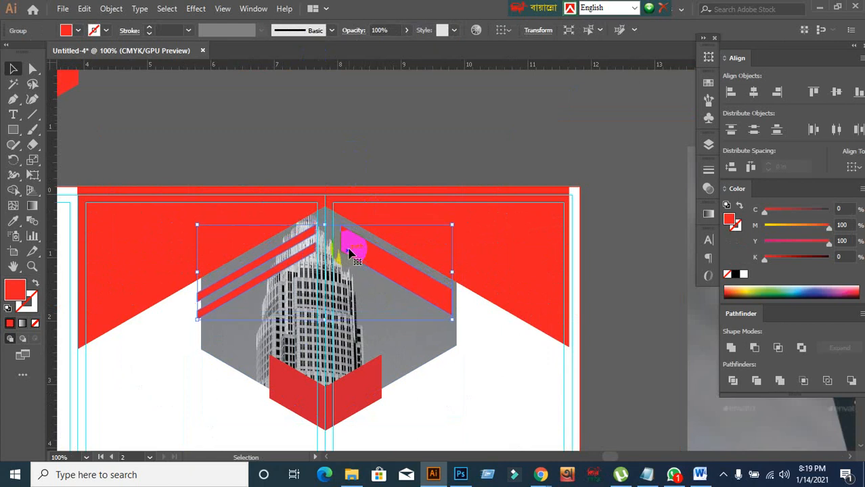
pyautogui.click(336, 167)
pyautogui.scroll(-1, 374, 278)
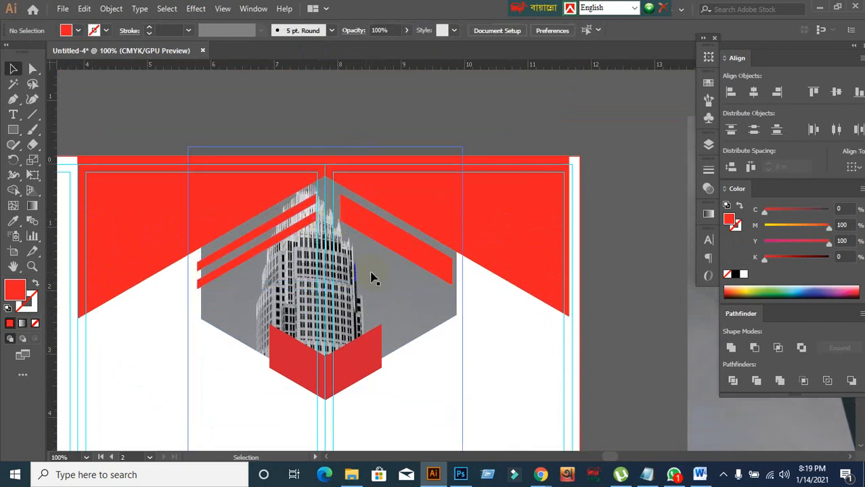
# - Enlarge the stripe group from its centre to the red header's full width and nudge it down, leaving a narrow gap below the header's angled edges
pyautogui.click(433, 258)
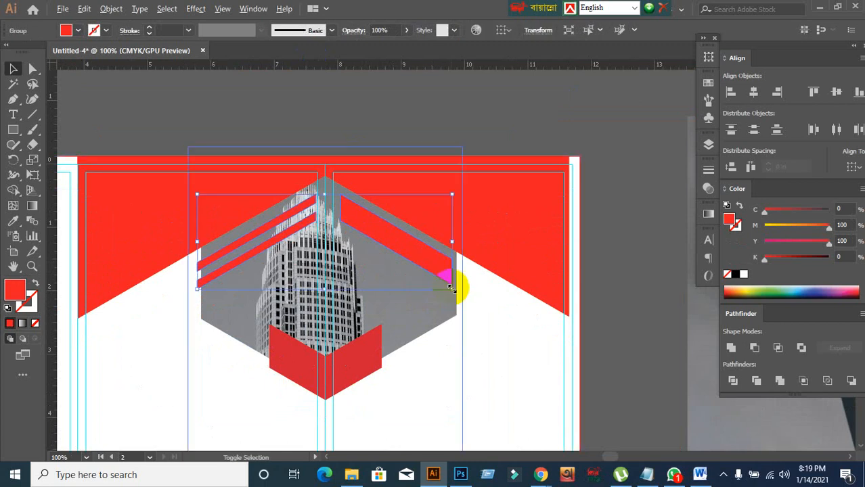
pyautogui.moveTo(452, 289); pyautogui.dragTo(572, 356)
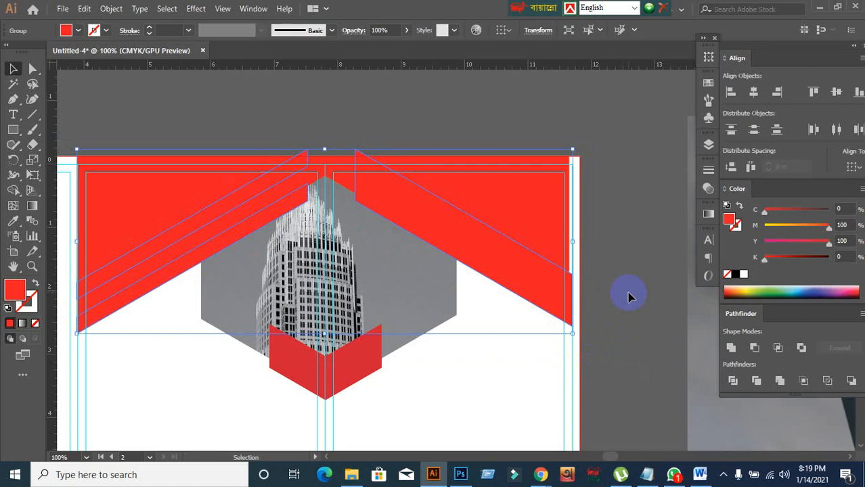
pyautogui.press('Down')
pyautogui.press('Down')
pyautogui.press('Down')
pyautogui.press('Down')
pyautogui.press('Down')
pyautogui.press('Down')
pyautogui.press('Down')
pyautogui.press('Down')
pyautogui.press('Down')
pyautogui.press('Down')
pyautogui.press('Down')
pyautogui.press('Down')
pyautogui.press('Down')
pyautogui.press('Down')
pyautogui.press('Down')
pyautogui.press('Down')
pyautogui.press('Down')
pyautogui.press('Down')
pyautogui.press('Down')
pyautogui.press('Down')
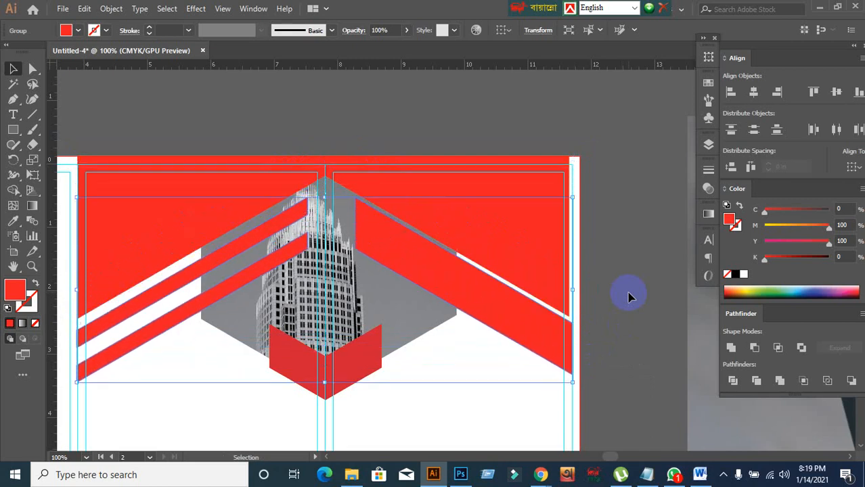
pyautogui.press('Down')
pyautogui.press('Down')
pyautogui.press('Down')
pyautogui.press('Down')
pyautogui.press('Down')
pyautogui.press('Down')
pyautogui.press('Down')
pyautogui.press('Down')
pyautogui.press('Down')
pyautogui.press('Down')
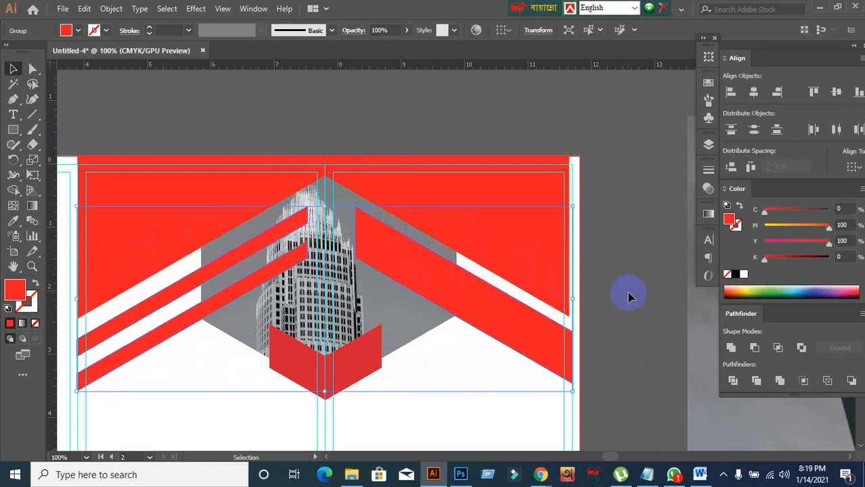
pyautogui.press('Up')
pyautogui.press('Up')
pyautogui.press('Up')
pyautogui.press('Up')
pyautogui.press('Up')
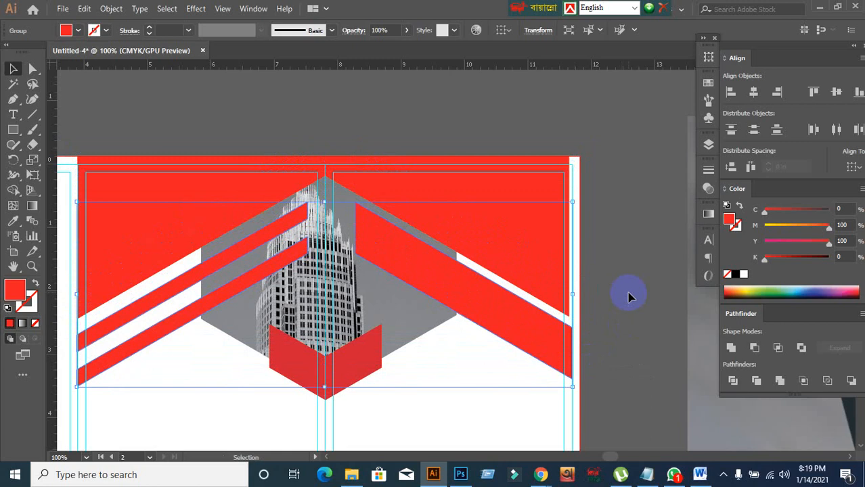
pyautogui.click(629, 297)
# - Lock the white background shape of the first artboard behind the front cover artwork
pyautogui.scroll(-2, 626, 318)
pyautogui.moveTo(630, 360); pyautogui.dragTo(486, 230)
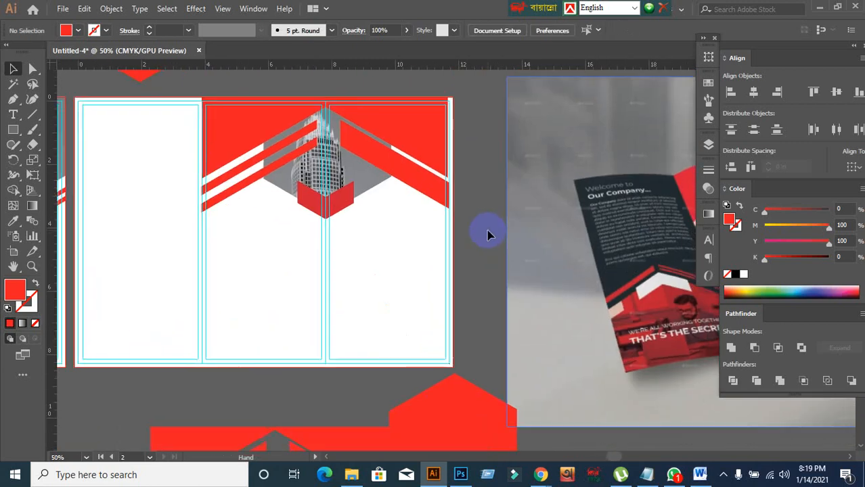
pyautogui.scroll(-1, 494, 262)
pyautogui.moveTo(514, 310); pyautogui.dragTo(466, 293)
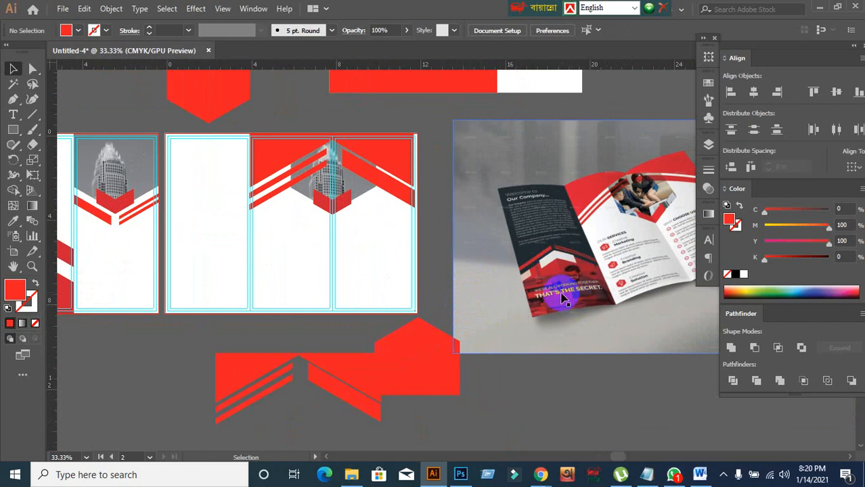
pyautogui.press('space')
pyautogui.moveTo(506, 311); pyautogui.dragTo(519, 311)
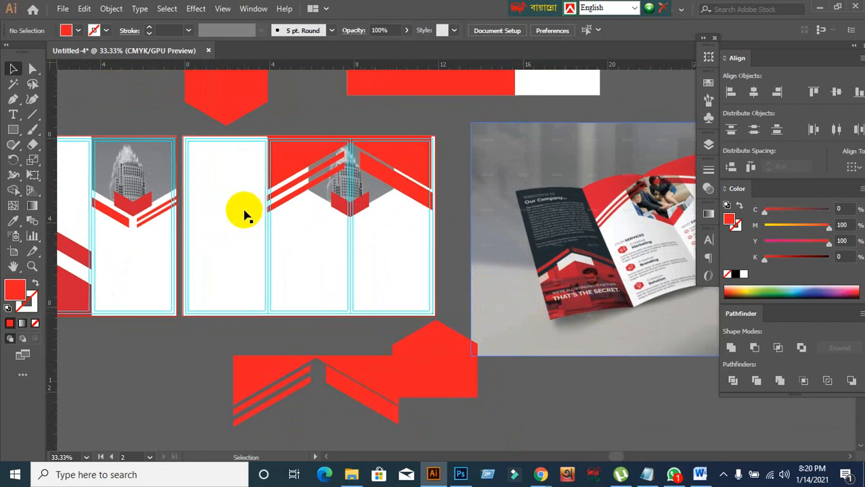
pyautogui.click(132, 210)
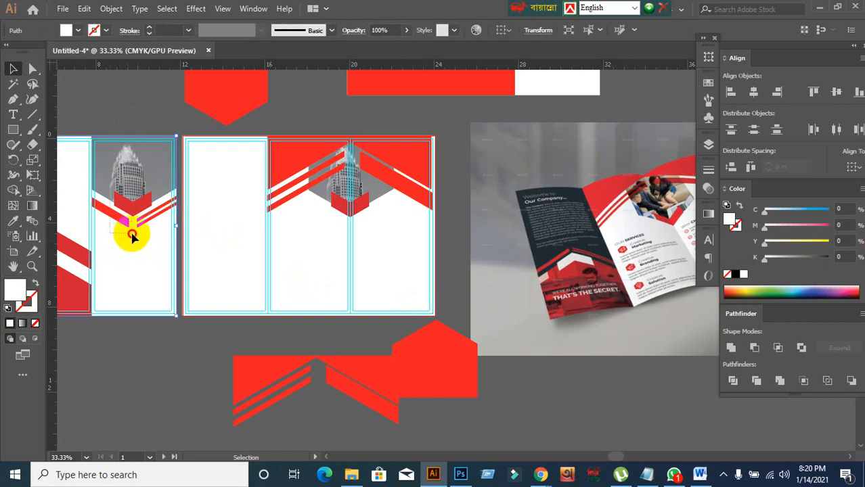
pyautogui.keyDown('shift'); pyautogui.click(139, 247); pyautogui.keyUp('shift')
pyautogui.click(141, 253)
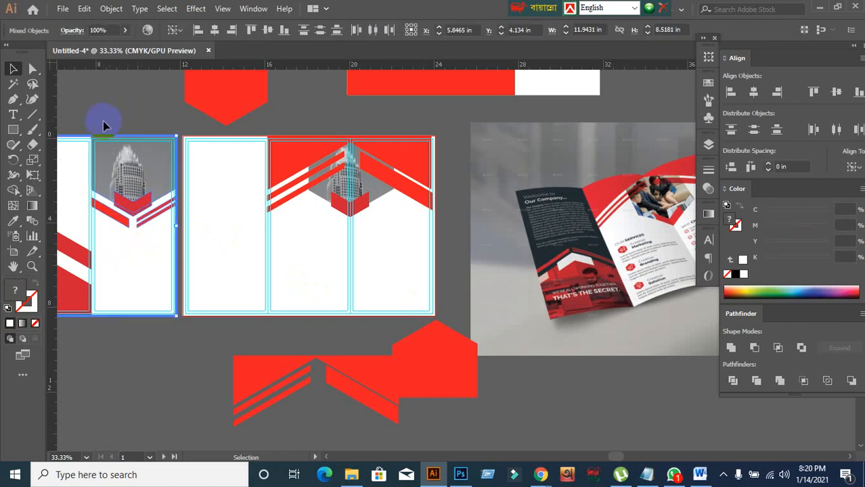
pyautogui.click(127, 288)
pyautogui.hotkey('ctrl', '2')
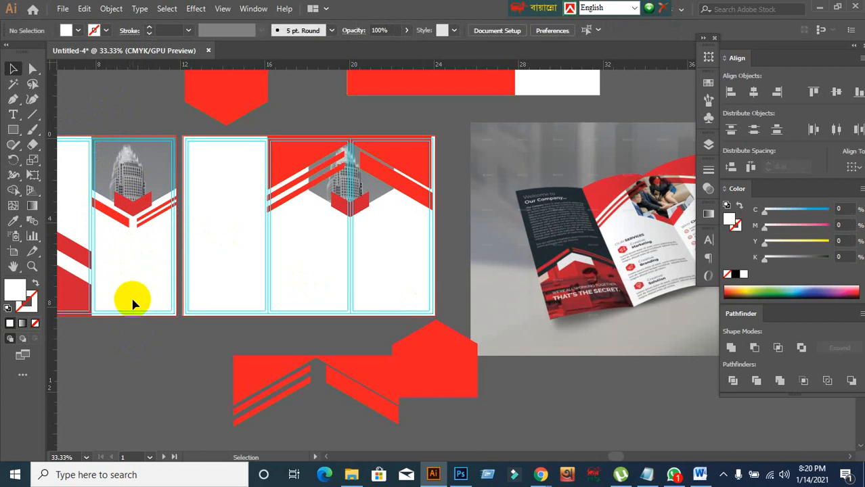
# - Copy the front cover's tower photo, red chevron and stripes, group the copy, and fit it into the second artboard's blank left panel
pyautogui.moveTo(94, 122); pyautogui.dragTo(155, 252)
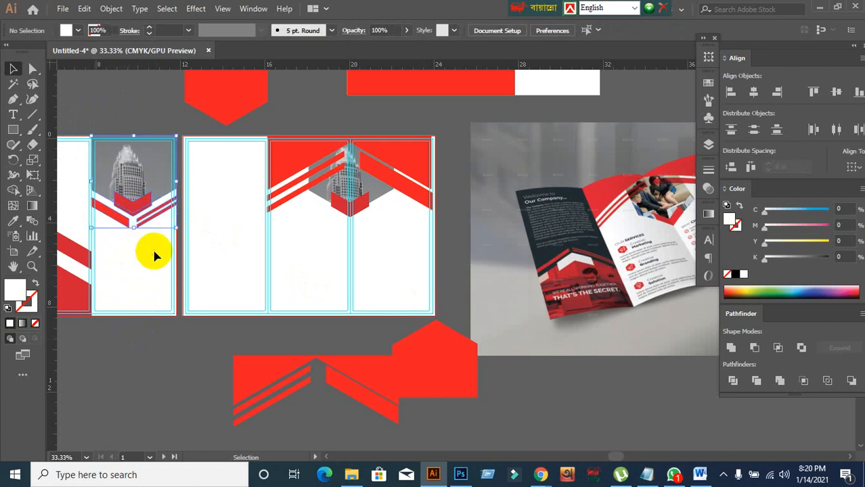
pyautogui.moveTo(149, 190); pyautogui.dragTo(295, 289)
pyautogui.hotkey('ctrl', 'g')
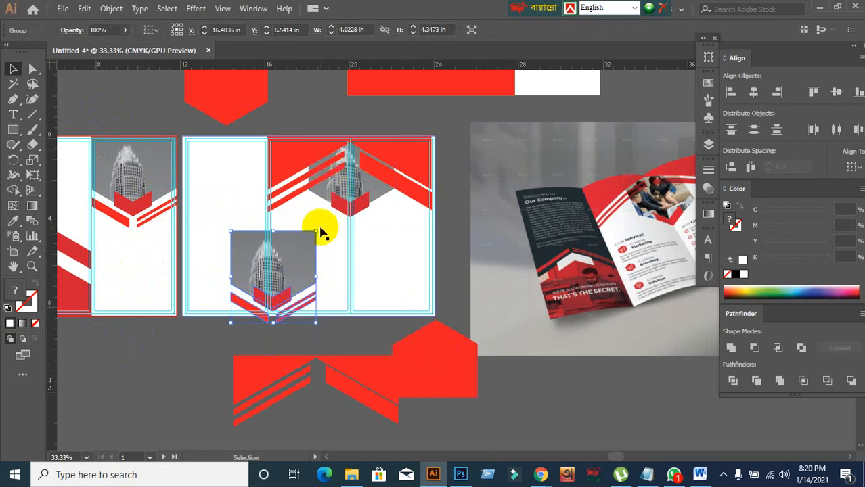
pyautogui.moveTo(288, 278); pyautogui.dragTo(240, 276)
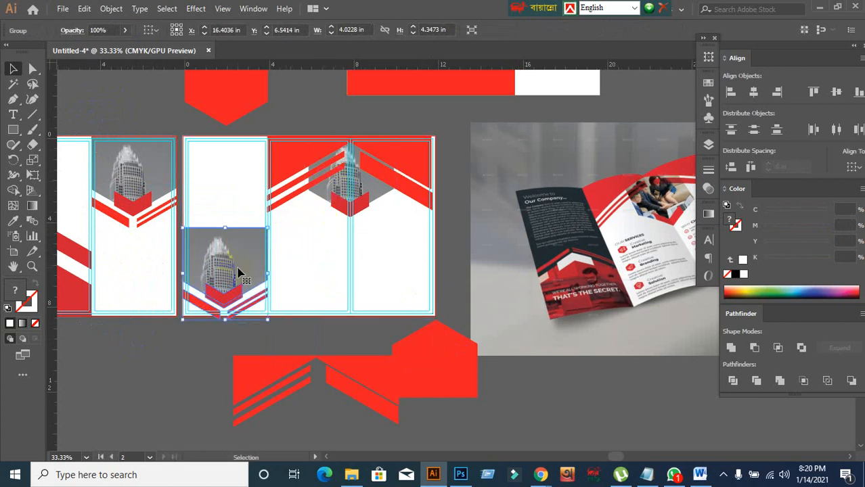
# - Rotate the copied photo-and-stripe group 180° and align its photo with the bottom edge of the inside page's left panel
pyautogui.moveTo(273, 227); pyautogui.dragTo(170, 365)
pyautogui.click(199, 356)
pyautogui.hotkey('ctrl', '1')
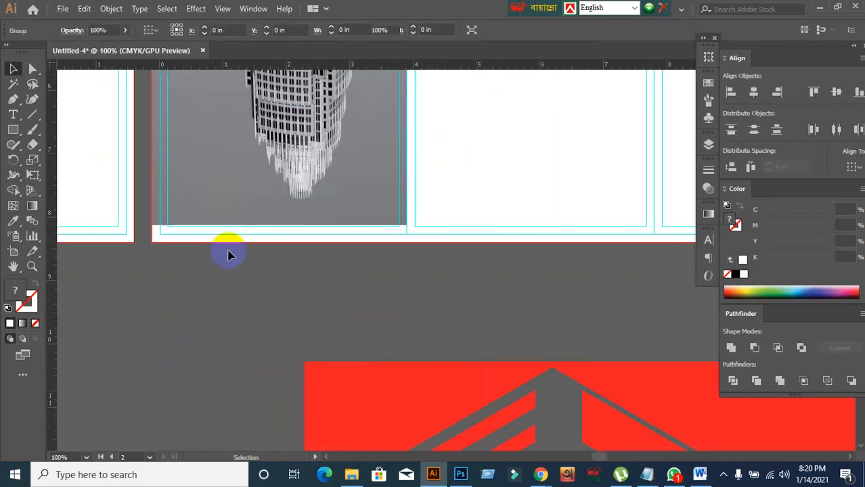
pyautogui.moveTo(232, 223); pyautogui.dragTo(231, 236)
pyautogui.click(233, 299)
pyautogui.scroll(-1, 248, 294)
pyautogui.scroll(-2, 248, 295)
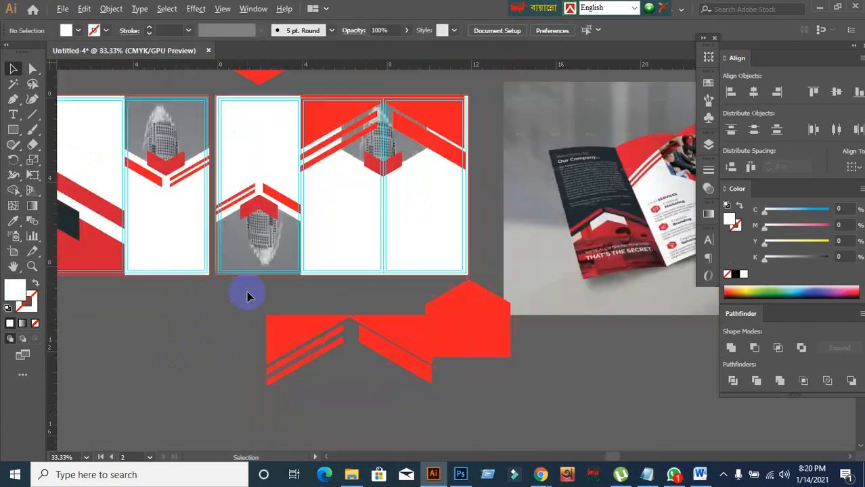
# - Examine the mockup's dark left panel, comparing its stripes, white chevron and red-tinted photo with the inside page
pyautogui.scroll(1, 237, 308)
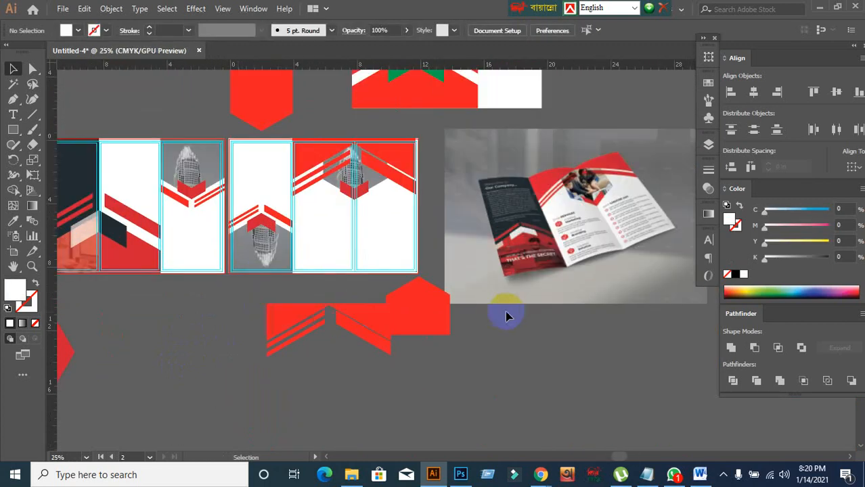
pyautogui.click(547, 282)
pyautogui.scroll(2, 559, 264)
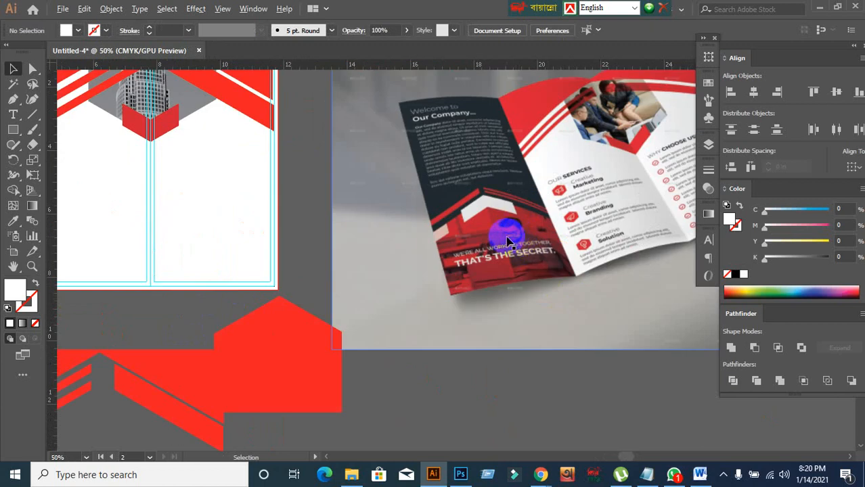
pyautogui.scroll(-2, 518, 244)
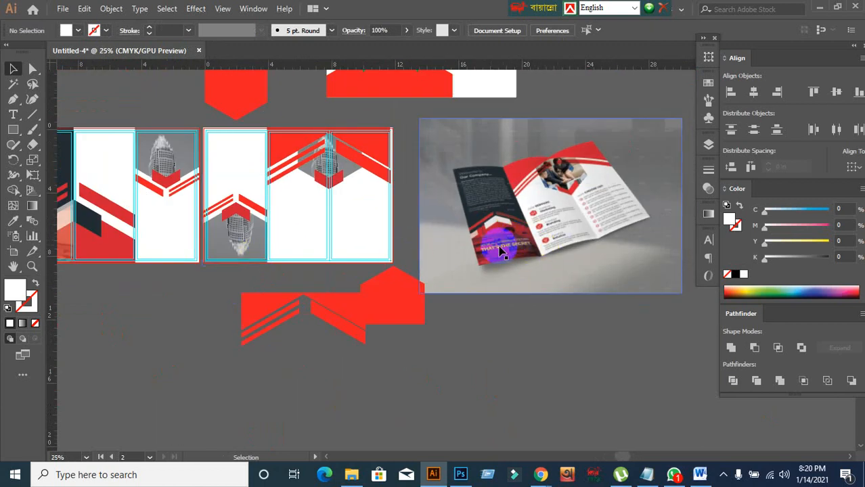
pyautogui.scroll(3, 516, 213)
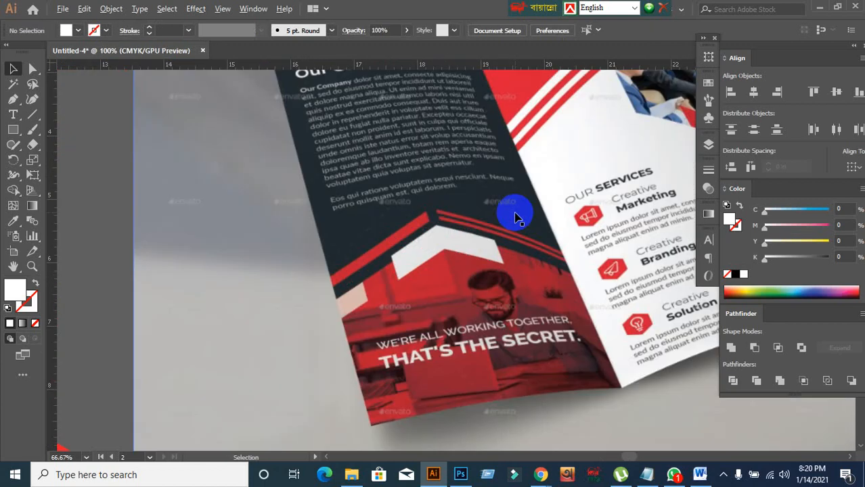
pyautogui.scroll(-2, 518, 228)
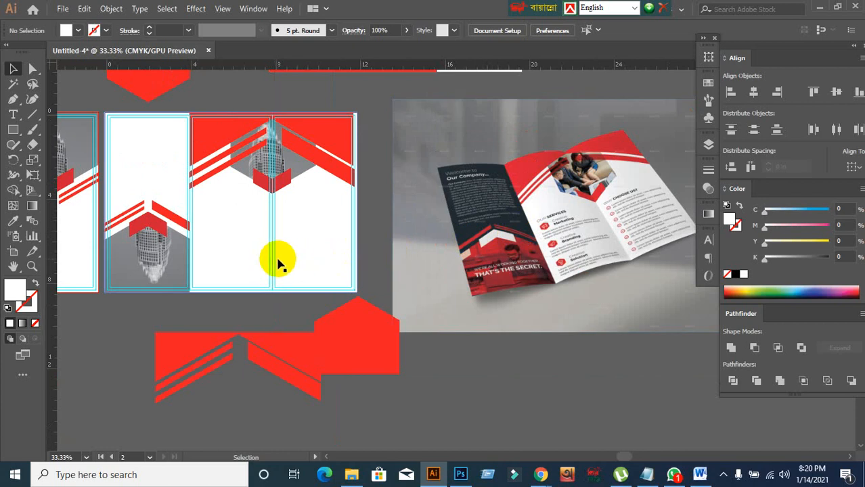
pyautogui.moveTo(278, 258); pyautogui.dragTo(379, 264)
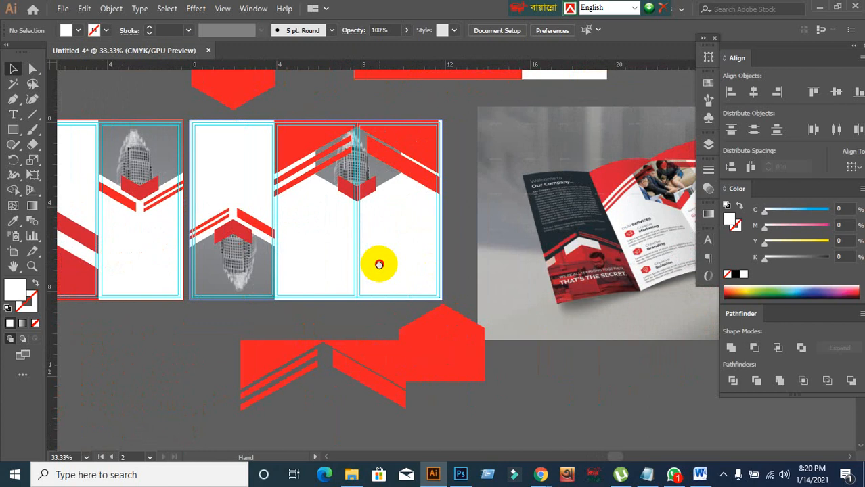
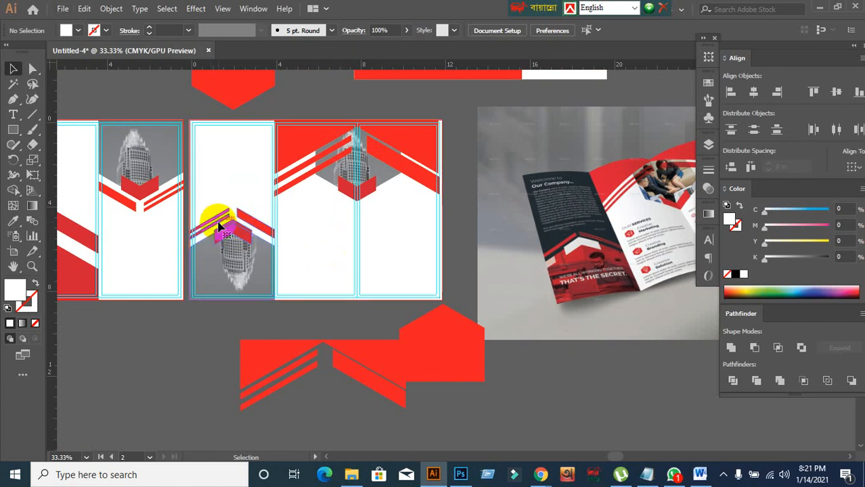
# - Reflect the upside-down photo-and-stripe group across the vertical axis so the double stripes lie right of the chevron's peak
pyautogui.click(219, 227)
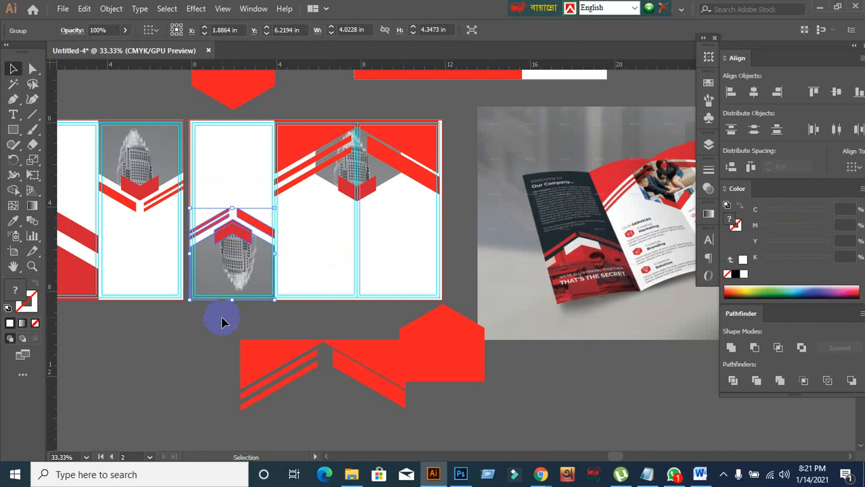
pyautogui.rightClick(234, 278)
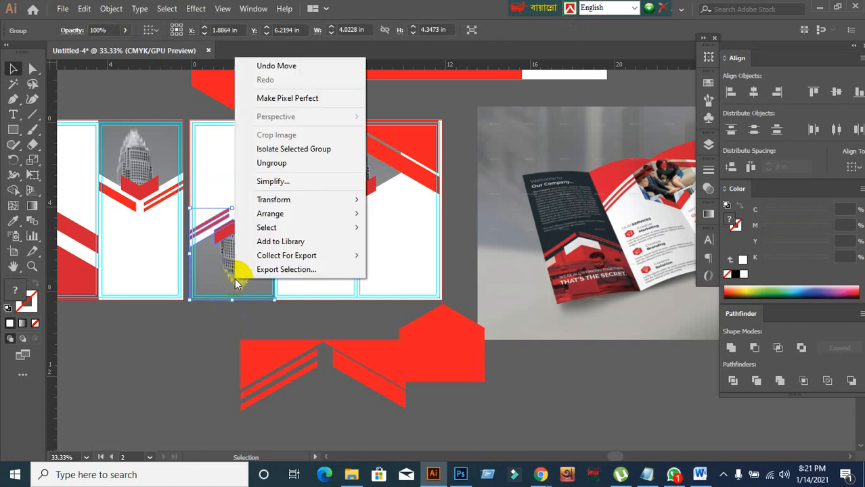
pyautogui.moveTo(271, 205)
pyautogui.click(398, 246)
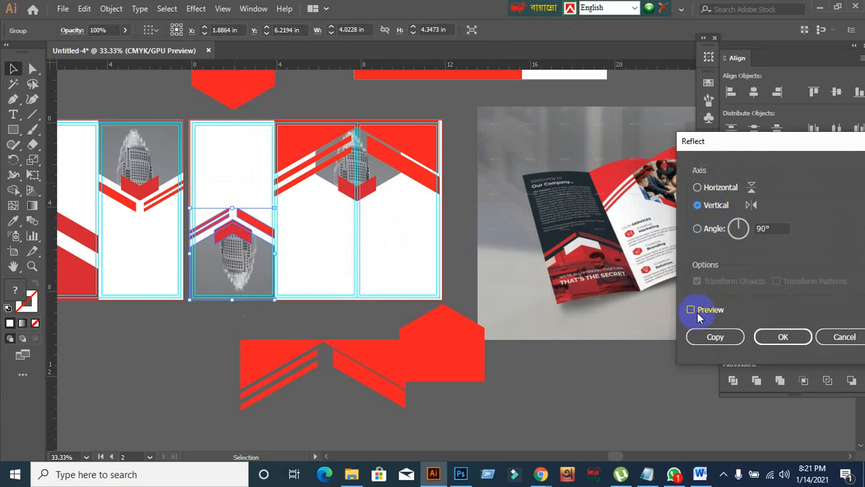
pyautogui.click(694, 310)
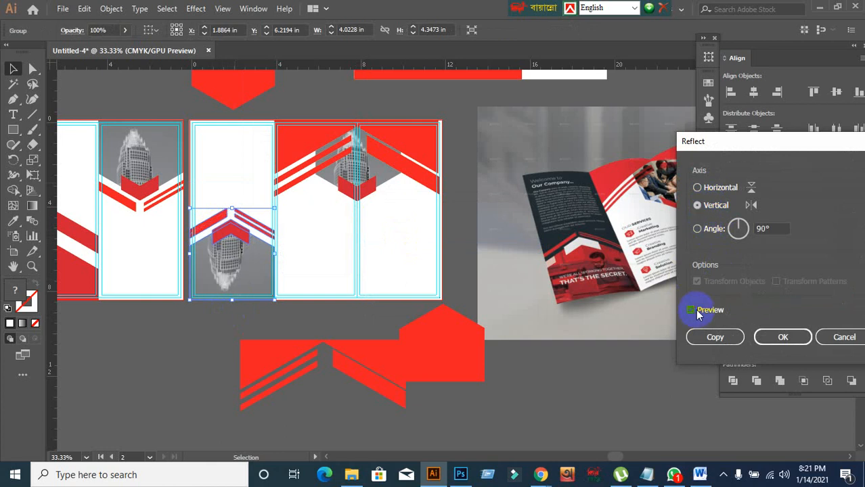
pyautogui.click(777, 337)
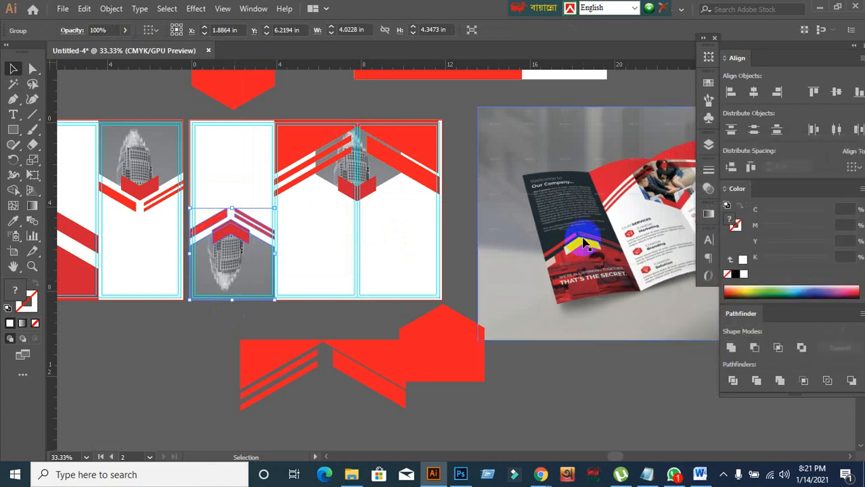
pyautogui.click(139, 389)
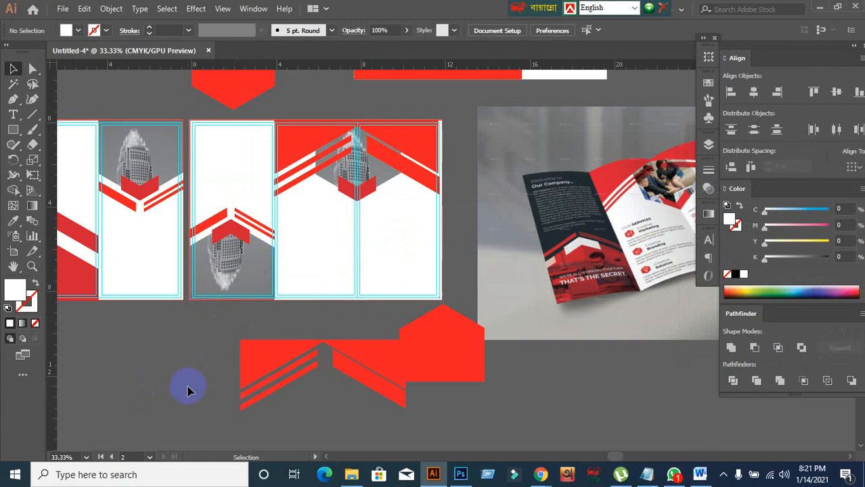
pyautogui.scroll(3, 231, 287)
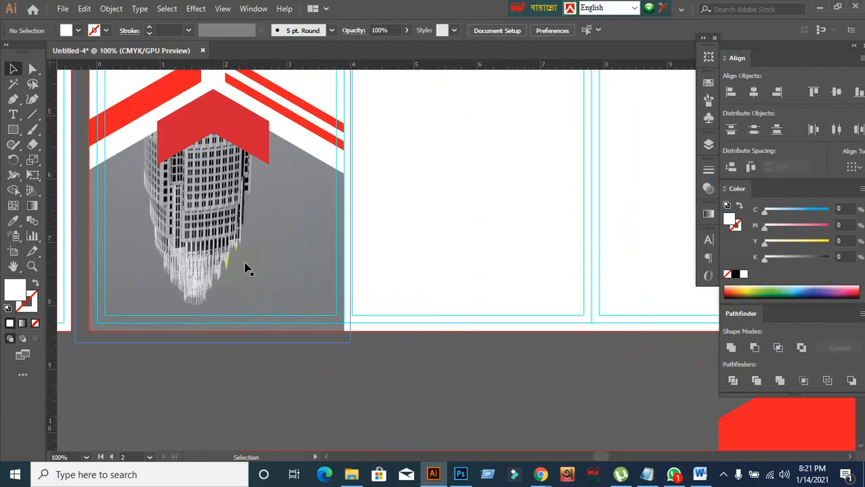
pyautogui.scroll(-3, 264, 342)
pyautogui.scroll(1, 231, 344)
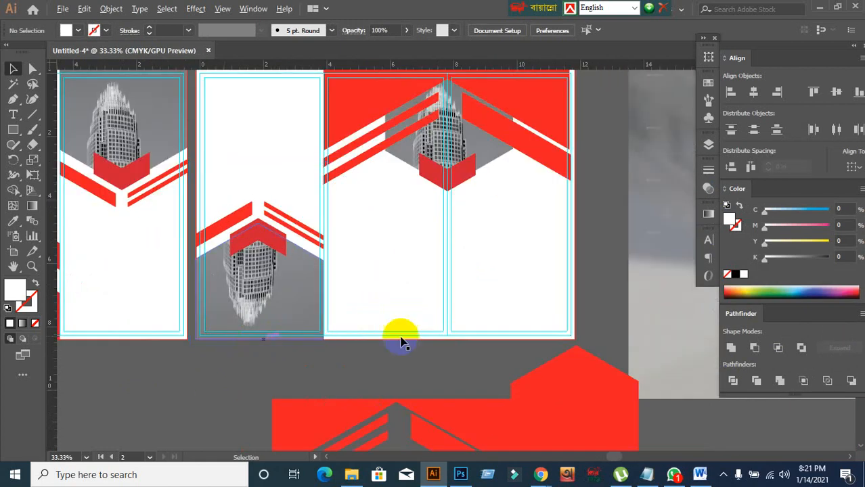
# - Ungroup the left panel's photo-and-stripe group, release the tower photo's clipping mask, and move the photo off the artboard
pyautogui.moveTo(518, 232); pyautogui.dragTo(360, 299)
pyautogui.moveTo(261, 315); pyautogui.dragTo(381, 208)
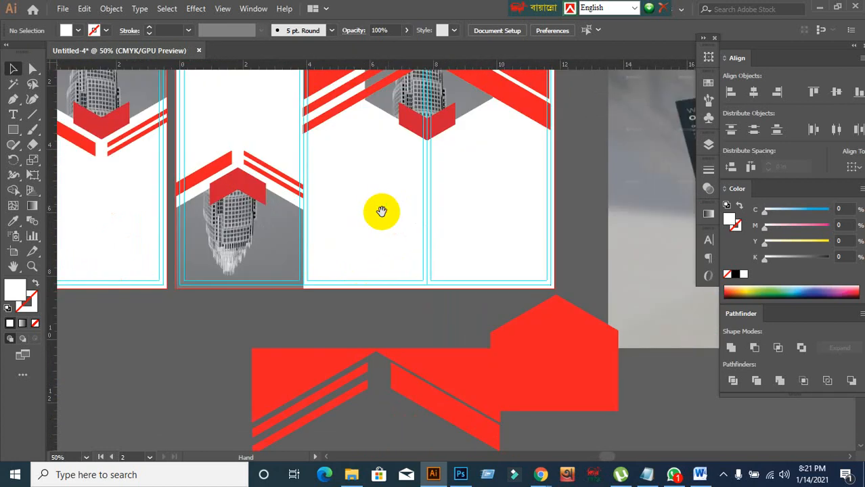
pyautogui.rightClick(280, 272)
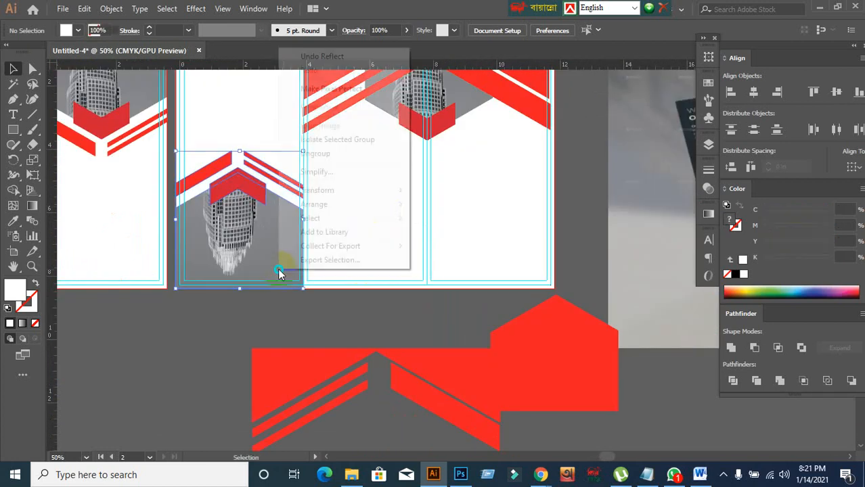
pyautogui.click(327, 162)
pyautogui.click(228, 261)
pyautogui.rightClick(234, 259)
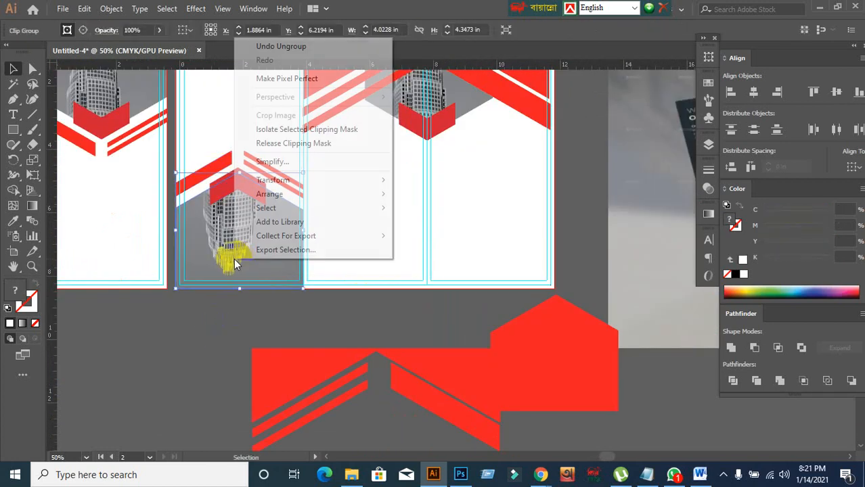
pyautogui.click(296, 150)
pyautogui.click(195, 342)
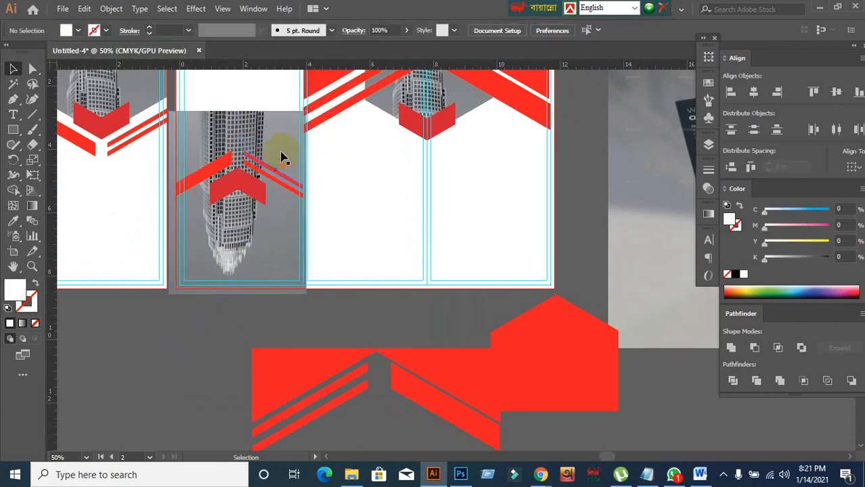
pyautogui.moveTo(283, 138); pyautogui.dragTo(157, 371)
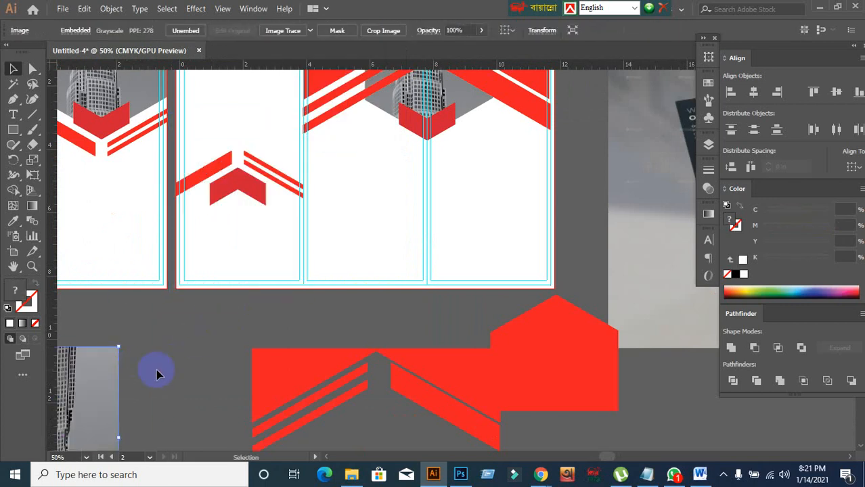
pyautogui.click(156, 374)
# - Lock the inside page's white background and fill the left panel's empty peaked clipping shape with yellow
pyautogui.click(245, 245)
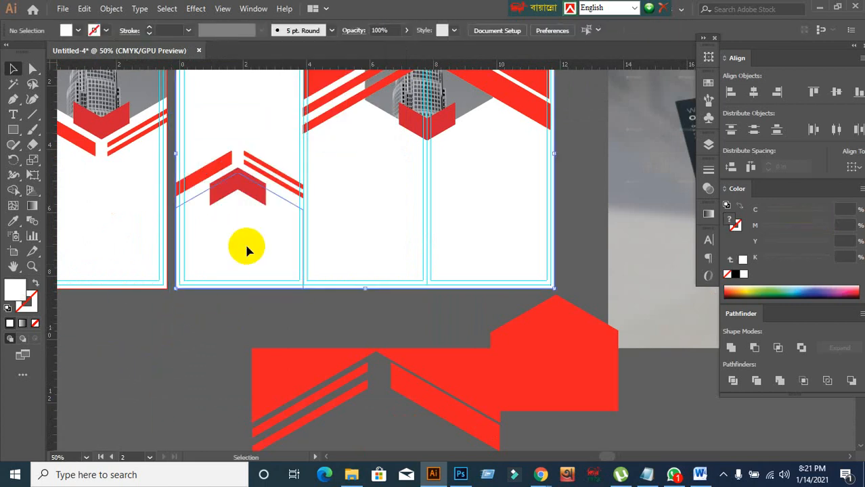
pyautogui.click(216, 341)
pyautogui.click(204, 118)
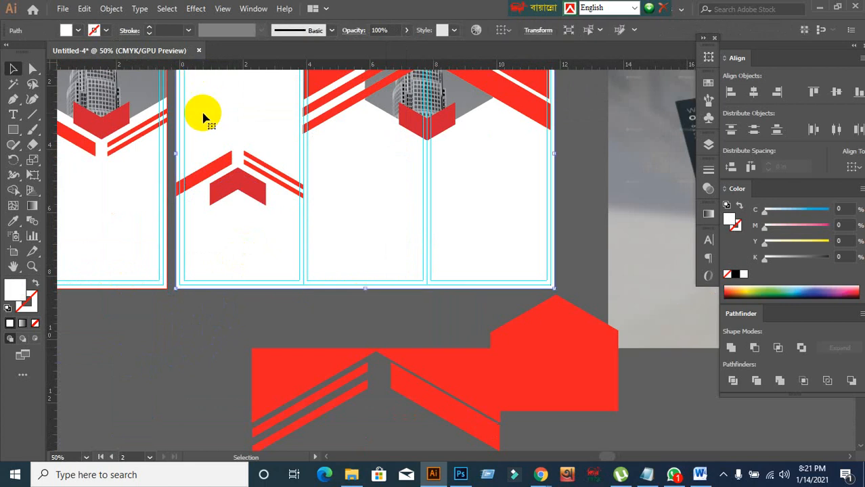
pyautogui.hotkey('ctrl', '2')
pyautogui.click(210, 289)
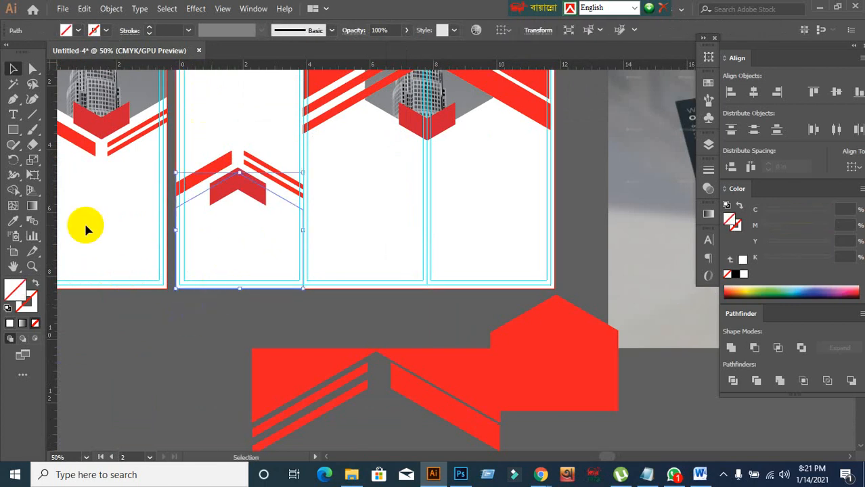
pyautogui.click(78, 32)
pyautogui.click(51, 53)
pyautogui.click(184, 362)
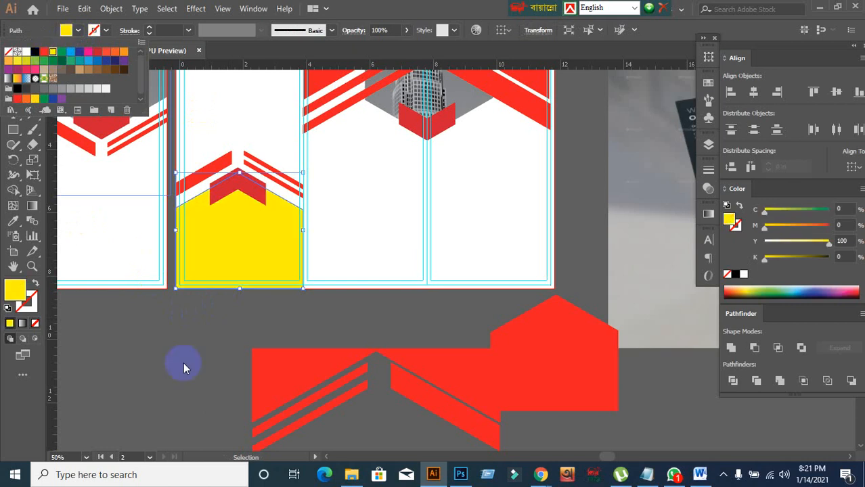
pyautogui.click(181, 349)
# - Try to recolour the peaked panel shape with the front cover chevron's red using the Eyedropper and send it to the back
pyautogui.click(224, 262)
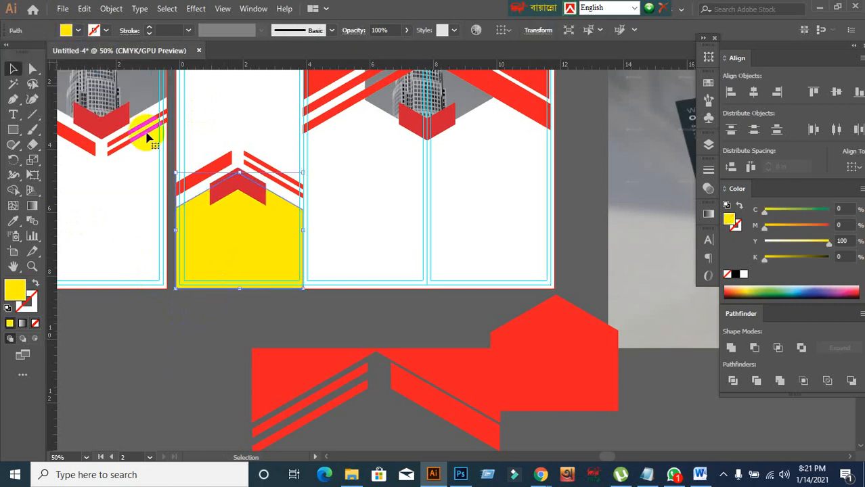
pyautogui.click(13, 221)
pyautogui.click(110, 120)
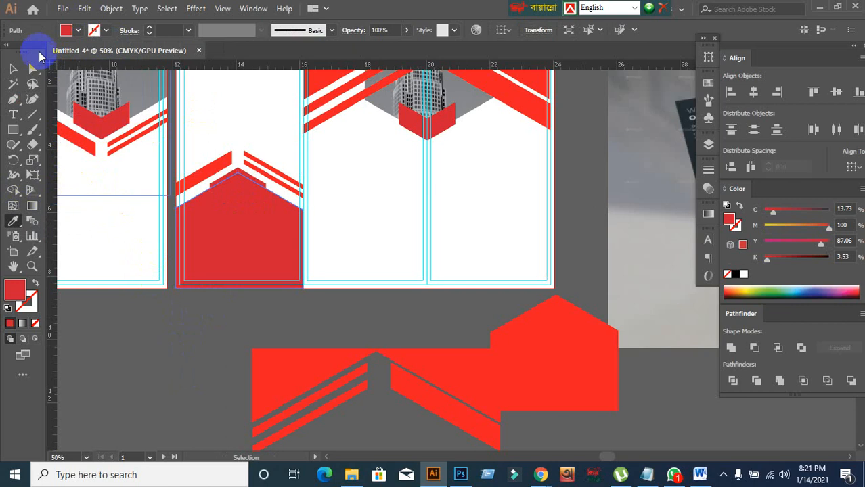
pyautogui.click(13, 68)
pyautogui.hotkey('ctrl', 'shift', '[')
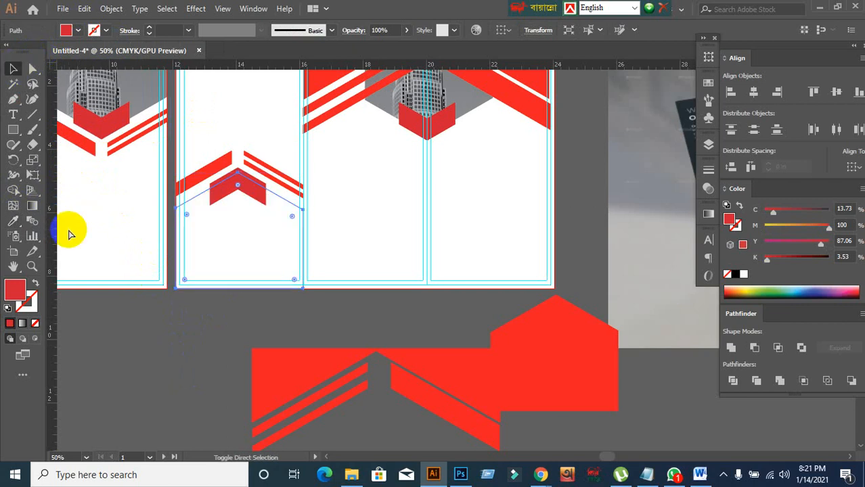
pyautogui.hotkey('ctrl', 'z')
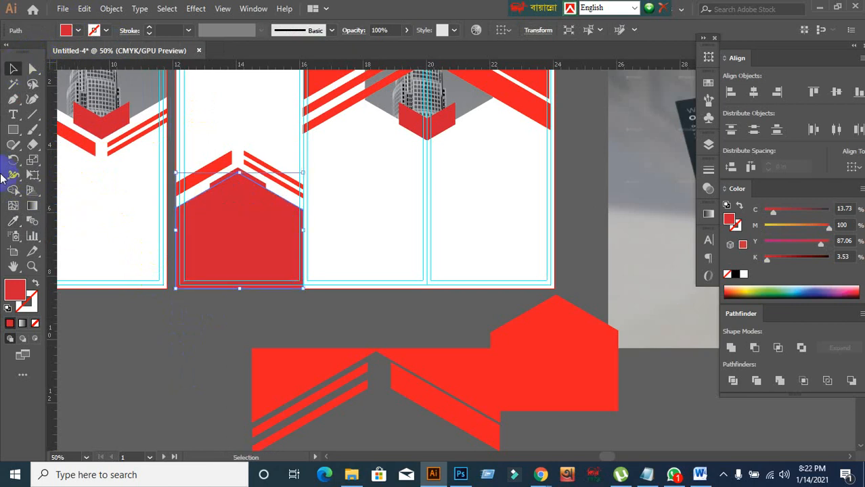
# - Fill the peaked panel shape with yellow and stack it behind the red chevron but above the white background
pyautogui.click(65, 30)
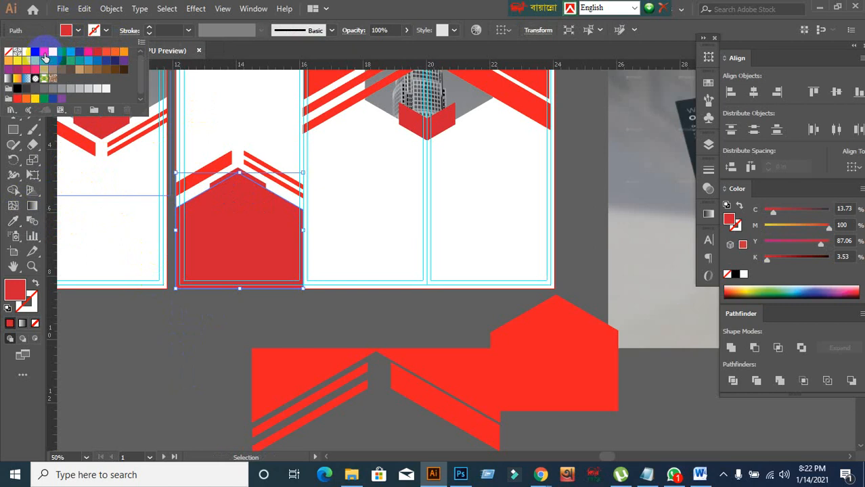
pyautogui.click(53, 53)
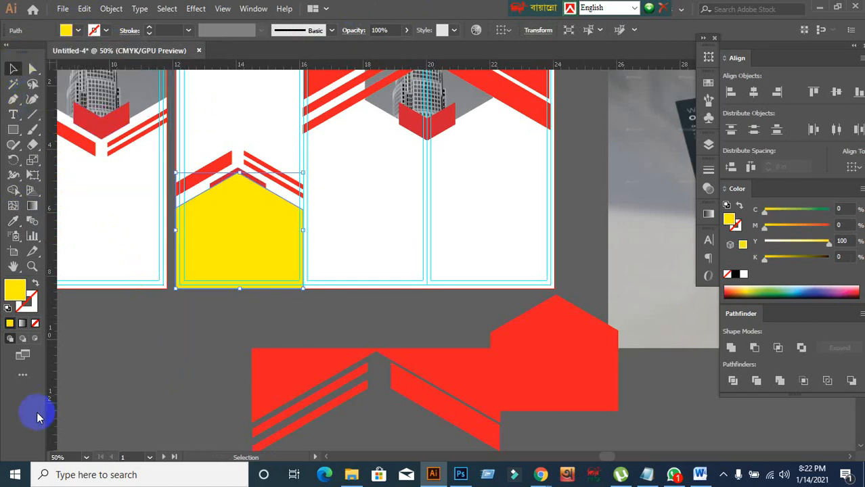
pyautogui.hotkey('ctrl', 'shift', '[')
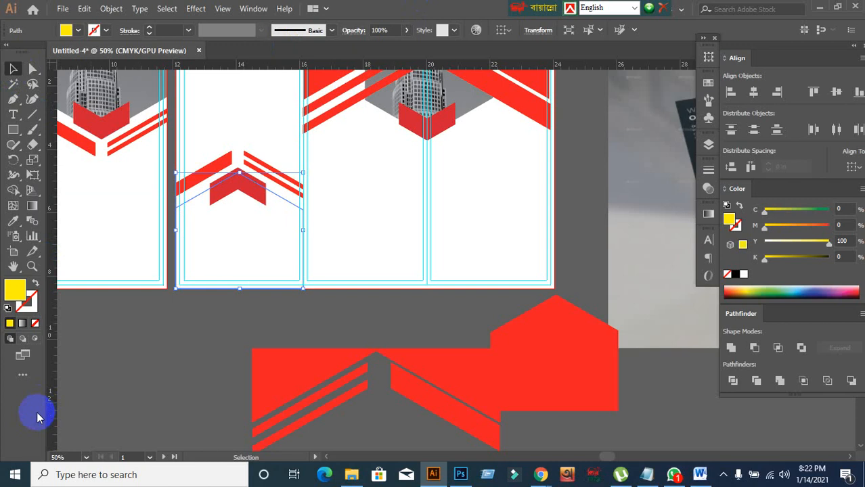
pyautogui.hotkey('ctrl', ']')
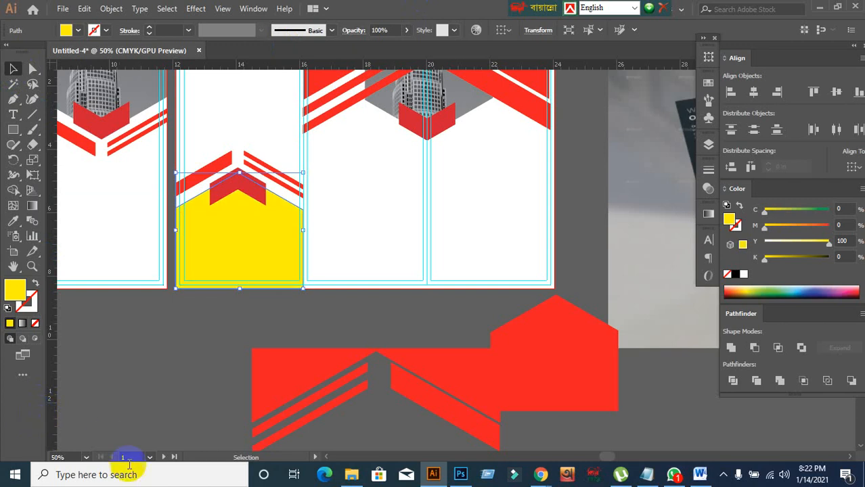
pyautogui.click(141, 363)
# - Move the spare red header shapes and red peaked shape farther down and away from the artboards
pyautogui.scroll(-2, 184, 346)
pyautogui.press('space')
pyautogui.moveTo(226, 347); pyautogui.dragTo(260, 235)
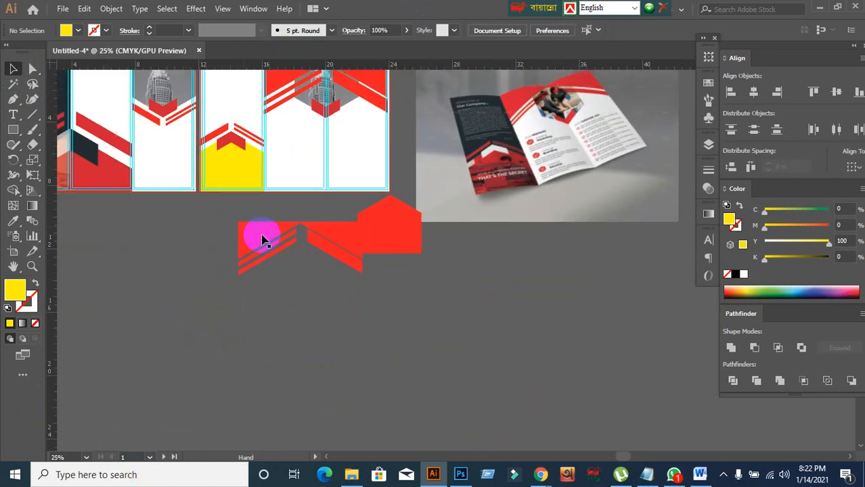
pyautogui.moveTo(206, 226); pyautogui.dragTo(378, 289)
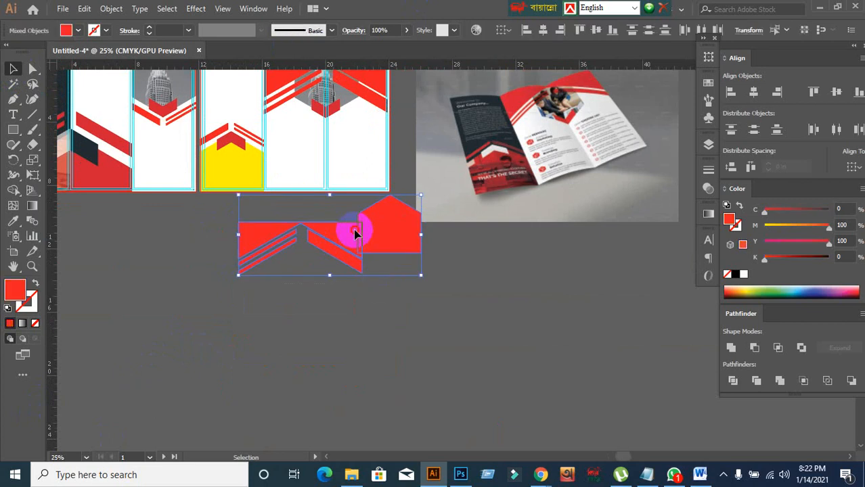
pyautogui.moveTo(353, 232); pyautogui.dragTo(486, 309)
pyautogui.click(279, 268)
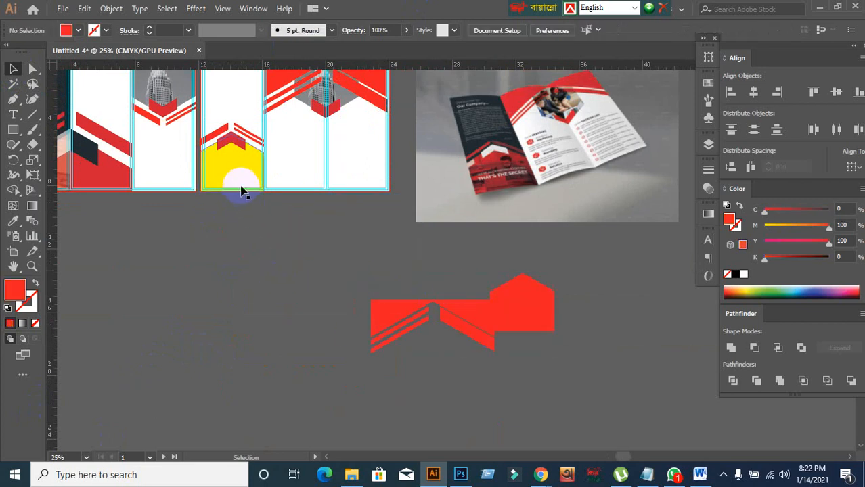
# - Place a spare copy of the yellow peaked shape on the pasteboard below the inside page, keeping the original in the panel
pyautogui.moveTo(237, 180); pyautogui.dragTo(244, 305)
pyautogui.click(230, 215)
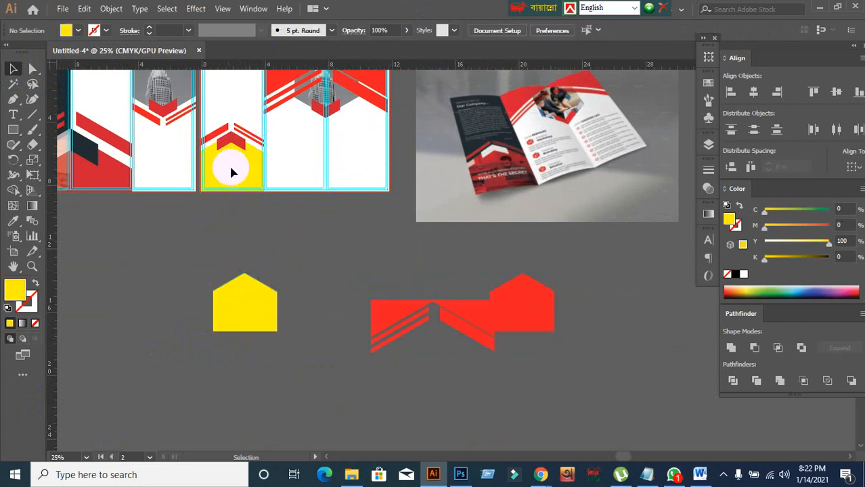
pyautogui.click(231, 173)
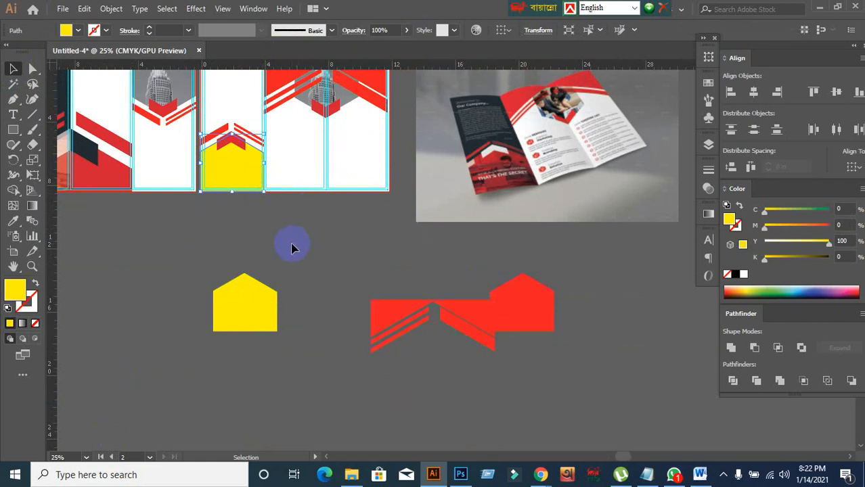
pyautogui.scroll(-3, 323, 249)
pyautogui.scroll(1, 254, 251)
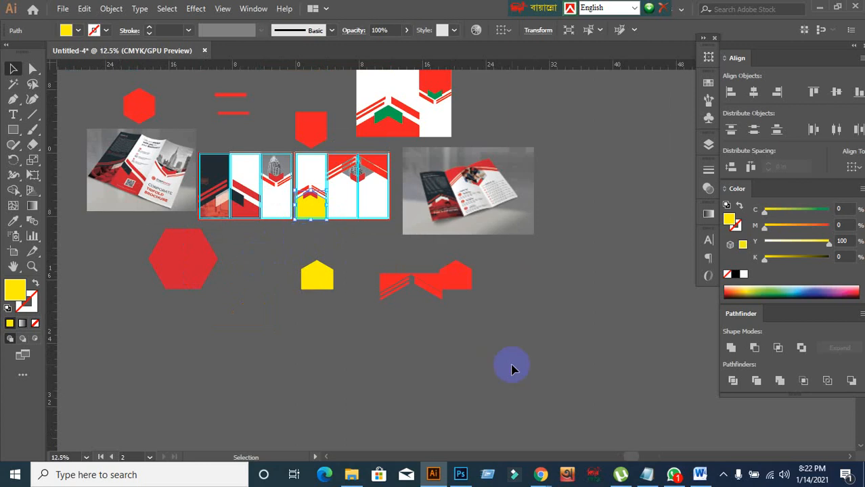
# - Switch to Chrome and copy the black-and-white skyscraper photo "Do We Really Need the Office?" from the office image results
pyautogui.moveTo(540, 475)
pyautogui.click(473, 410)
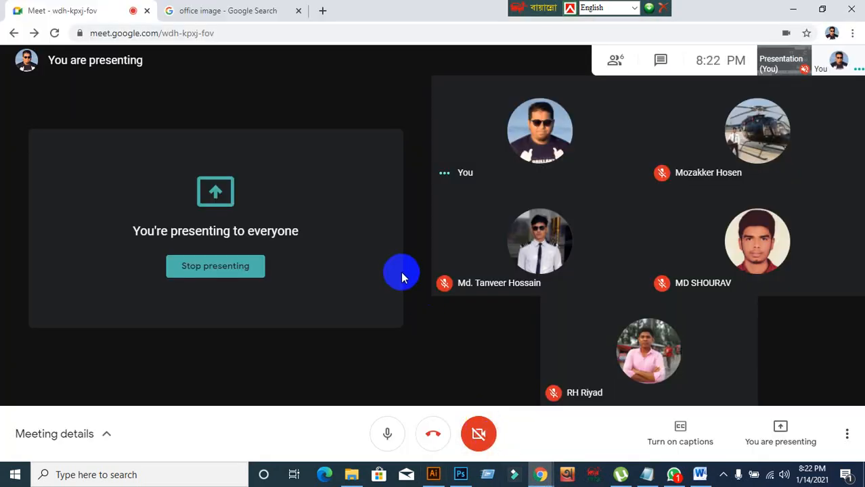
pyautogui.click(241, 12)
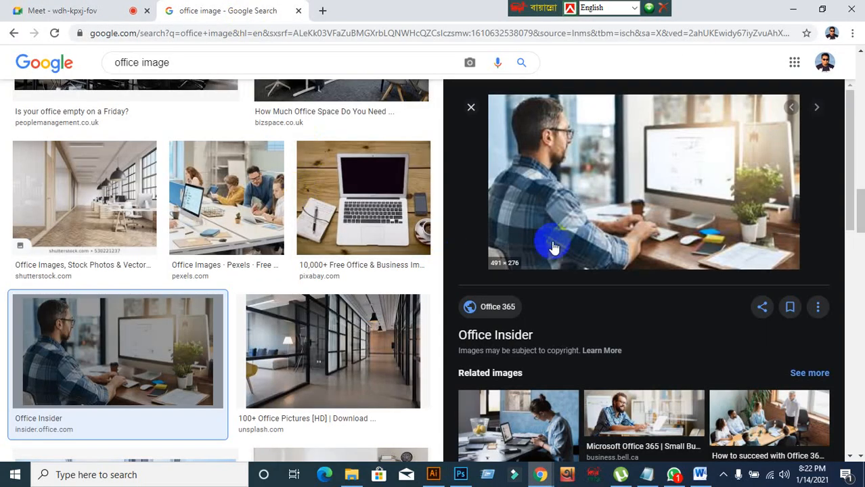
pyautogui.click(472, 107)
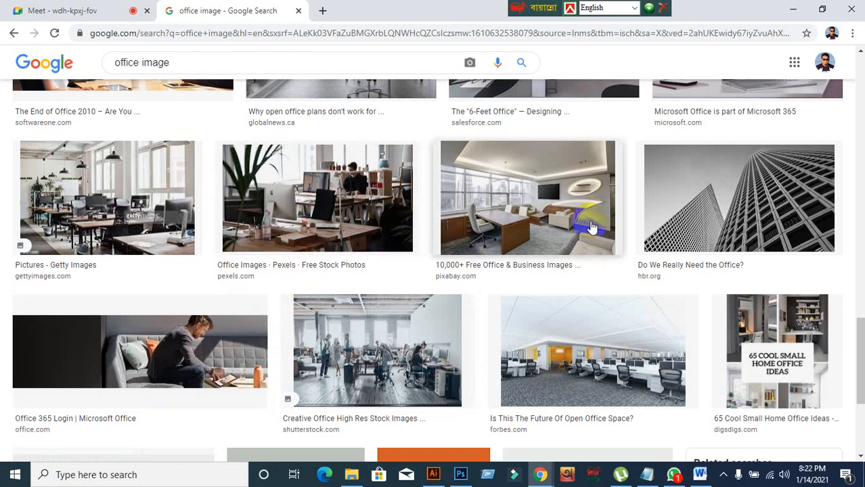
pyautogui.click(775, 203)
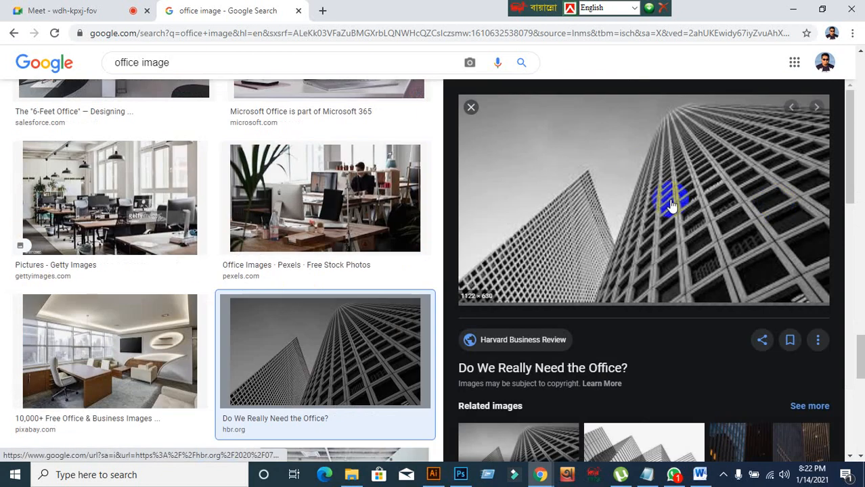
pyautogui.rightClick(644, 169)
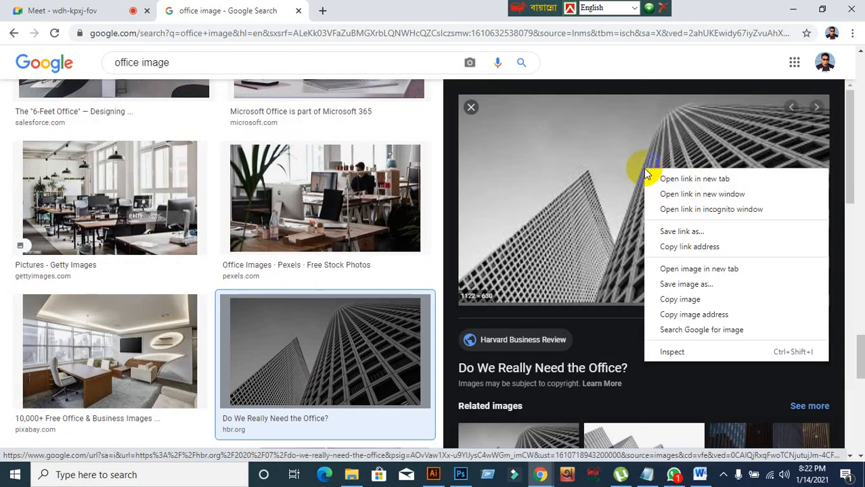
pyautogui.click(708, 300)
# - Switch to Illustrator, paste the skyscraper photo, move it over the inside page's left panel, and send it to the back
pyautogui.click(439, 475)
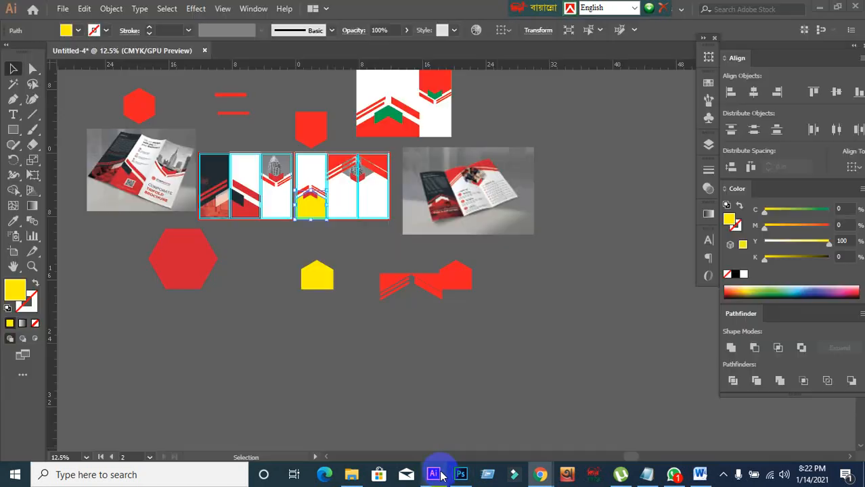
pyautogui.click(378, 343)
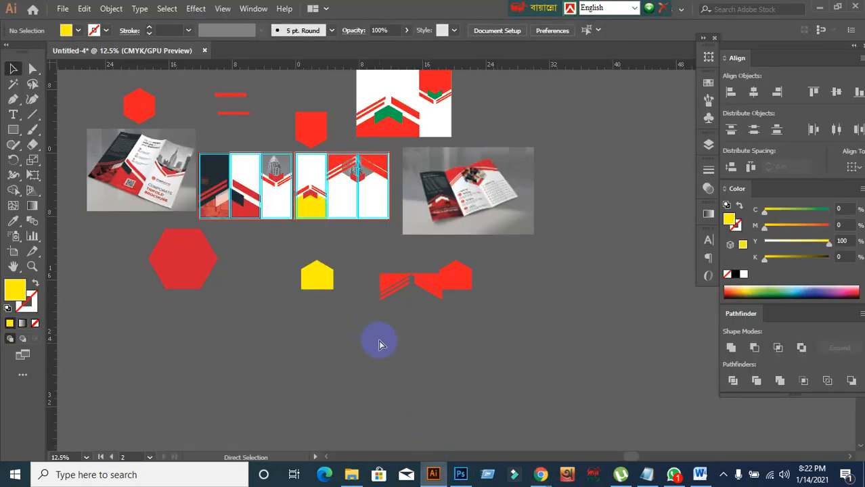
pyautogui.hotkey('ctrl', 'v')
pyautogui.moveTo(494, 267); pyautogui.dragTo(338, 227)
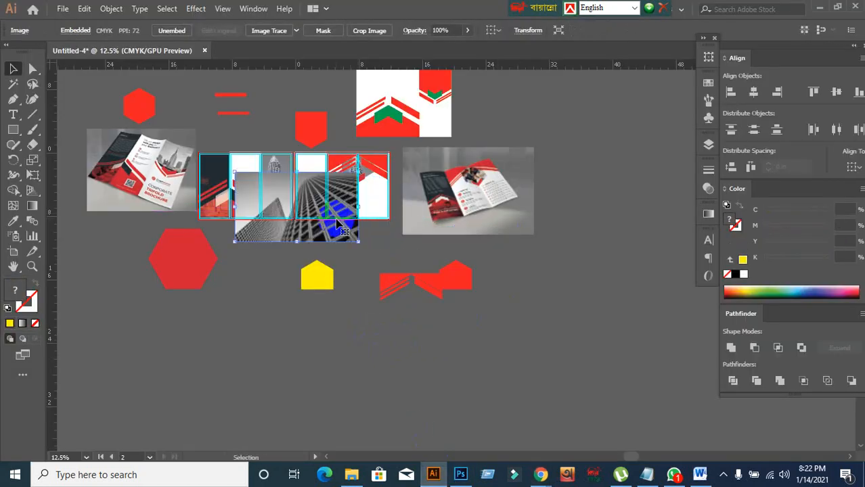
pyautogui.scroll(4, 339, 226)
pyautogui.hotkey('ctrl', 'shift', '[')
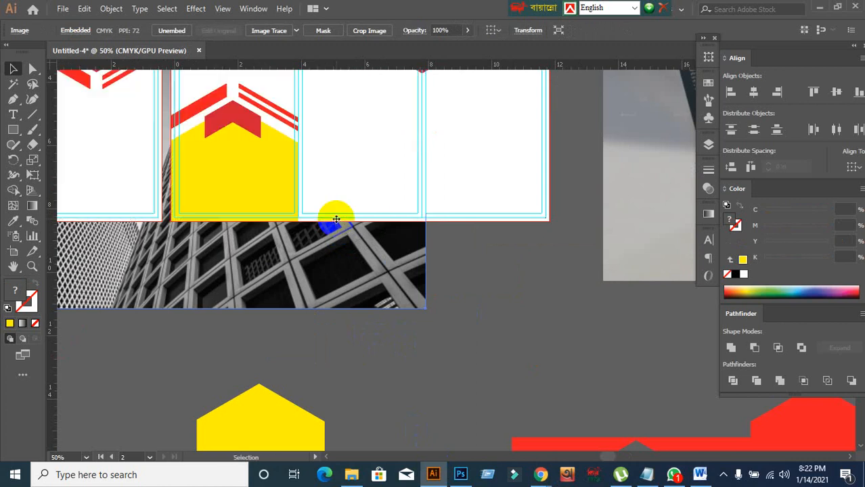
# - Scale the skyscraper photo down to about half the pasted size and position it behind the yellow peaked shape
pyautogui.moveTo(425, 308); pyautogui.dragTo(349, 261)
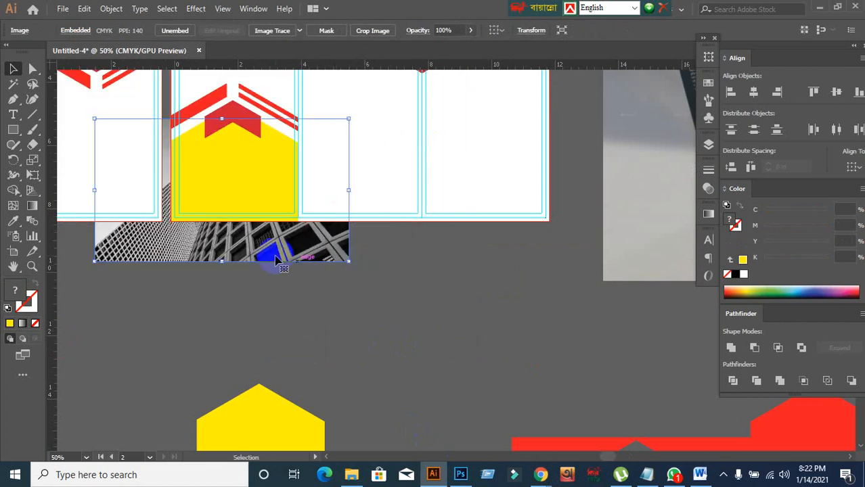
pyautogui.moveTo(271, 250); pyautogui.dragTo(280, 235)
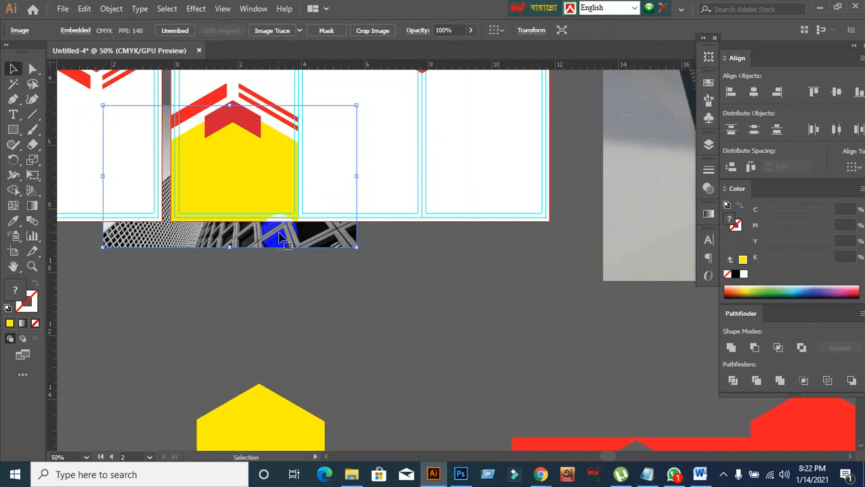
pyautogui.click(280, 269)
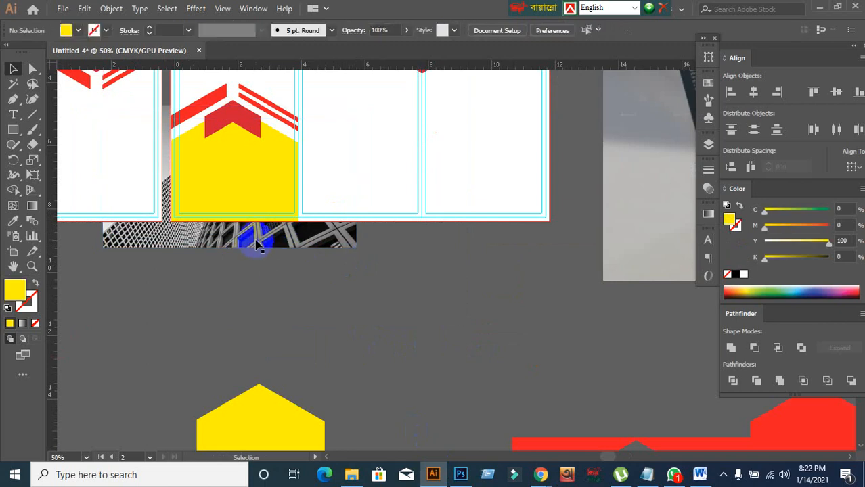
# - Nudge the skyscraper photo slightly upward behind the yellow peaked shape in the inside page's left panel
pyautogui.click(255, 192)
pyautogui.click(311, 278)
pyautogui.moveTo(304, 281); pyautogui.dragTo(390, 302)
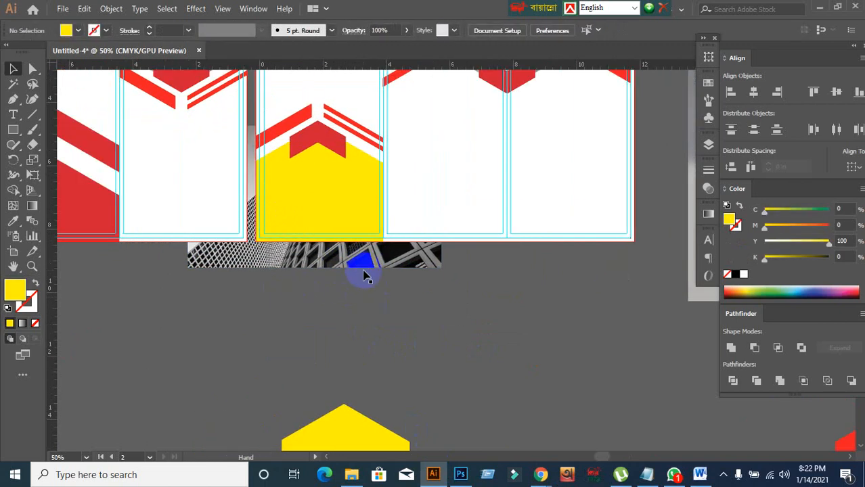
pyautogui.click(371, 248)
pyautogui.press('Up')
pyautogui.press('Up')
pyautogui.press('Up')
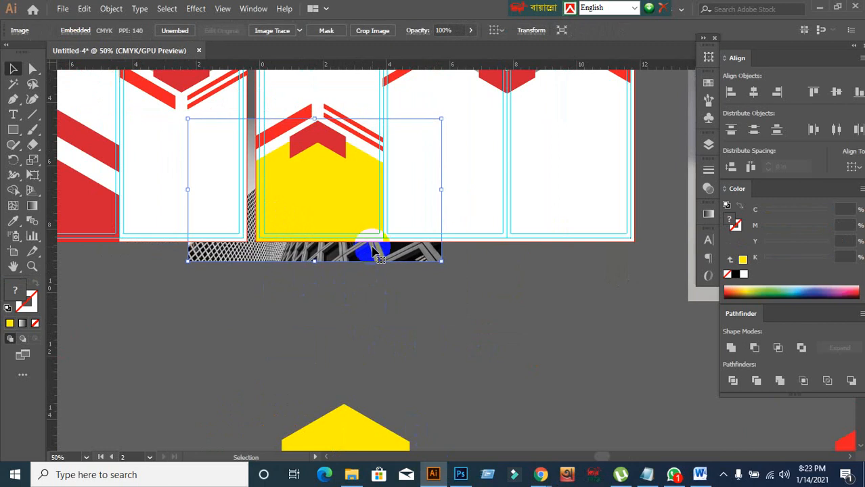
pyautogui.click(379, 299)
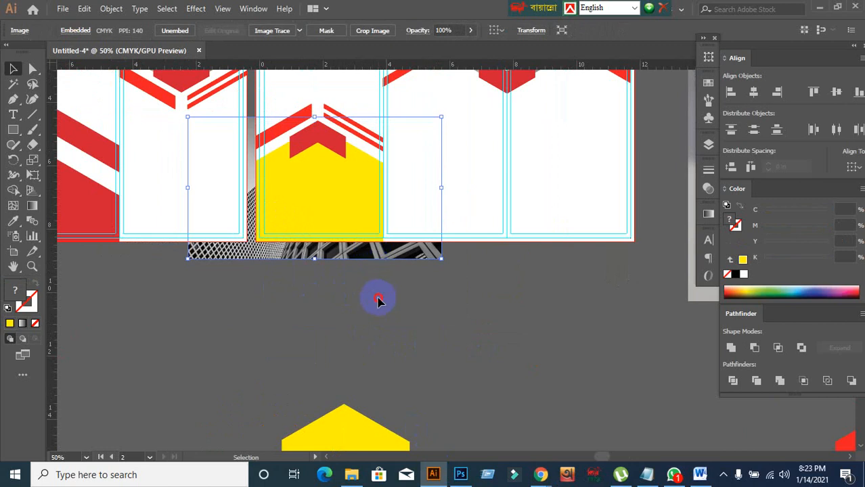
# - Make a clipping mask from the yellow peaked shape and the skyscraper photo in the inside page's left panel
pyautogui.click(411, 253)
pyautogui.rightClick(410, 253)
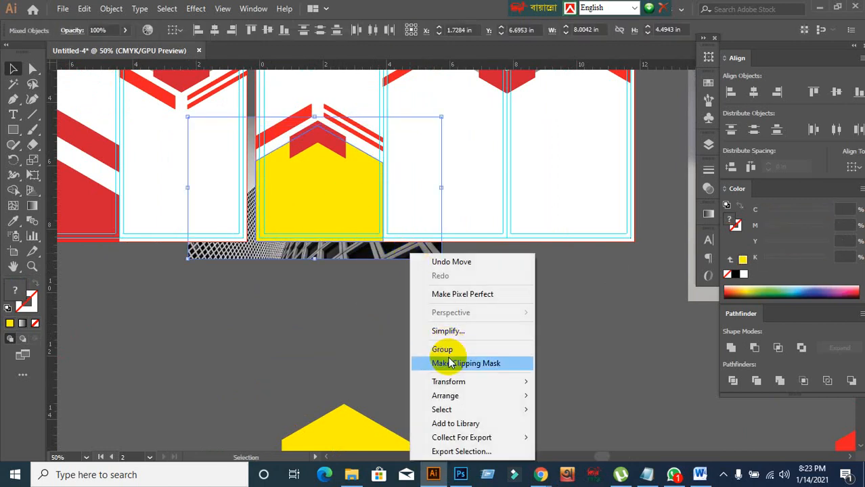
pyautogui.click(440, 306)
# - Move the spare yellow peaked shape up to the clipped skyscraper photo and align both at their bottom edges and horizontal centres
pyautogui.scroll(-2, 399, 316)
pyautogui.moveTo(379, 400); pyautogui.dragTo(365, 269)
pyautogui.scroll(2, 385, 315)
pyautogui.moveTo(326, 227); pyautogui.dragTo(324, 344)
pyautogui.keyDown('shift'); pyautogui.click(344, 333); pyautogui.keyUp('shift')
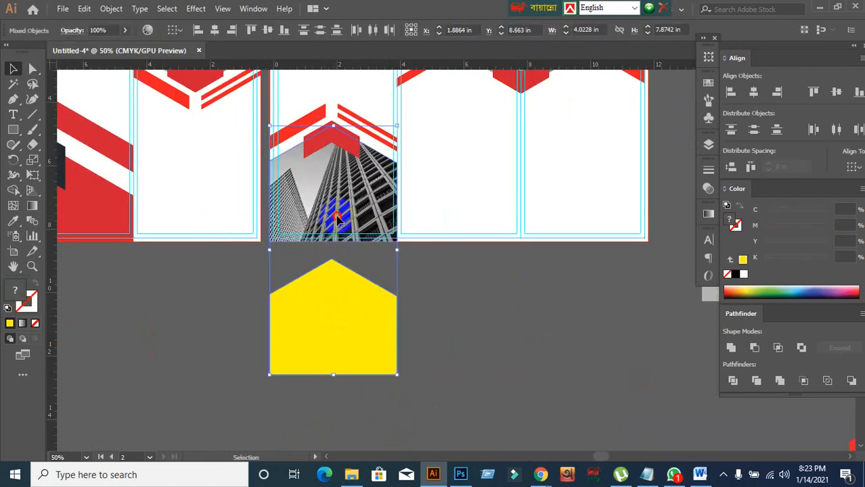
pyautogui.click(856, 95)
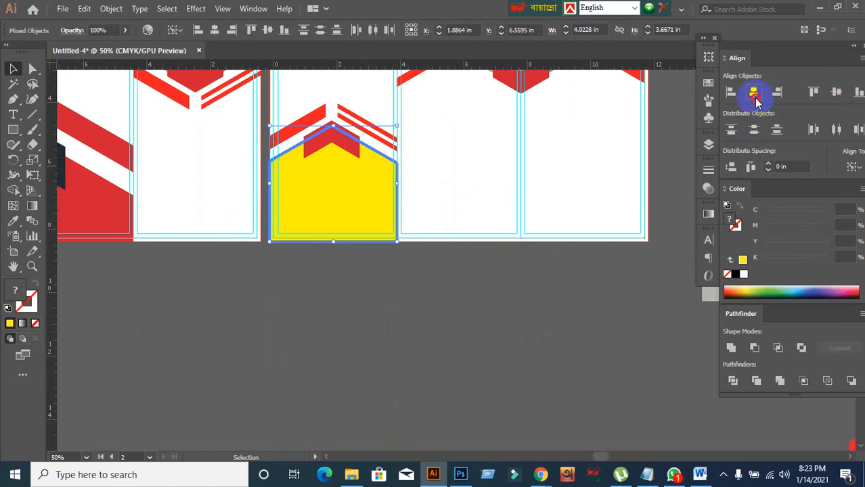
# - Recolour the yellow peaked shape with the dark red sampled from the outside page and set its opacity to 86%
pyautogui.click(329, 354)
pyautogui.click(306, 214)
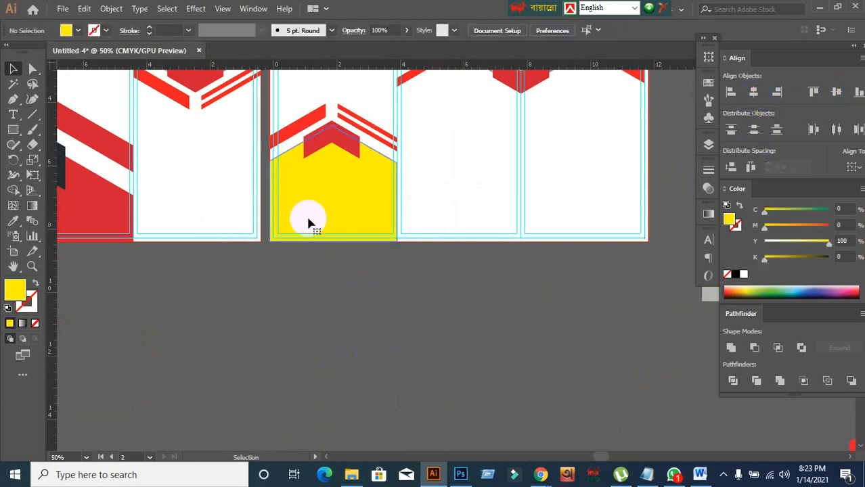
pyautogui.click(13, 222)
pyautogui.click(73, 199)
pyautogui.click(13, 70)
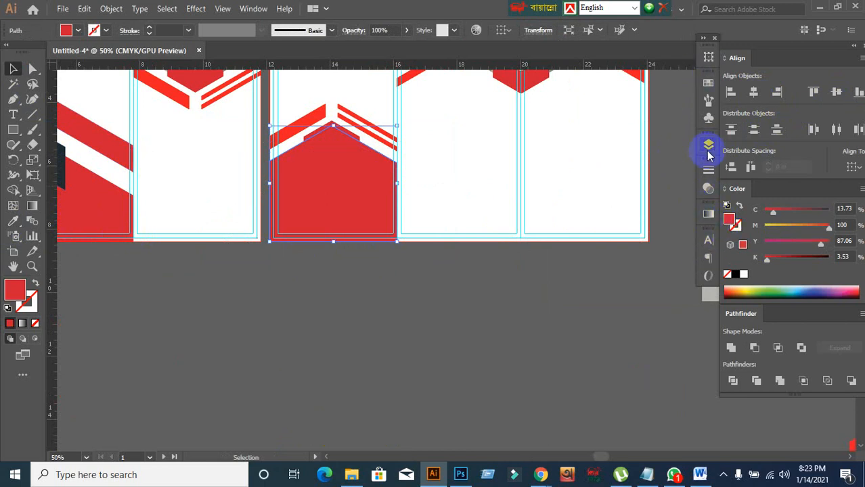
pyautogui.click(708, 188)
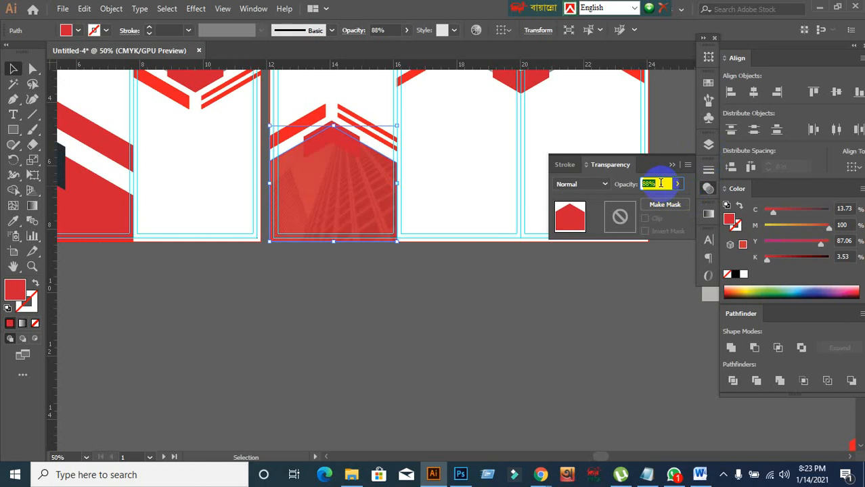
pyautogui.scroll(-2, 660, 183)
pyautogui.click(385, 310)
# - Compare both brochure pages with the reference mockups and examine the mockup's services and "Why Choose Us?" panels
pyautogui.scroll(-3, 424, 312)
pyautogui.scroll(1, 382, 348)
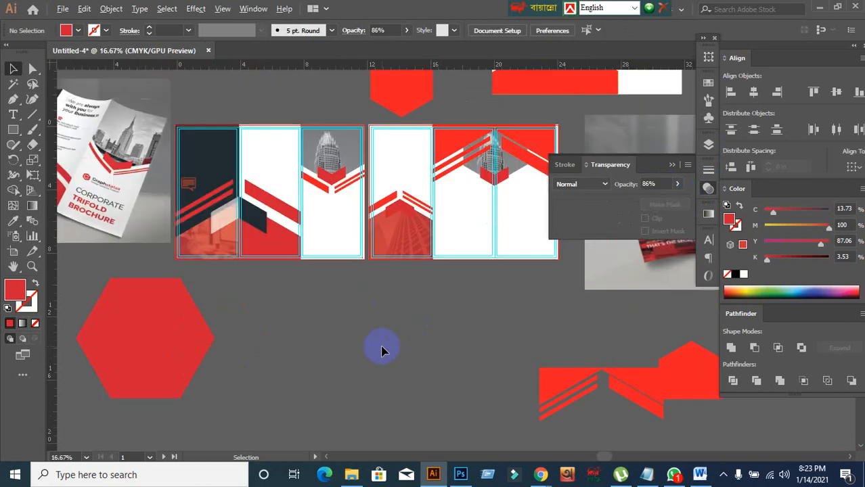
pyautogui.scroll(1, 382, 351)
pyautogui.scroll(-1, 406, 347)
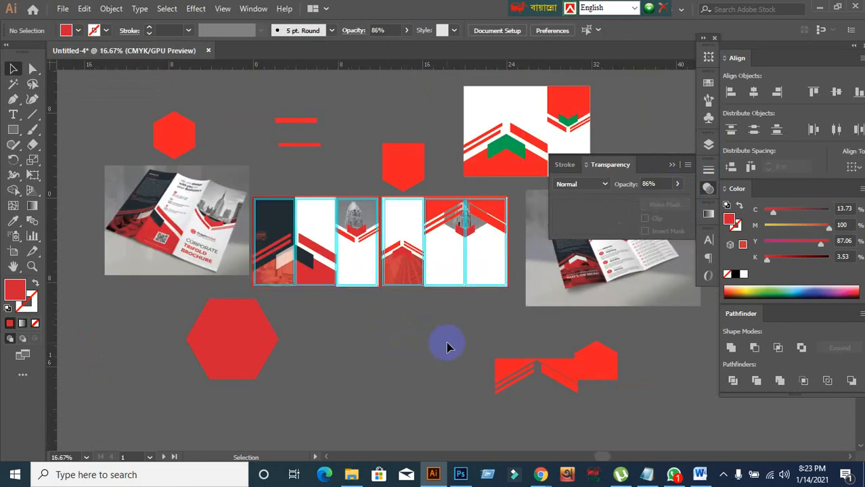
pyautogui.scroll(1, 446, 343)
pyautogui.hscroll(-3, 353, 316)
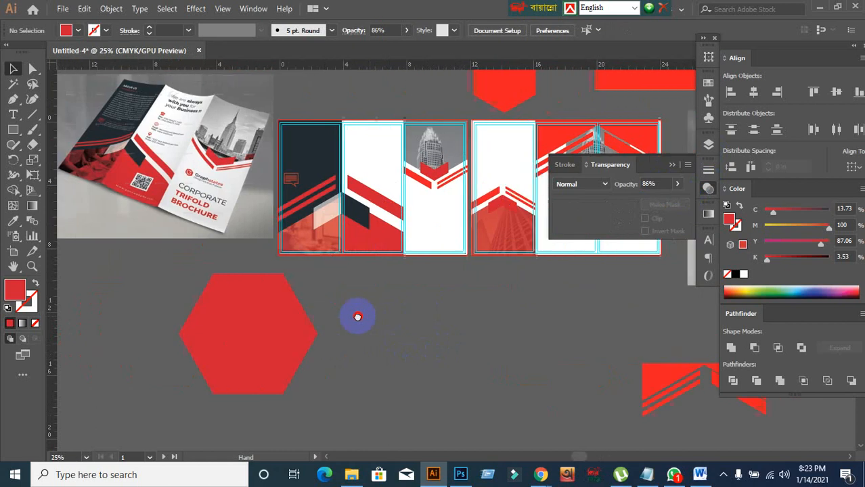
pyautogui.moveTo(354, 316); pyautogui.dragTo(80, 323)
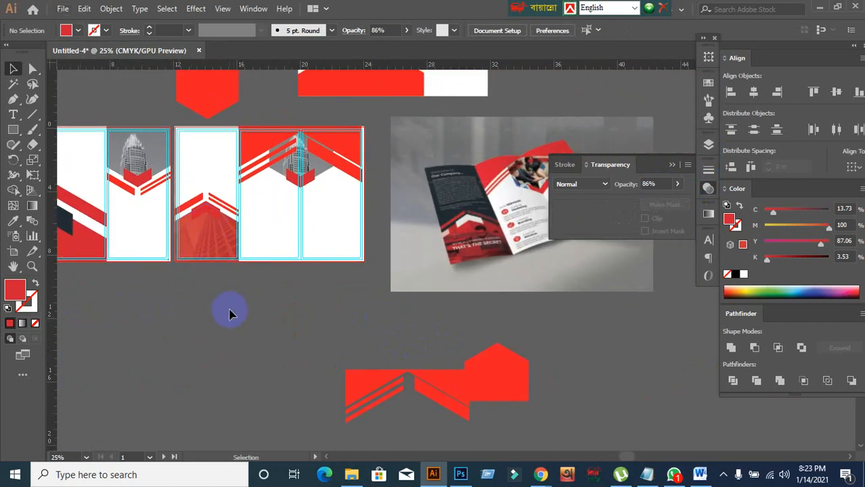
pyautogui.scroll(1, 229, 312)
pyautogui.scroll(-1, 229, 313)
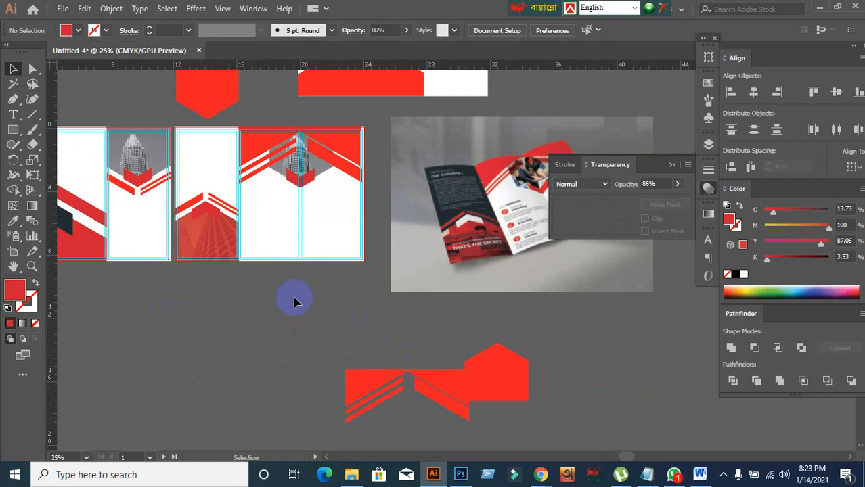
pyautogui.hscroll(3, 428, 247)
pyautogui.scroll(3, 410, 214)
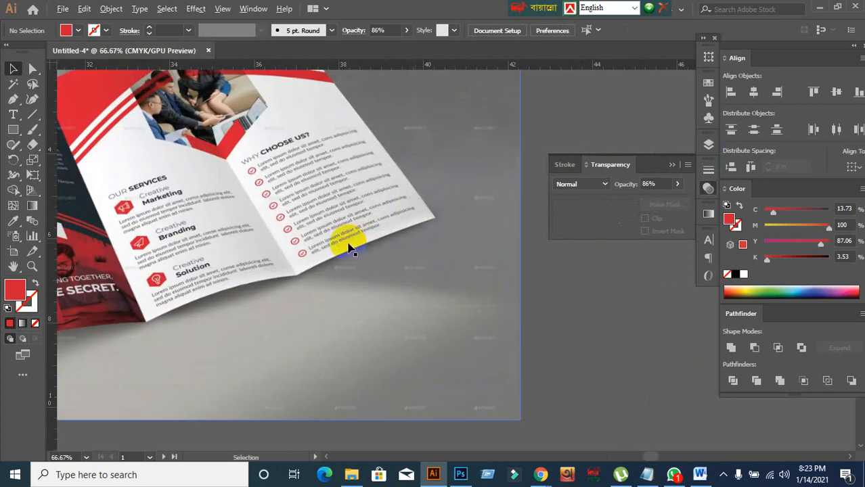
pyautogui.scroll(1, 100, 193)
pyautogui.scroll(1, 134, 225)
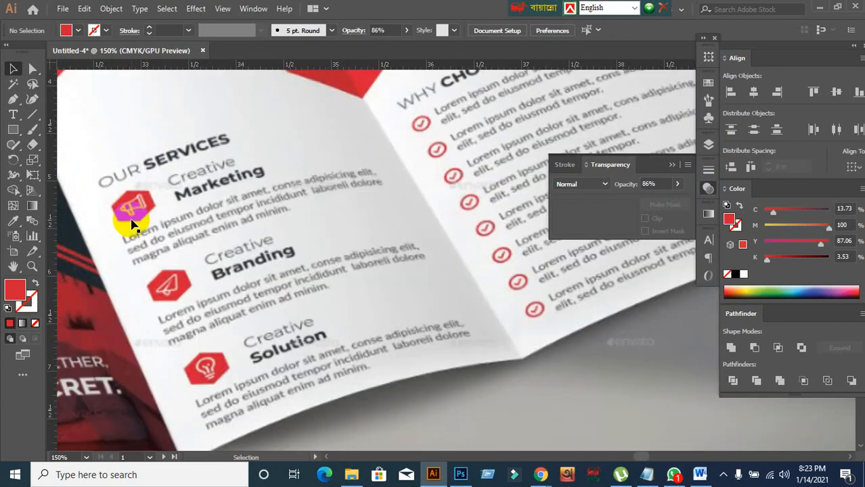
pyautogui.scroll(-1, 133, 225)
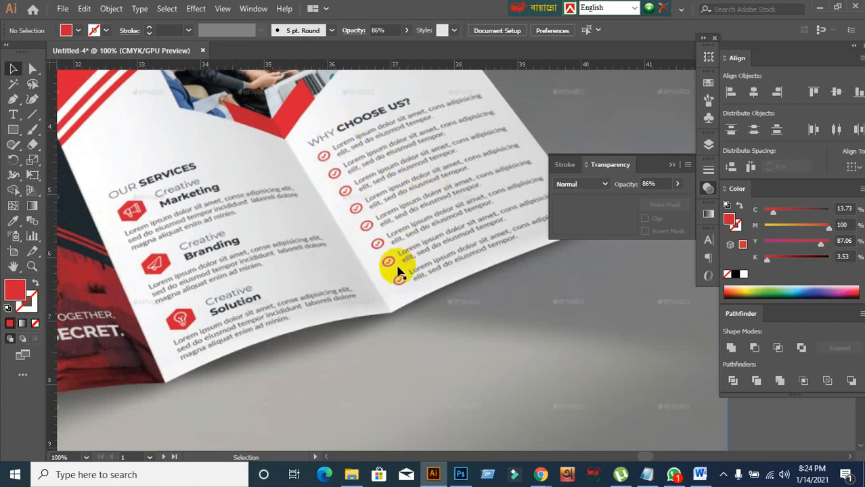
pyautogui.scroll(5, 400, 272)
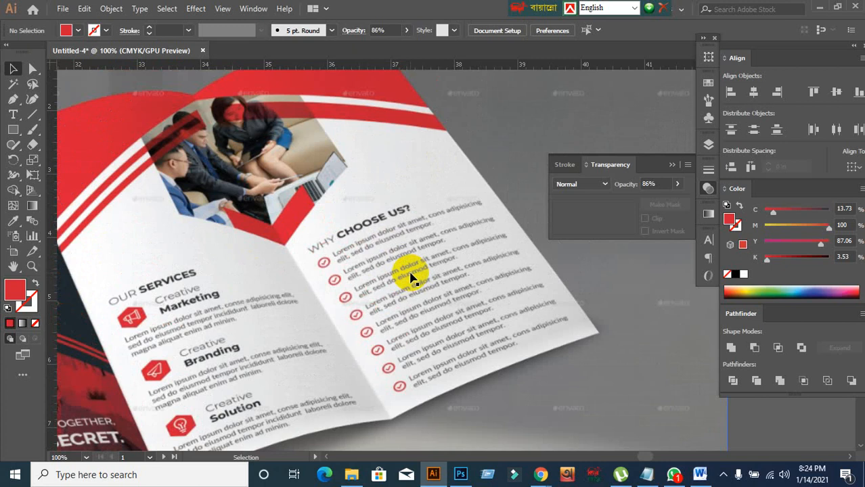
pyautogui.scroll(-6, 411, 278)
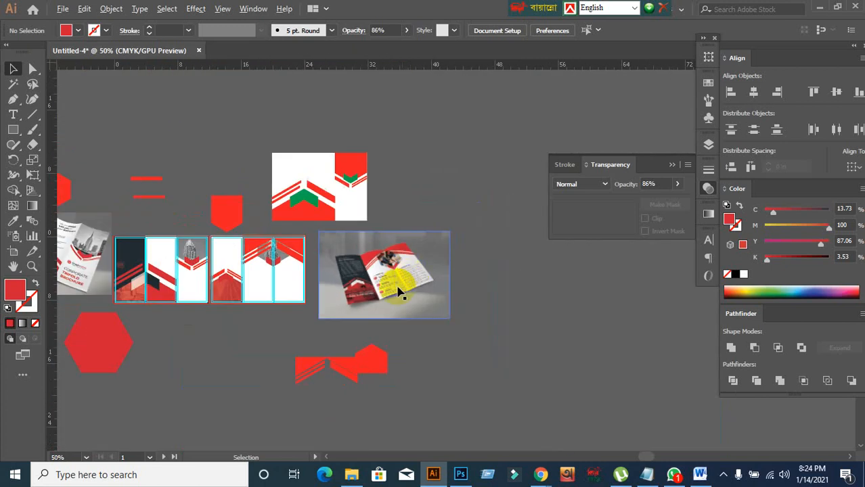
# - Try shifting the red diagonal stripe group up and down over the hexagonal skyscraper photo spanning the inside page's other two panels
pyautogui.scroll(4, 421, 218)
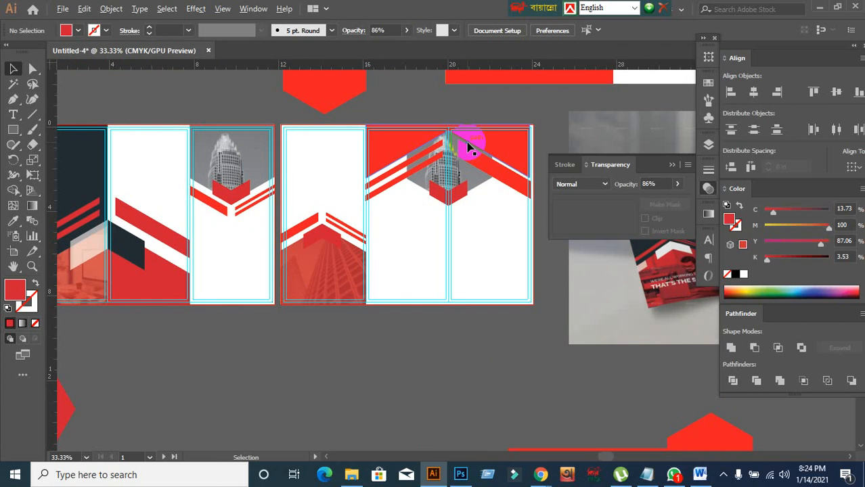
pyautogui.scroll(3, 467, 140)
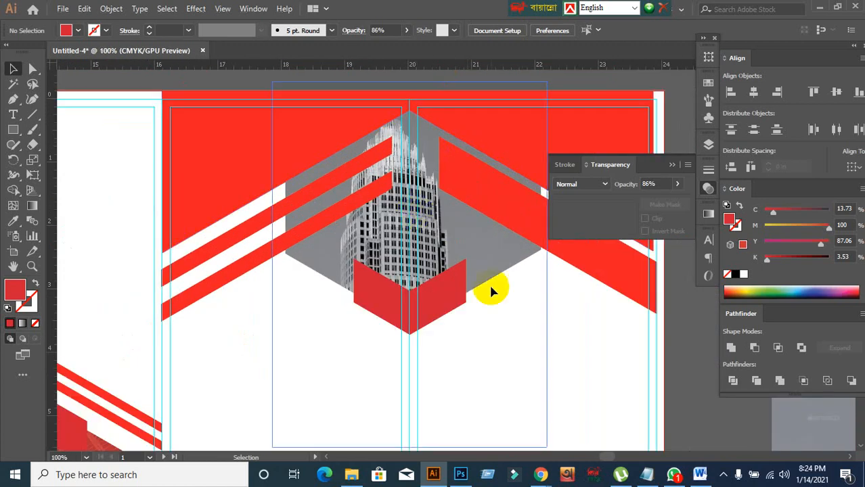
pyautogui.moveTo(522, 342); pyautogui.dragTo(457, 355)
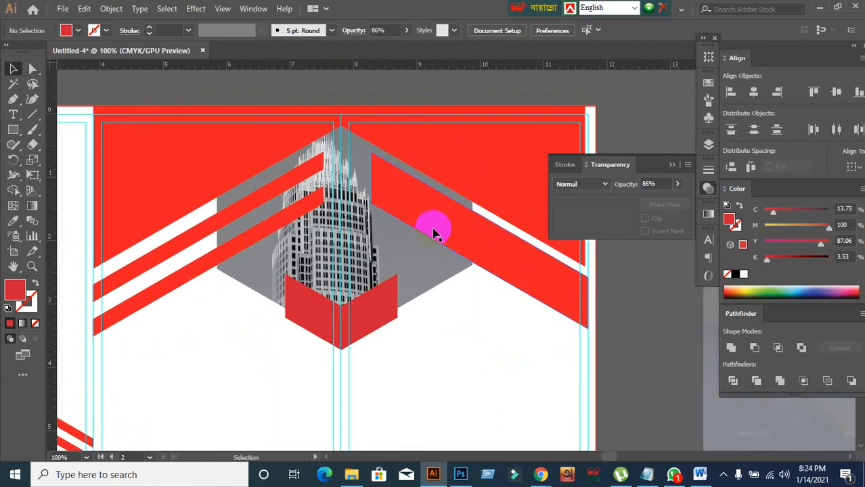
pyautogui.click(435, 230)
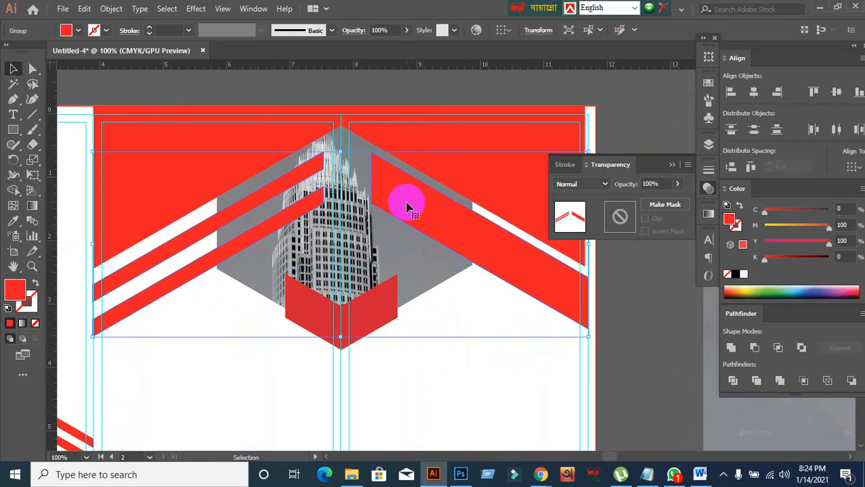
pyautogui.press('Up')
pyautogui.press('Up')
pyautogui.press('Up')
pyautogui.press('Up')
pyautogui.press('Up')
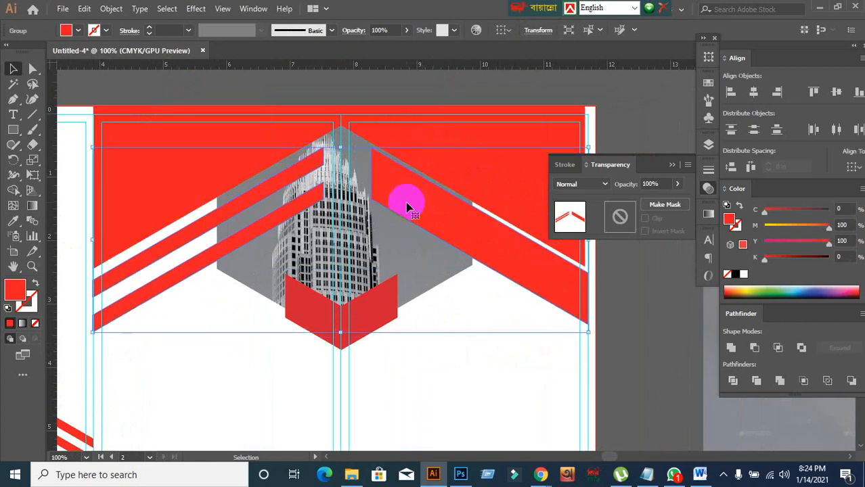
pyautogui.press('Up')
pyautogui.press('Up')
pyautogui.press('Up')
pyautogui.press('Up')
pyautogui.press('Up')
pyautogui.press('Down')
pyautogui.press('Down')
pyautogui.press('Down')
pyautogui.press('Down')
pyautogui.press('Down')
pyautogui.press('Down')
pyautogui.press('Down')
pyautogui.press('Down')
pyautogui.press('Down')
pyautogui.press('Down')
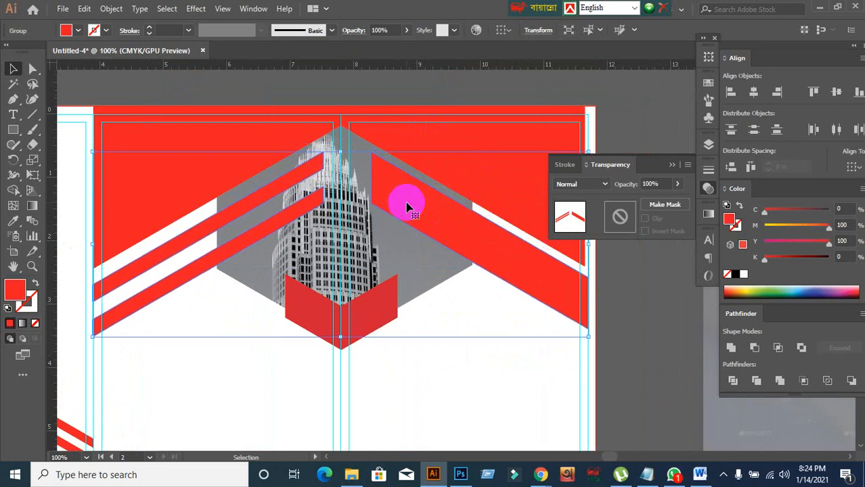
pyautogui.press('Up')
pyautogui.press('Up')
pyautogui.press('Up')
pyautogui.press('Up')
pyautogui.press('Up')
pyautogui.press('Up')
pyautogui.press('Up')
pyautogui.press('Up')
pyautogui.press('Up')
pyautogui.press('Up')
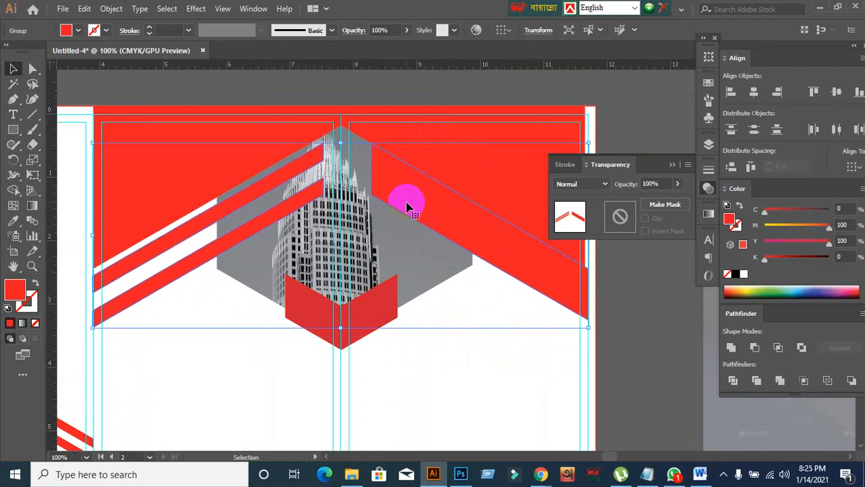
pyautogui.press('Down')
pyautogui.press('Down')
pyautogui.press('Down')
pyautogui.press('Down')
pyautogui.press('Down')
pyautogui.press('Down')
pyautogui.press('Down')
pyautogui.press('Down')
pyautogui.press('Down')
pyautogui.press('Down')
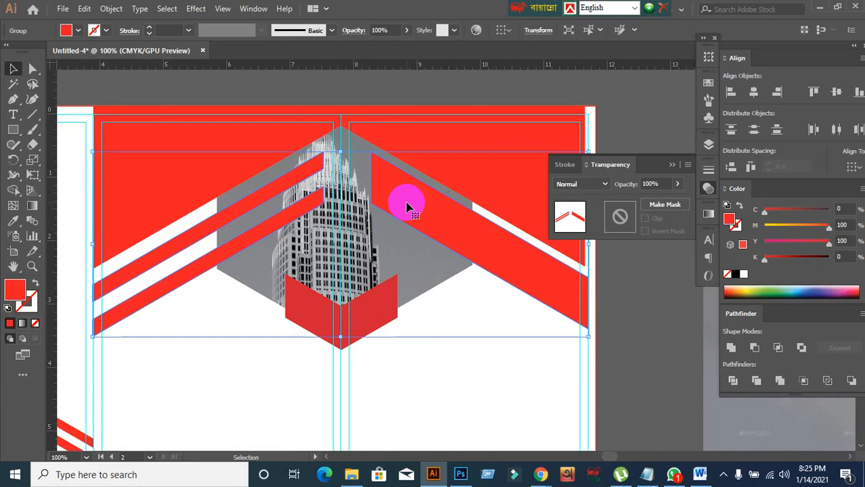
# - Extend the right end of the thick red diagonal stripe to the inside page's outer edge by moving its two end anchor points
pyautogui.click(637, 128)
pyautogui.scroll(-2, 637, 128)
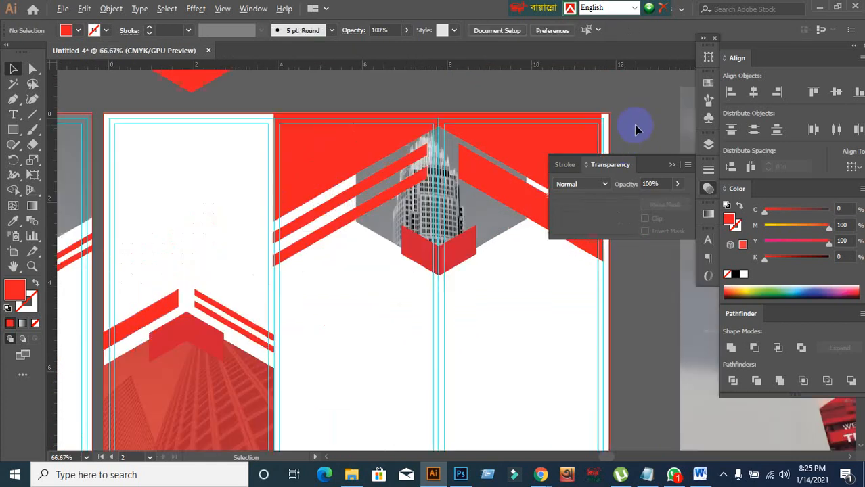
pyautogui.moveTo(604, 298); pyautogui.dragTo(213, 261)
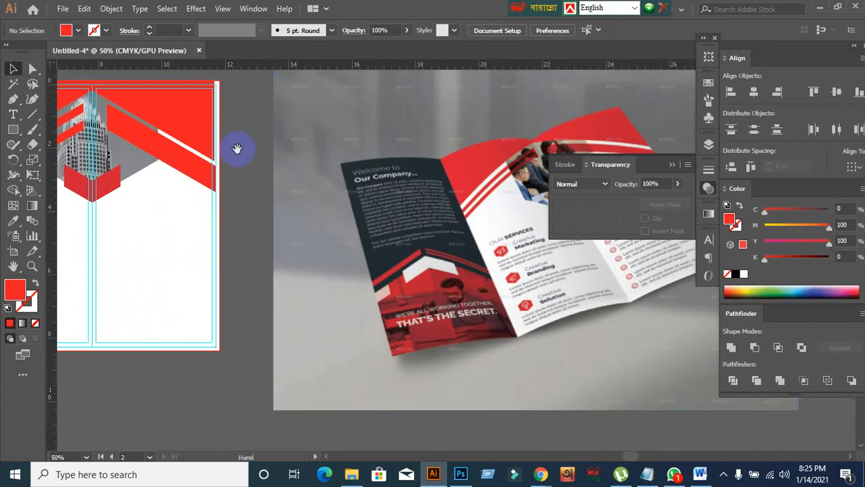
pyautogui.scroll(1, 251, 157)
pyautogui.scroll(-1, 248, 161)
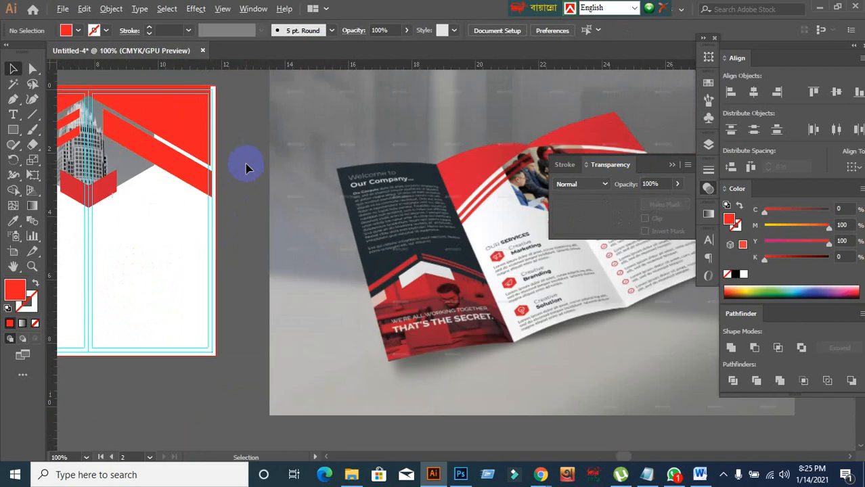
pyautogui.scroll(-1, 248, 172)
pyautogui.scroll(4, 248, 175)
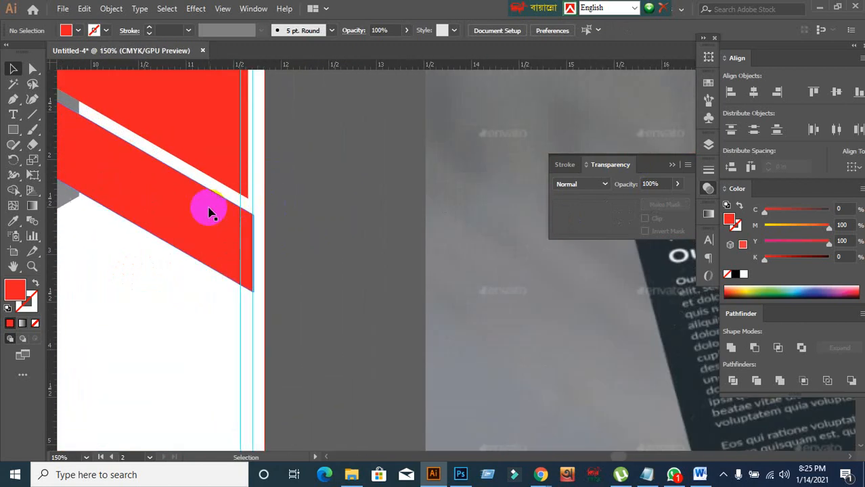
pyautogui.click(32, 68)
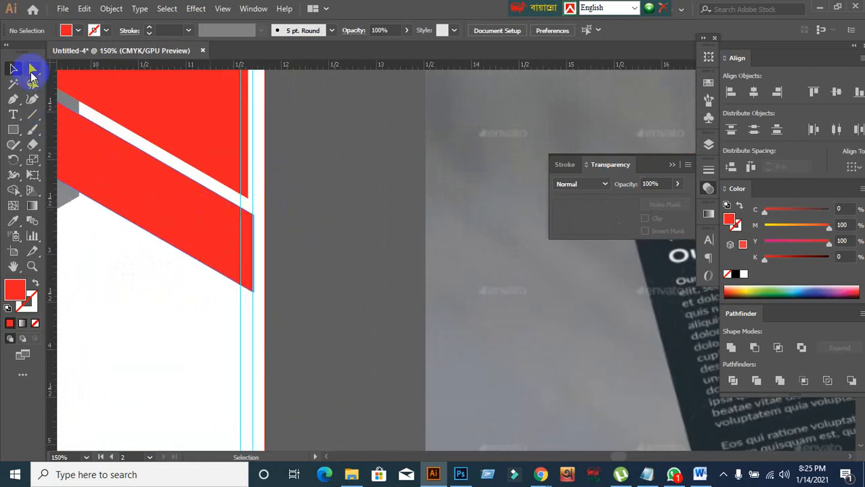
pyautogui.moveTo(261, 223)
pyautogui.mouseDown()
pyautogui.moveTo(254, 218)
pyautogui.moveTo(264, 221)
pyautogui.mouseUp()
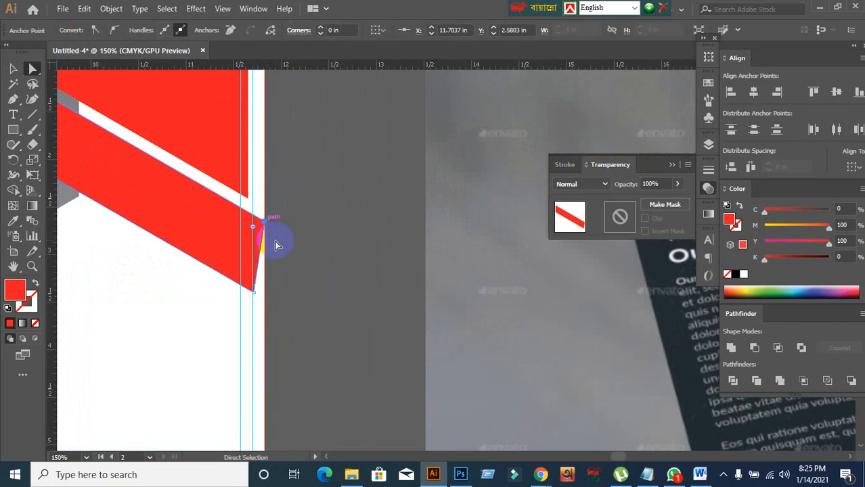
pyautogui.moveTo(255, 292); pyautogui.dragTo(264, 302)
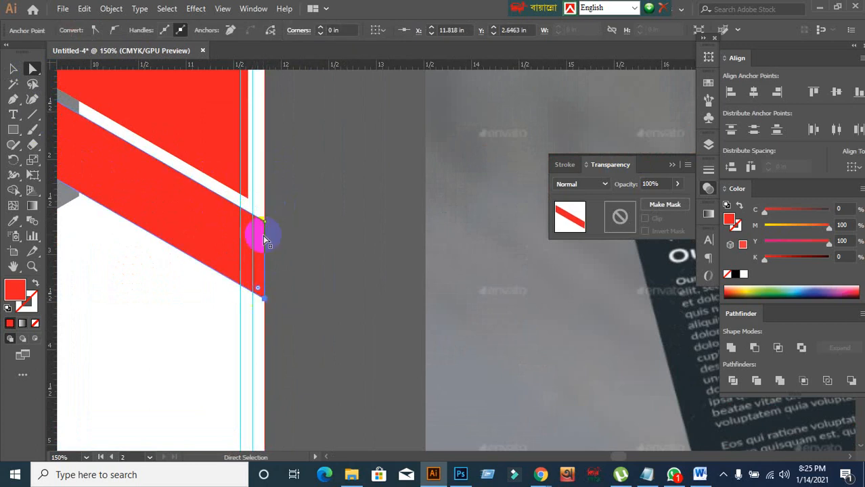
# - Extend the right side of the large peaked red header shape to the inside page's outer and top bleed edges by moving its corner anchor points
pyautogui.click(247, 194)
pyautogui.moveTo(247, 194); pyautogui.dragTo(265, 213)
pyautogui.hotkey('ctrl', 'z')
pyautogui.scroll(4, 286, 226)
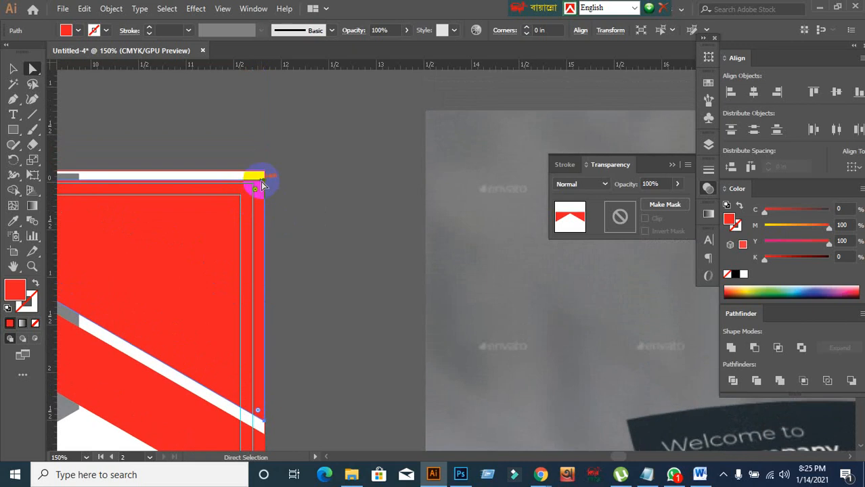
pyautogui.moveTo(263, 183); pyautogui.dragTo(264, 174)
pyautogui.hotkey('ctrl', 'z')
pyautogui.click(301, 186)
pyautogui.scroll(-2, 328, 279)
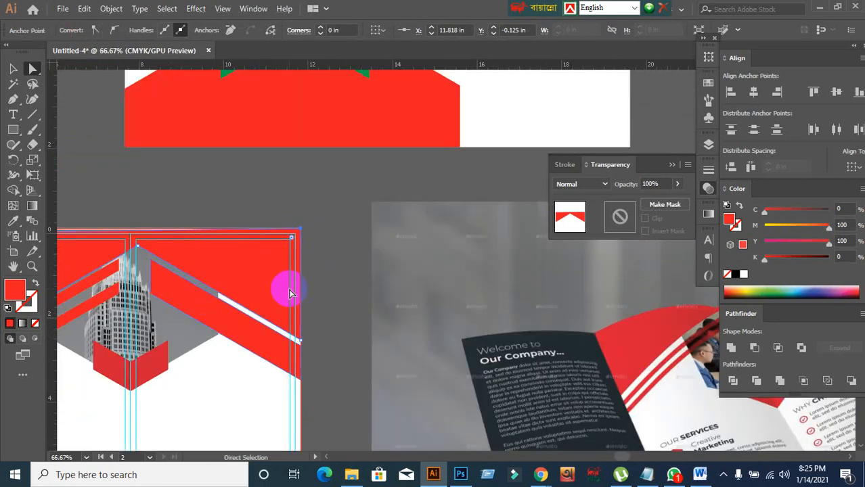
pyautogui.scroll(-2, 174, 300)
pyautogui.scroll(4, 231, 299)
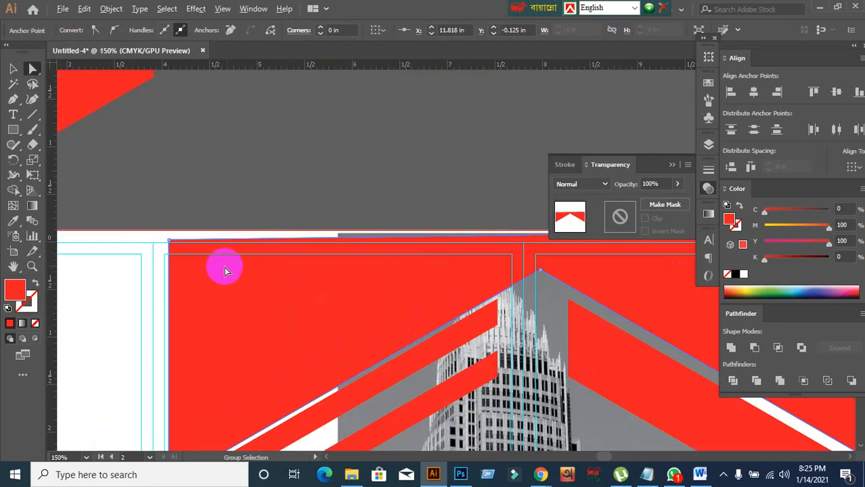
pyautogui.moveTo(168, 241); pyautogui.dragTo(168, 229)
pyautogui.scroll(-3, 247, 298)
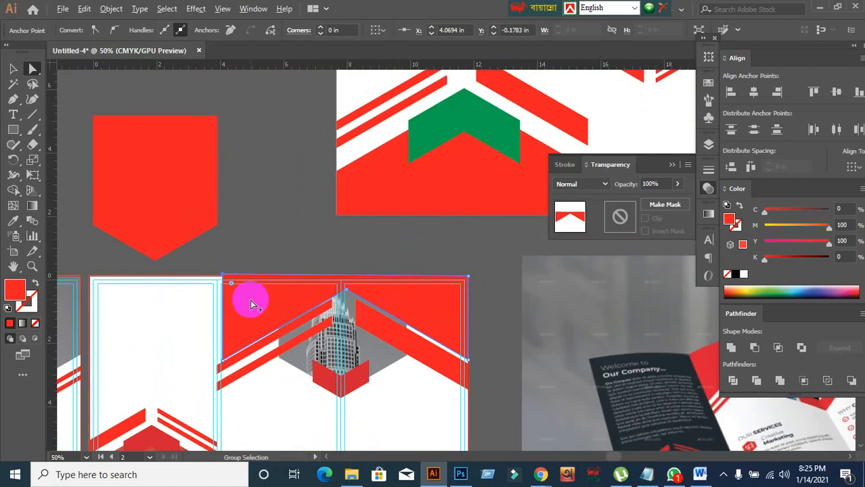
pyautogui.scroll(2, 247, 398)
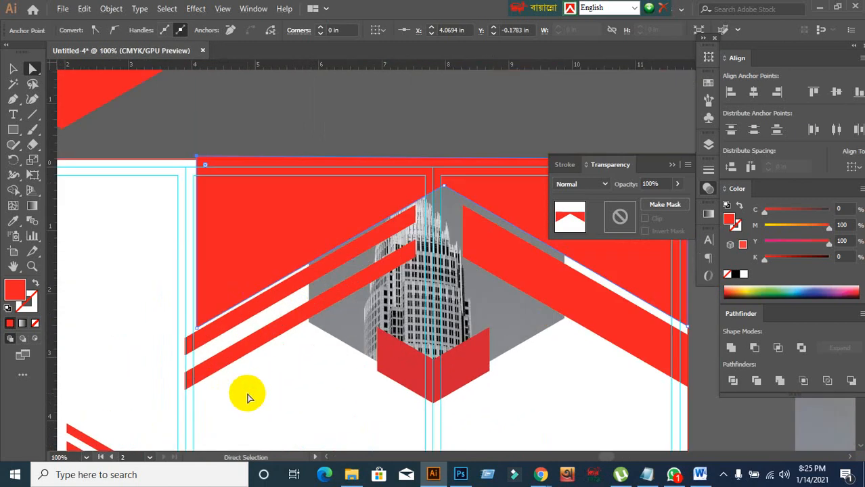
pyautogui.hotkey('ctrl', 'z')
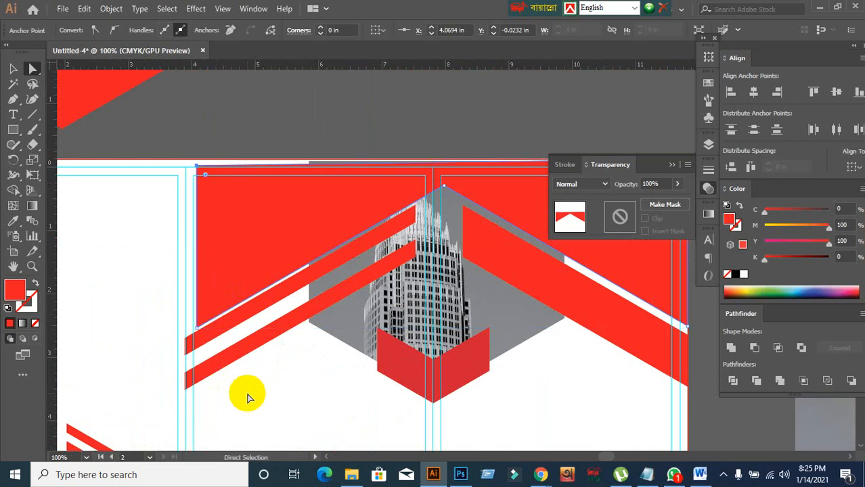
# - Move the peaked red header shape's two left anchor points to the first fold line, with the upper one at the top bleed edge
pyautogui.keyDown('alt'); pyautogui.scroll(-1, 260, 351); pyautogui.keyUp('alt')
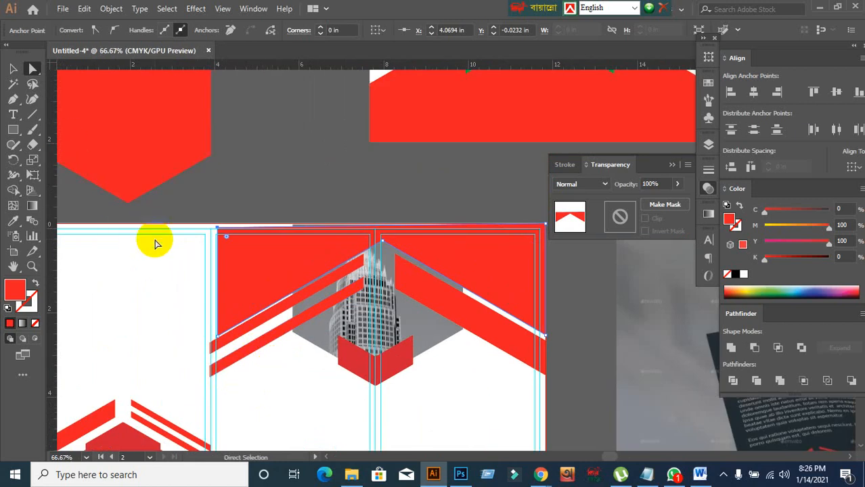
pyautogui.click(237, 313)
pyautogui.keyDown('alt'); pyautogui.scroll(2, 233, 324); pyautogui.keyUp('alt')
pyautogui.keyDown('alt'); pyautogui.scroll(-2, 231, 319); pyautogui.keyUp('alt')
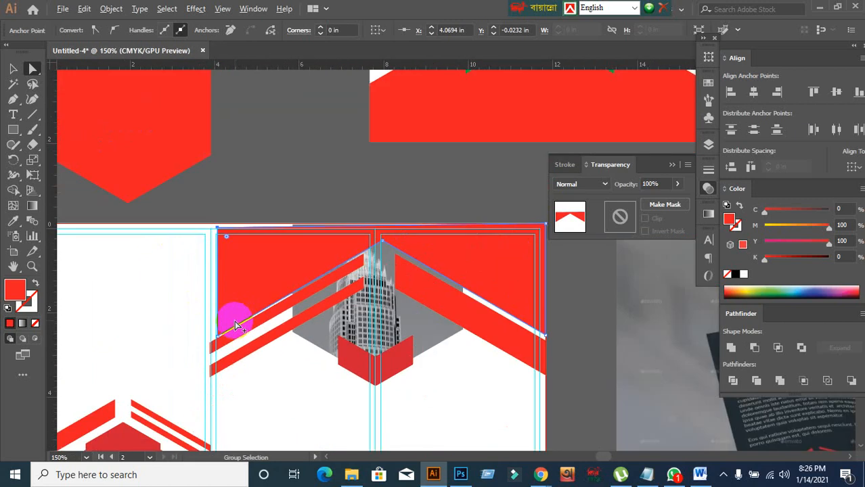
pyautogui.keyDown('alt'); pyautogui.scroll(2, 232, 320); pyautogui.keyUp('alt')
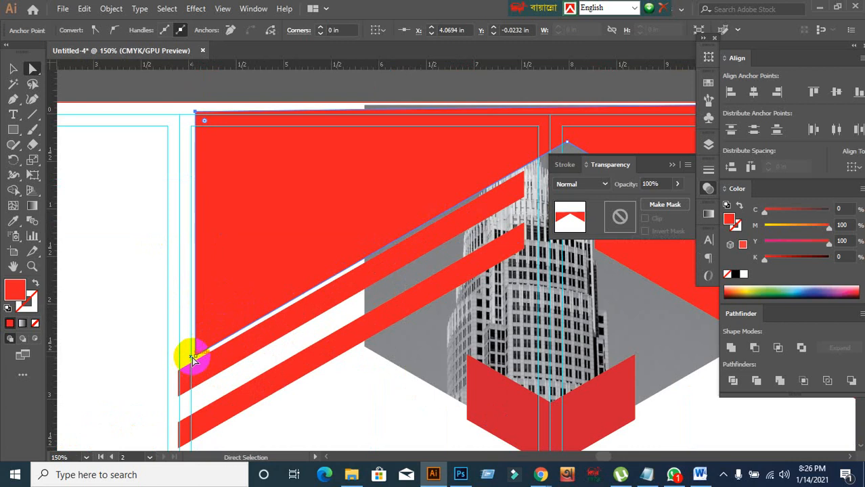
pyautogui.moveTo(193, 359); pyautogui.dragTo(179, 365)
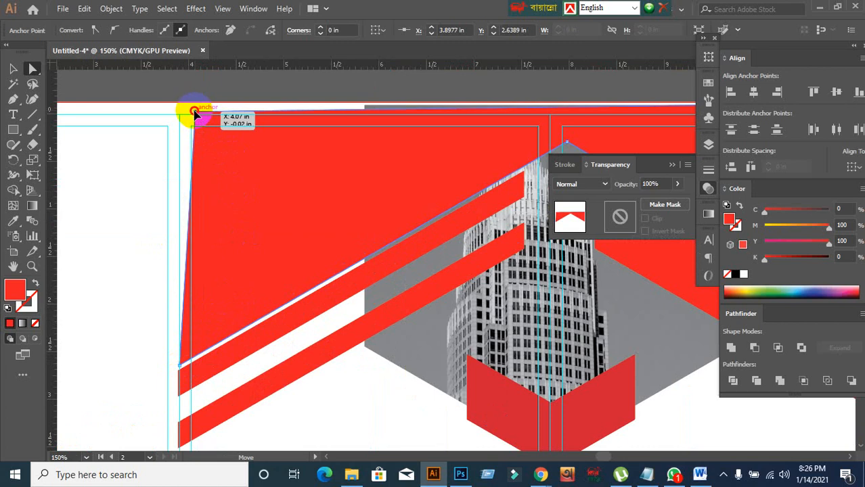
pyautogui.moveTo(194, 115); pyautogui.dragTo(179, 112)
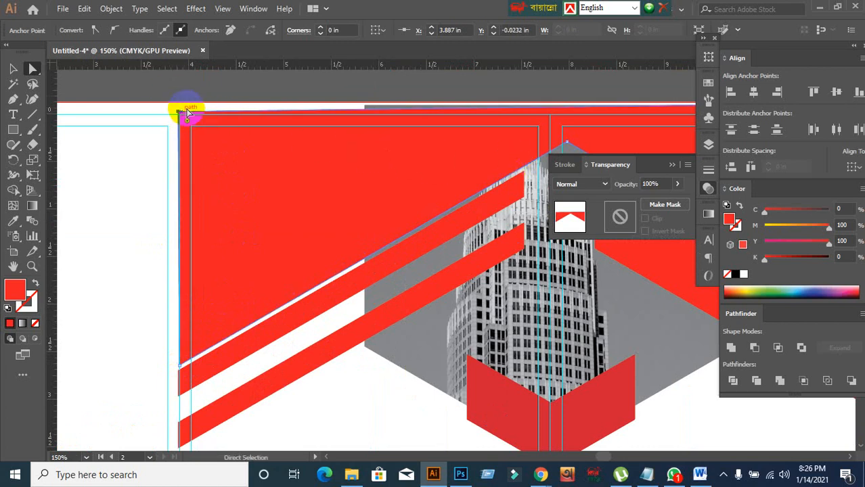
pyautogui.click(177, 117)
pyautogui.moveTo(180, 117); pyautogui.dragTo(175, 106)
pyautogui.scroll(-4, 244, 160)
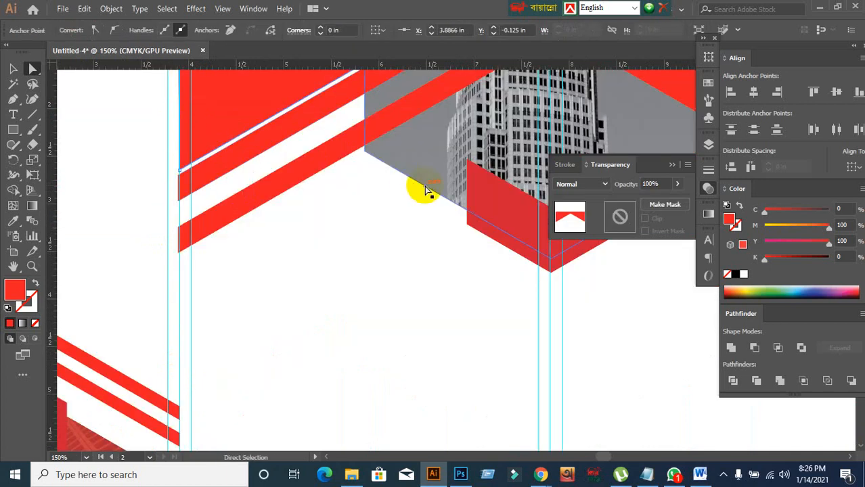
pyautogui.scroll(-2, 425, 191)
pyautogui.moveTo(469, 148); pyautogui.dragTo(358, 228)
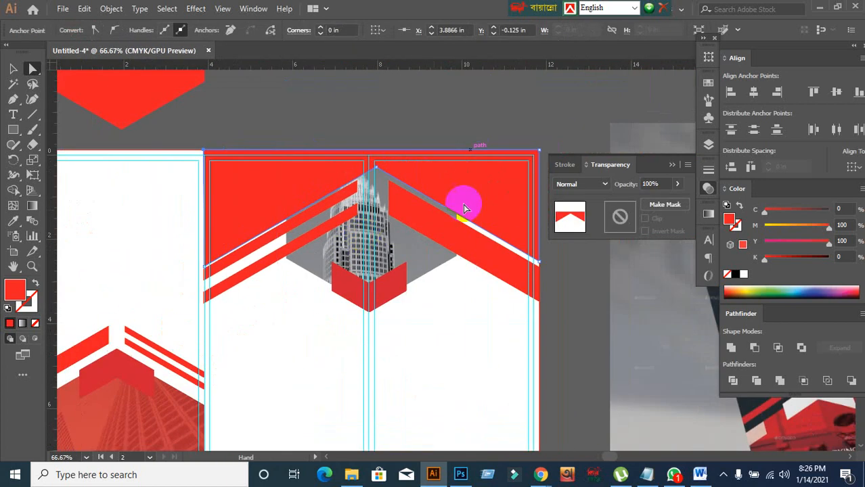
pyautogui.click(505, 124)
# - Nudge the red diagonal stripe group slightly down to widen the gap below the peaked red header shape
pyautogui.scroll(1, 264, 281)
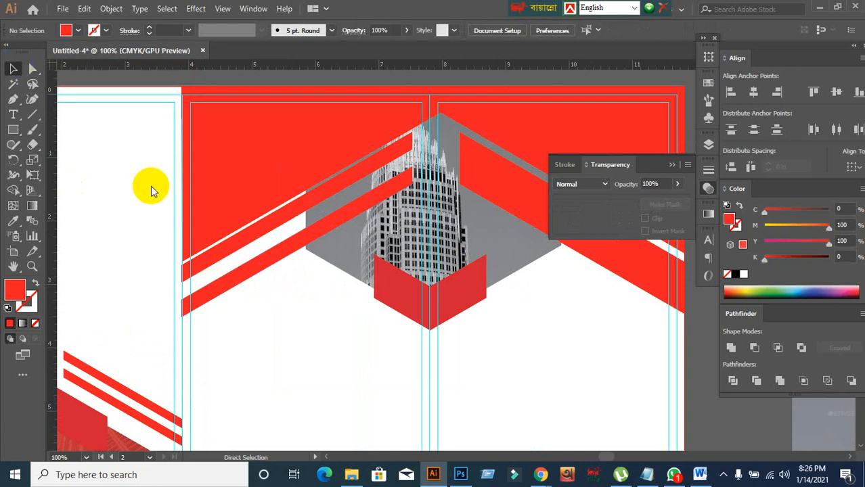
pyautogui.click(269, 264)
pyautogui.press('Down')
pyautogui.press('Down')
pyautogui.press('Down')
pyautogui.press('Down')
pyautogui.press('Down')
pyautogui.press('Down')
pyautogui.press('Down')
pyautogui.press('Down')
pyautogui.press('Down')
pyautogui.press('Down')
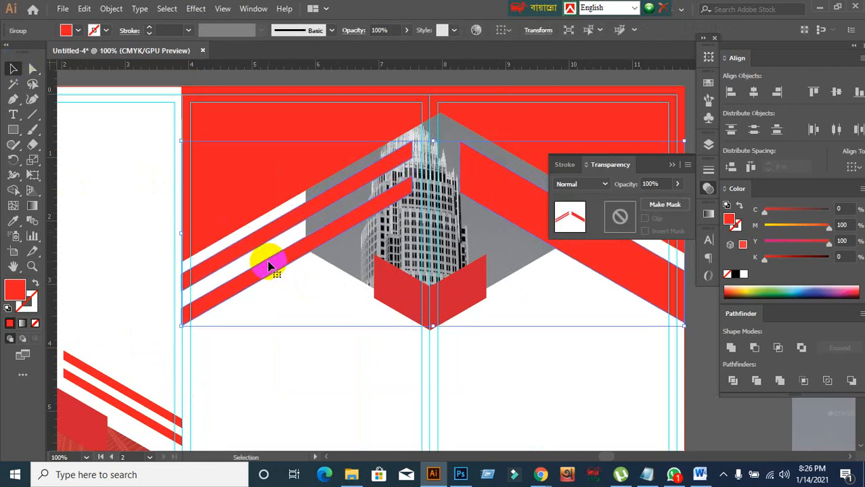
pyautogui.click(247, 393)
pyautogui.scroll(-2, 274, 373)
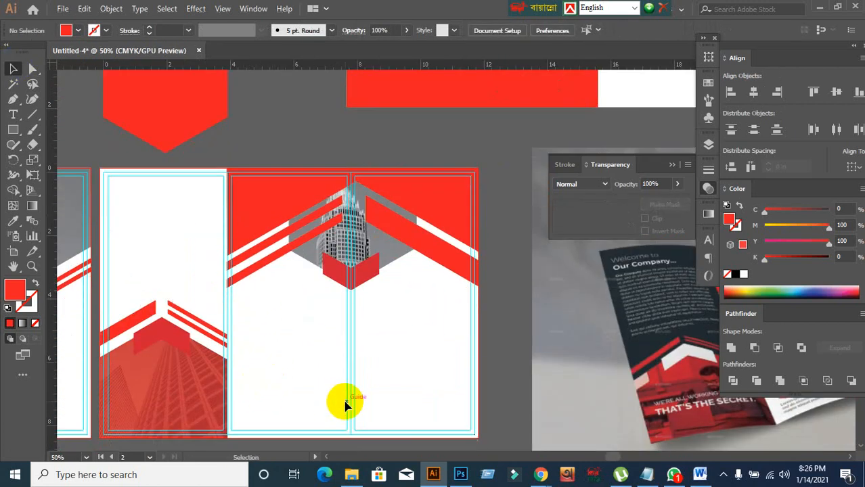
pyautogui.scroll(-2, 315, 379)
pyautogui.moveTo(322, 363); pyautogui.dragTo(299, 282)
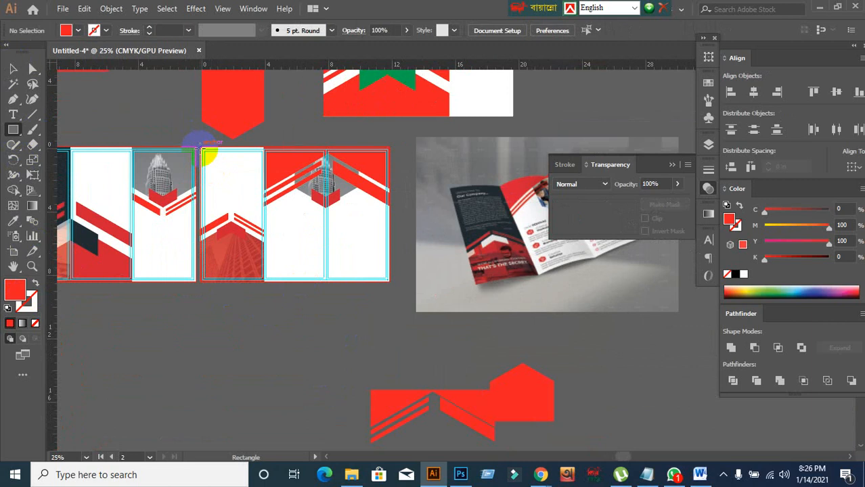
pyautogui.moveTo(200, 147); pyautogui.dragTo(257, 274)
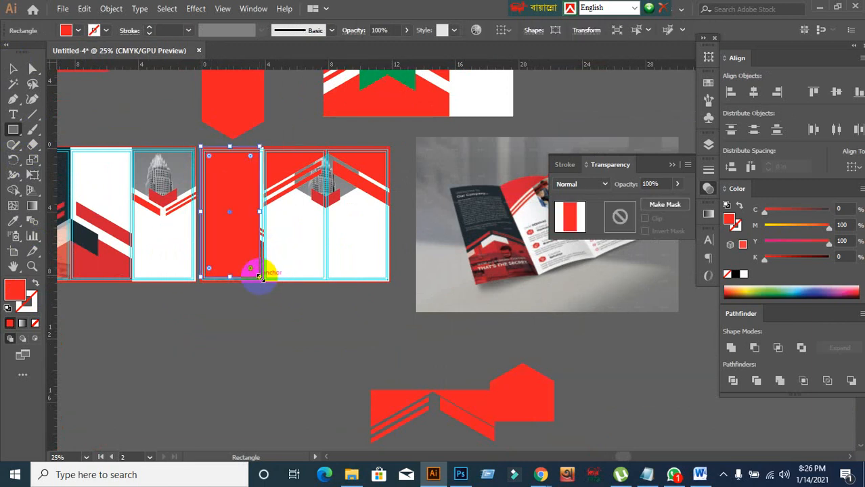
pyautogui.hotkey('ctrl', 'z')
# - Draw a rectangle covering the inside page's whole left panel, from the top-left bleed corner to the bottom bleed edge at the first fold
pyautogui.scroll(2, 264, 272)
pyautogui.scroll(2, 218, 193)
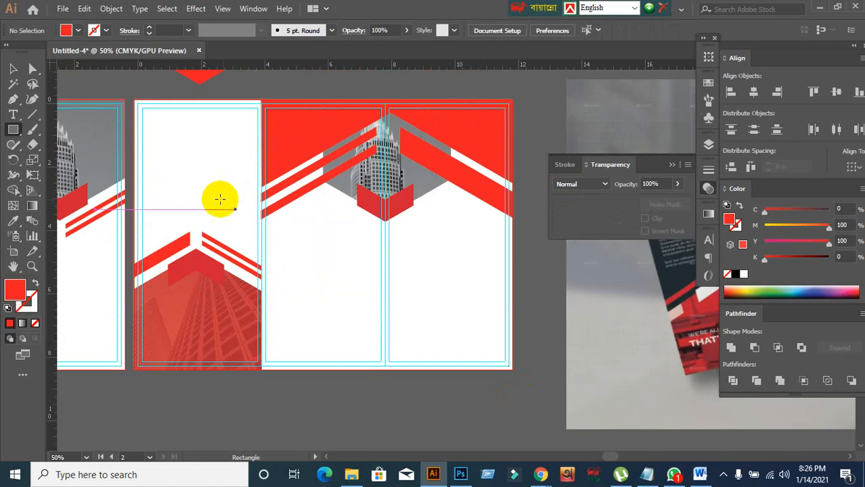
pyautogui.scroll(1, 186, 159)
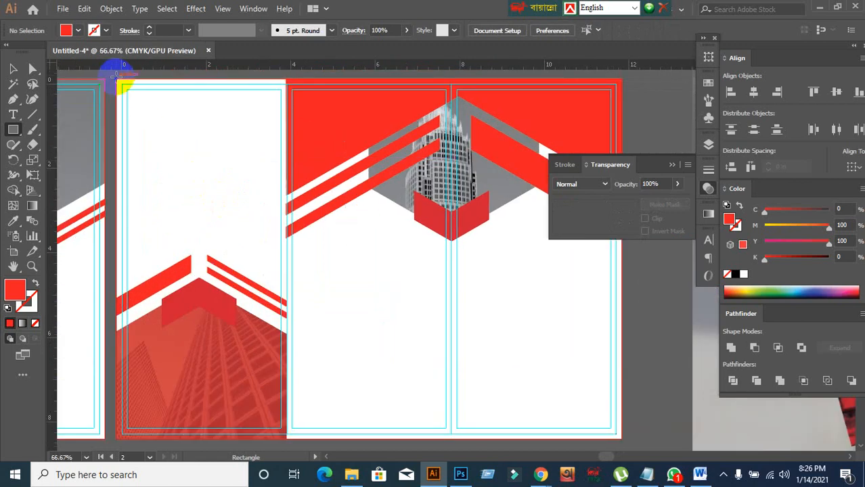
pyautogui.moveTo(116, 77); pyautogui.dragTo(285, 363)
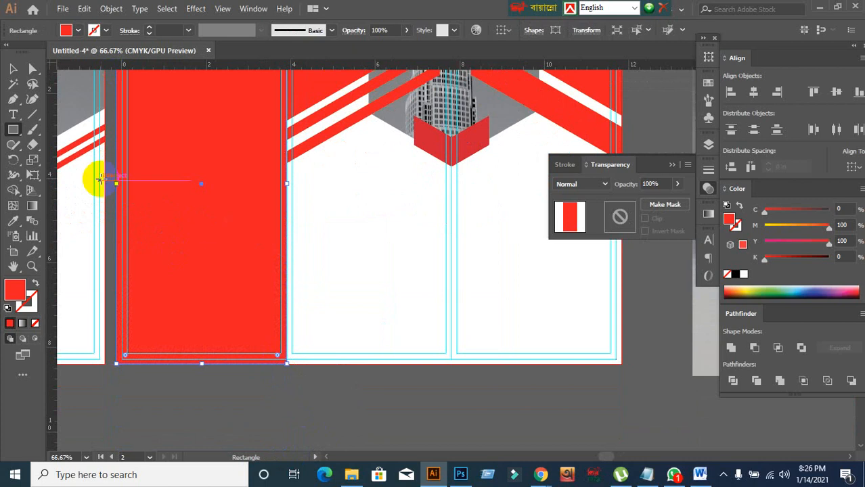
# - Fill the left-panel rectangle with the dark navy sampled from the mockup's "Welcome to Our Company" panel
pyautogui.click(13, 220)
pyautogui.click(183, 245)
pyautogui.scroll(-2, 203, 245)
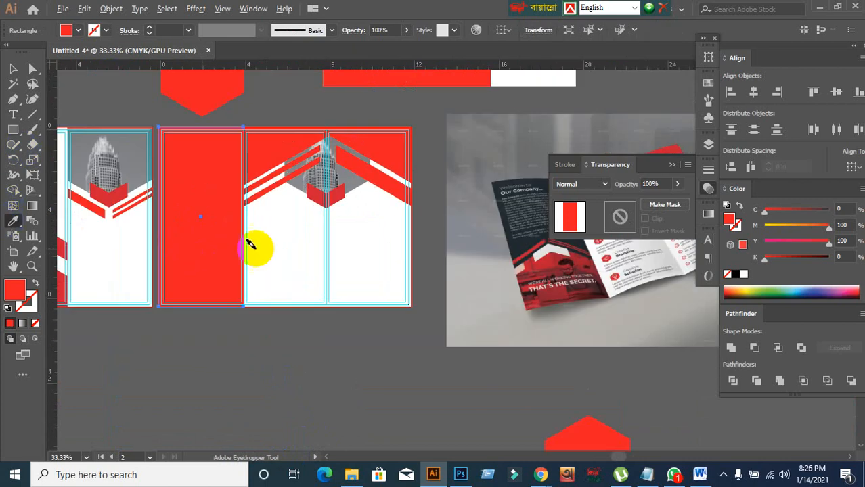
pyautogui.click(523, 250)
pyautogui.click(13, 68)
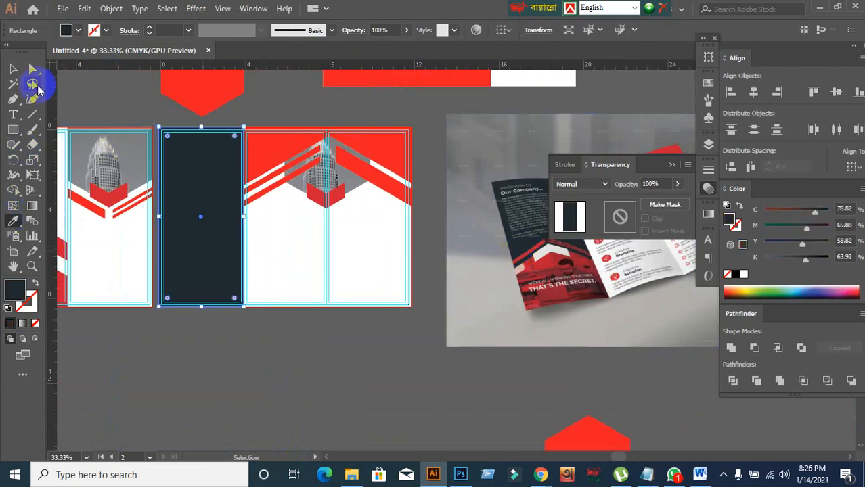
# - Arrange the dark navy rectangle behind the left panel's stripes and red-tinted building photo but above the white page background
pyautogui.scroll(1, 207, 313)
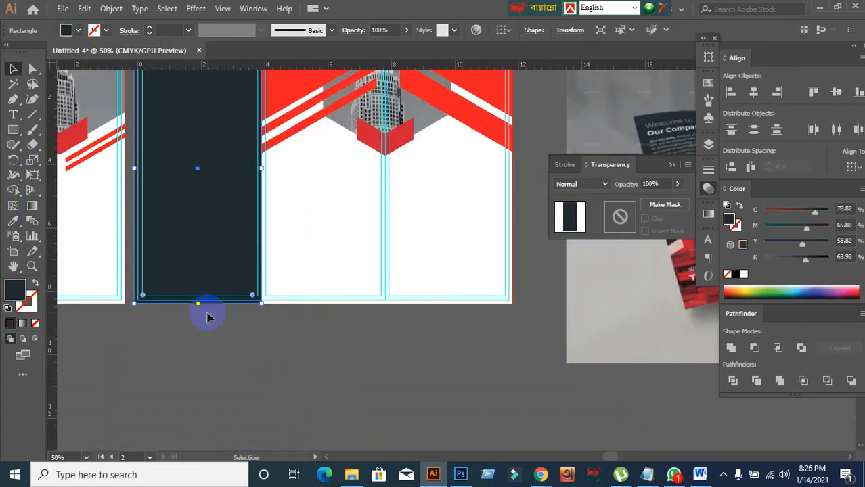
pyautogui.hotkey('ctrl', 'shift', '[')
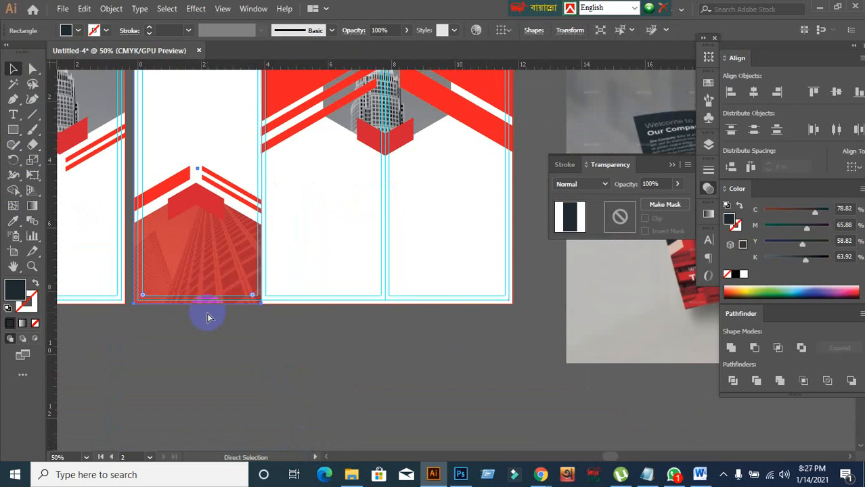
pyautogui.hotkey('ctrl', ']')
pyautogui.click(262, 380)
pyautogui.scroll(-2, 264, 384)
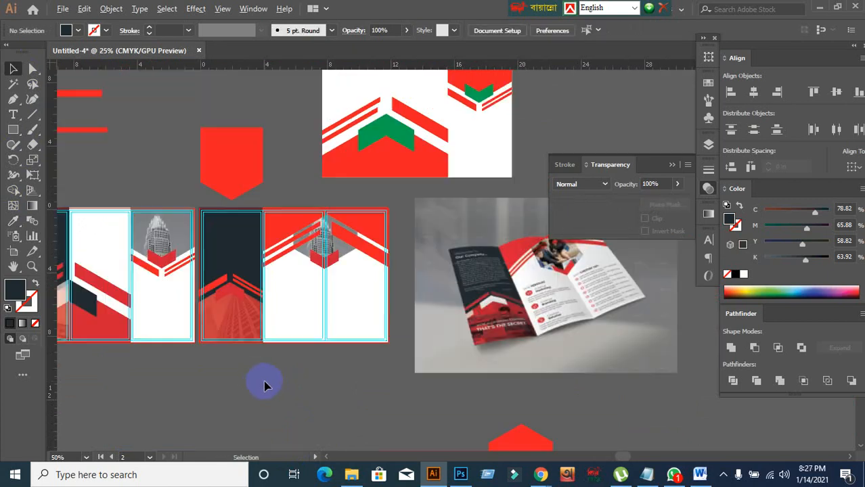
pyautogui.moveTo(342, 391); pyautogui.dragTo(323, 357)
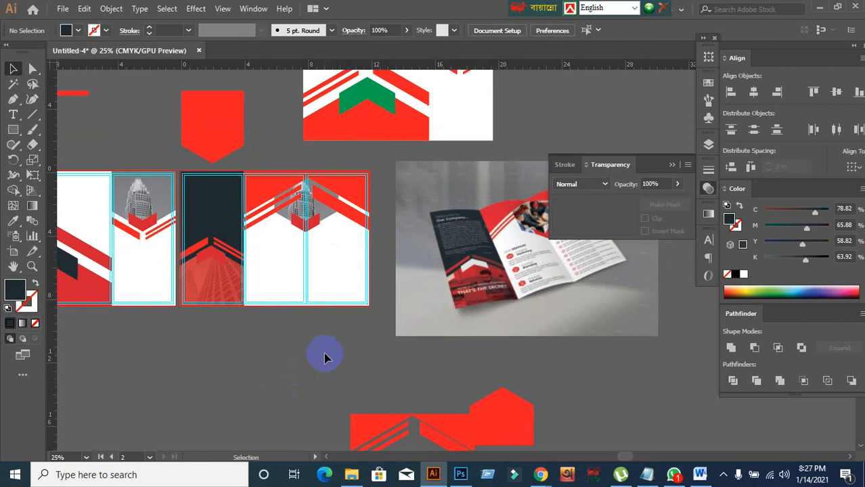
pyautogui.scroll(1, 323, 353)
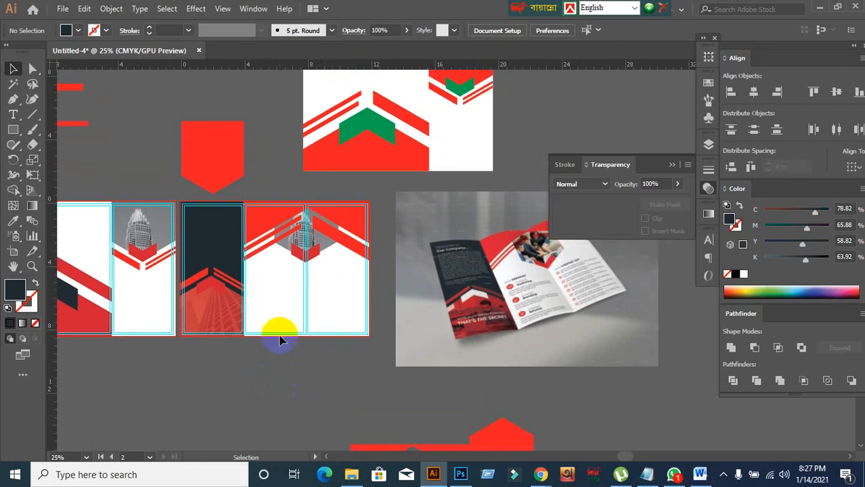
pyautogui.moveTo(235, 332); pyautogui.dragTo(372, 295)
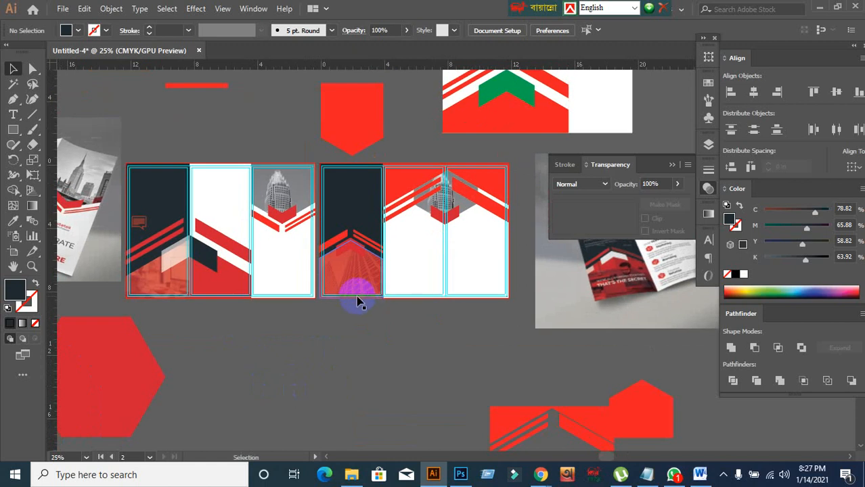
pyautogui.click(818, 9)
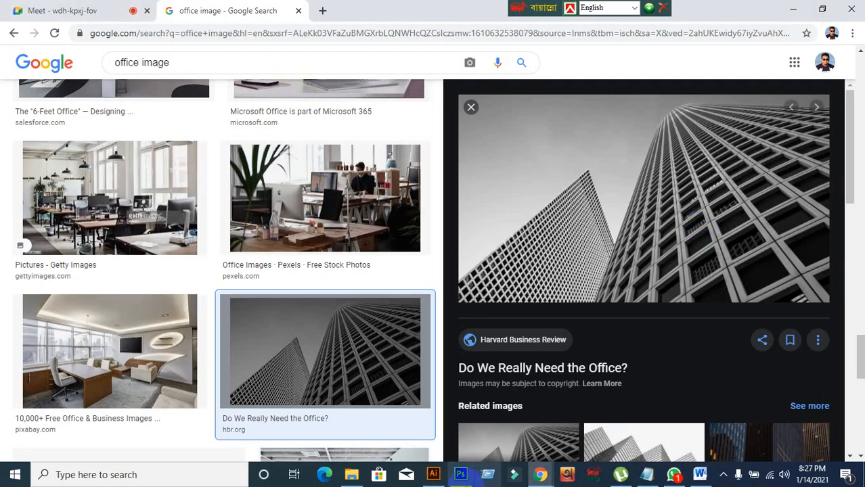
pyautogui.click(433, 475)
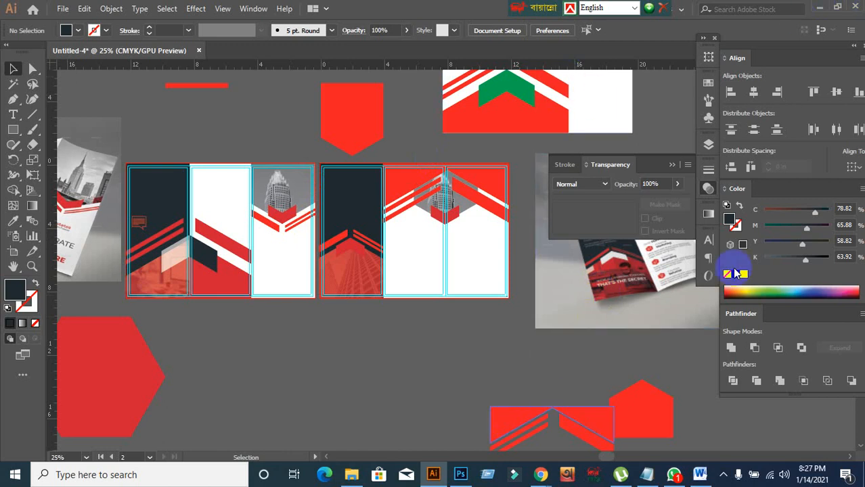
pyautogui.click(818, 8)
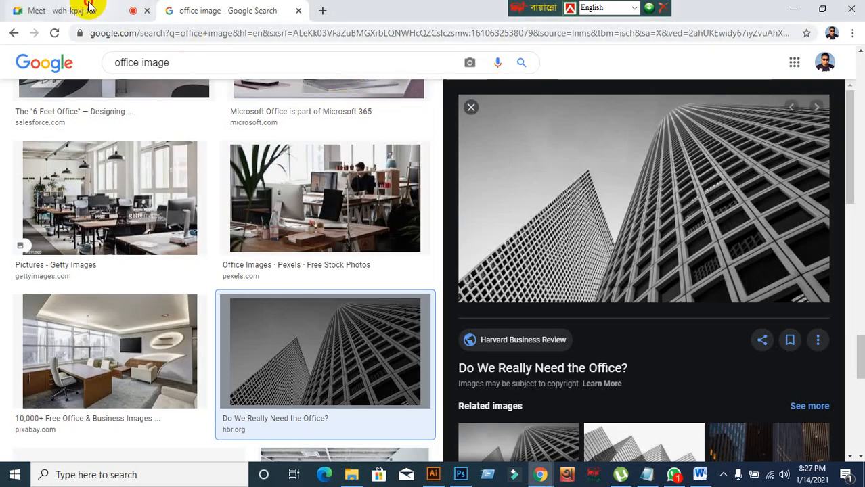
pyautogui.click(120, 8)
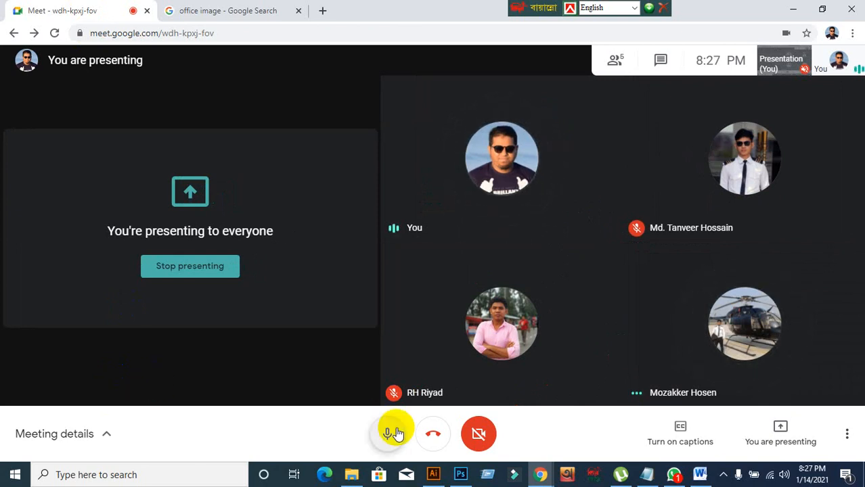
pyautogui.click(434, 474)
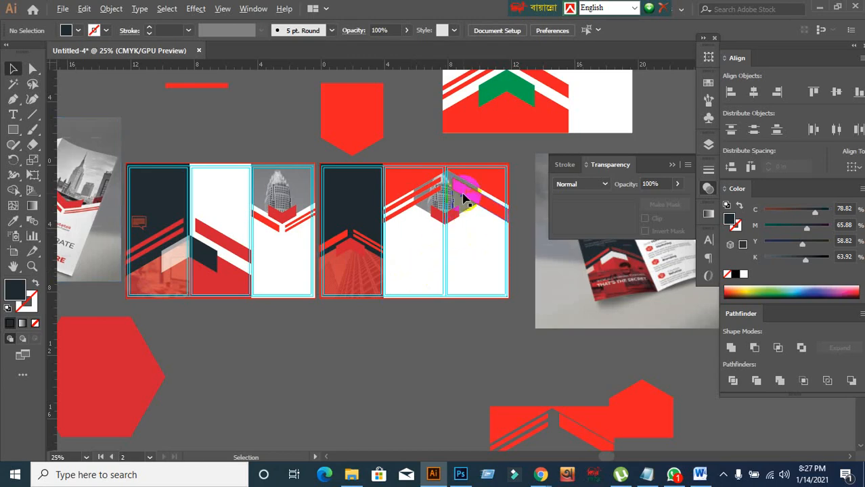
pyautogui.scroll(4, 463, 199)
pyautogui.scroll(-2, 463, 199)
pyautogui.scroll(3, 454, 186)
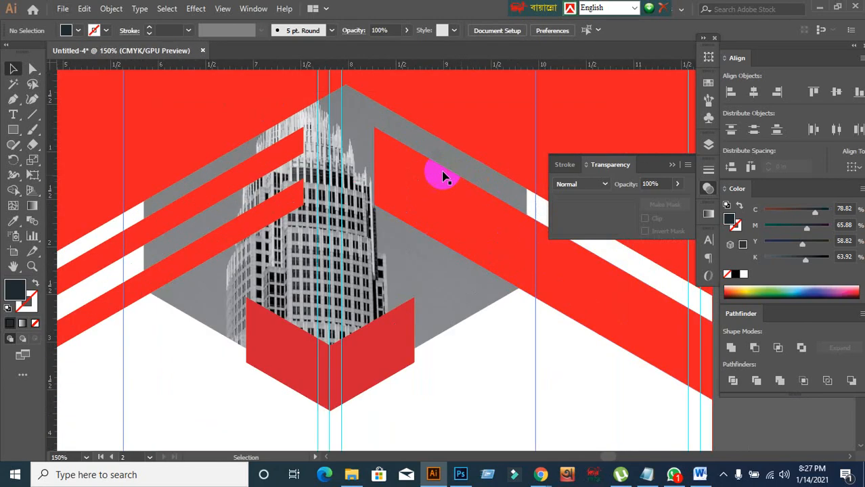
pyautogui.scroll(-2, 371, 155)
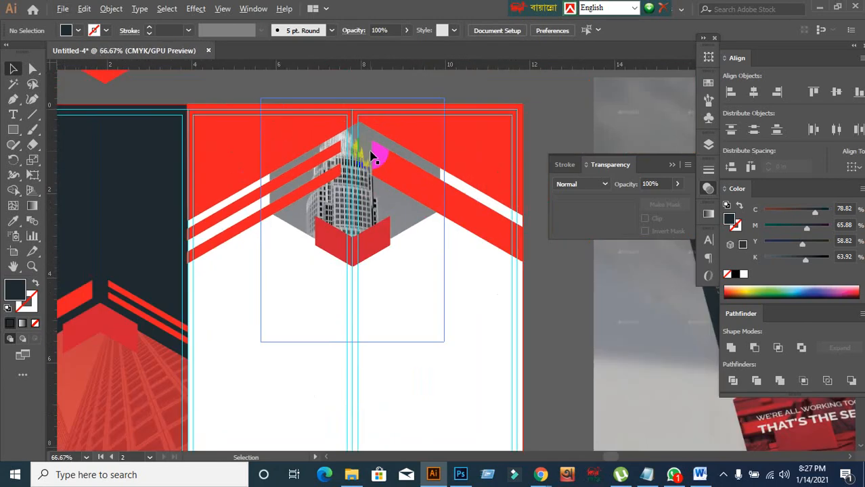
pyautogui.click(283, 186)
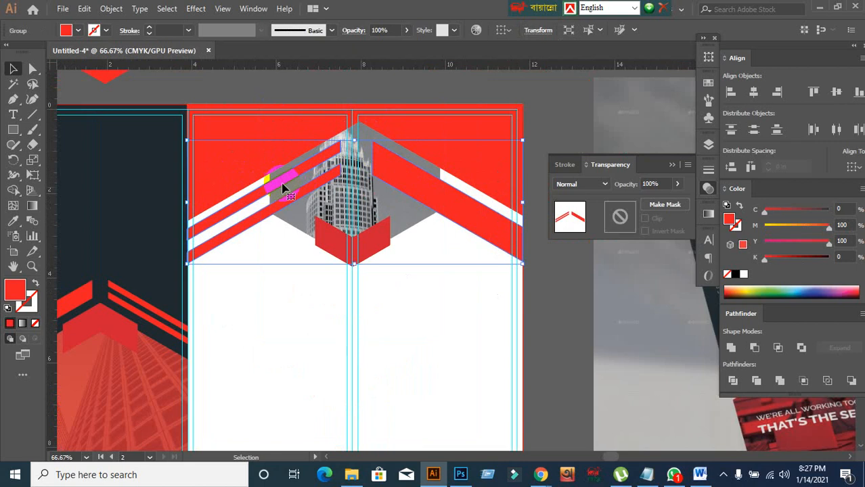
pyautogui.scroll(2, 303, 167)
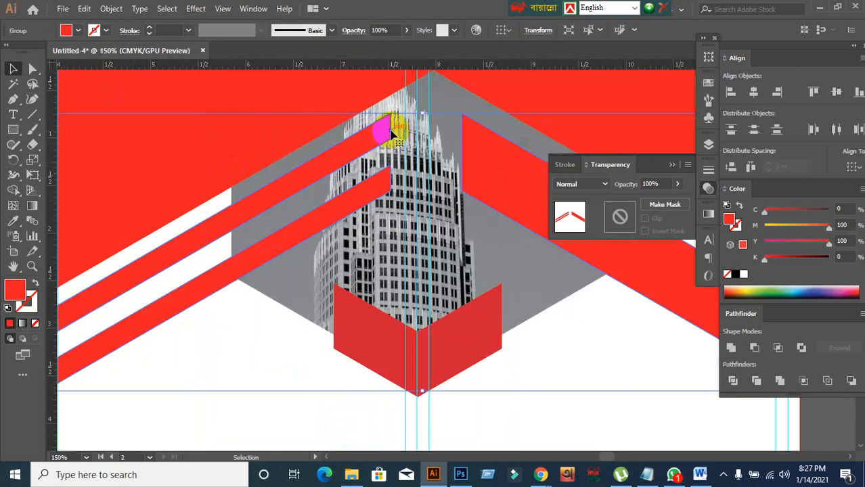
pyautogui.scroll(-1, 323, 190)
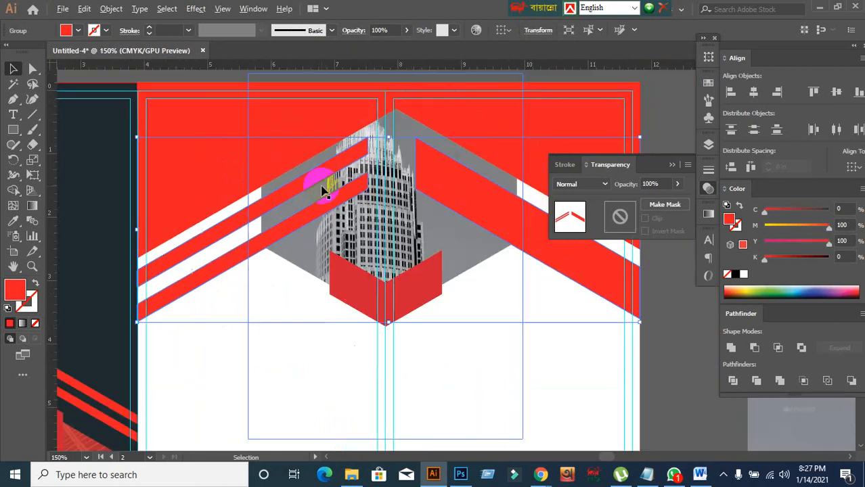
pyautogui.scroll(-2, 289, 260)
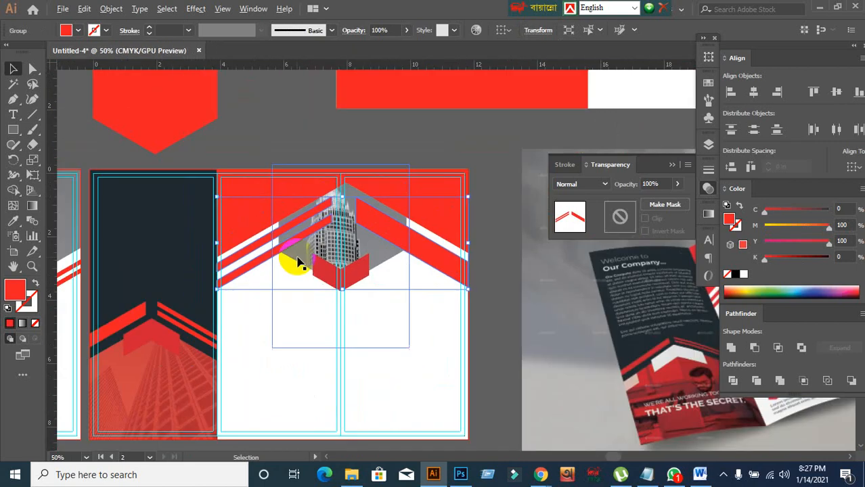
pyautogui.click(268, 151)
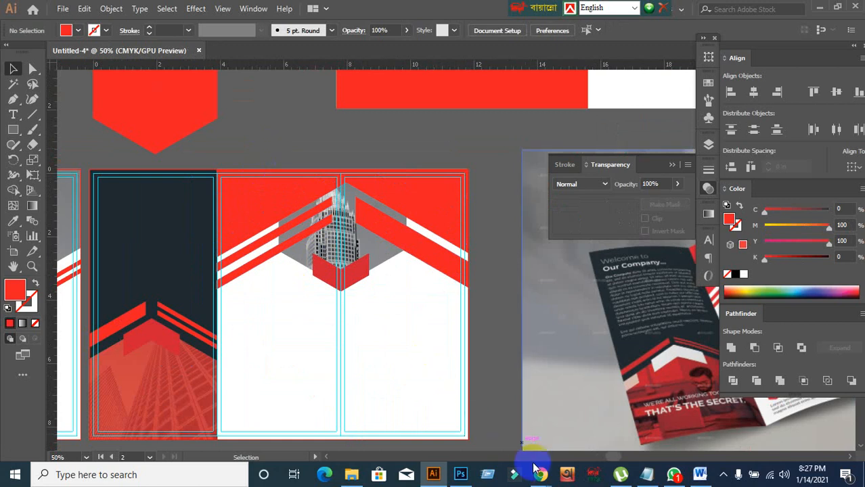
# - Switch to the Google Meet call in Chrome to check the meeting, and return to the brochure in Illustrator
pyautogui.moveTo(542, 474)
pyautogui.click(498, 421)
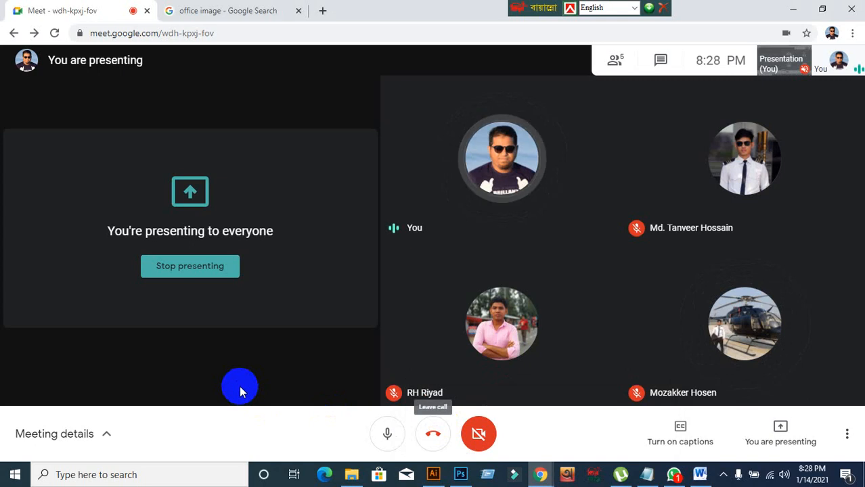
pyautogui.click(793, 9)
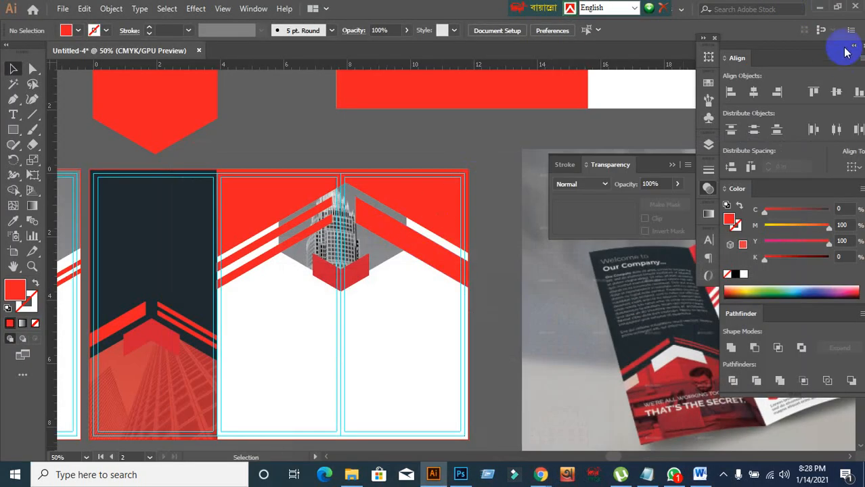
pyautogui.click(821, 12)
# - Save the brochure to the Desktop as the Adobe Illustrator file GD-51(14.01.2021), Illustrator CC version, and minimize its window to show the desktop
pyautogui.hotkey('ctrl', 's')
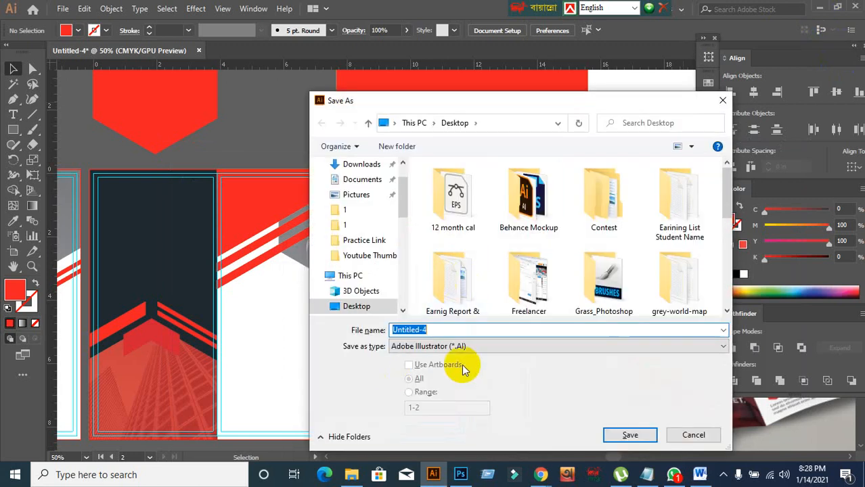
pyautogui.write('G')
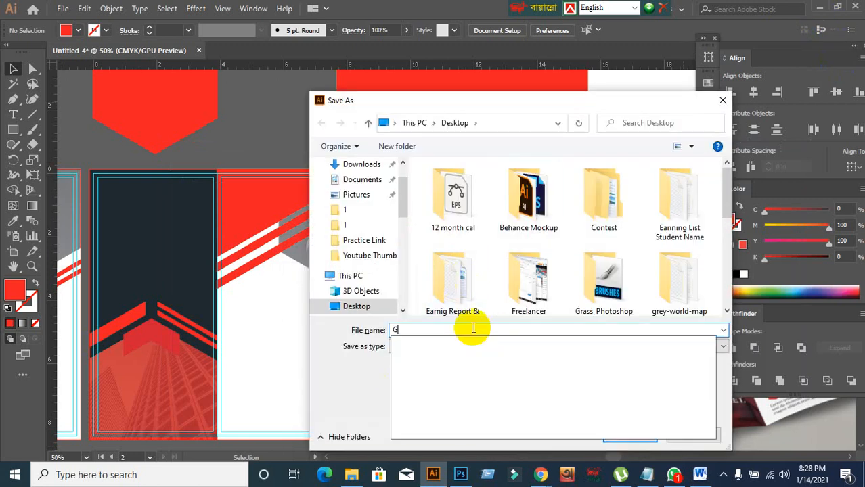
pyautogui.write('D-')
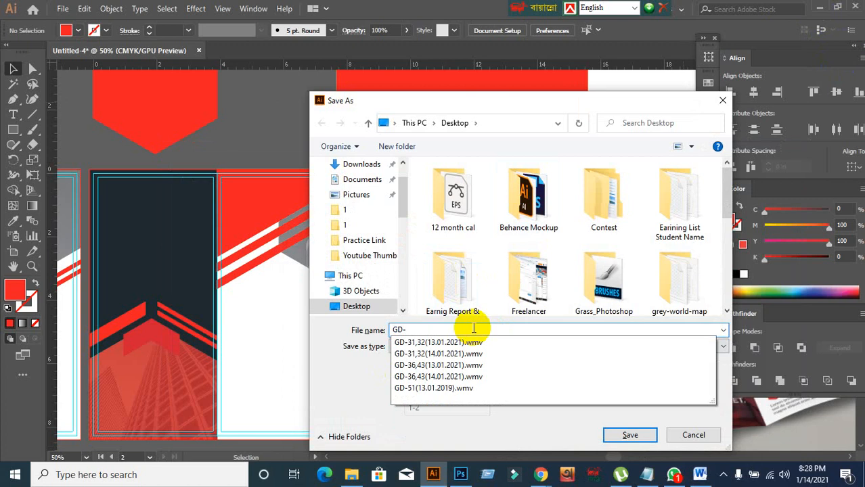
pyautogui.write('51')
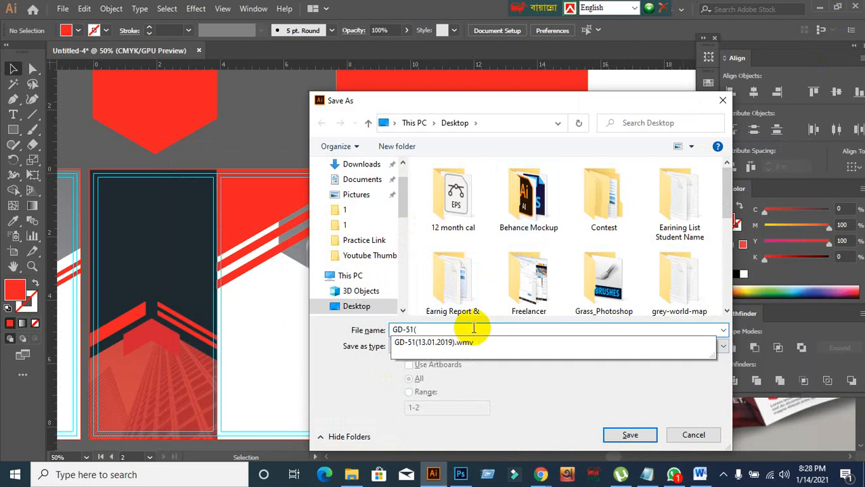
pyautogui.write('(14.01.2021')
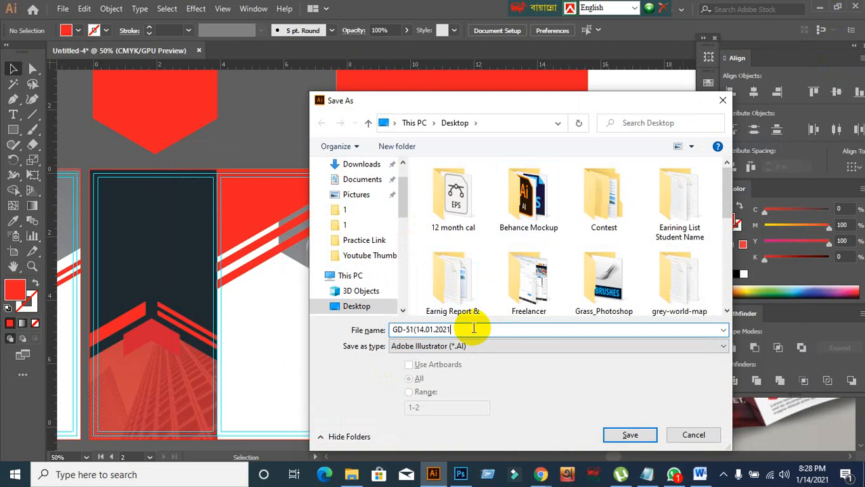
pyautogui.scroll(2, 359, 223)
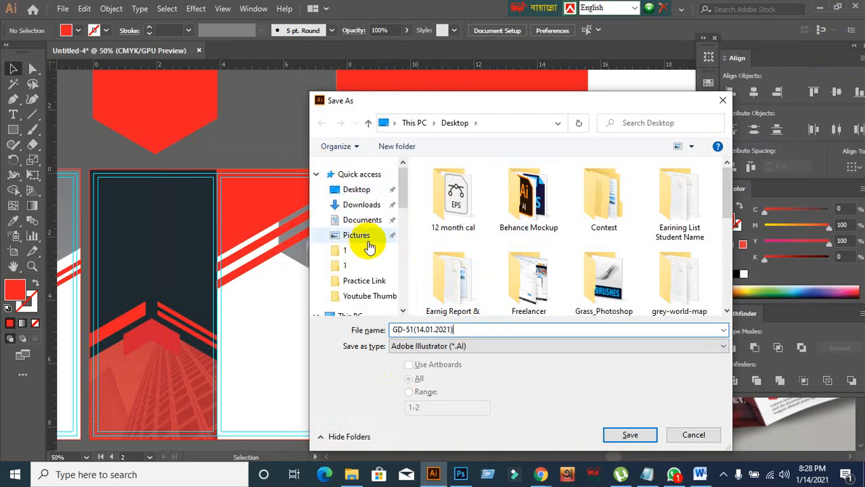
pyautogui.click(621, 435)
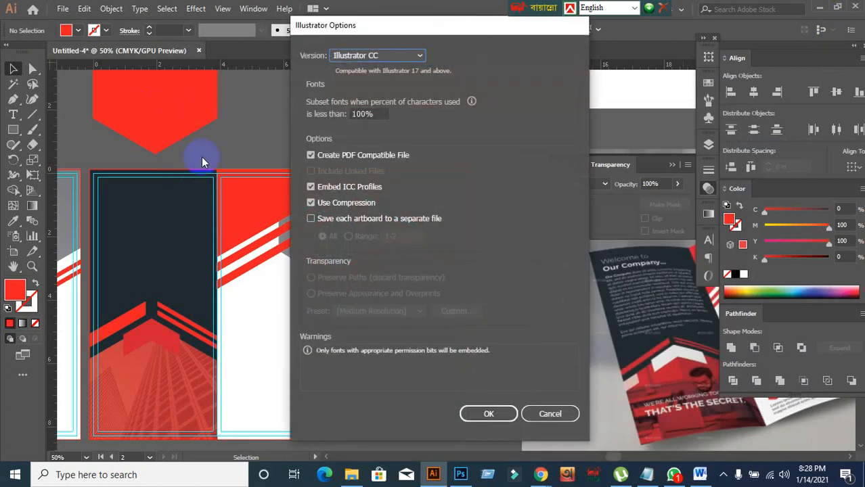
pyautogui.click(474, 411)
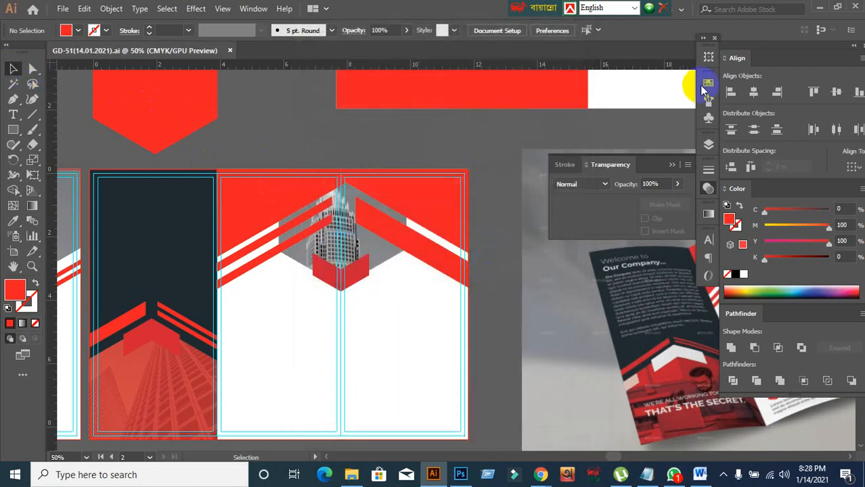
pyautogui.click(824, 10)
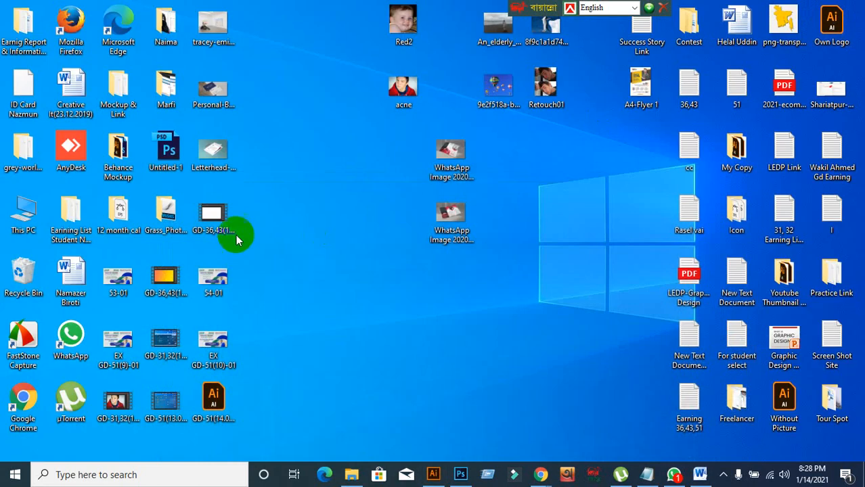